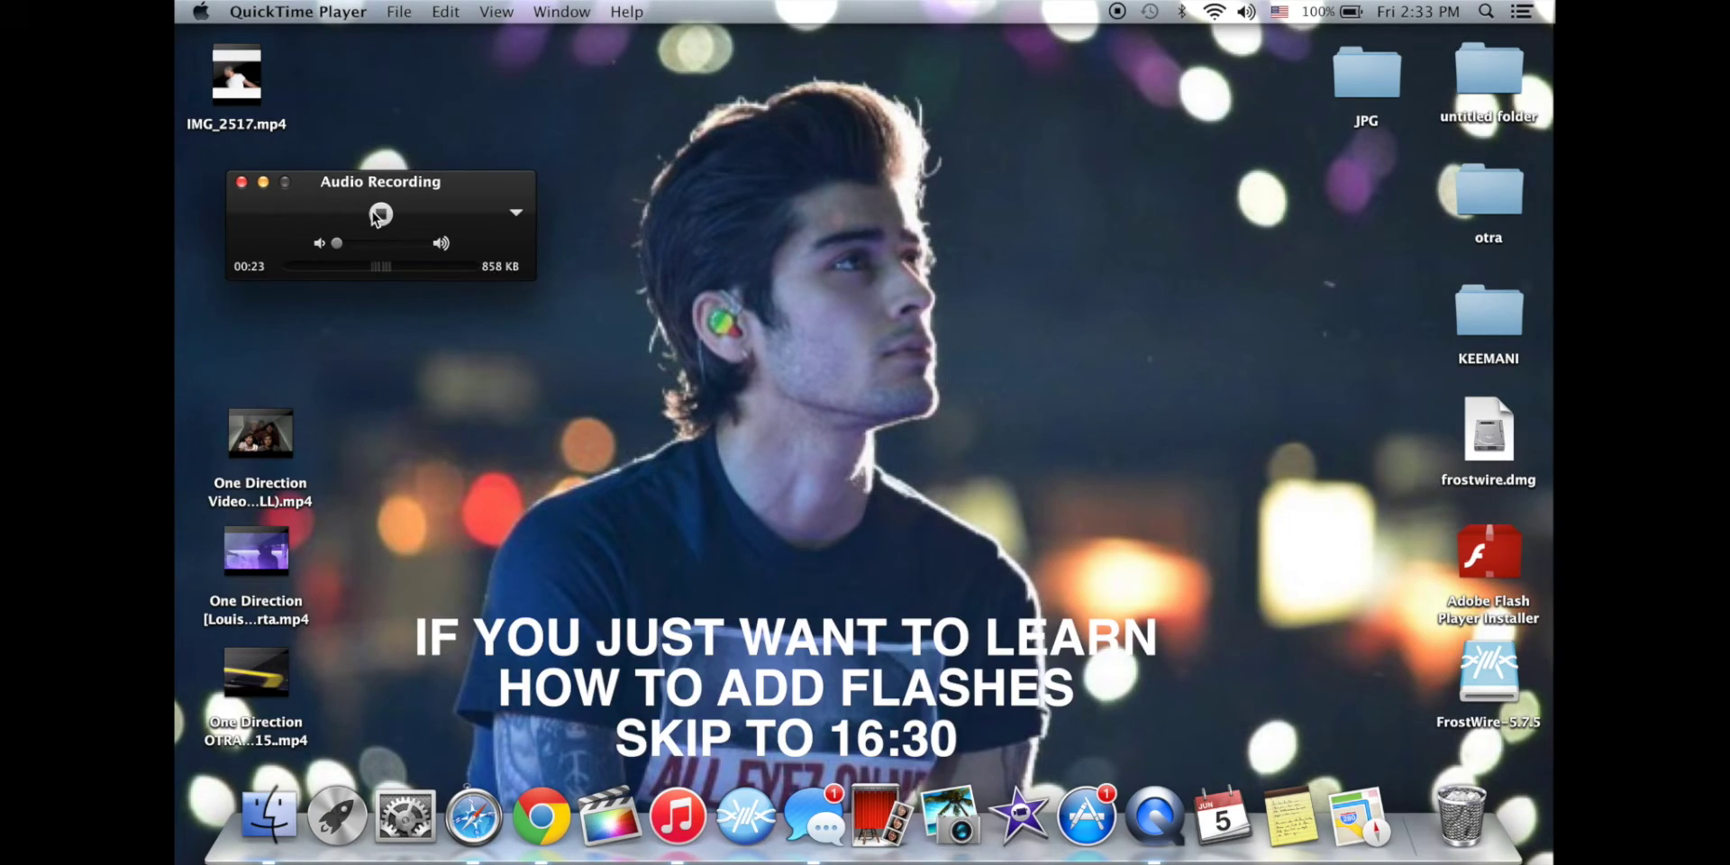
Launch Final Cut Pro from the Dock so Untitled Project 8 reopens with its clips and music.
left_click(616, 809)
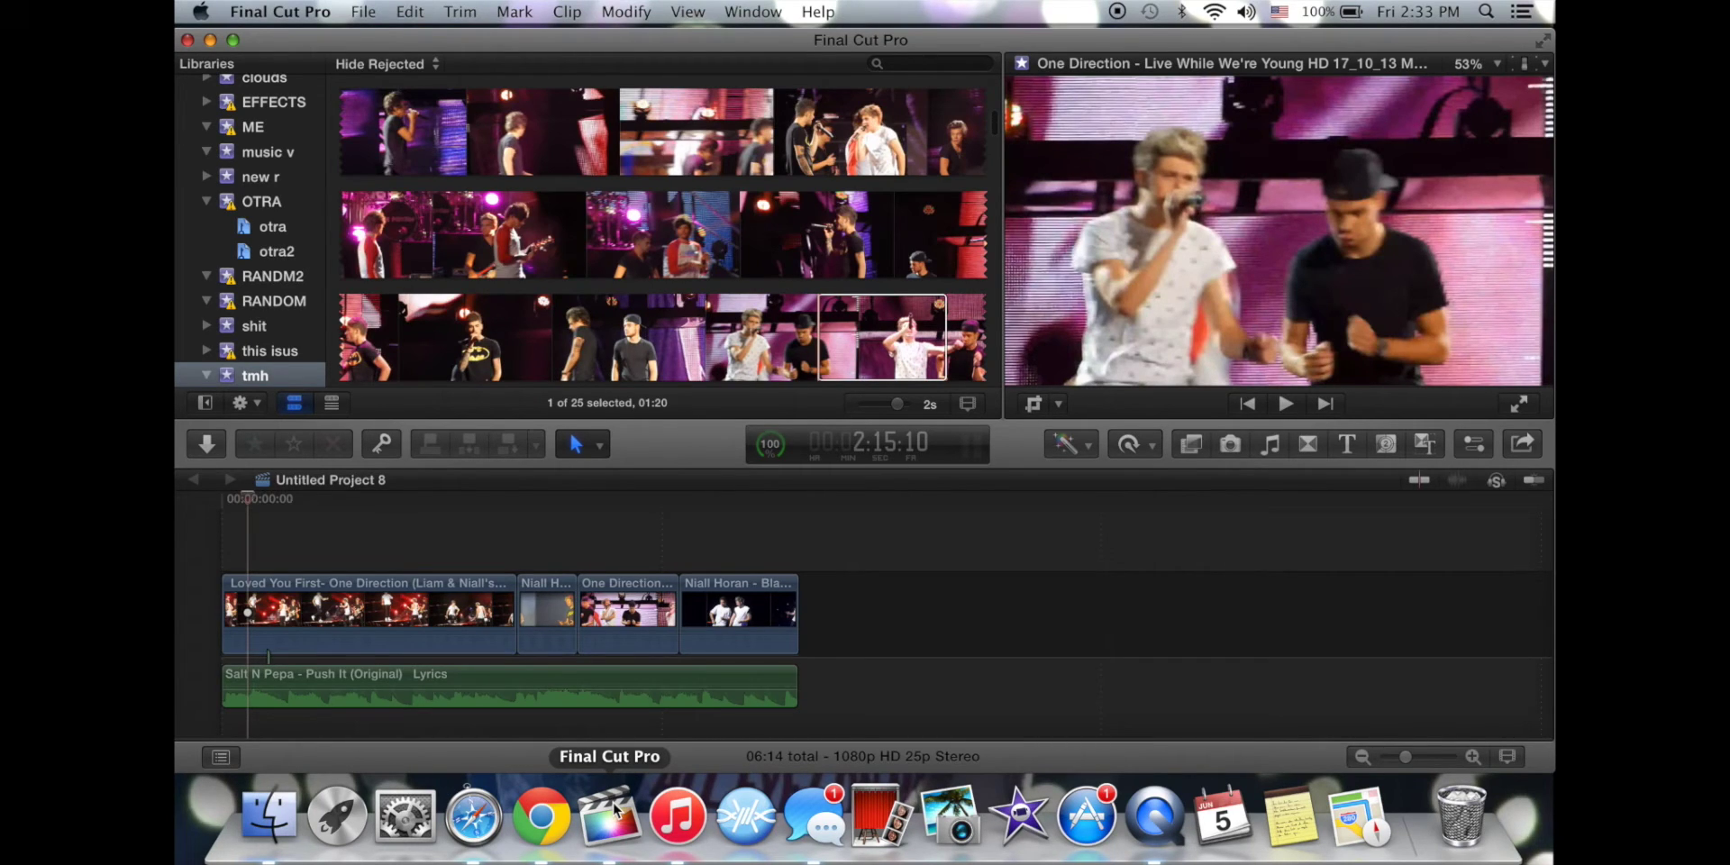
key("space")
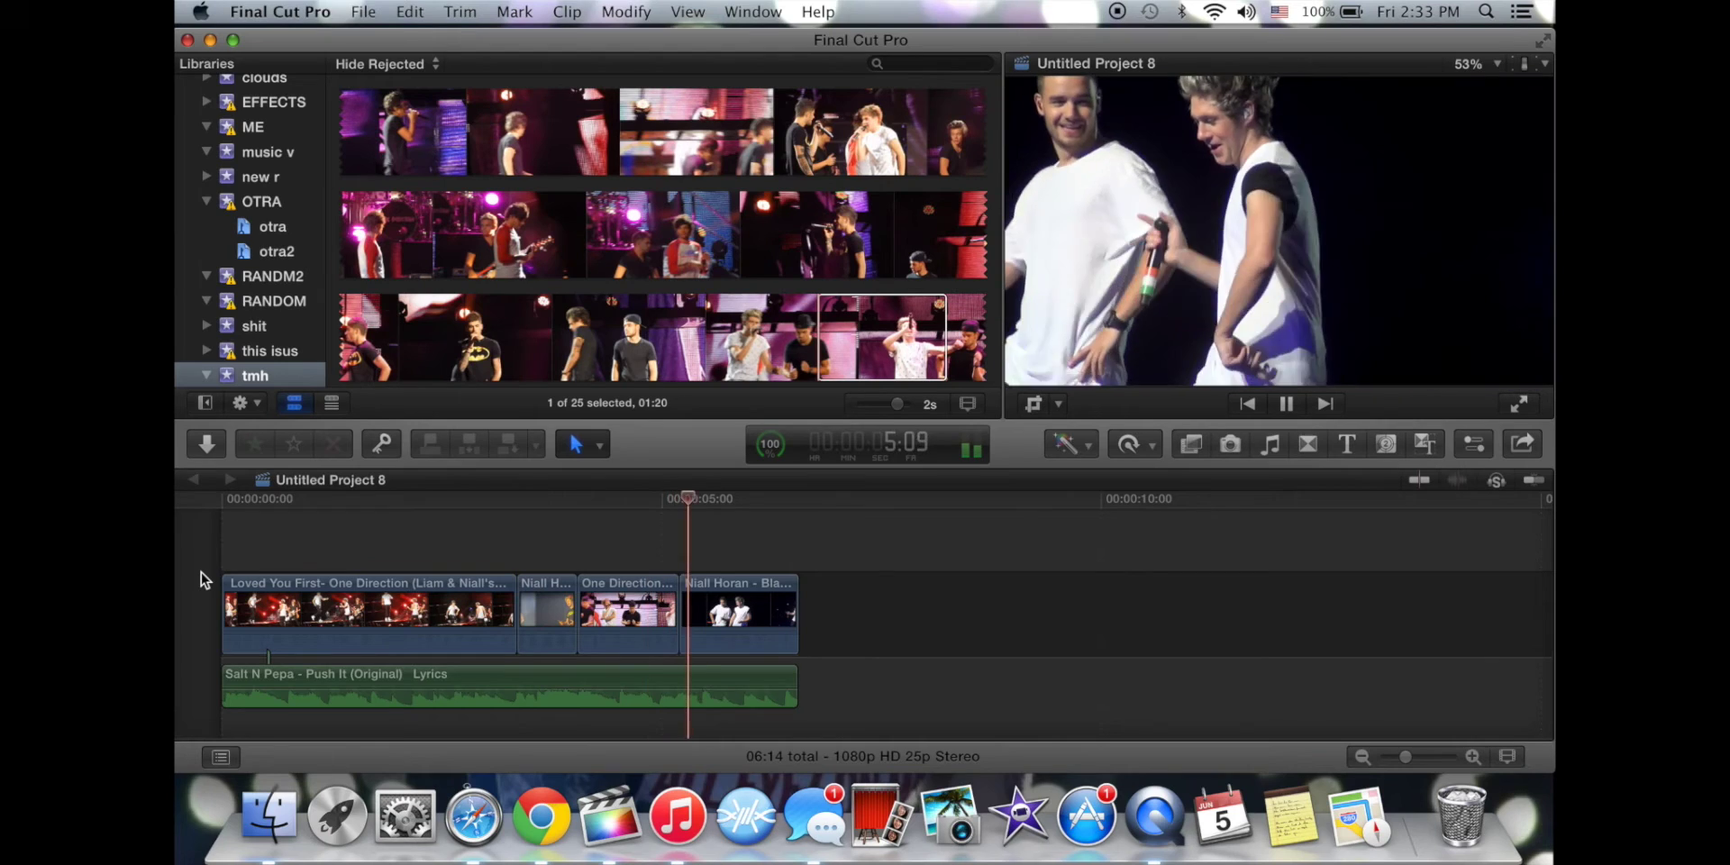
key("Home")
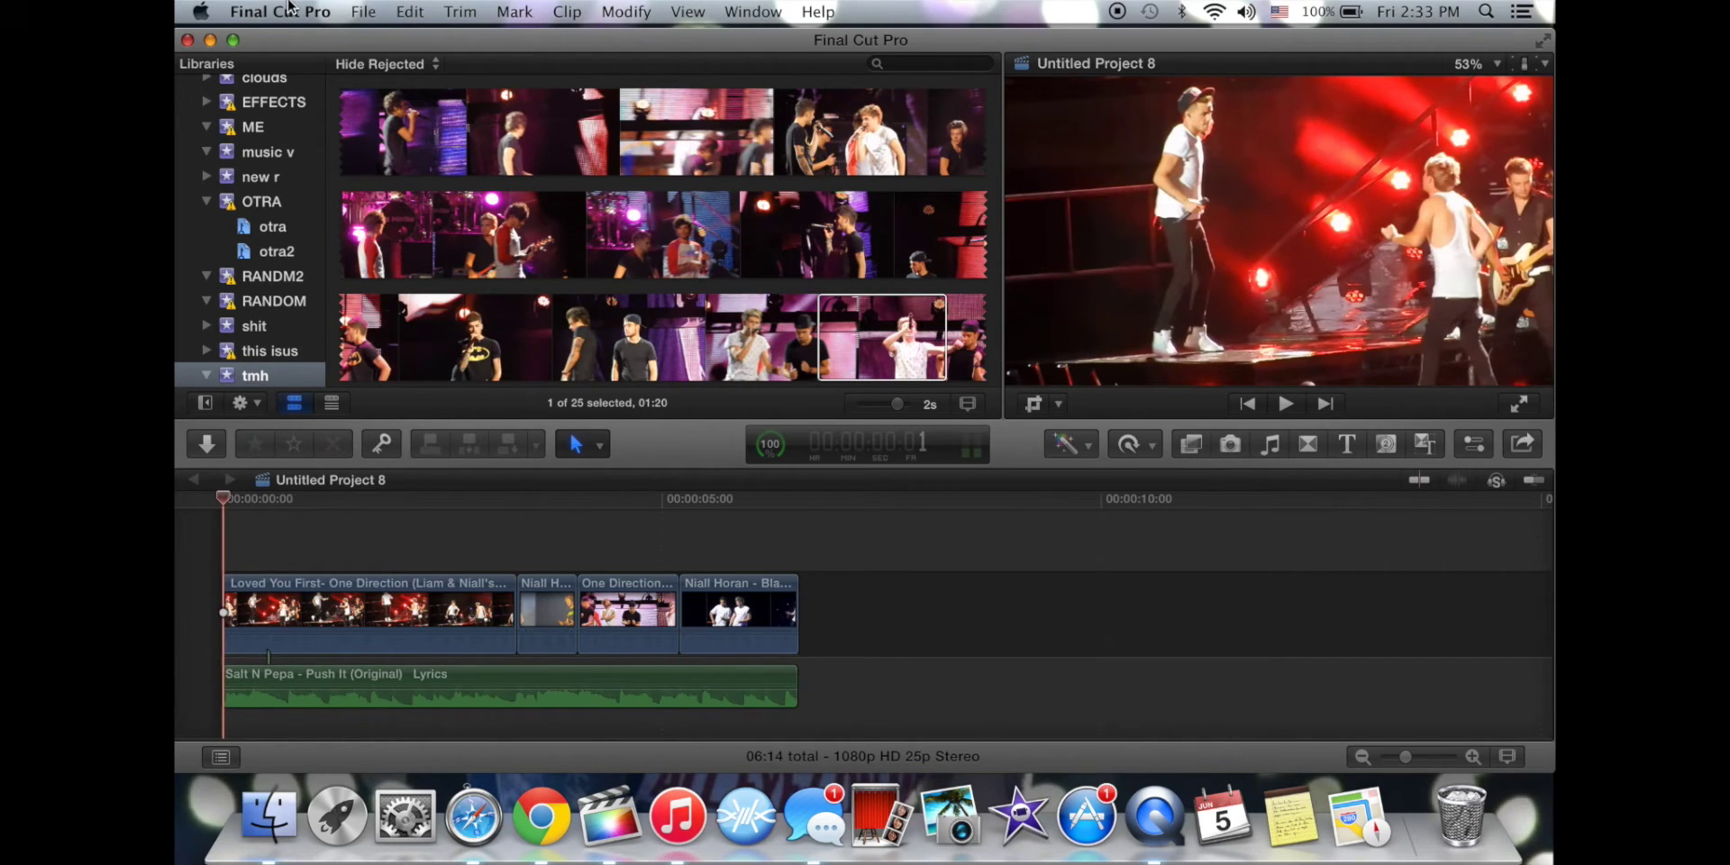
Create a new empty project, Untitled Project 4, from File > New > Project.
left_click(373, 11)
mouse_move(402, 40)
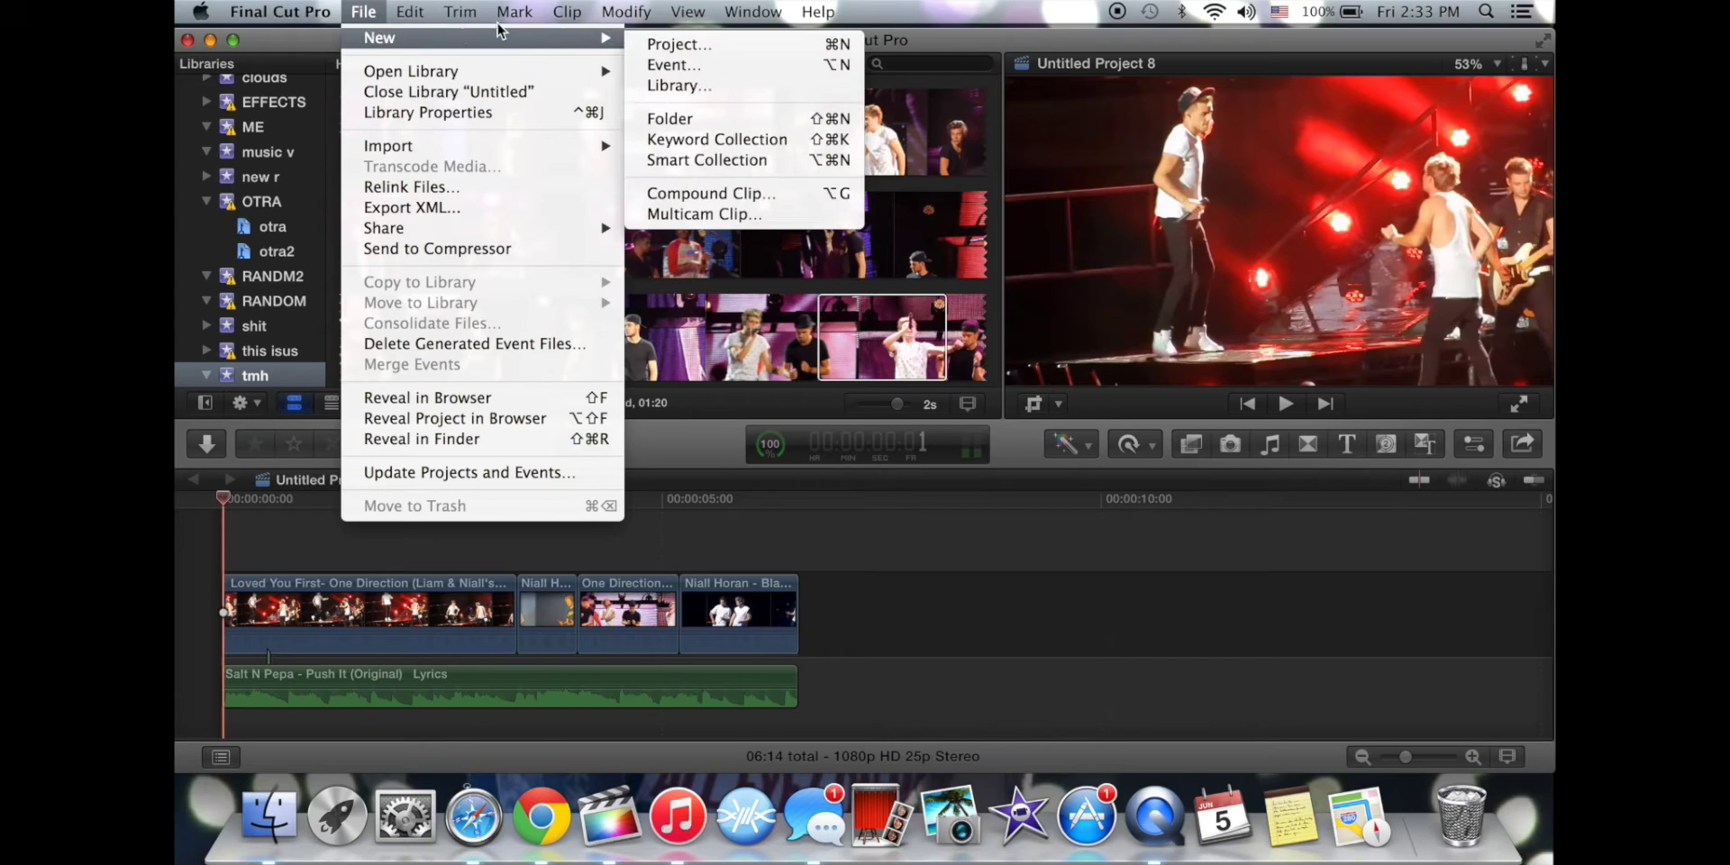
left_click(656, 50)
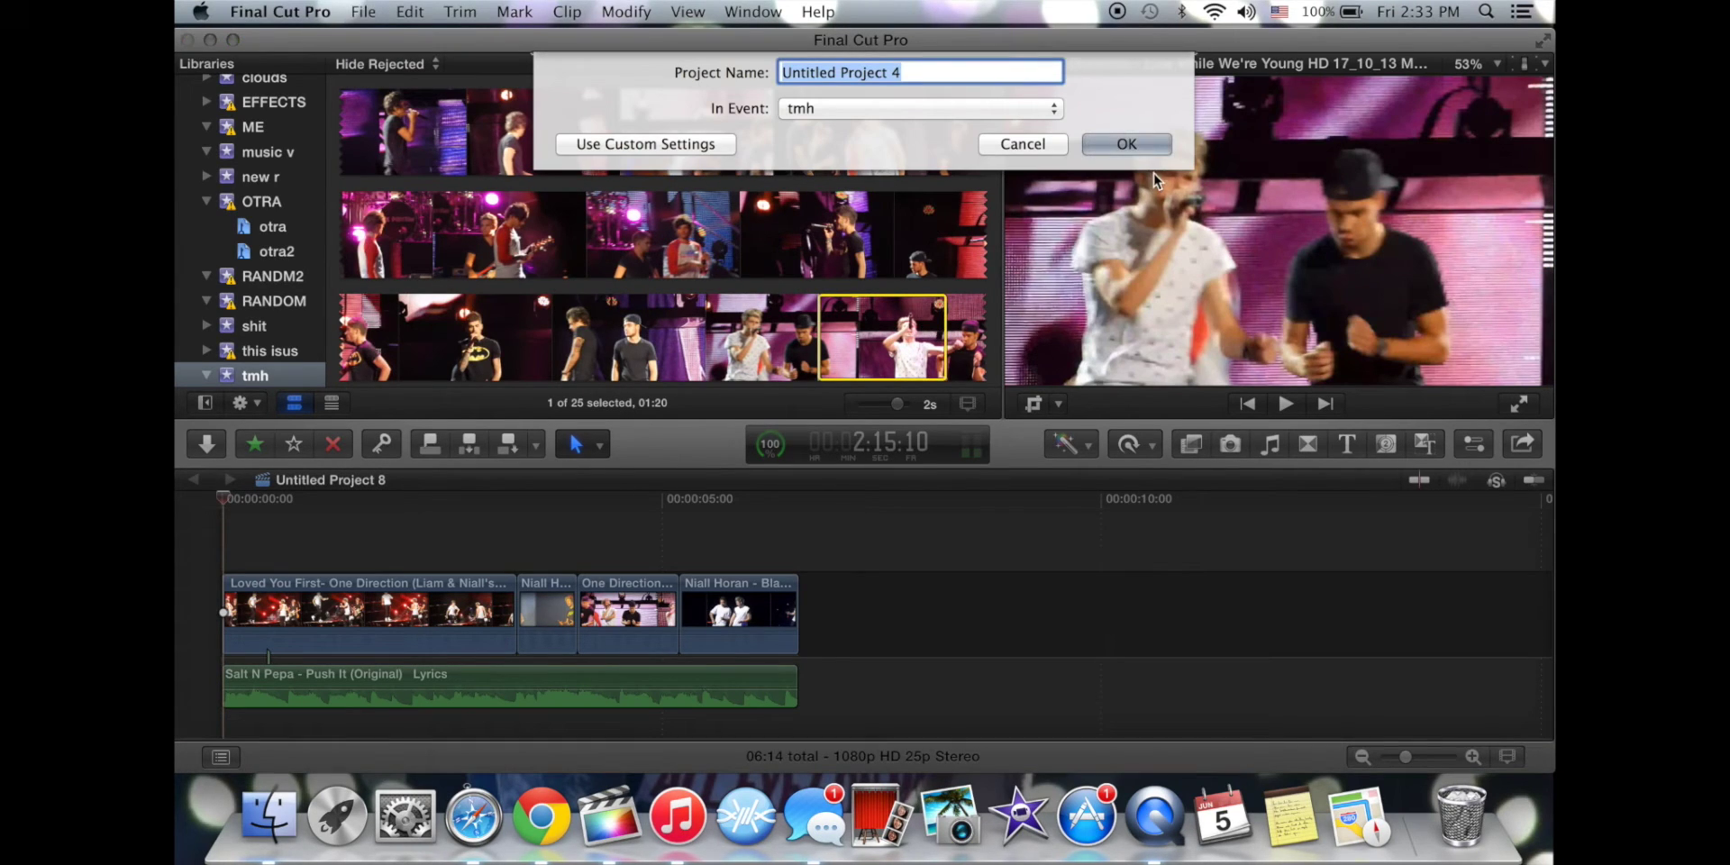
left_click(1126, 144)
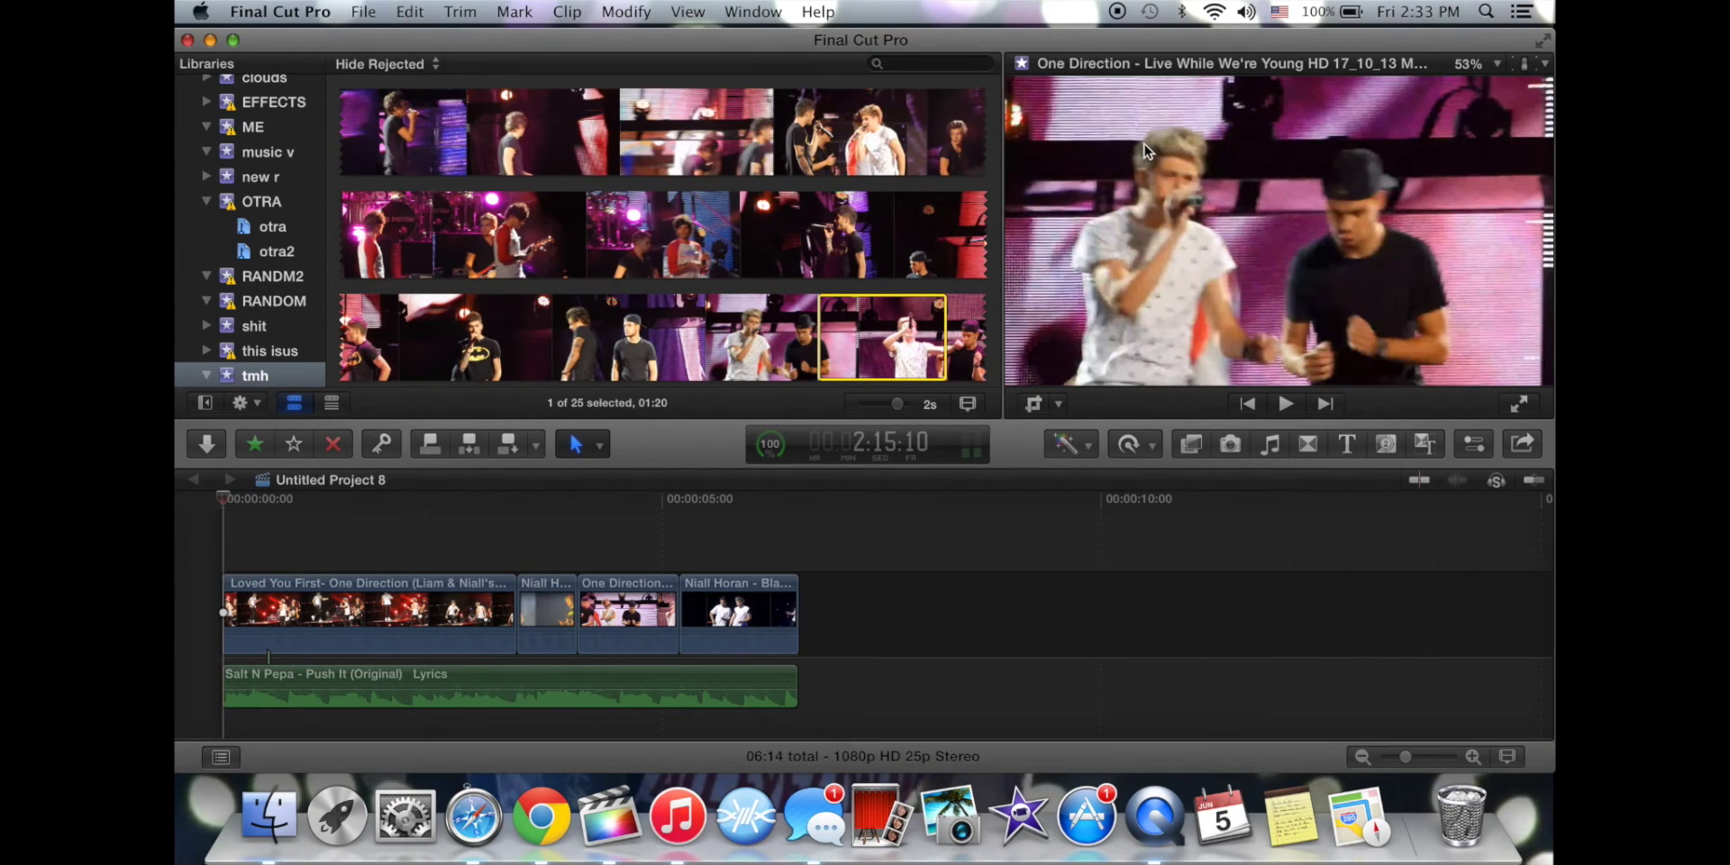
Show the RANDOM event's clips and mark a range in the One Direction - Party Of The Year-HD clip.
left_click(282, 305)
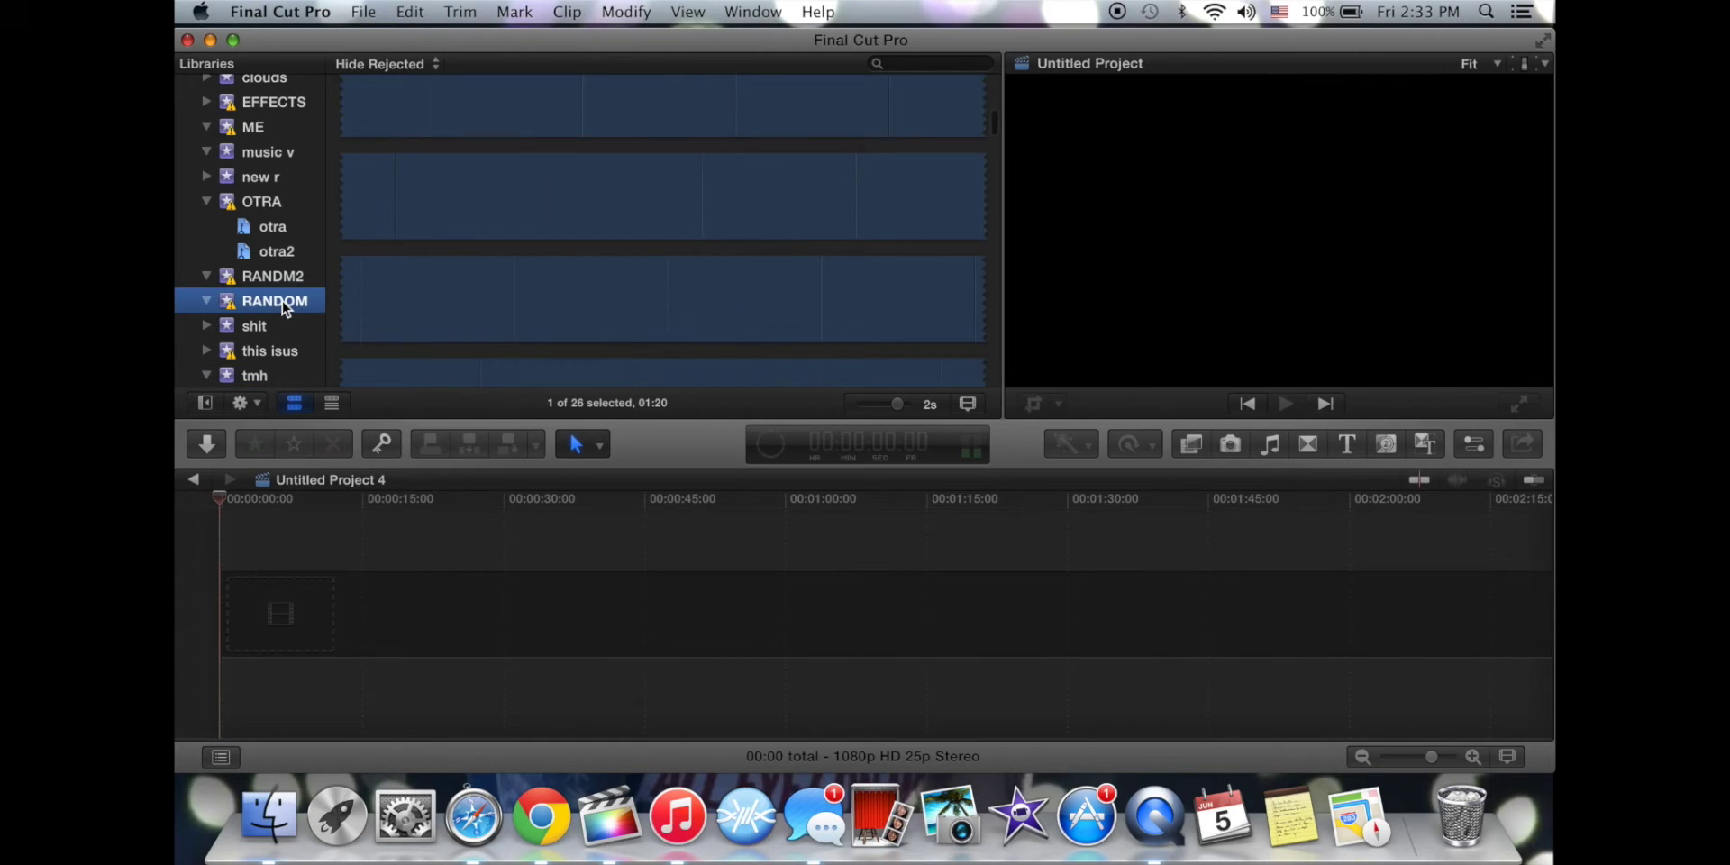
scroll(499, 301, "down", 15)
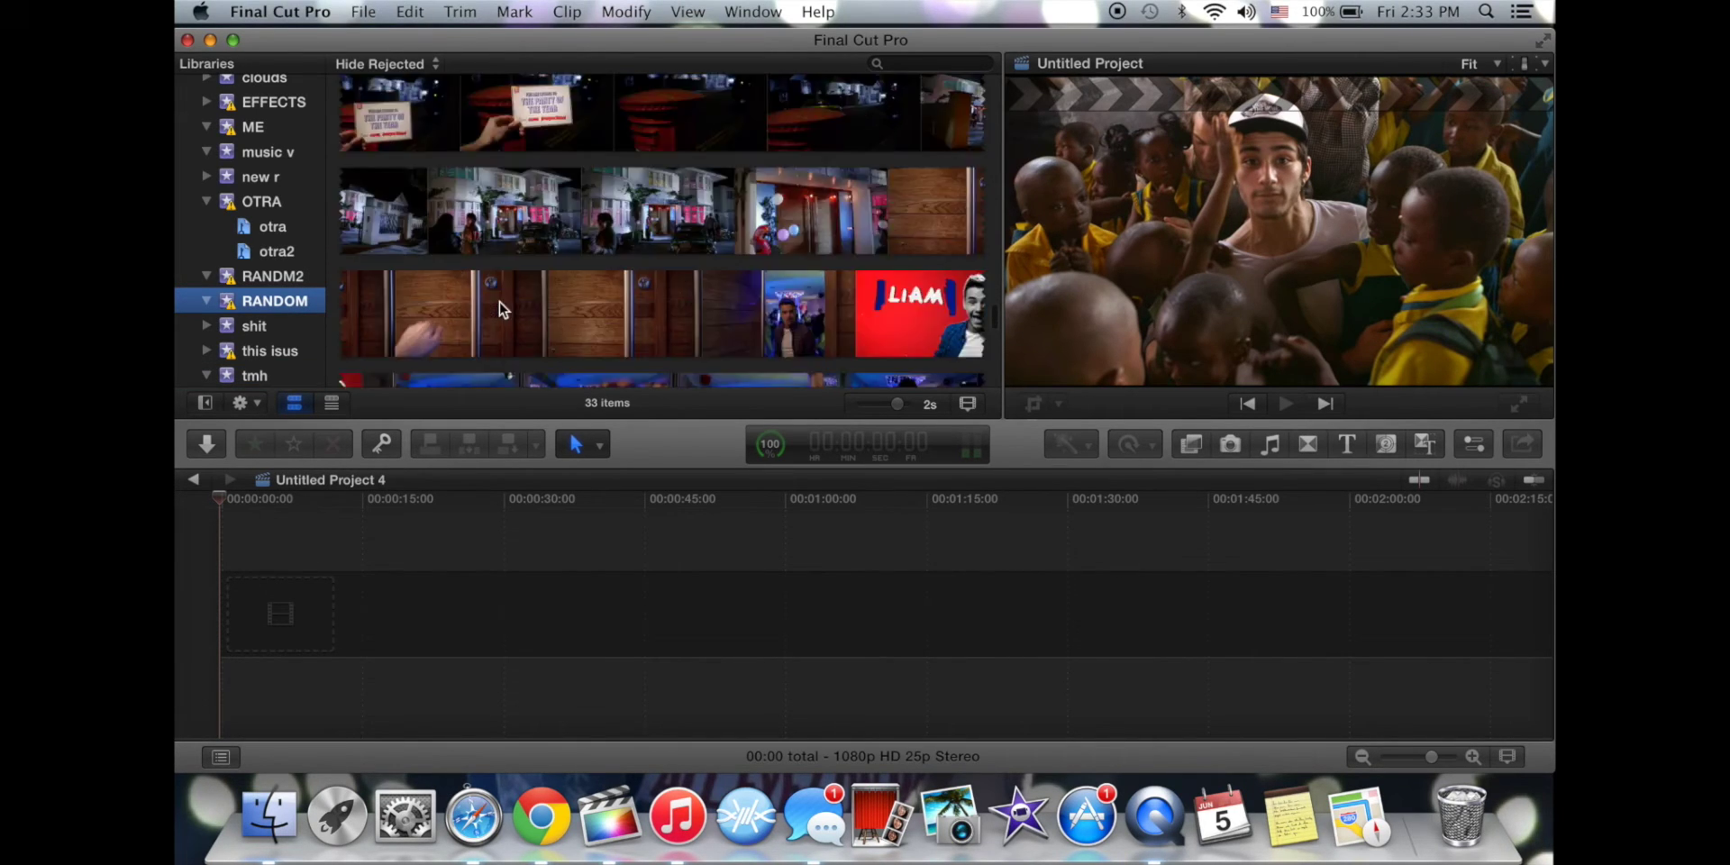
scroll(499, 301, "down", 3)
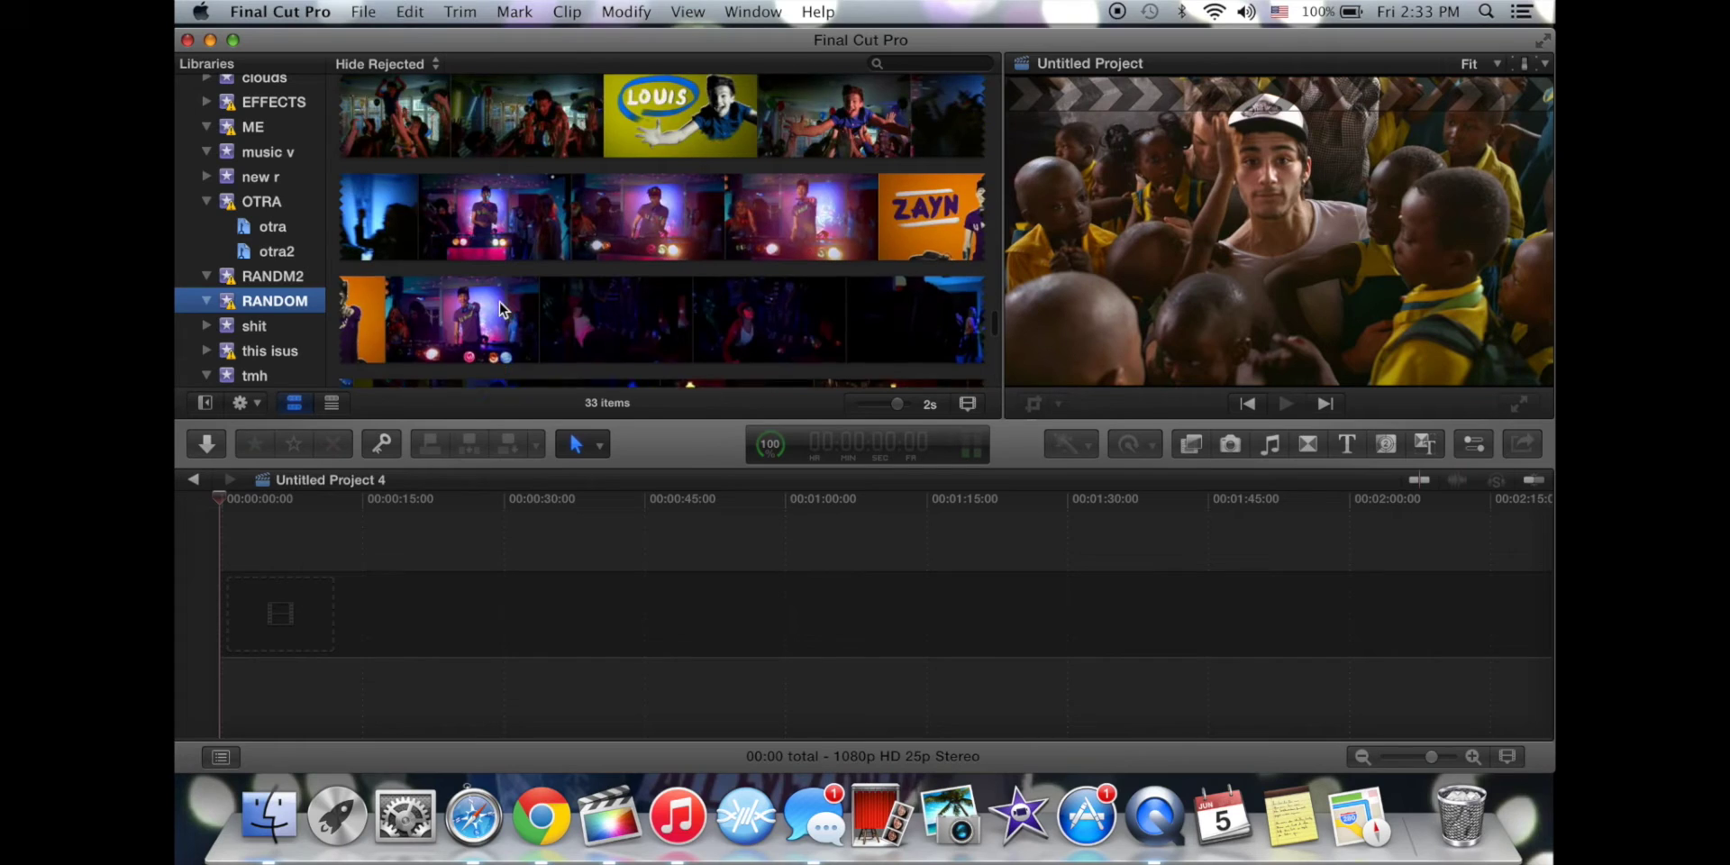
scroll(499, 301, "up", 2)
scroll(541, 166, "up", 3)
scroll(540, 167, "up", 3)
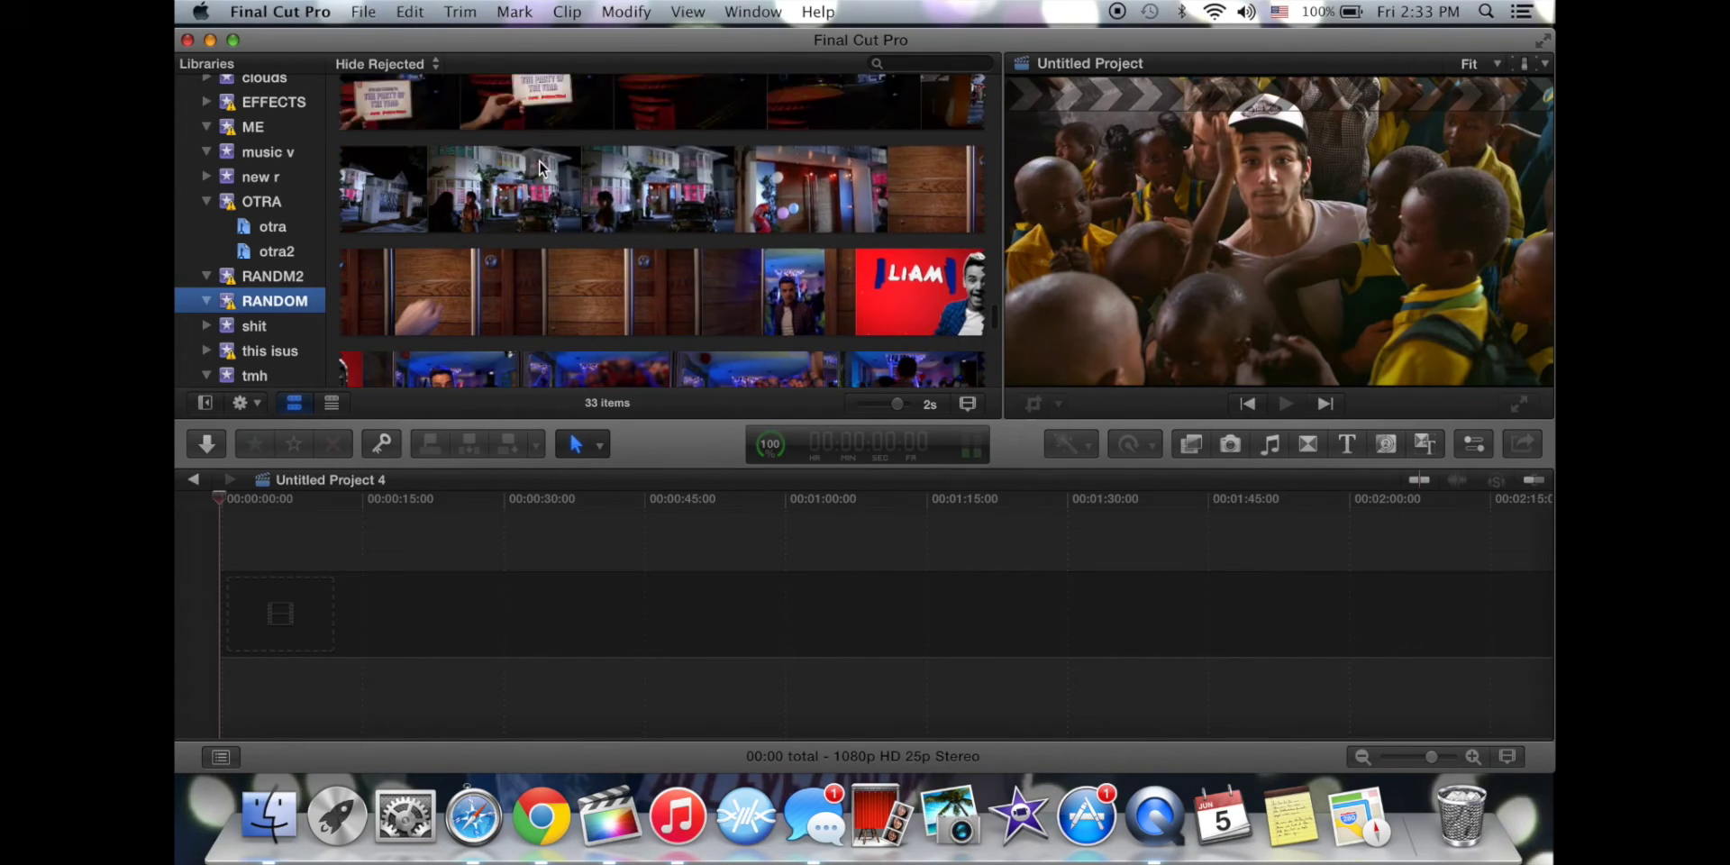
scroll(714, 227, "down", 2)
scroll(742, 212, "up", 3)
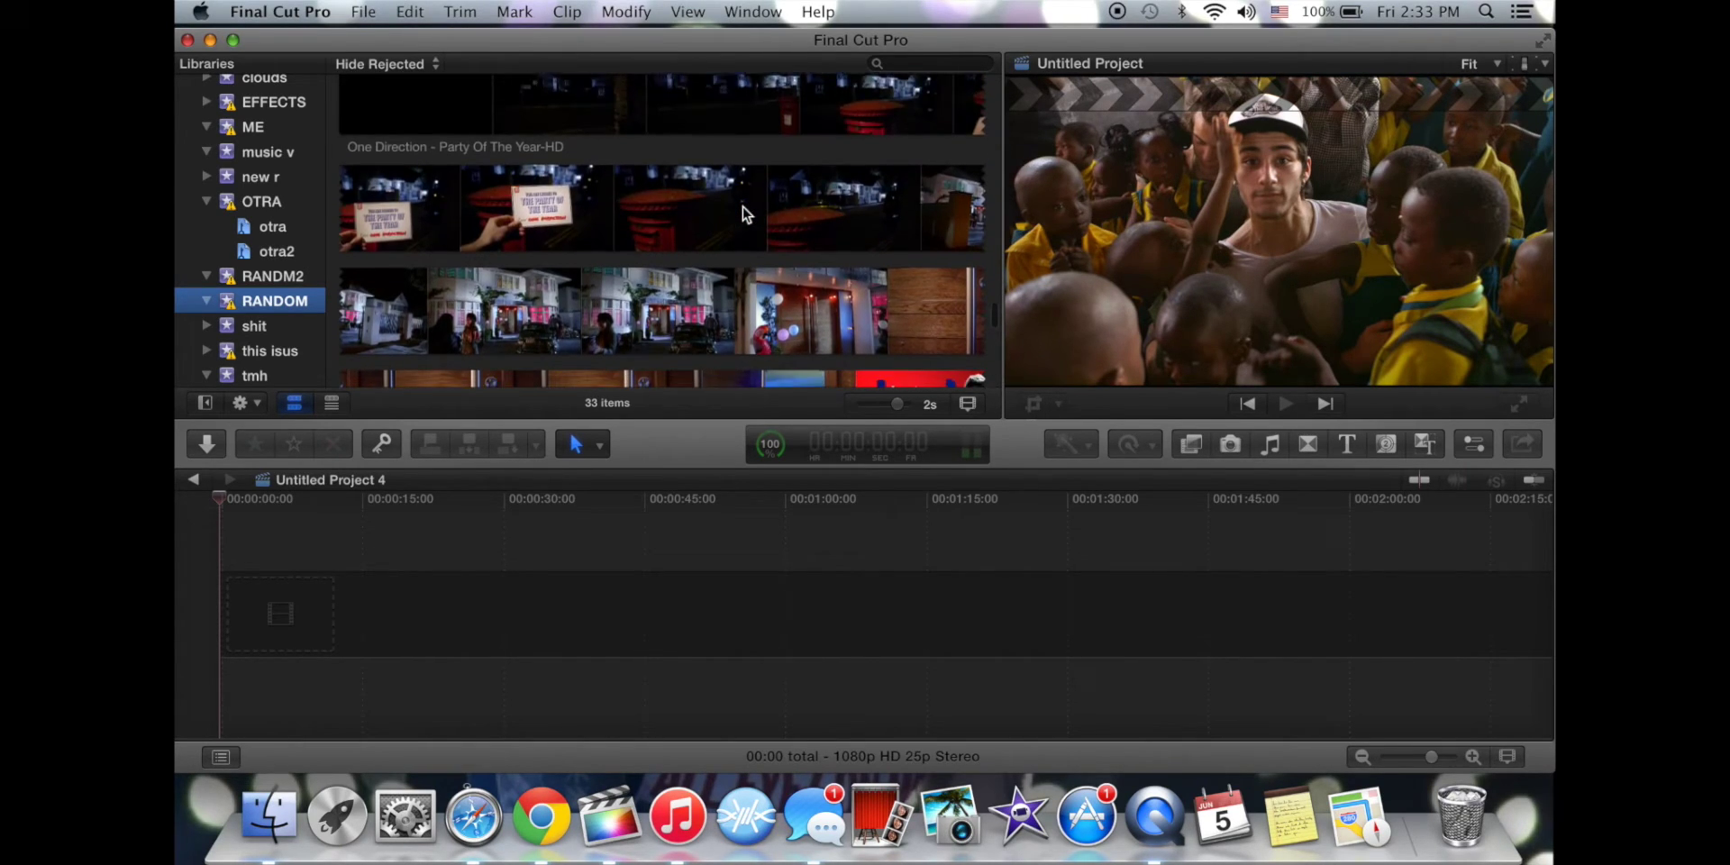
left_click_drag(629, 181, 726, 271)
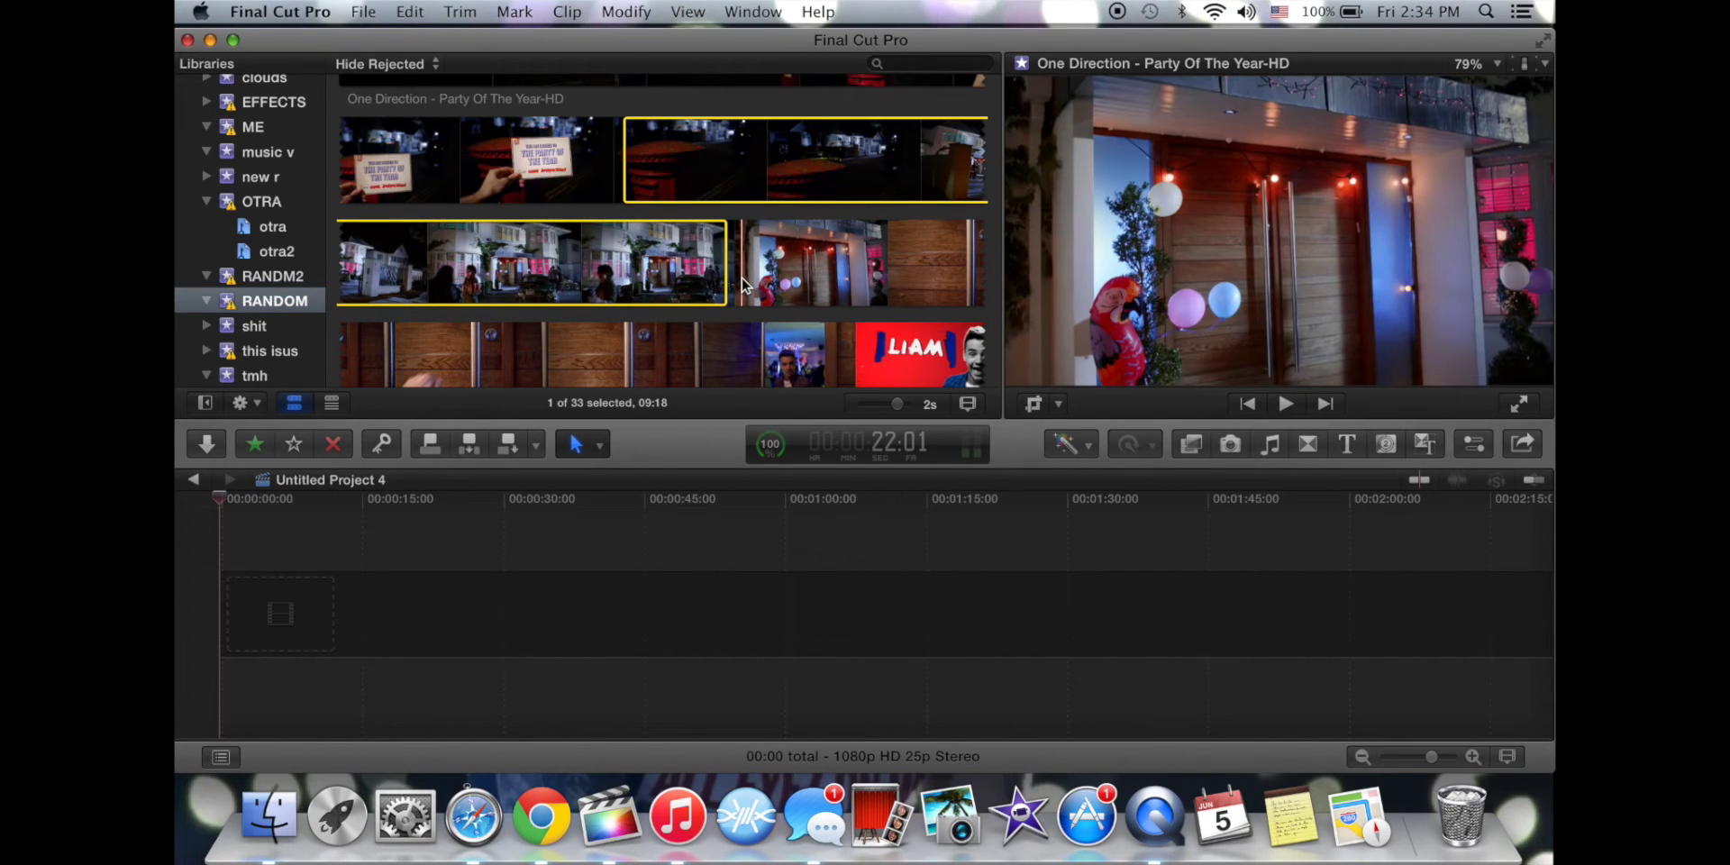
scroll(742, 284, "down", 5)
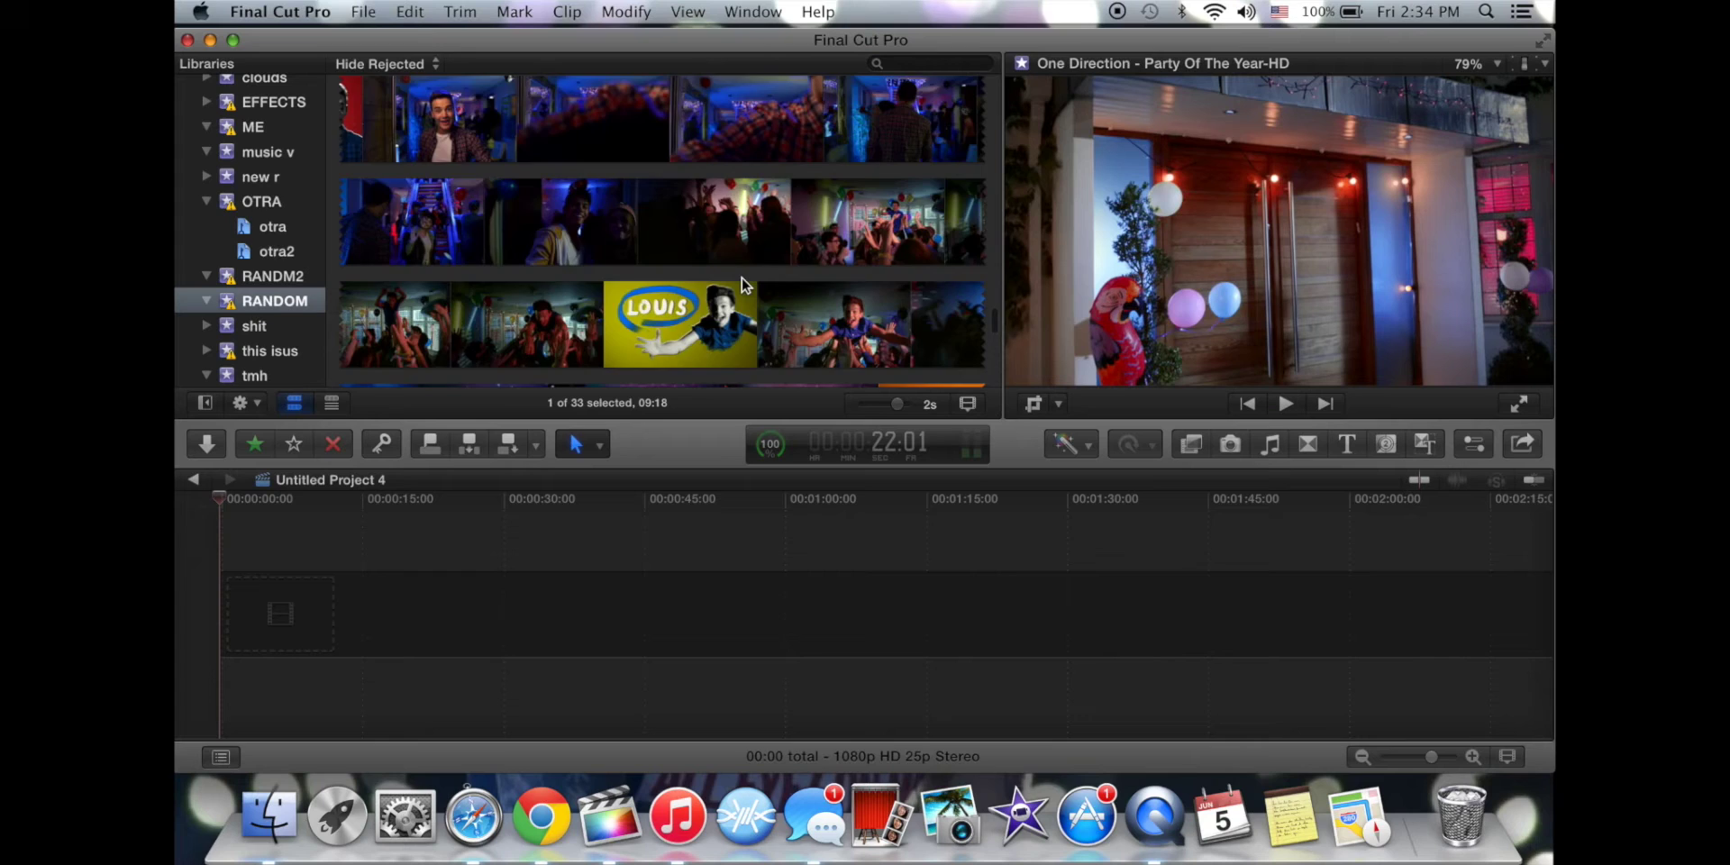
scroll(662, 198, "down", 10)
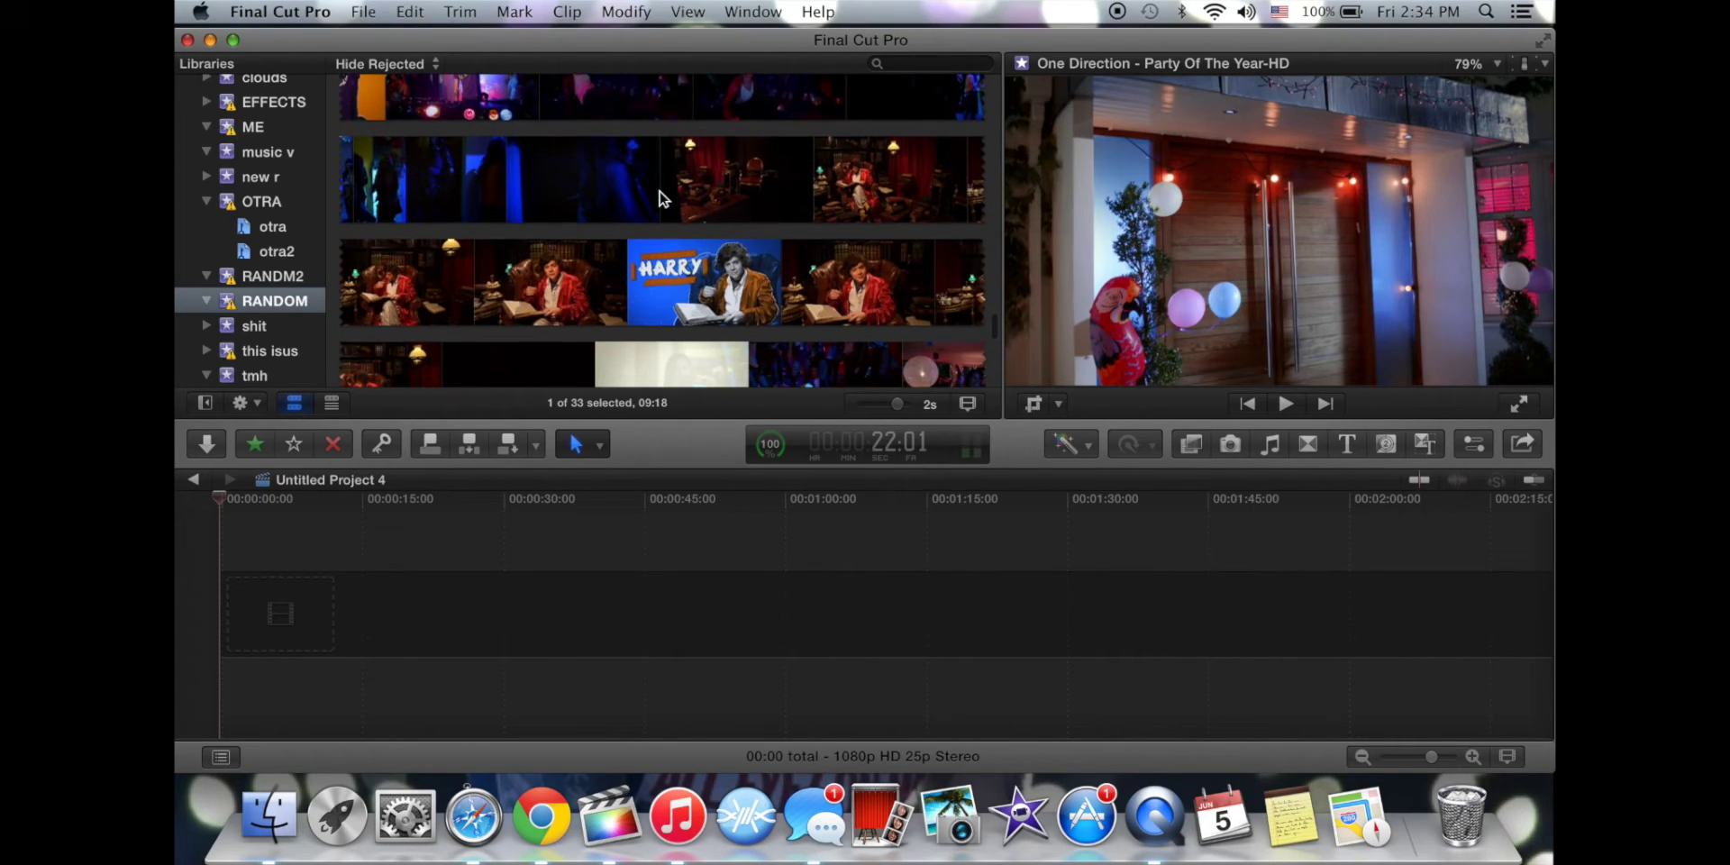
scroll(662, 198, "up", 10)
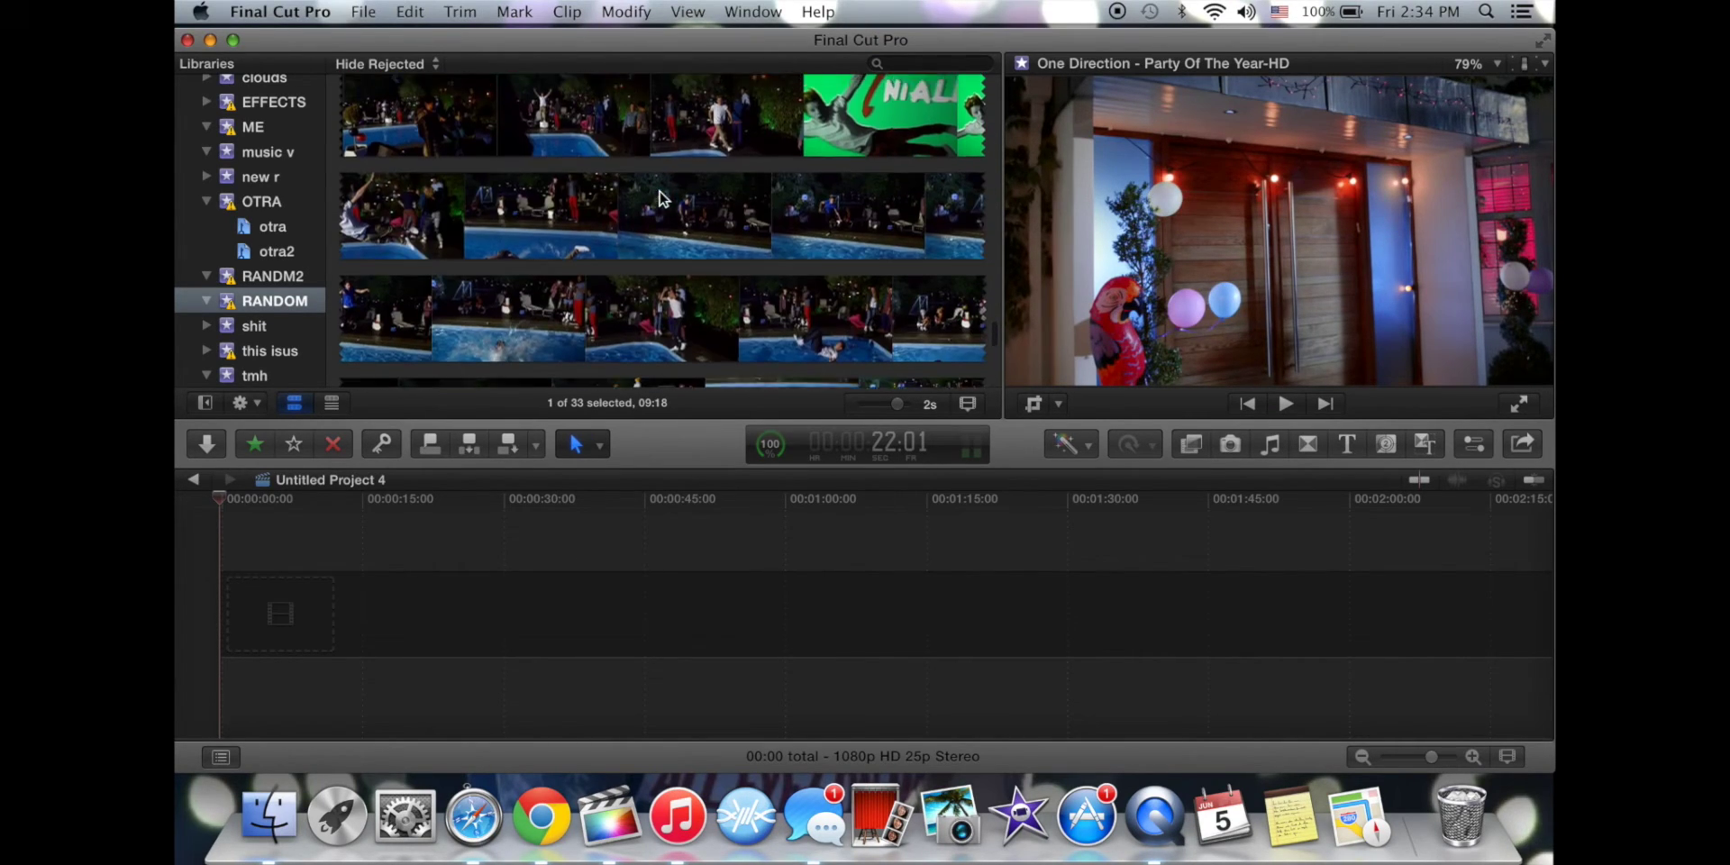
scroll(663, 198, "down", 2)
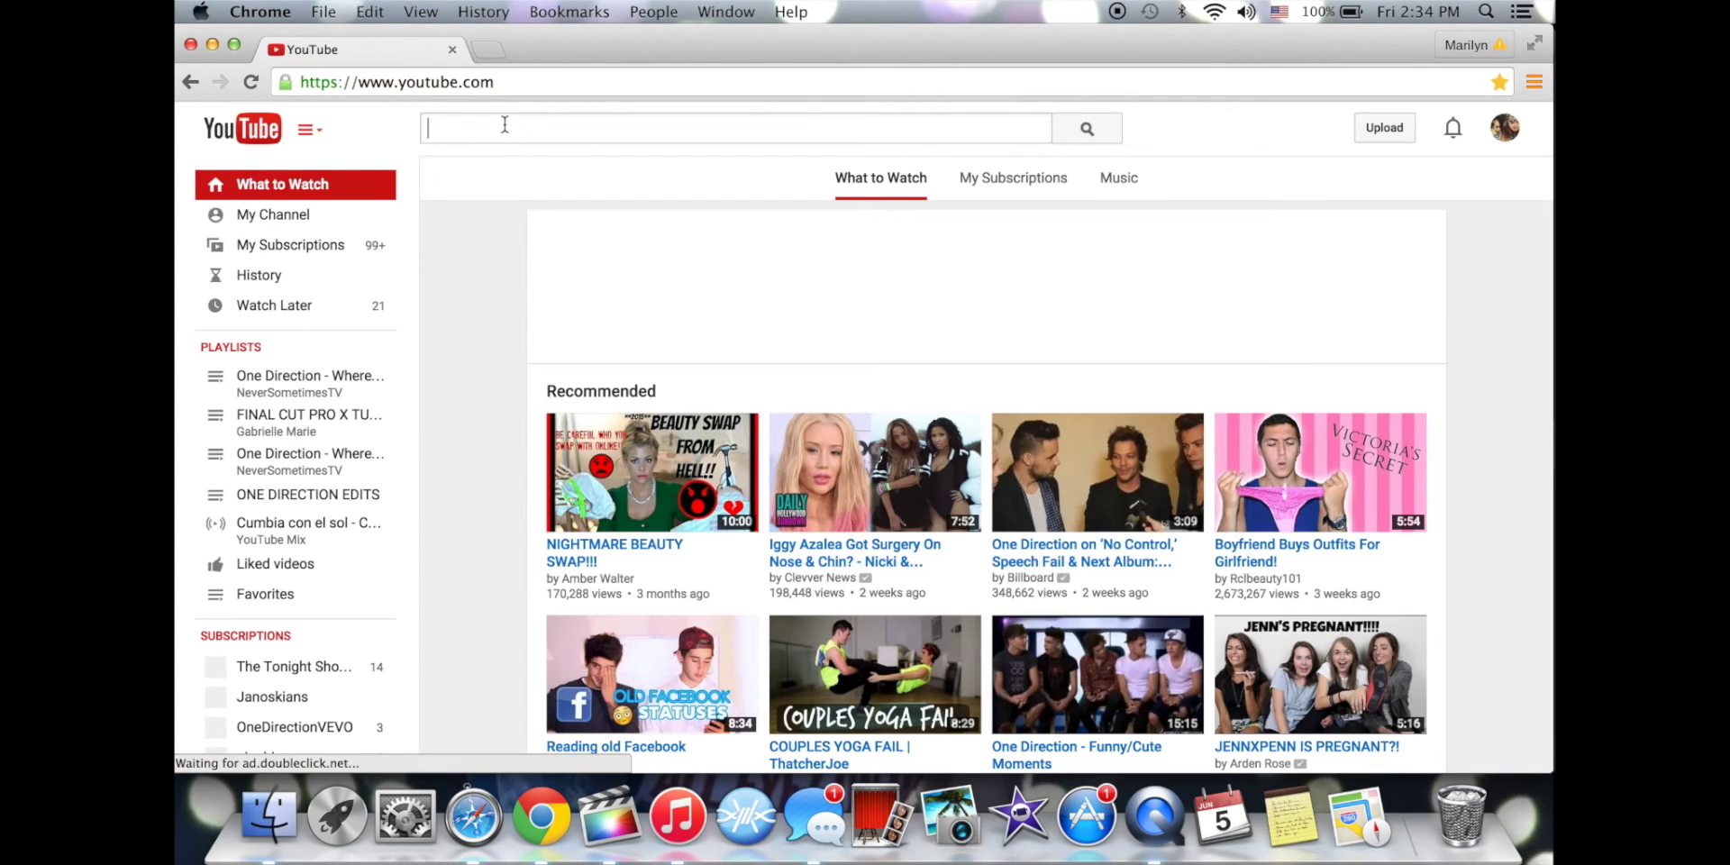
Search YouTube for 'one direction night changes' using the search suggestions.
type("one")
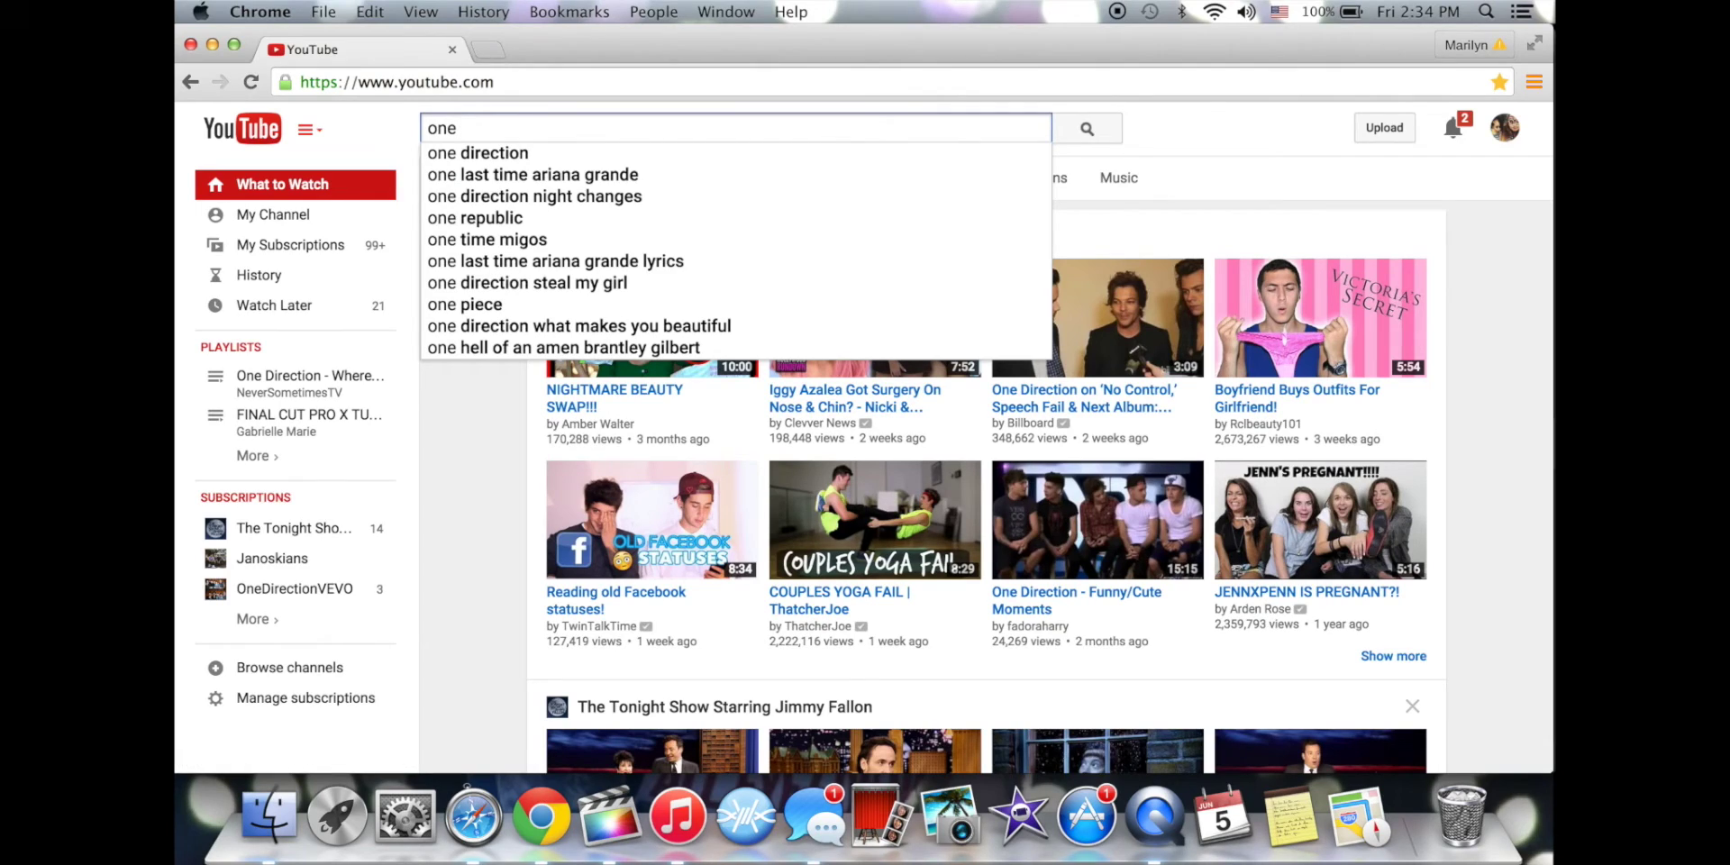
key("Down")
key("Down")
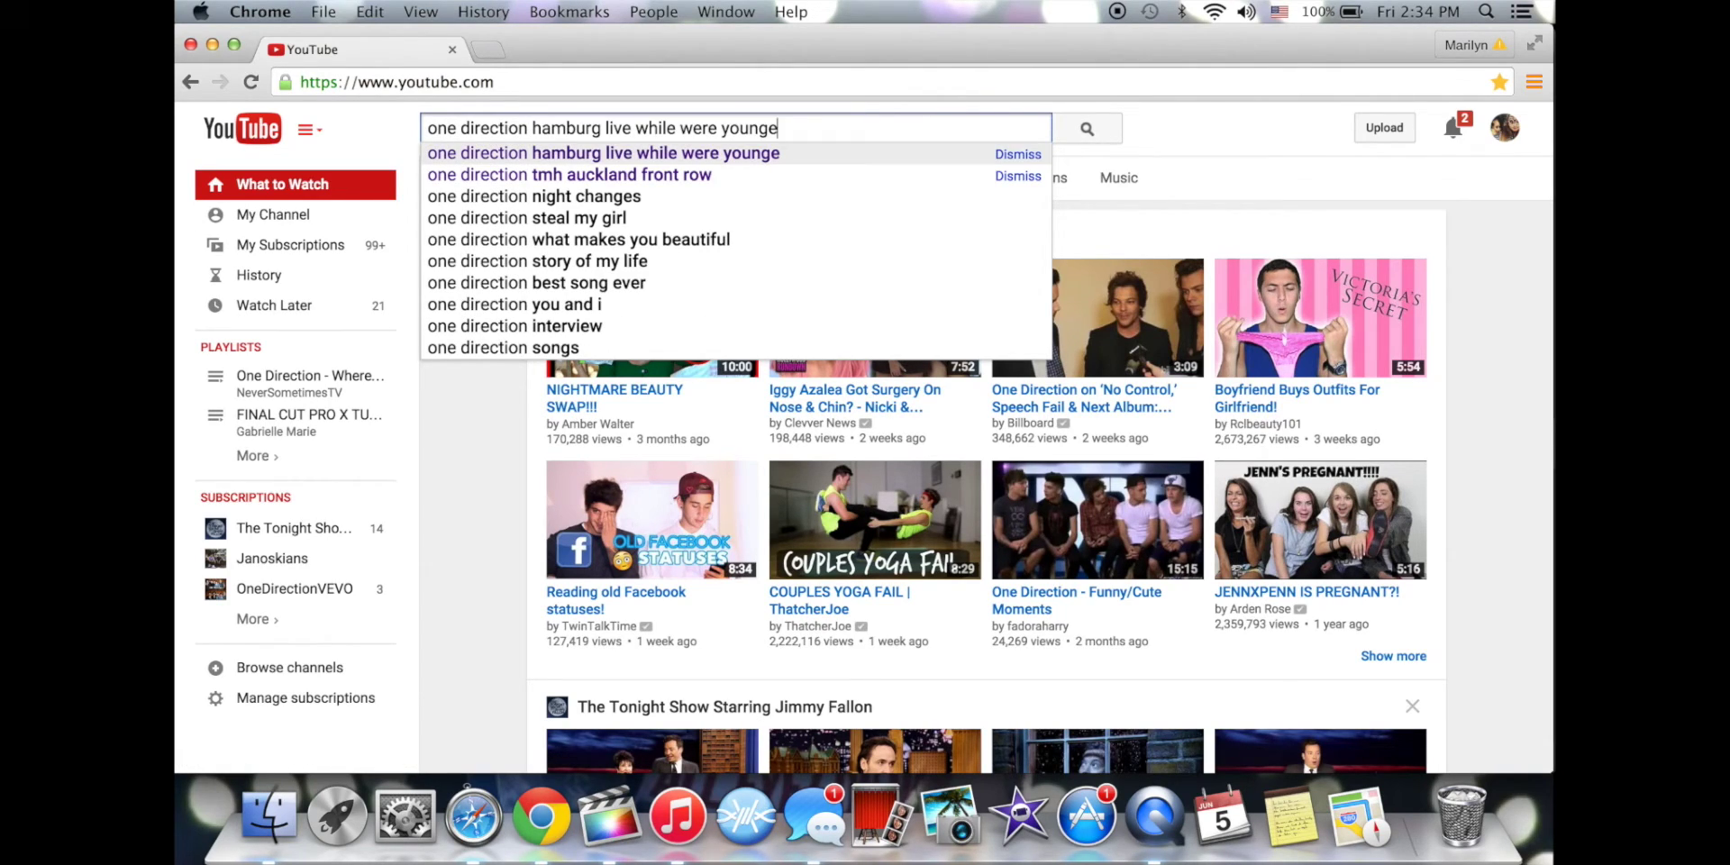
key("Down")
key("Down")
key("Down")
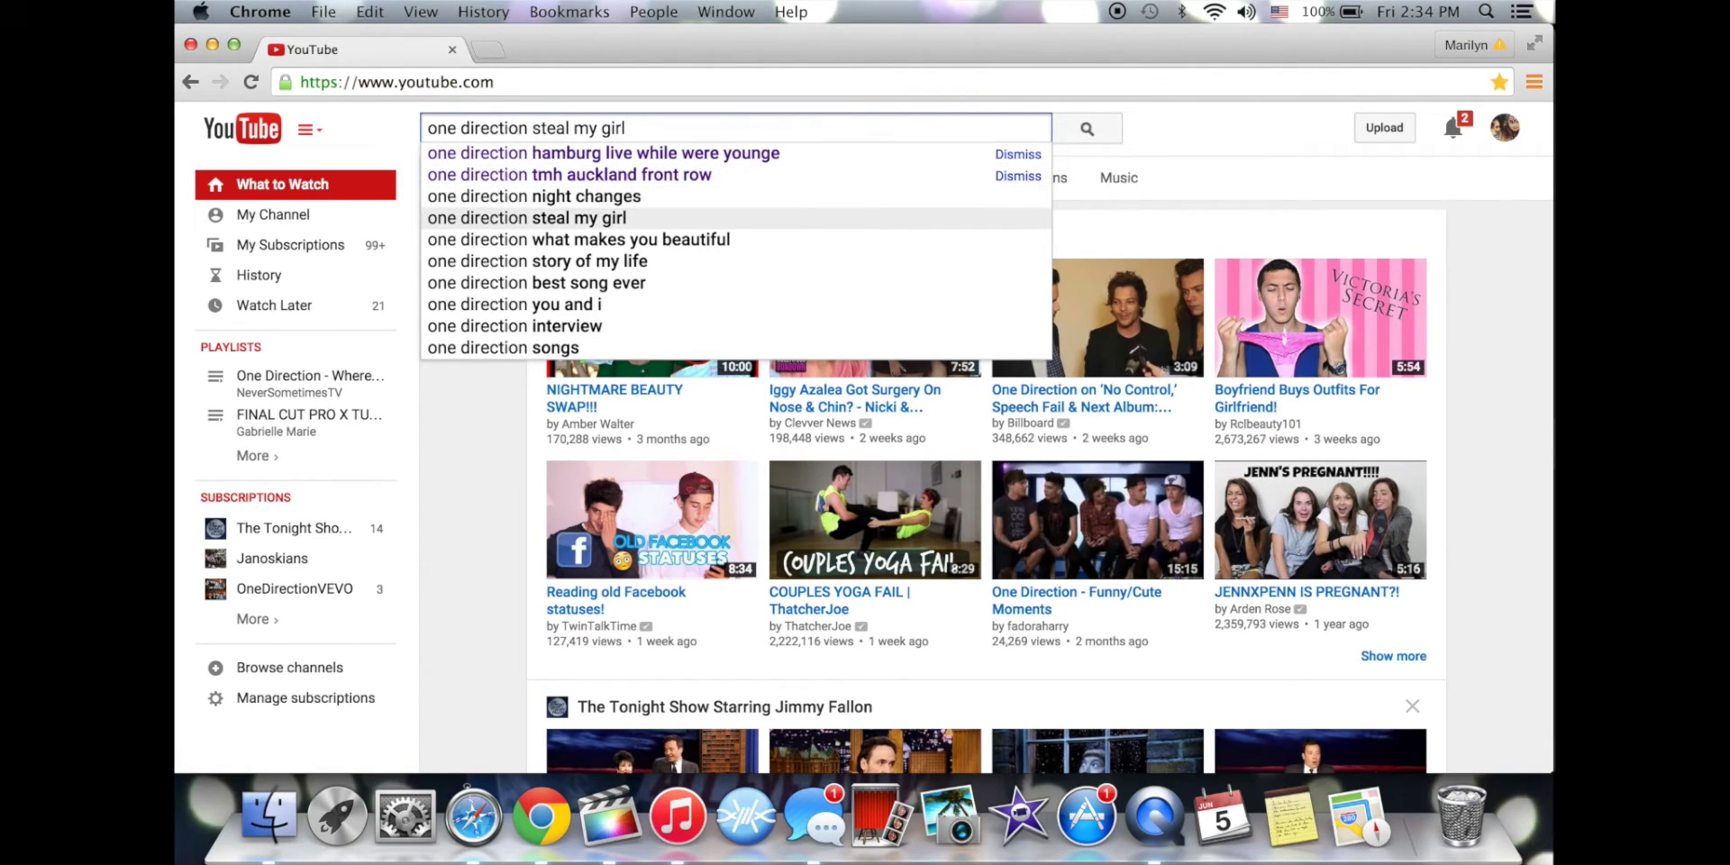
key("Up")
key("Return")
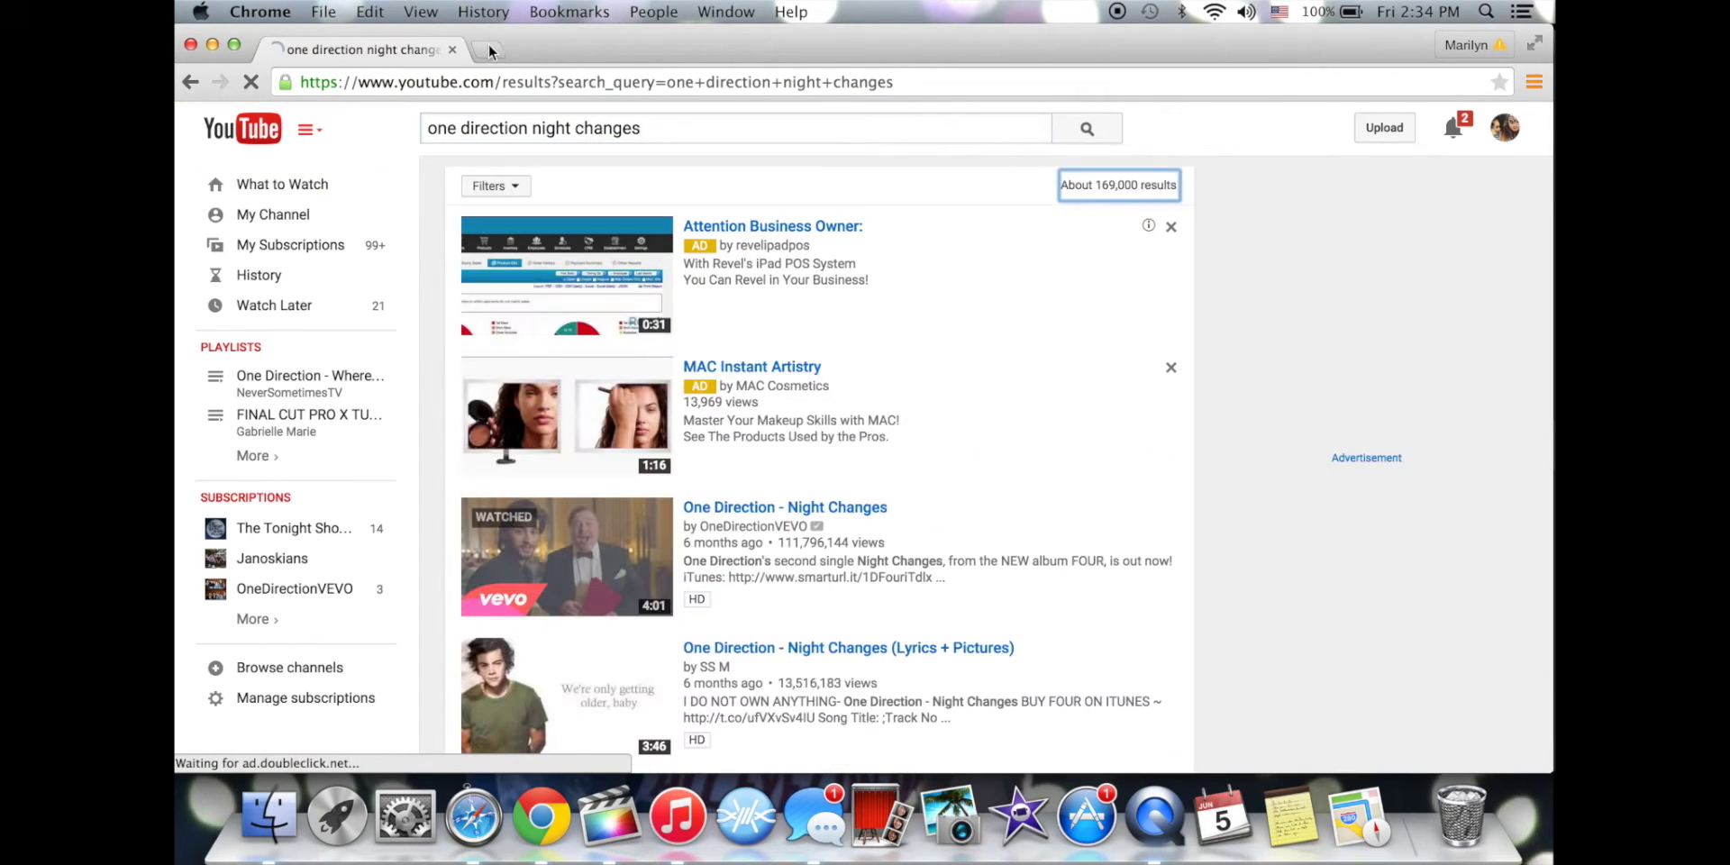
Open the One Direction - Night Changes video, select its URL, and pause the pre-roll ad.
left_click(572, 525)
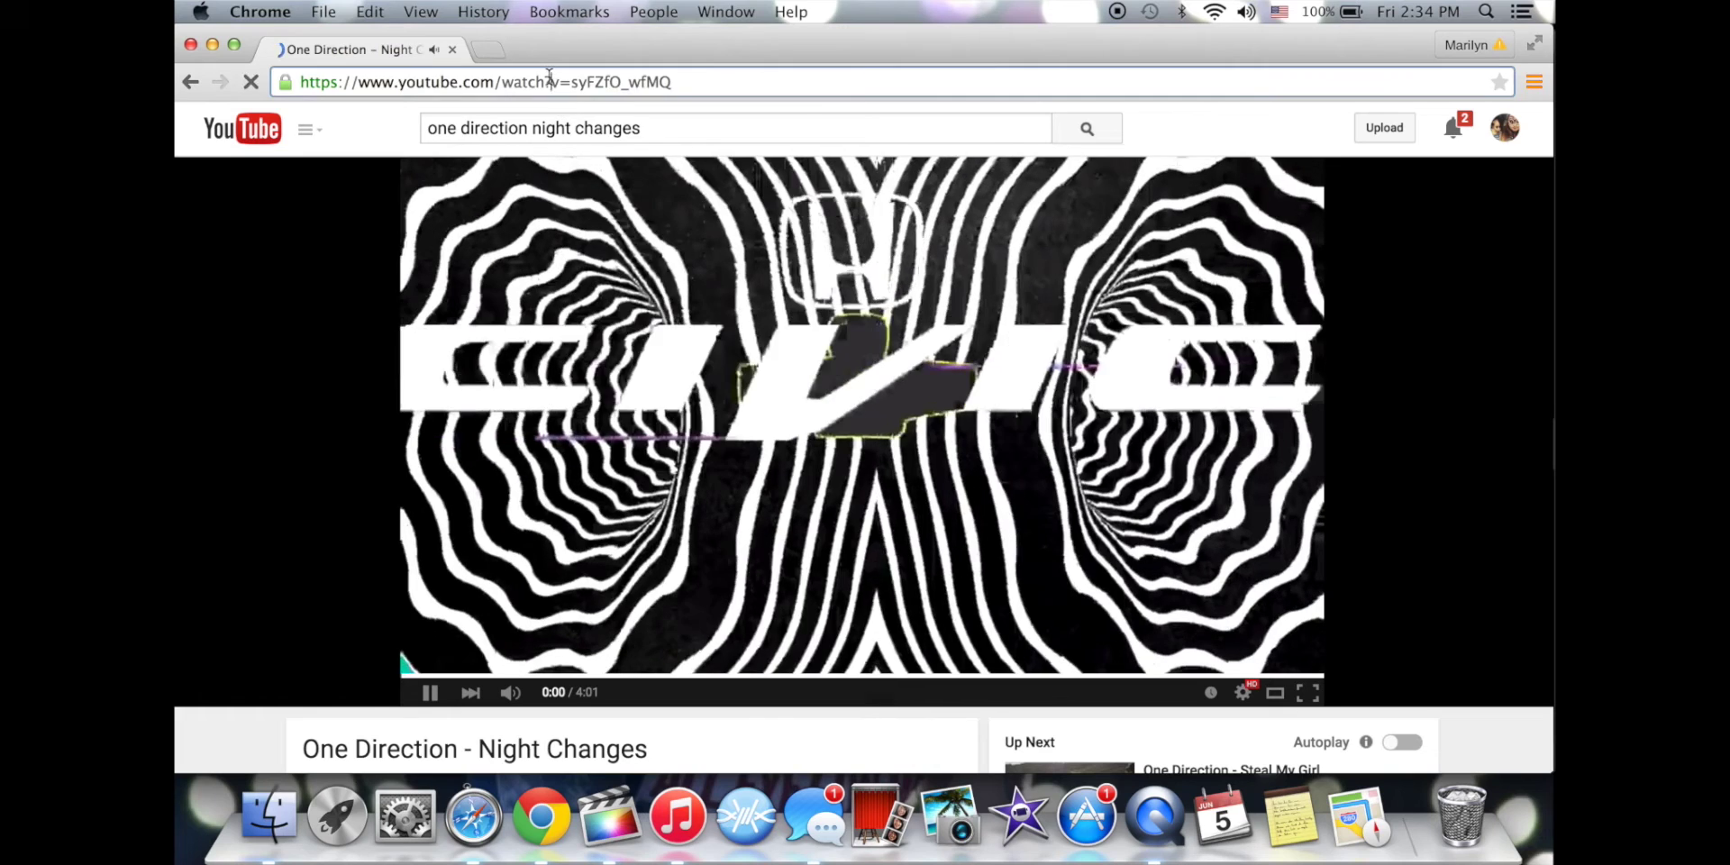
left_click(549, 77)
key("super+c")
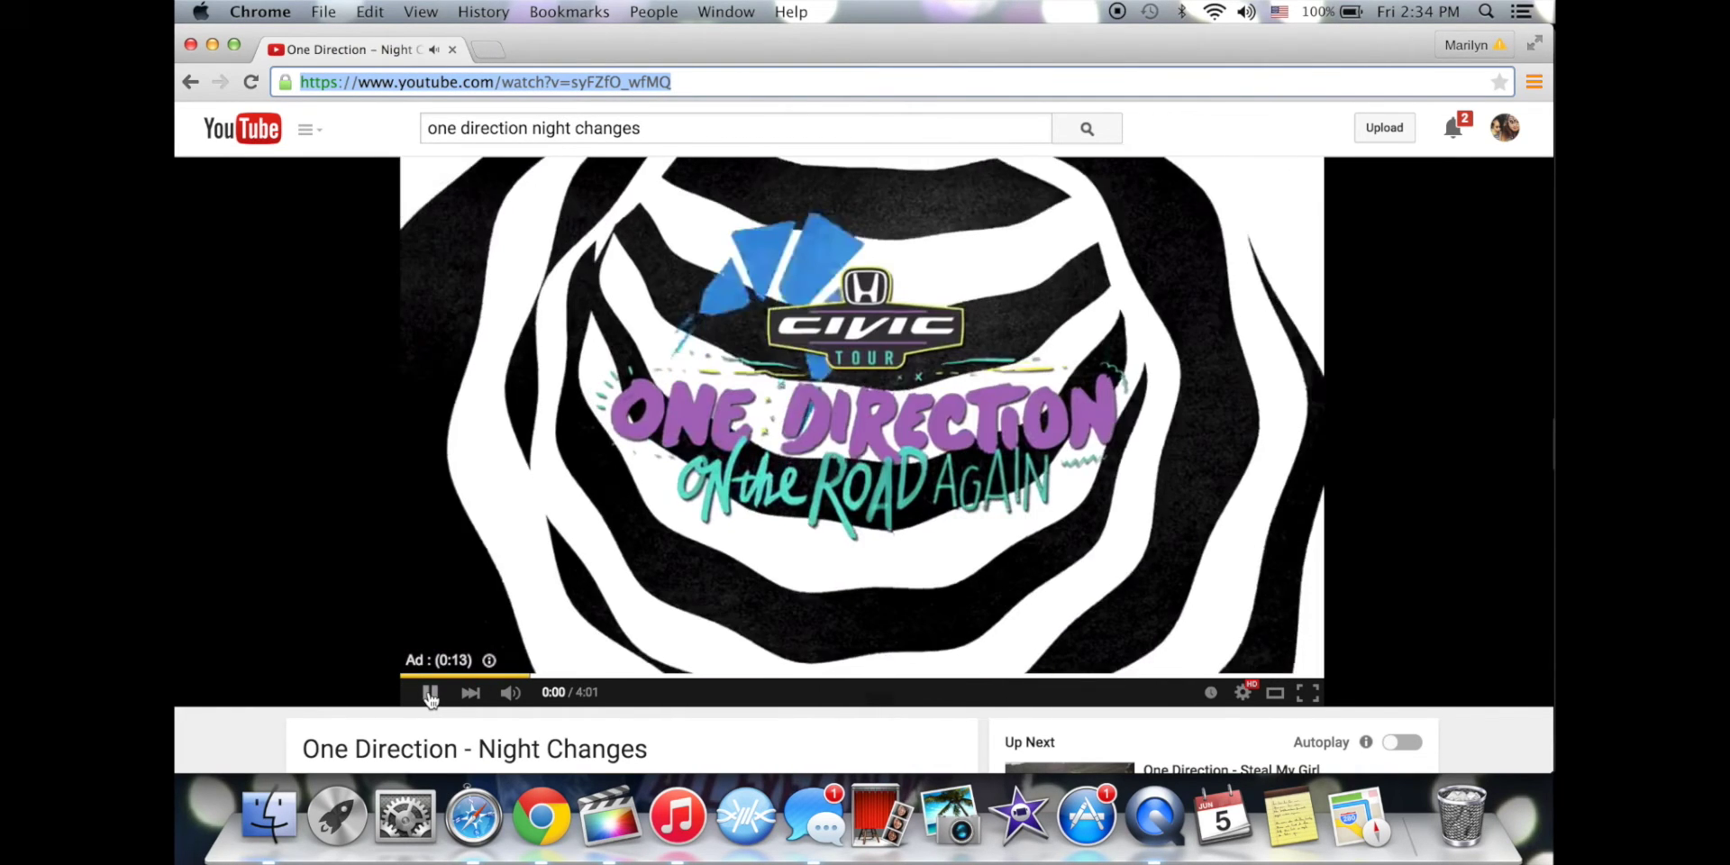
left_click(430, 694)
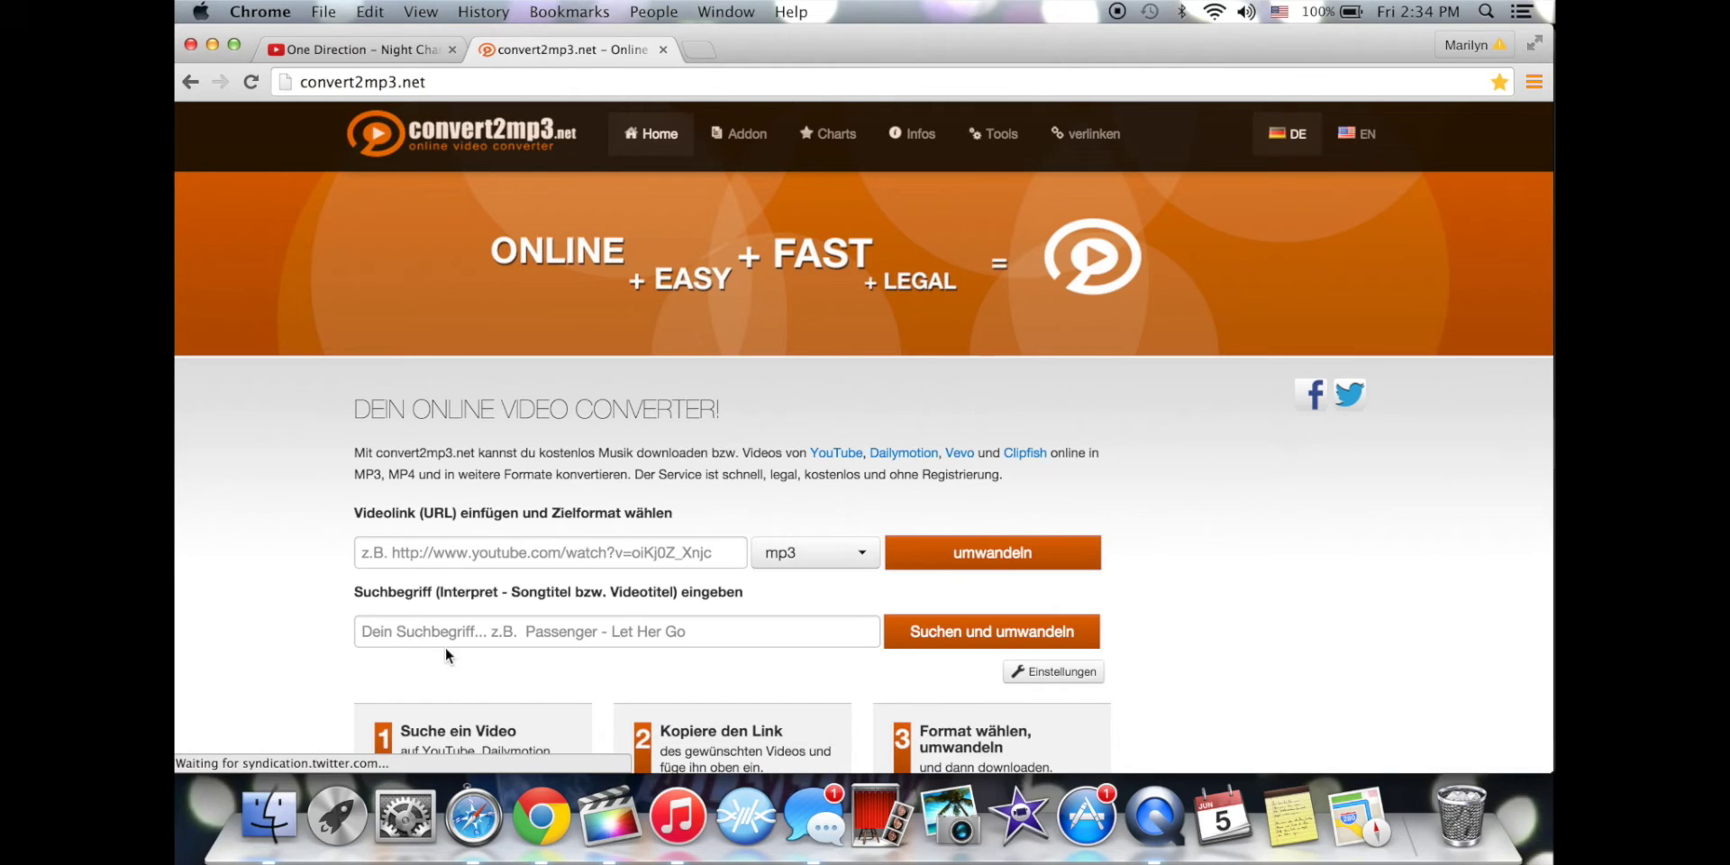
Convert the pasted Night Changes link on convert2mp3.net to mp4 at 1080p (Full HD).
left_click(445, 590)
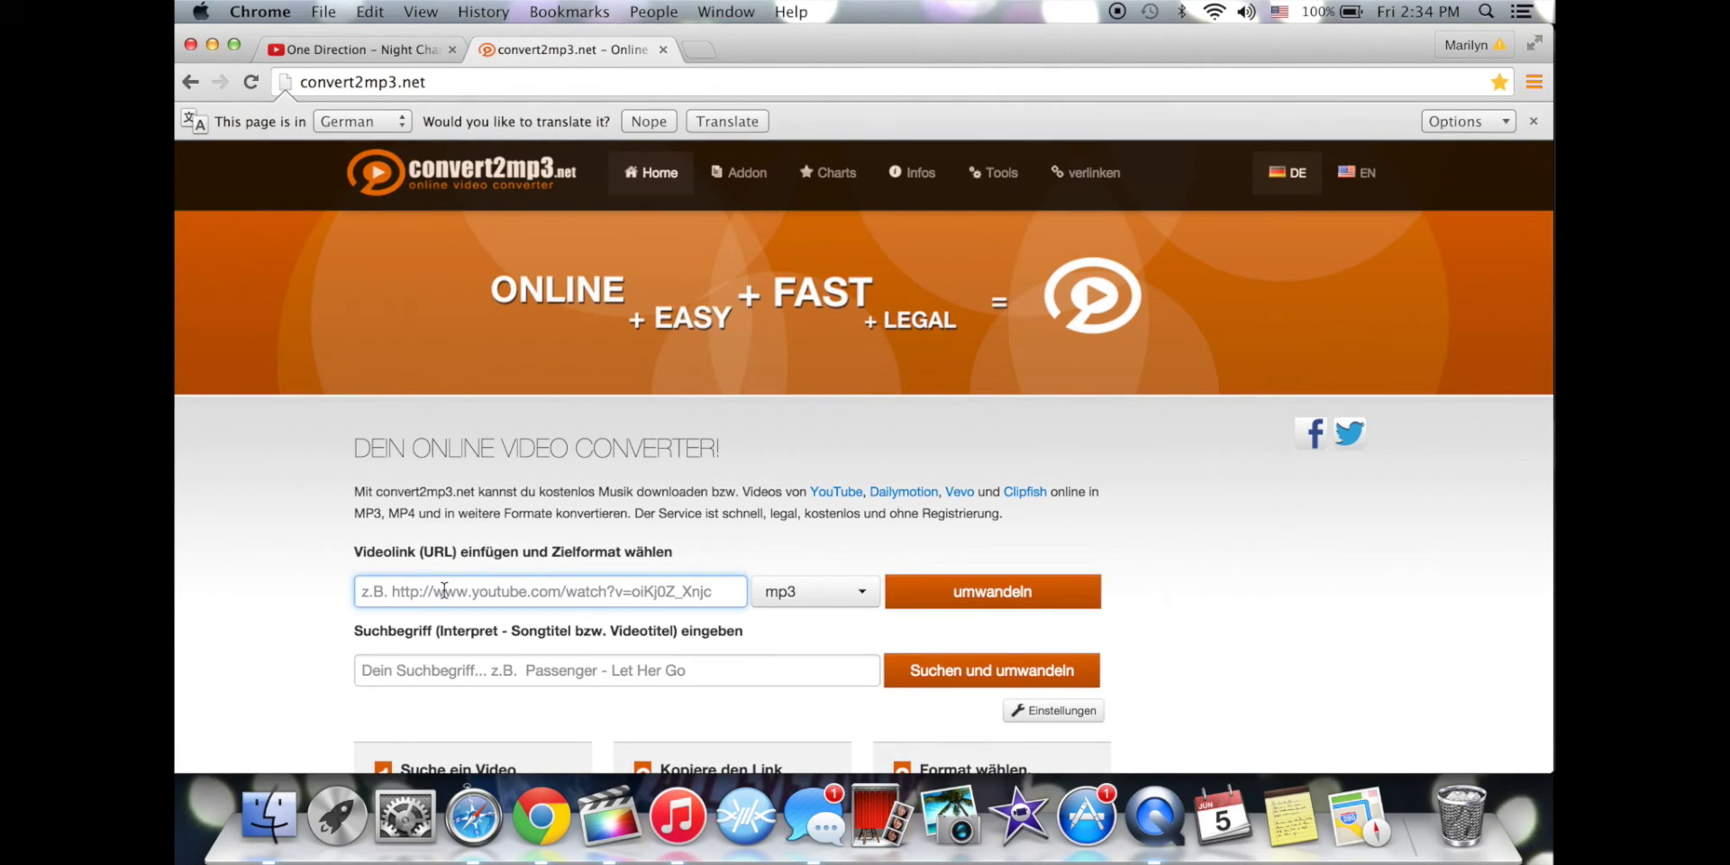
key("super+v")
left_click(802, 593)
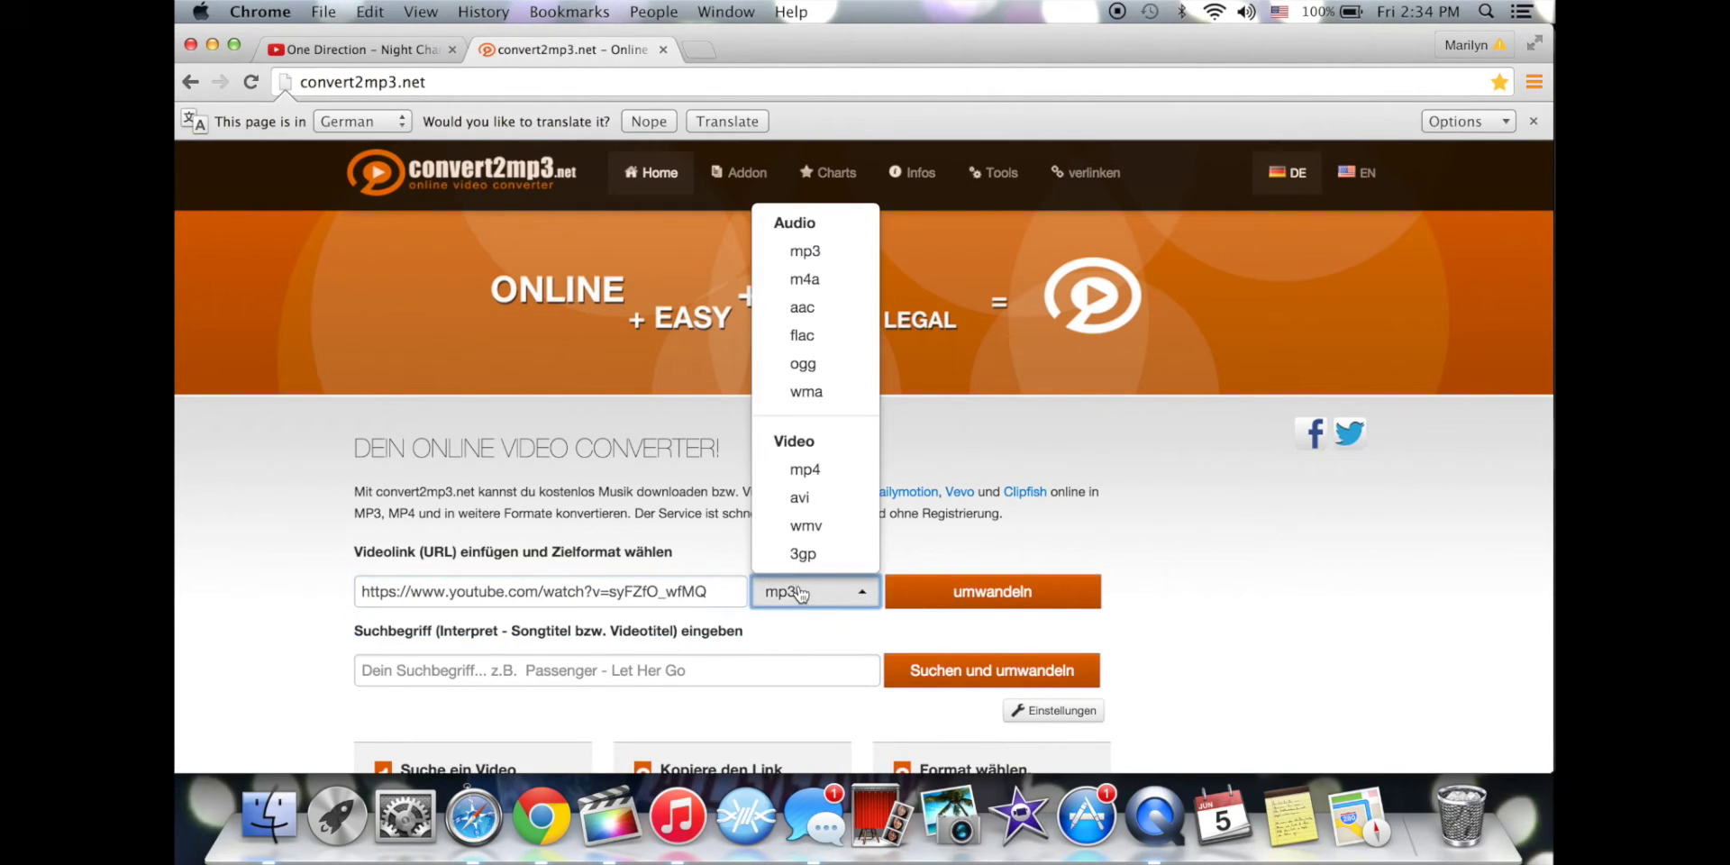
left_click(802, 470)
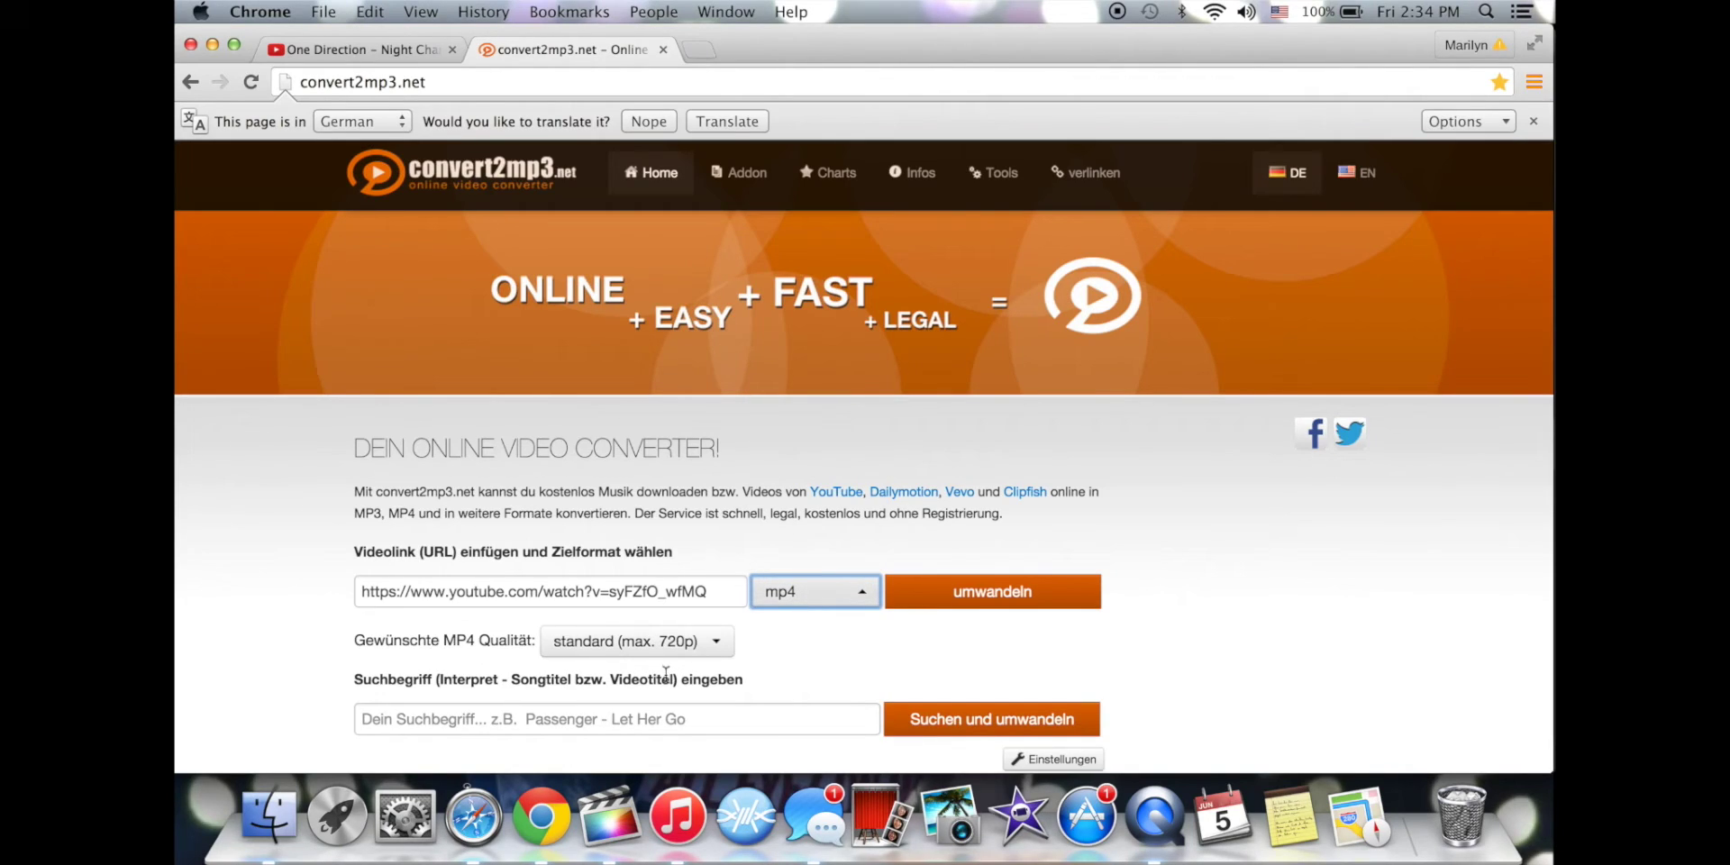
left_click(667, 641)
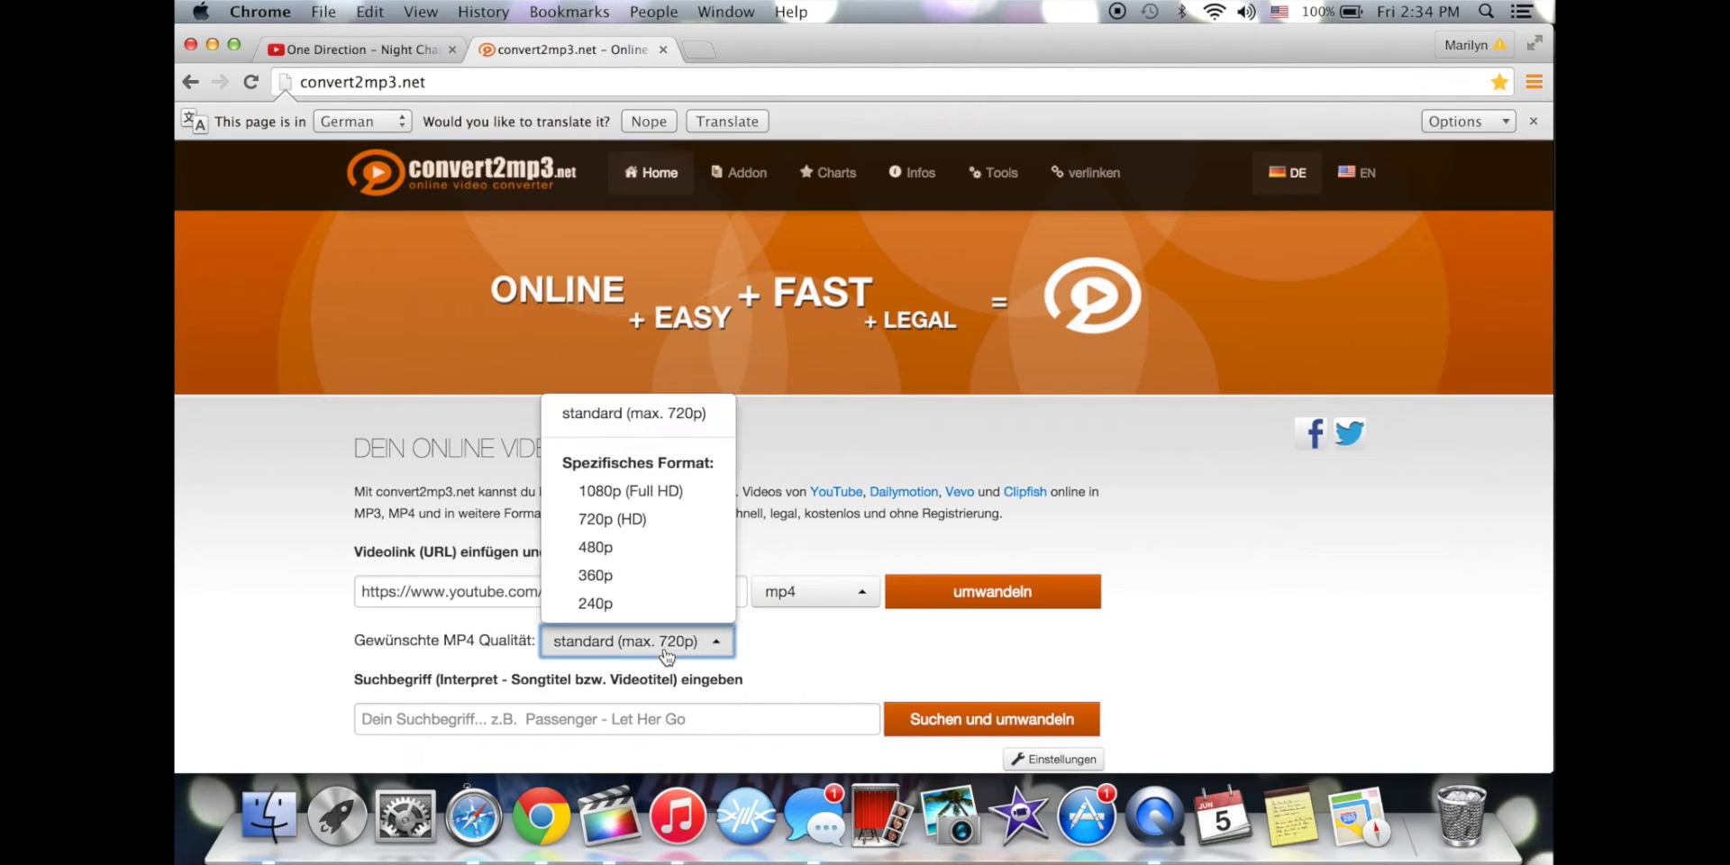
left_click(617, 494)
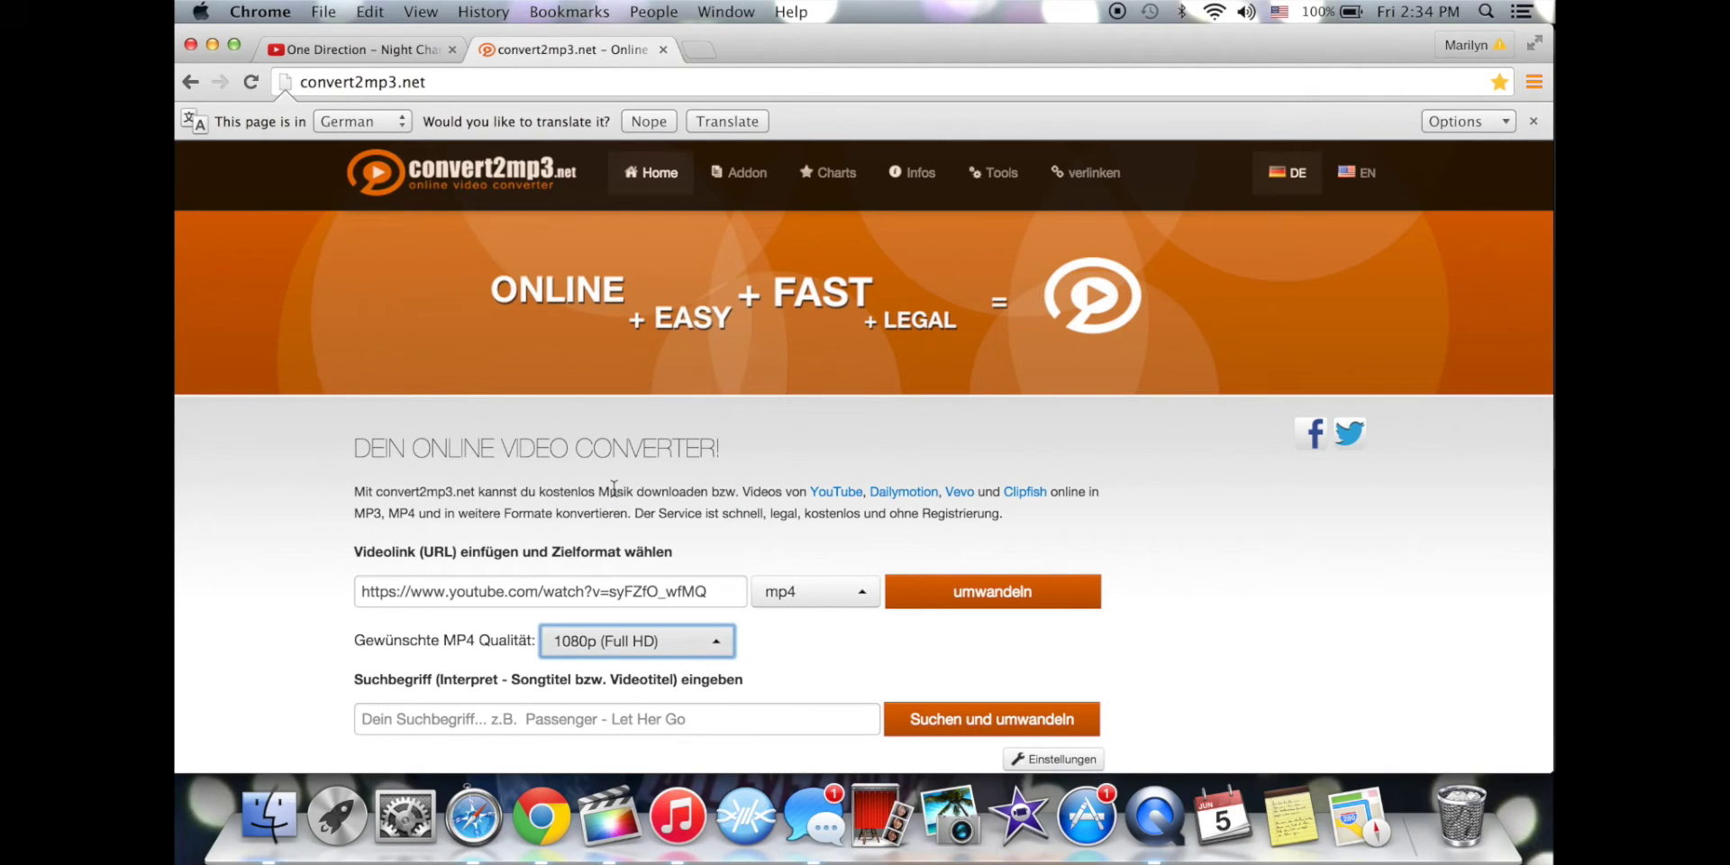
left_click(974, 595)
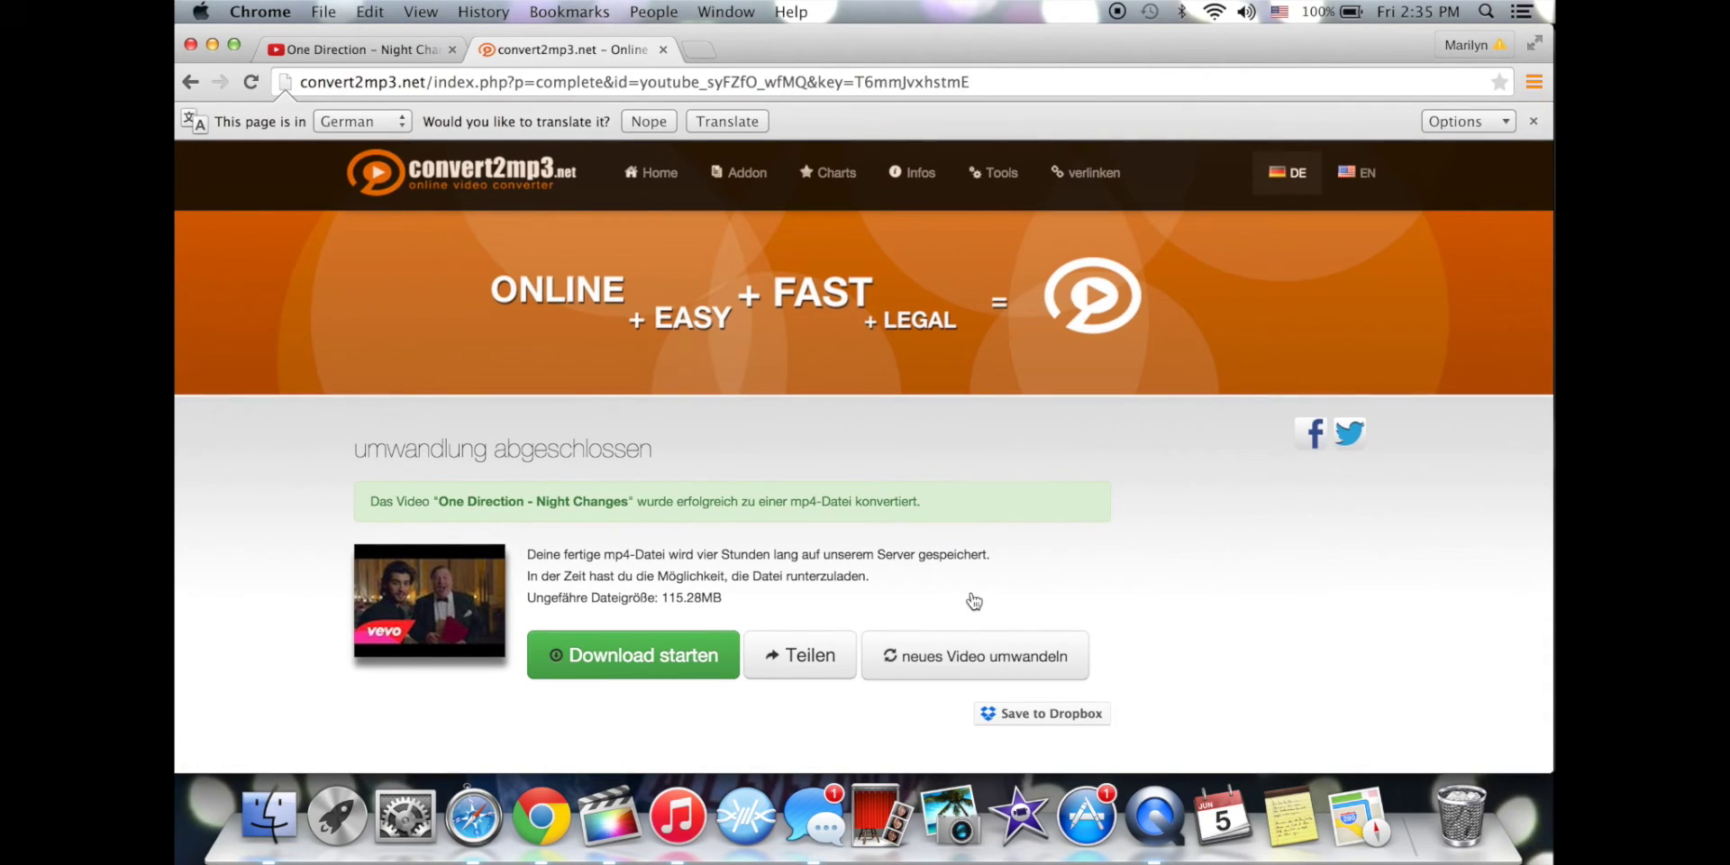
left_click_drag(716, 66, 1237, 67)
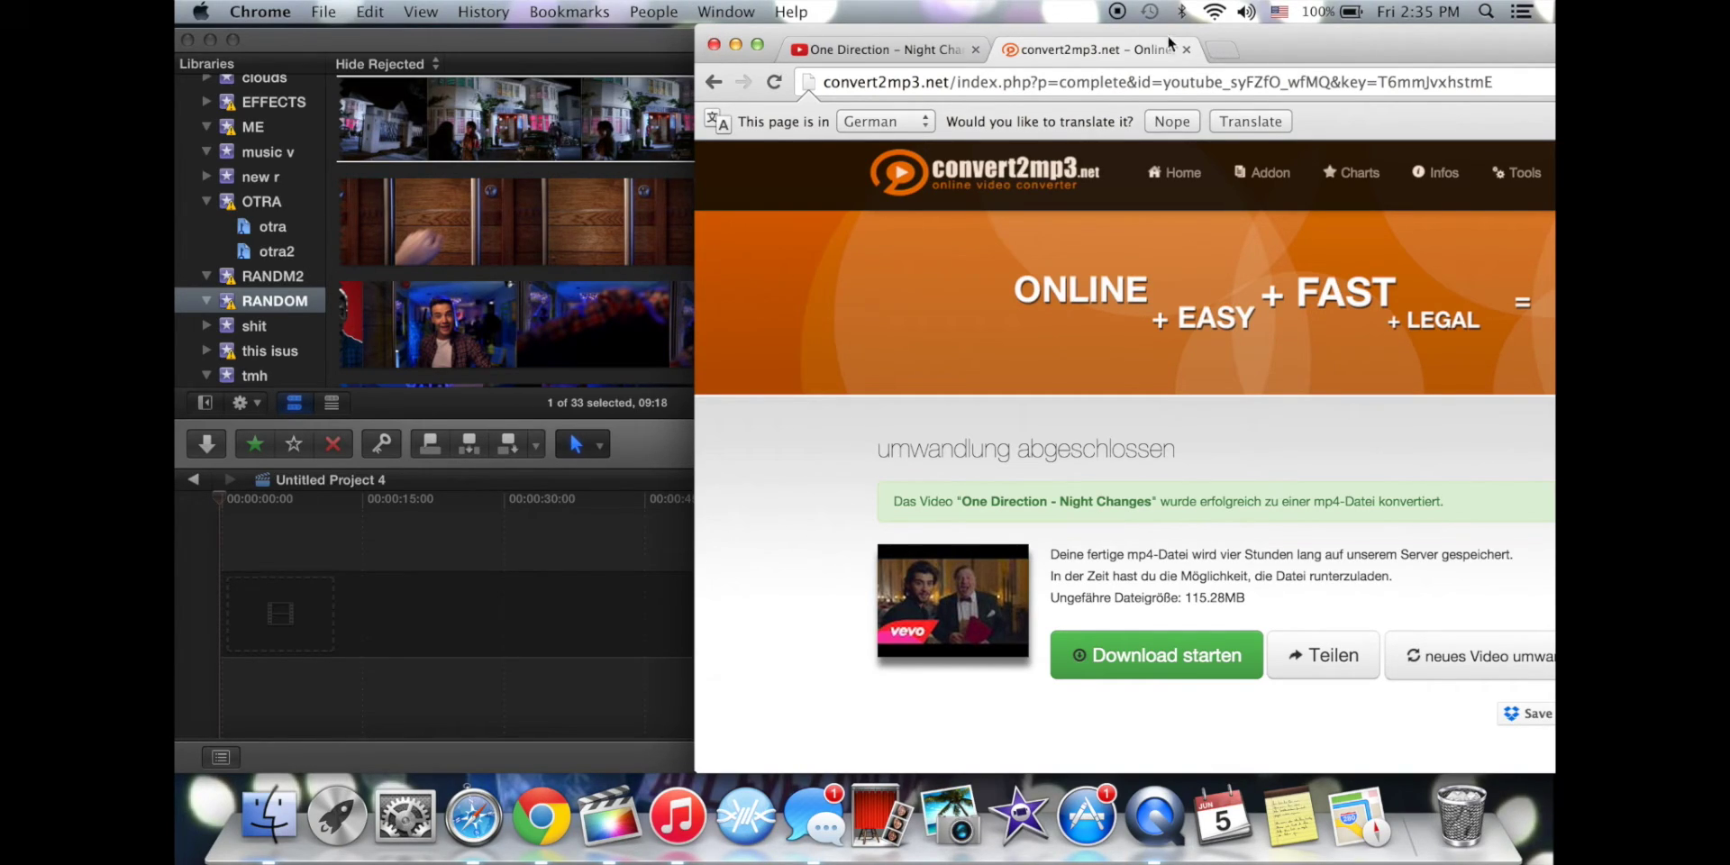
Open the YouTube to mp3 converter bookmark in a new Chrome tab.
left_click(1219, 50)
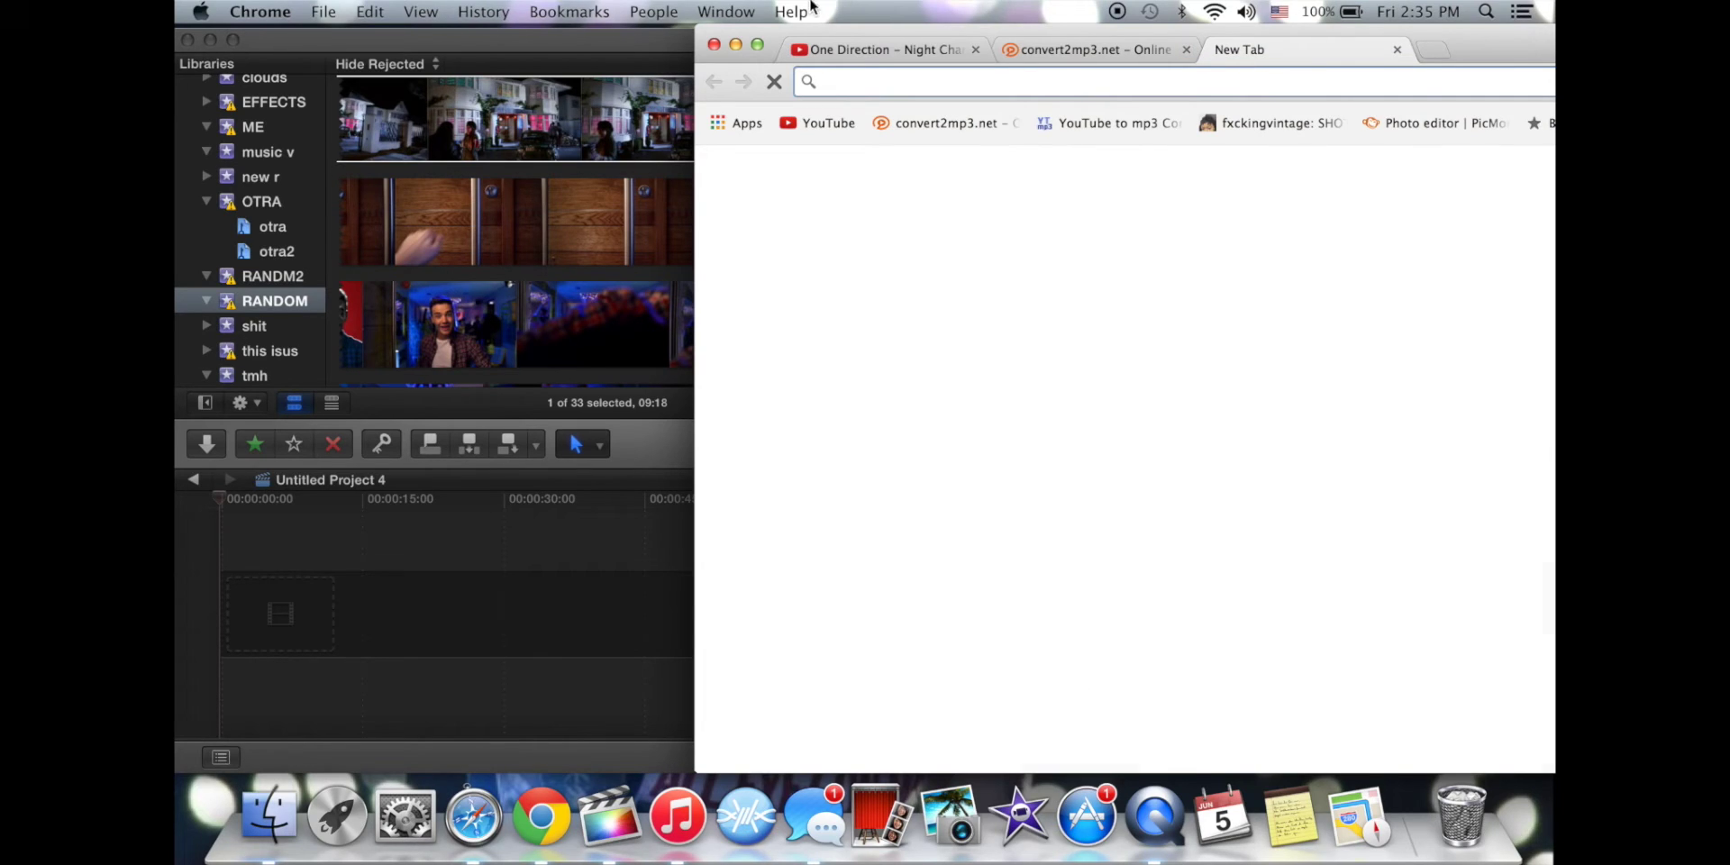
left_click(869, 56)
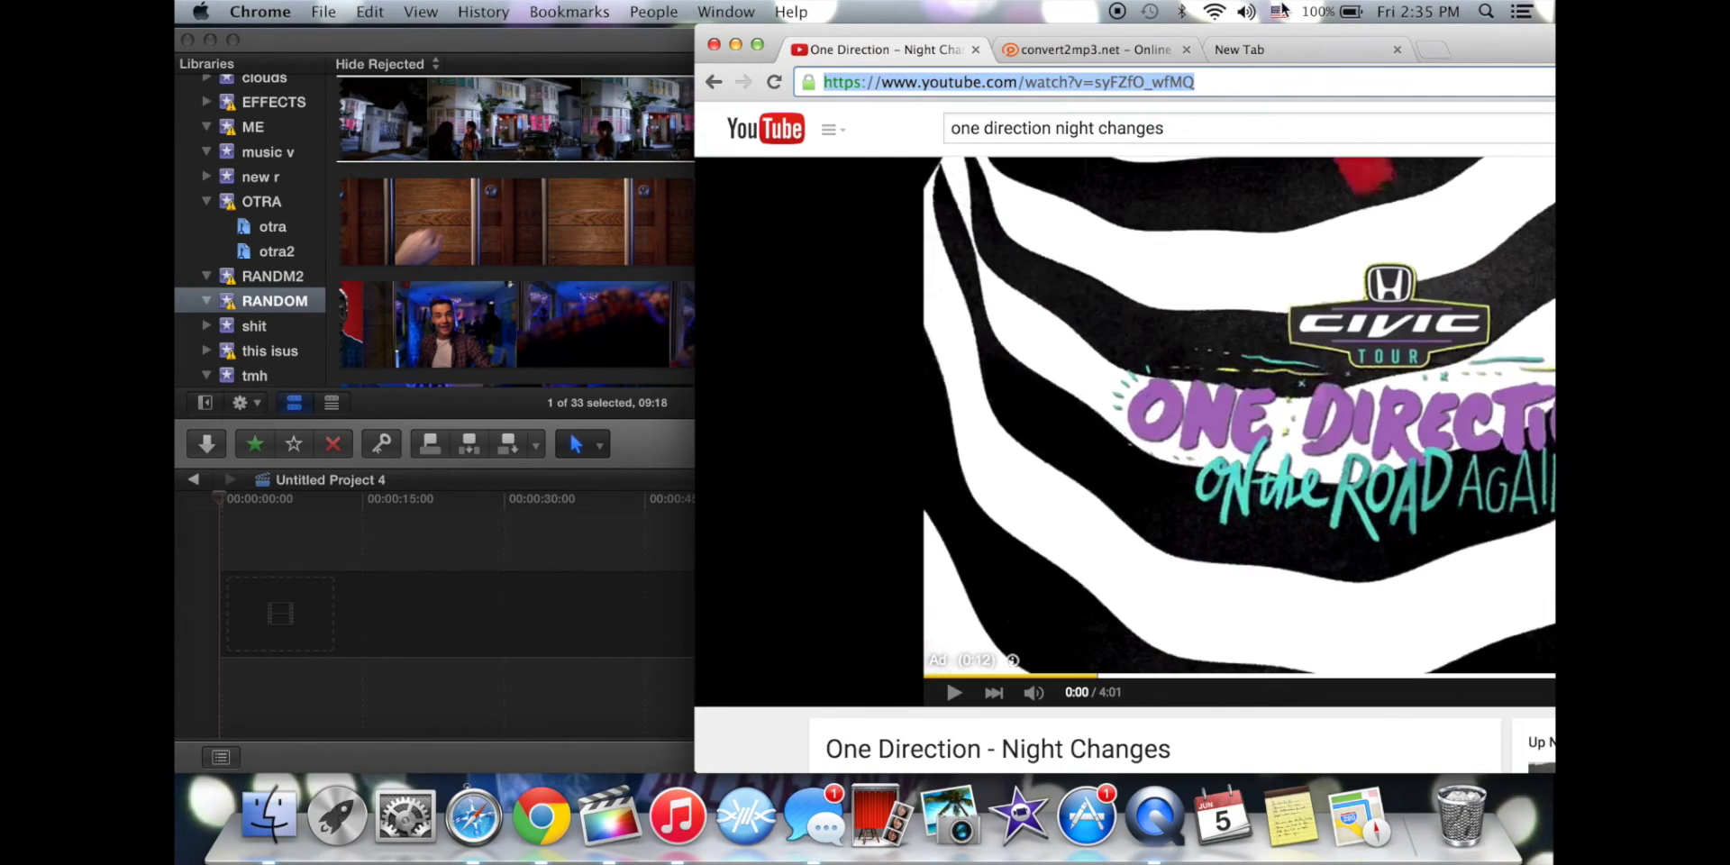
left_click(1279, 52)
left_click(1101, 126)
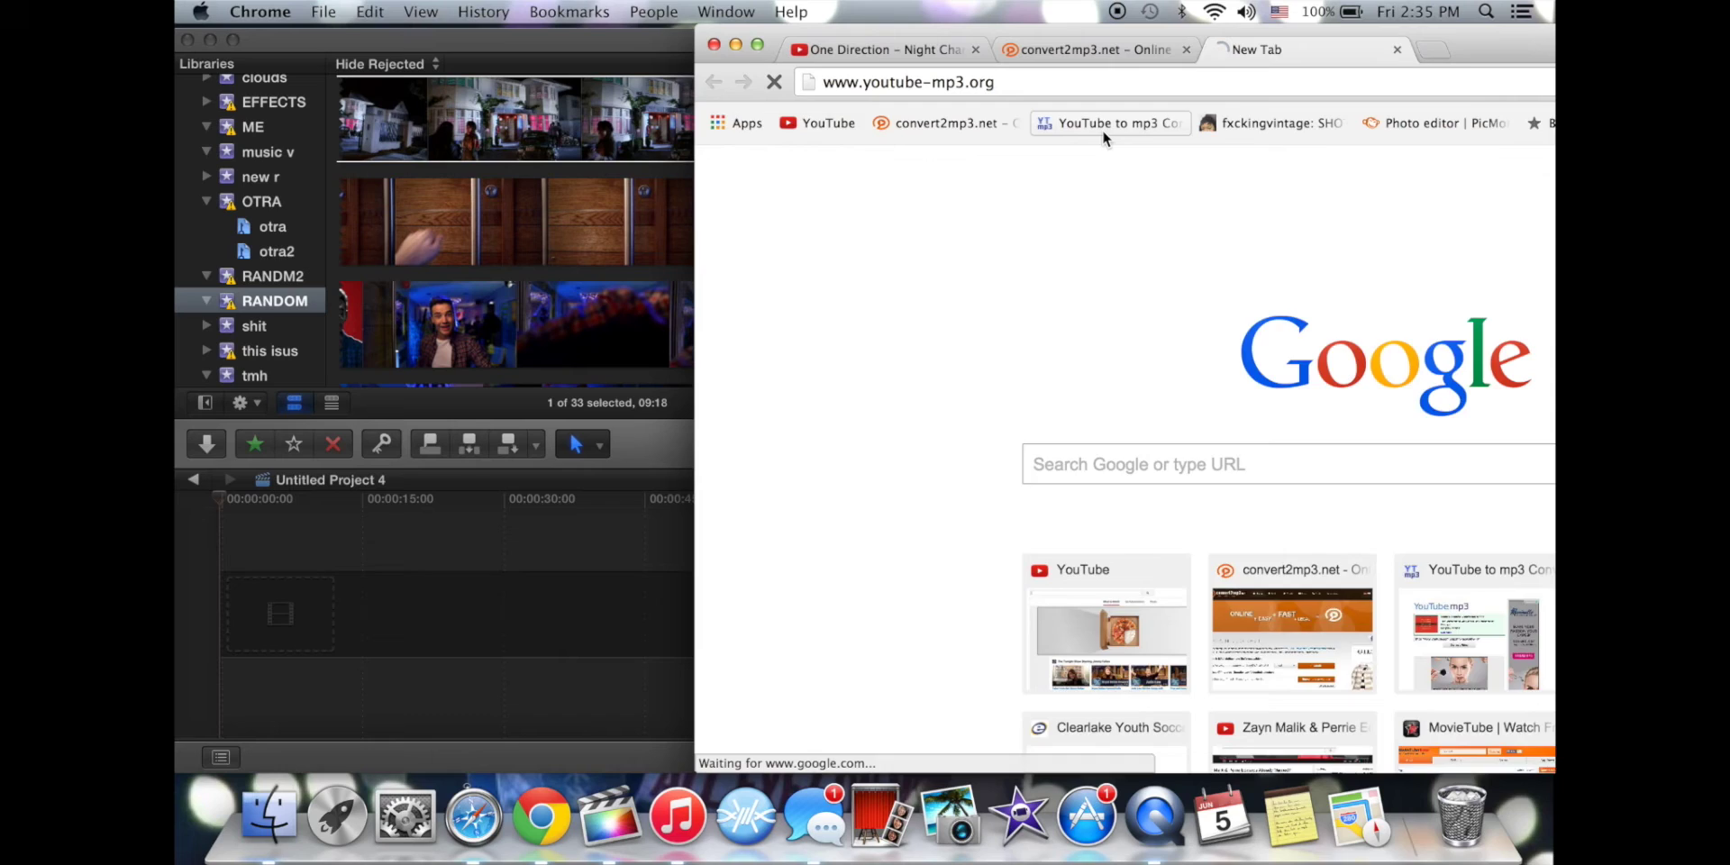
Replace the example link with the Night Changes URL and convert it to mp3.
left_click(1122, 265)
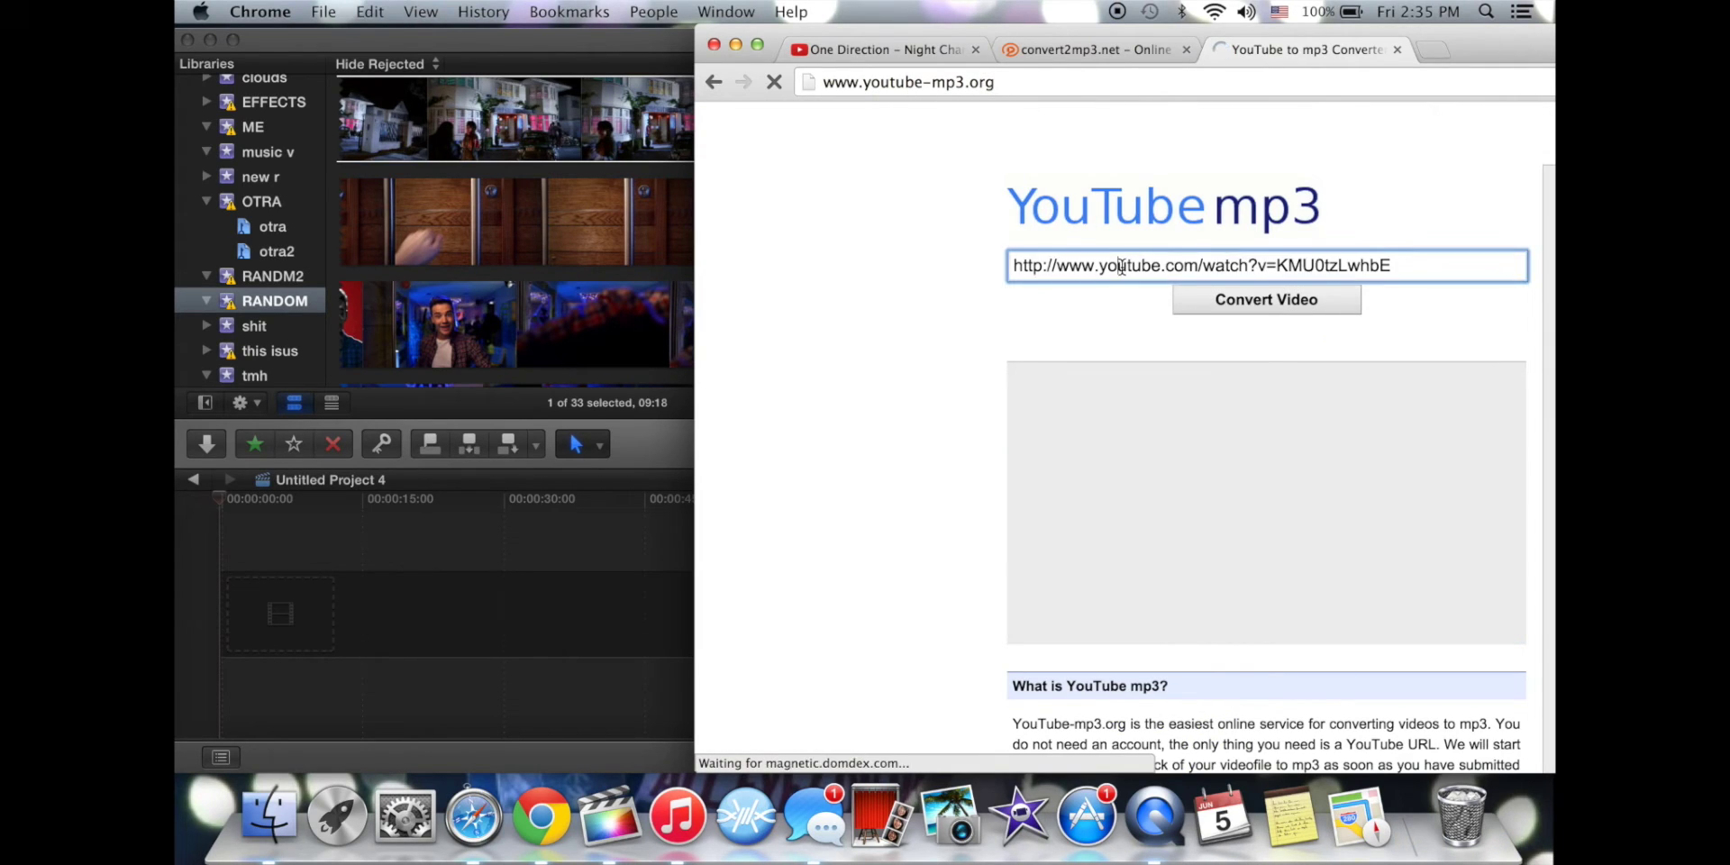
key("BackSpace")
type("https://www.youtube.com/watch?v=syFZfO_wfMQ")
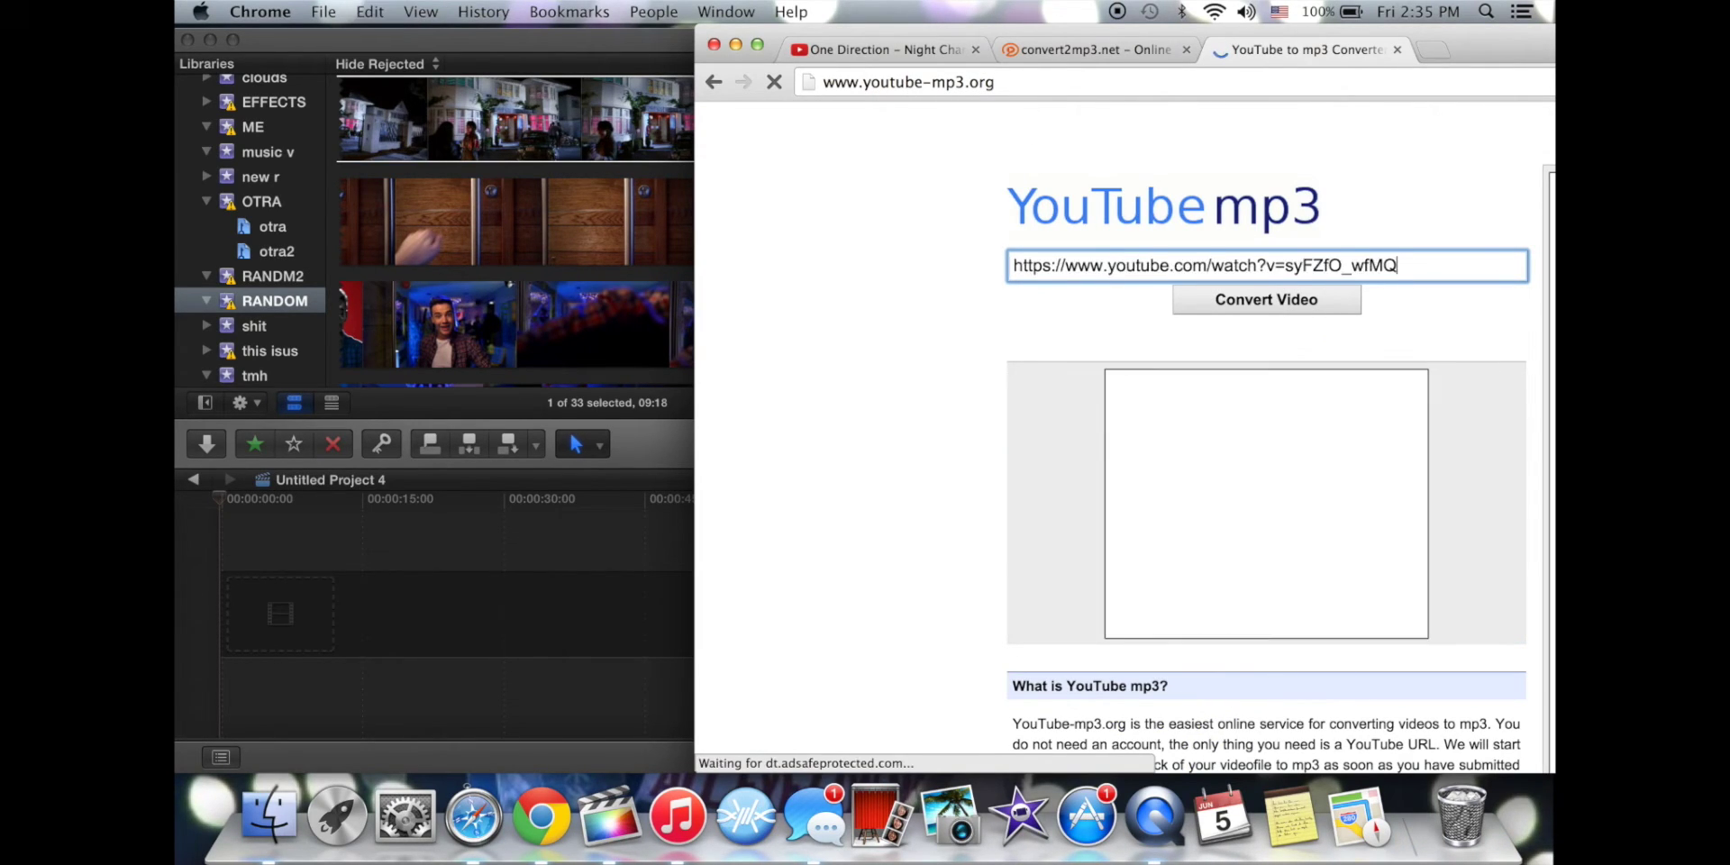
key("Return")
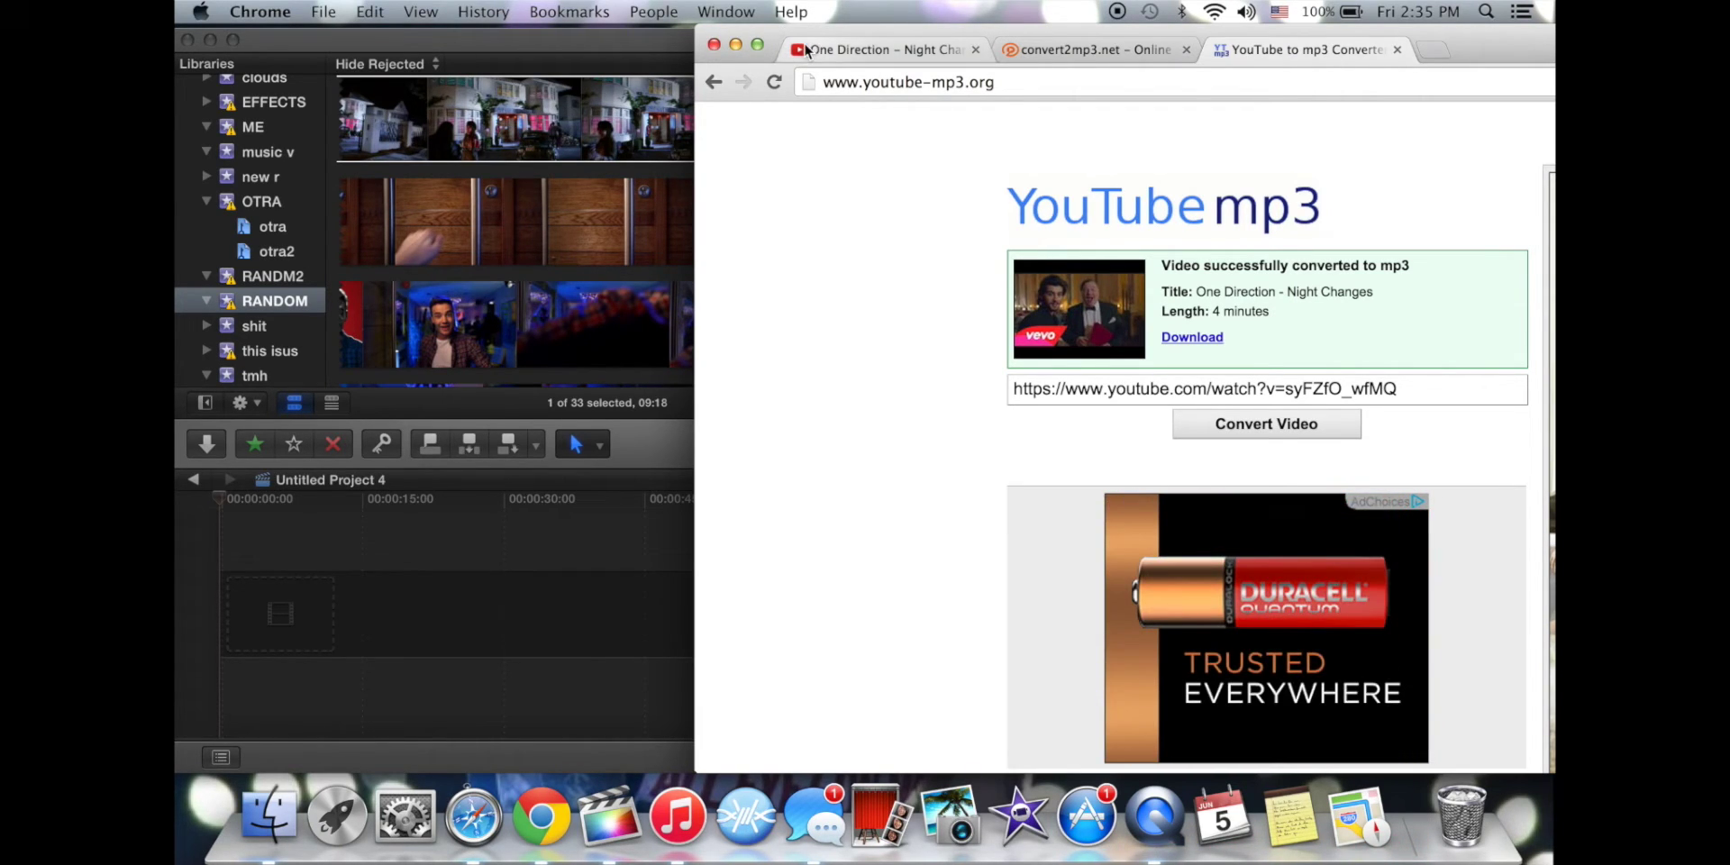
Close Chrome, preview the party clip, and add a two-second range of it to the timeline.
left_click(714, 45)
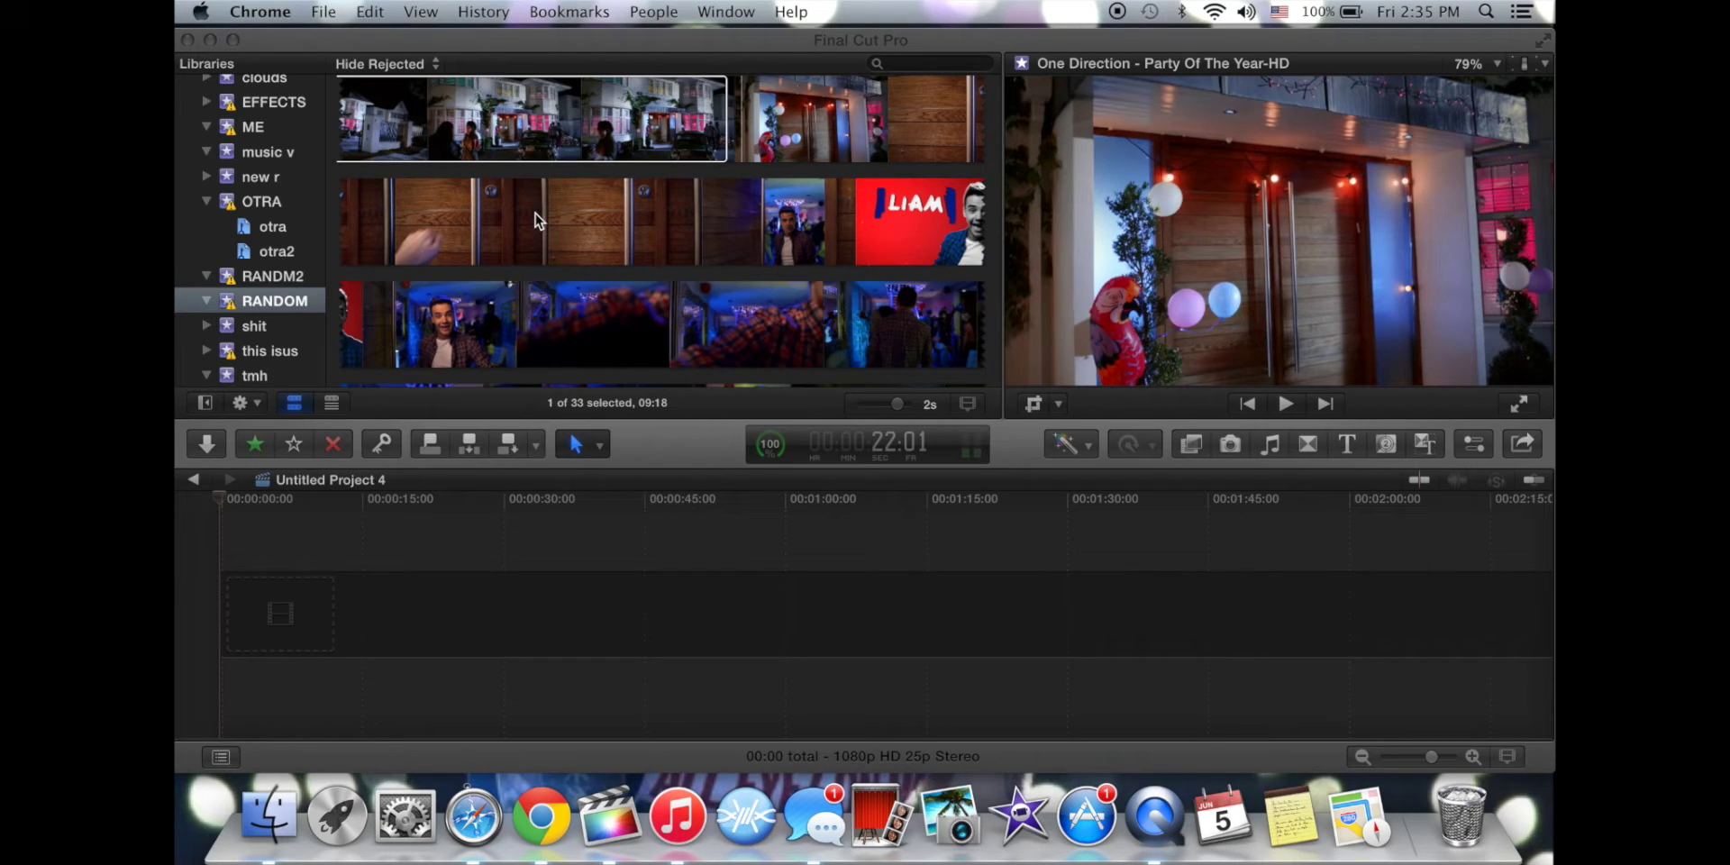
scroll(538, 221, "down", 1)
left_click(551, 247)
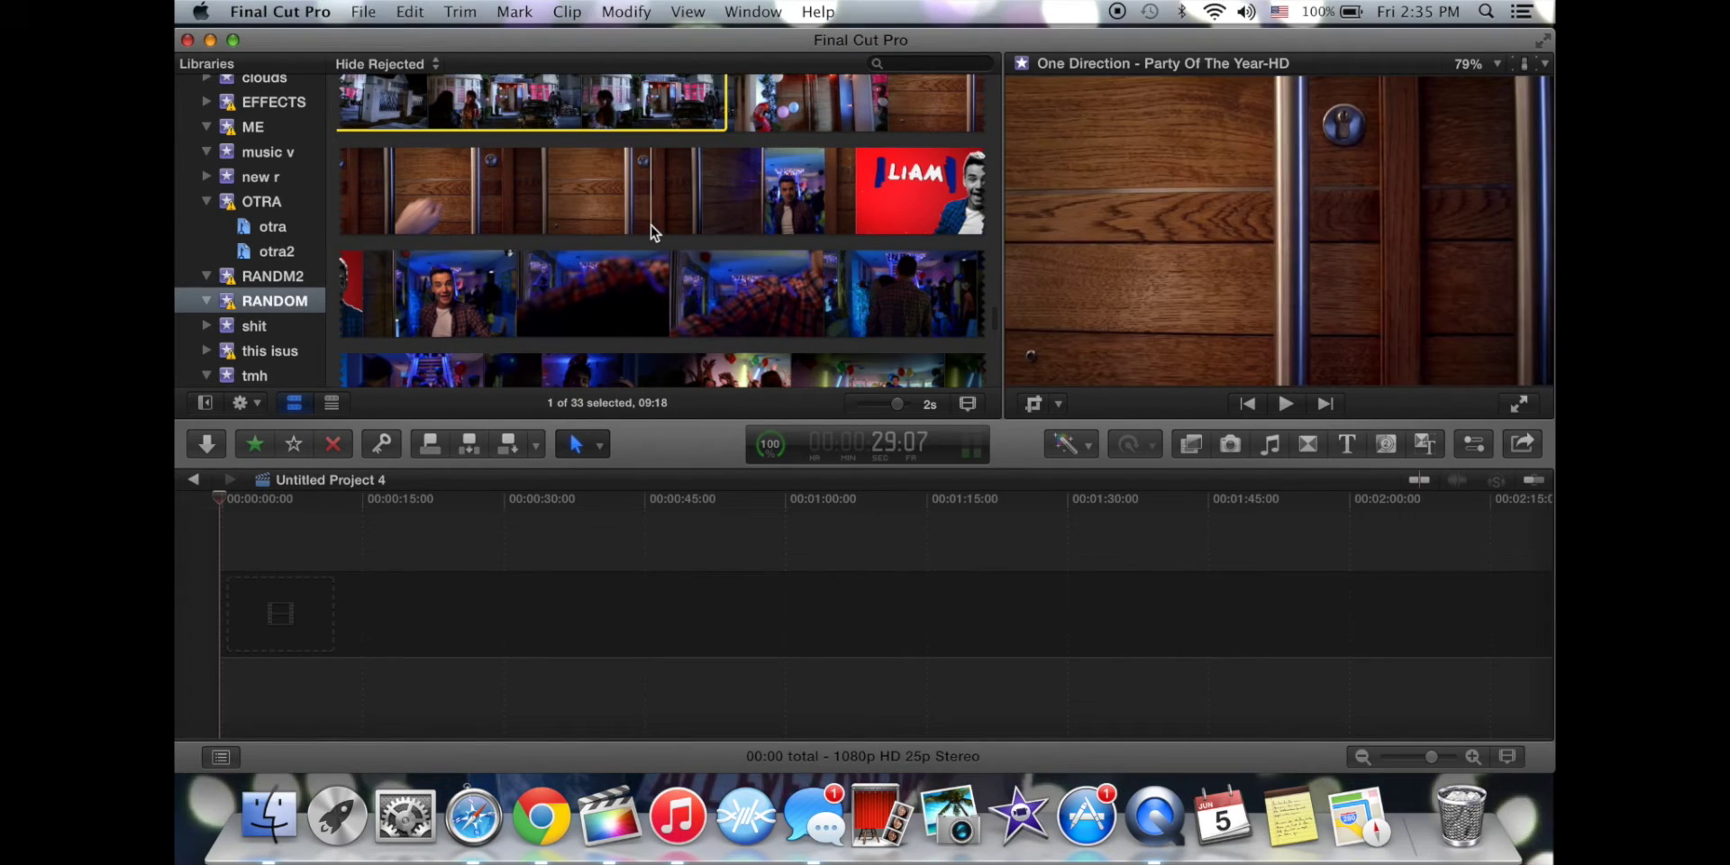
key("space")
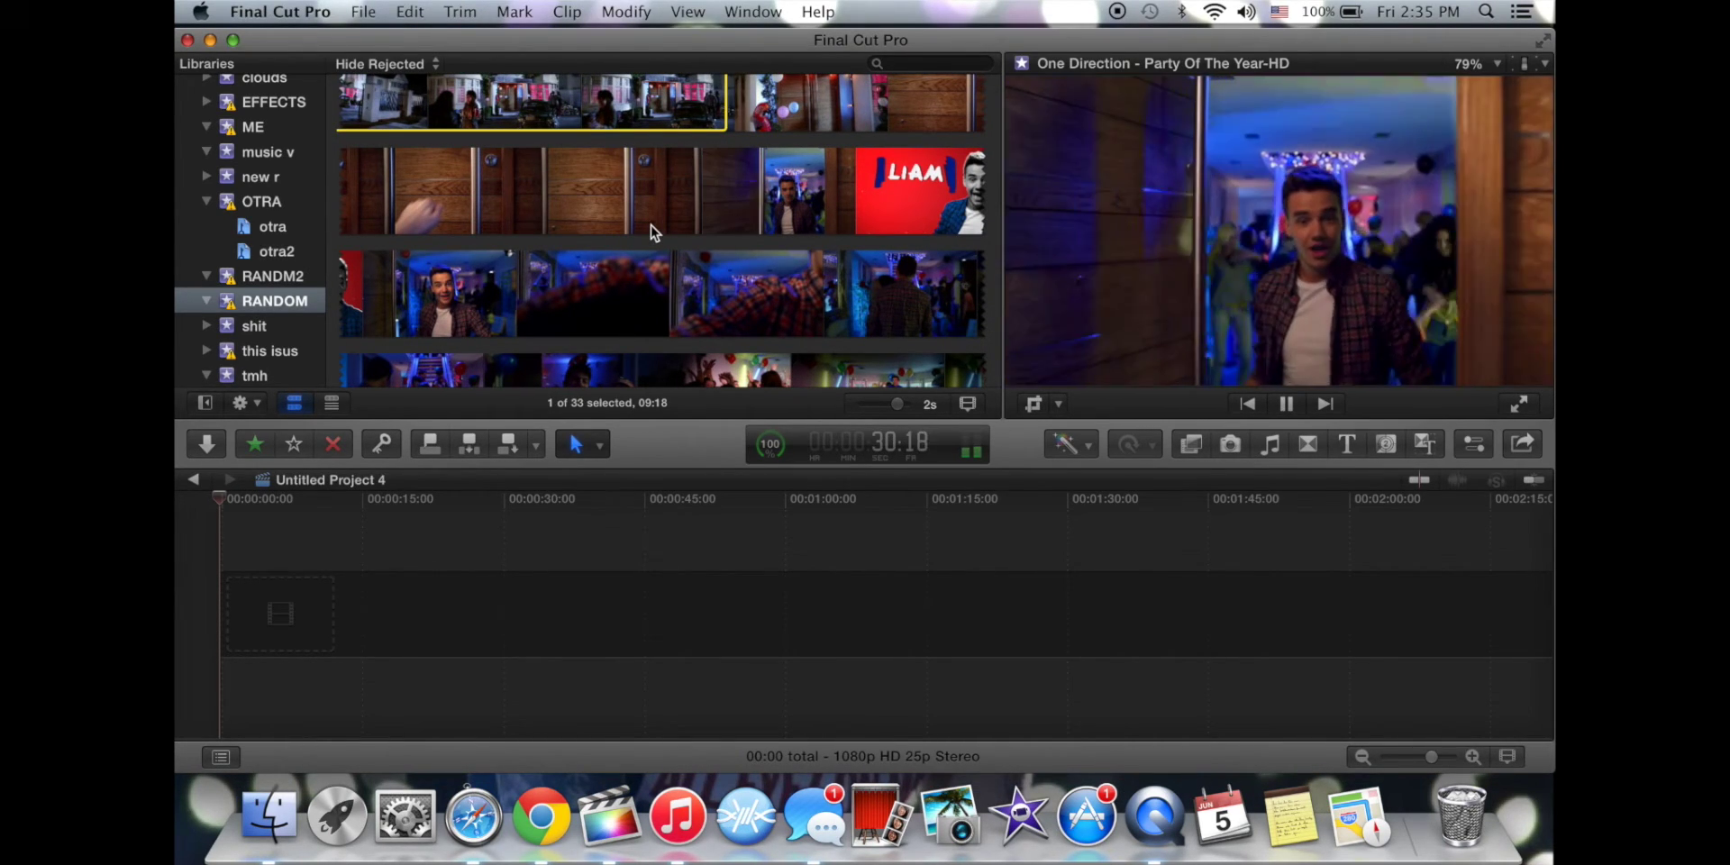
key("space")
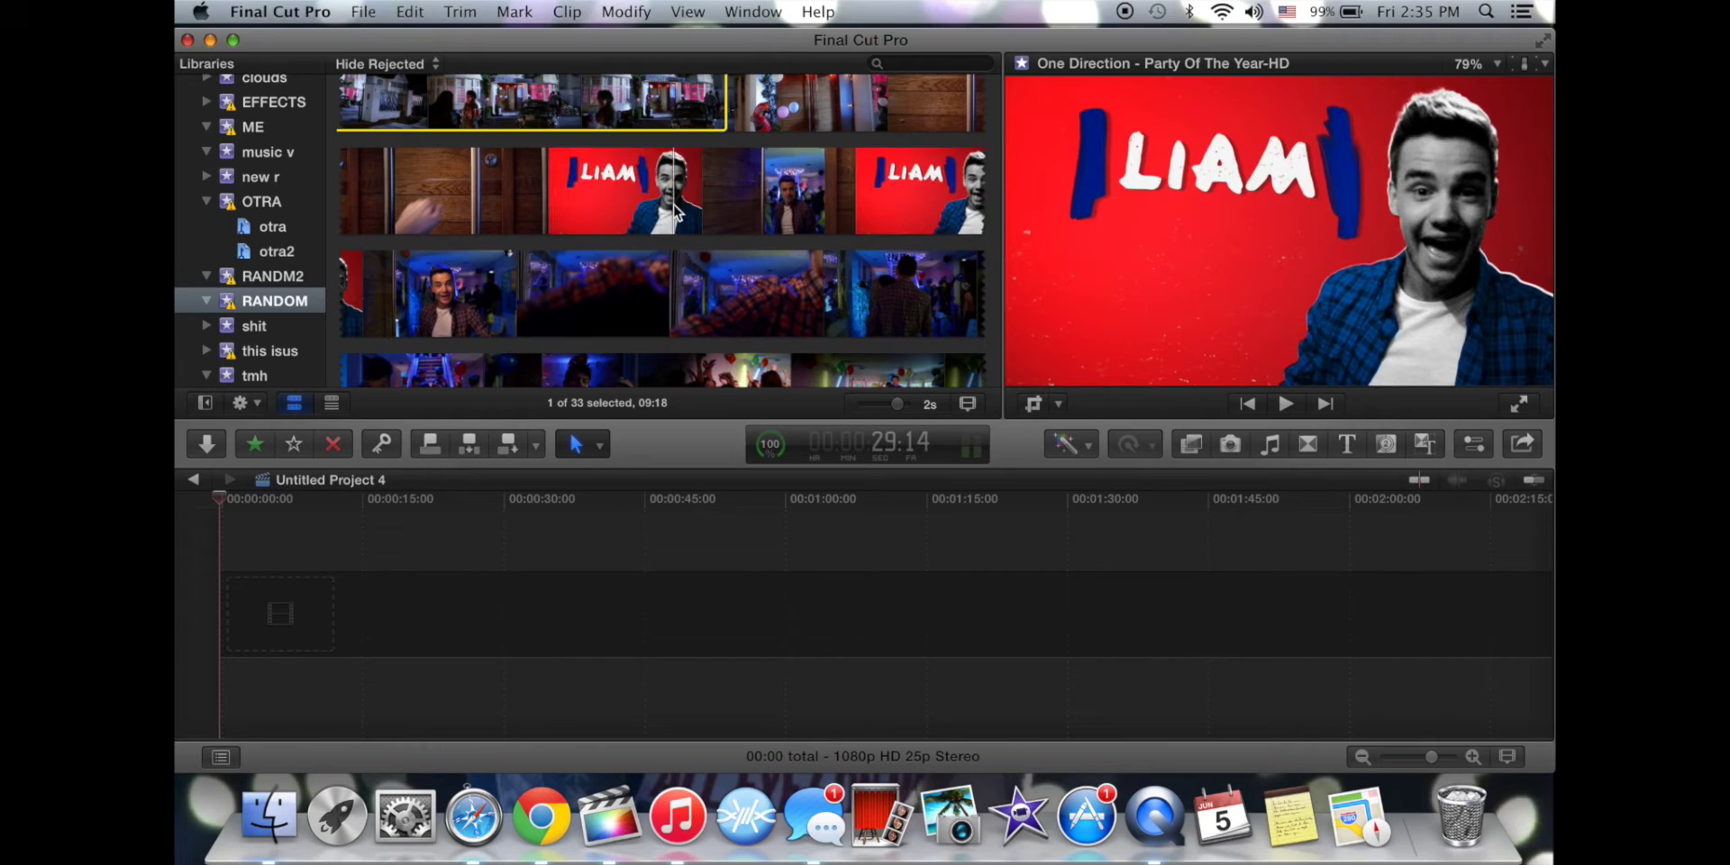
left_click_drag(674, 214, 275, 611)
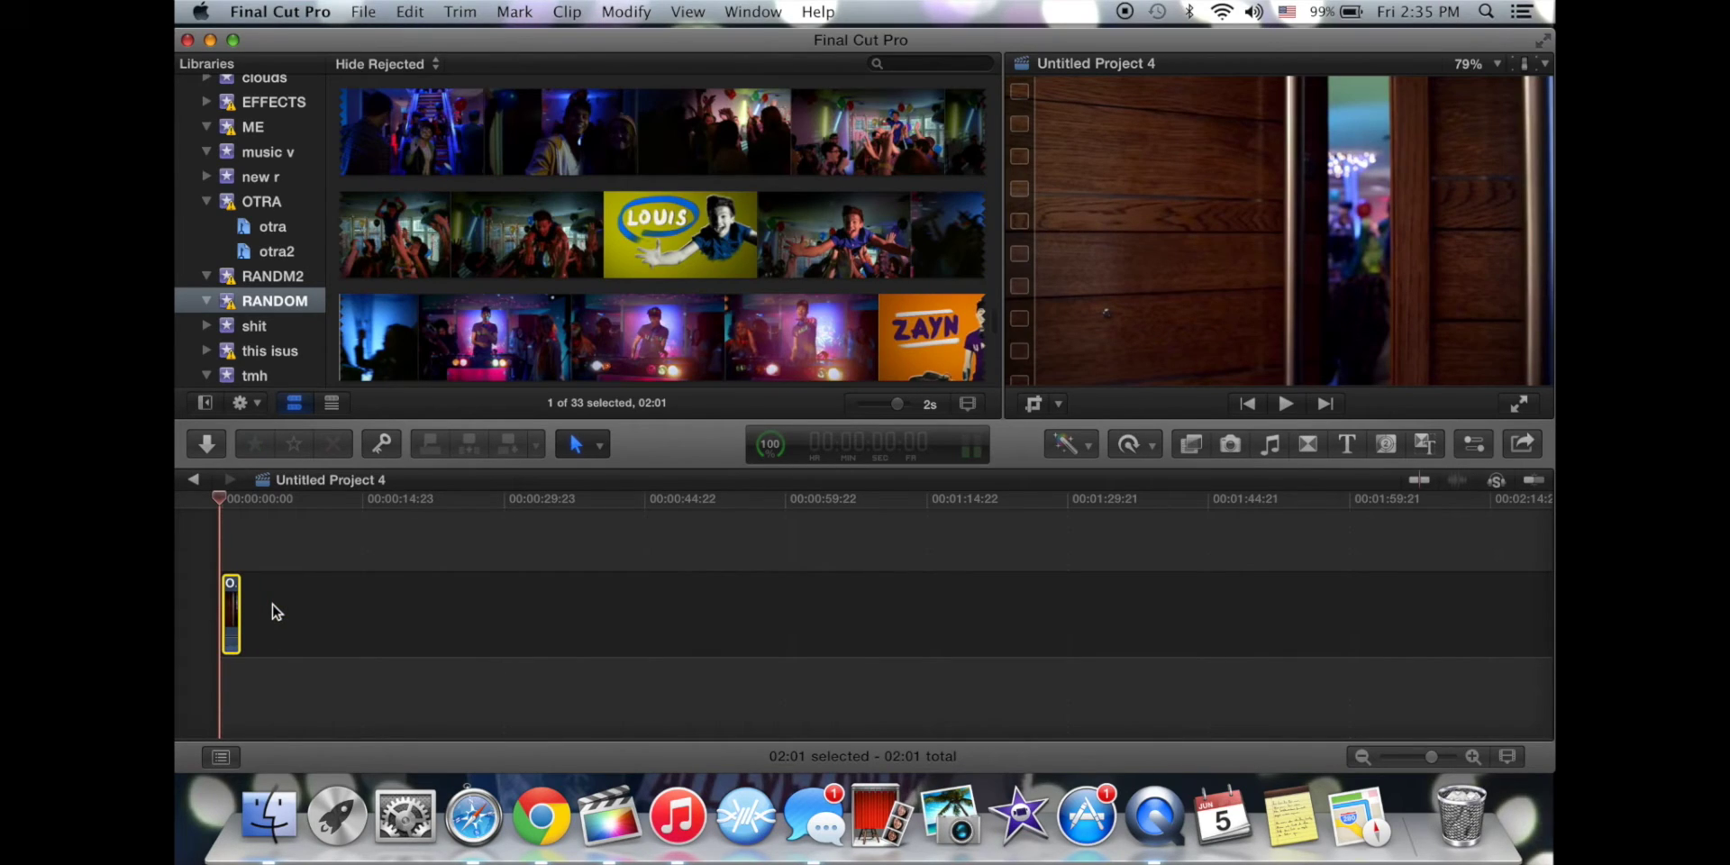
Zoom into the timeline and drag the party clip's volume down to silence.
left_click(1474, 757)
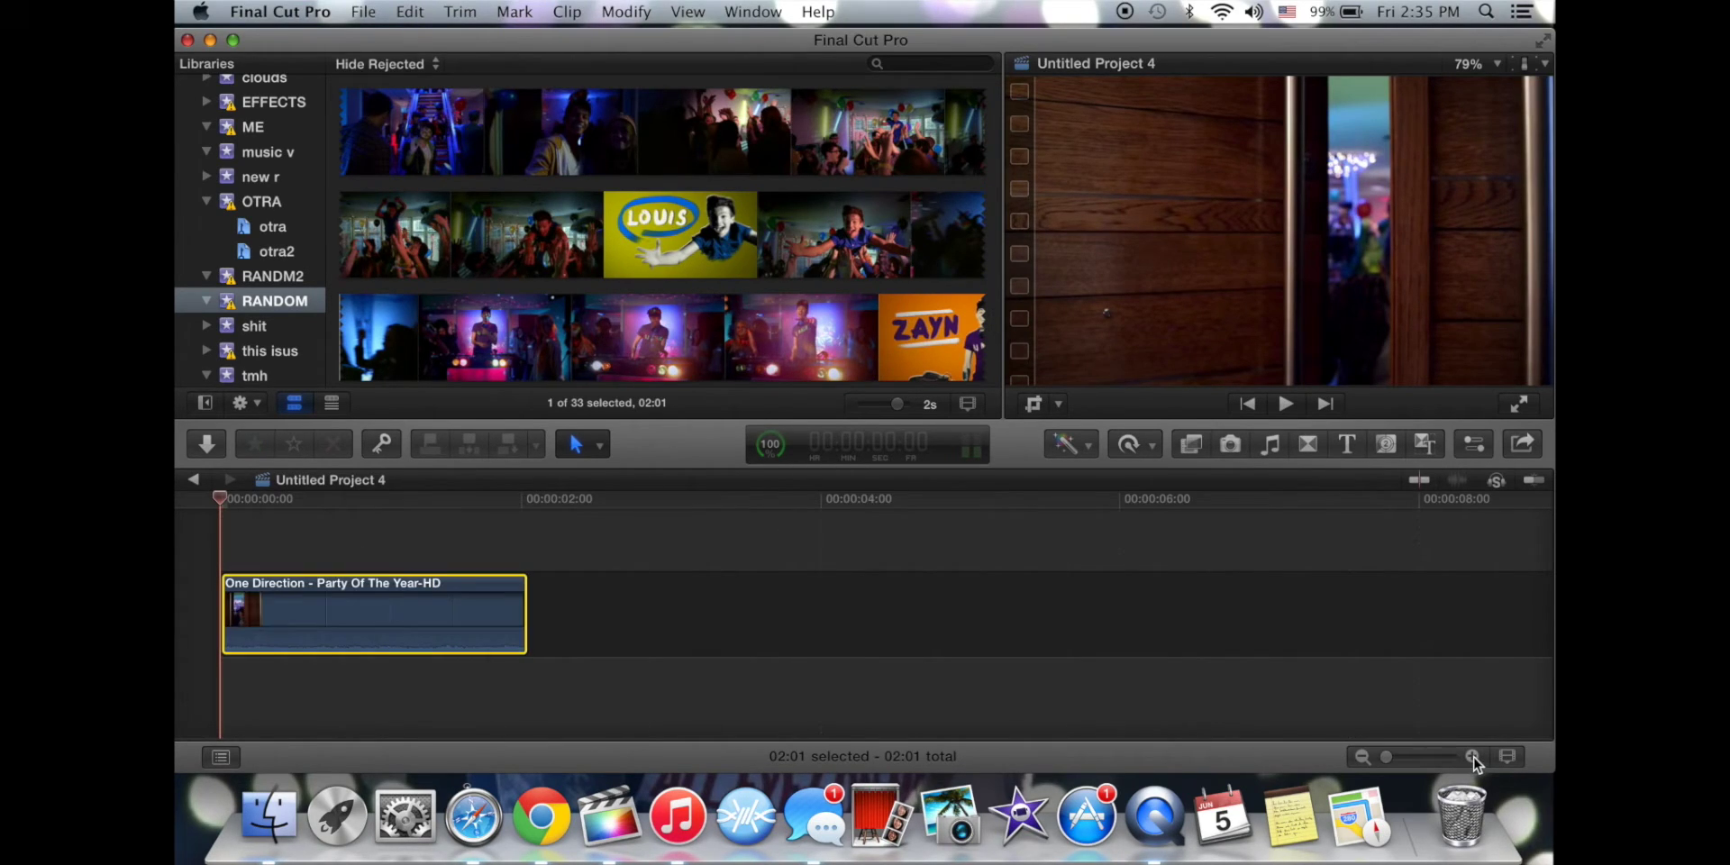
left_click(1474, 757)
left_click(738, 635)
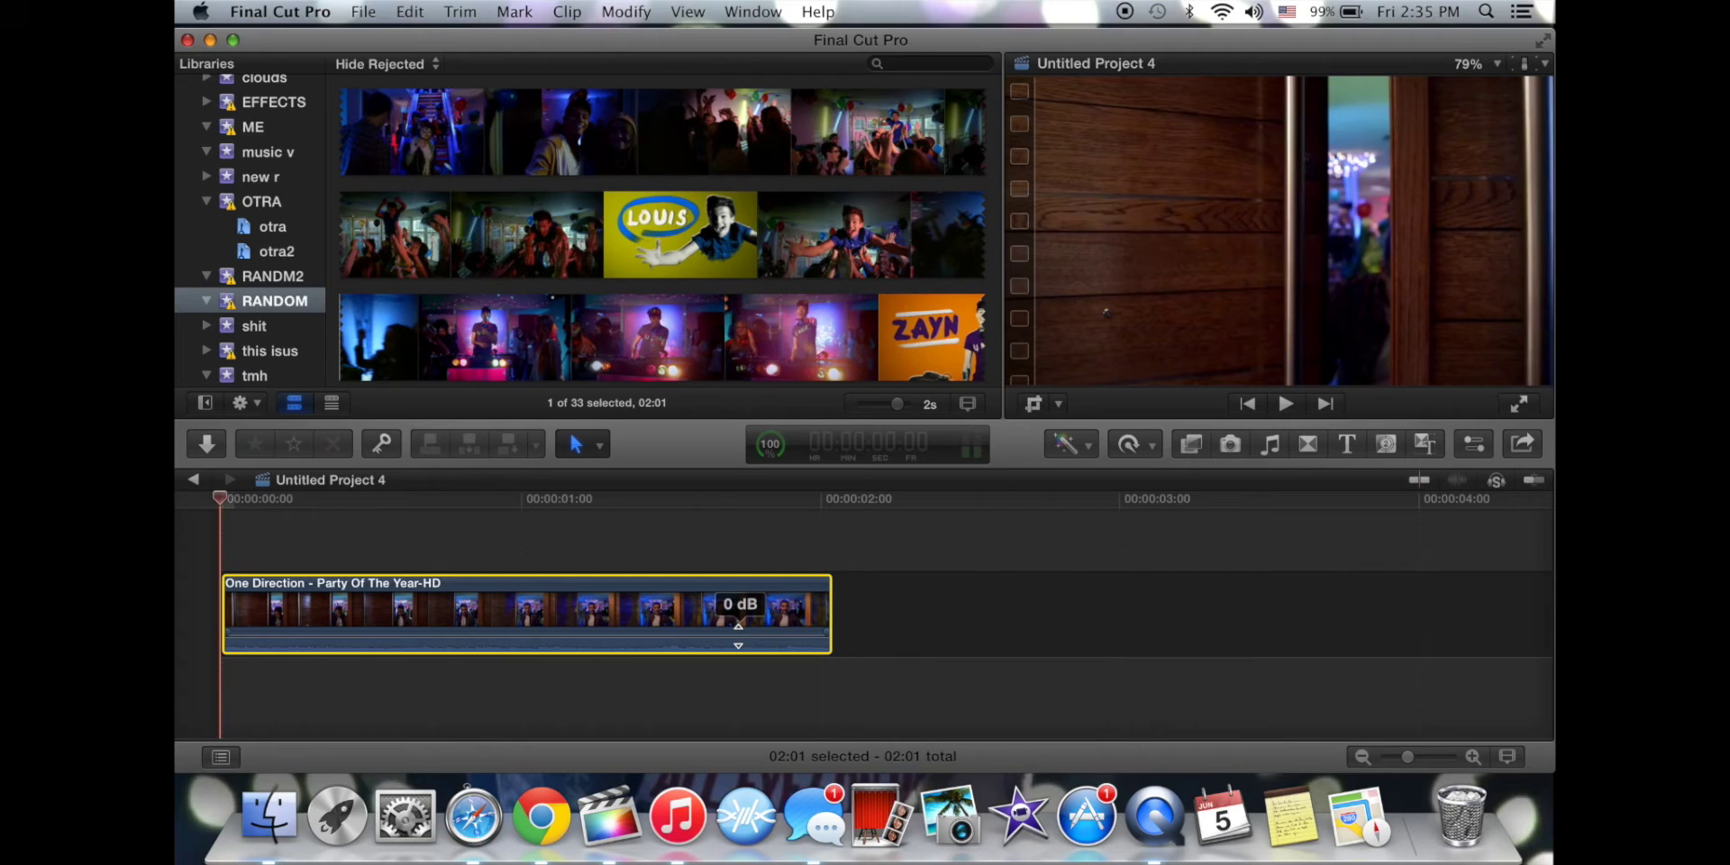
left_click_drag(738, 635, 755, 687)
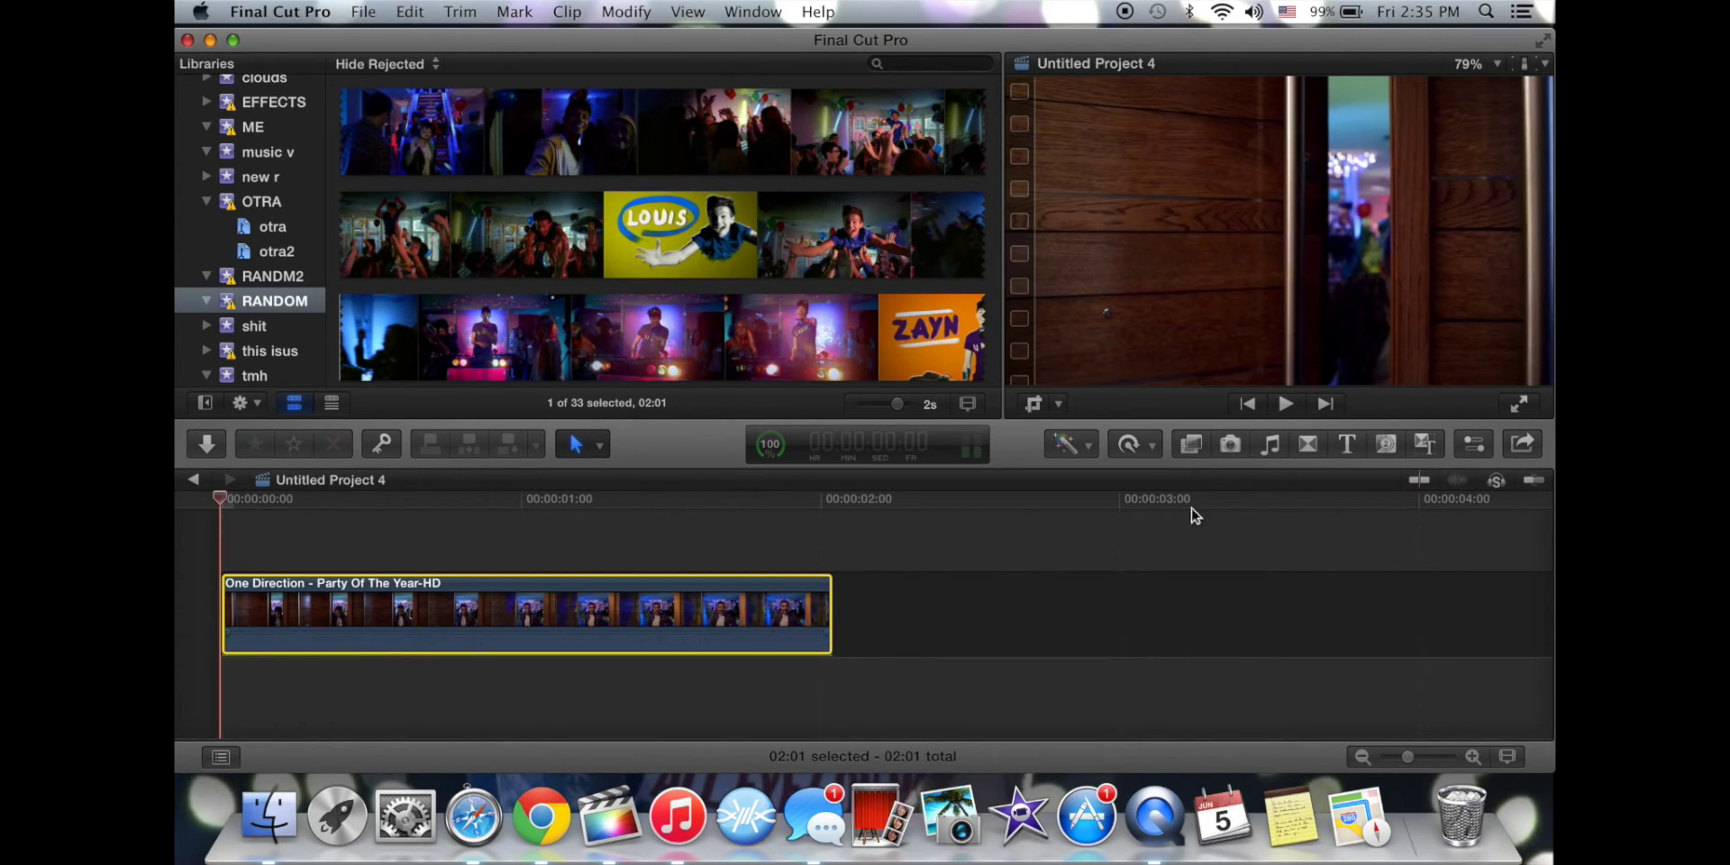
Place 'Bad Habit (Parade Of Lights Remix)' from Music and Sound beneath the party clip.
left_click(1273, 446)
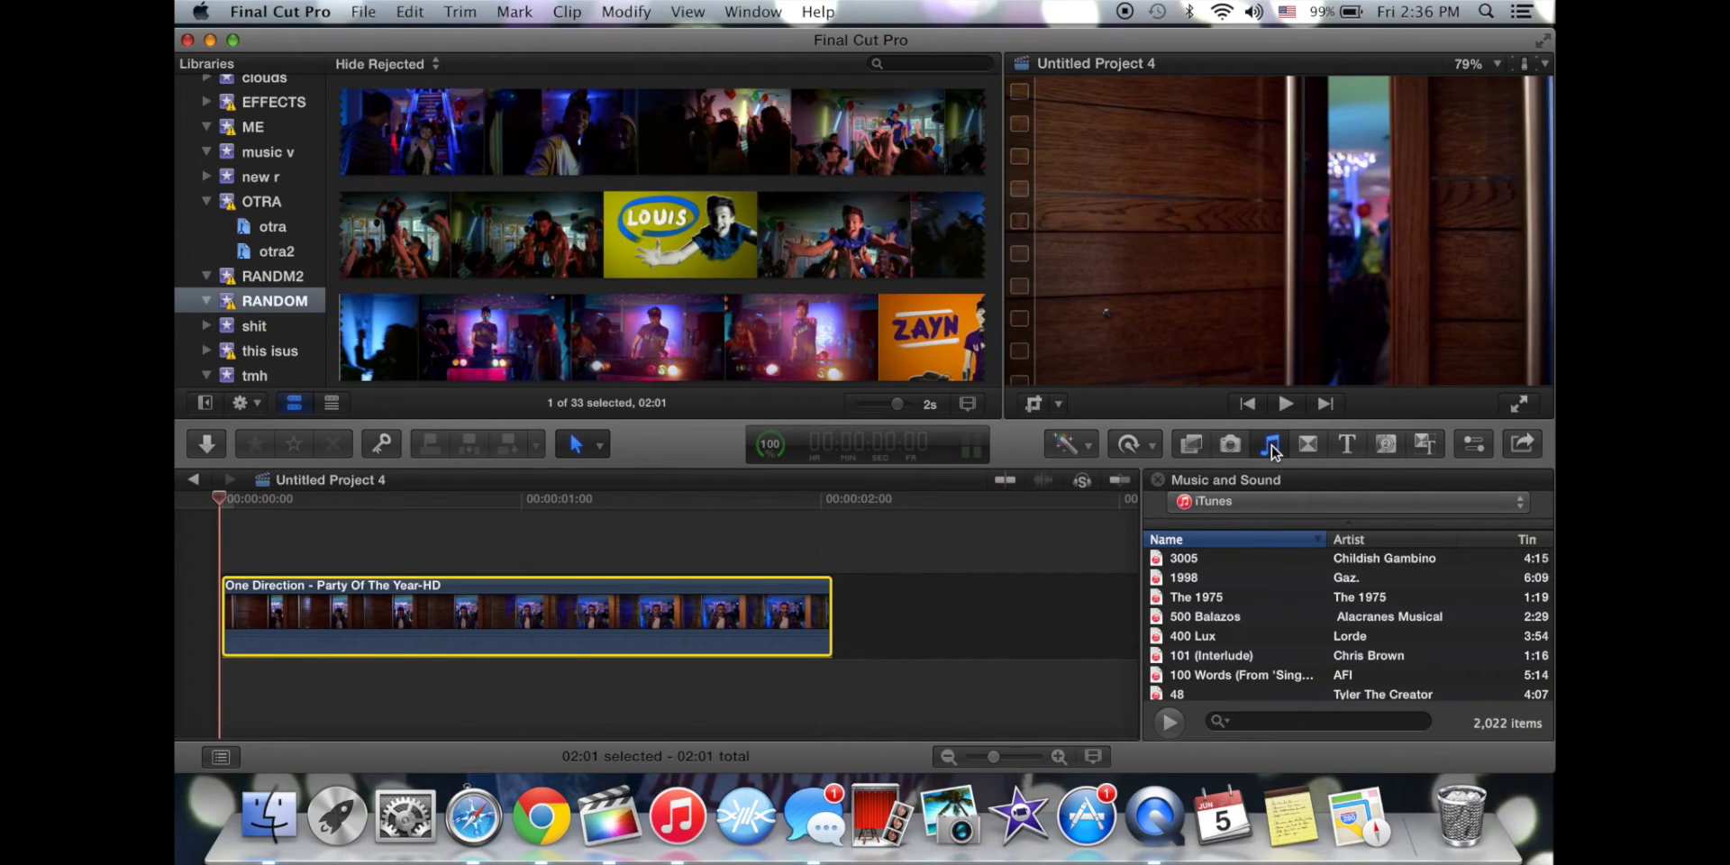
left_click(1272, 445)
left_click(1272, 445)
left_click(1252, 724)
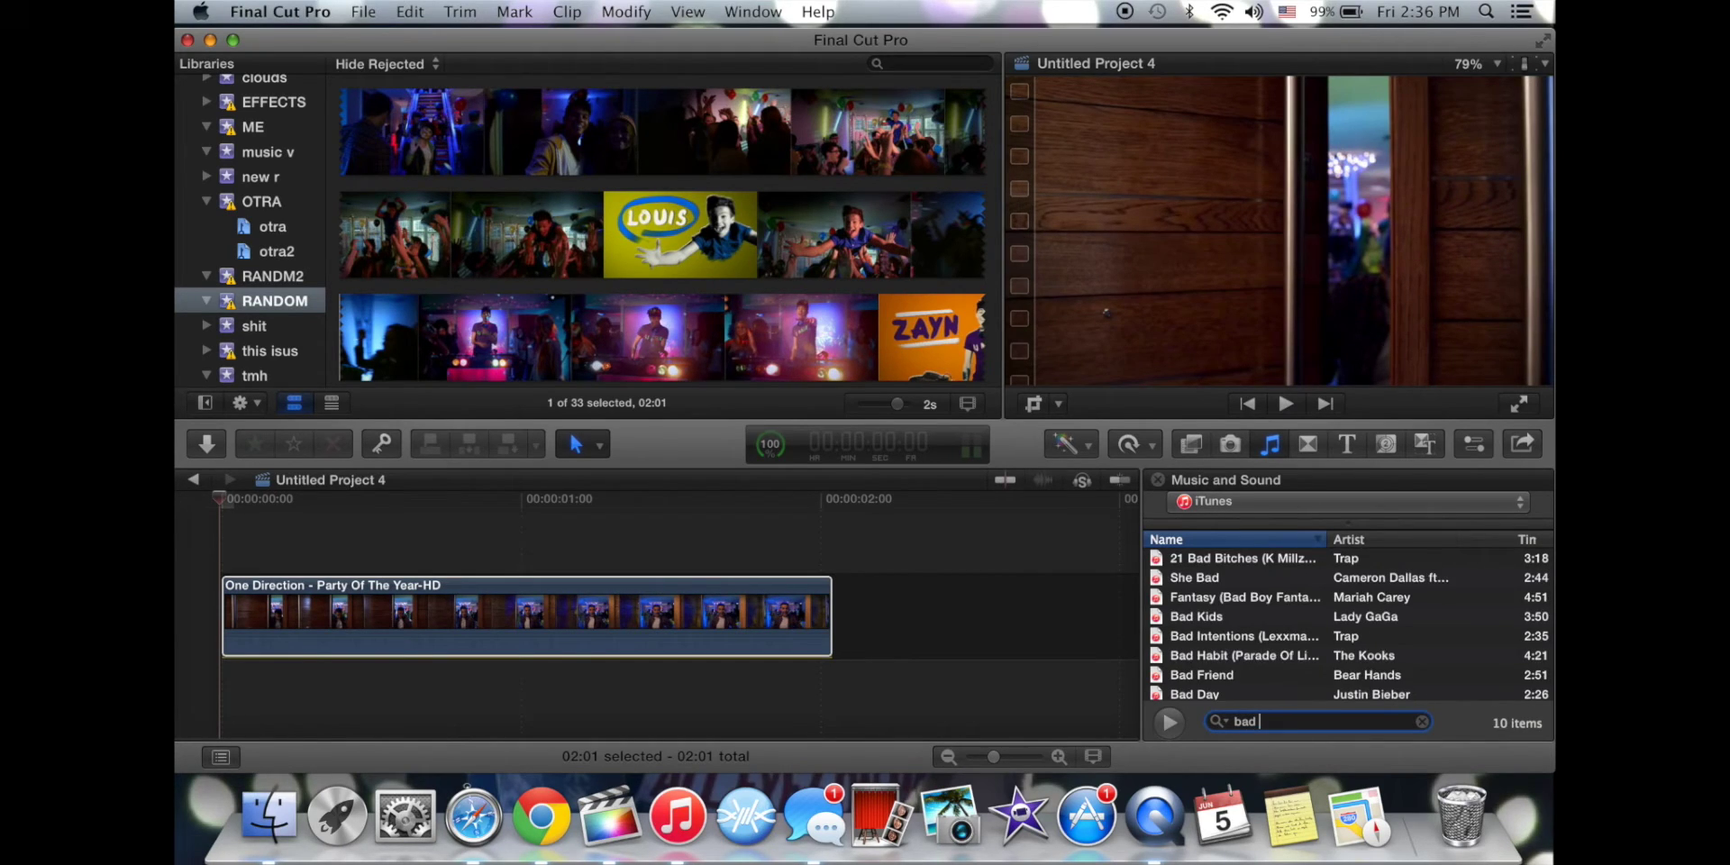
type("h")
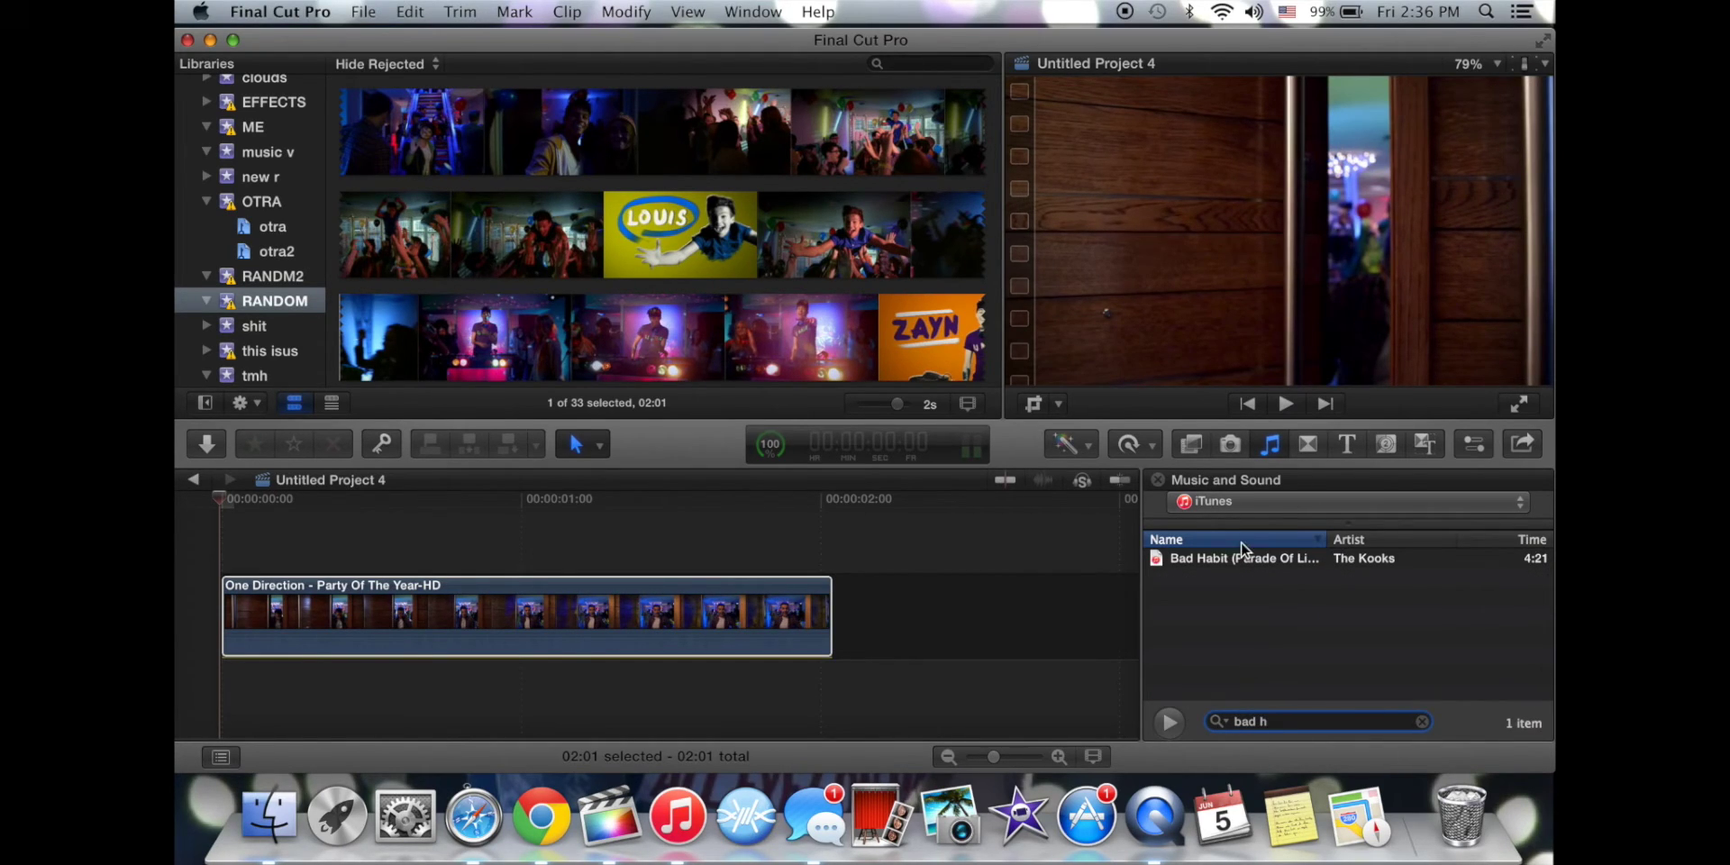
left_click_drag(1247, 555, 233, 699)
left_click(1162, 494)
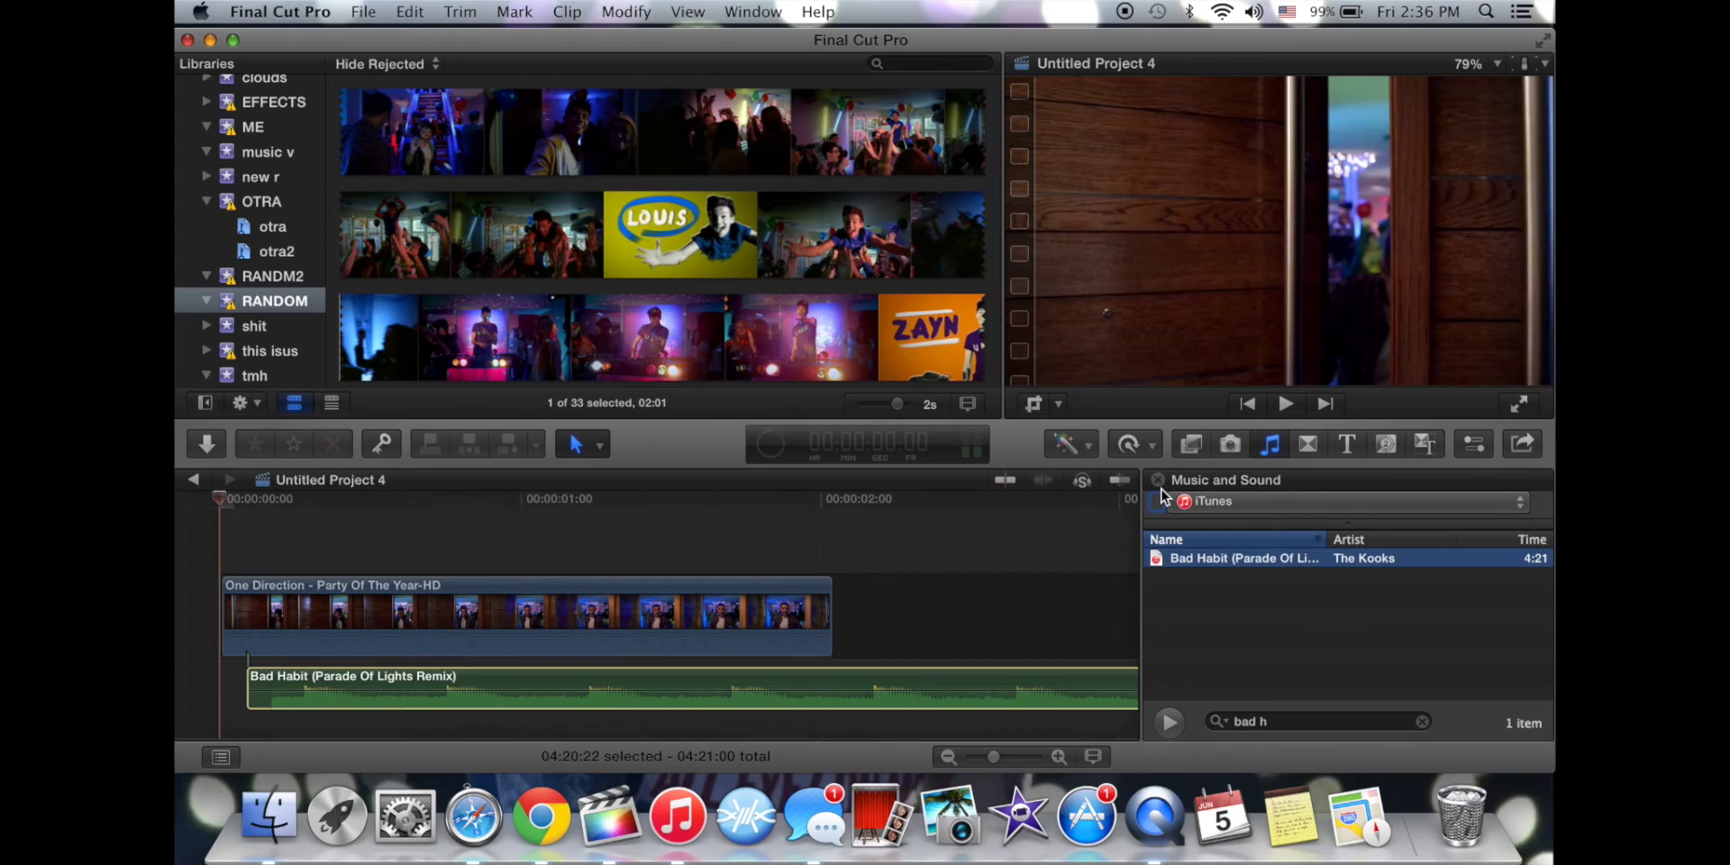
Close the music library and play the song until the playhead sits at about 0:54.
left_click(1159, 482)
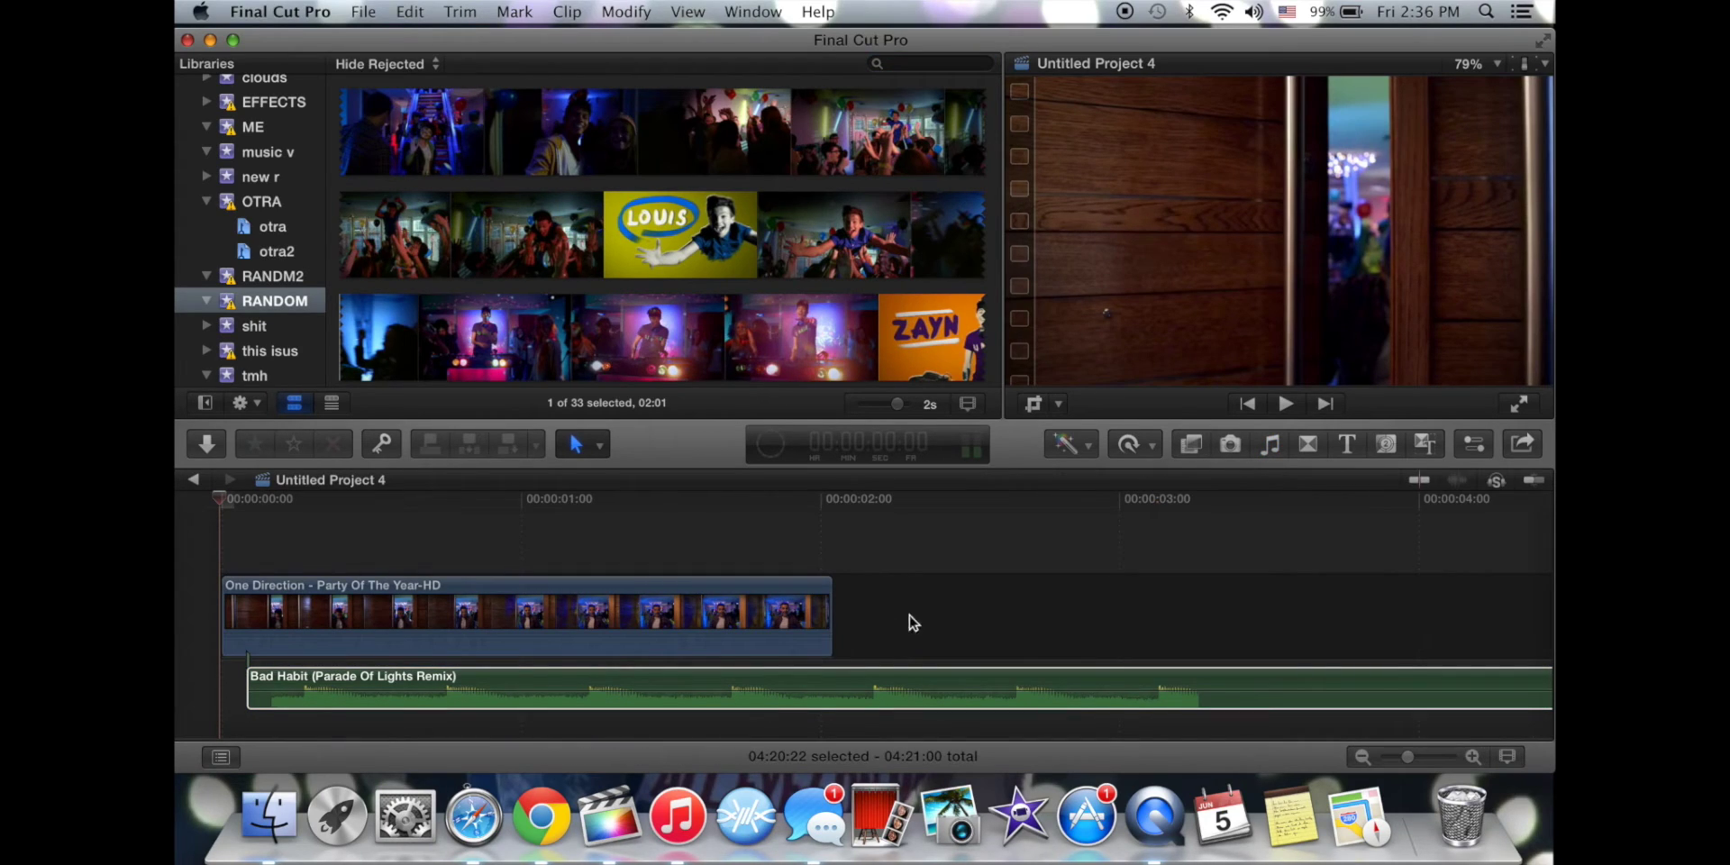
left_click(881, 520)
left_click(1365, 757)
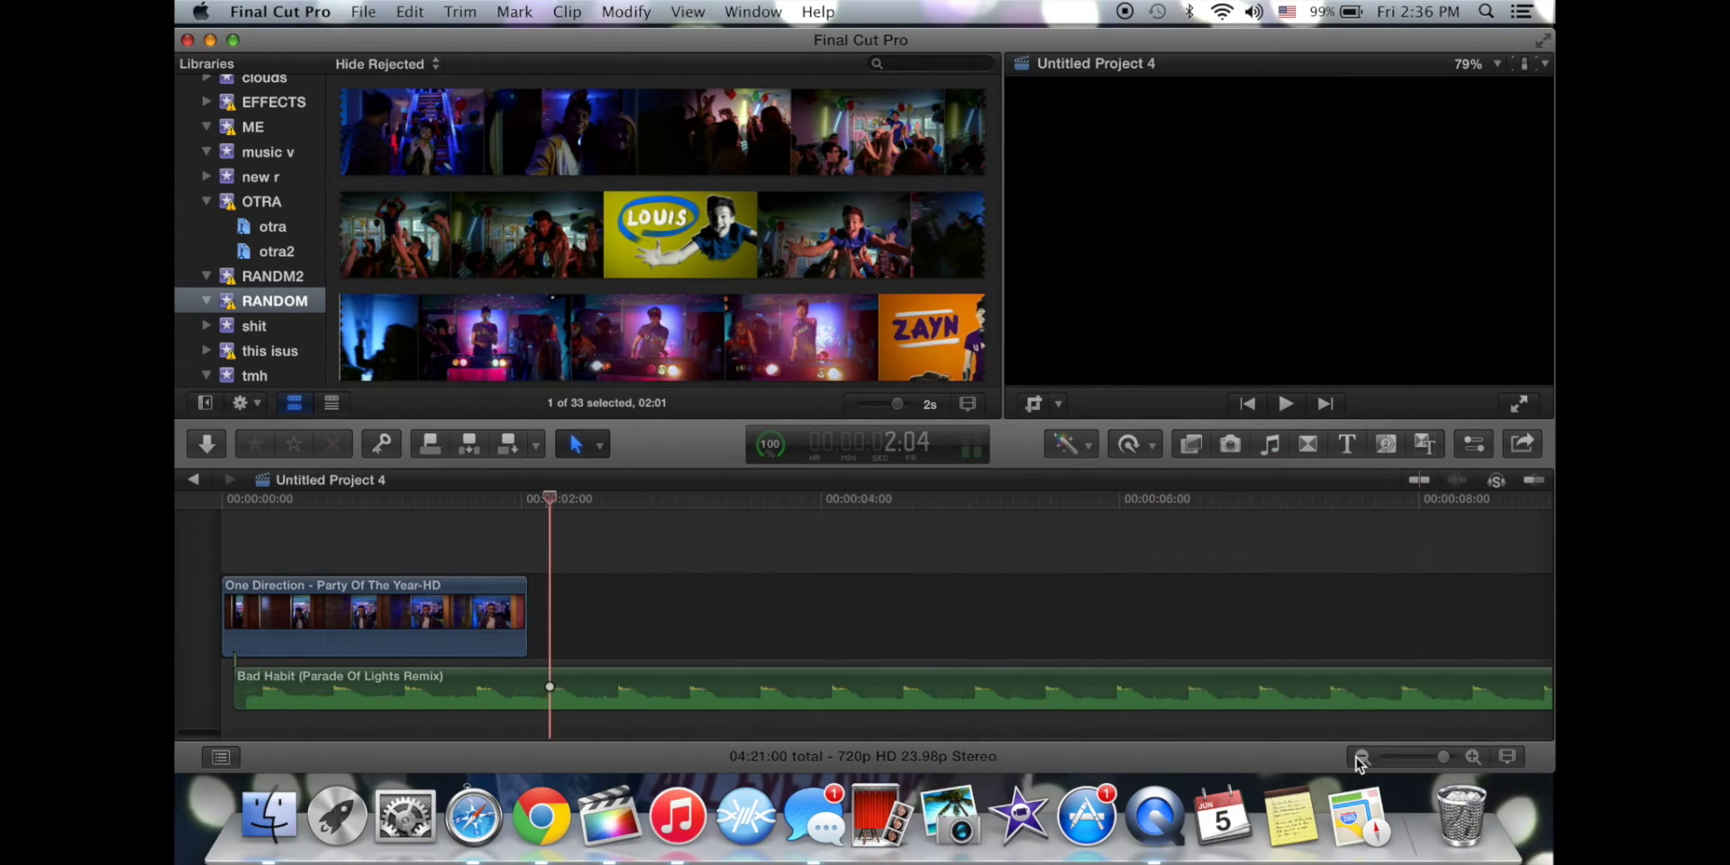
left_click(1366, 757)
left_click(1365, 757)
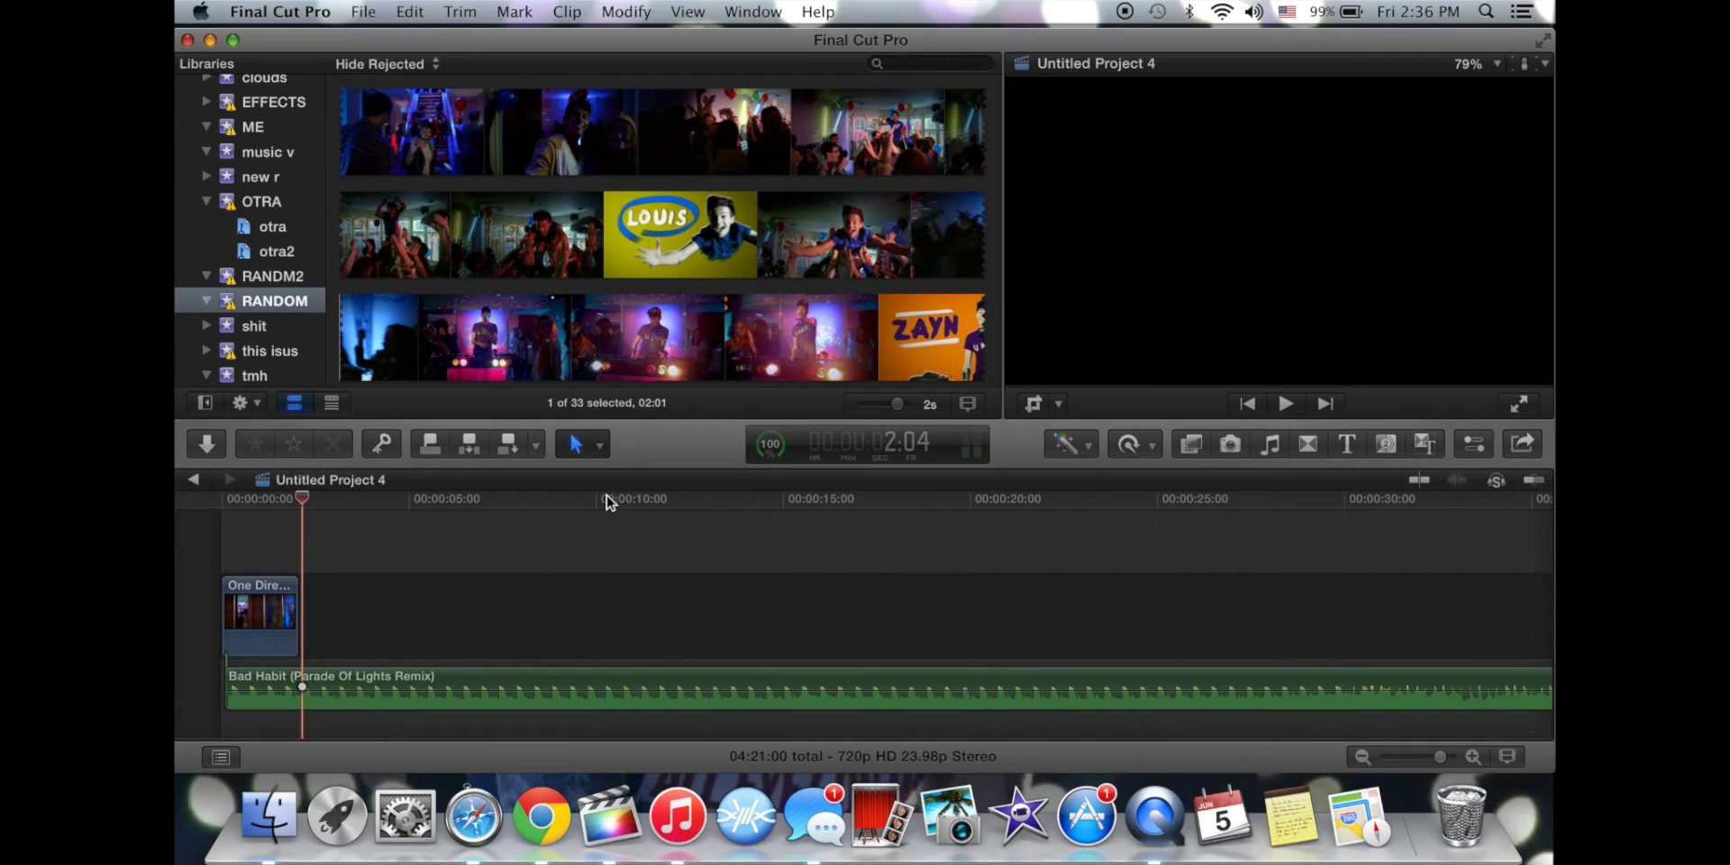
left_click(658, 498)
key("space")
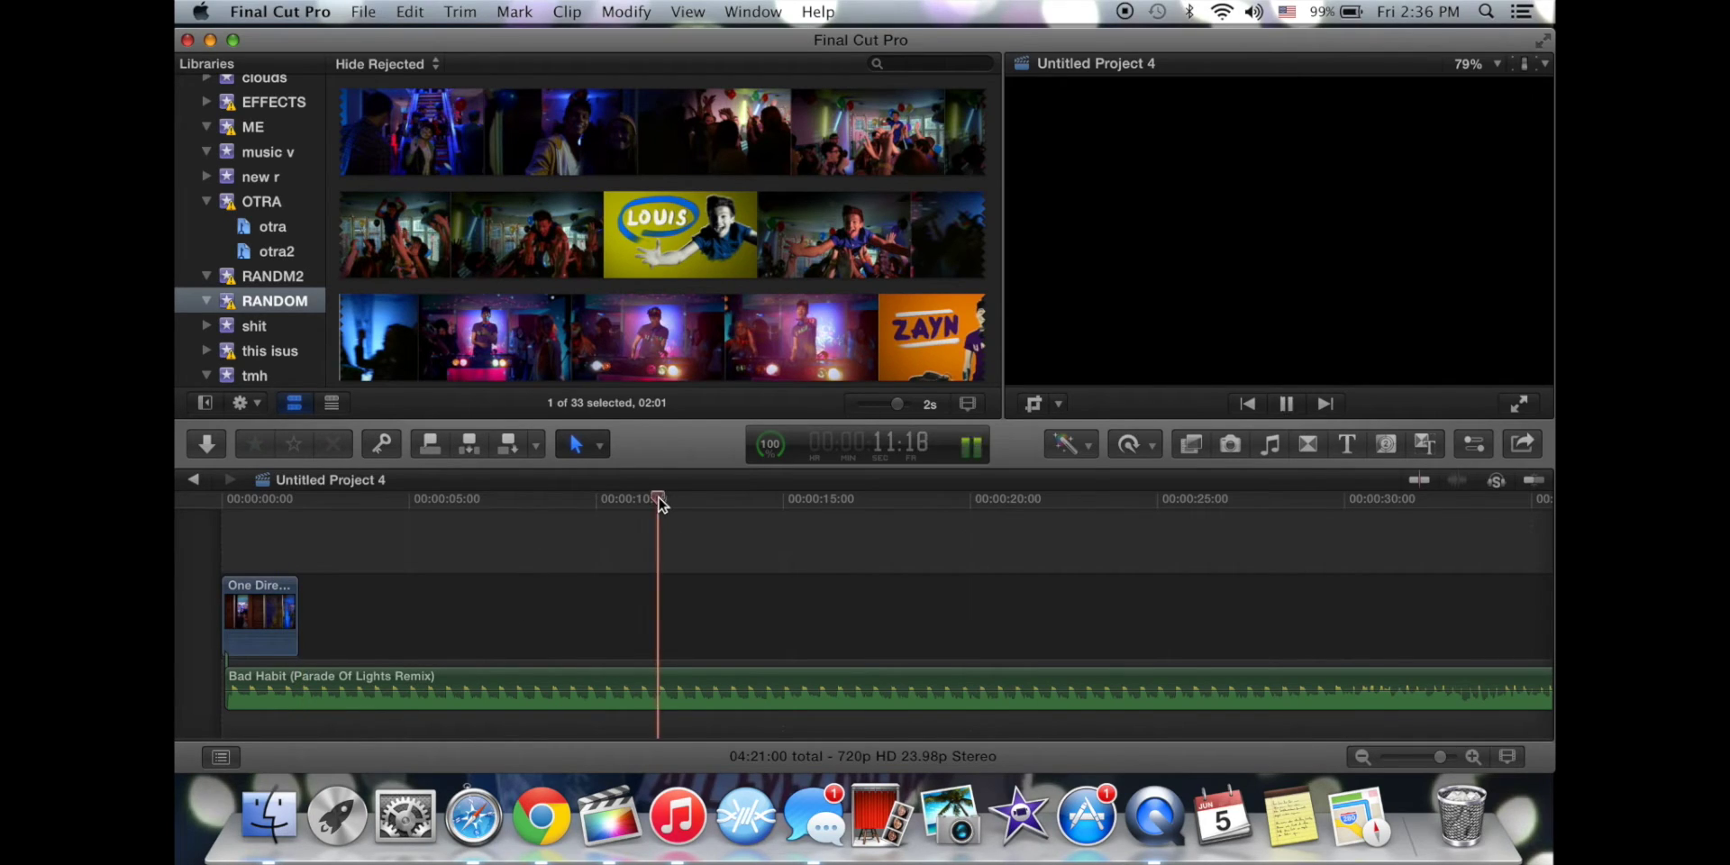
left_click(932, 503)
scroll(946, 509, "right", 10)
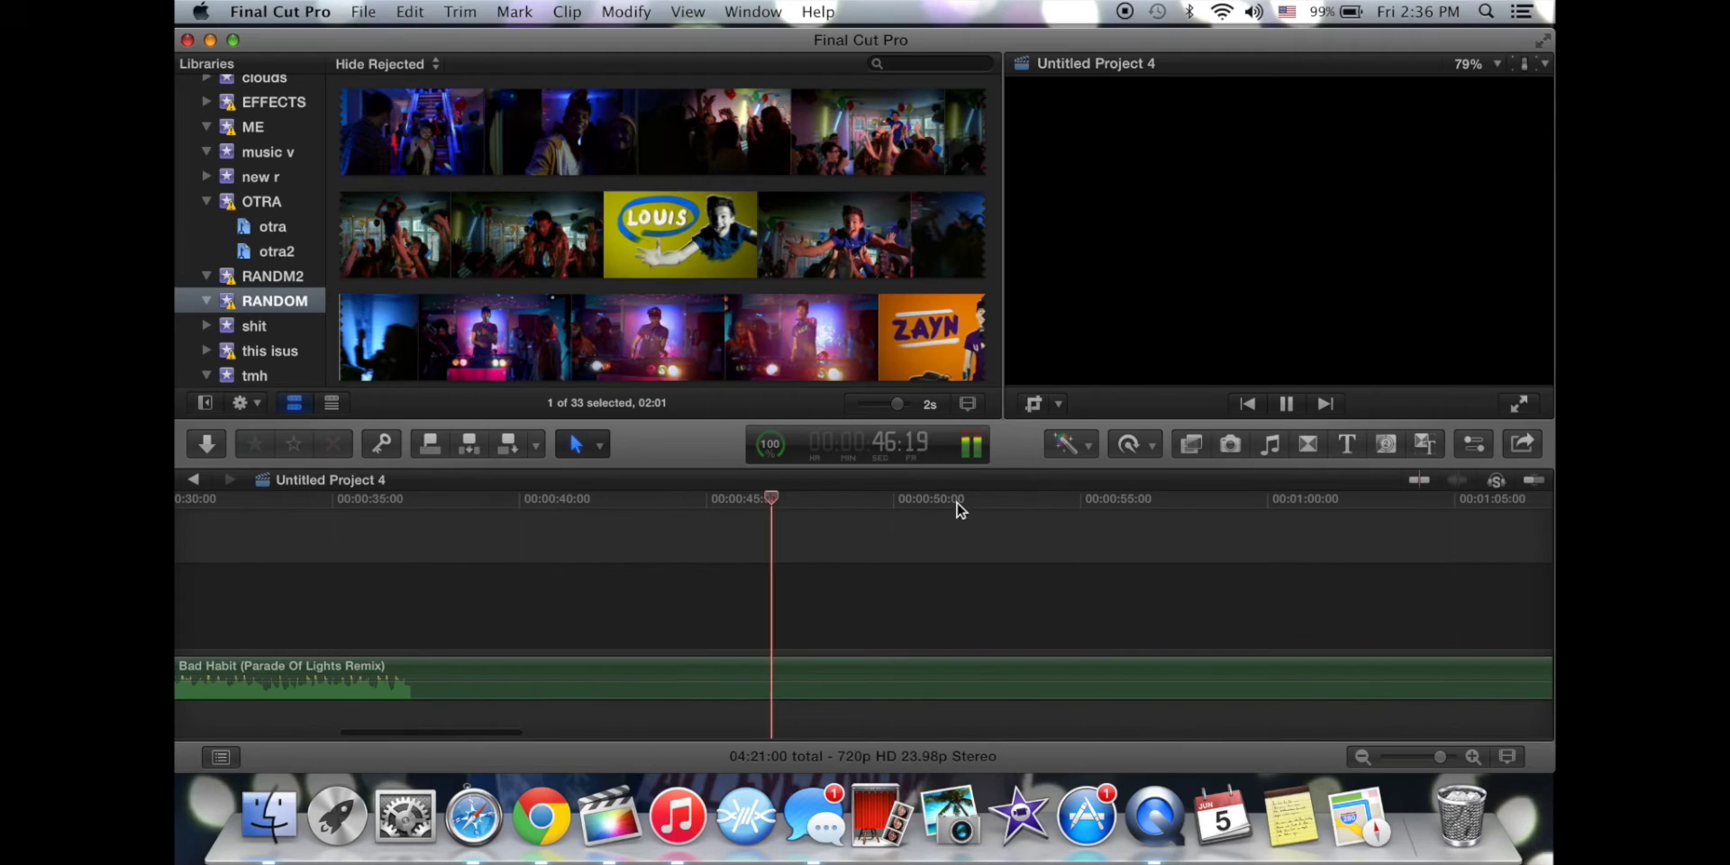
left_click(1000, 510)
scroll(1000, 509, "right", 4)
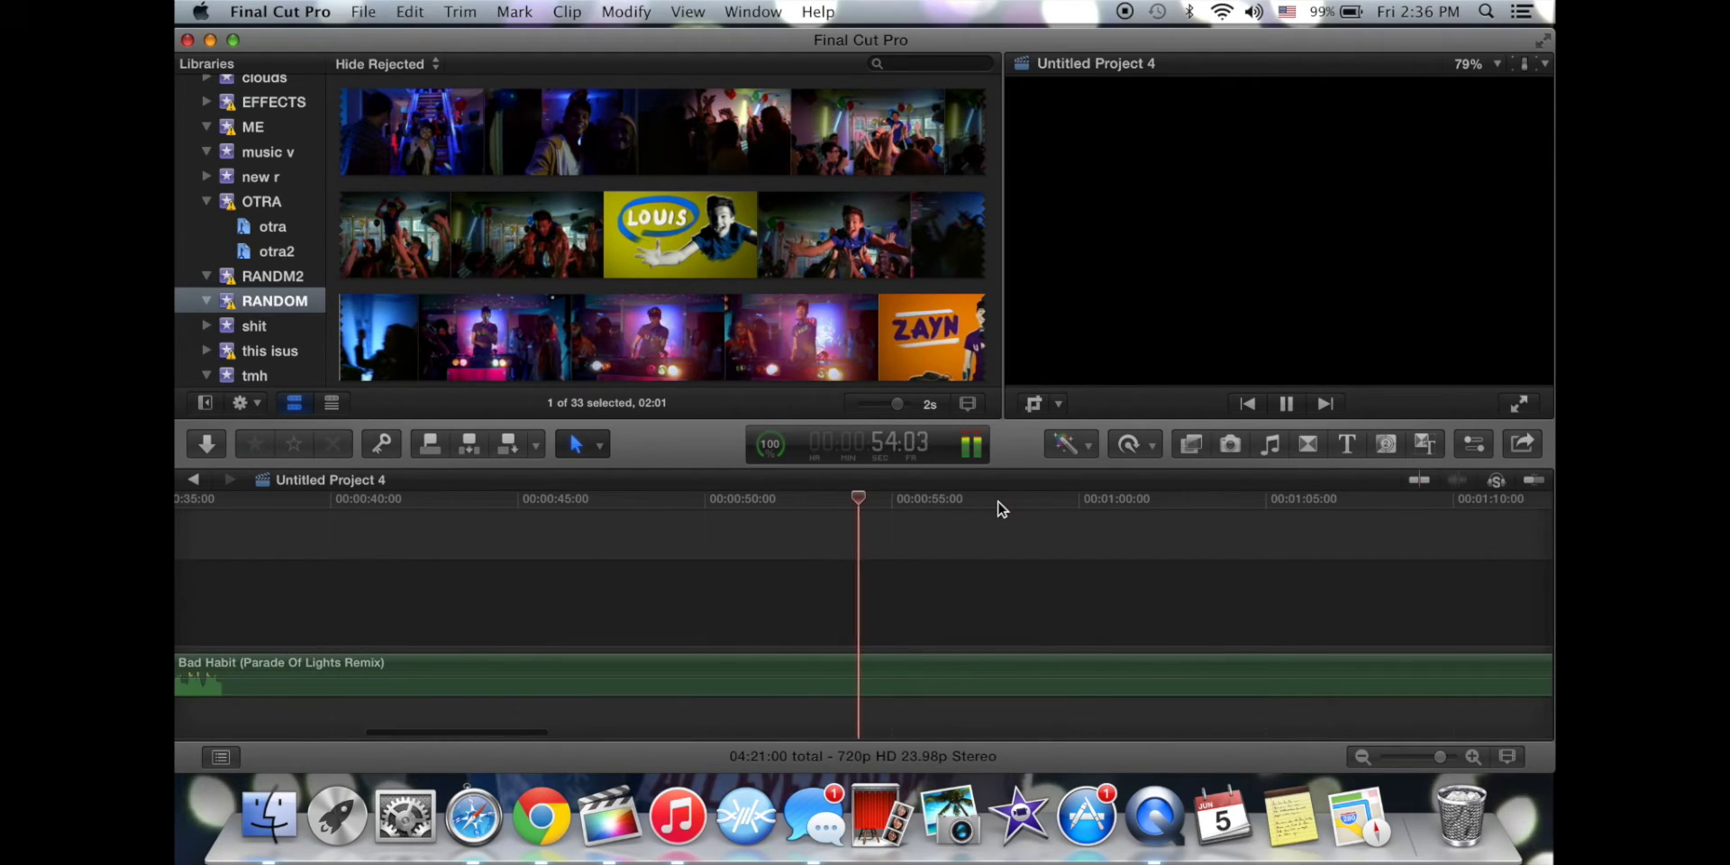
key("space")
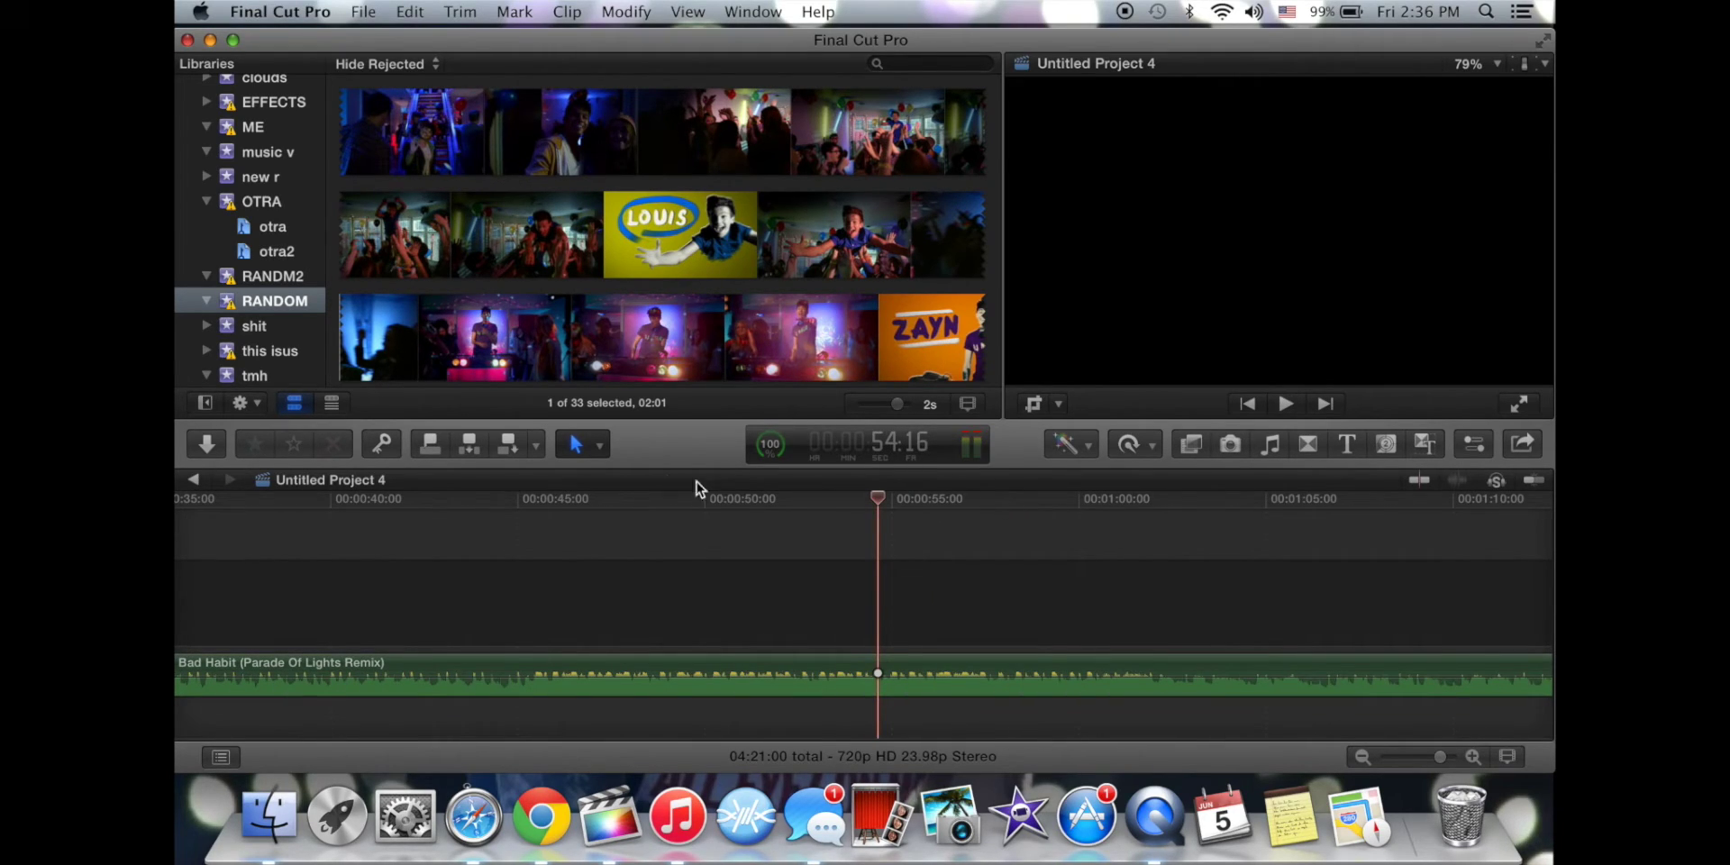
Blade the Bad Habit track at 0:54 and delete the portion before the cut.
left_click(595, 444)
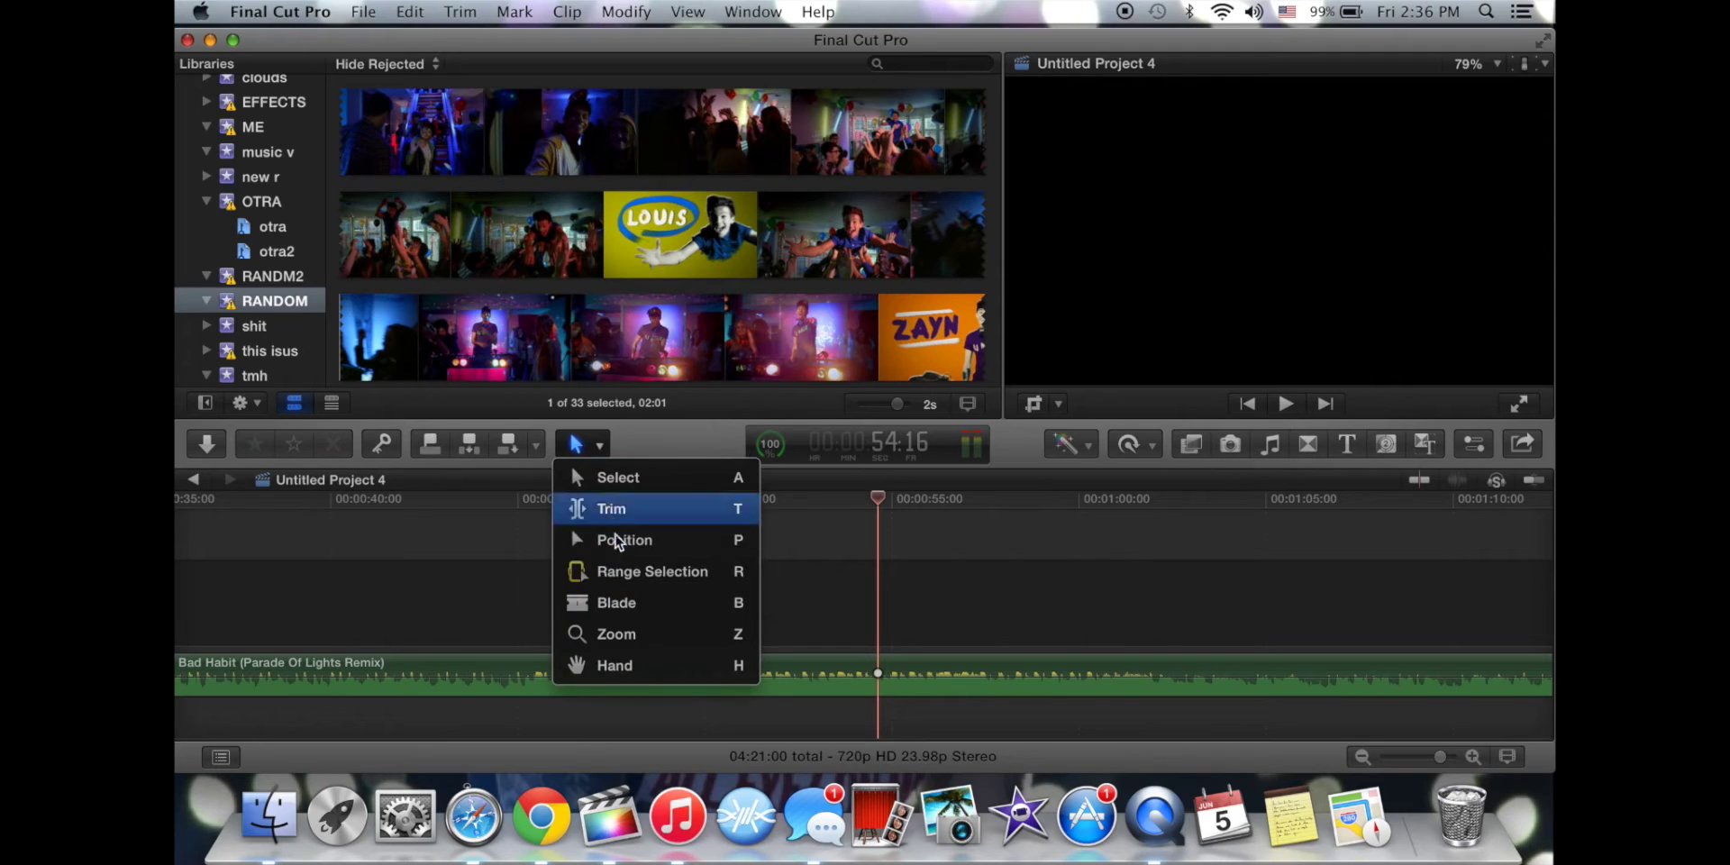
left_click(630, 604)
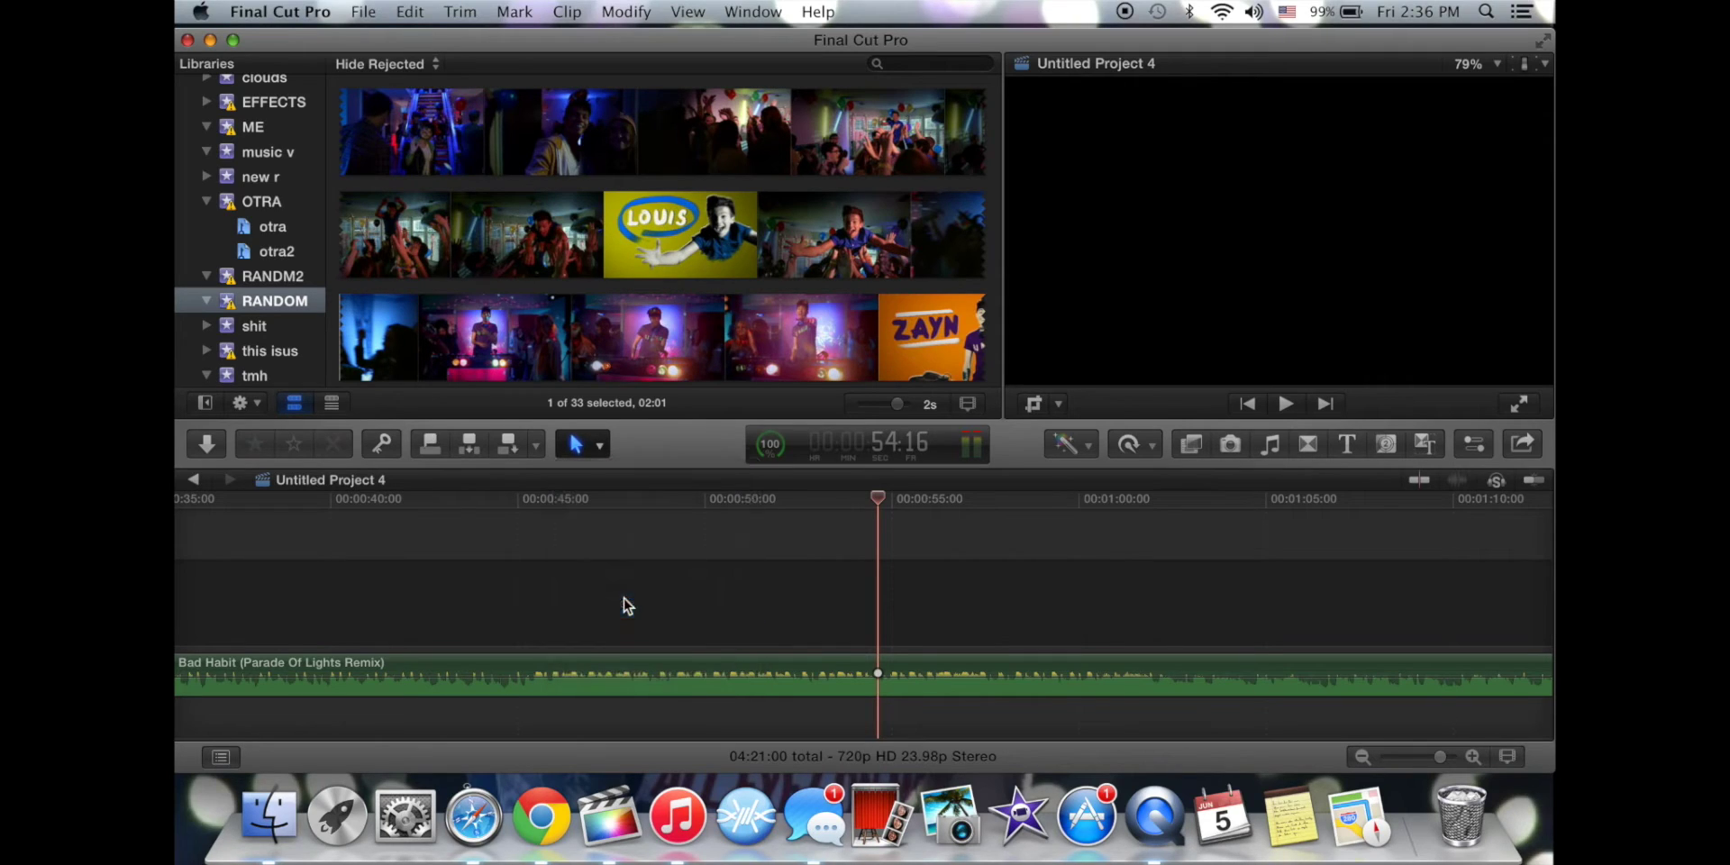
left_click(872, 674)
key("a")
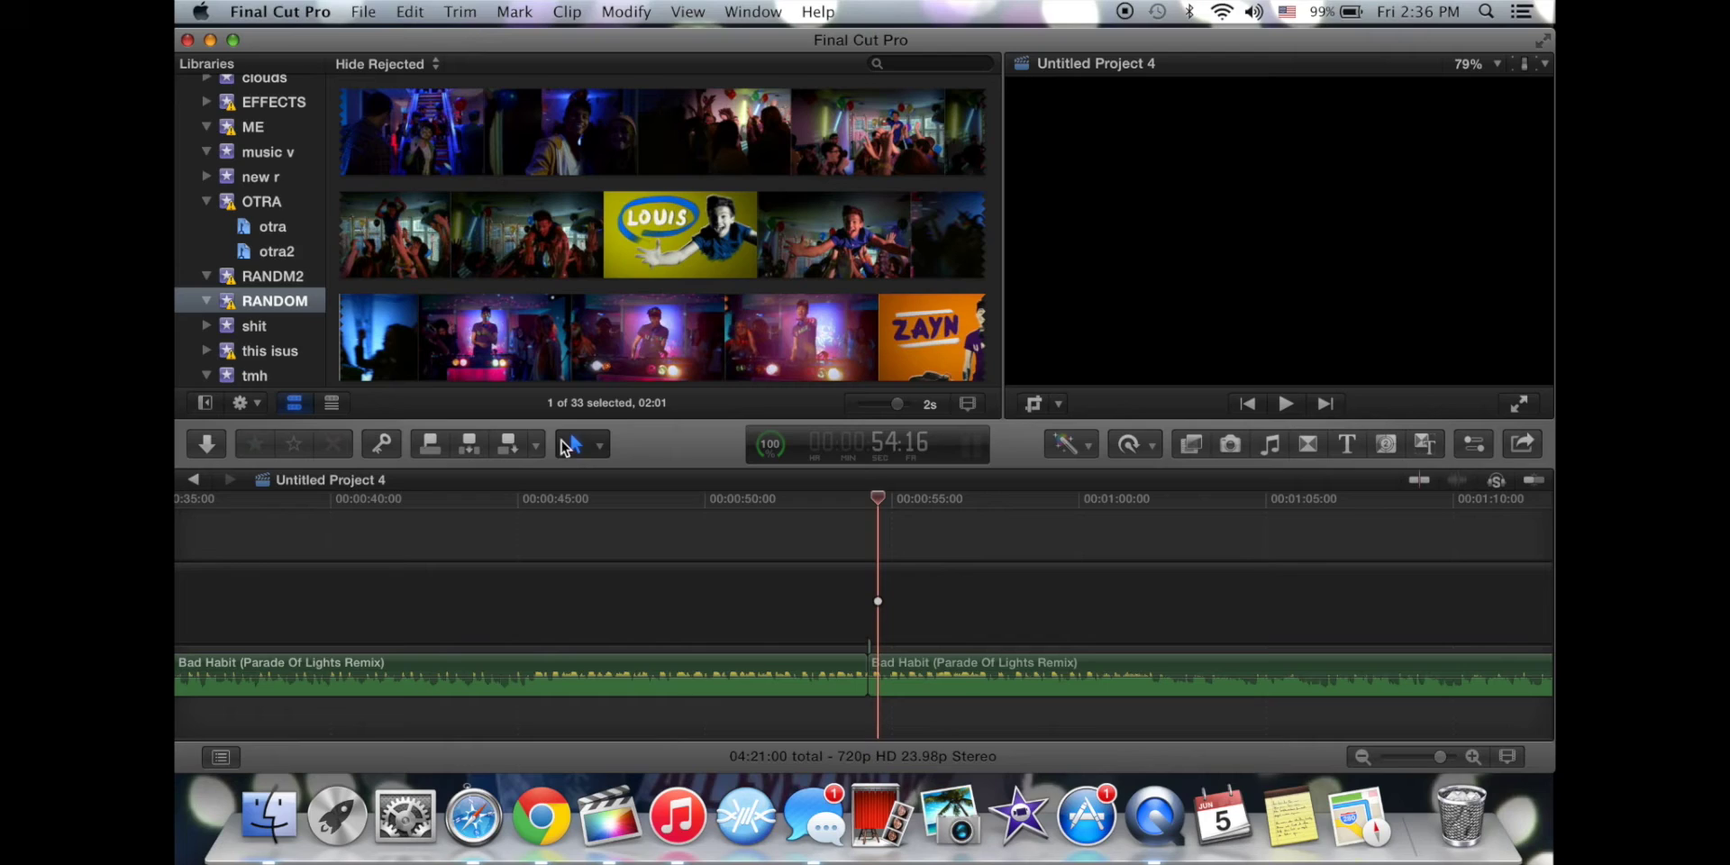
left_click(565, 446)
left_click(619, 475)
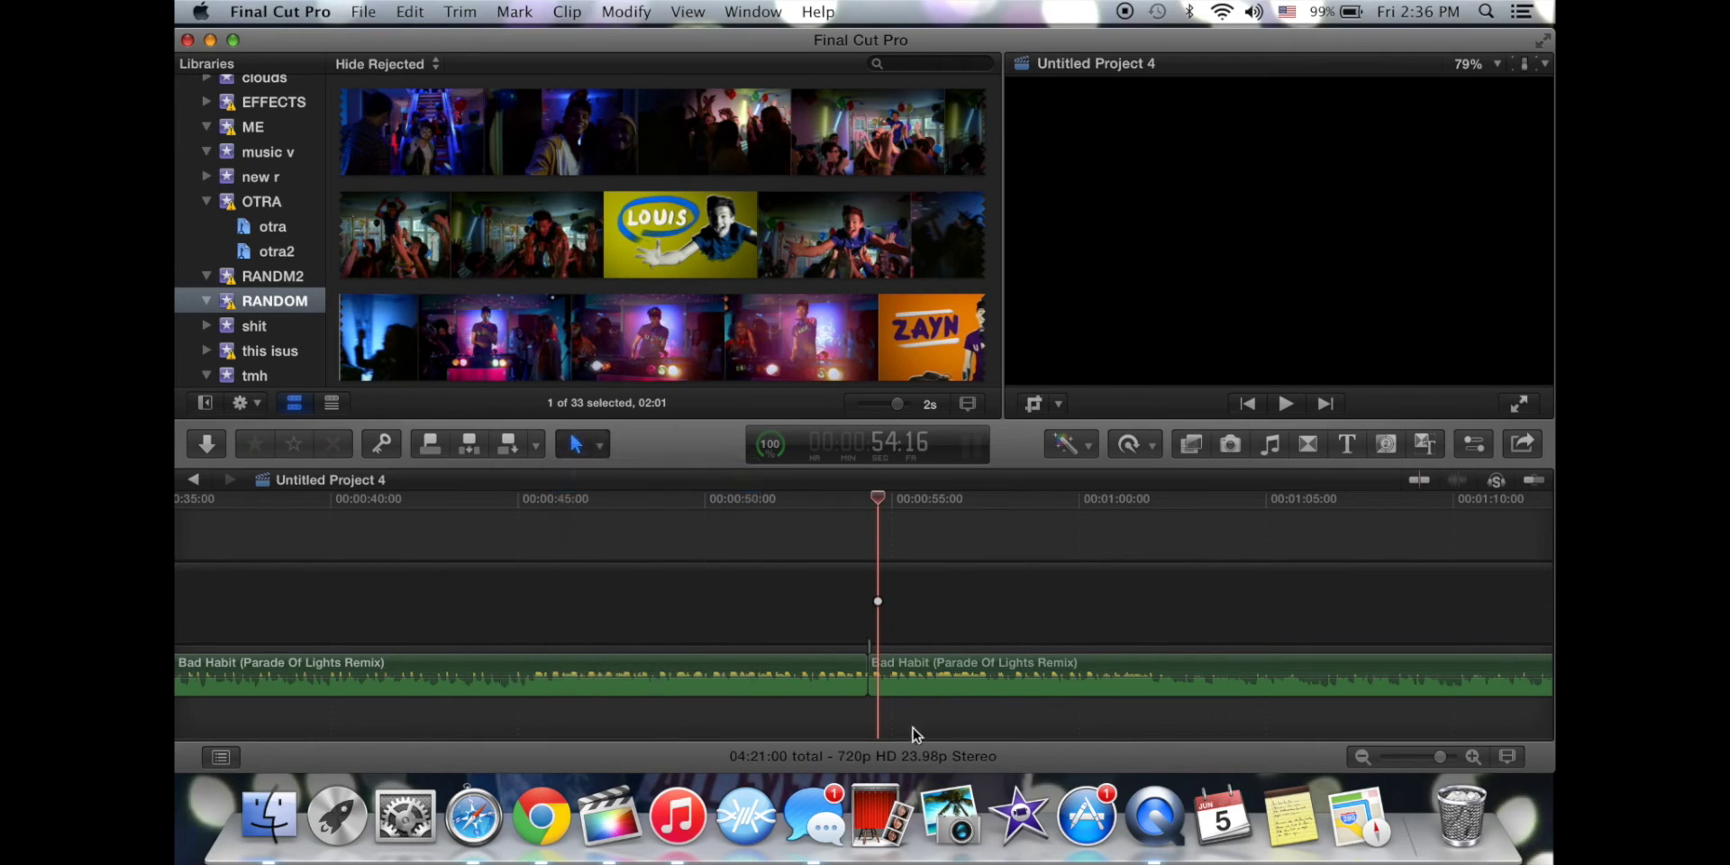
left_click(789, 668)
key("Delete")
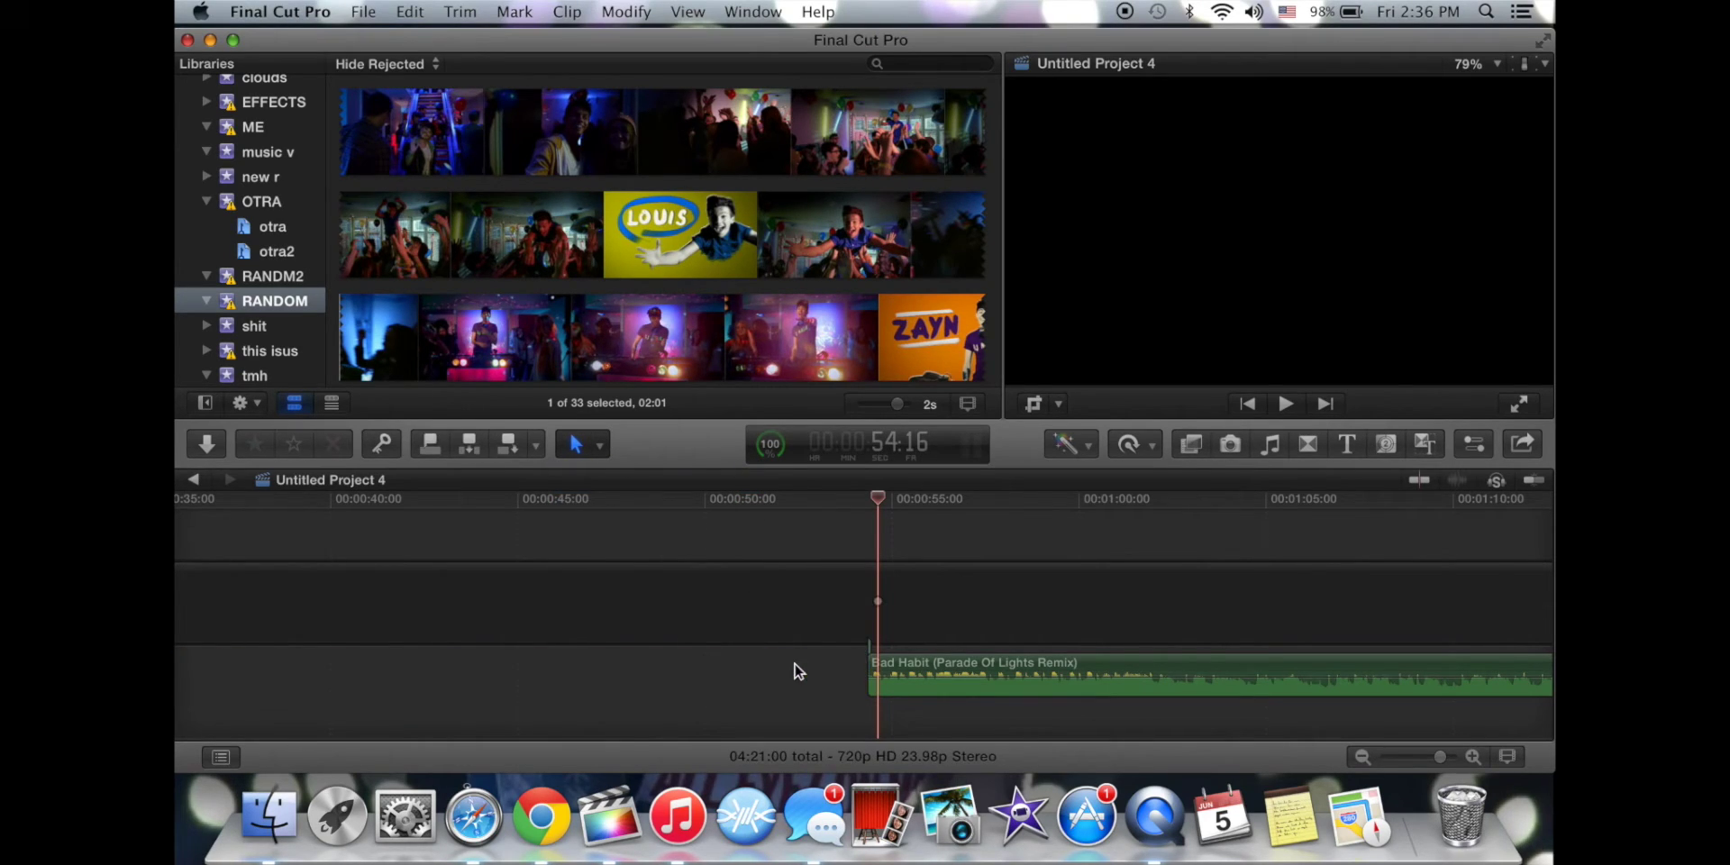
Move the remaining song to the project start and play to about 0:37.
left_click_drag(925, 662, 193, 678)
key("space")
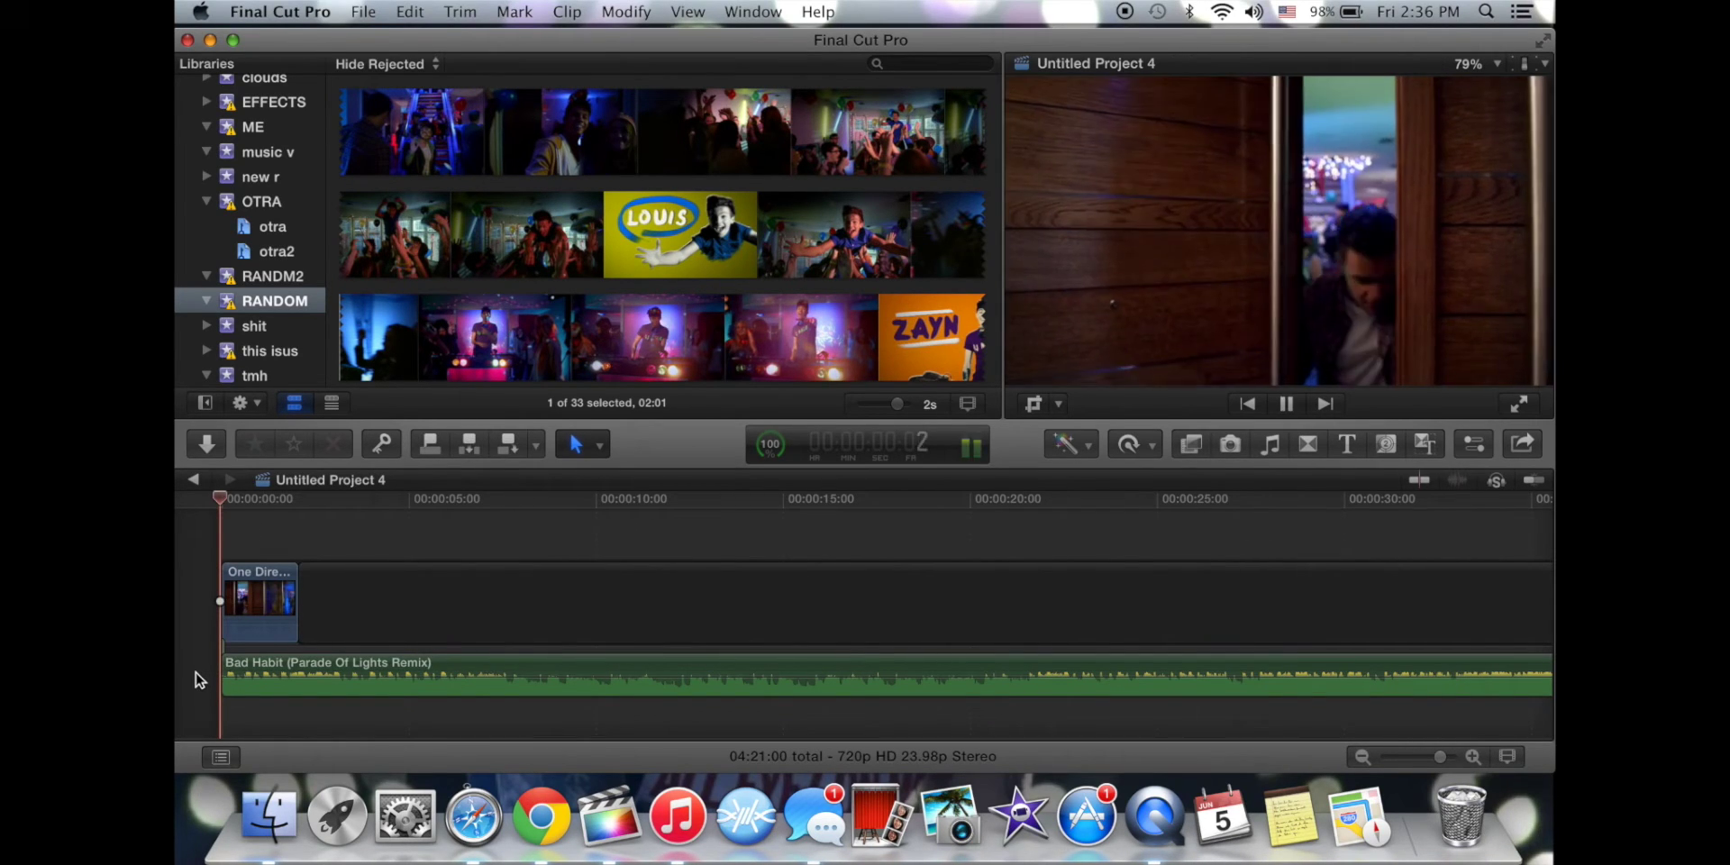
left_click(714, 506)
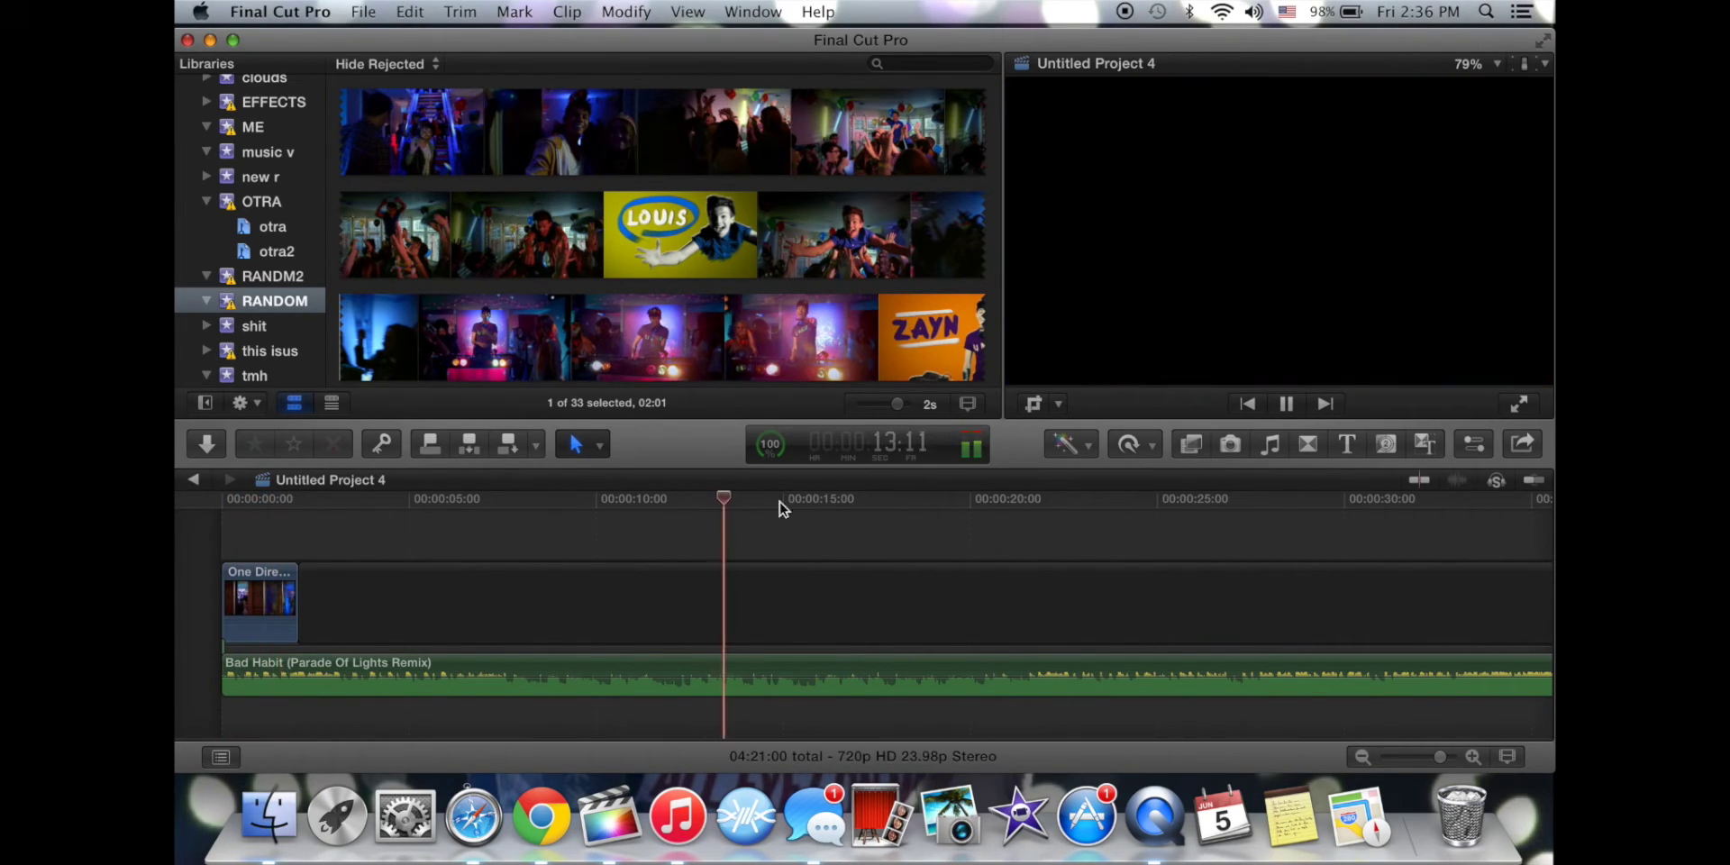
left_click(898, 514)
scroll(1015, 513, "right", 5)
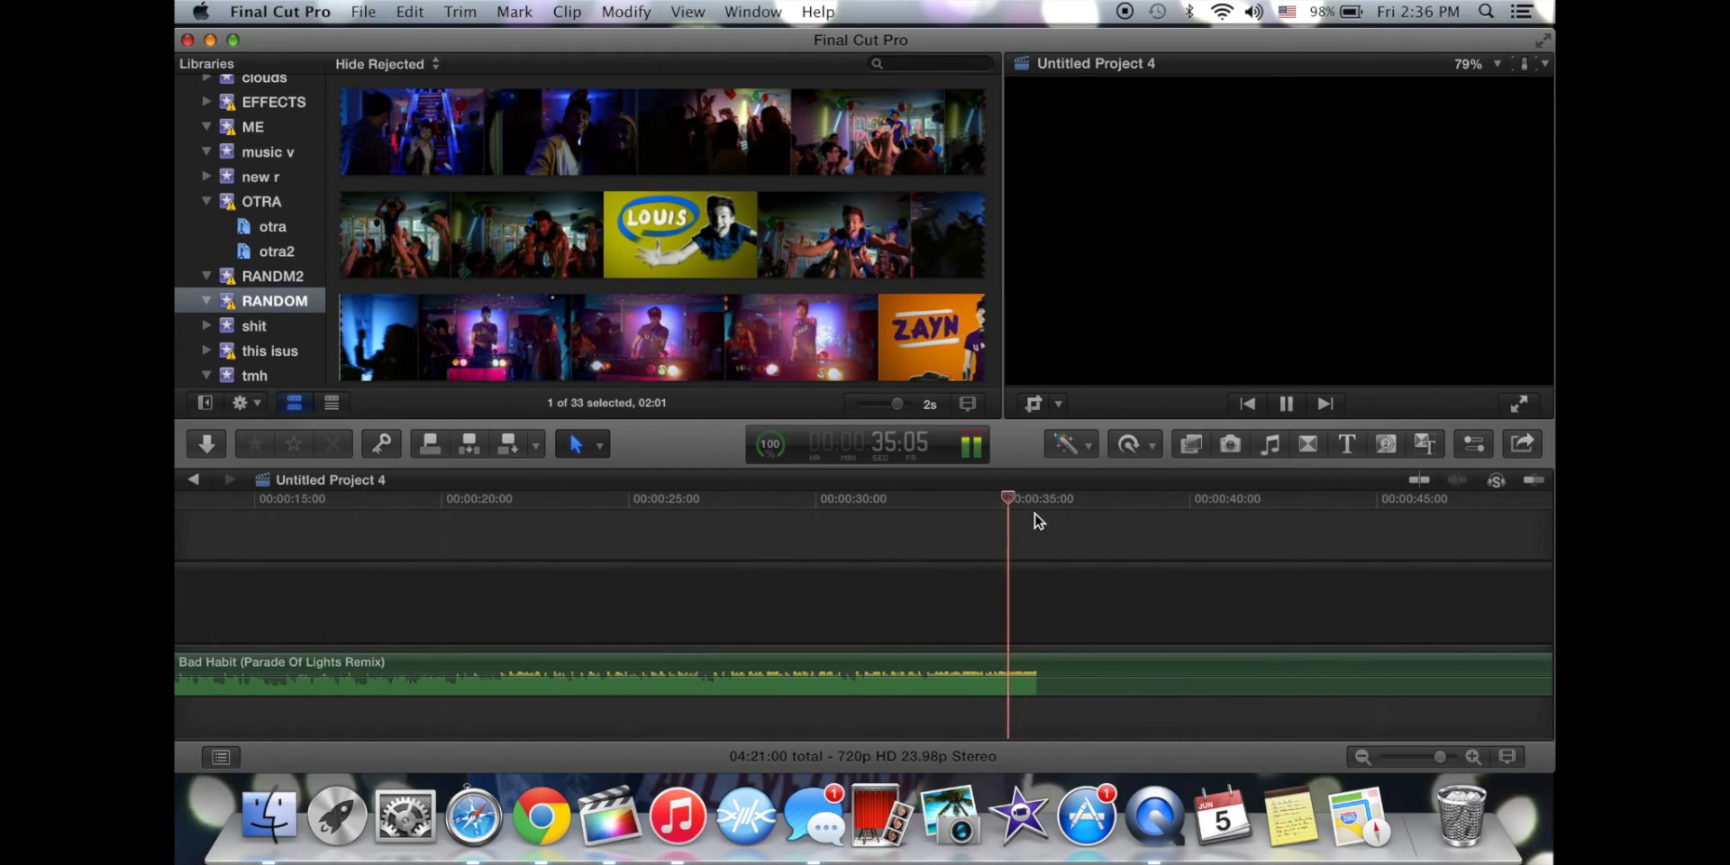
scroll(1043, 516, "right", 2)
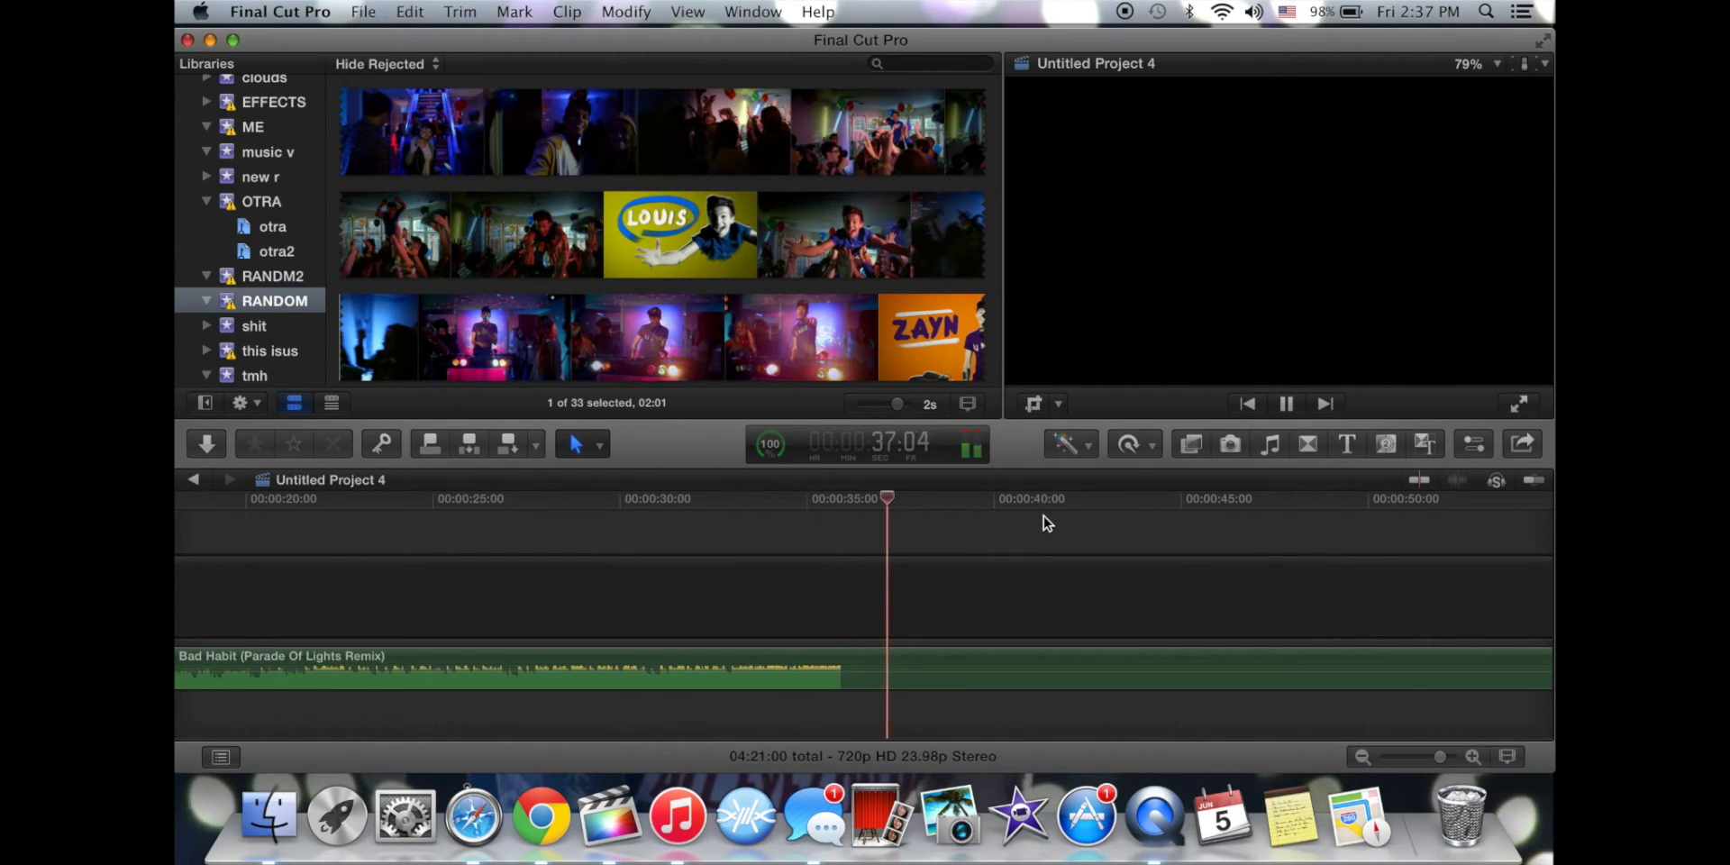
key("space")
Blade the Bad Habit audio at about 0:37 and delete the piece before the cut.
key("r")
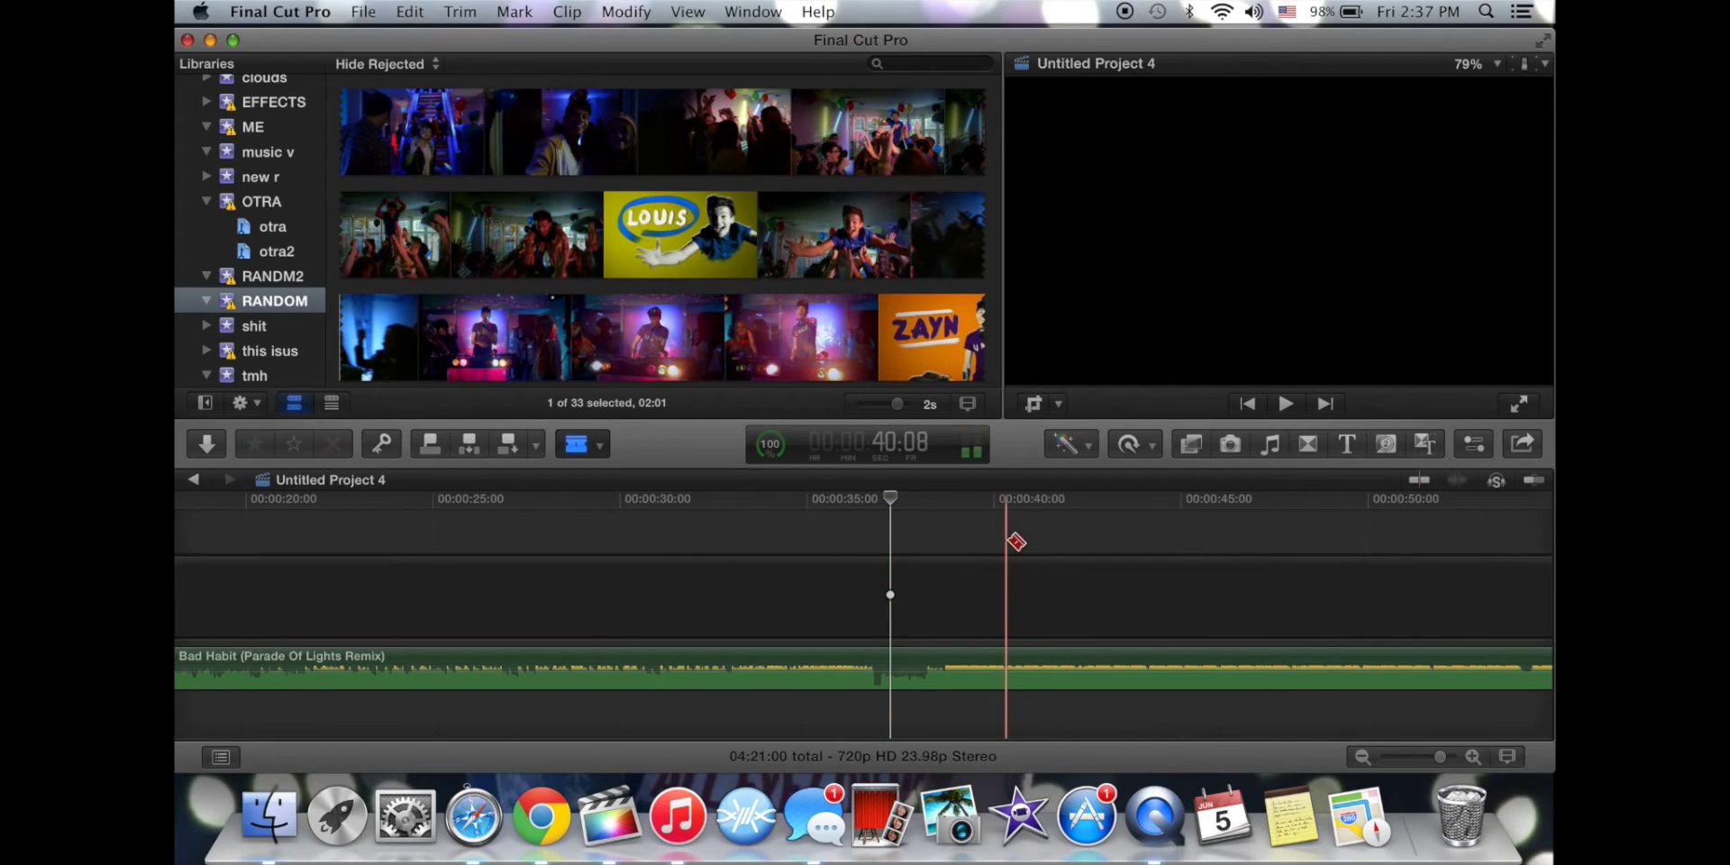
left_click(599, 446)
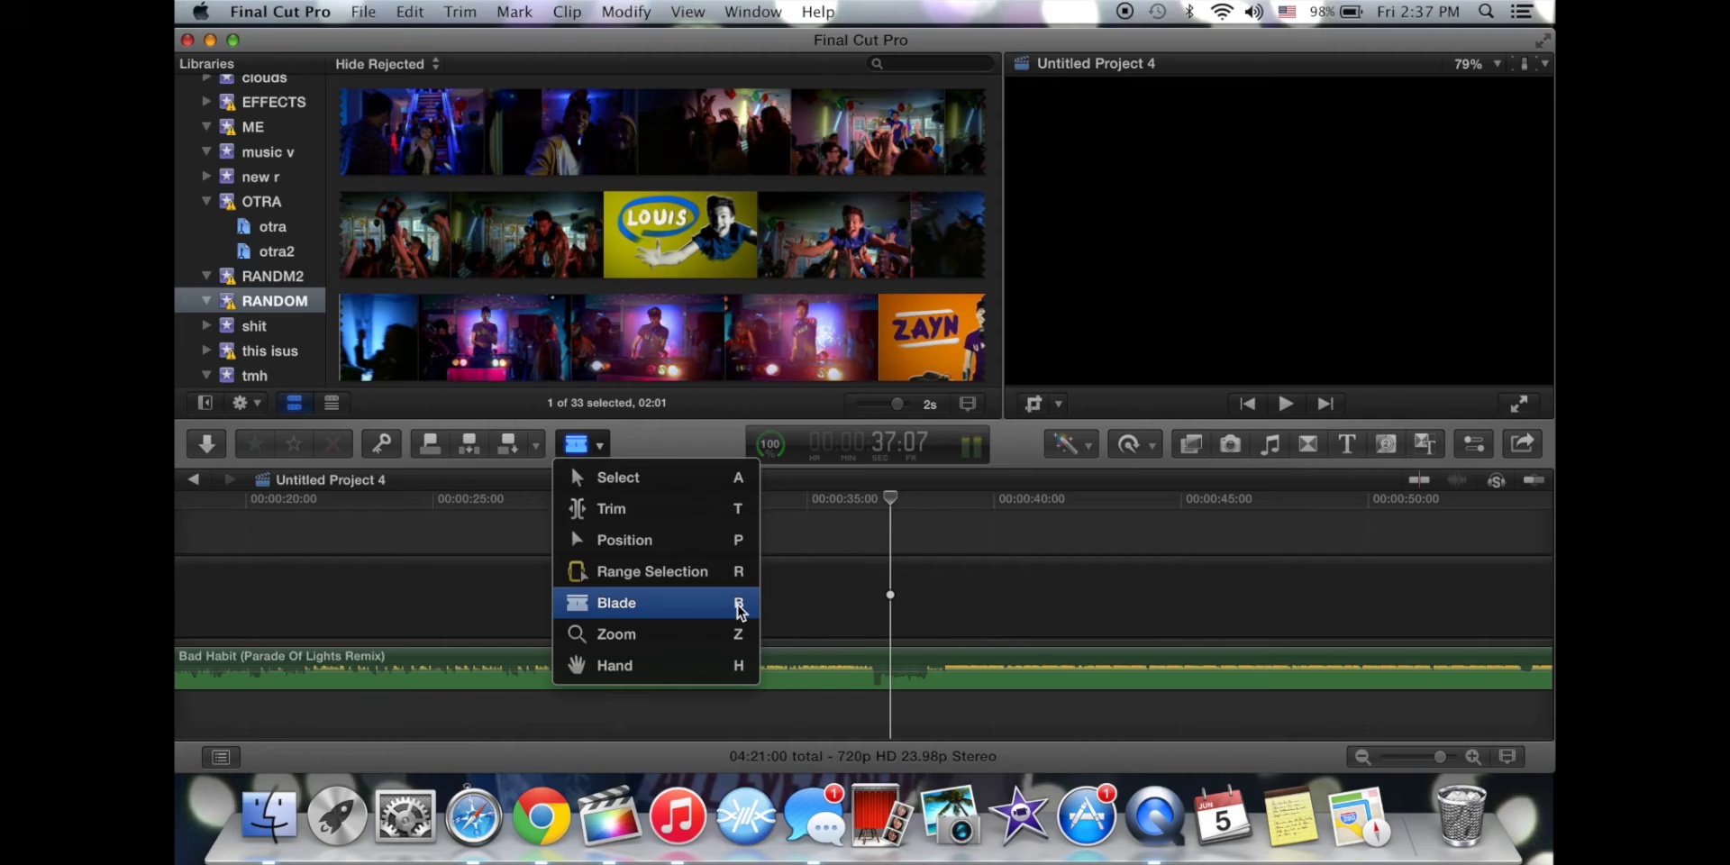
left_click(740, 611)
left_click(869, 663)
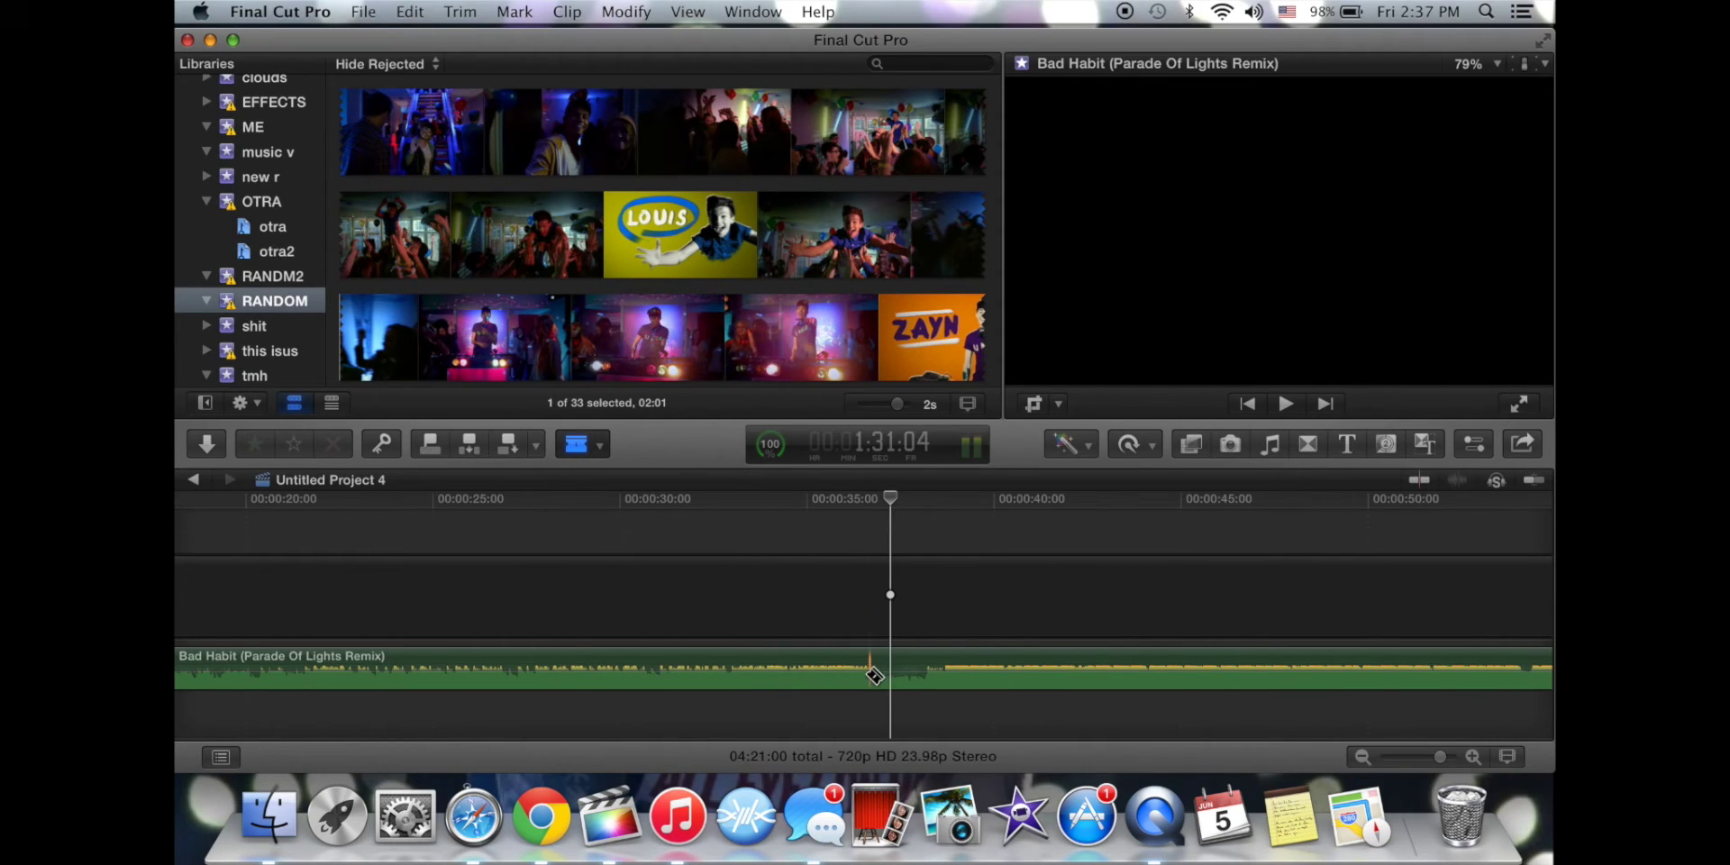
left_click(867, 671)
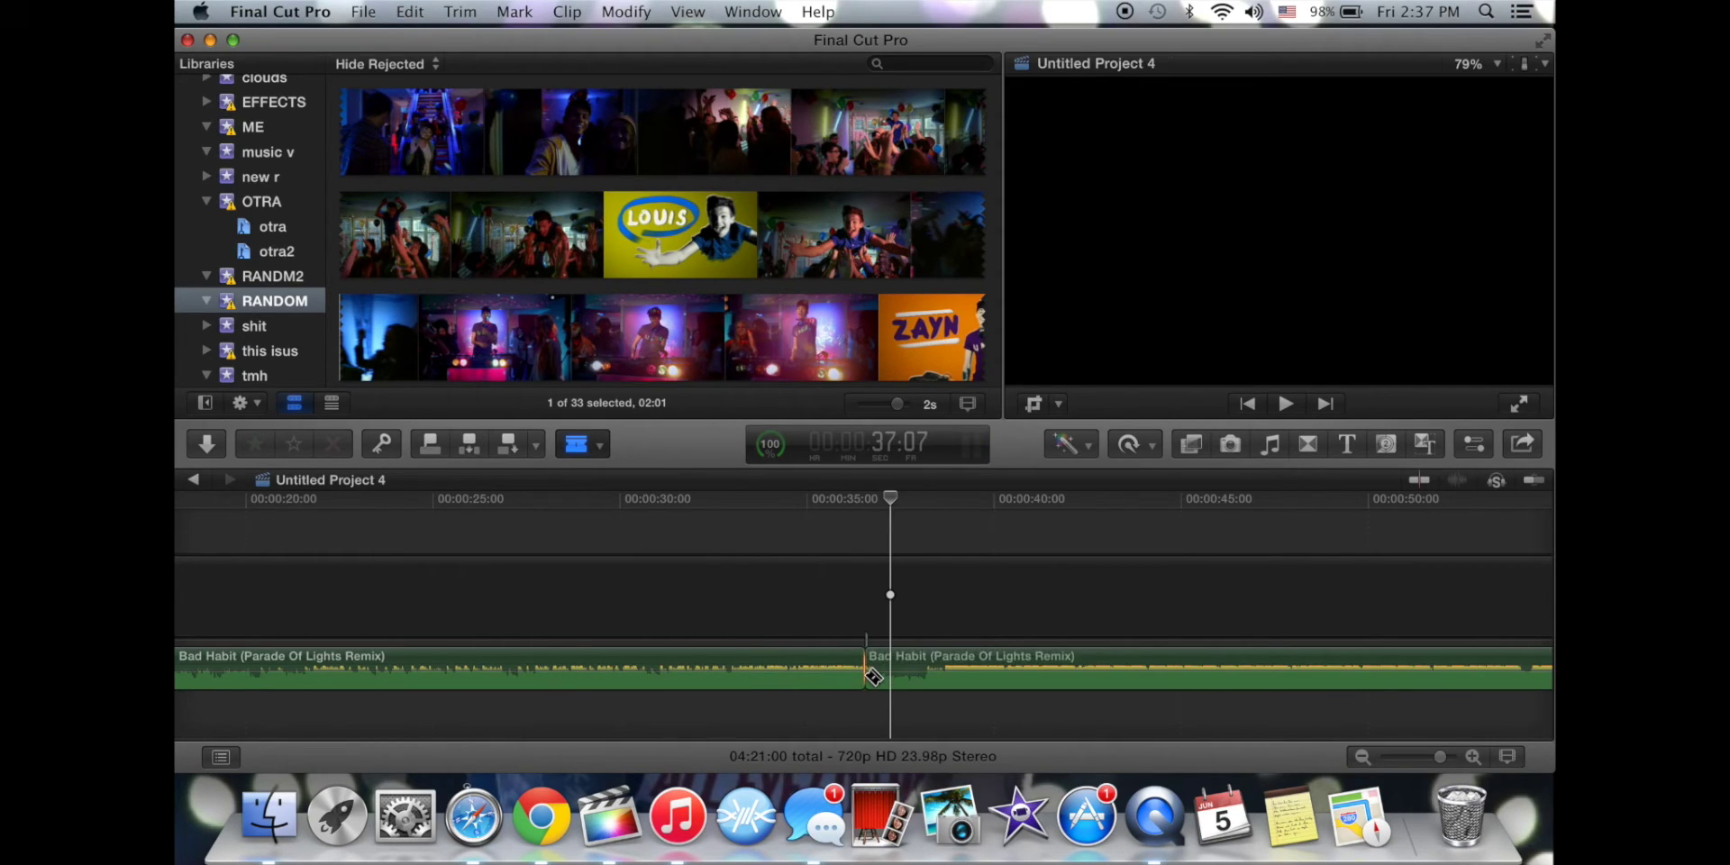
key("a")
left_click(818, 665)
key("Delete")
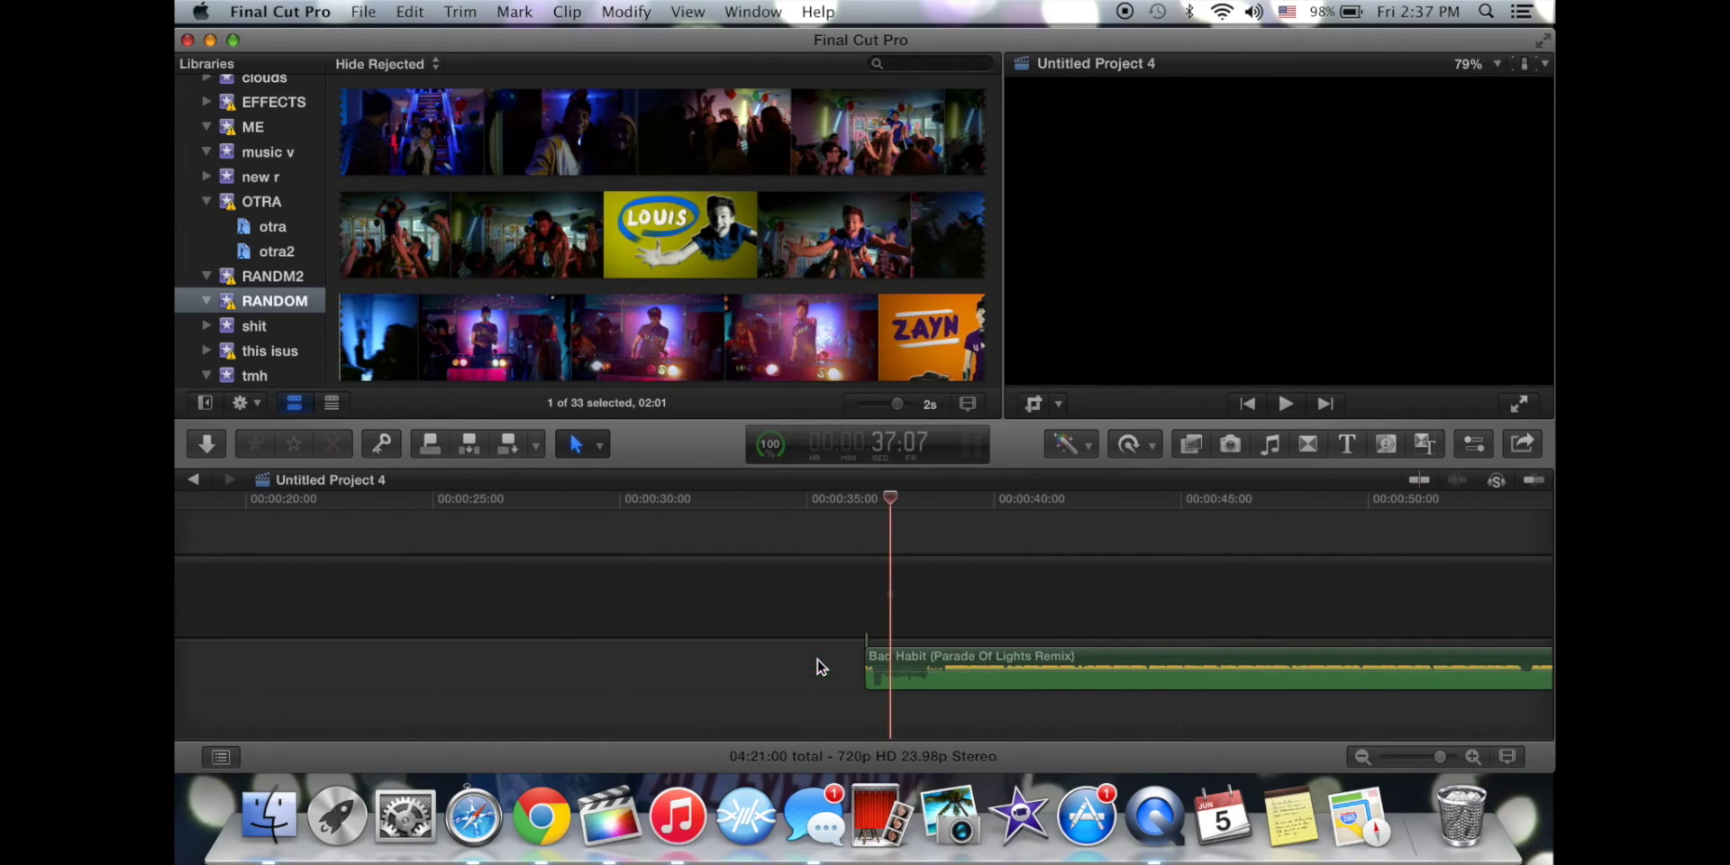
Drag the Bad Habit audio to 0:00 beneath the party clip and play it back.
left_click_drag(946, 685, 178, 676)
left_click(186, 641)
key("space")
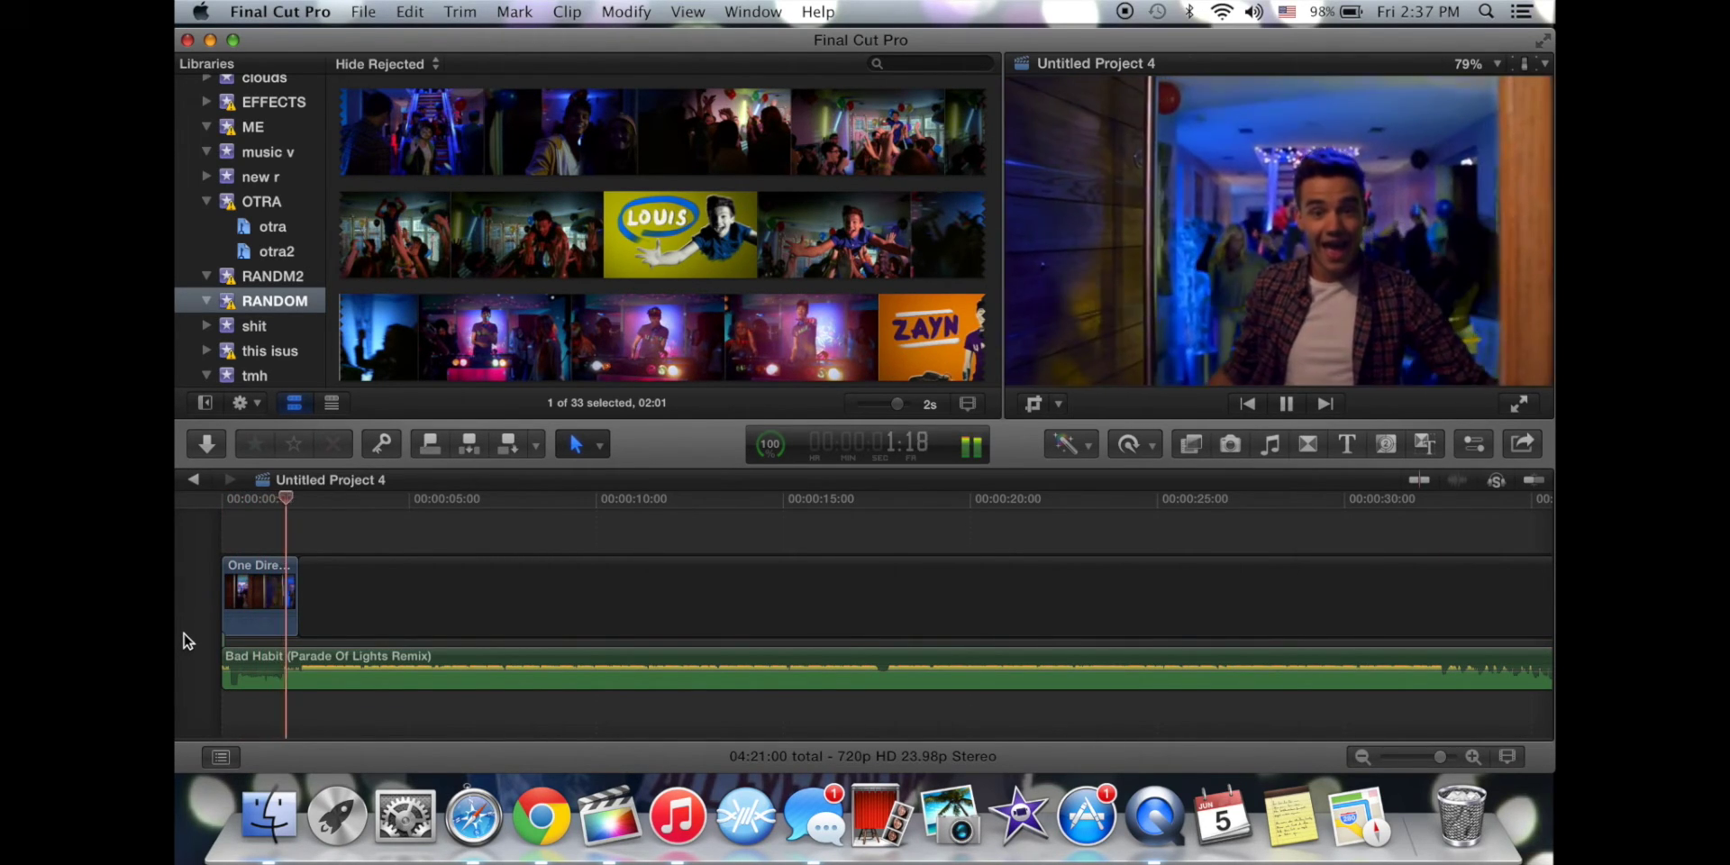
key("space")
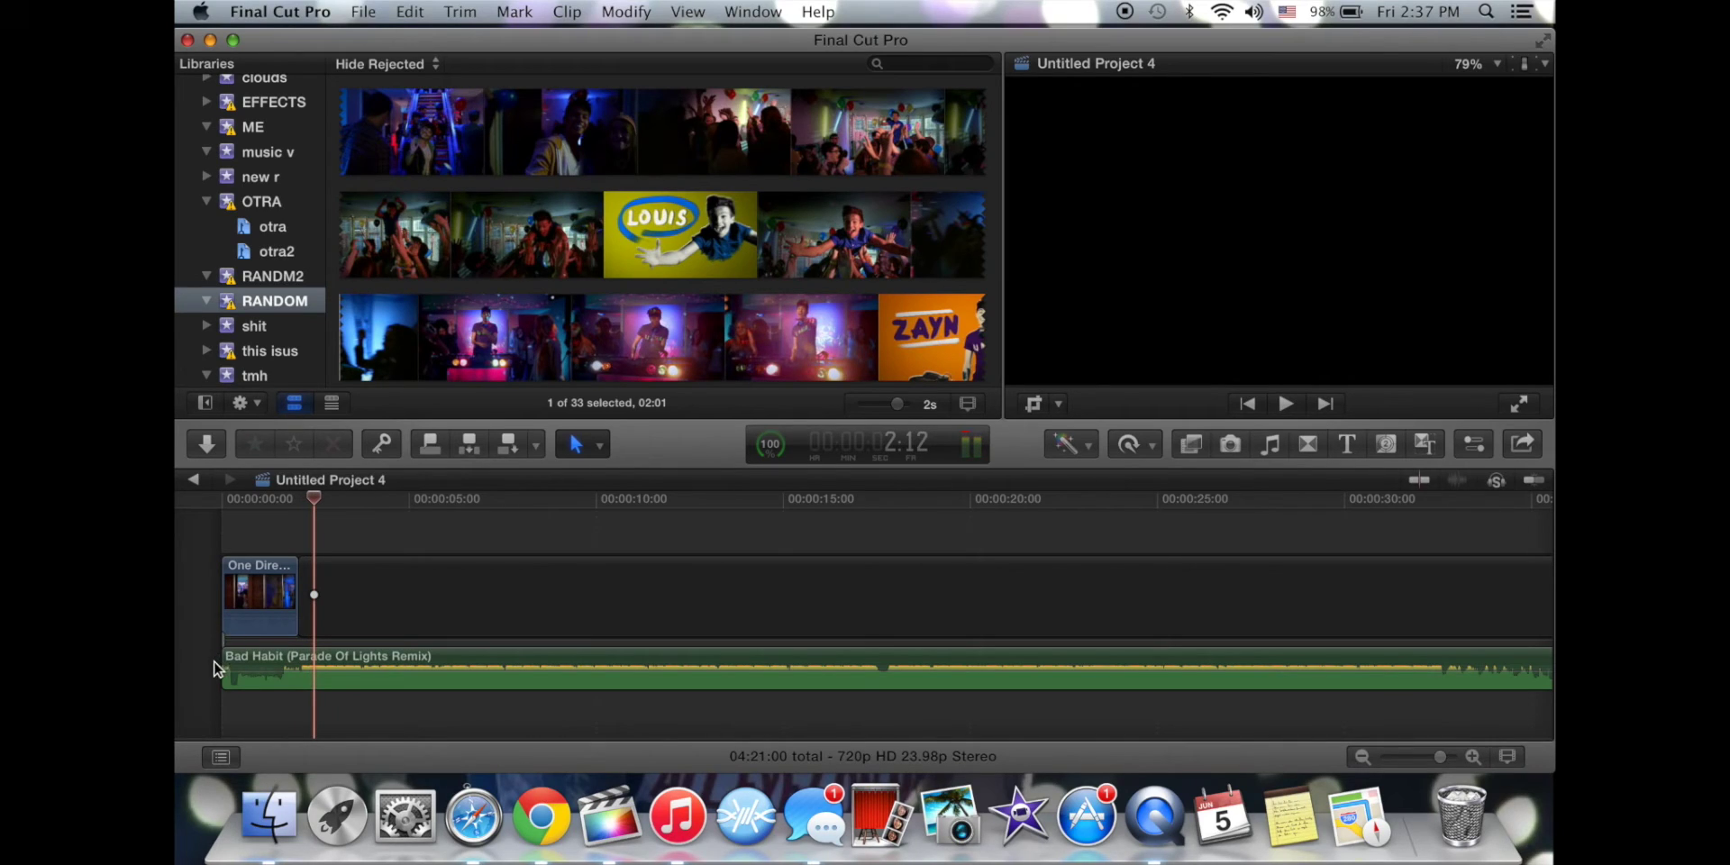
Trim the audio clip's start edge, zooming in on the timeline for finer detail.
left_click_drag(225, 663, 201, 662)
key("space")
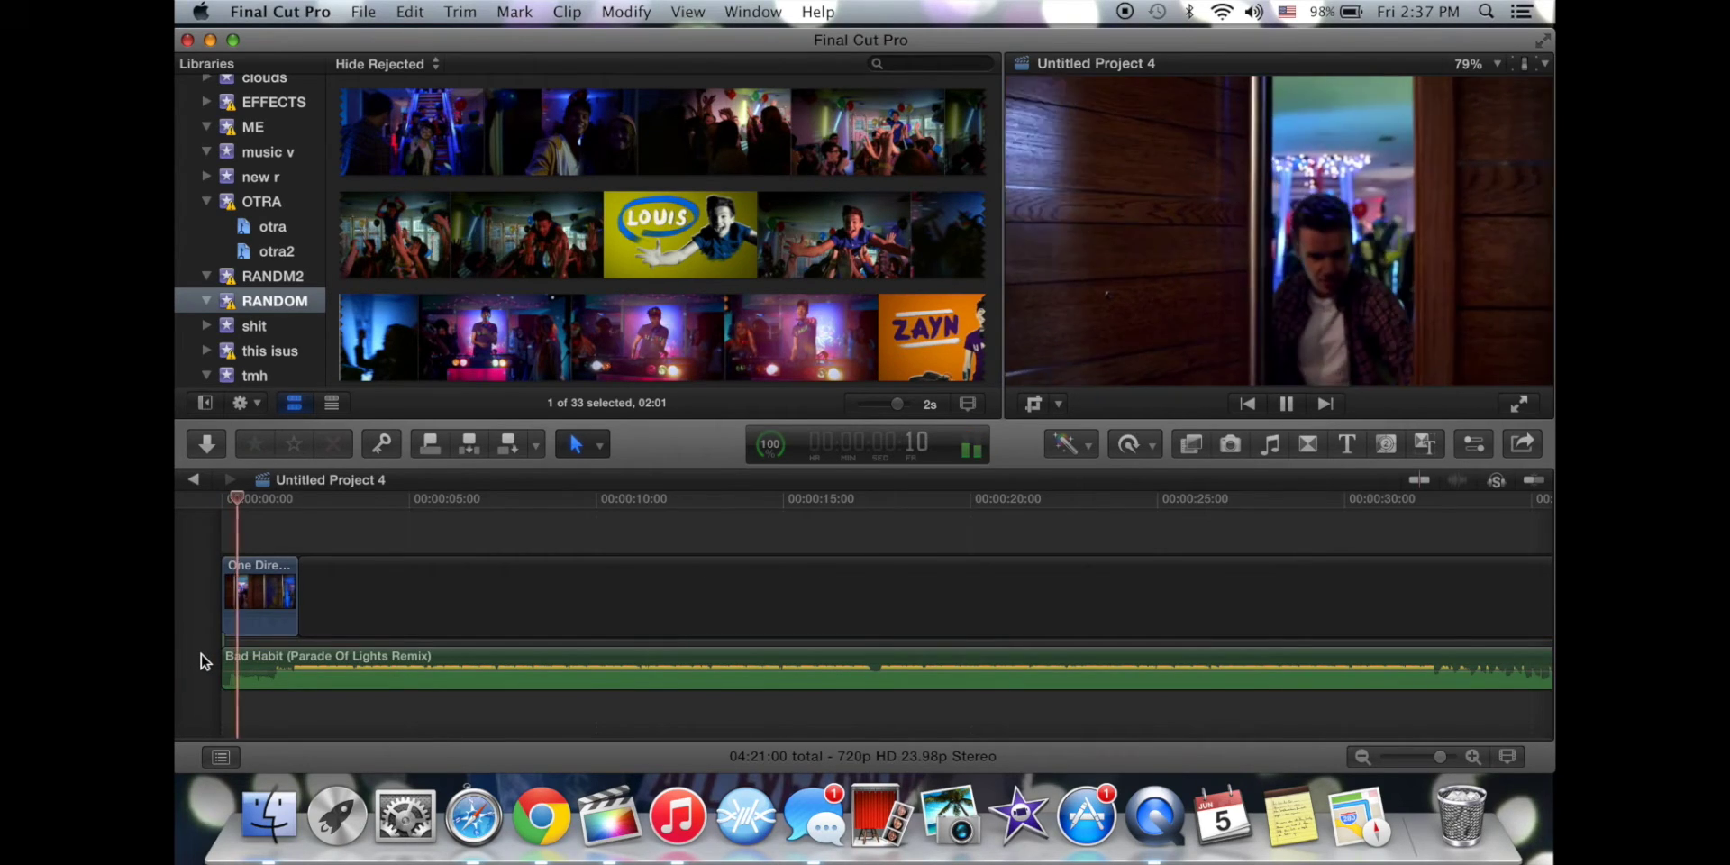
key("space")
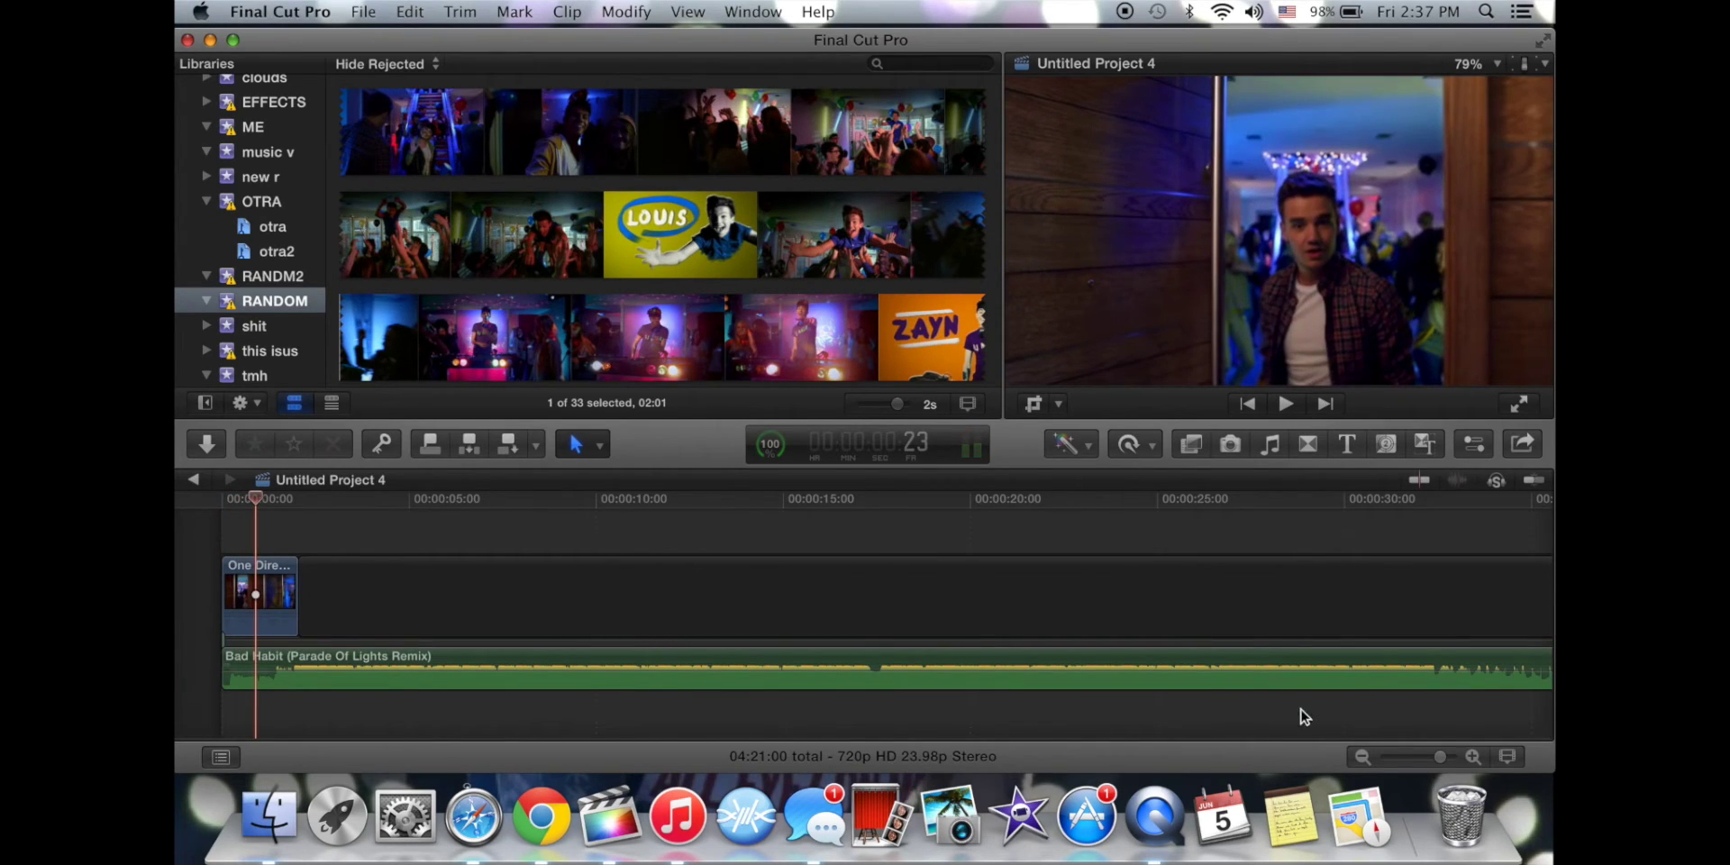
left_click(1473, 758)
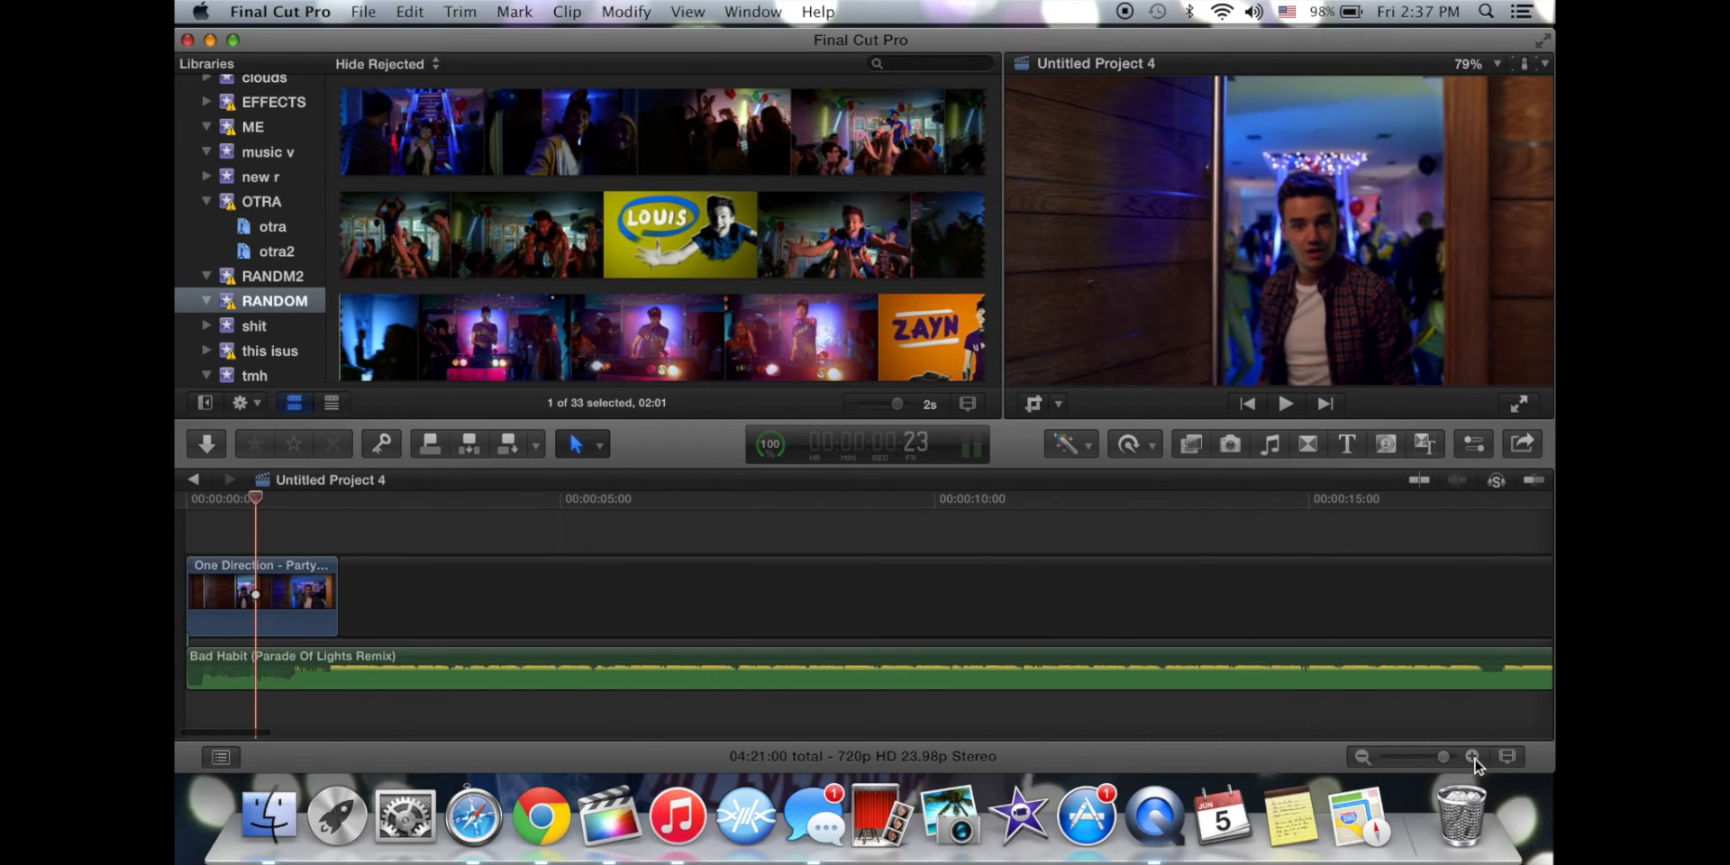
left_click_drag(192, 657, 224, 658)
left_click(278, 662)
Nudge the audio's start slightly later and replay the edit from the beginning.
left_click(200, 659)
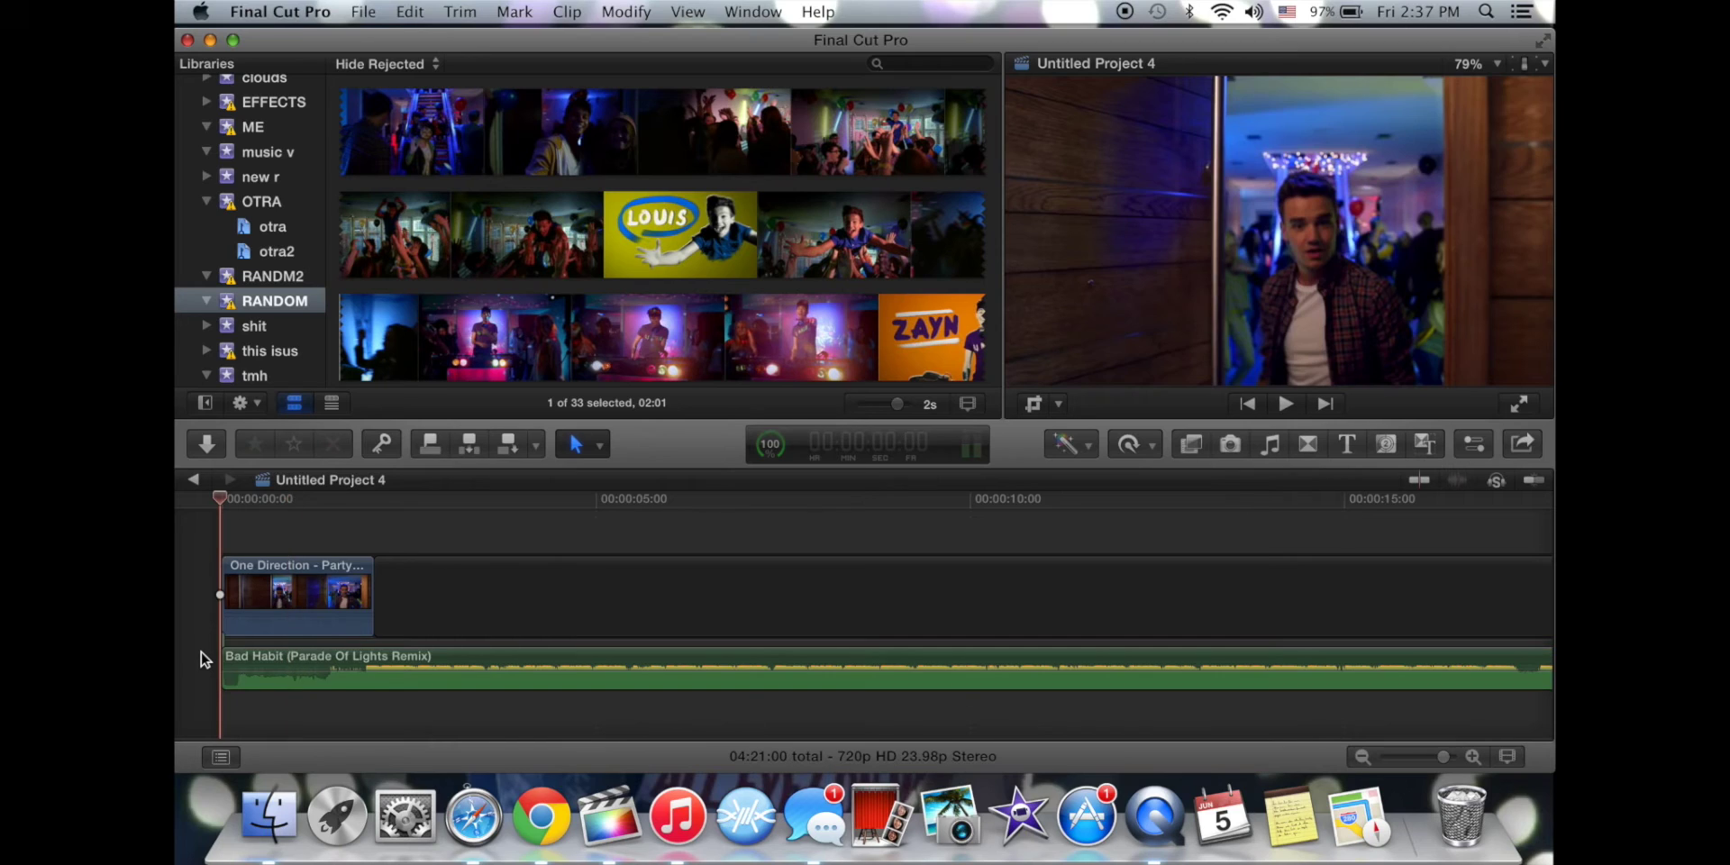
key("space")
left_click_drag(222, 658, 233, 661)
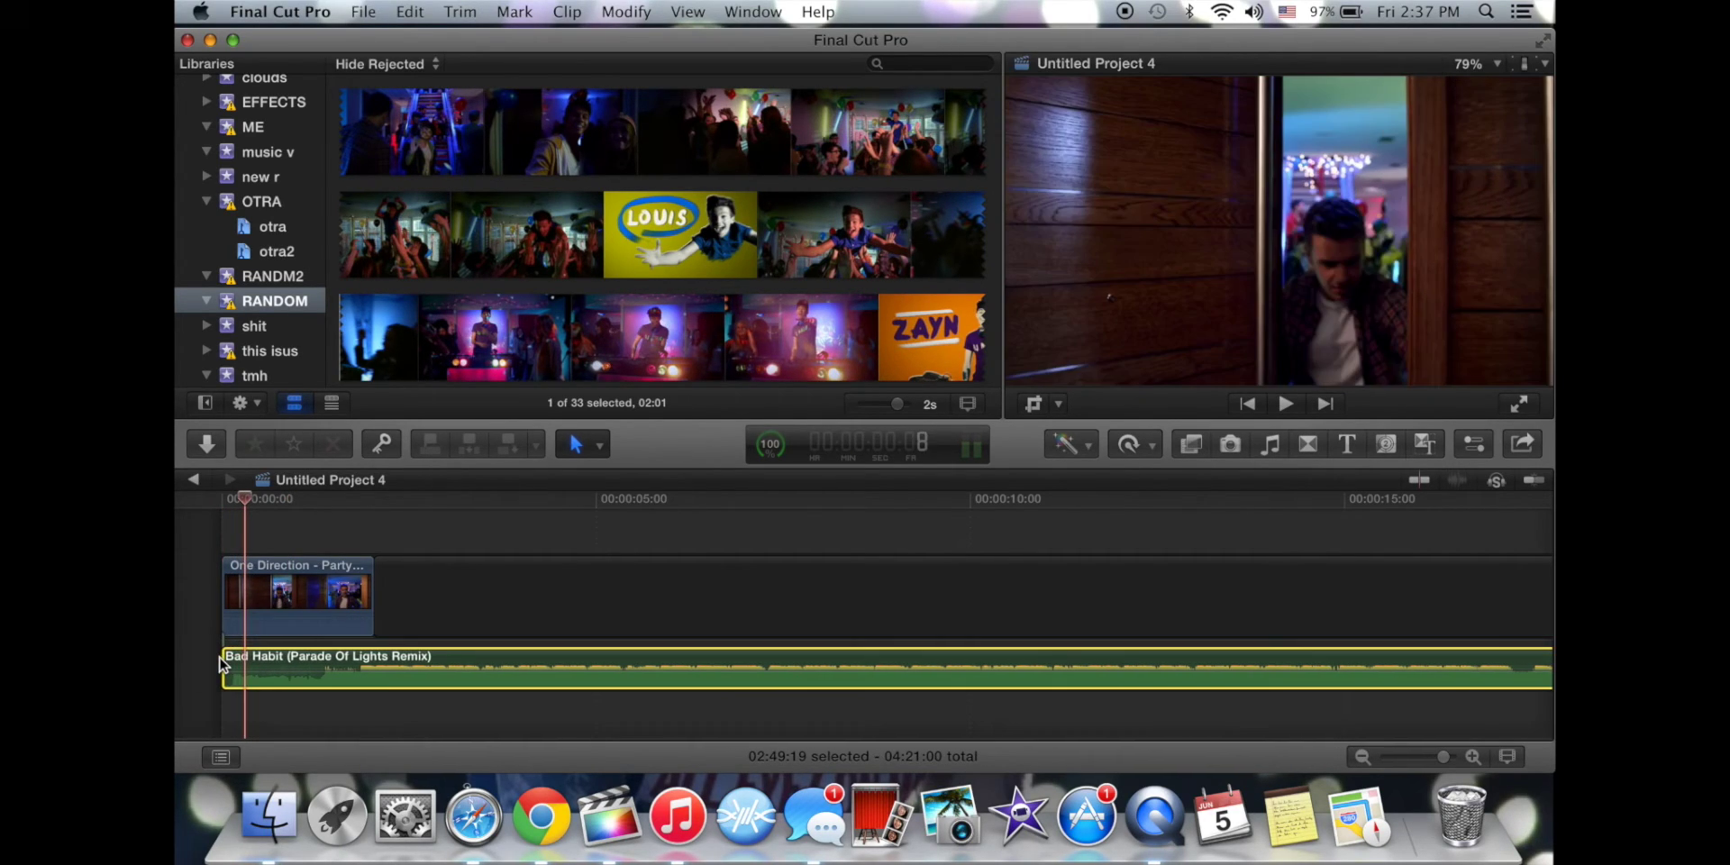
left_click(218, 658)
key("space")
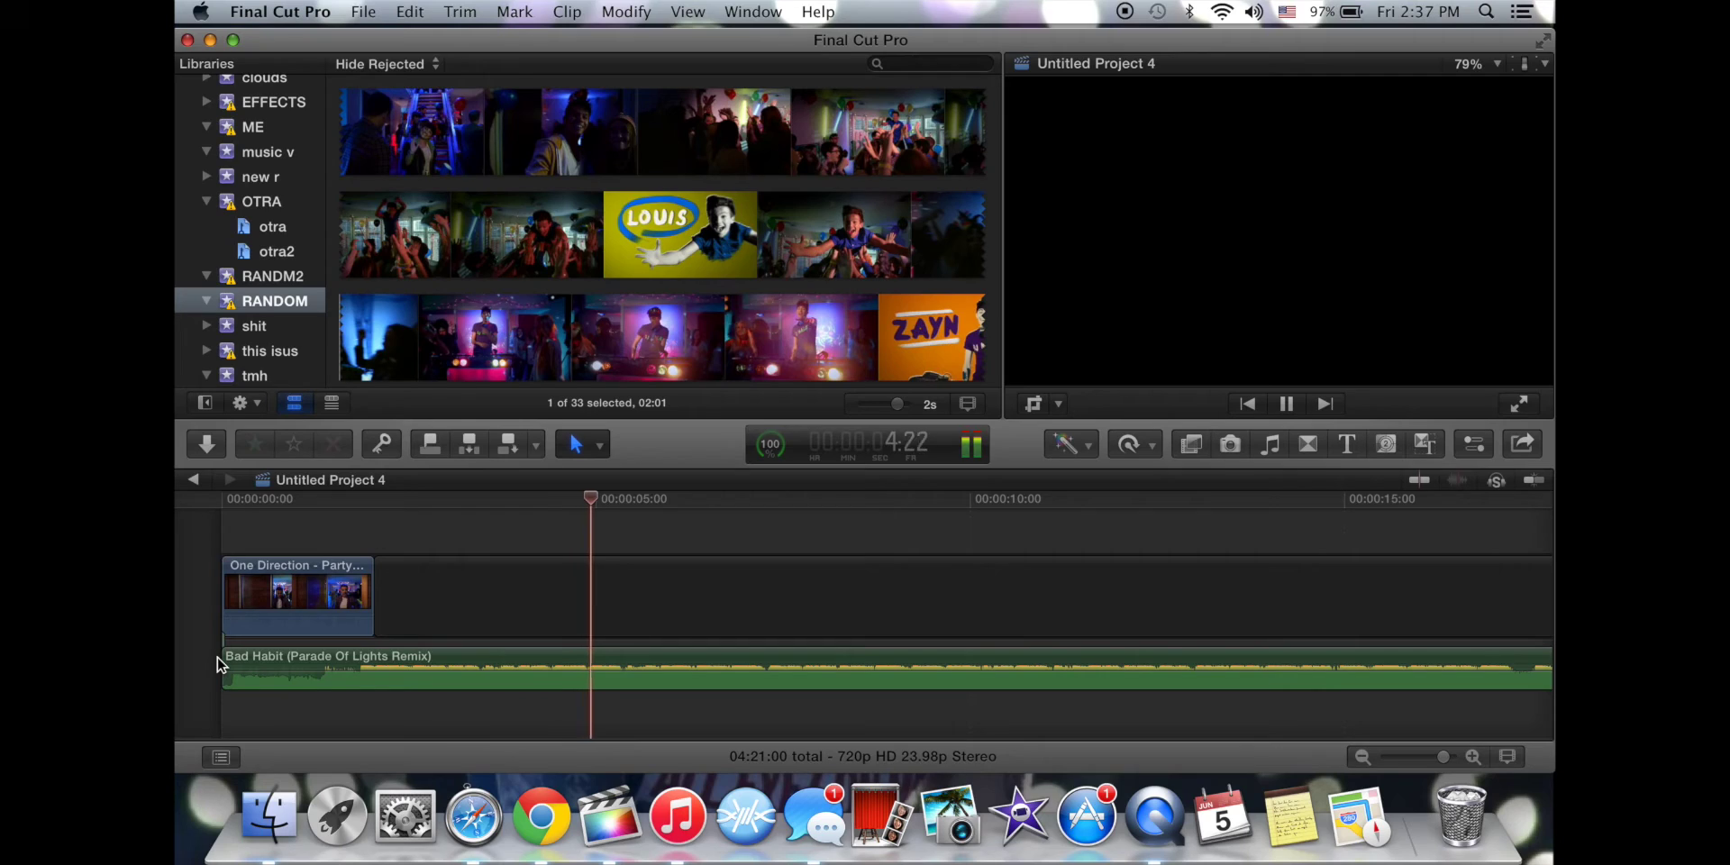
key("space")
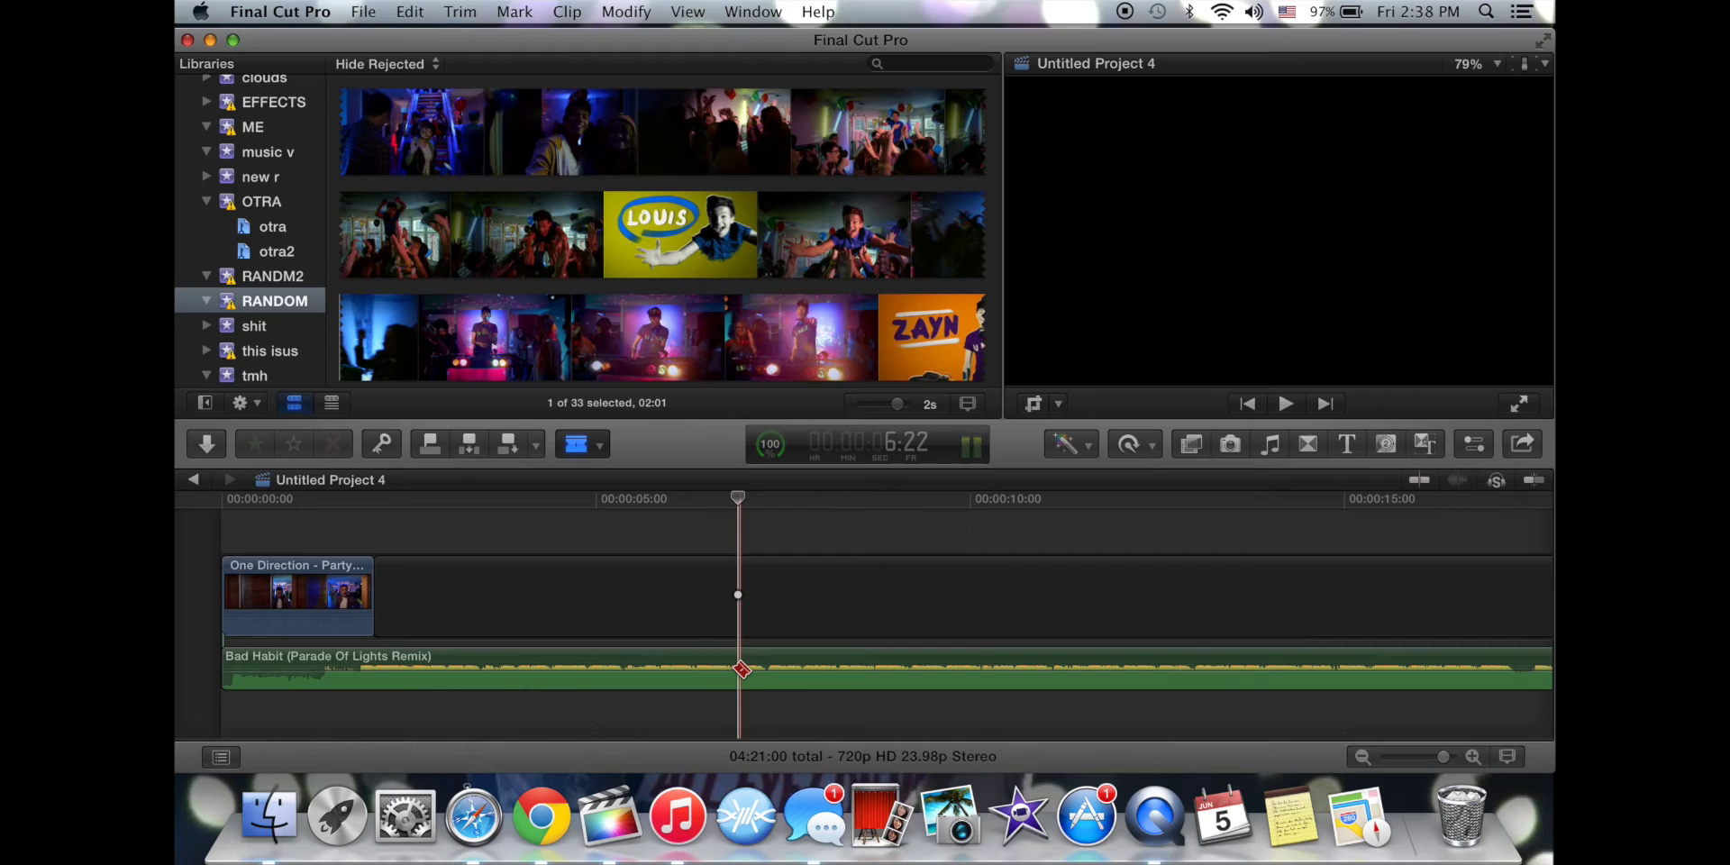
Blade the audio at about 6 seconds, deleting the later piece and the empty gap.
left_click(730, 670)
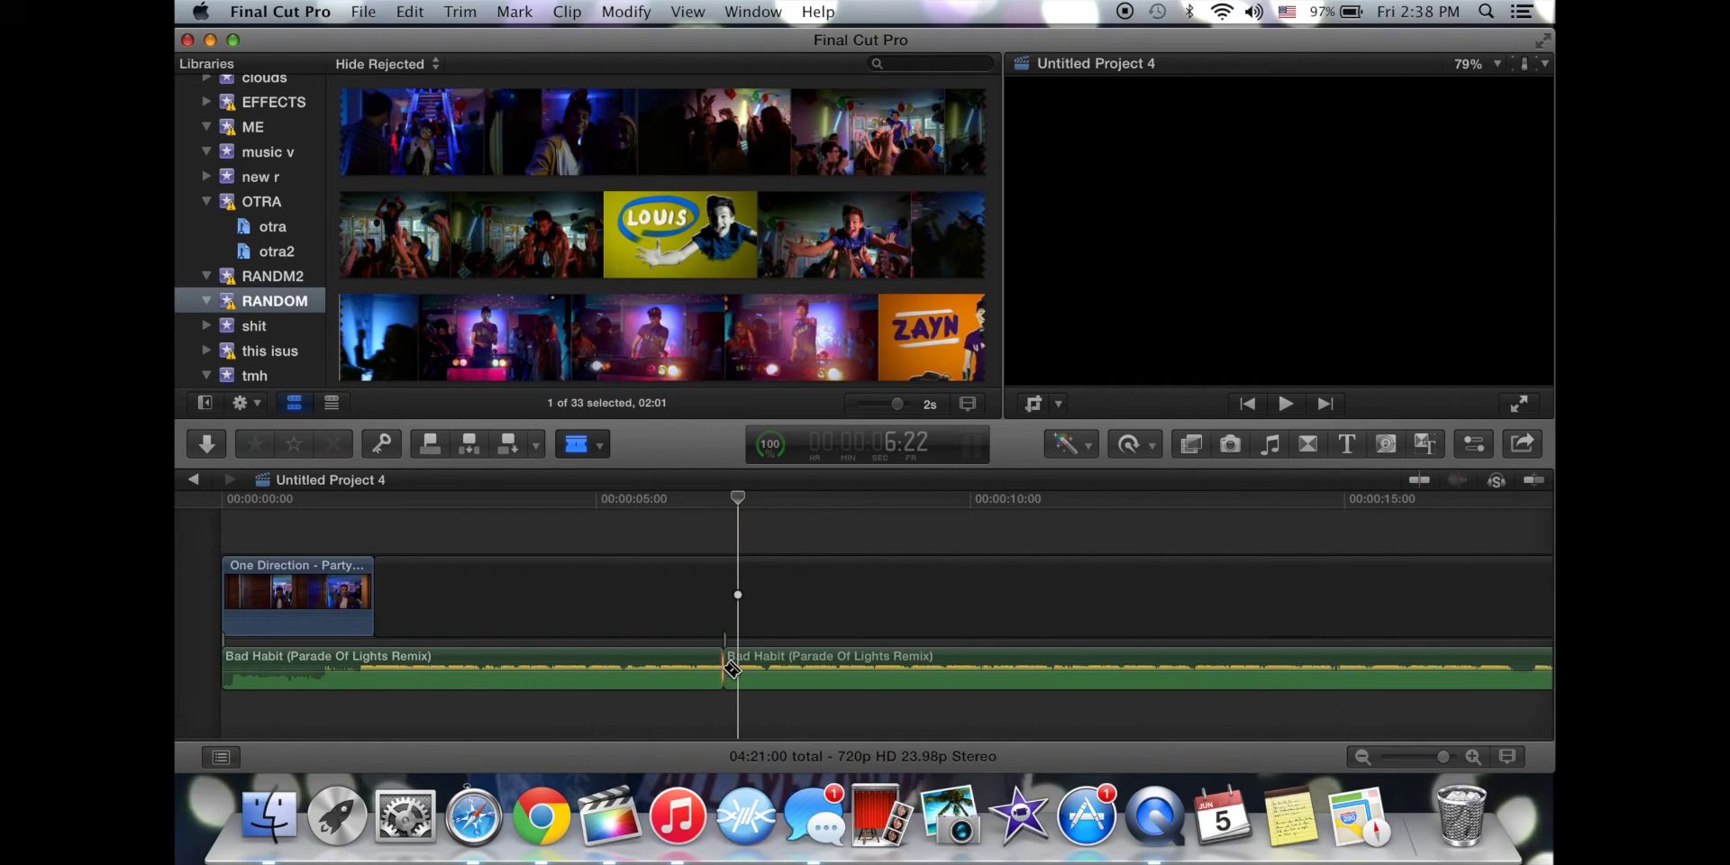
key("a")
left_click(757, 665)
key("Delete")
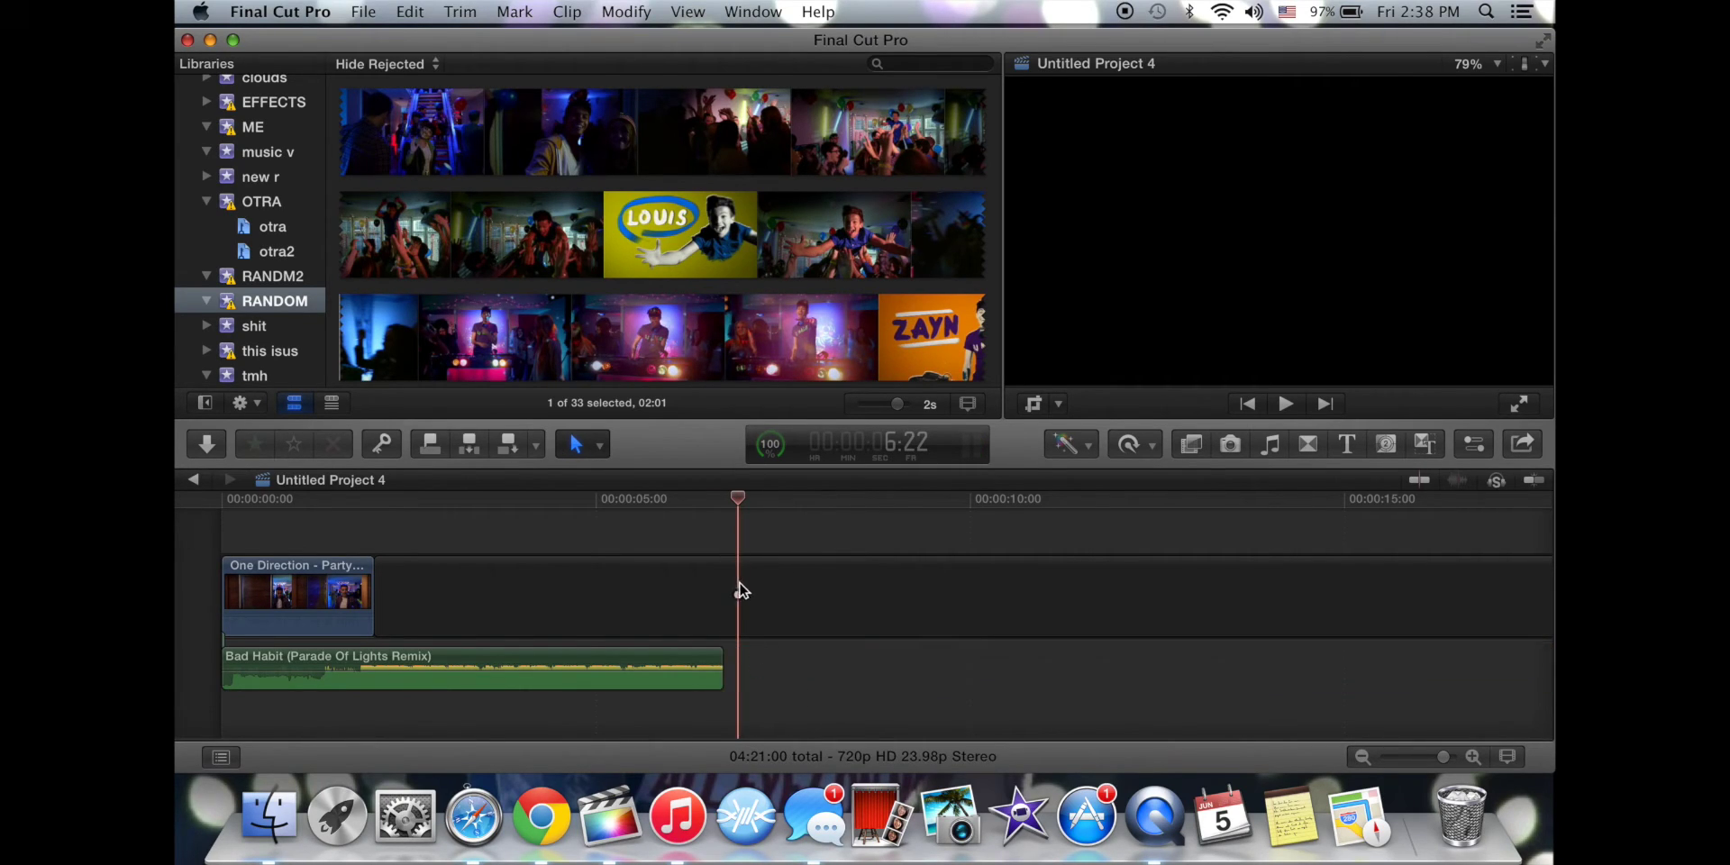
left_click(827, 611)
key("Delete")
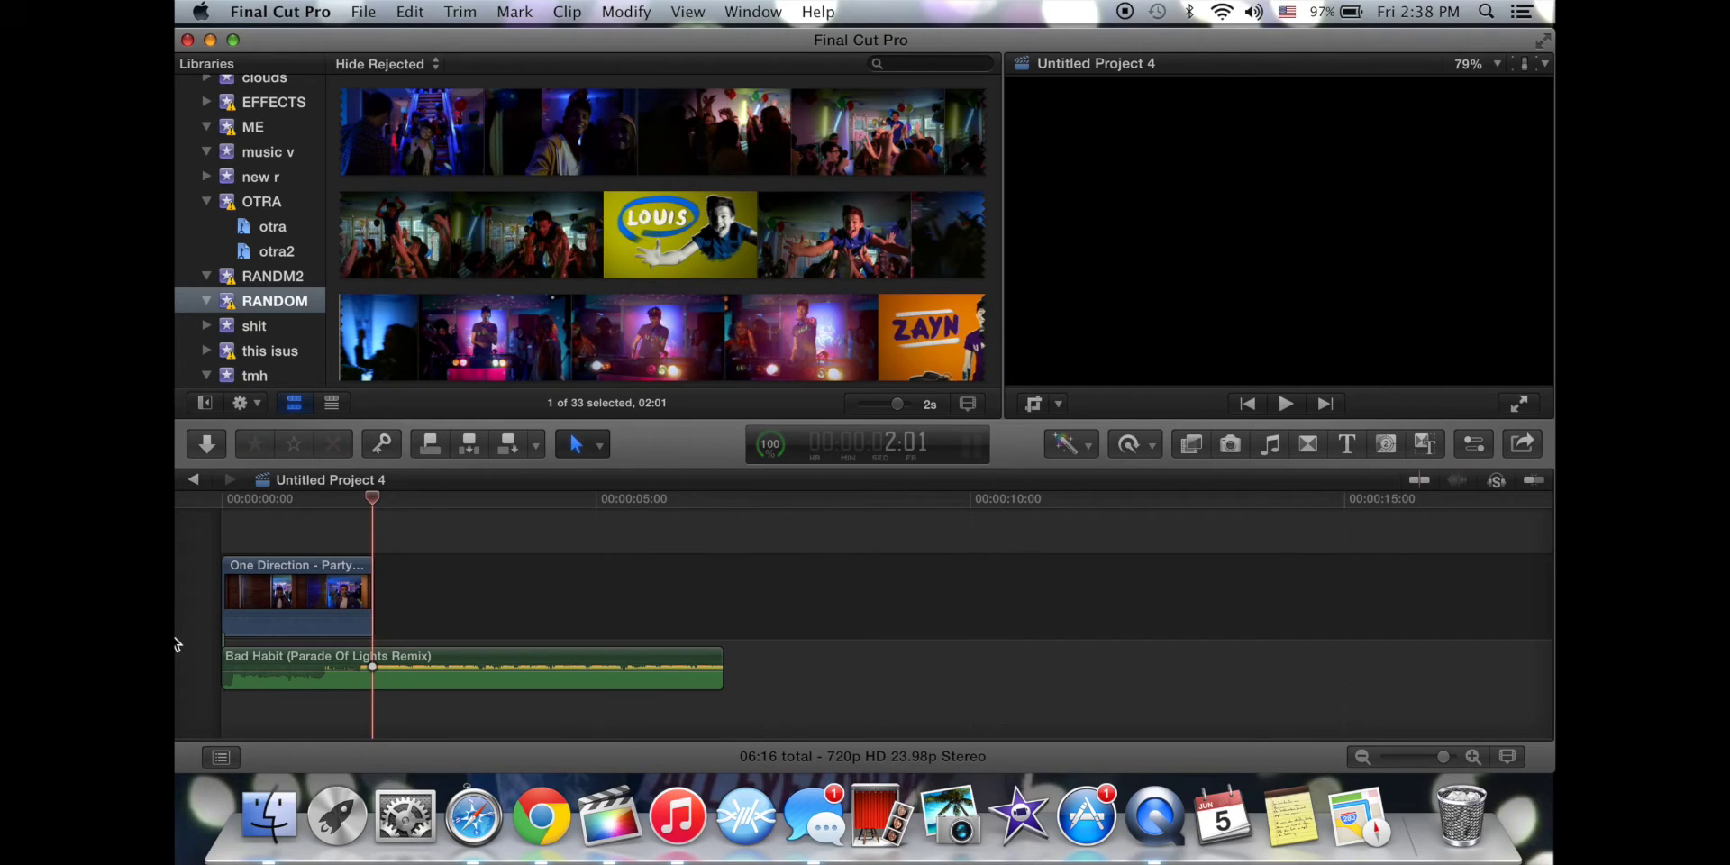
Trim the audio's end edge so the project totals 06:14, then play it back.
key("Home")
key("space")
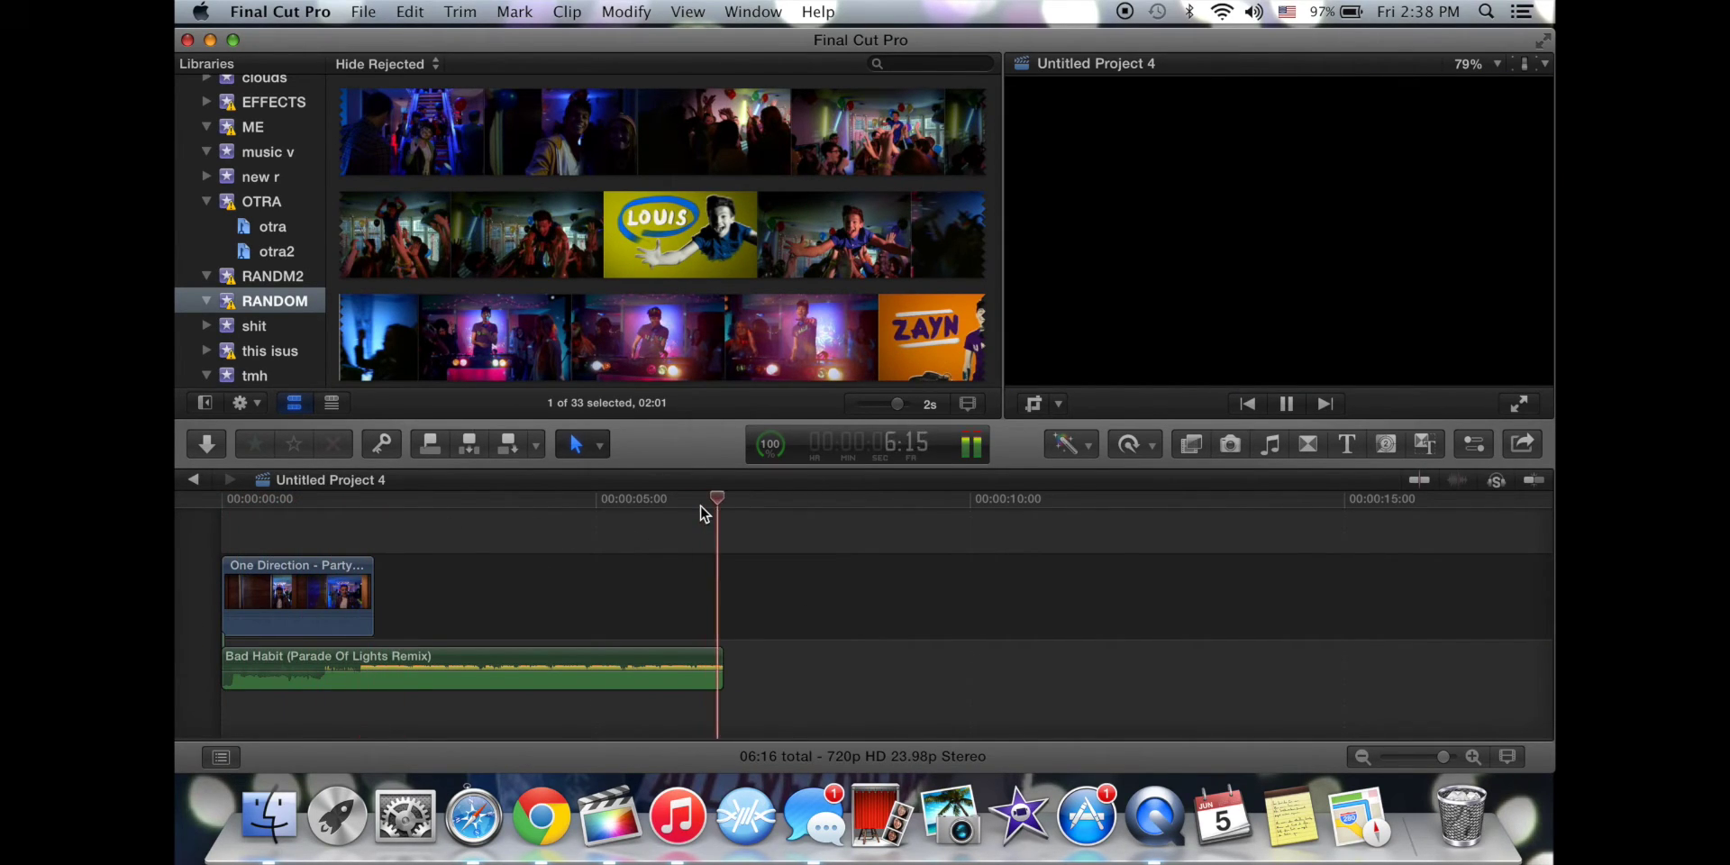
key("space")
key("Home")
left_click_drag(722, 647, 713, 651)
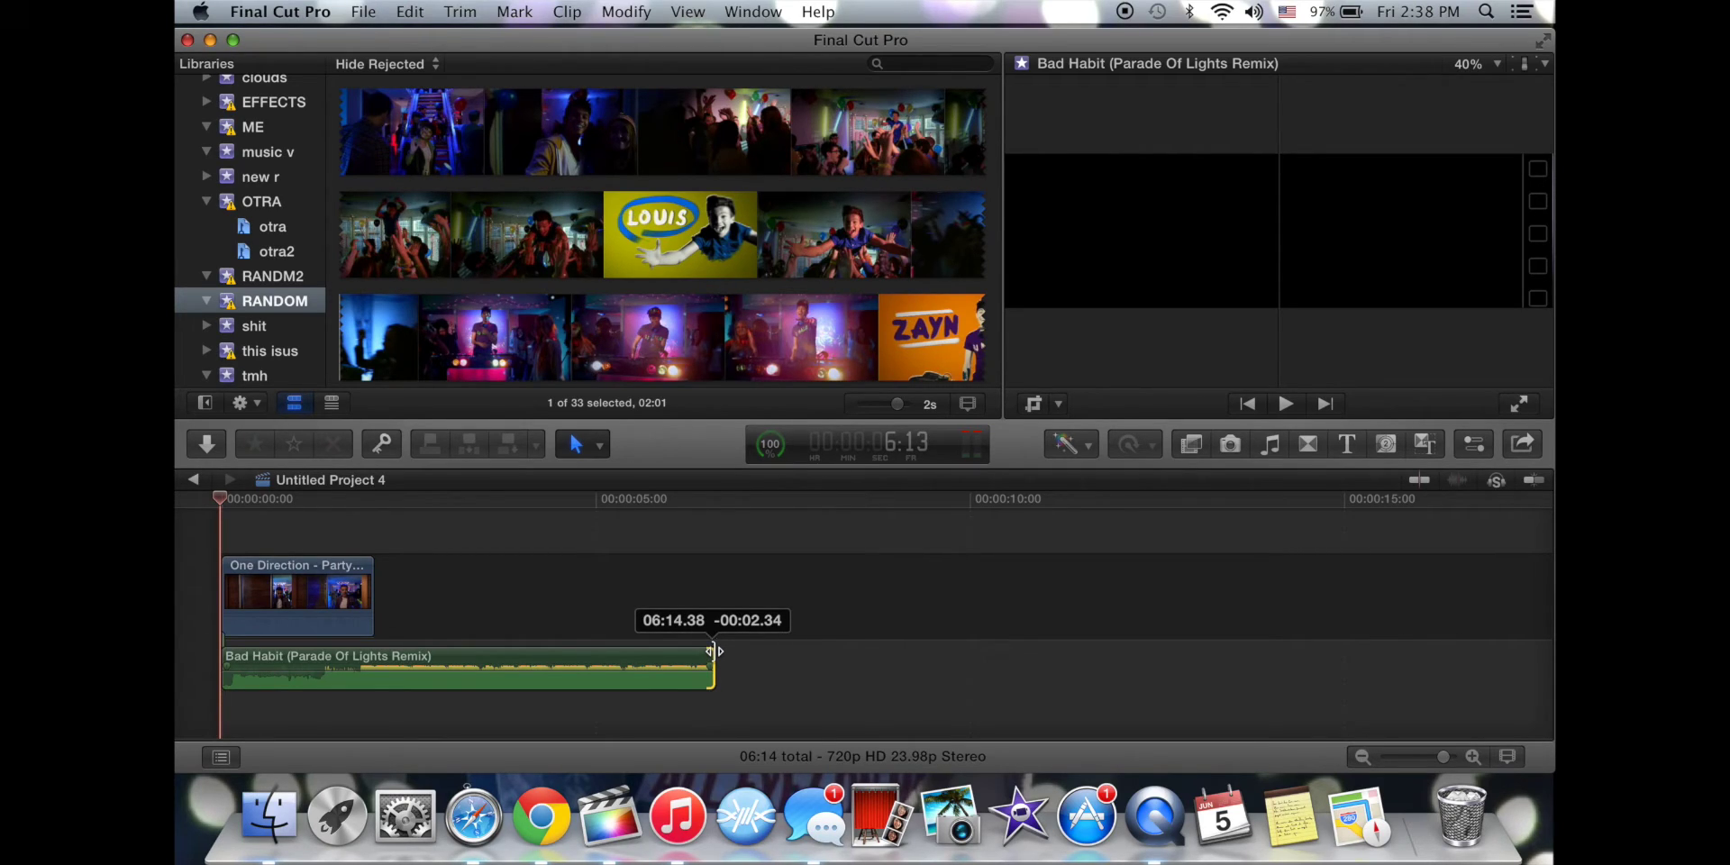
left_click_drag(713, 650, 713, 652)
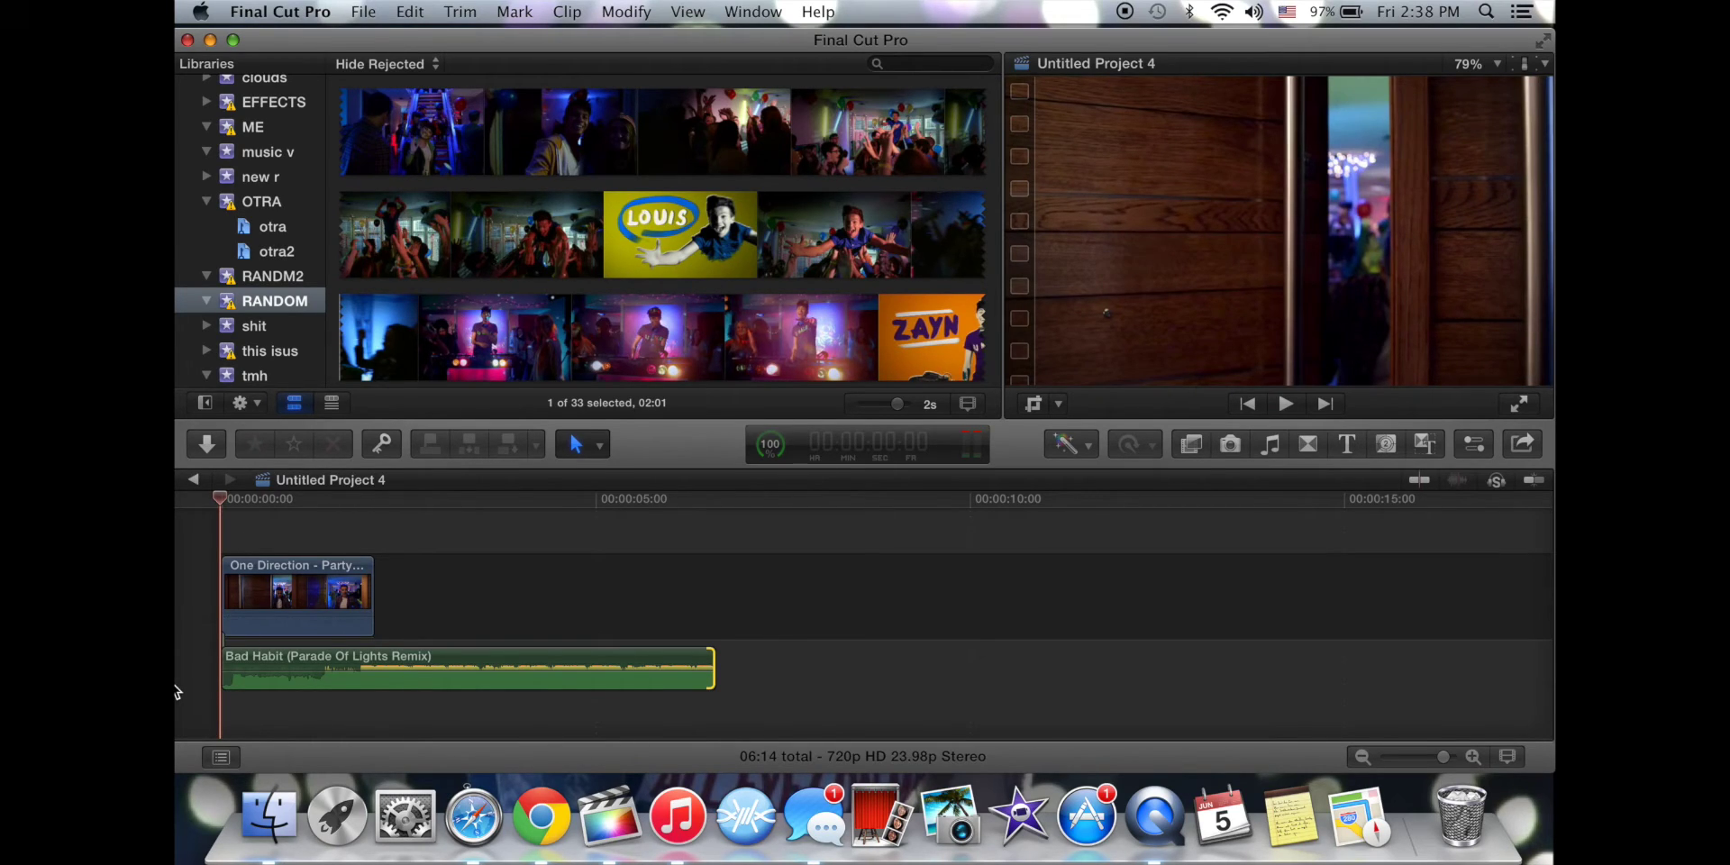
key("space")
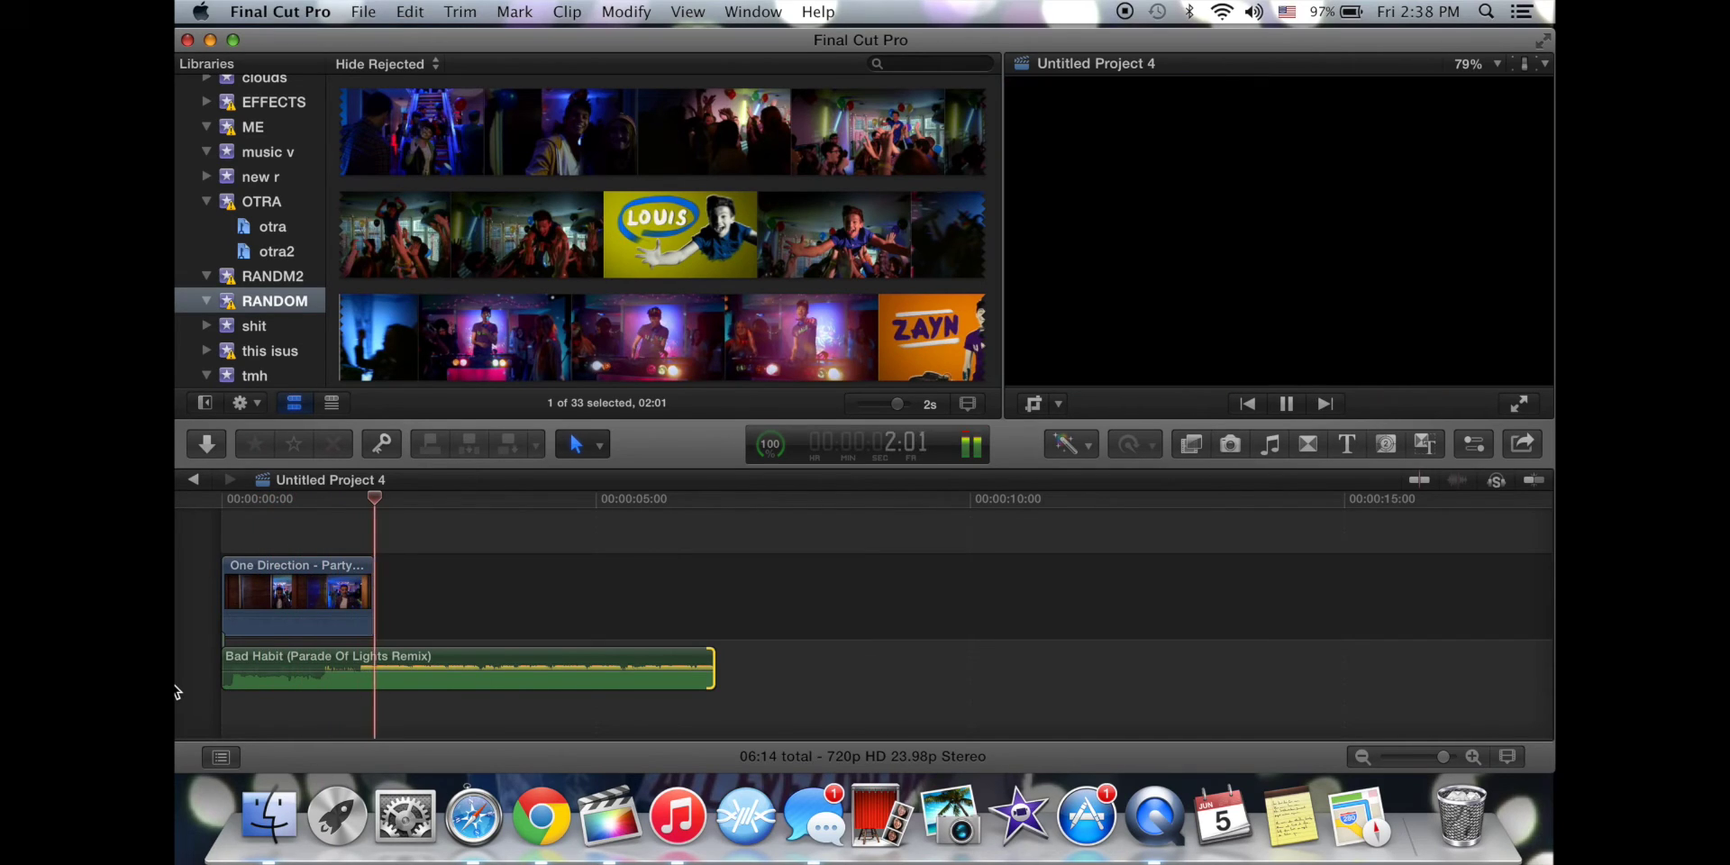
key("space")
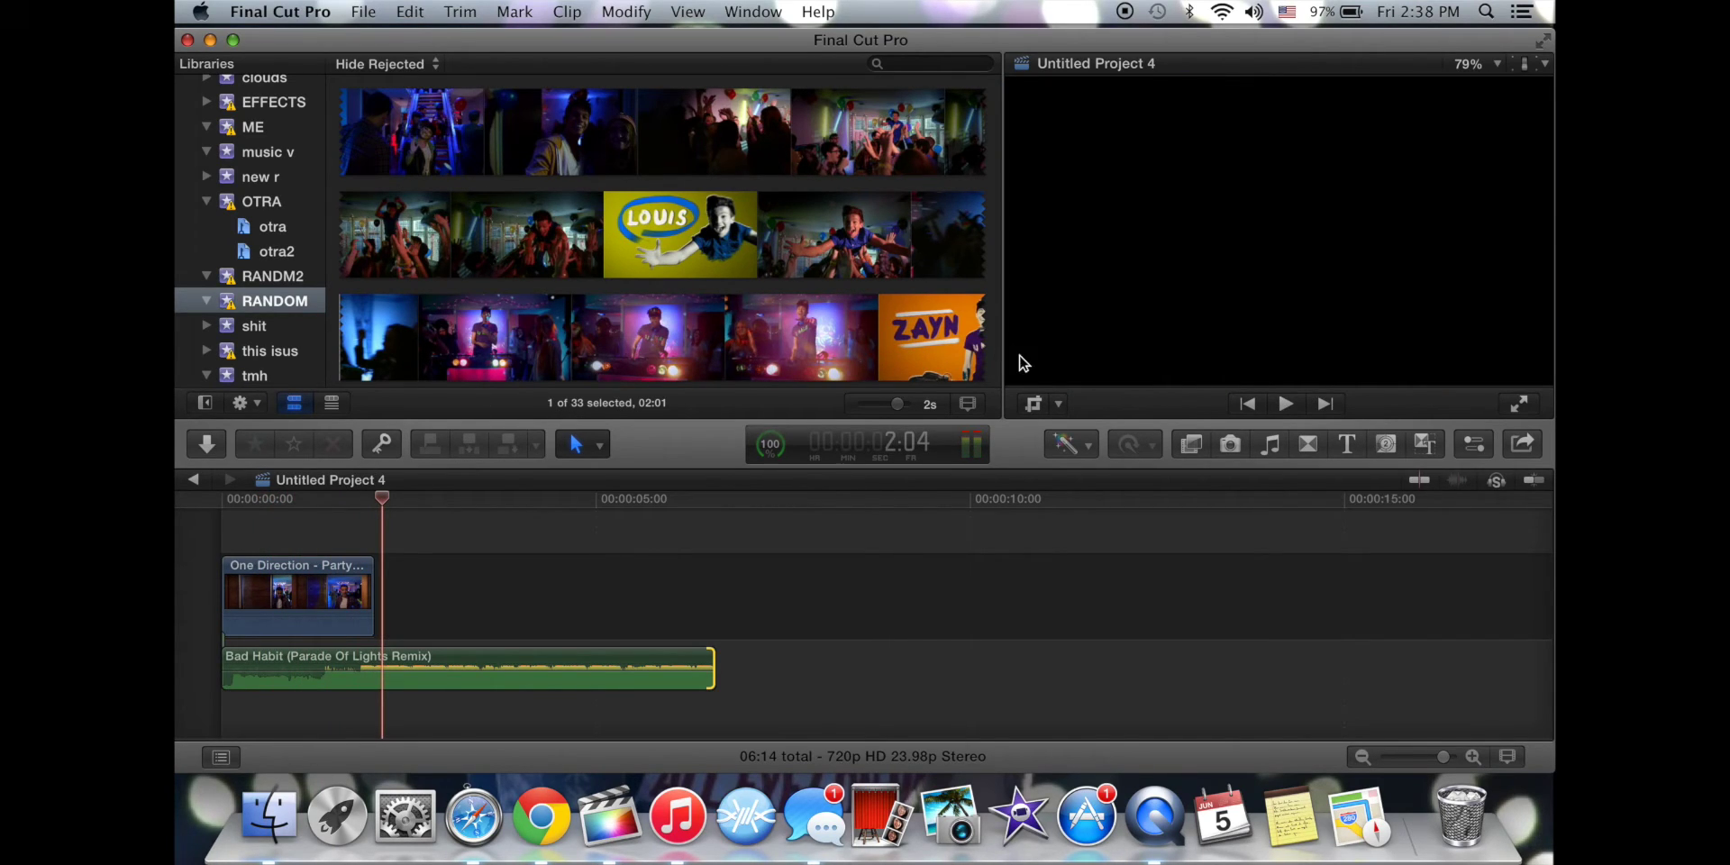
Open the Transitions browser, scroll through its thumbnails, and preview the project from the start.
left_click(1307, 444)
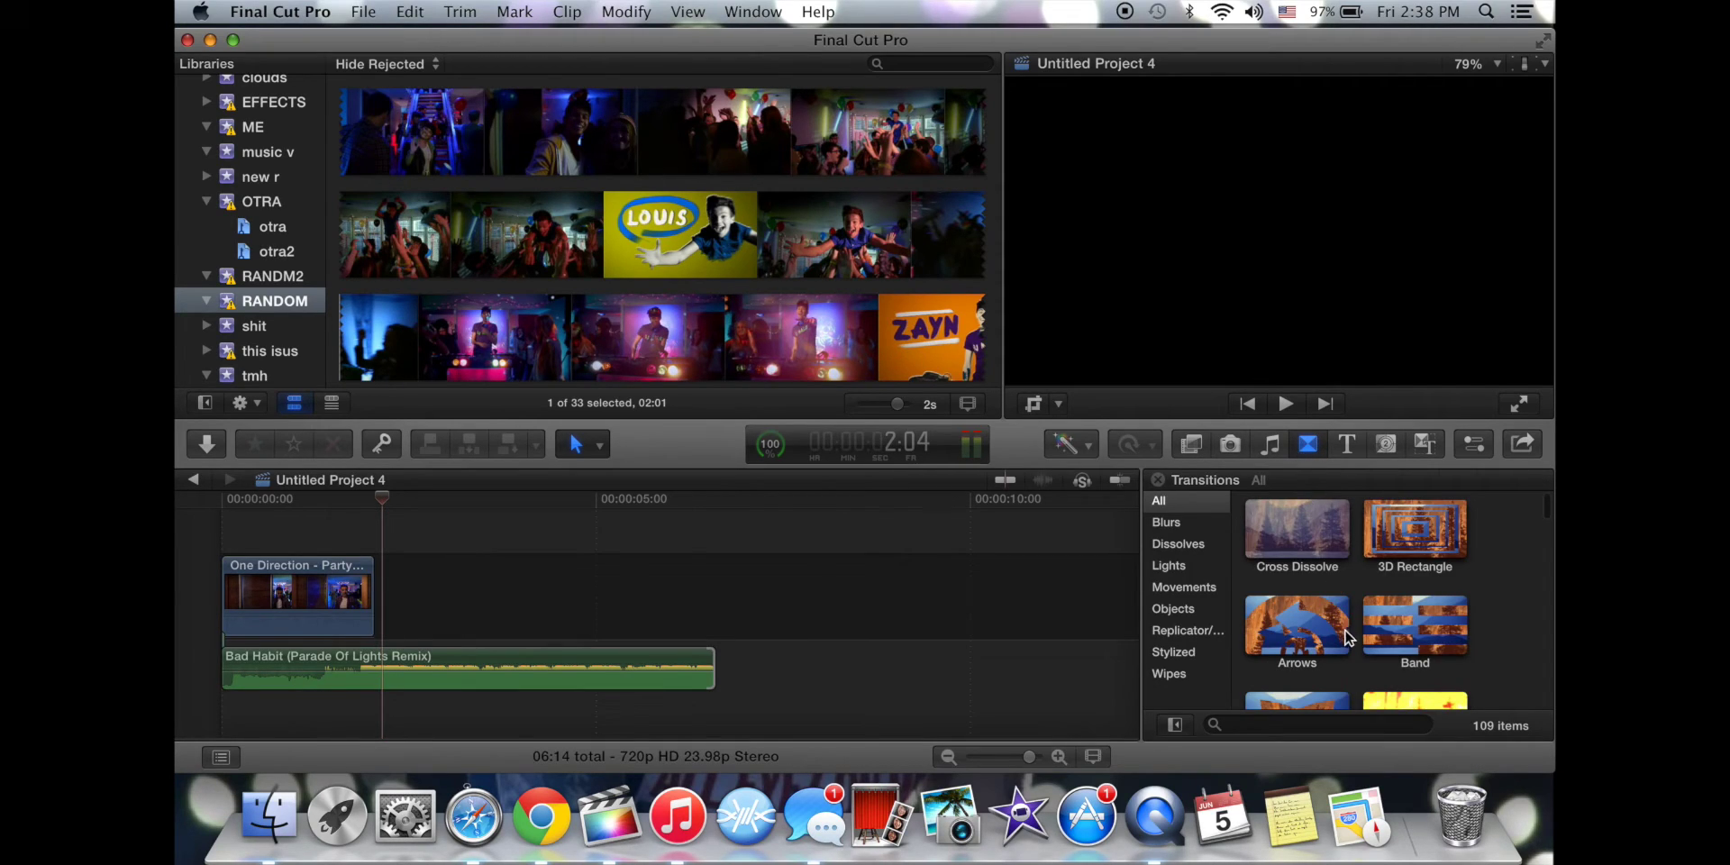
scroll(1348, 637, "down", 5)
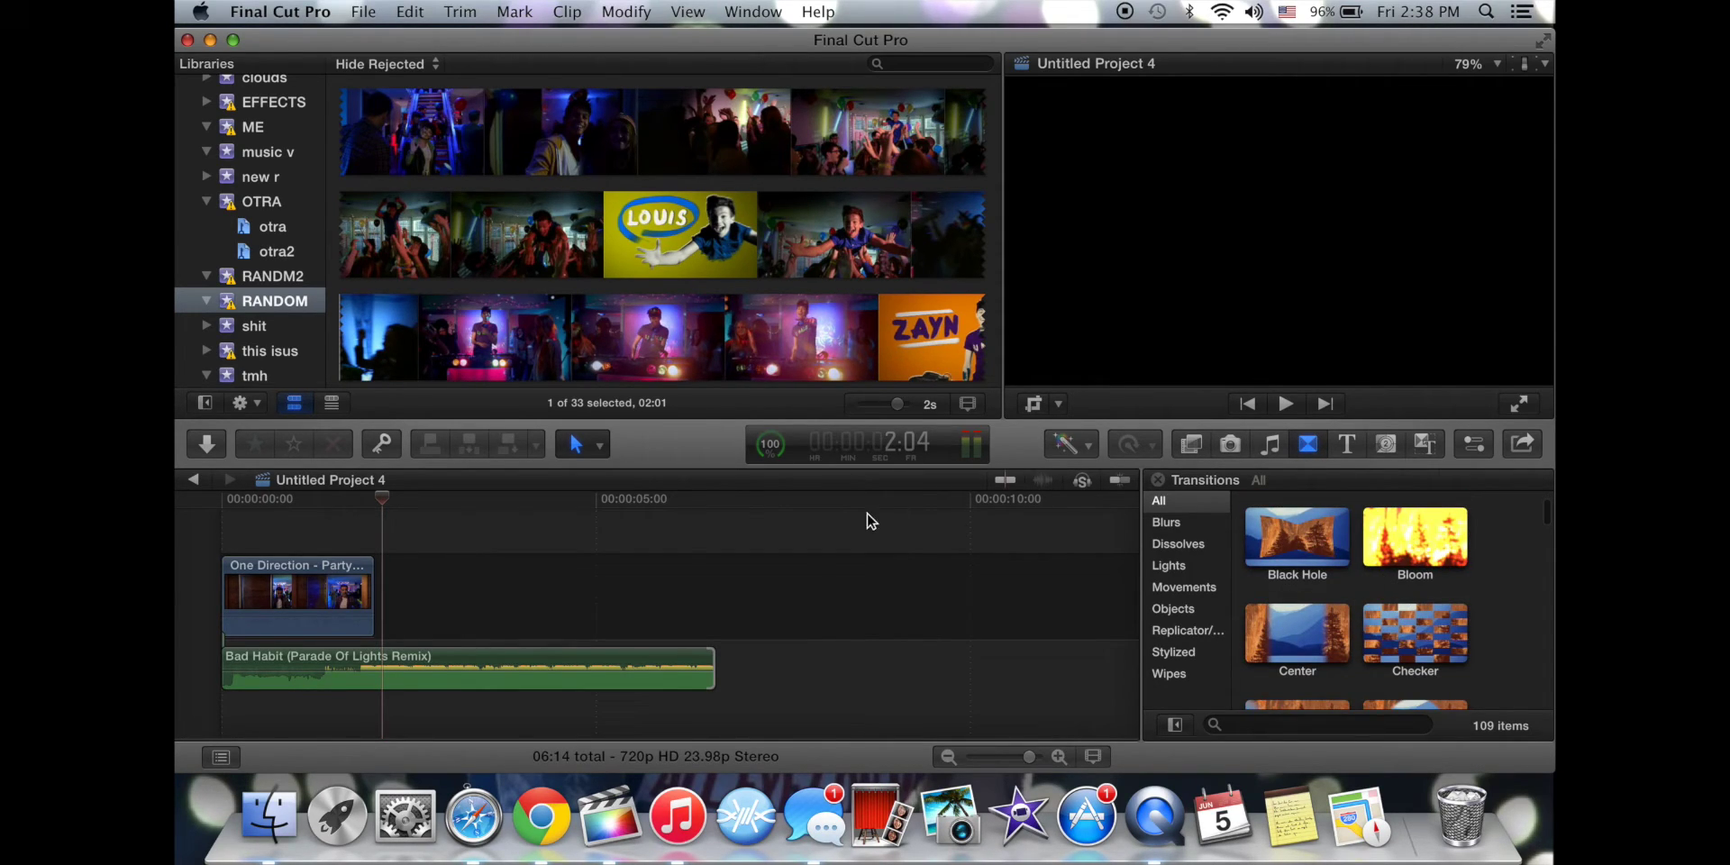
scroll(1242, 630, "down", 3)
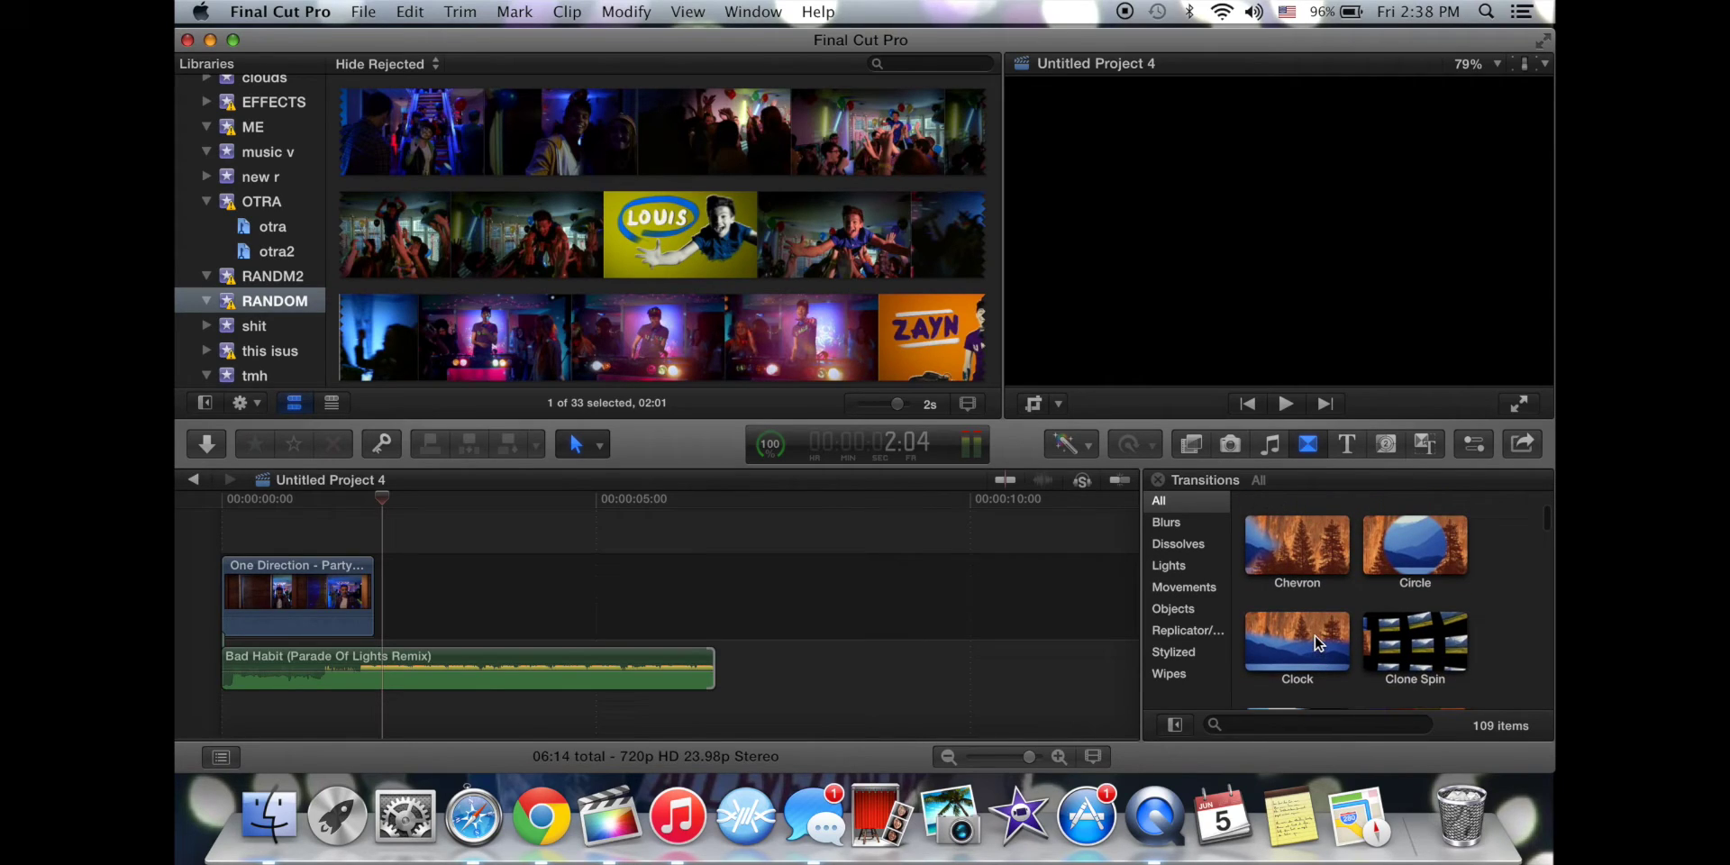
left_click(206, 599)
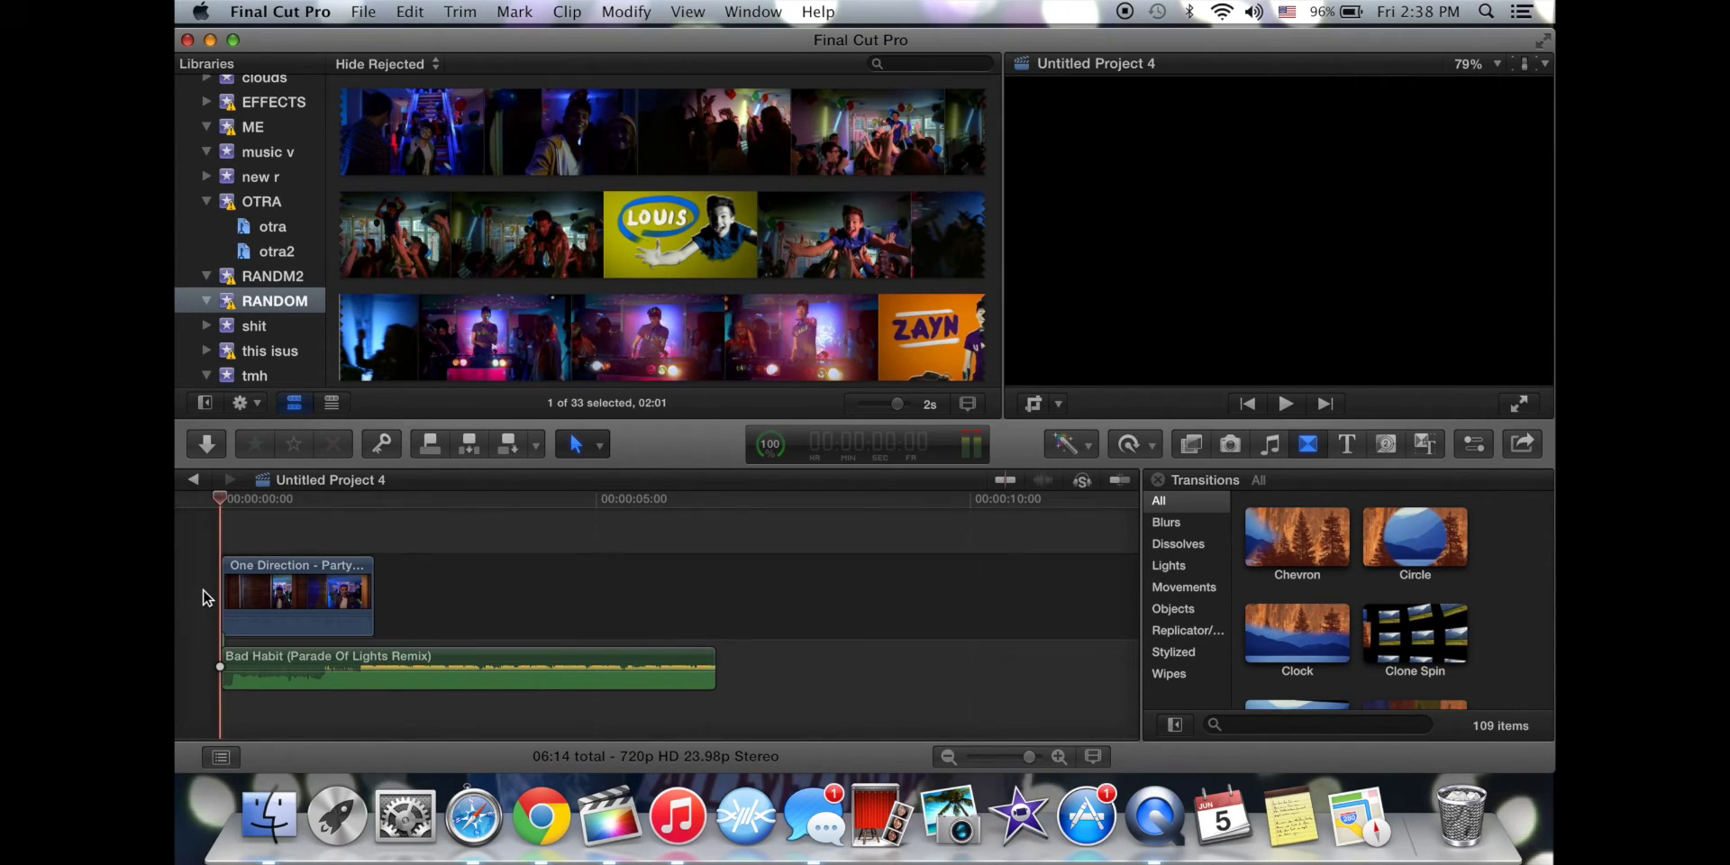
key("space")
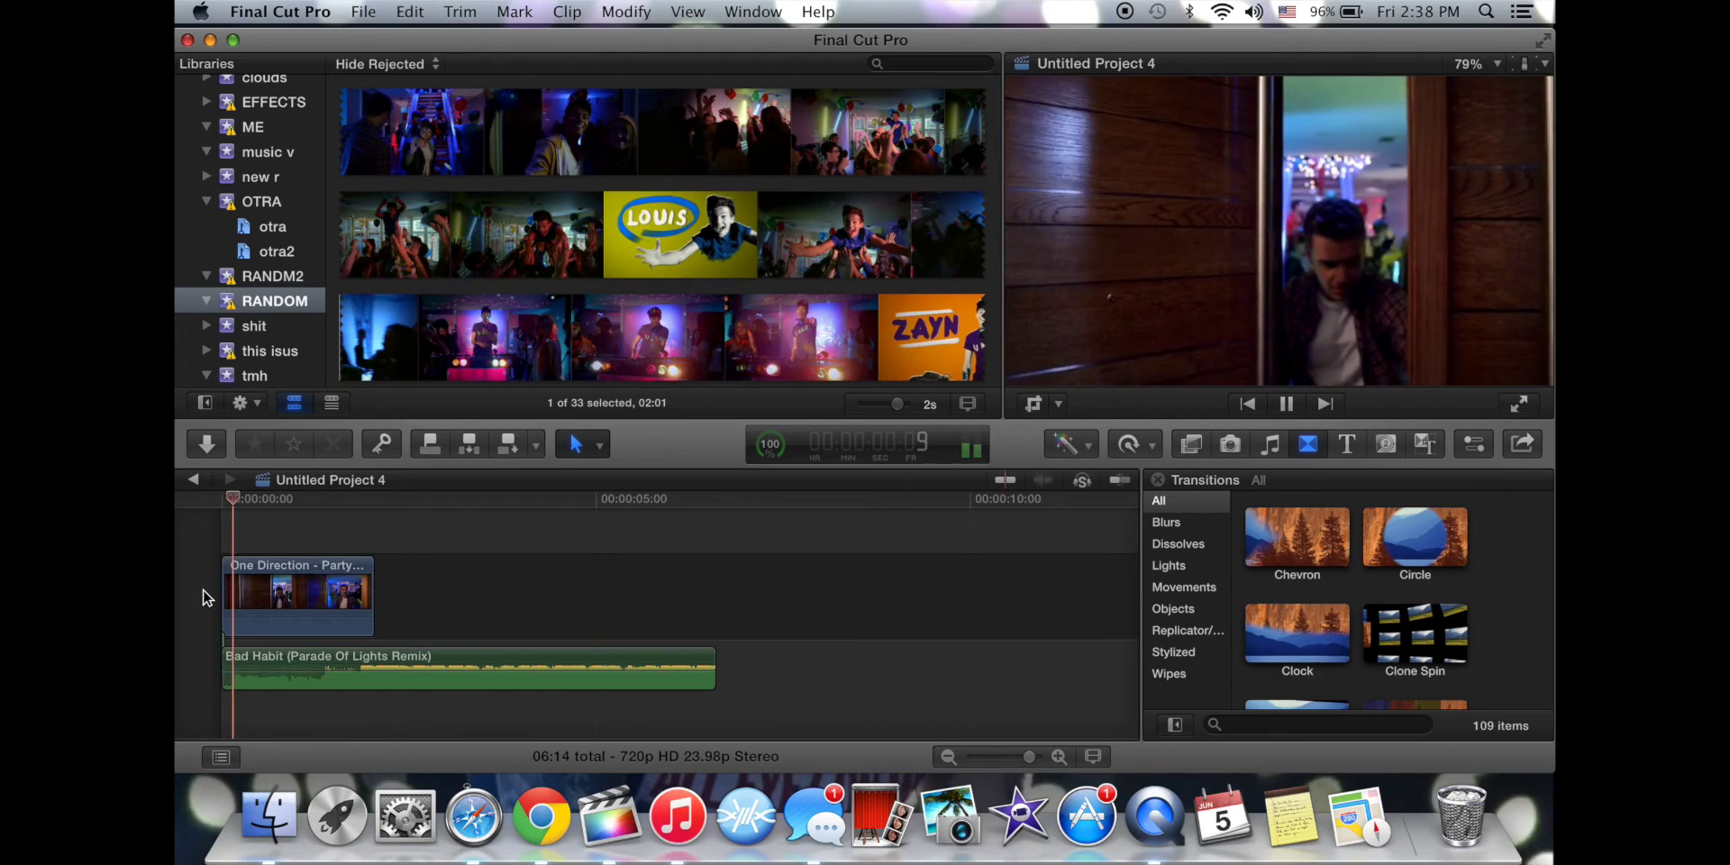
key("space")
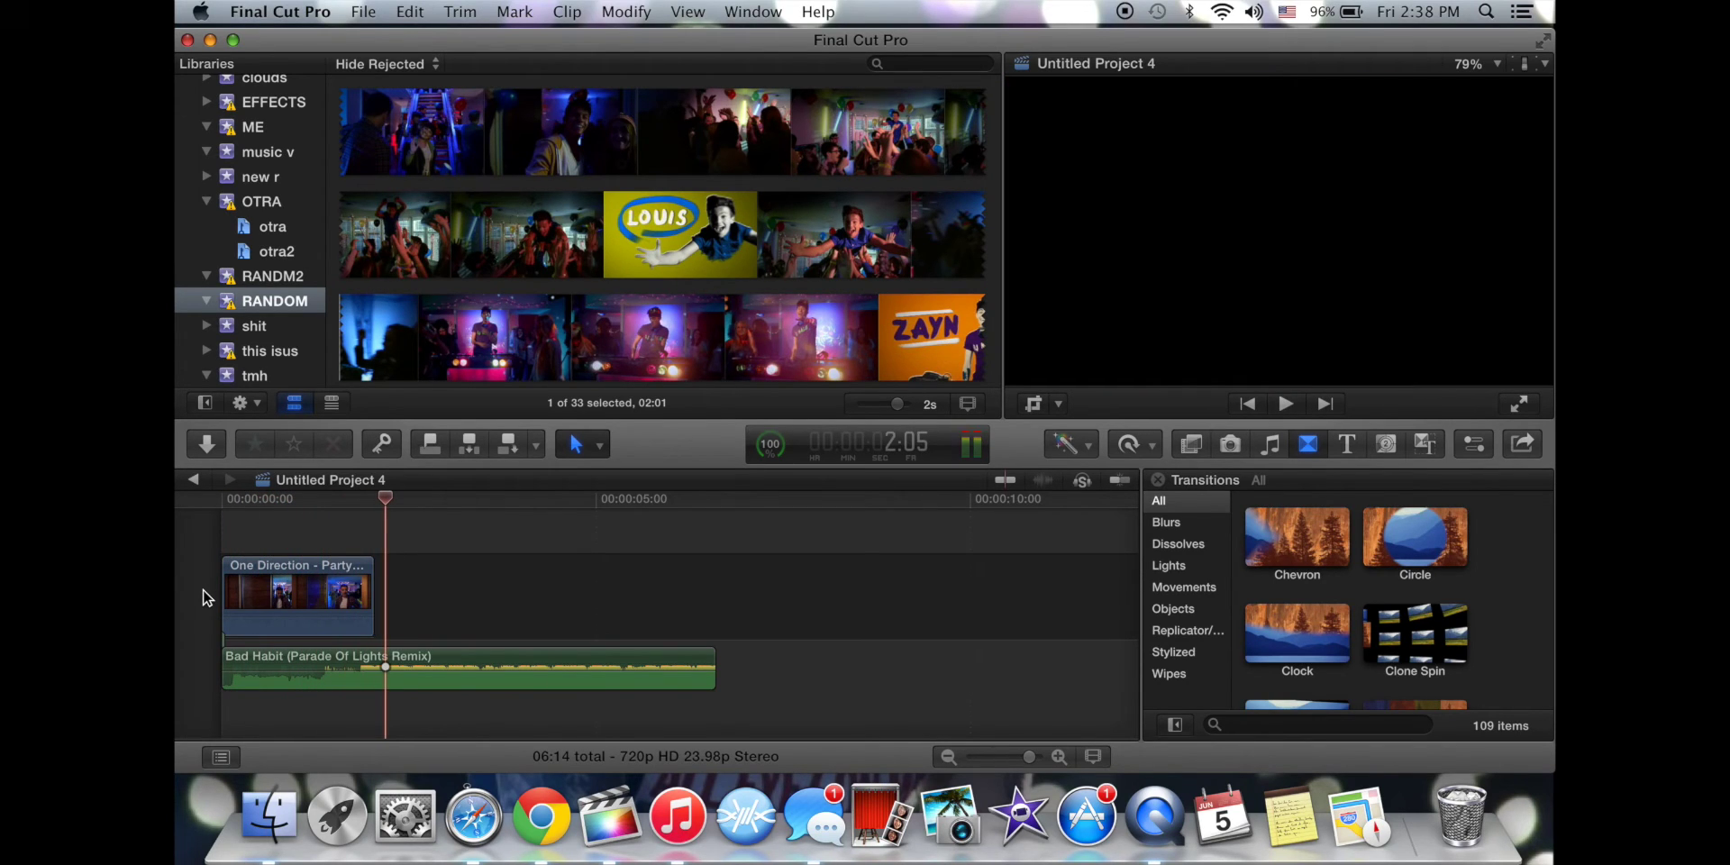
Preview the Party Of The Year-HD source clip and add a range of it after the first clip.
scroll(710, 179, "up", 5)
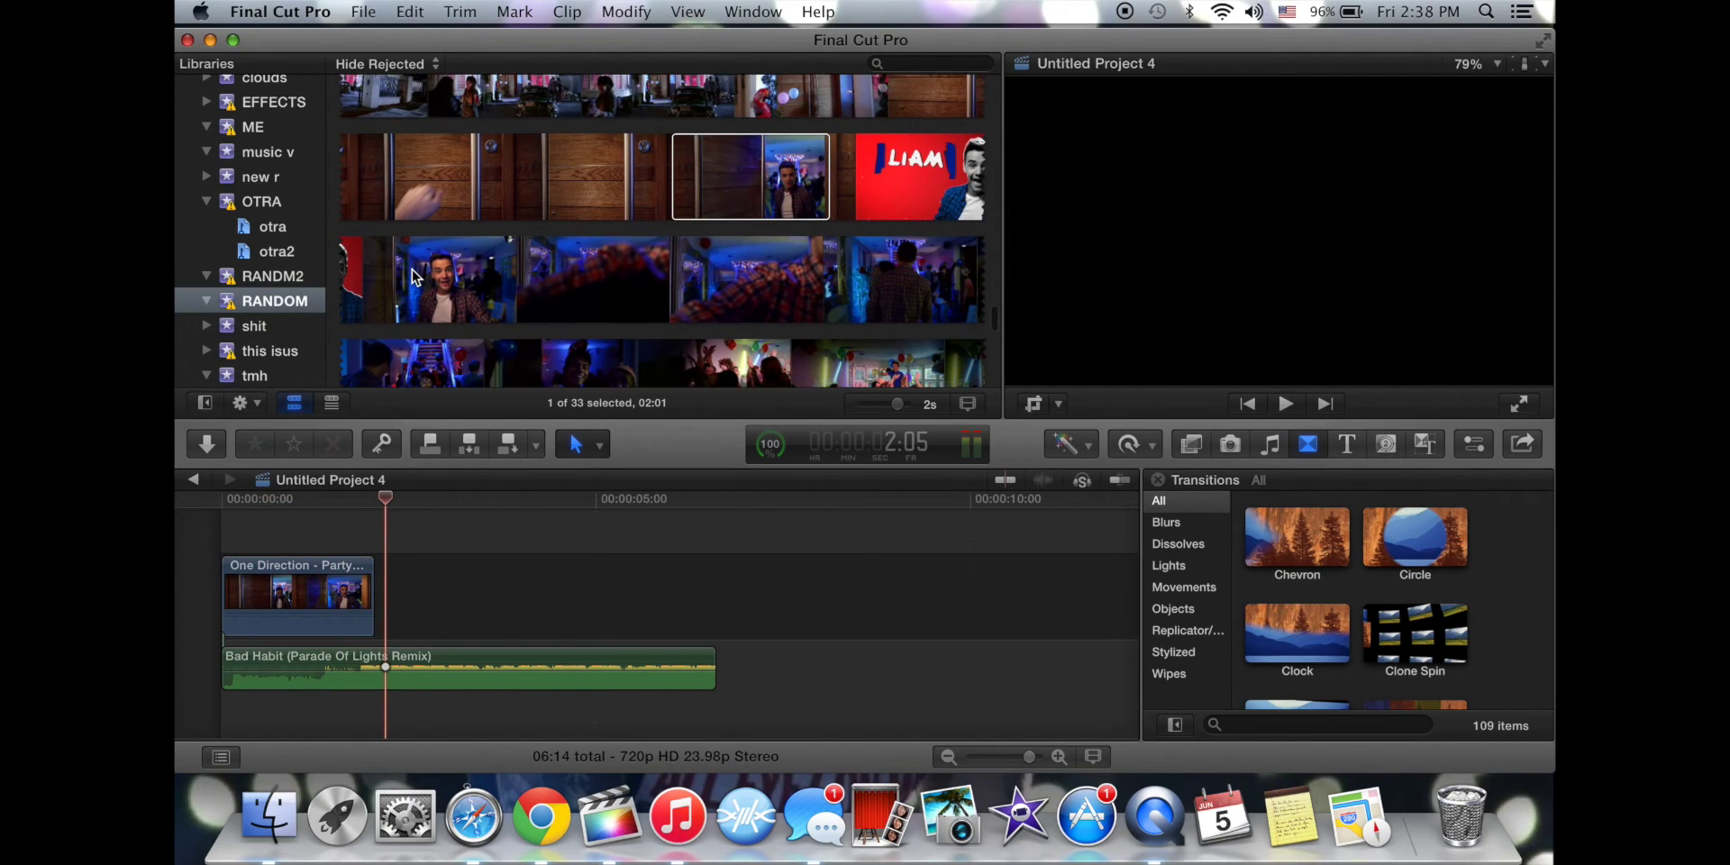
key("space")
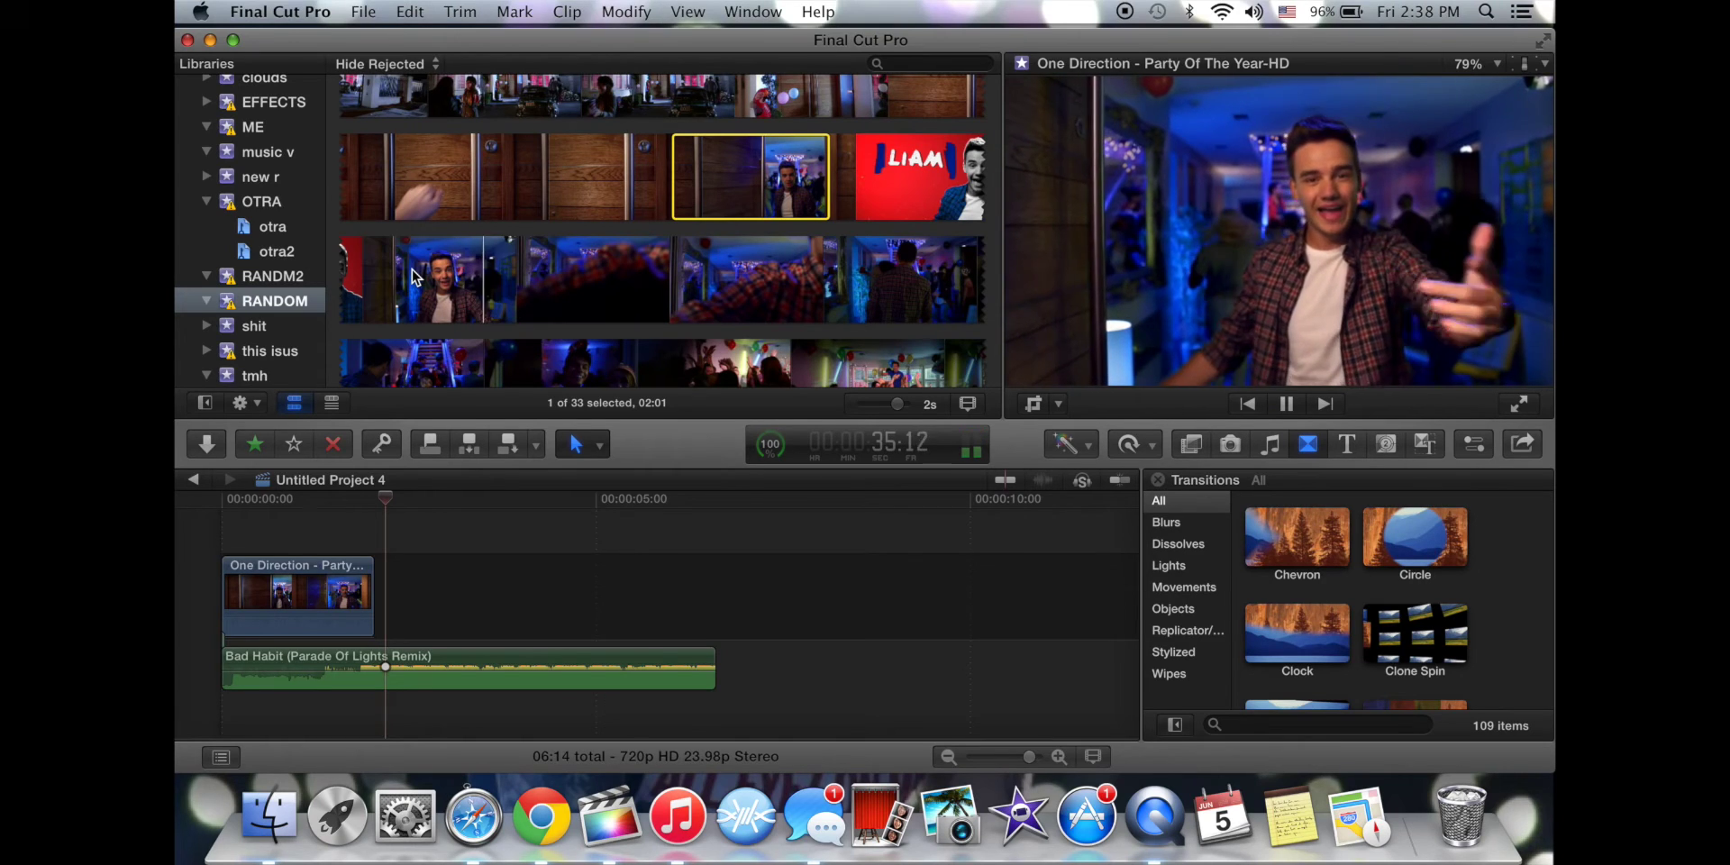
key("space")
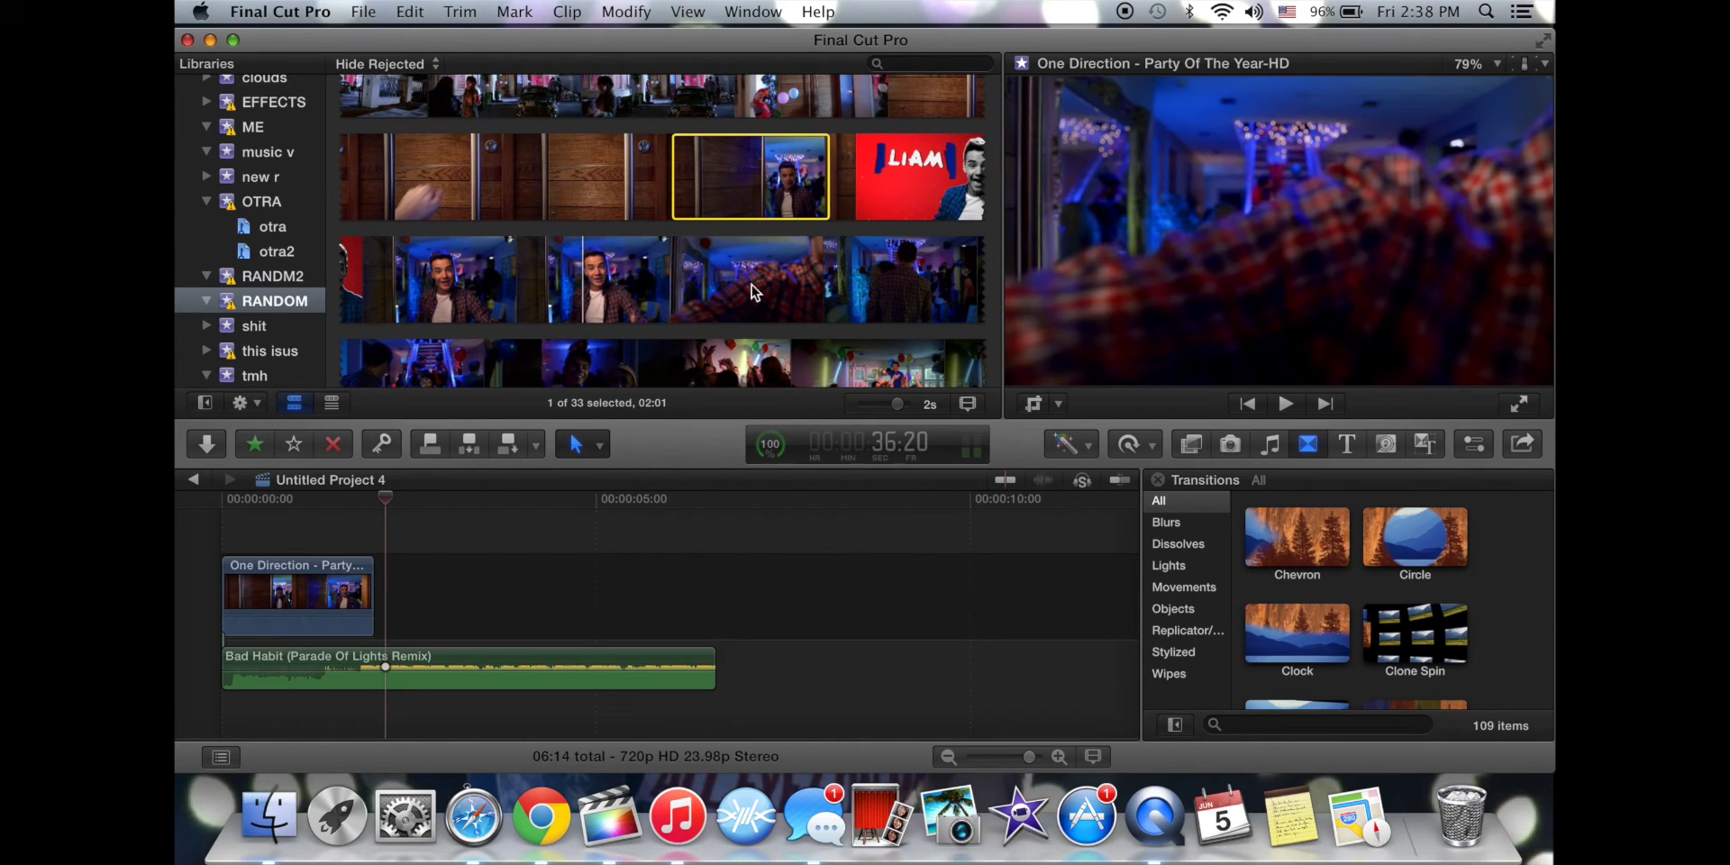
left_click(771, 290)
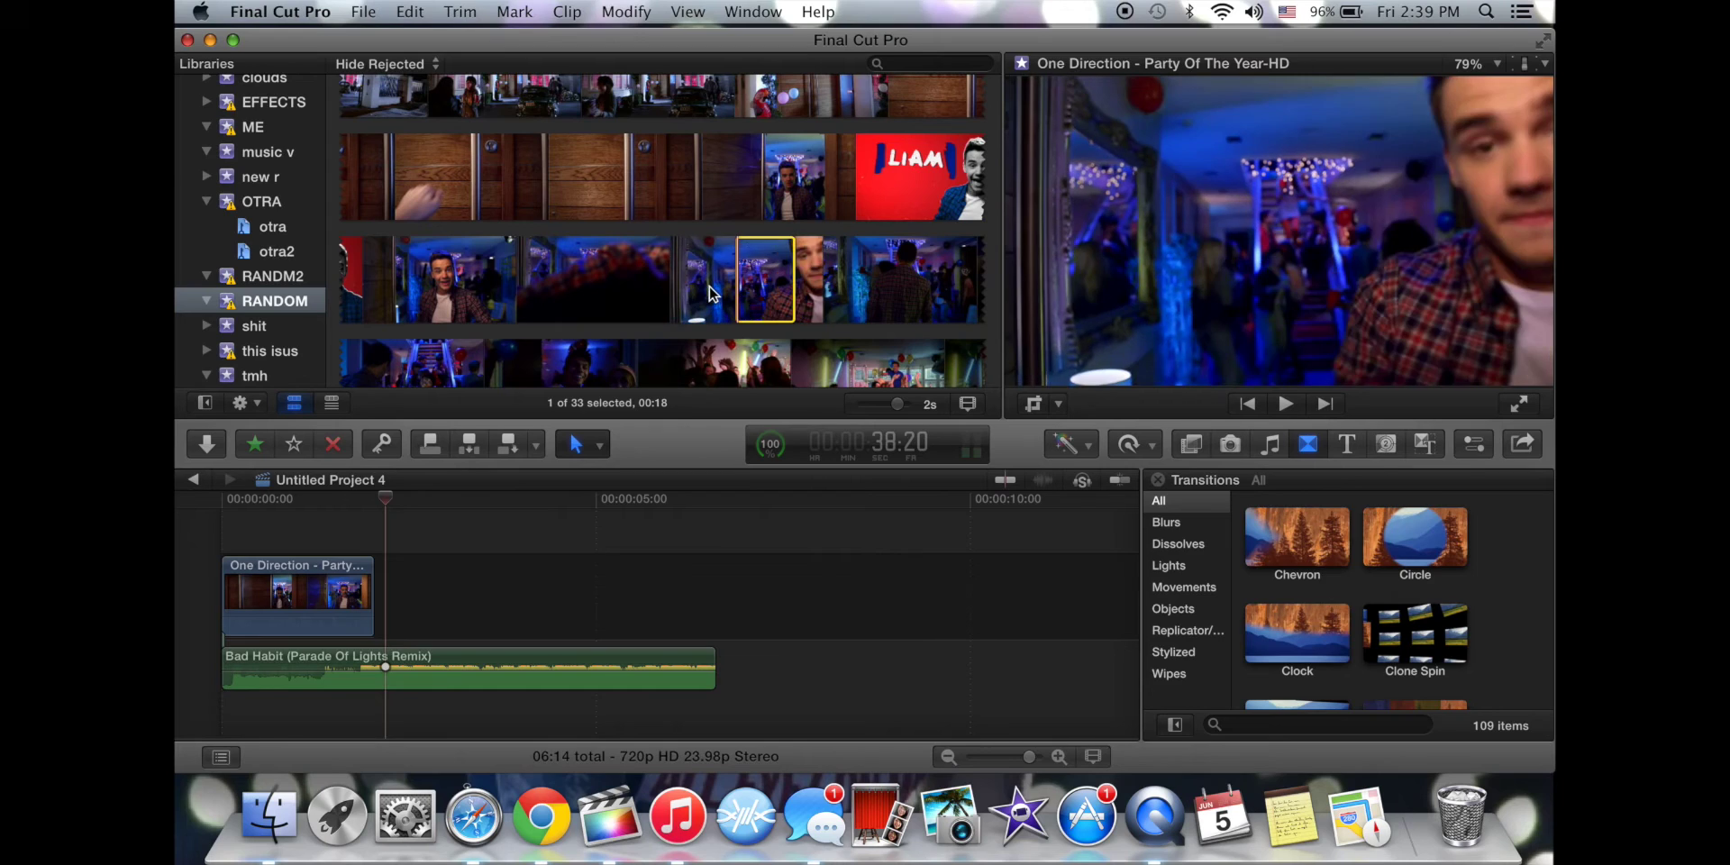
left_click_drag(709, 291, 405, 621)
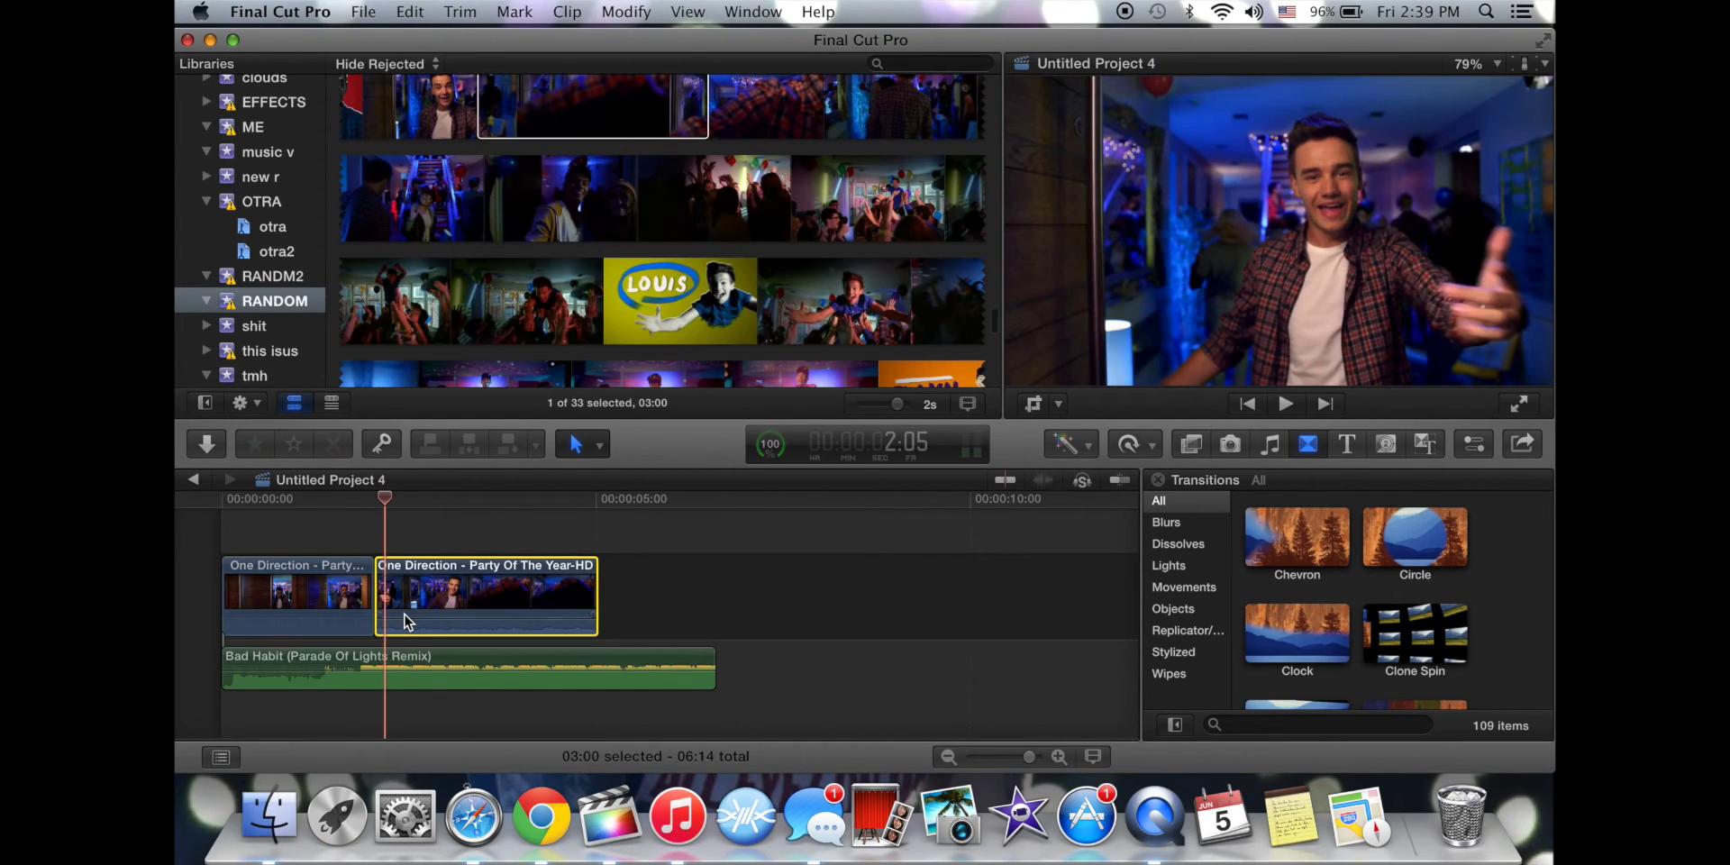
Play the edit from the start and drag the cut left to shorten the first clip.
left_click(212, 609)
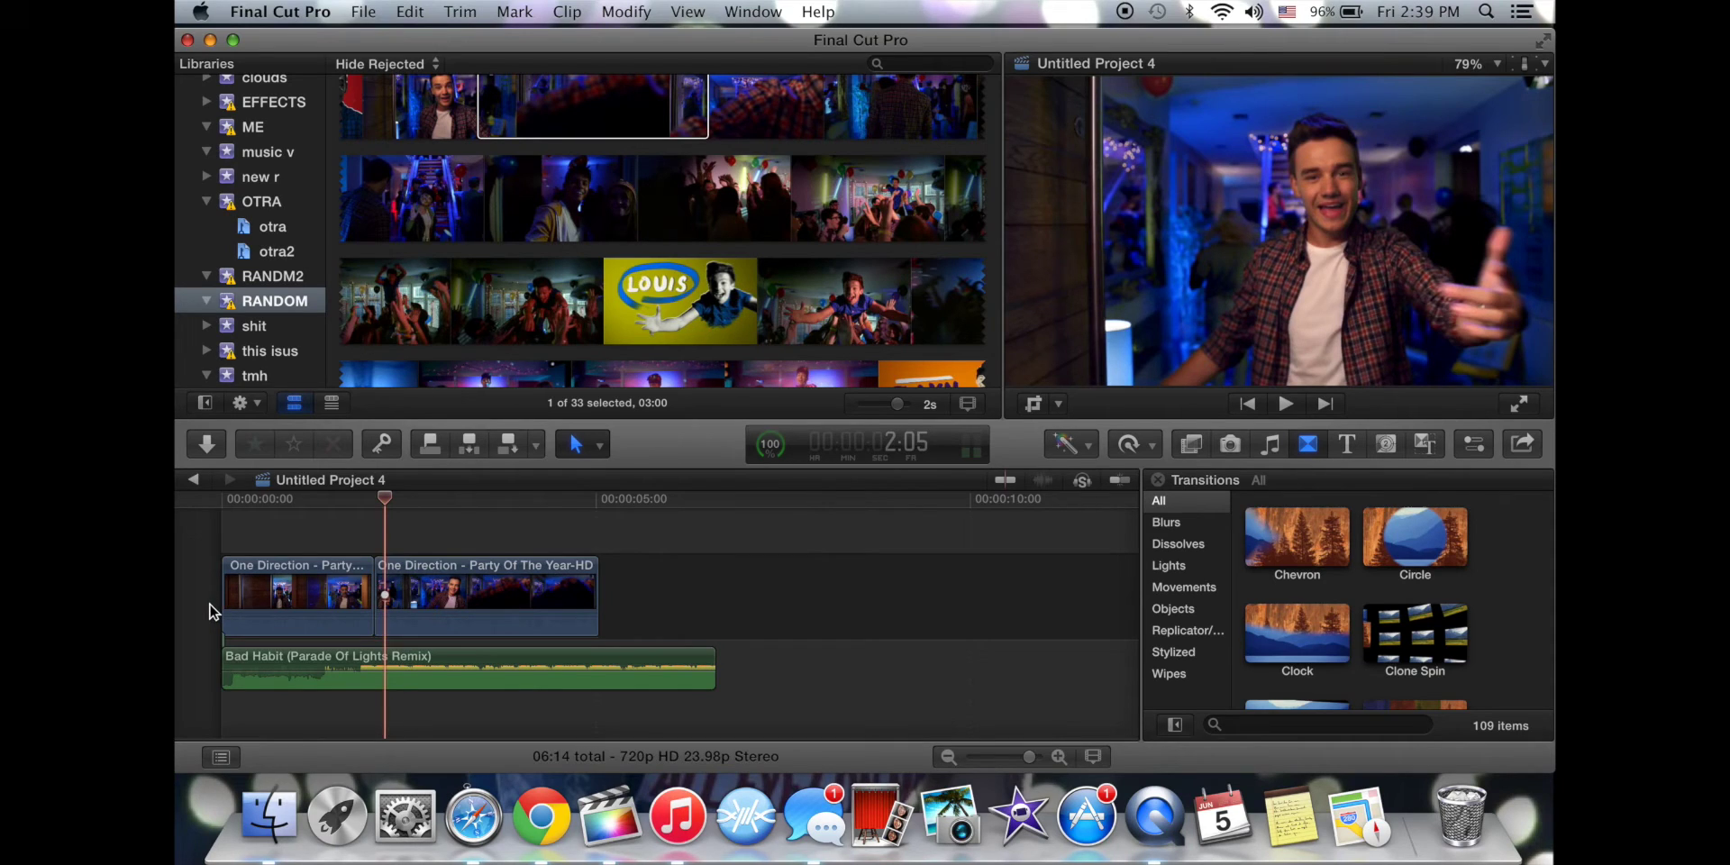
key("space")
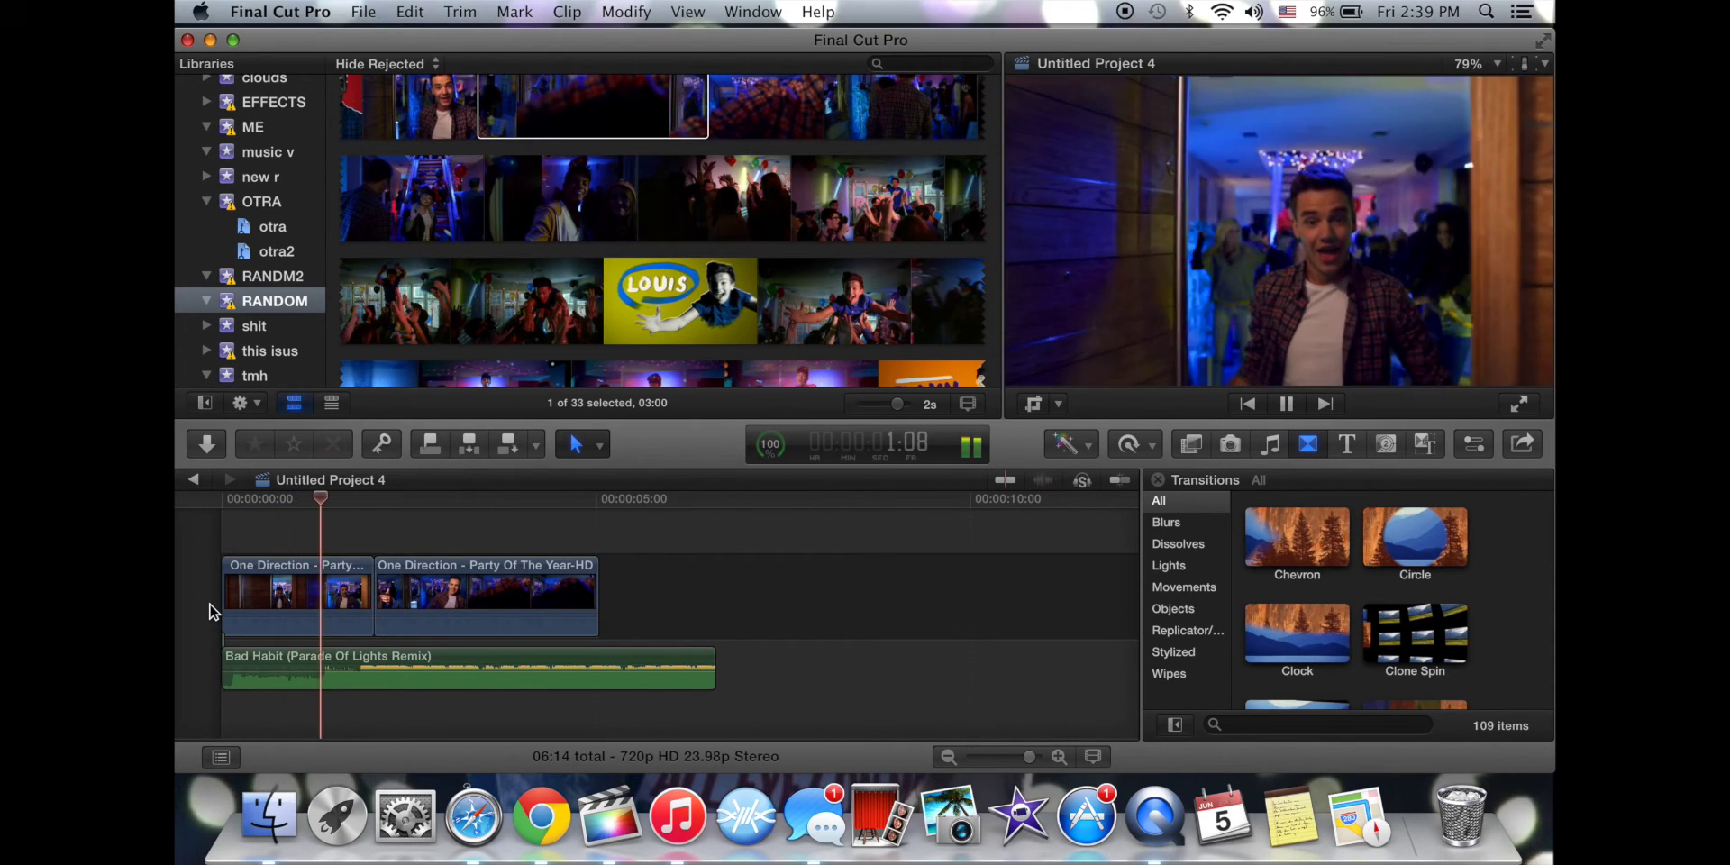
left_click_drag(365, 597, 417, 602)
Retime the first One Direction clip to a custom 150% rate and play it back.
left_click(372, 590)
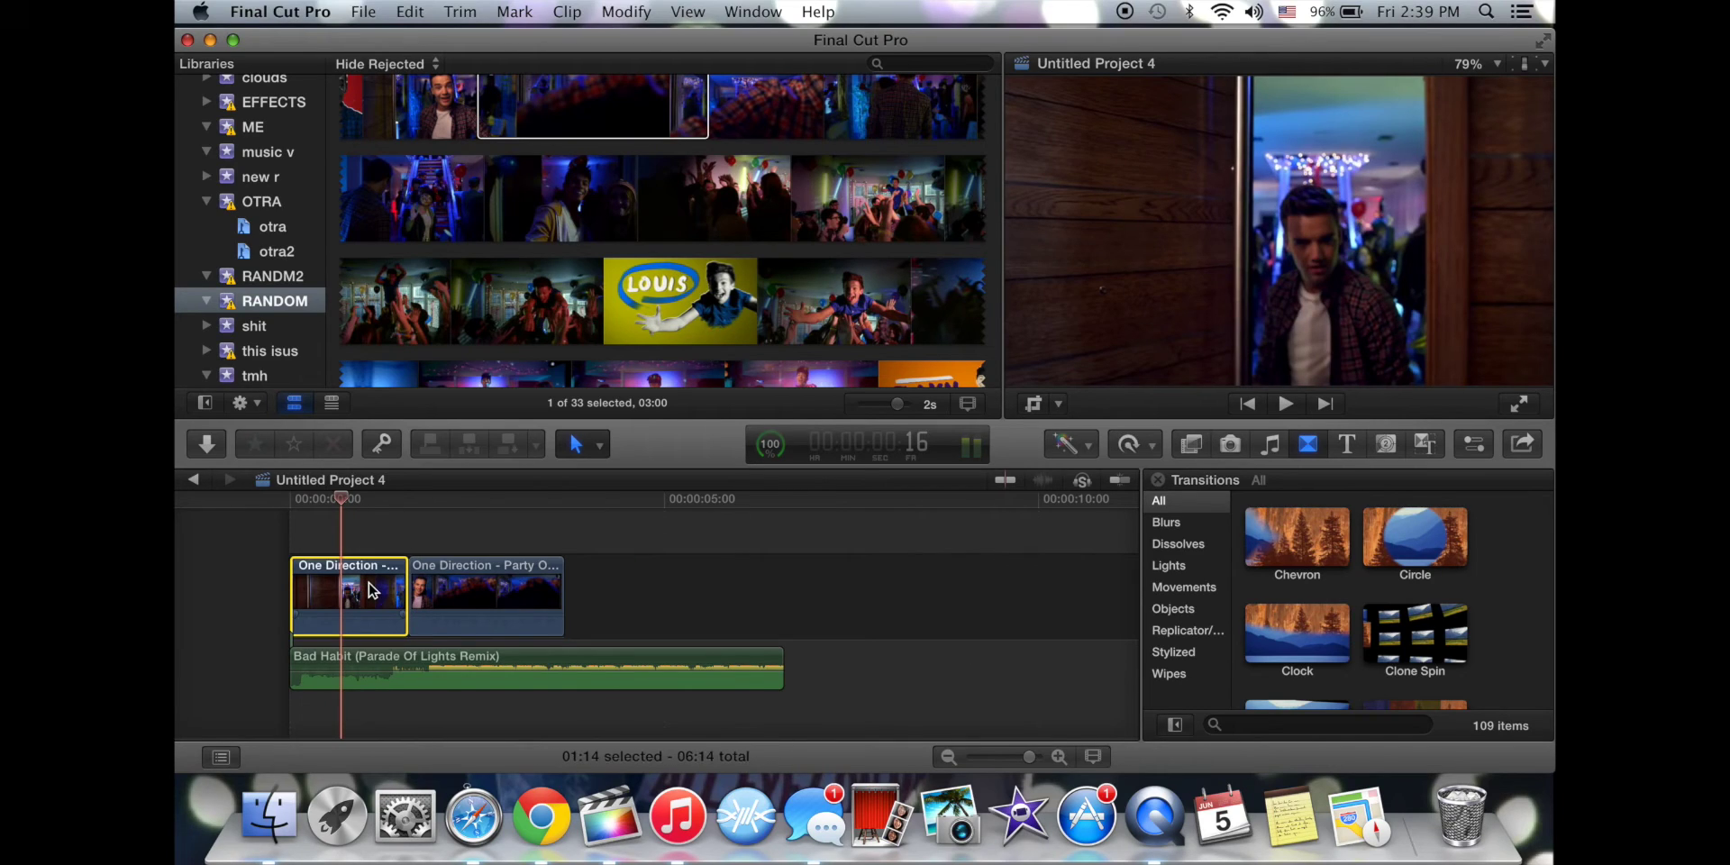
left_click(366, 501)
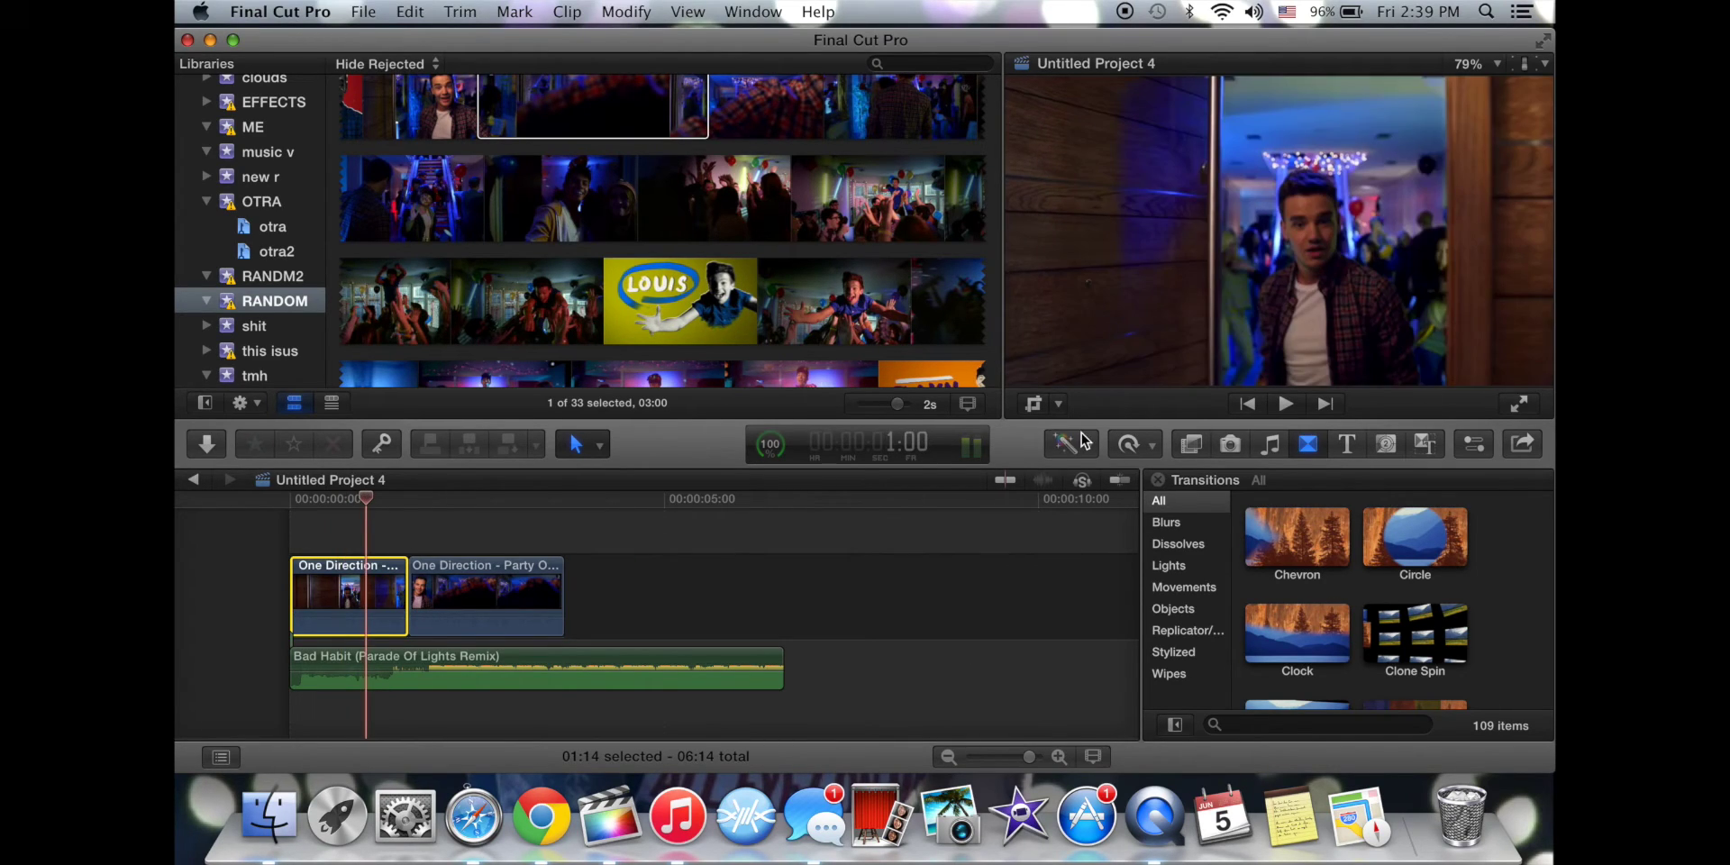
left_click(1153, 445)
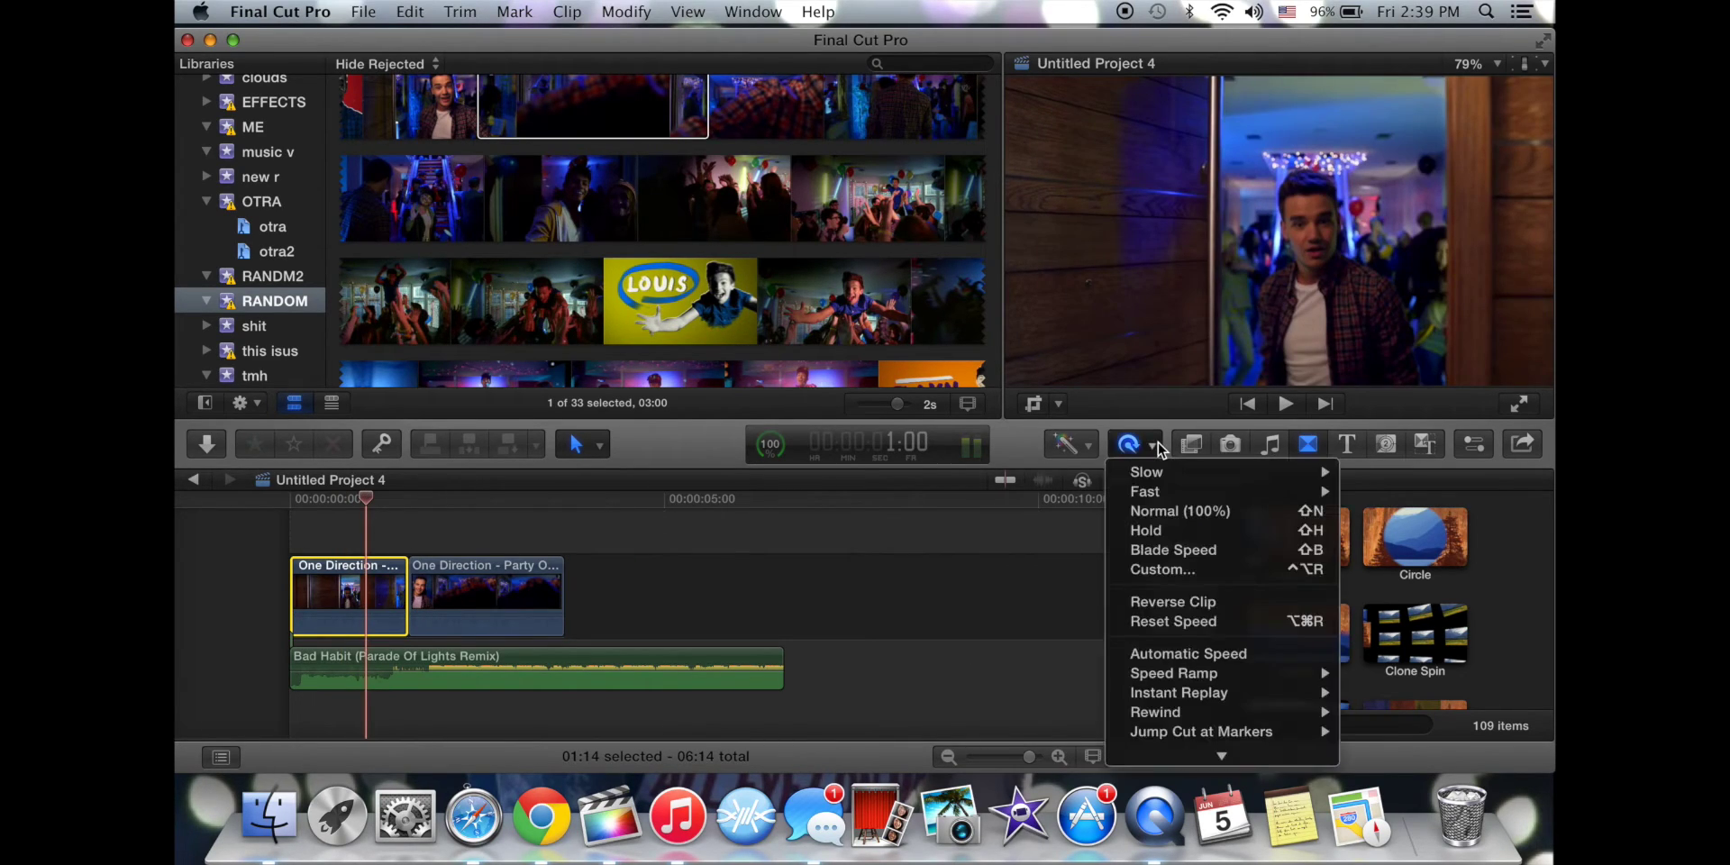
left_click(1168, 570)
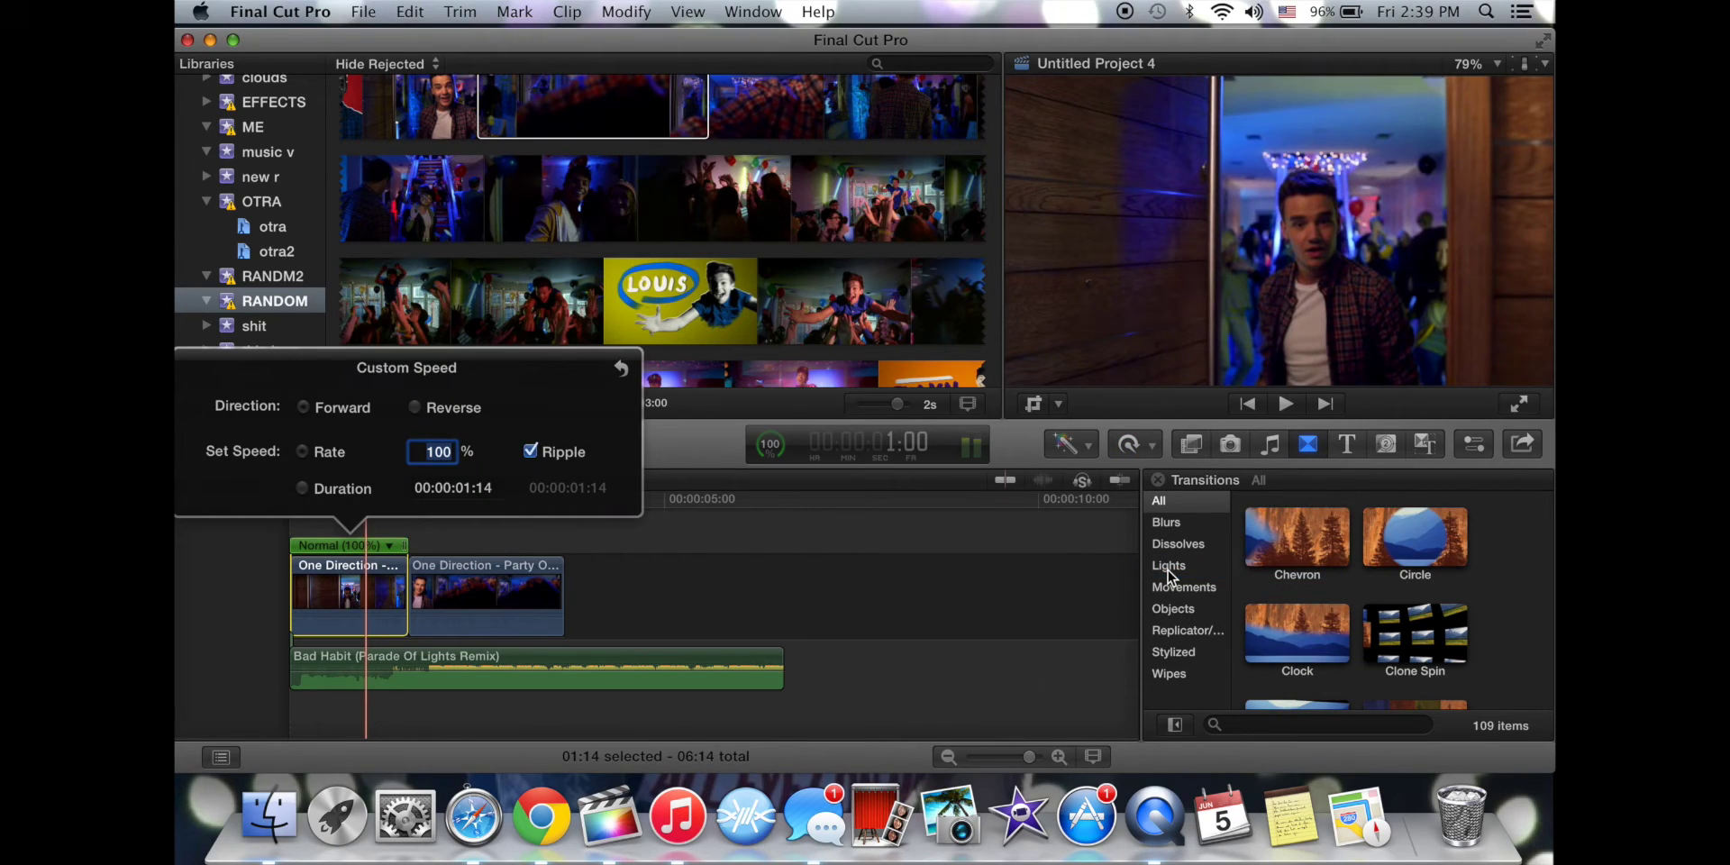
type("150")
key("Return")
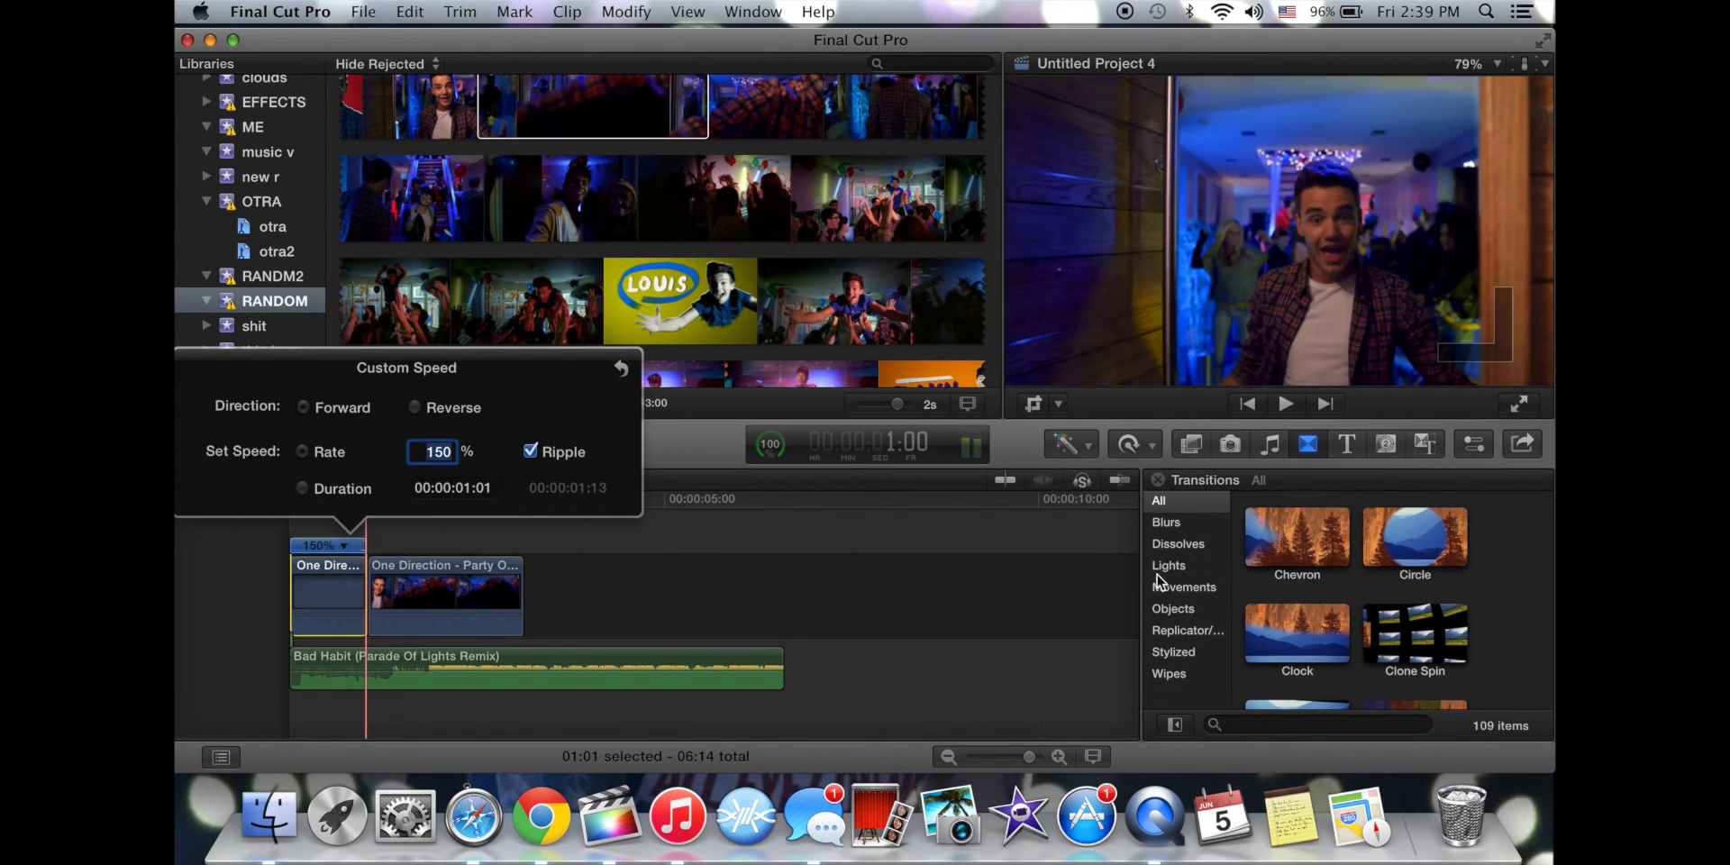
left_click(260, 606)
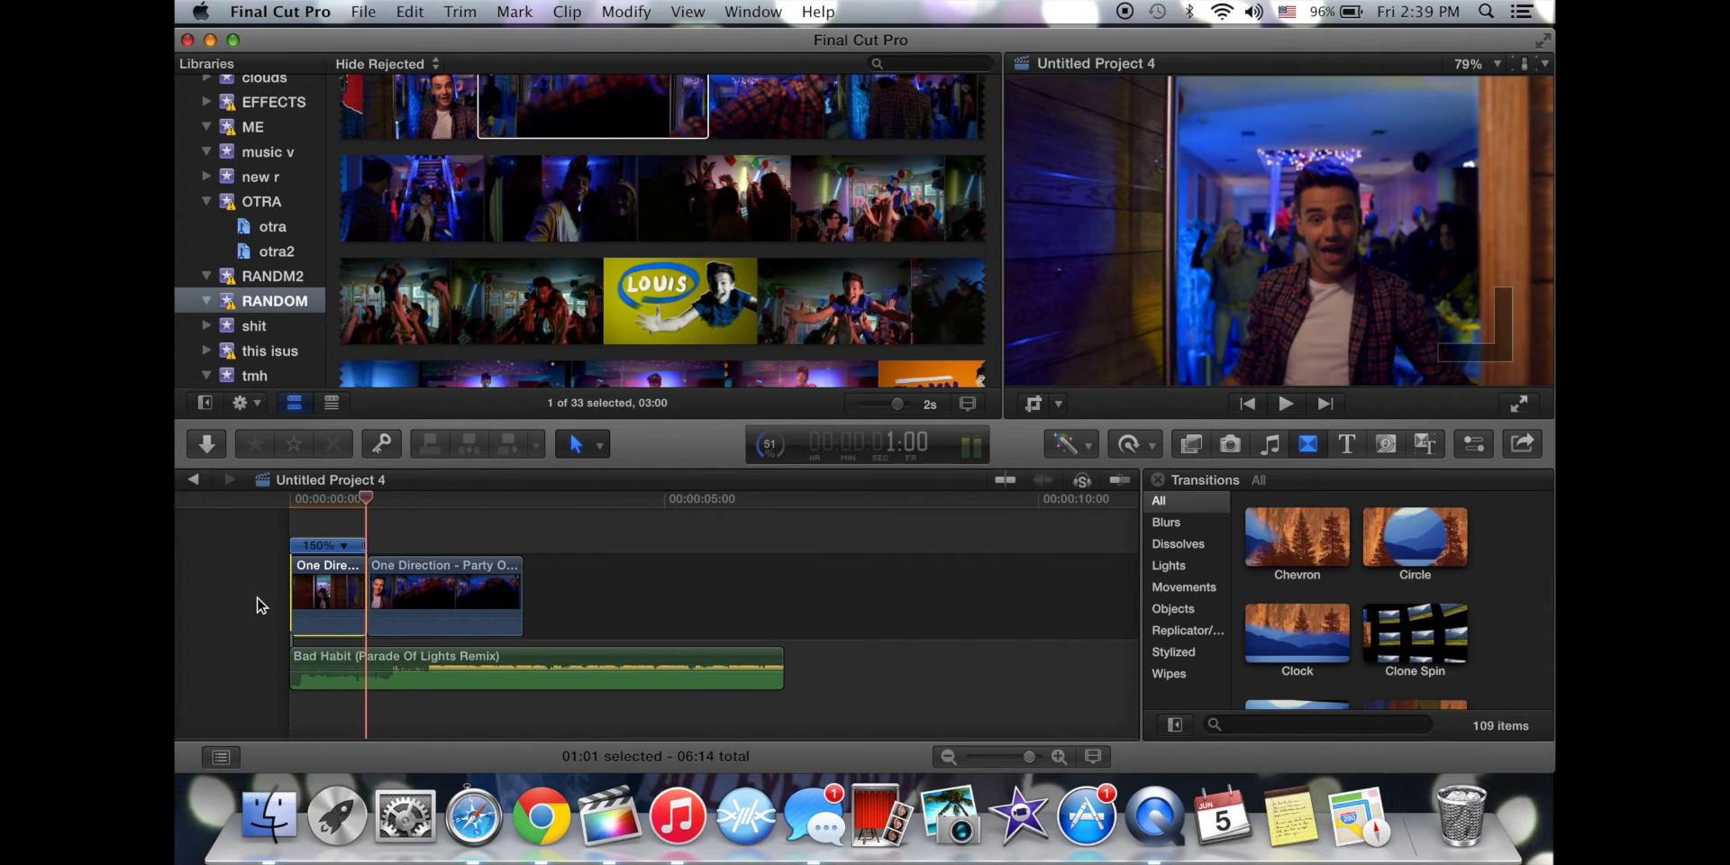
left_click(289, 592)
key("space")
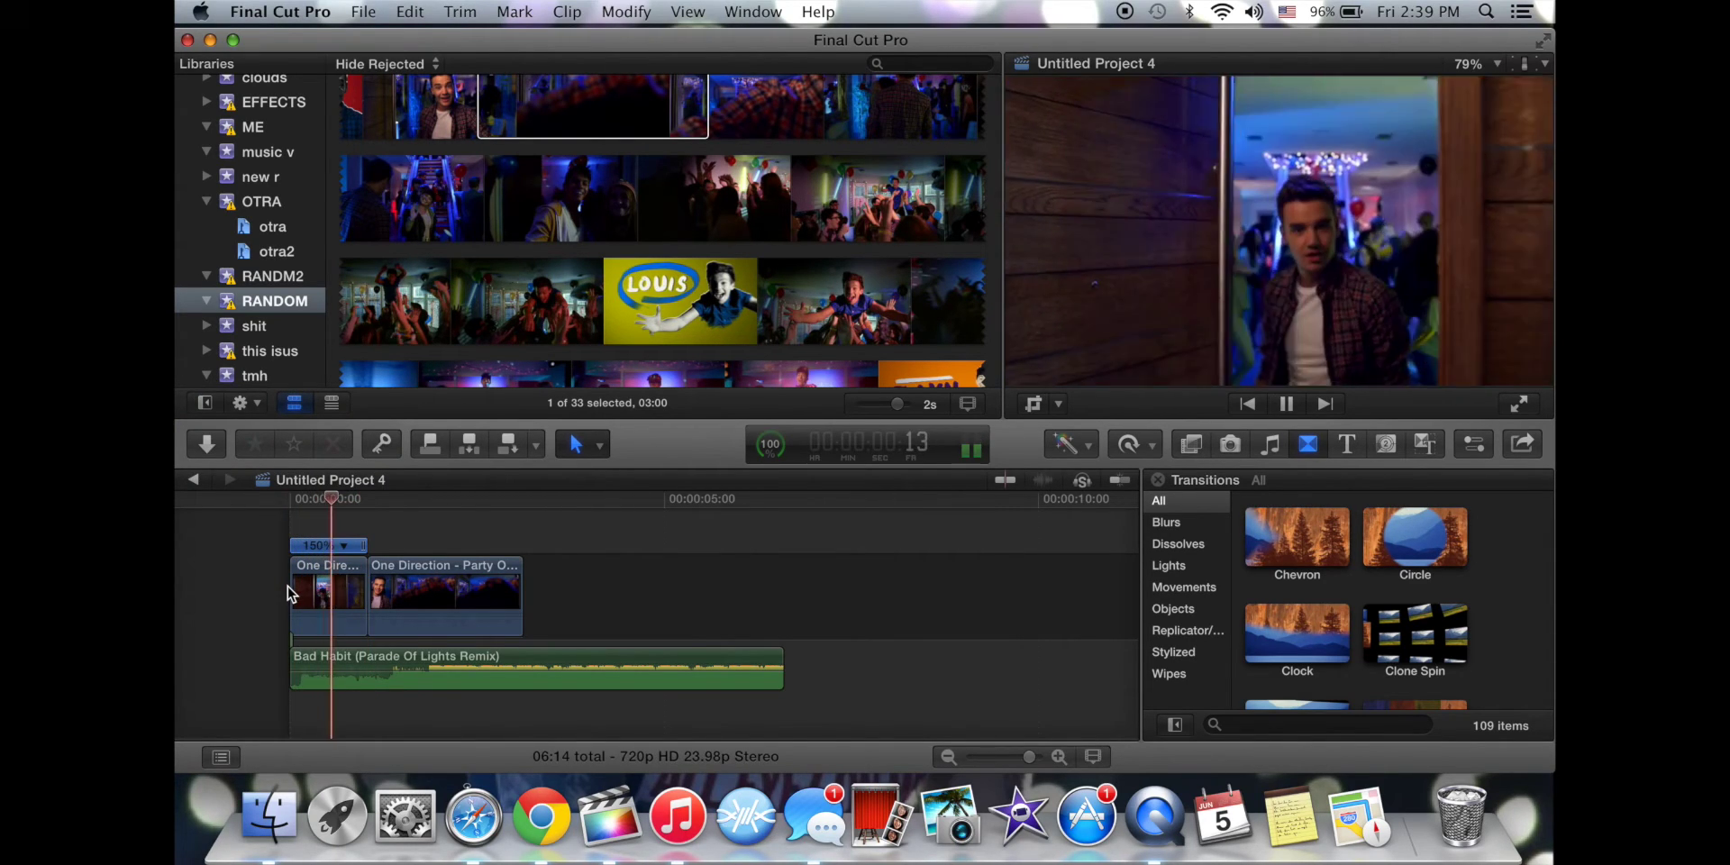
key("space")
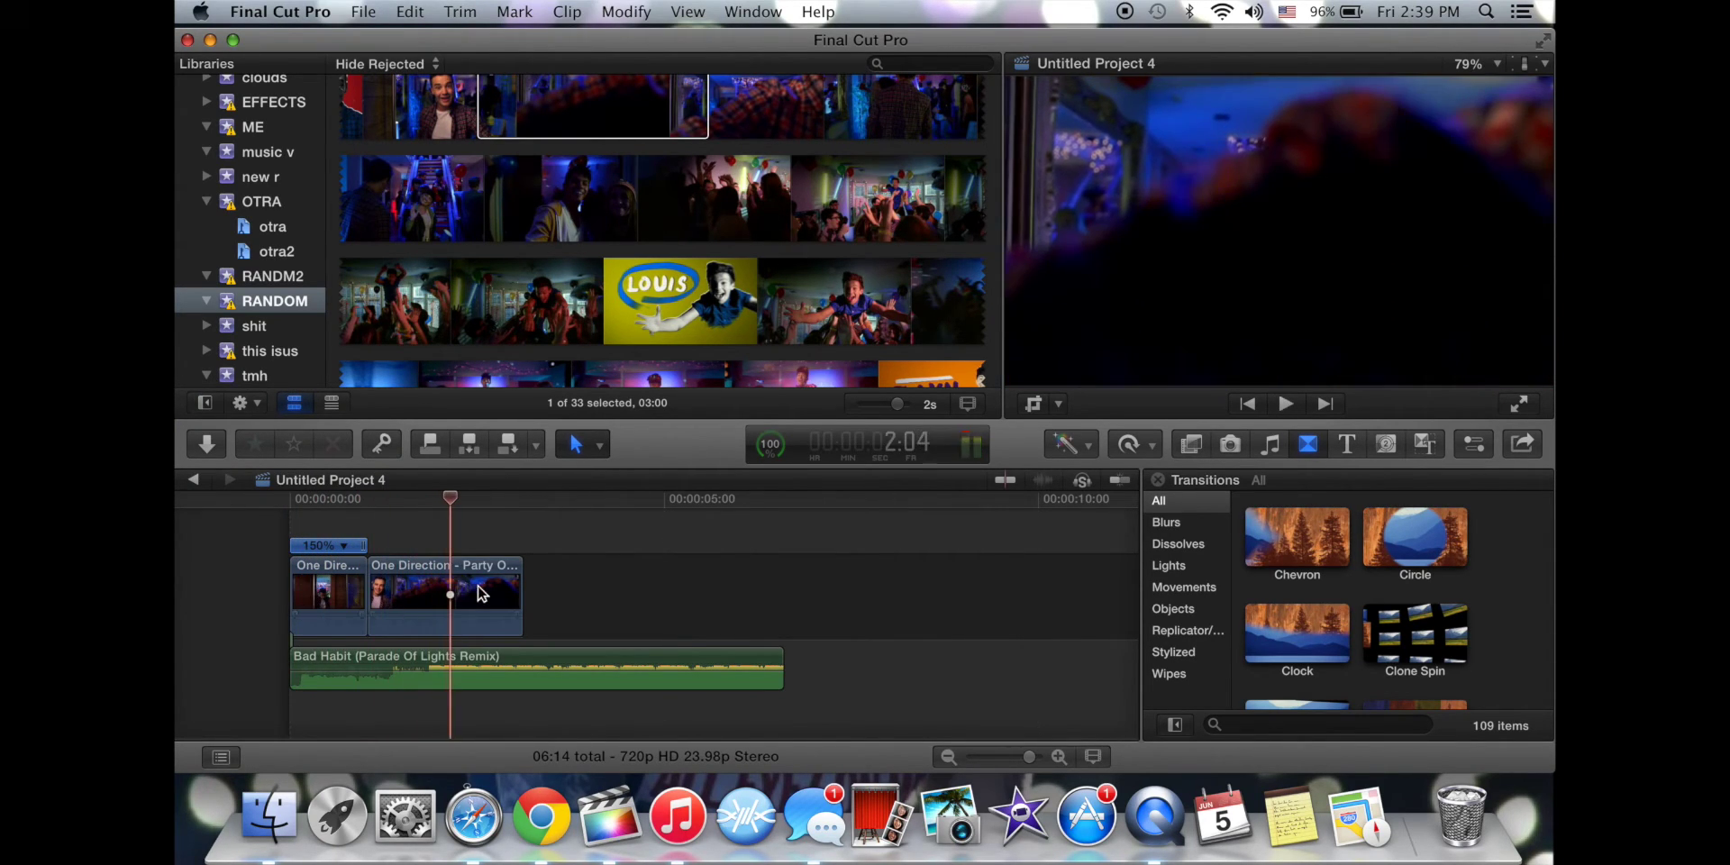
Retime the second clip to 150% as well, then play both from the timeline start.
left_click(480, 593)
left_click(485, 521)
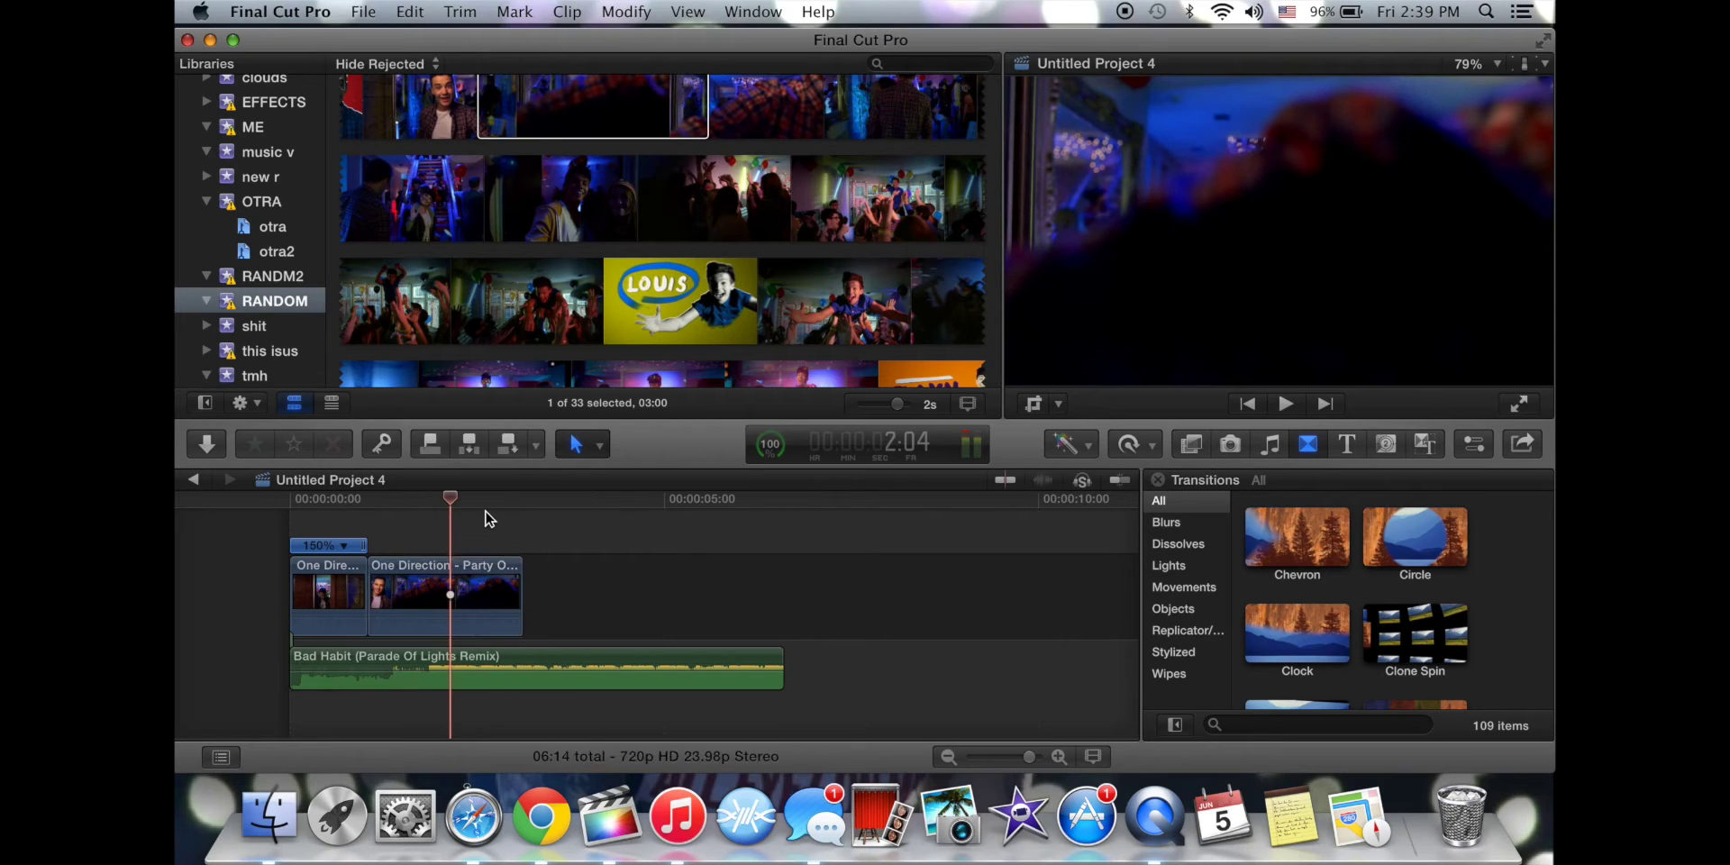
left_click(1156, 440)
left_click(1171, 582)
type("15")
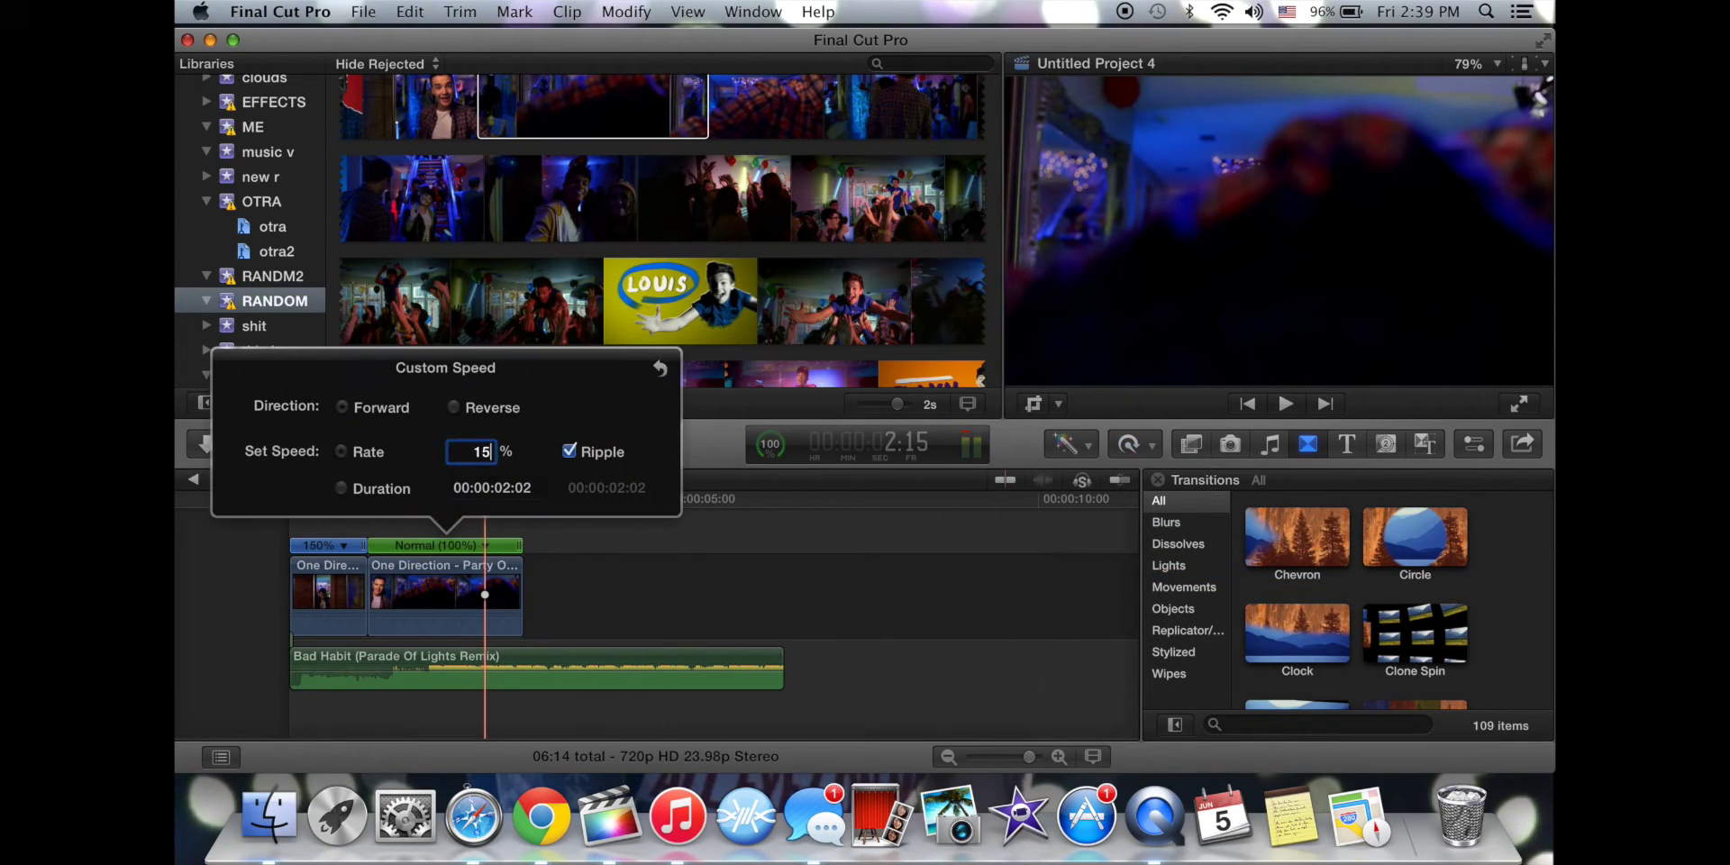
type("0")
key("Return")
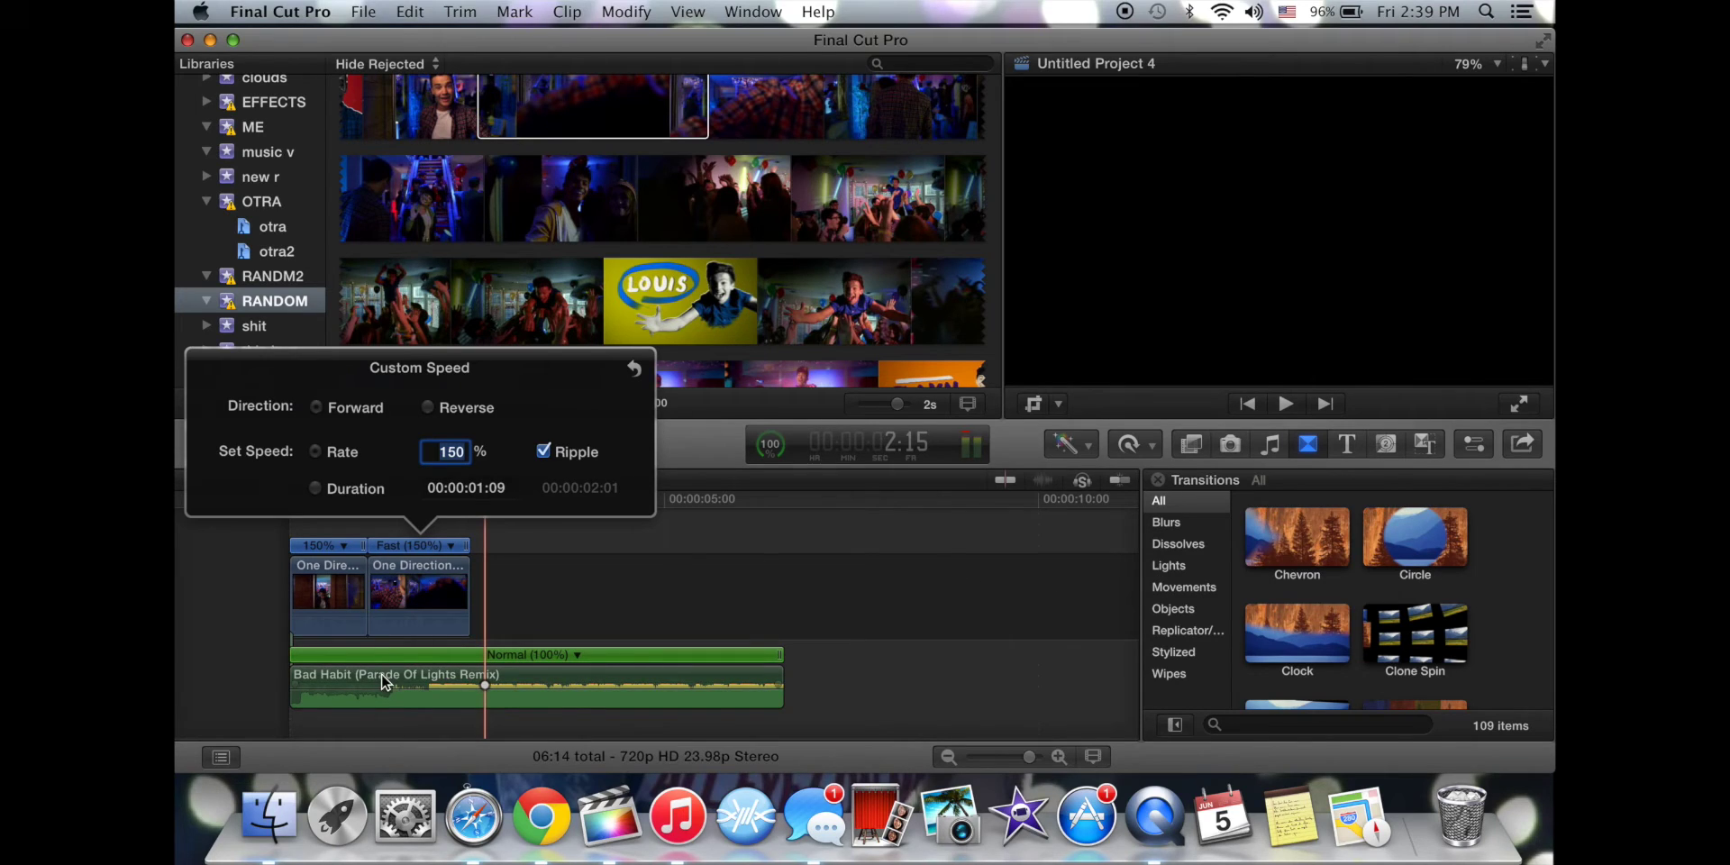
left_click(252, 652)
key("Home")
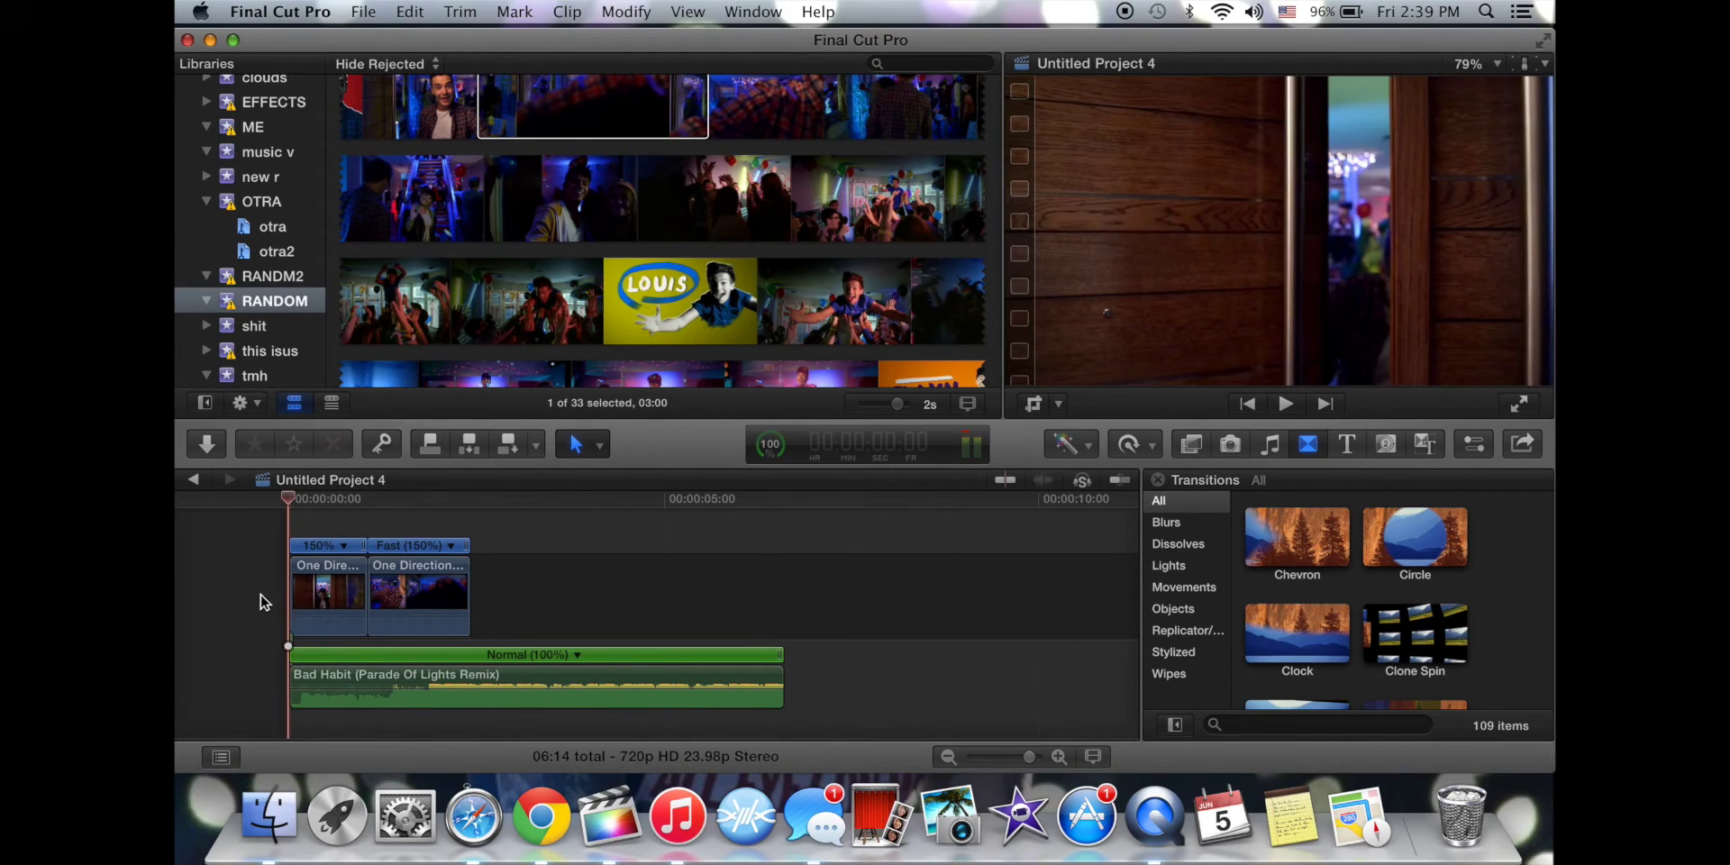
key("space")
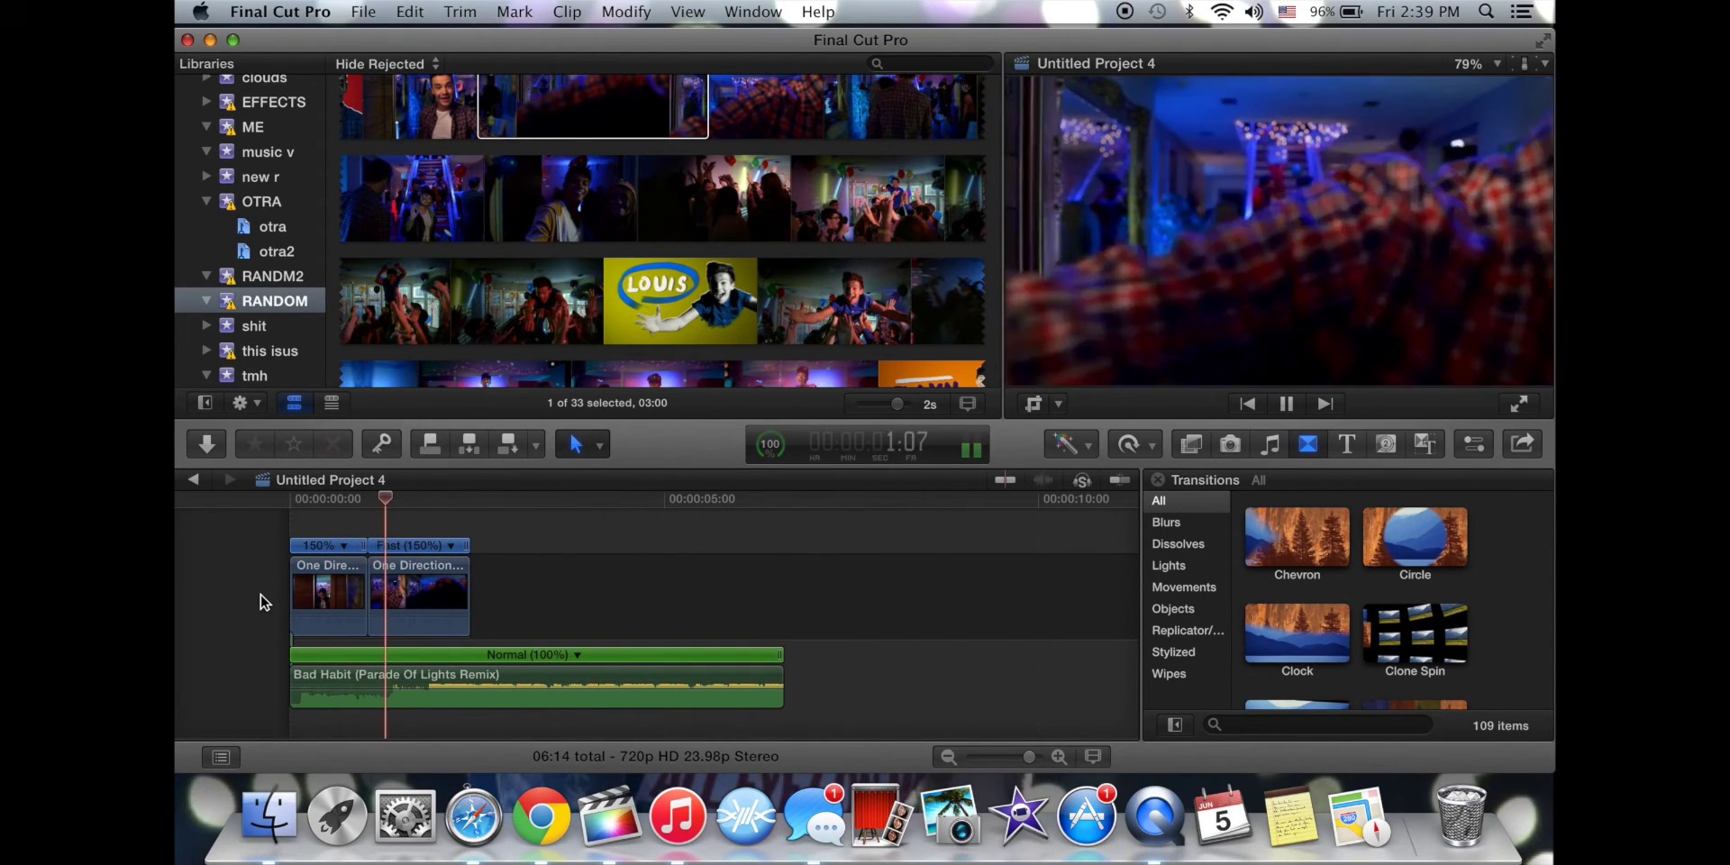
key("space")
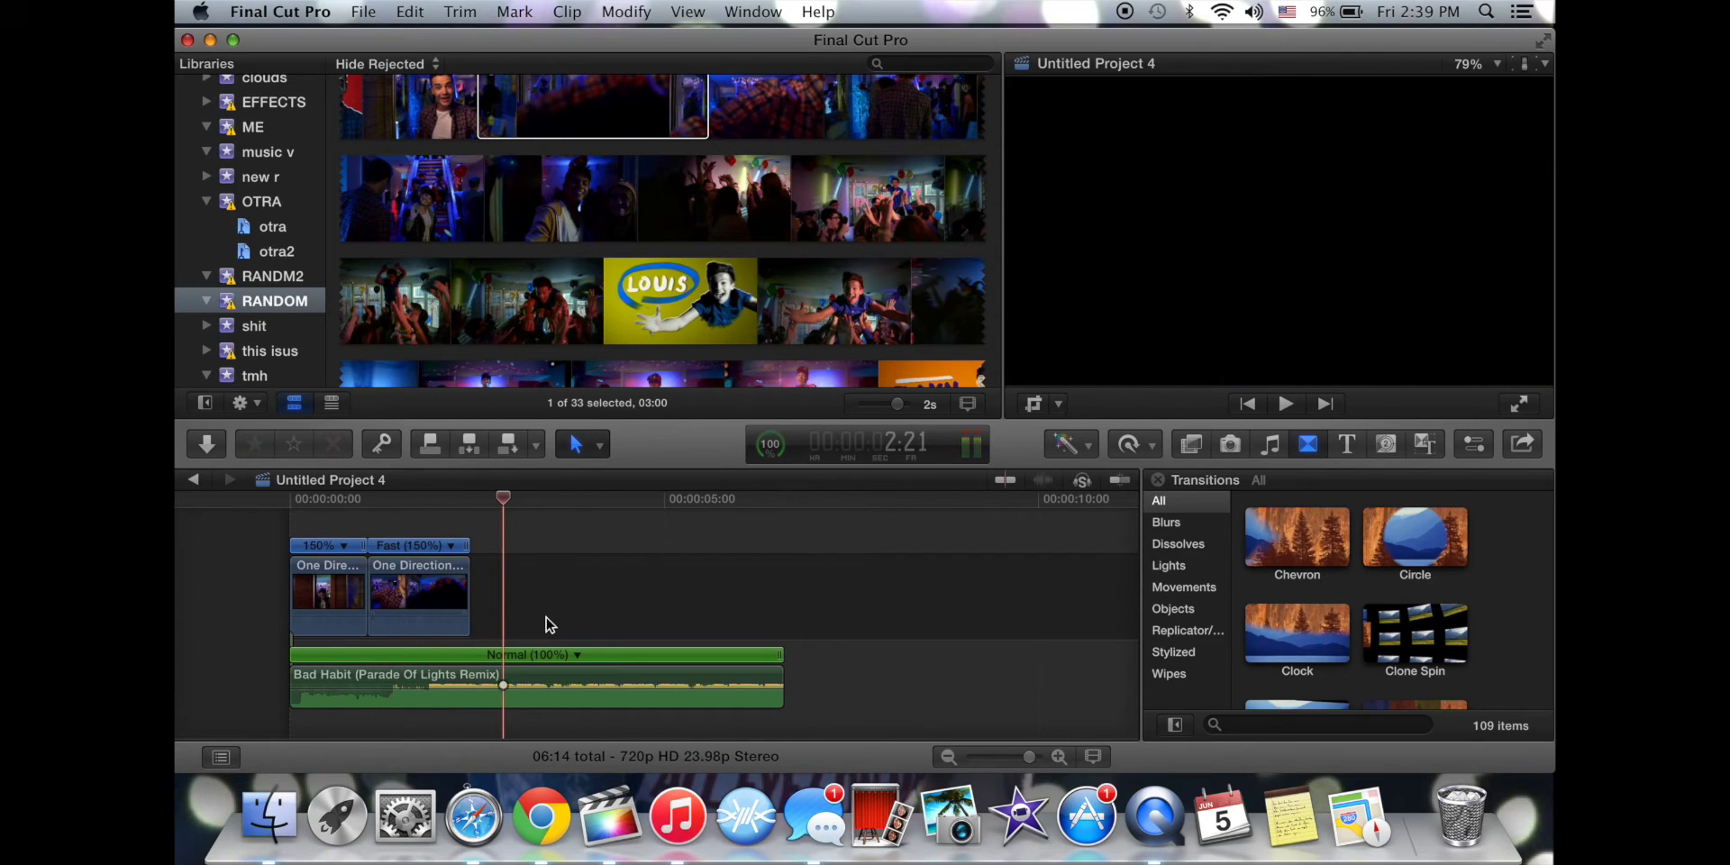
Extend the end of the second clip and play back the lengthened ending.
left_click_drag(465, 590, 519, 592)
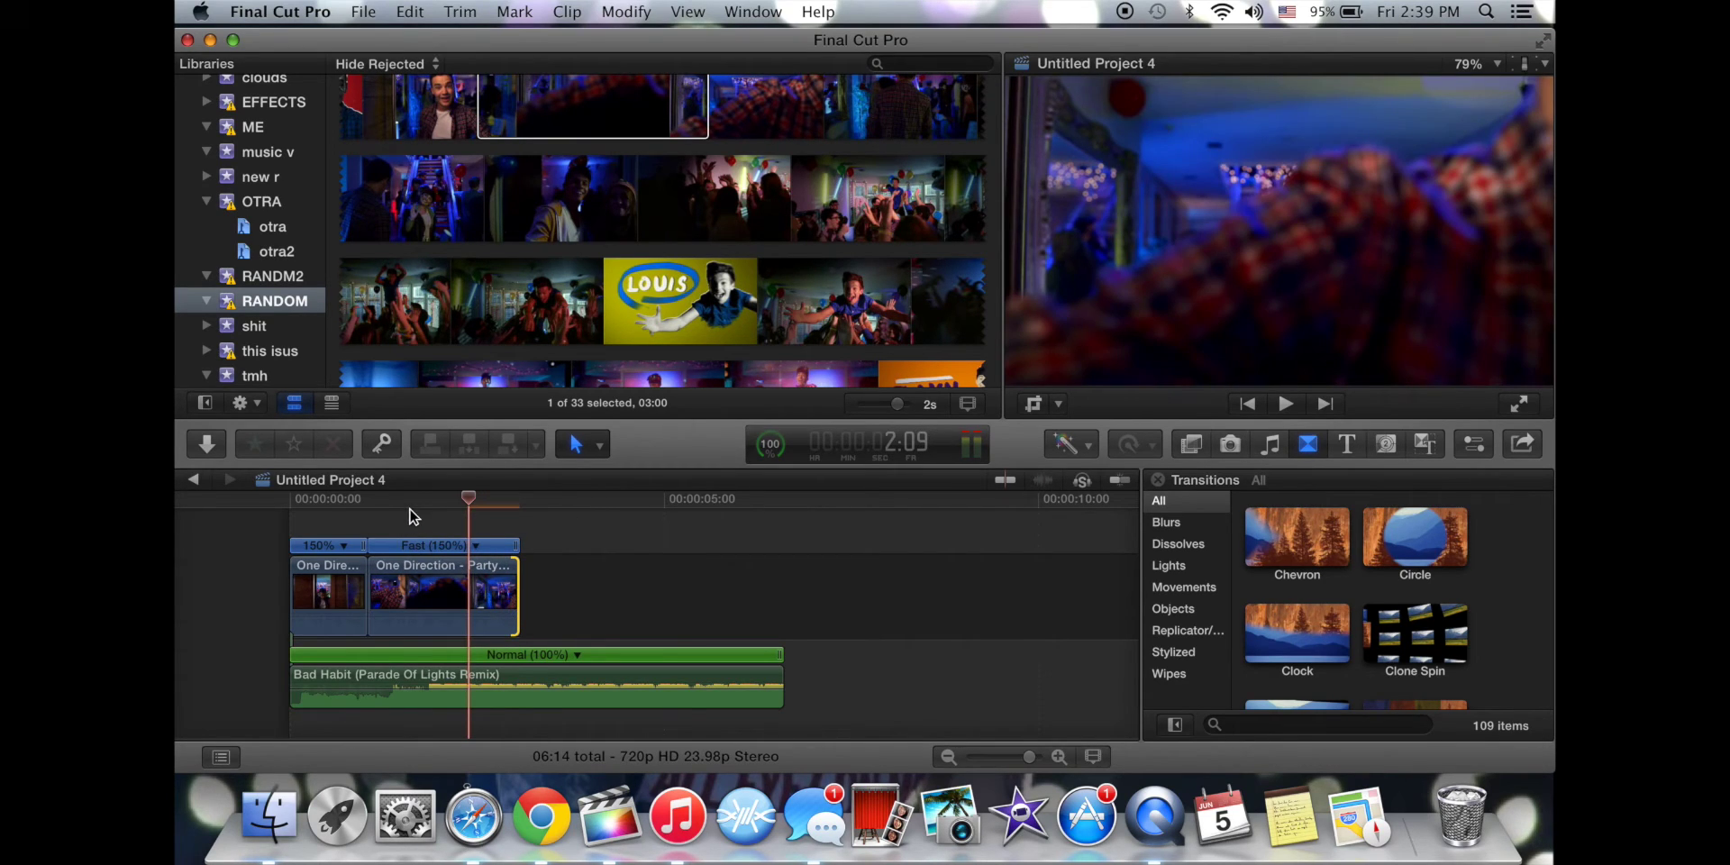
key("space")
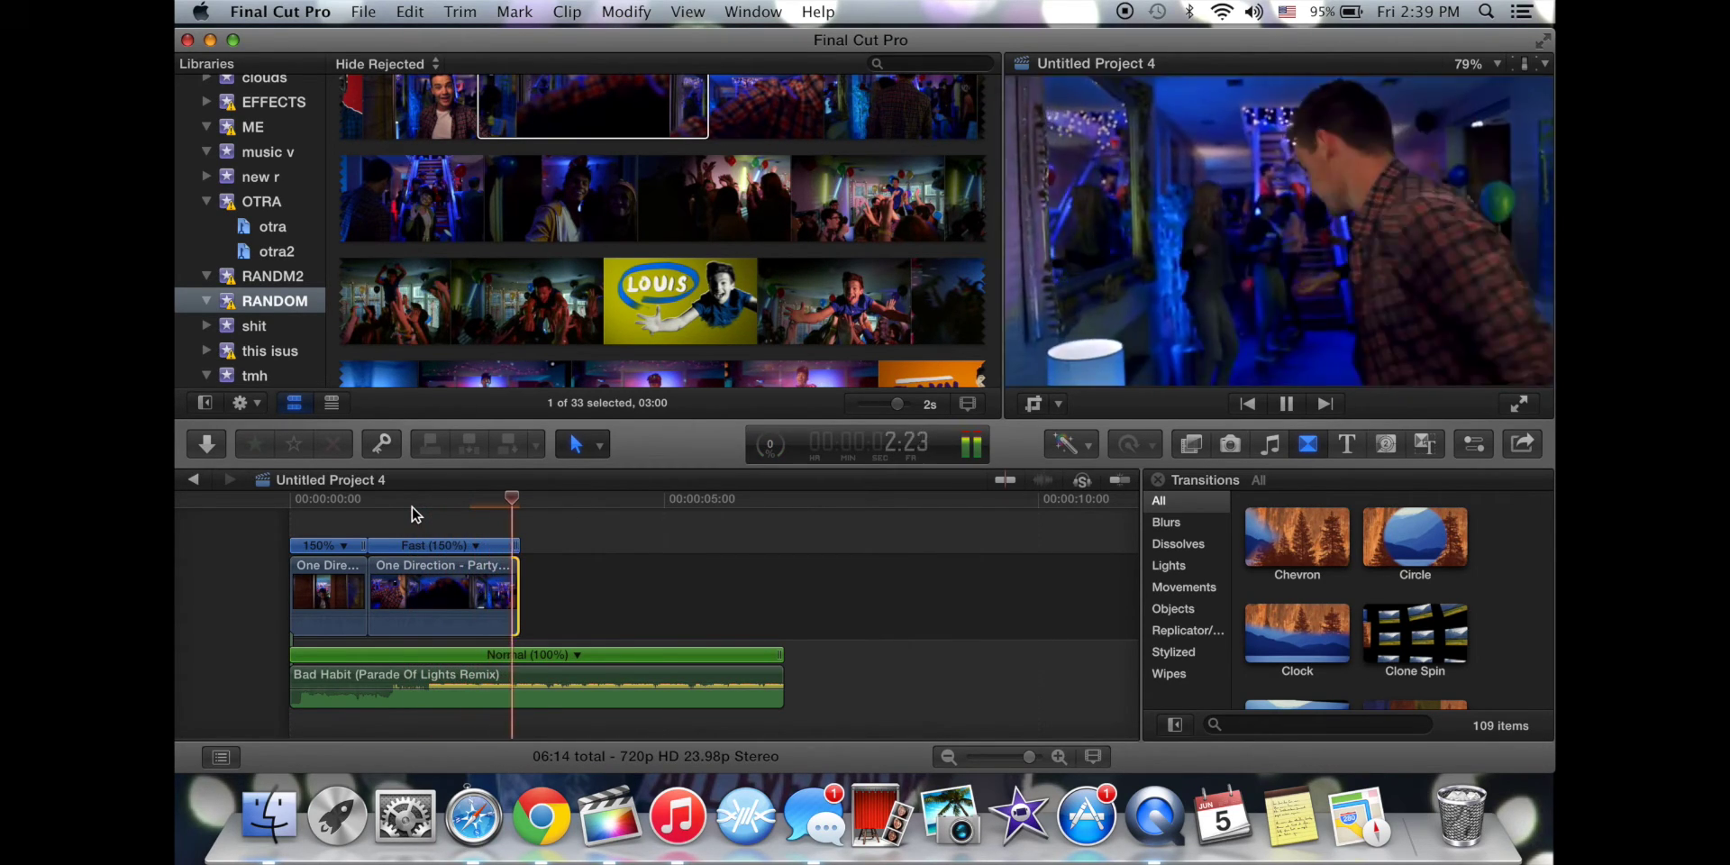
key("space")
Move the cut between the two clips later, fine-tune it, and replay the edit from the start.
left_click_drag(378, 587, 499, 595)
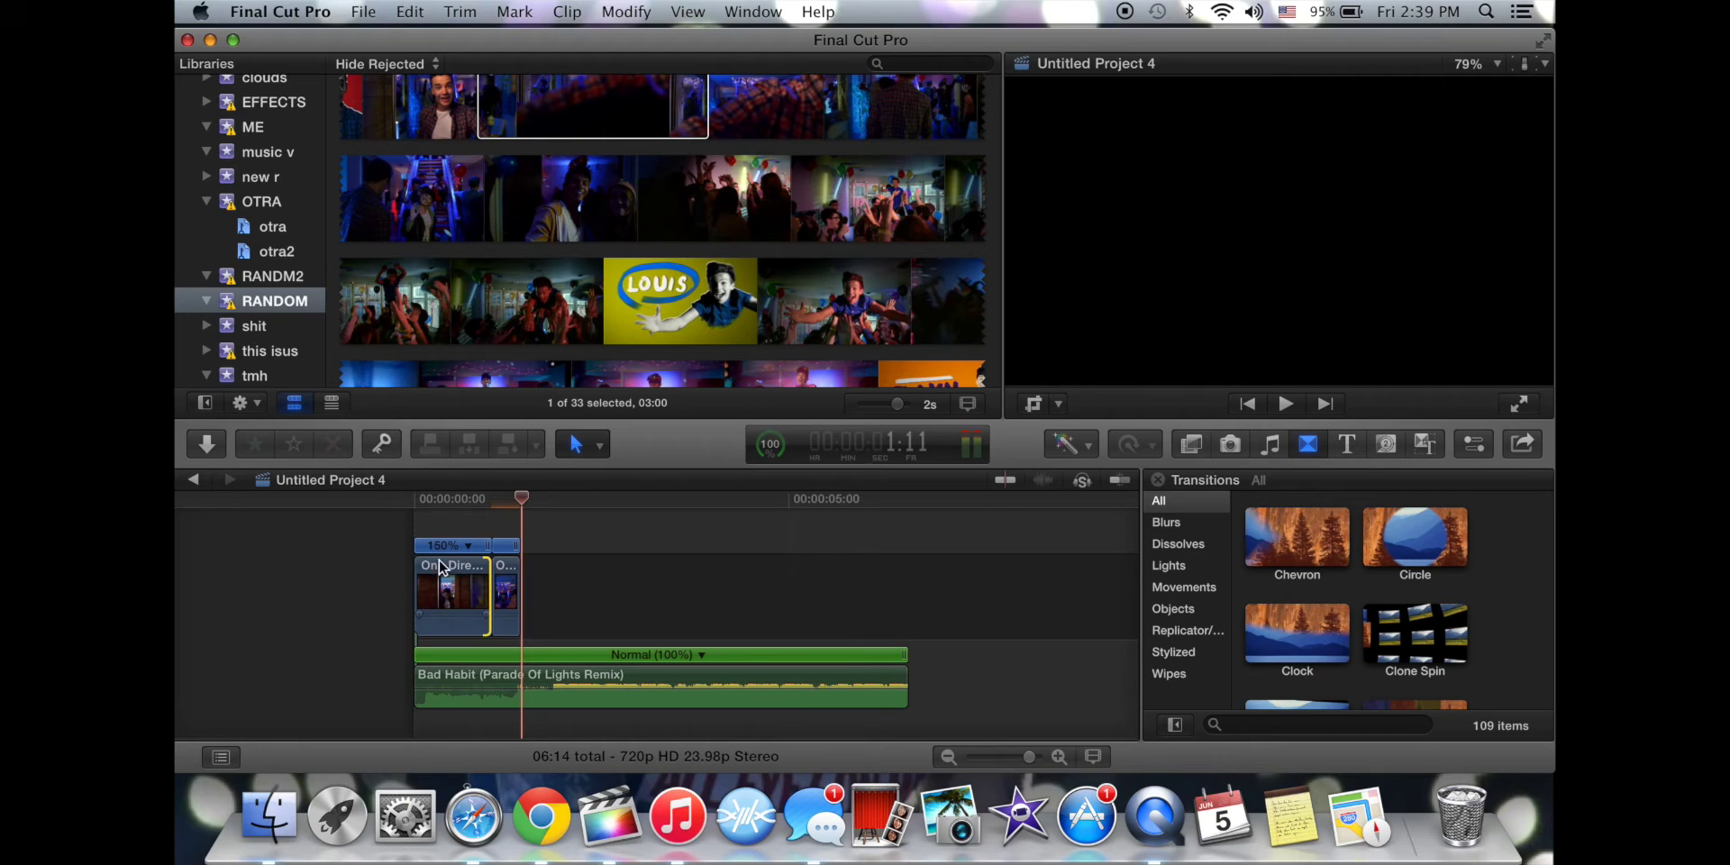
left_click(385, 560)
key("space")
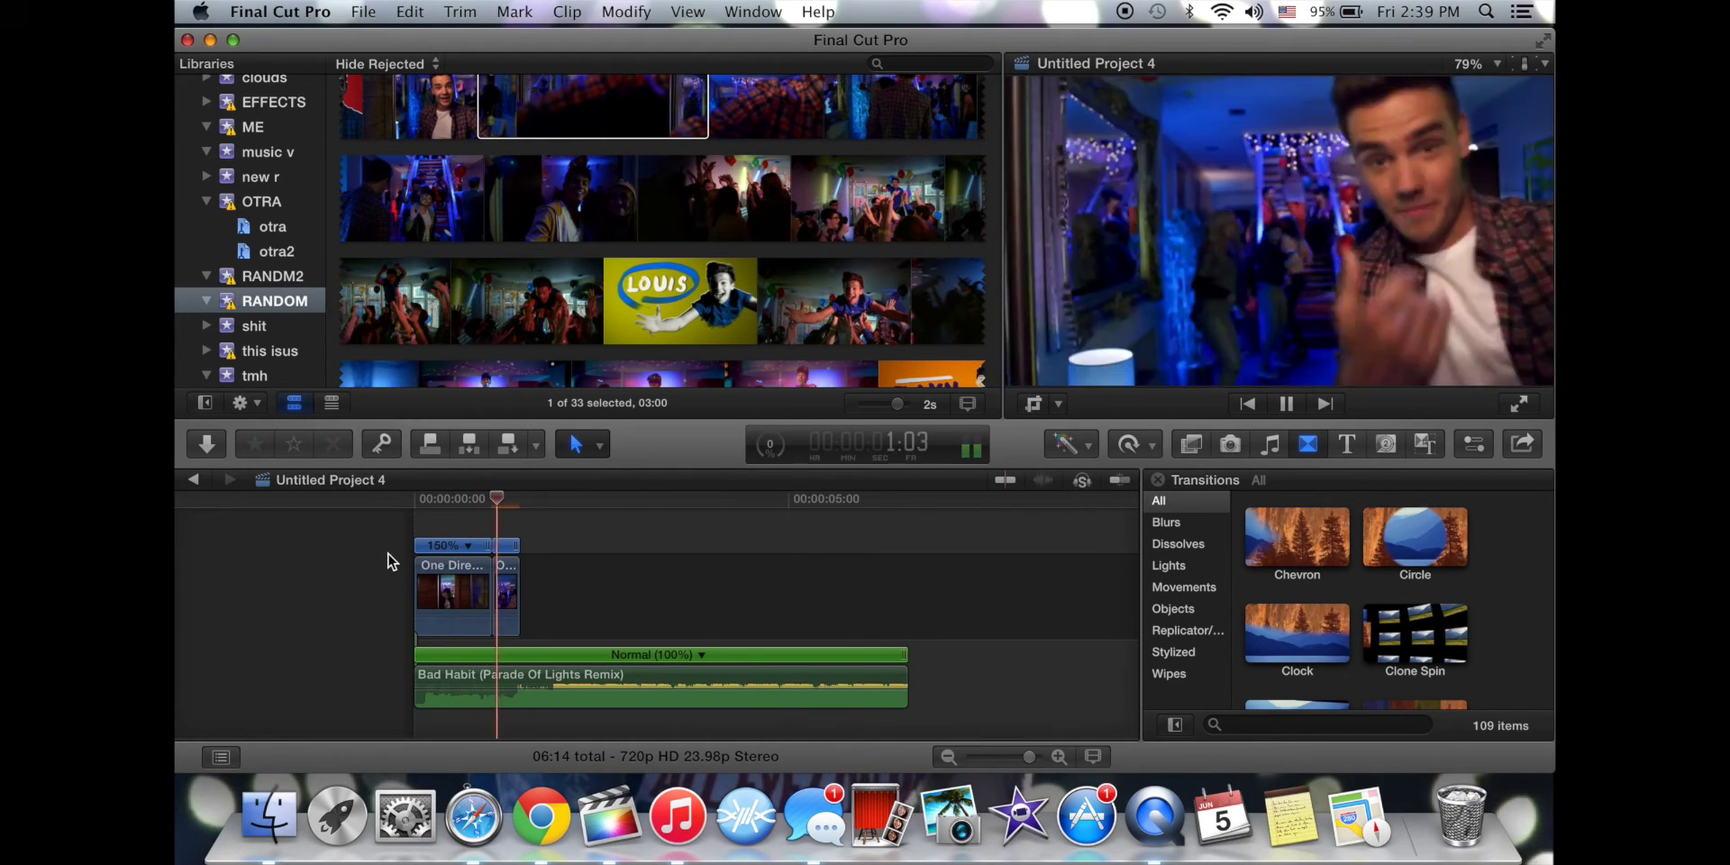
key("space")
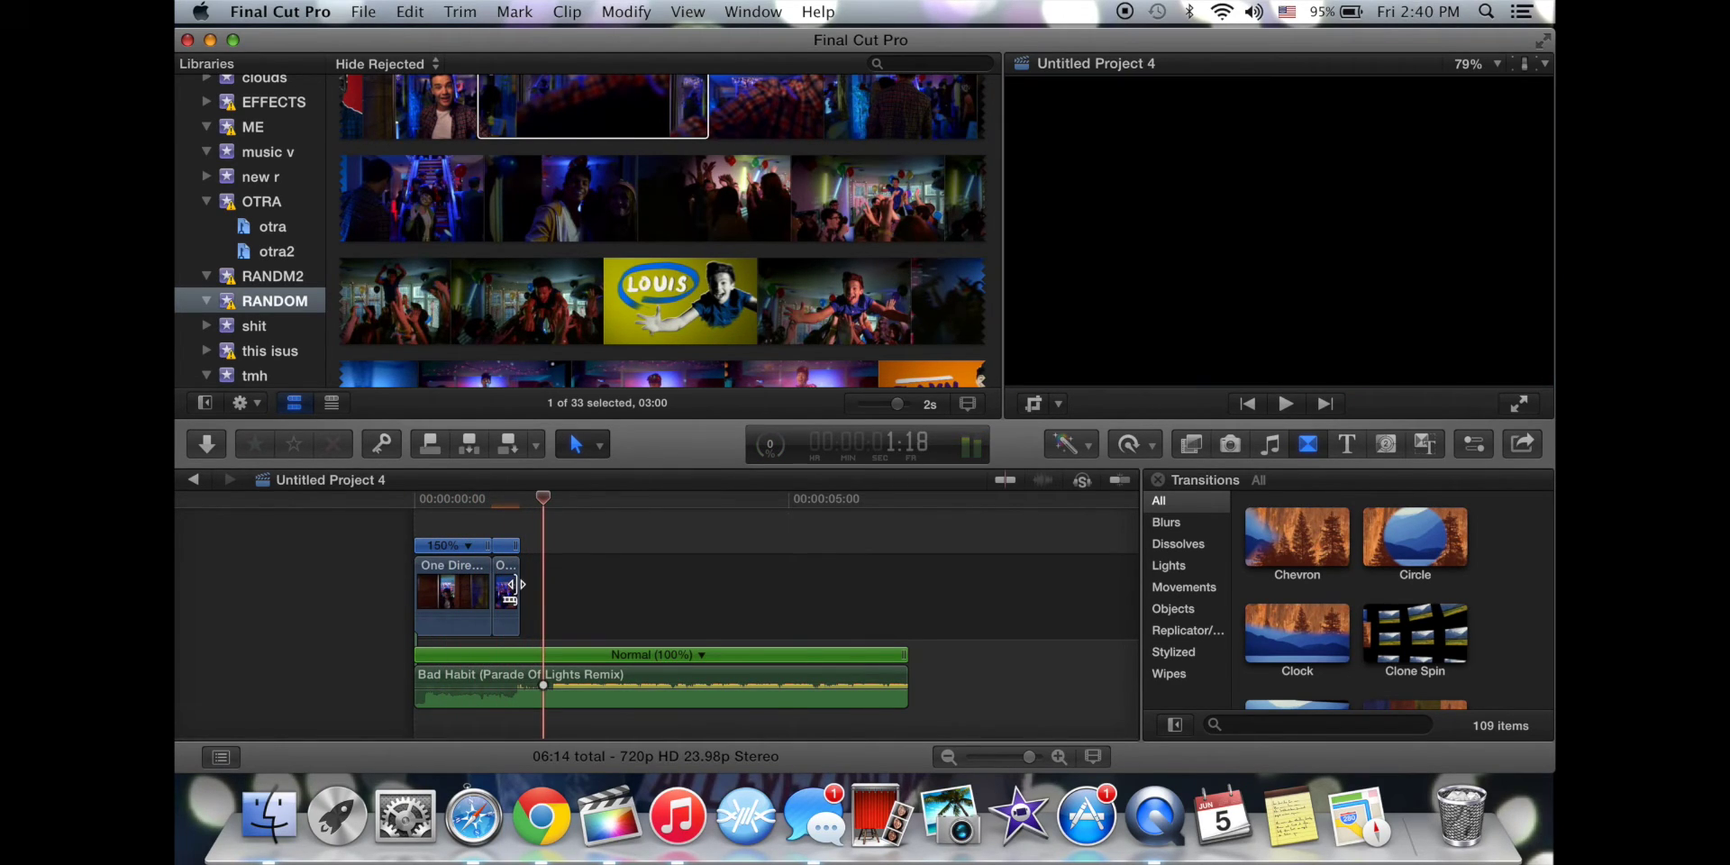
left_click_drag(512, 584, 494, 588)
left_click(403, 586)
key("space")
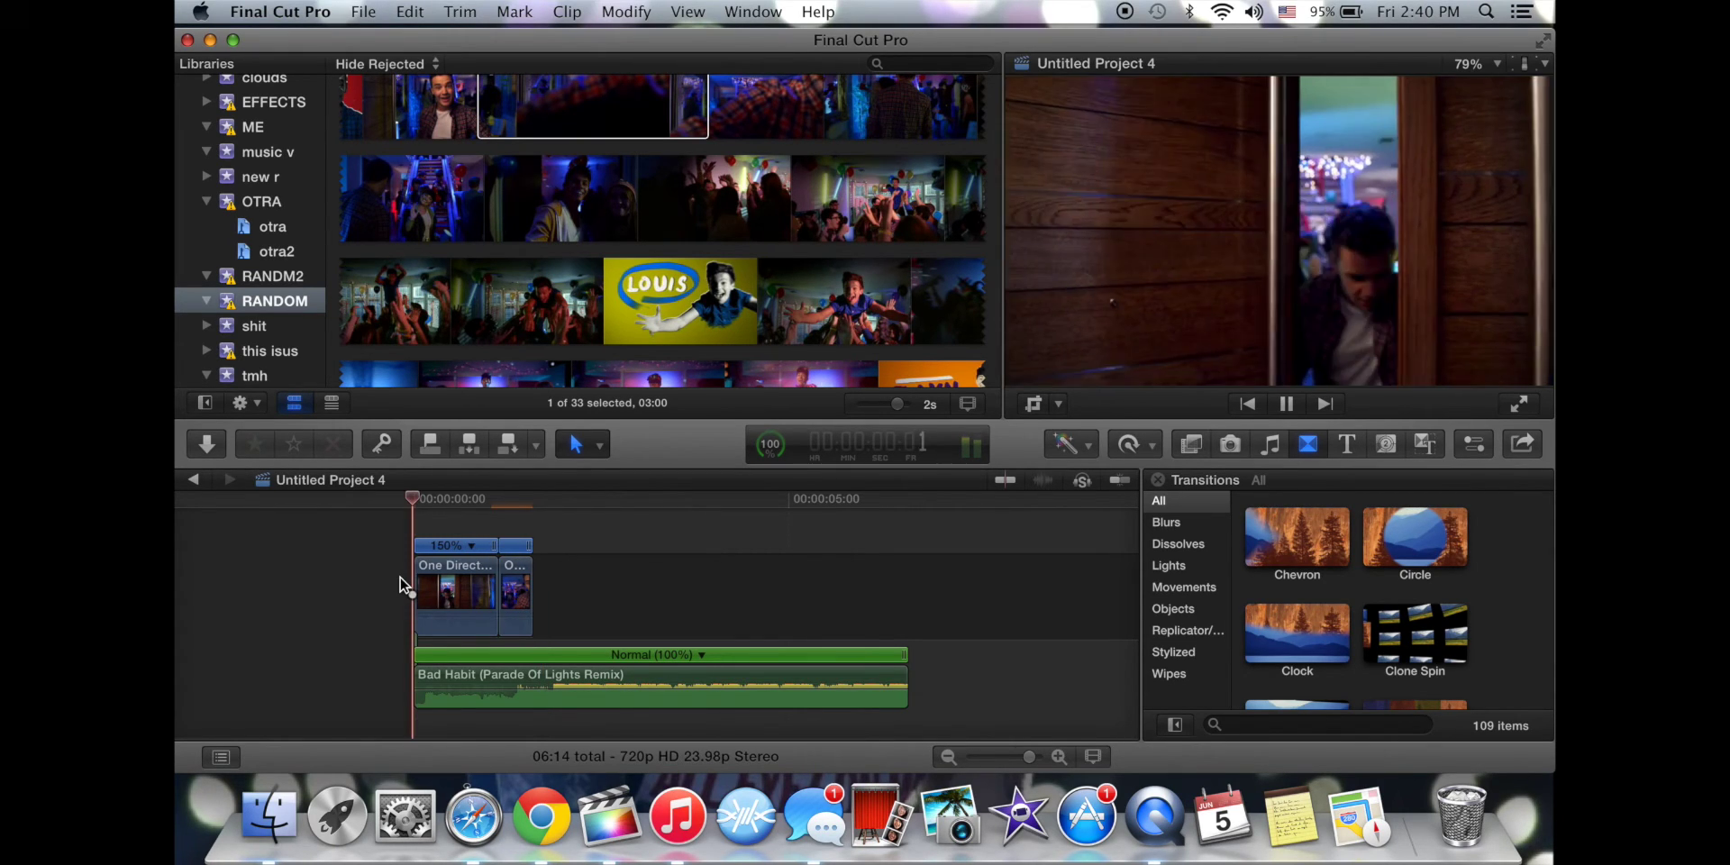
key("space")
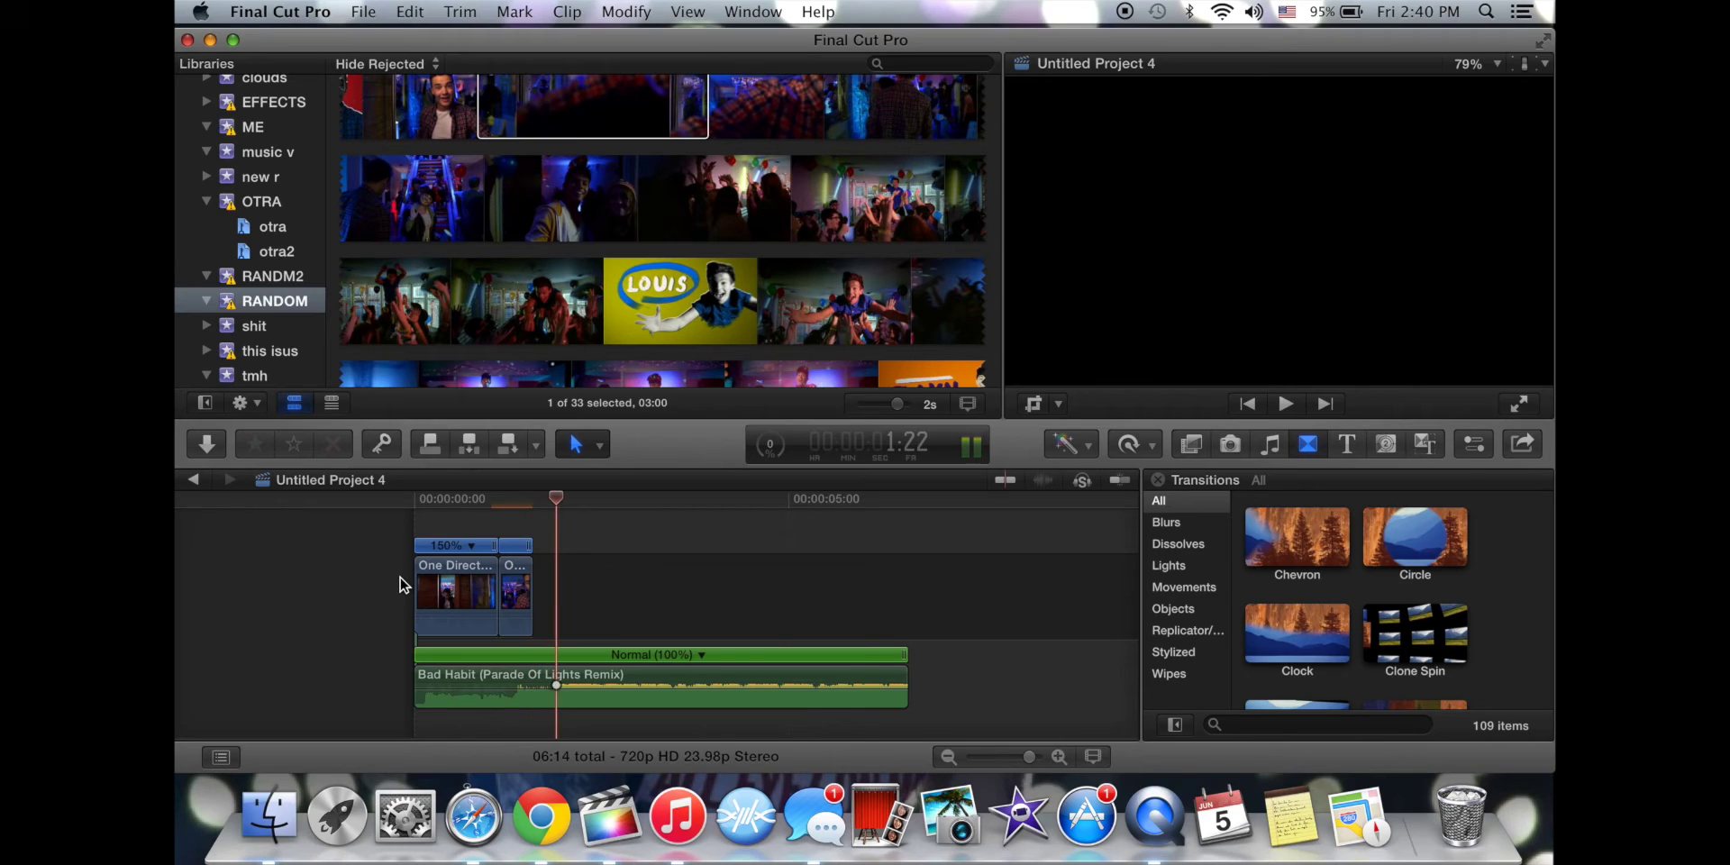
Preview the Circle transition and drag it toward the timeline.
left_click(1410, 534)
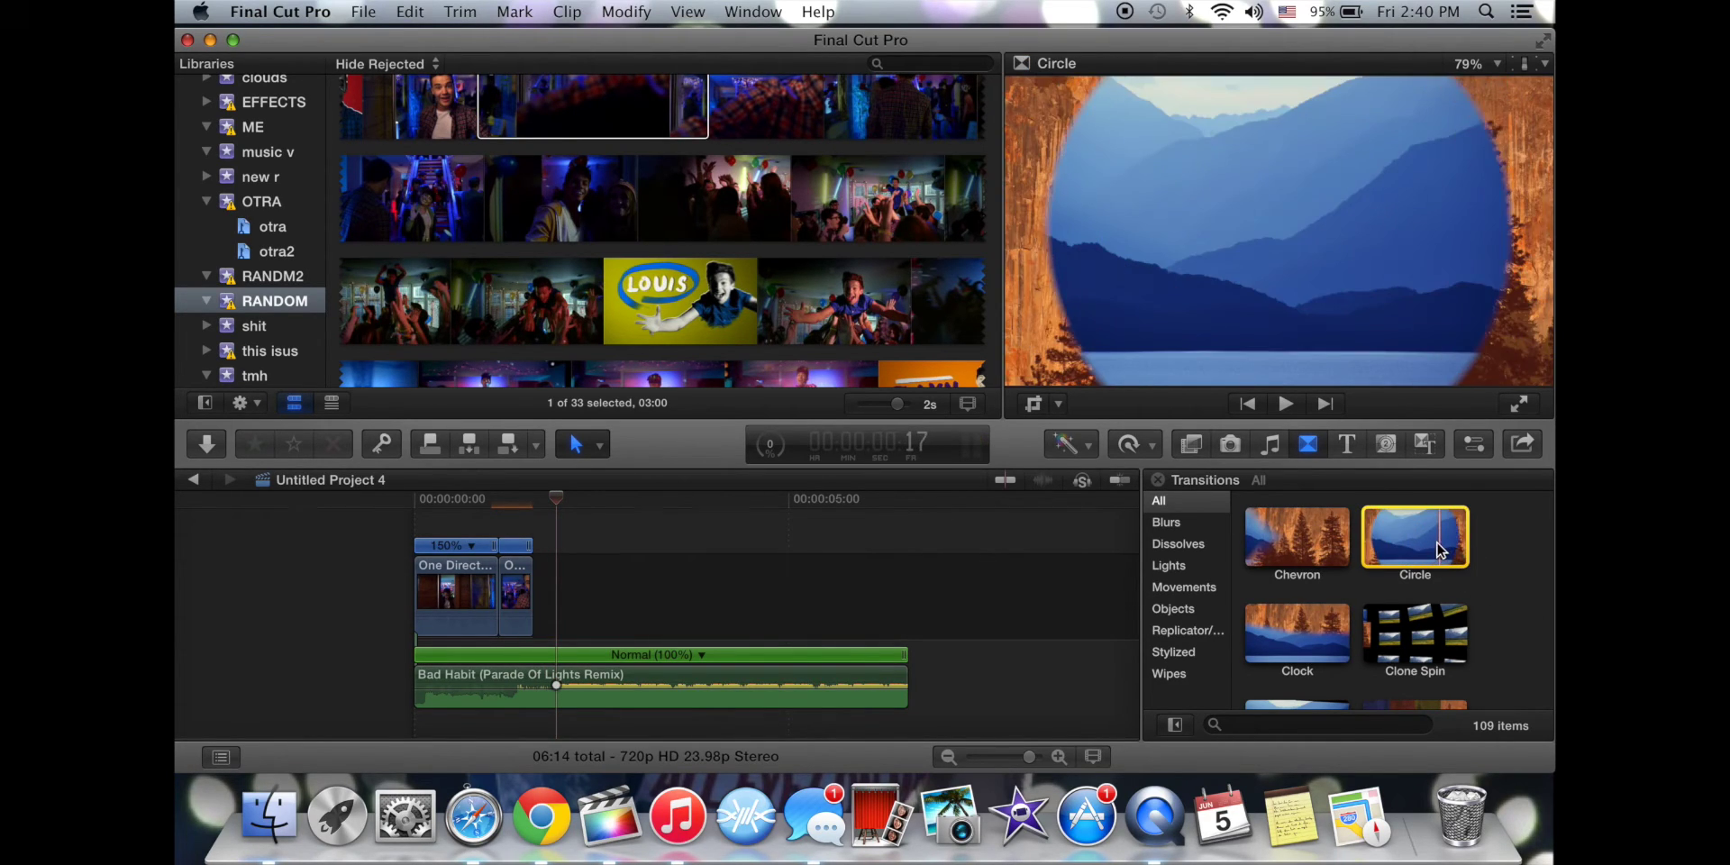
left_click_drag(1440, 551, 756, 605)
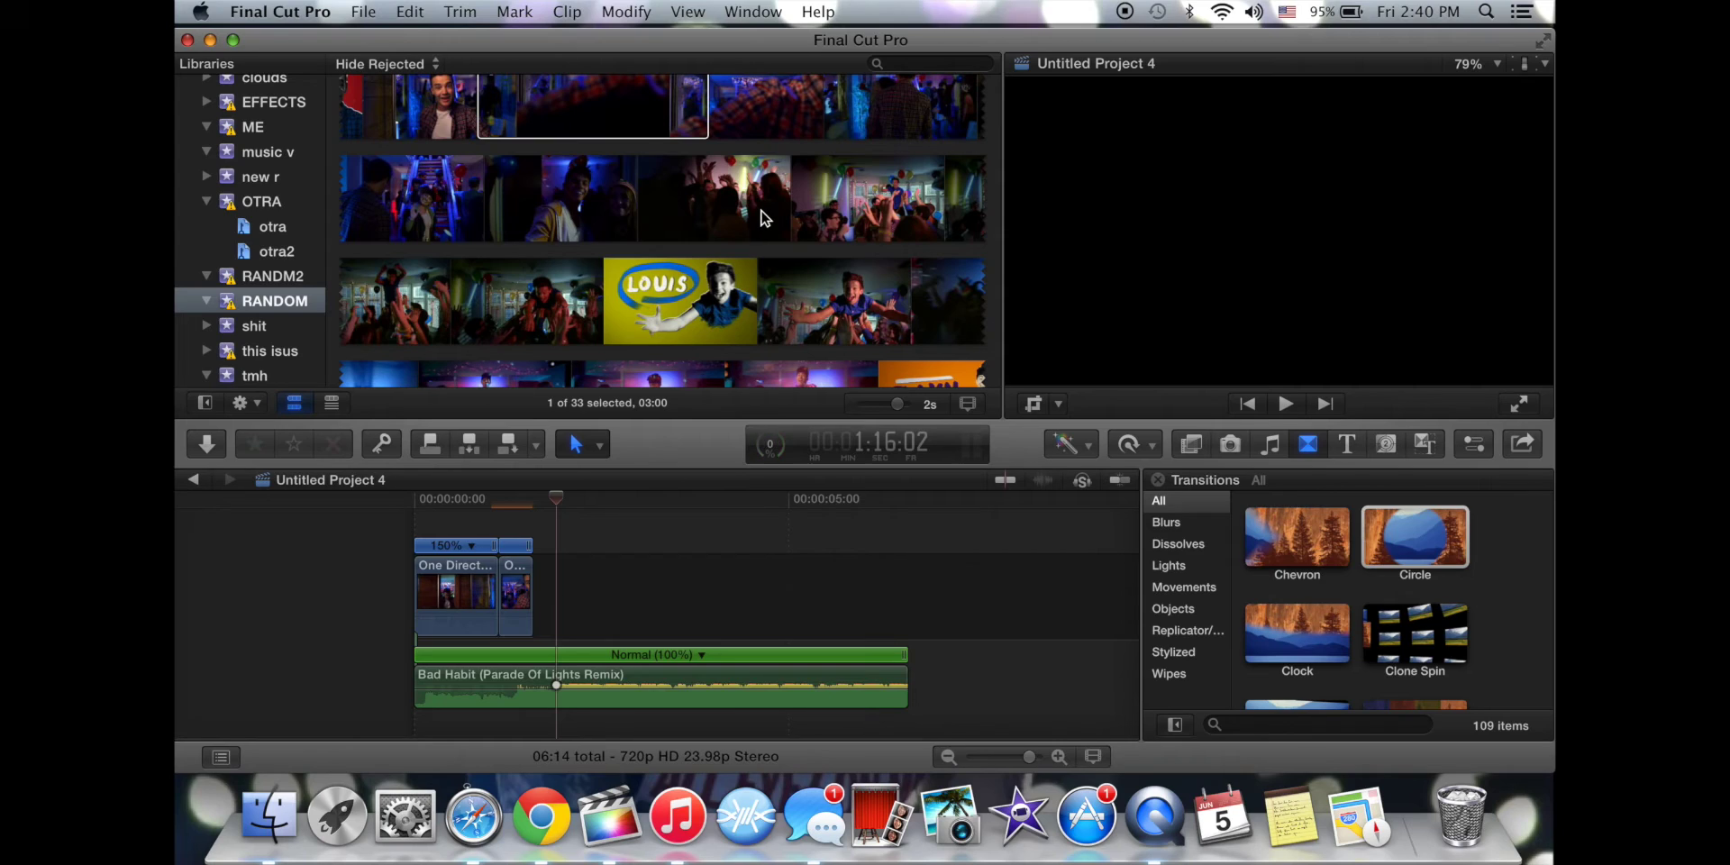
scroll(757, 216, "up", 1)
scroll(739, 214, "down", 3)
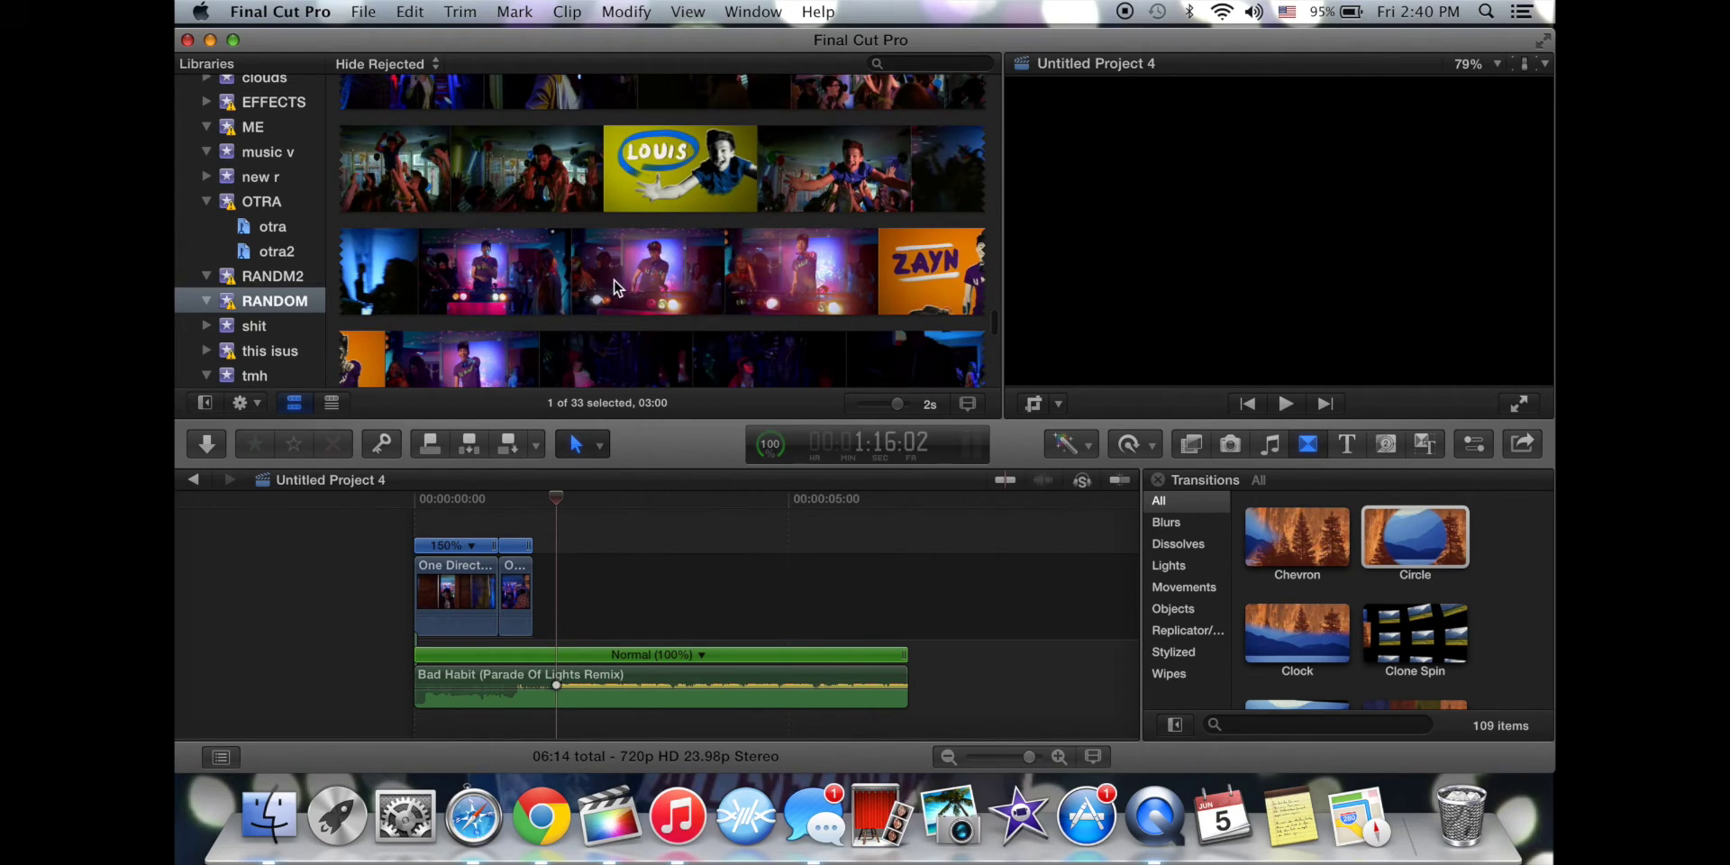
Add a range of the party clip at the timeline end, drop its volume to -∞ dB, and play back.
left_click_drag(612, 271, 777, 261)
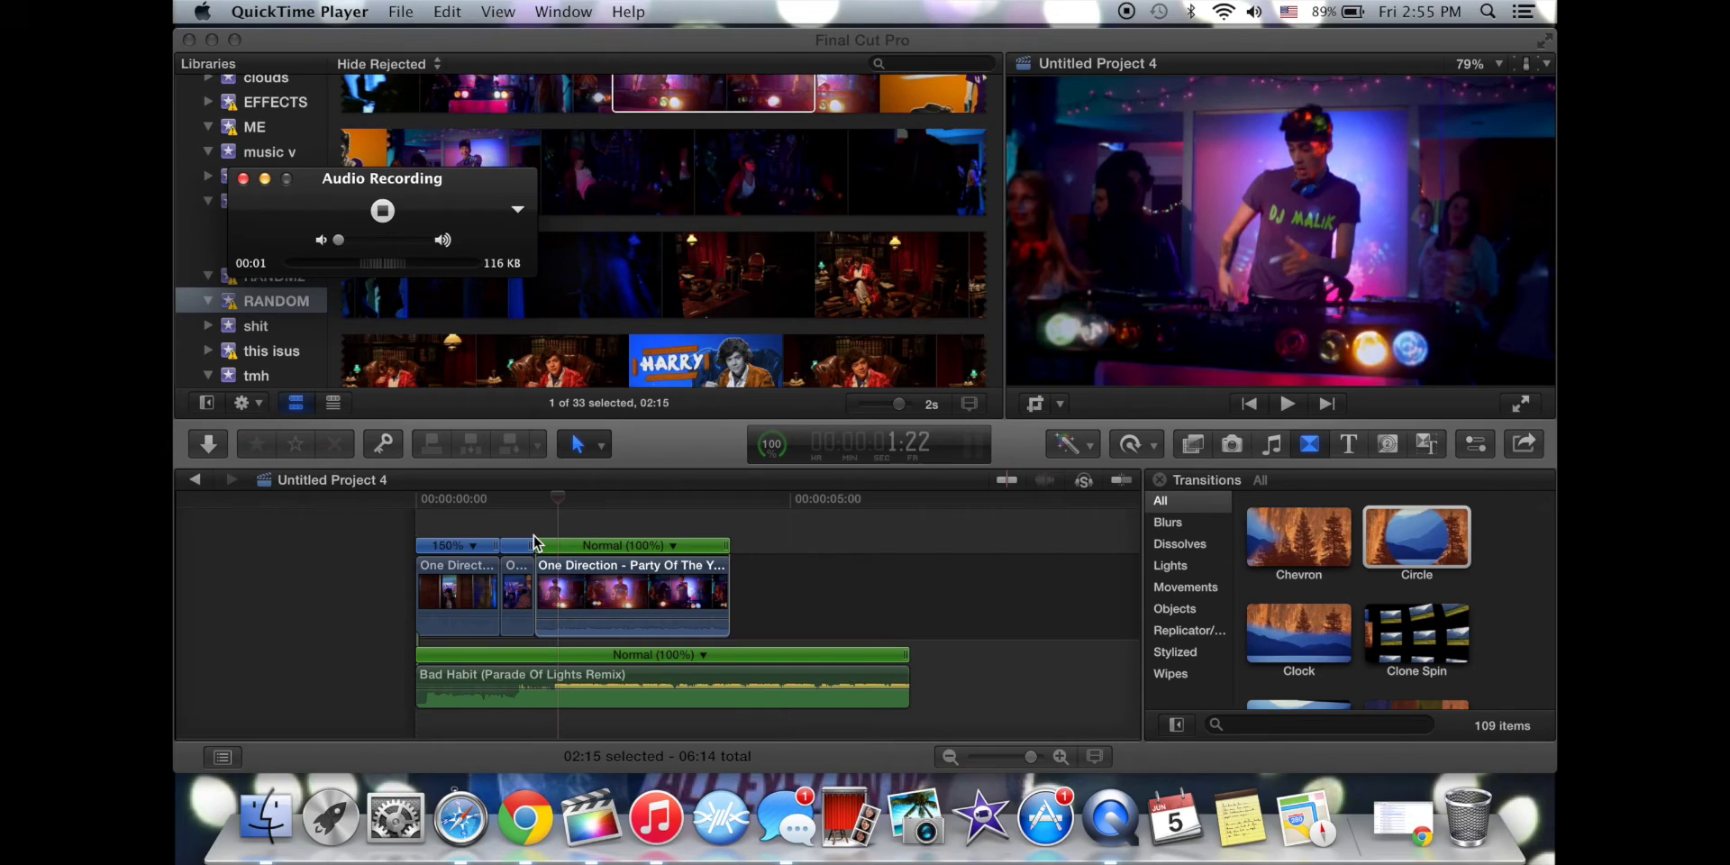
left_click(595, 625)
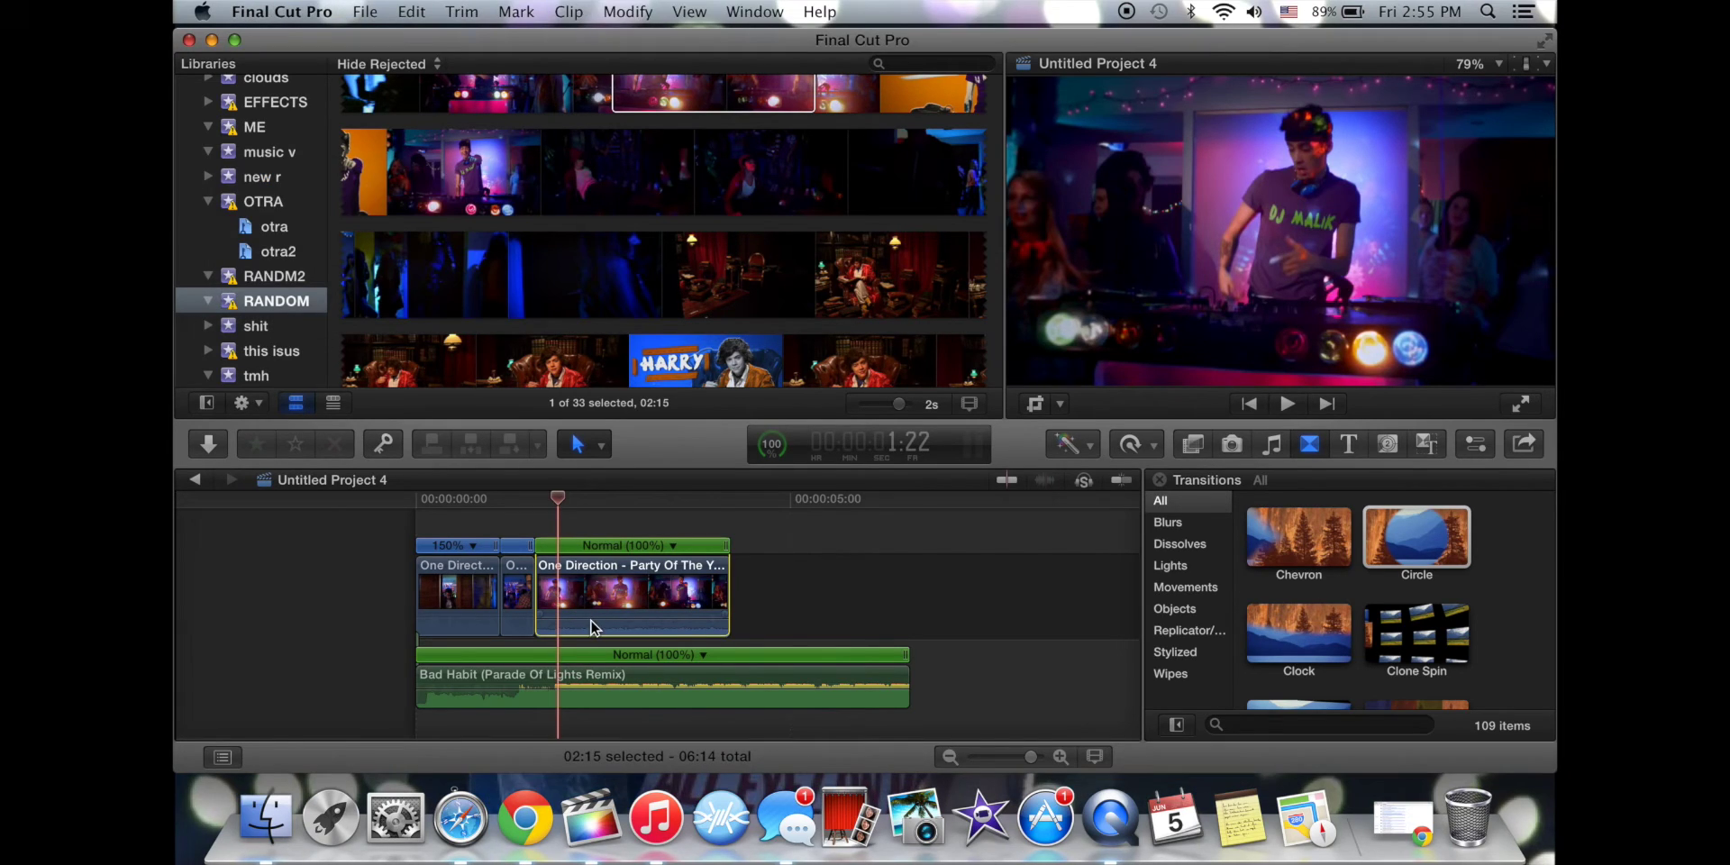
left_click_drag(591, 622, 590, 674)
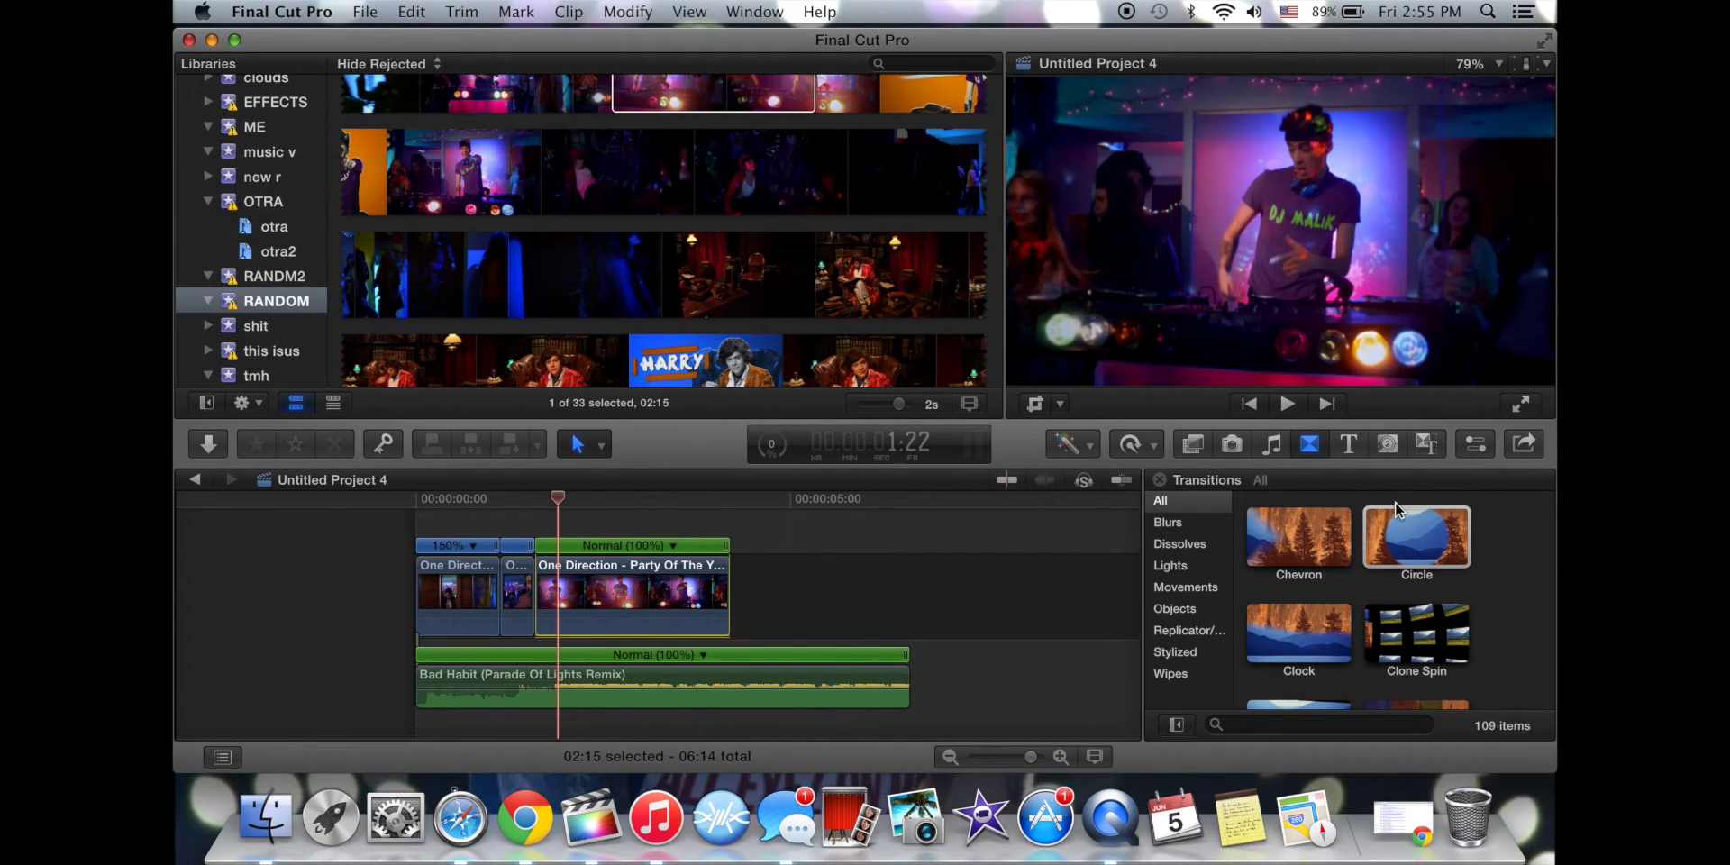
left_click(392, 568)
key("space")
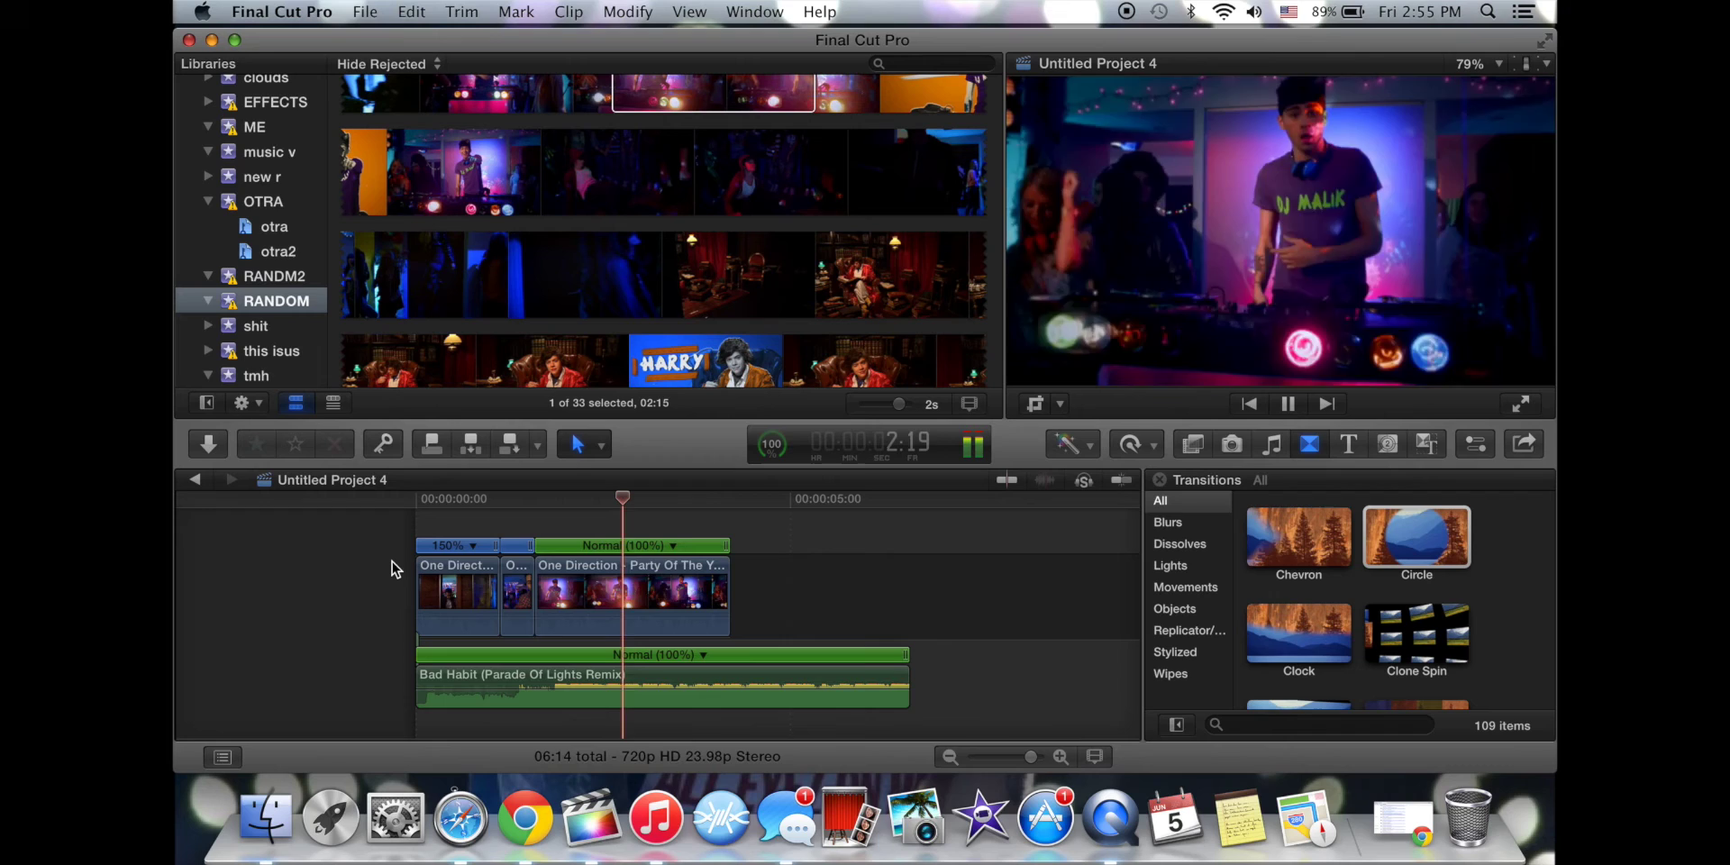
key("space")
Set the third party clip to a custom 200% rate with Ripple, then play from the start.
left_click(610, 601)
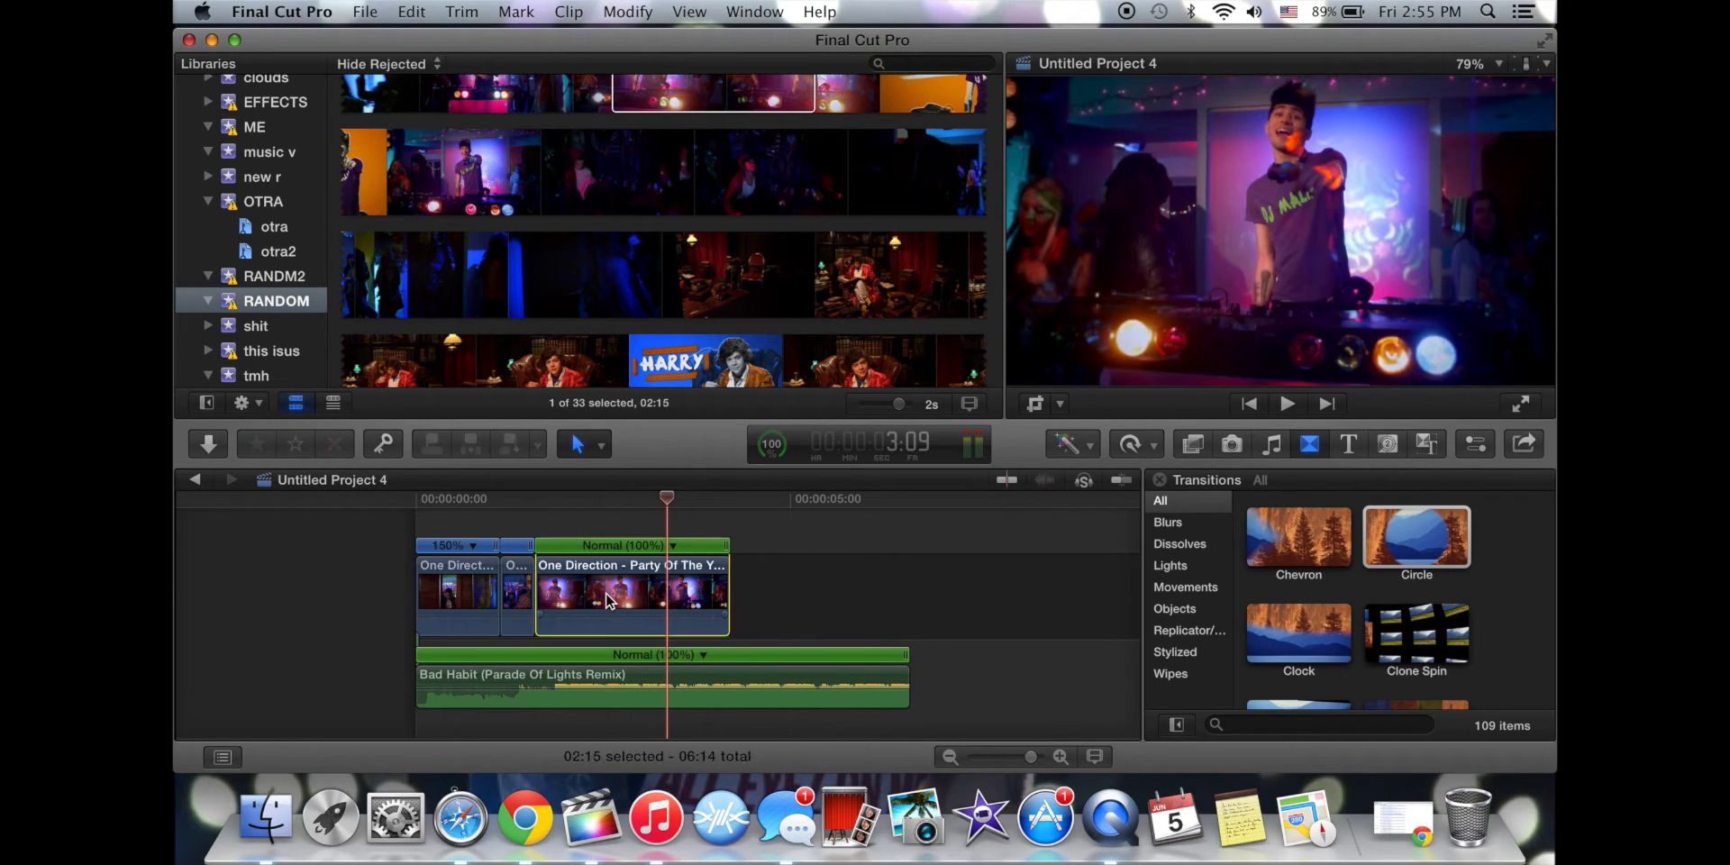
left_click(639, 509)
left_click(1157, 446)
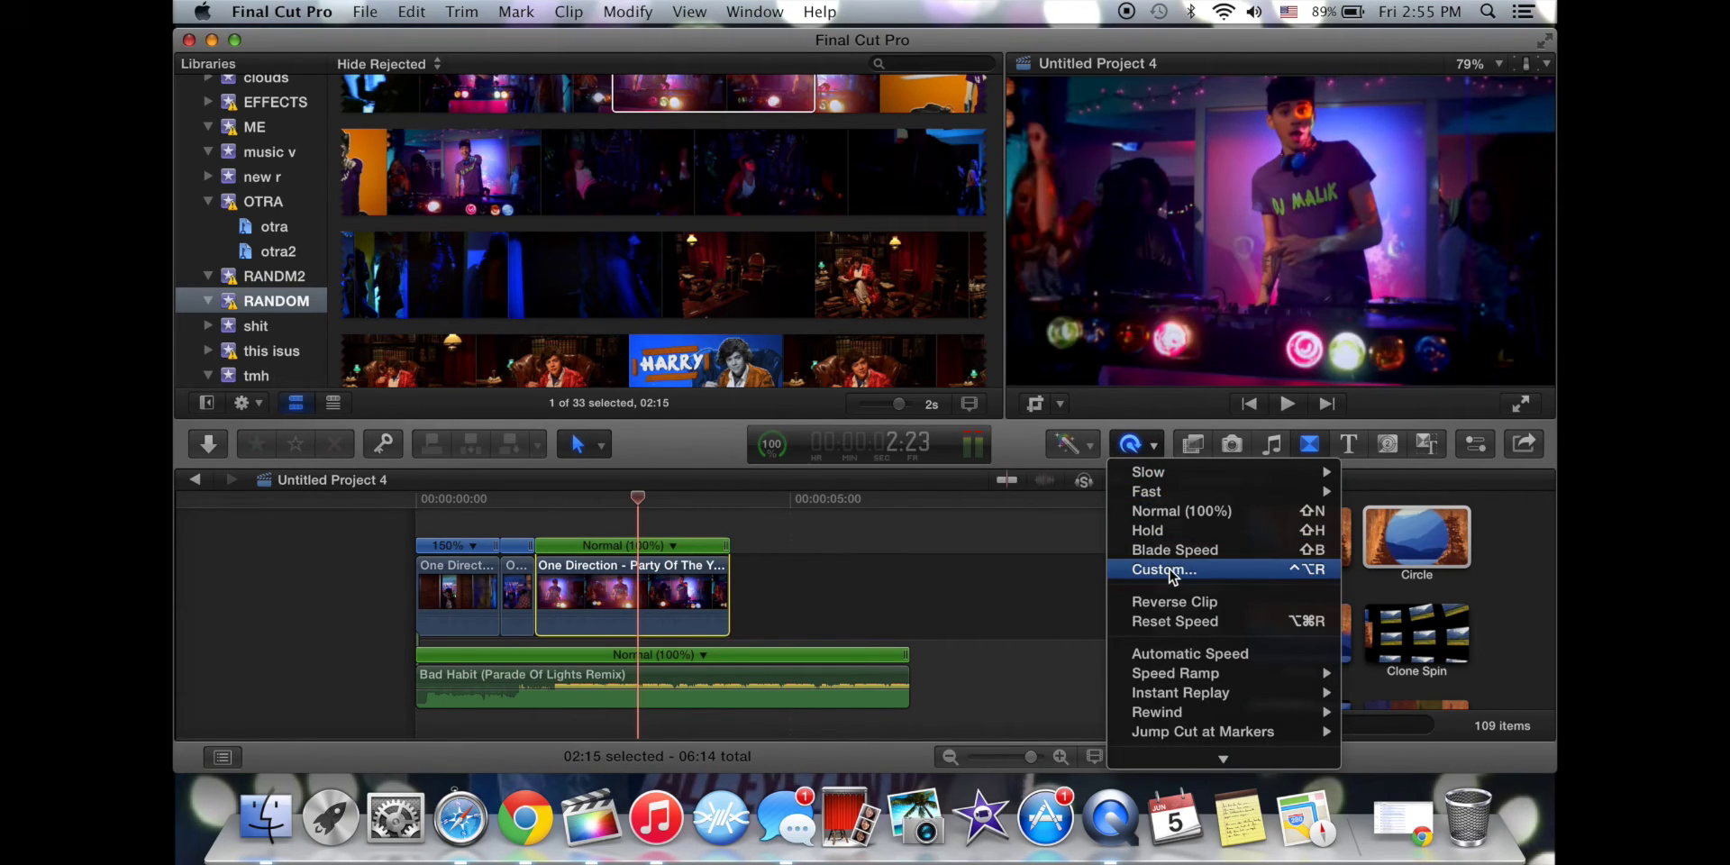
left_click(1166, 570)
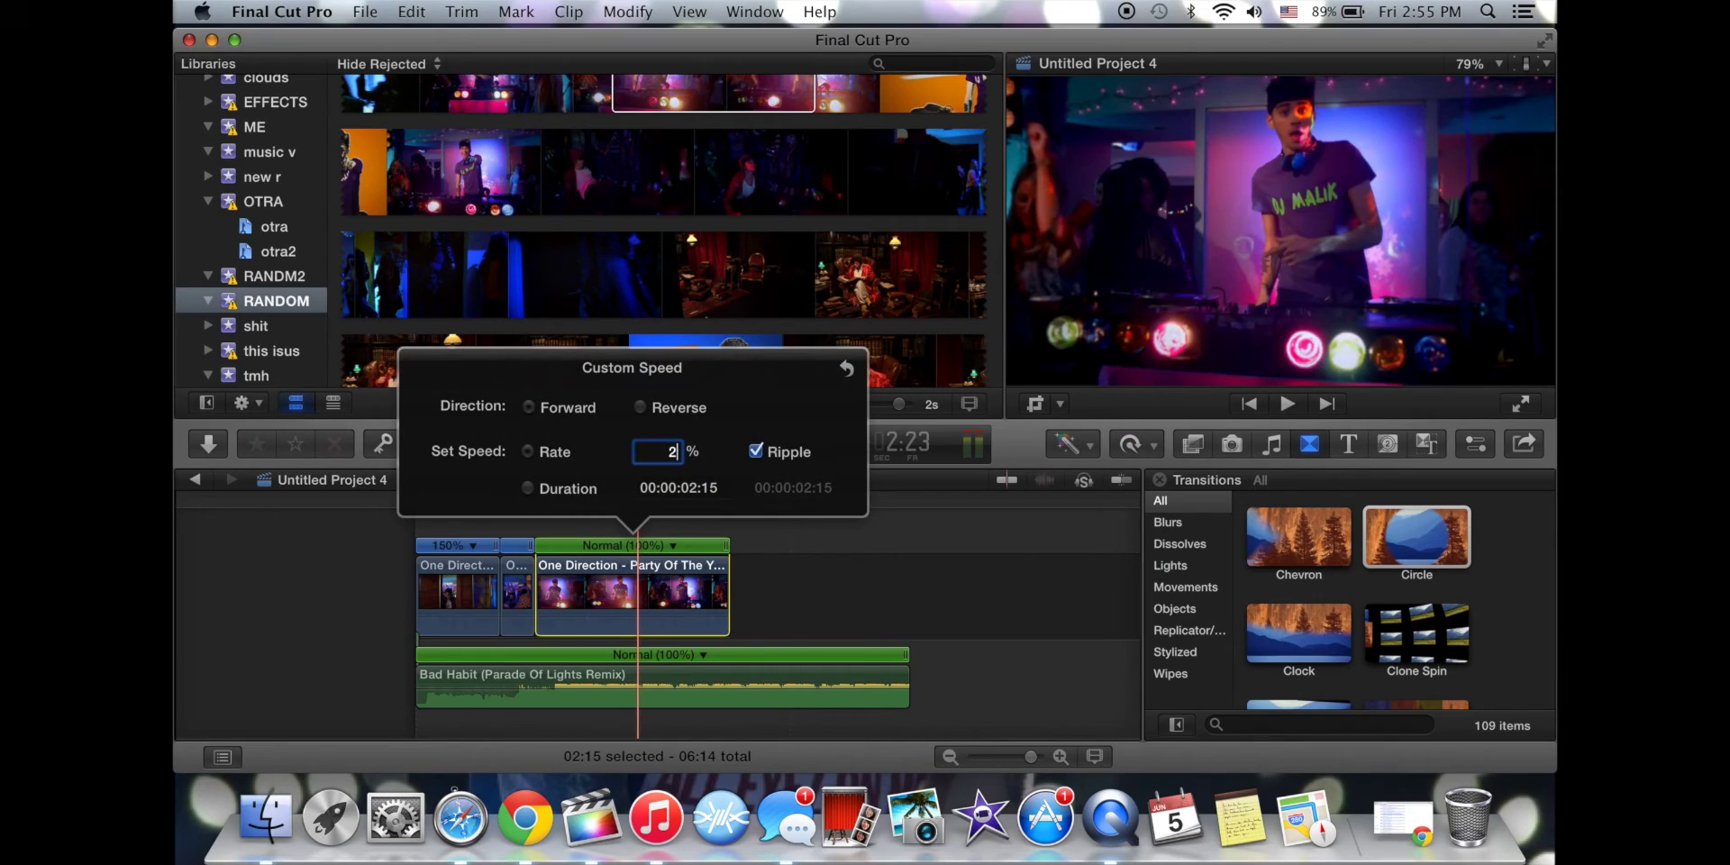
key("Return")
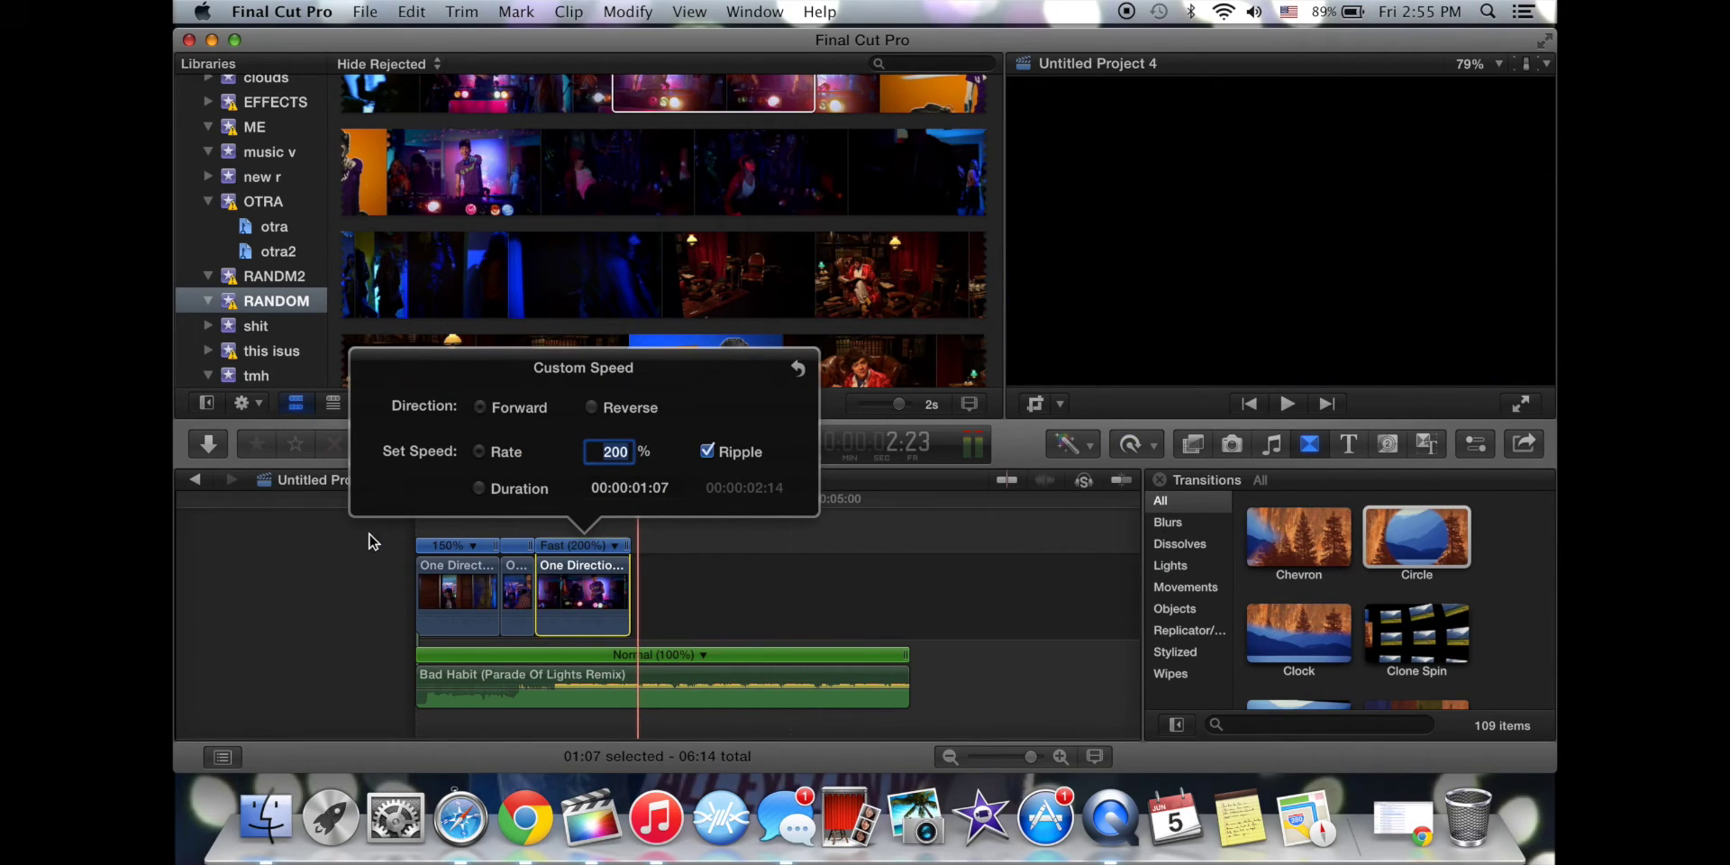
left_click(386, 555)
left_click(409, 583)
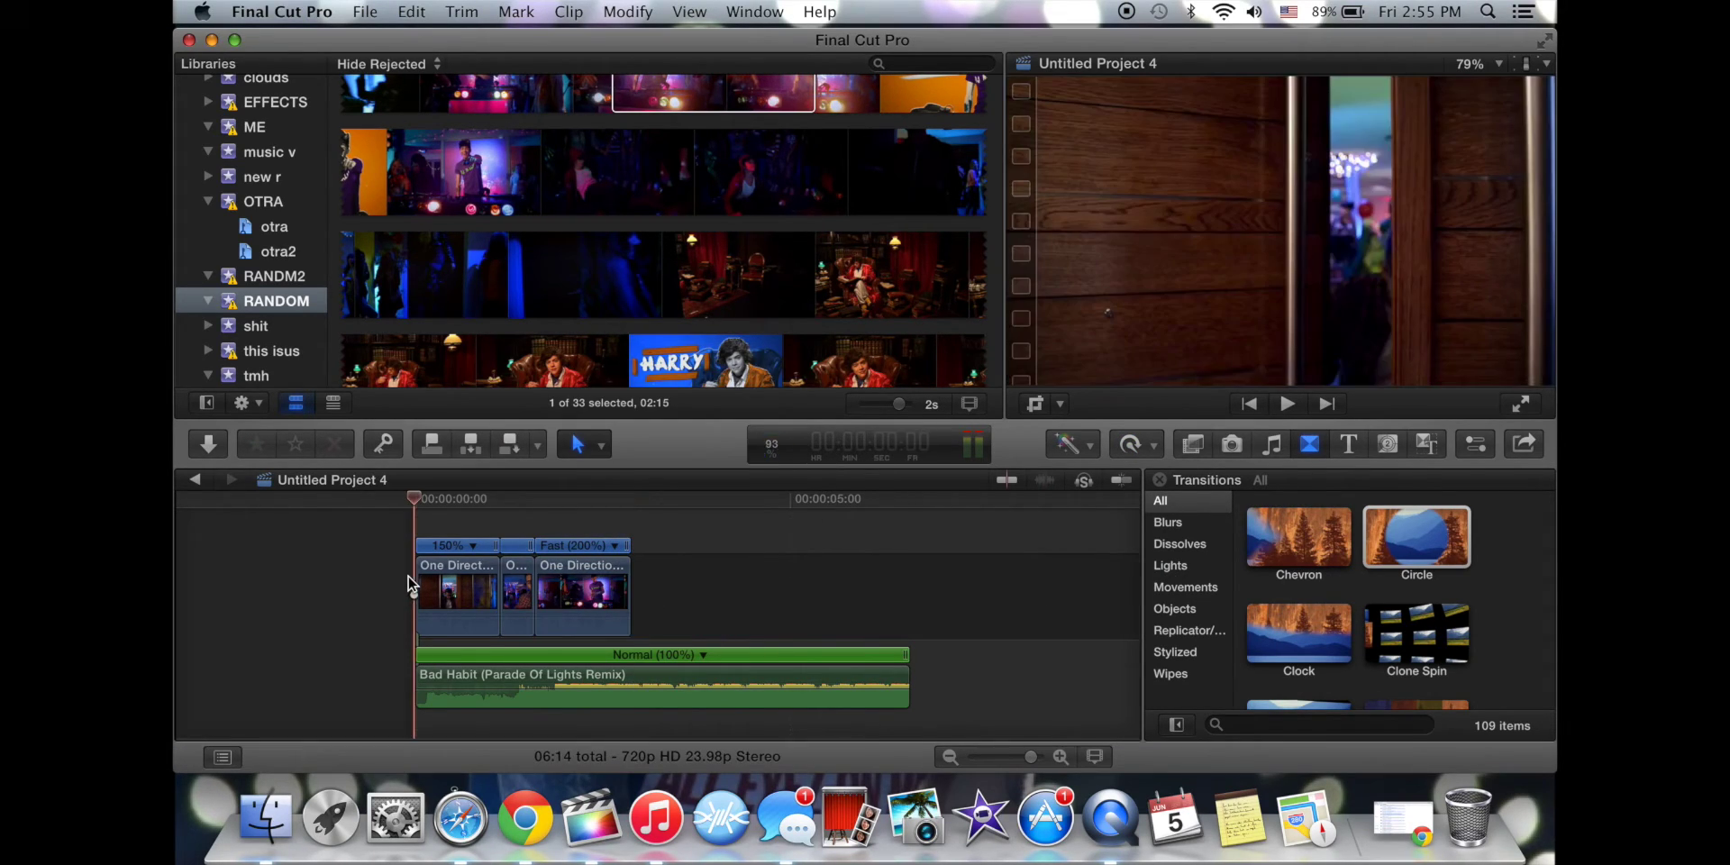
key("space")
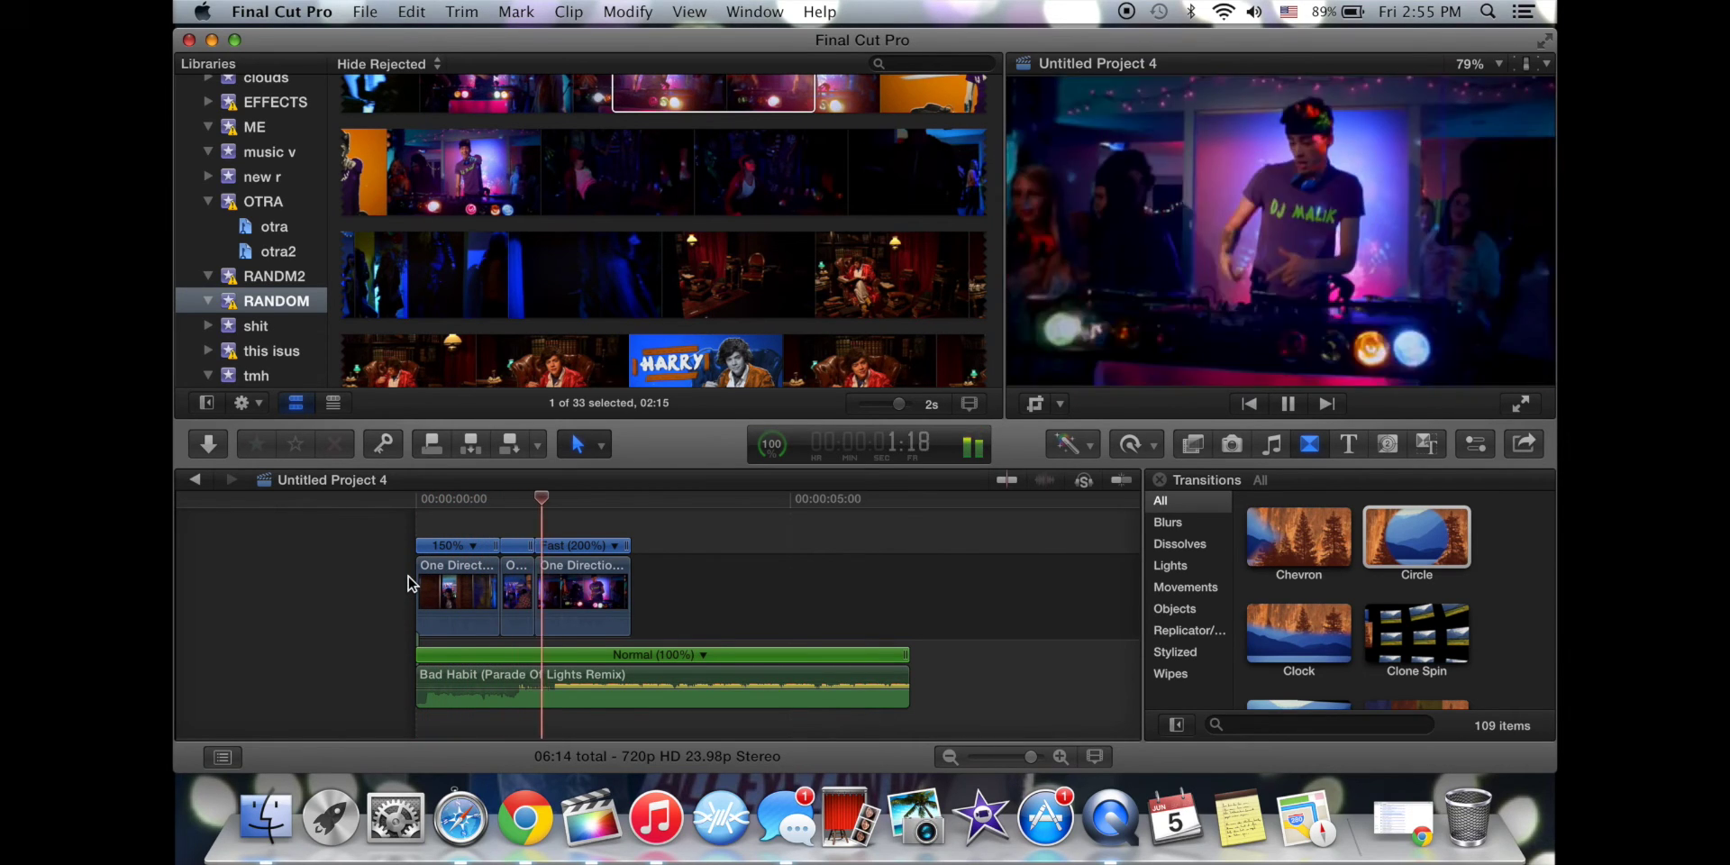
key("space")
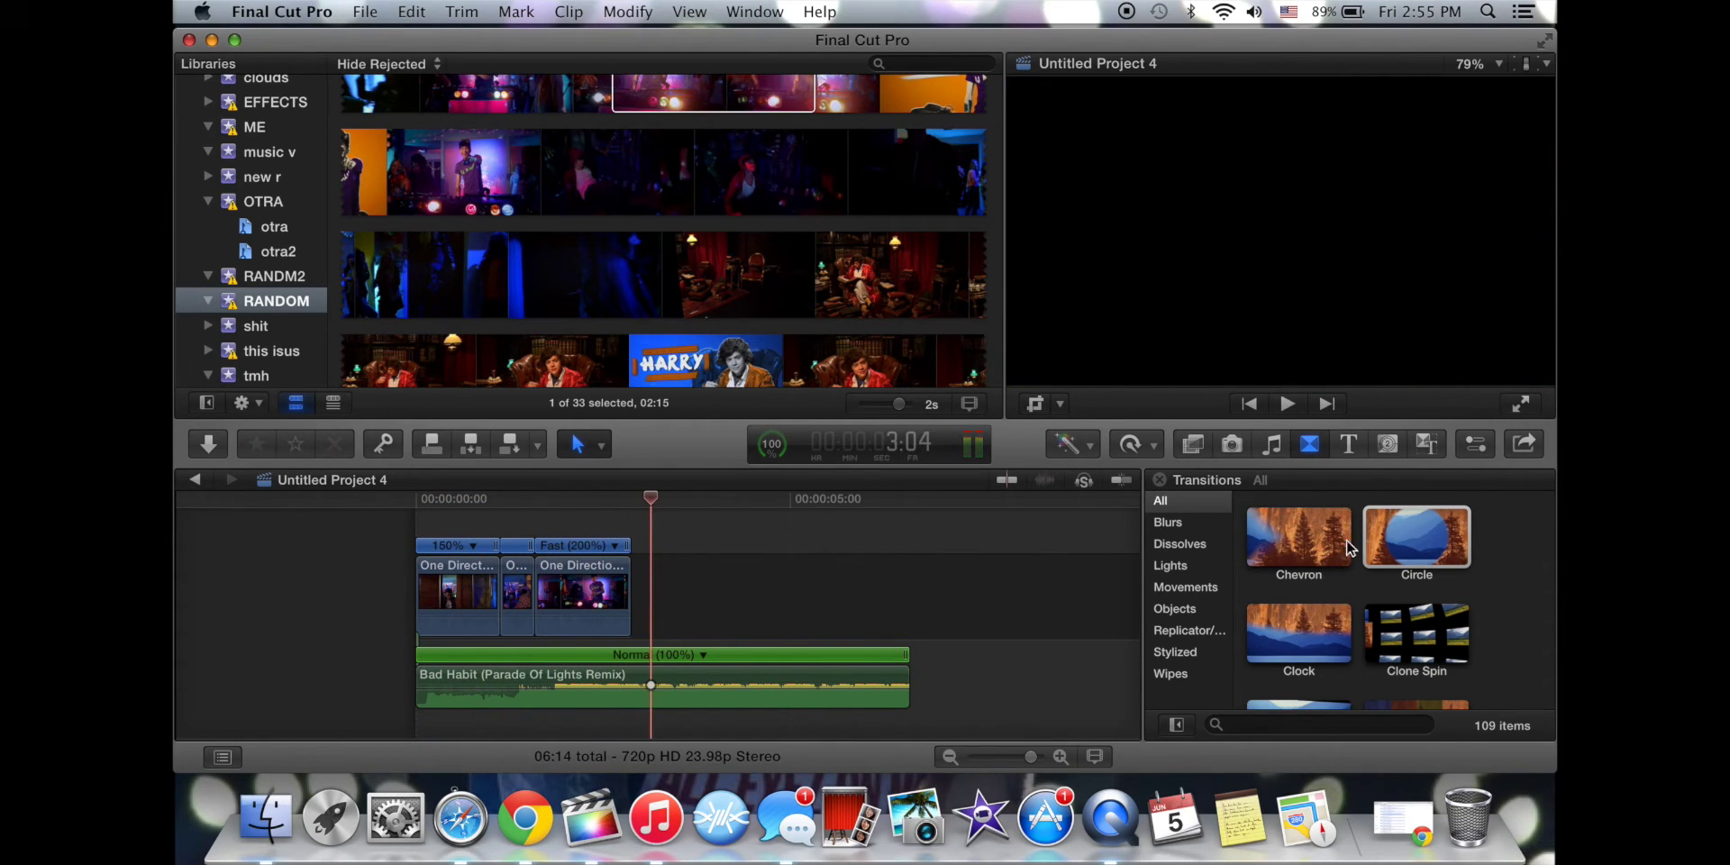
Drop the Circle transition on the edit between clips two and three, zoom in, and select it.
left_click_drag(1421, 541, 810, 565)
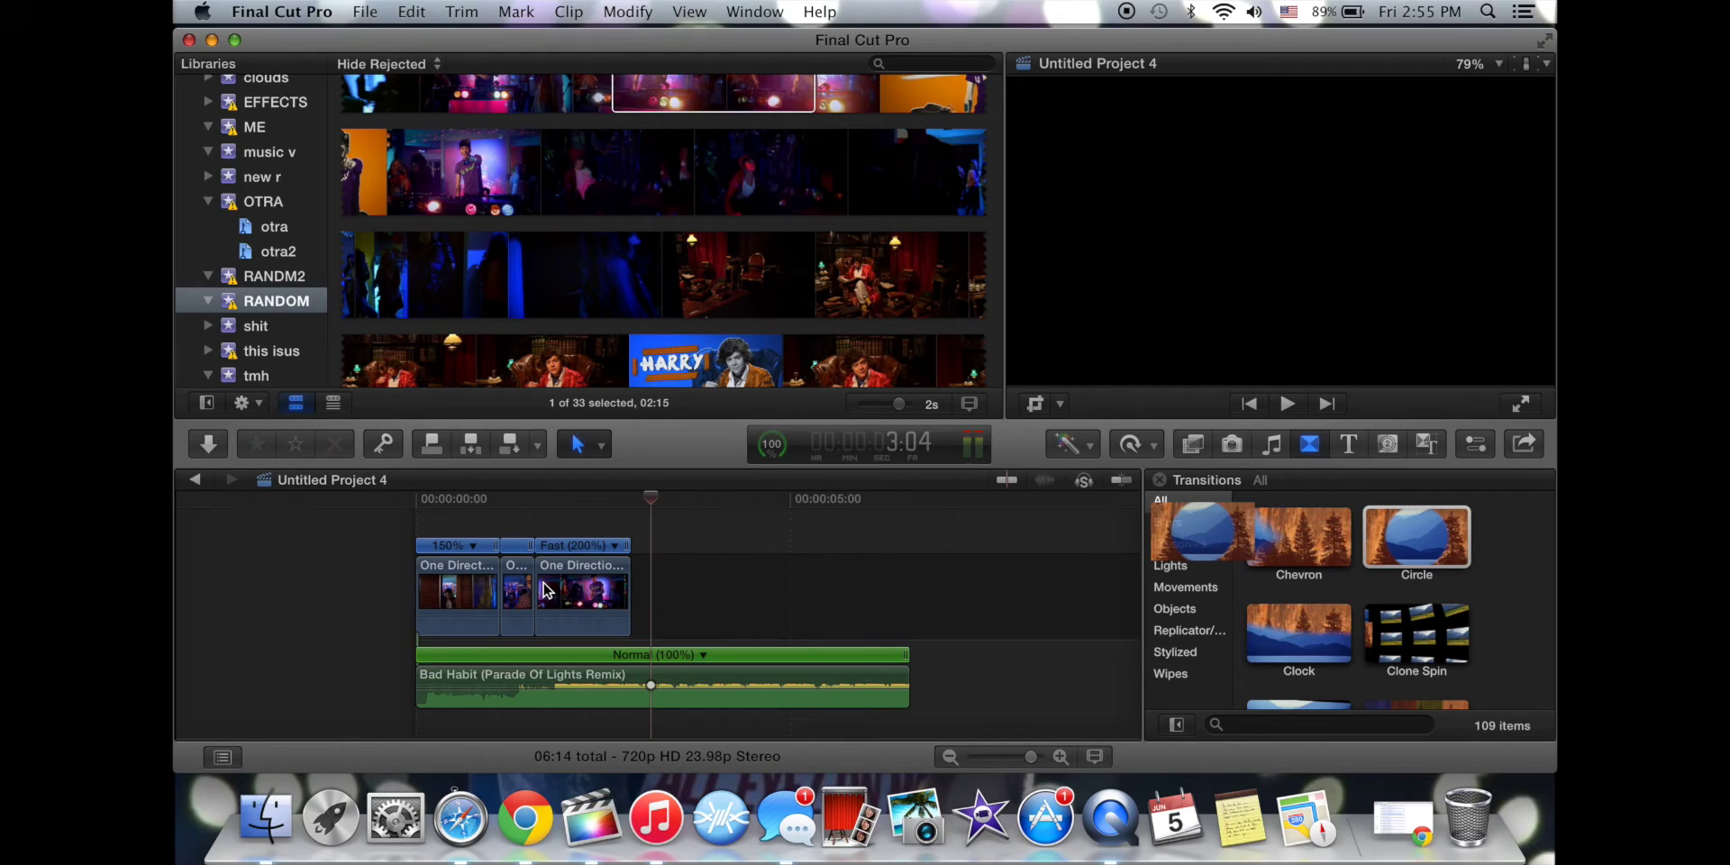
left_click_drag(544, 590, 527, 599)
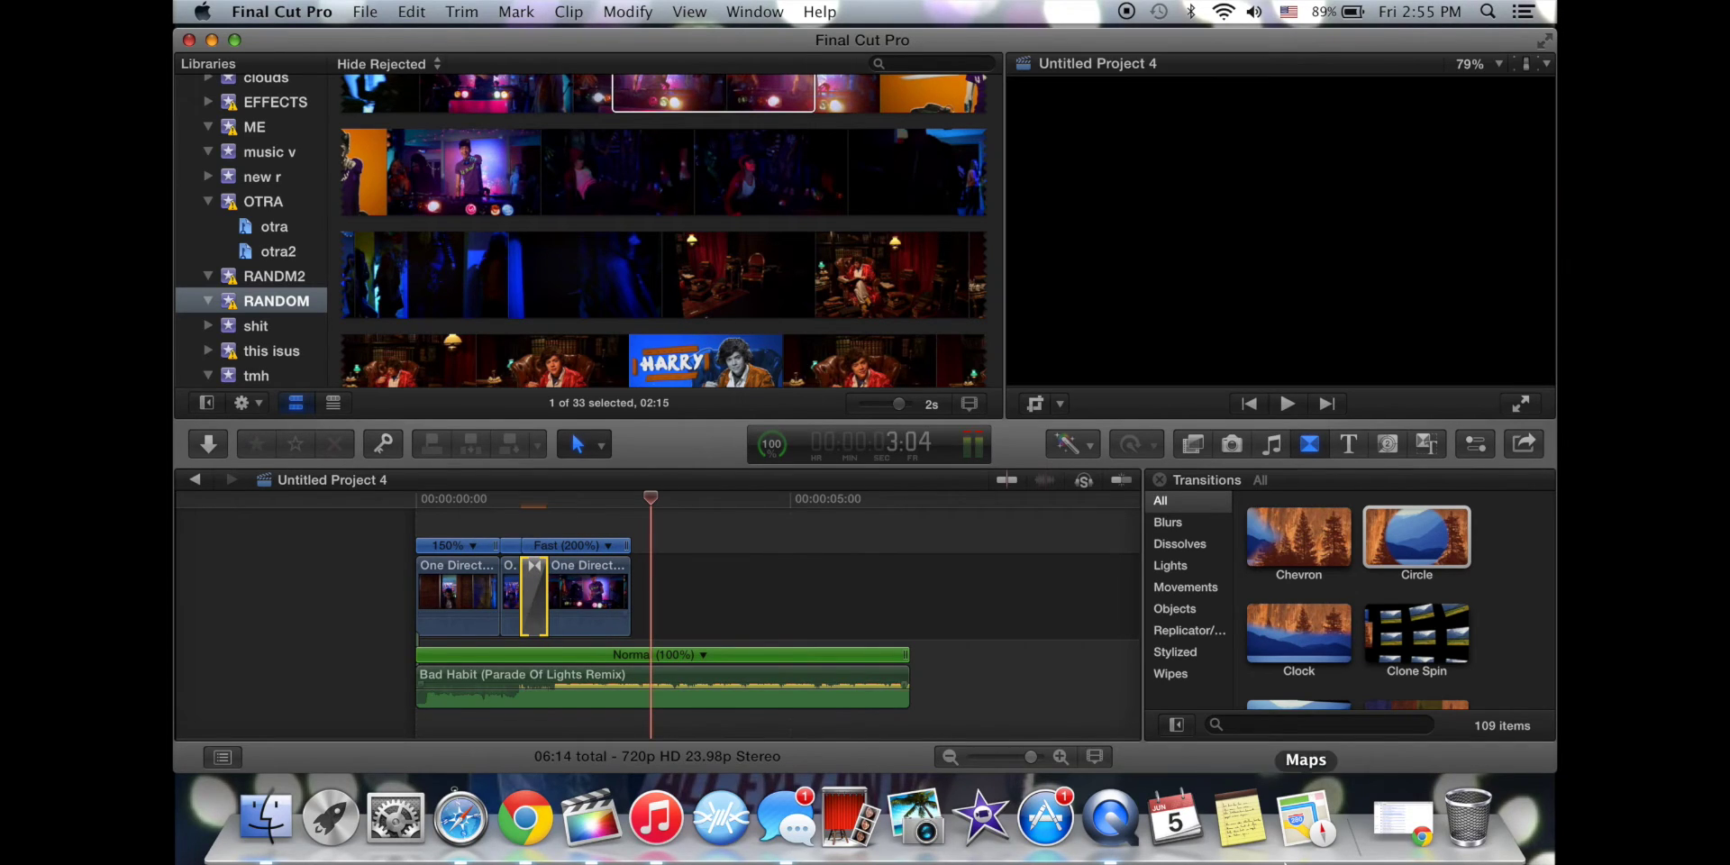
left_click(1060, 757)
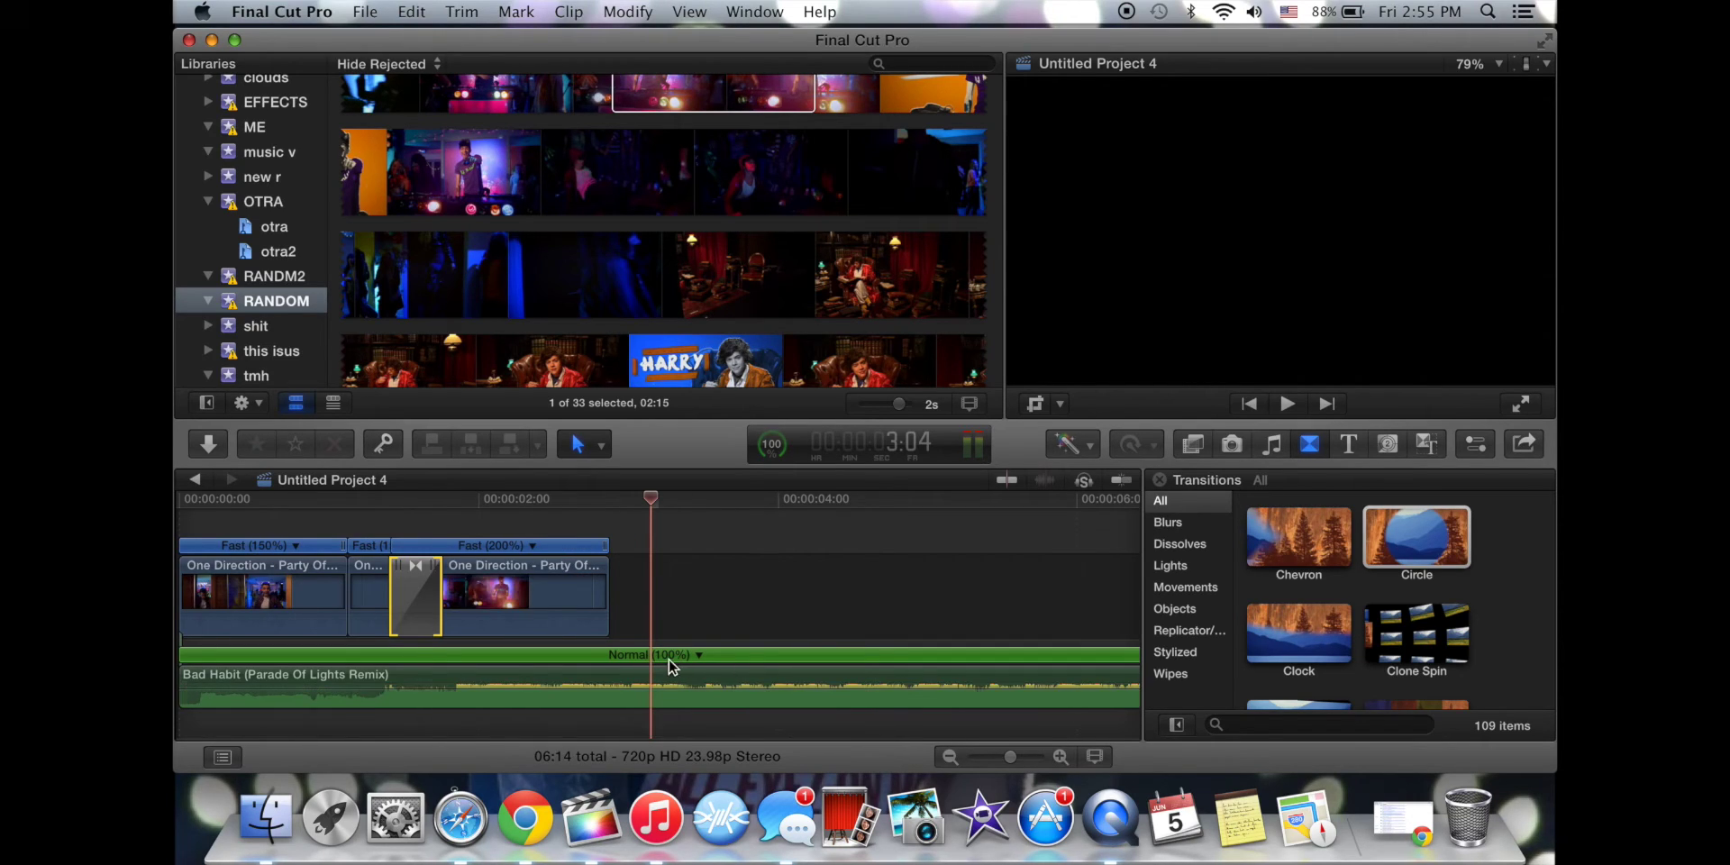
left_click(412, 584)
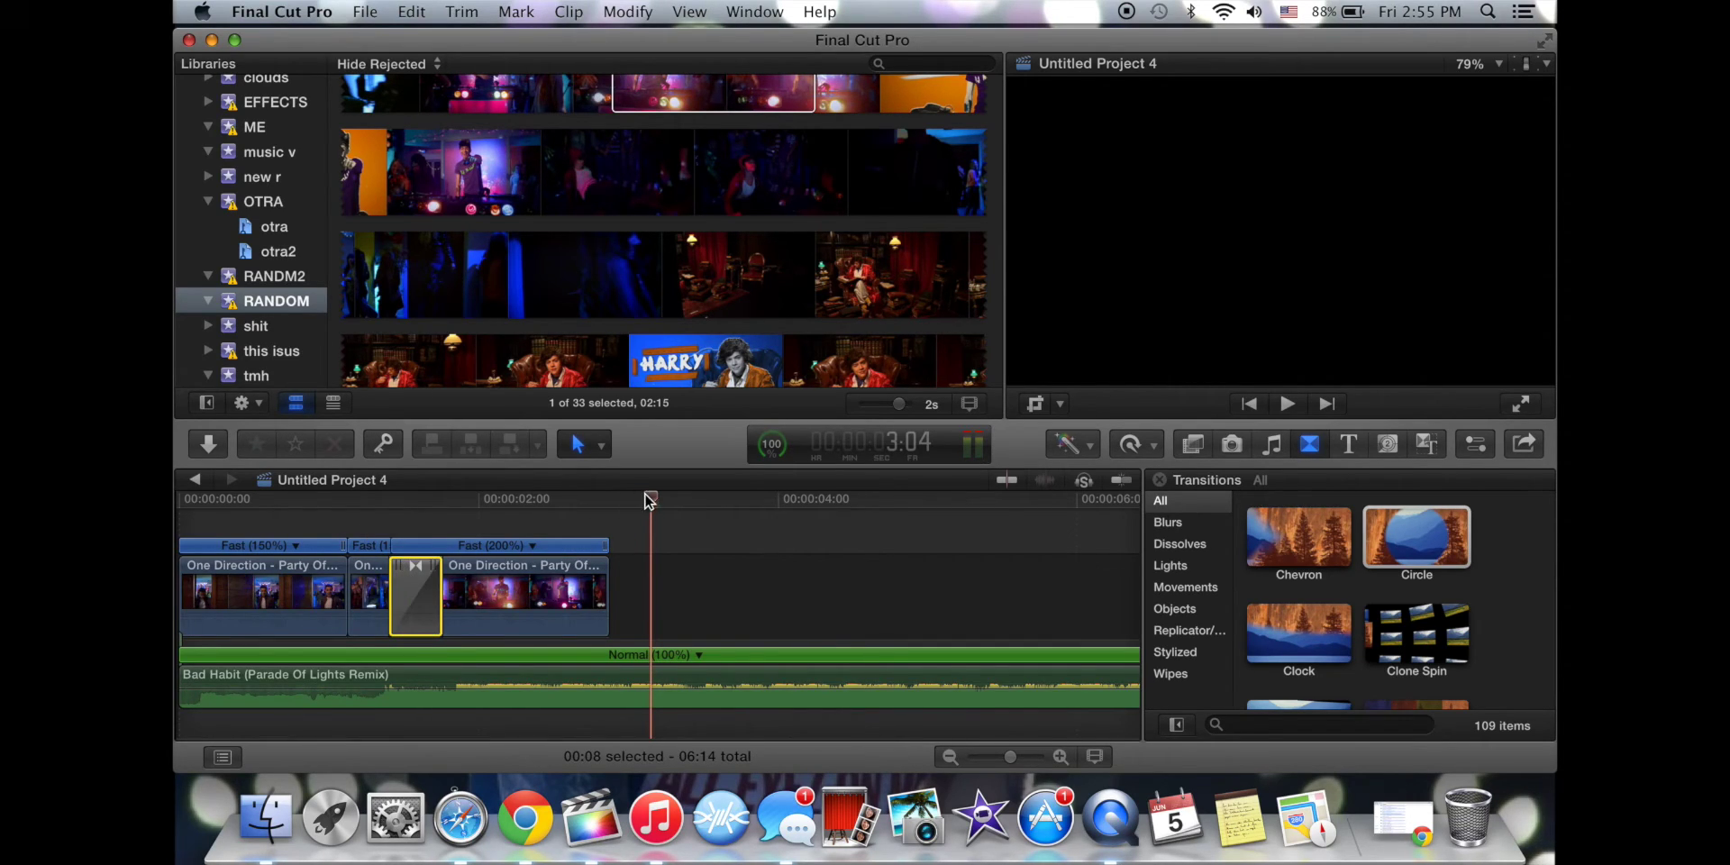
left_click_drag(649, 500, 416, 501)
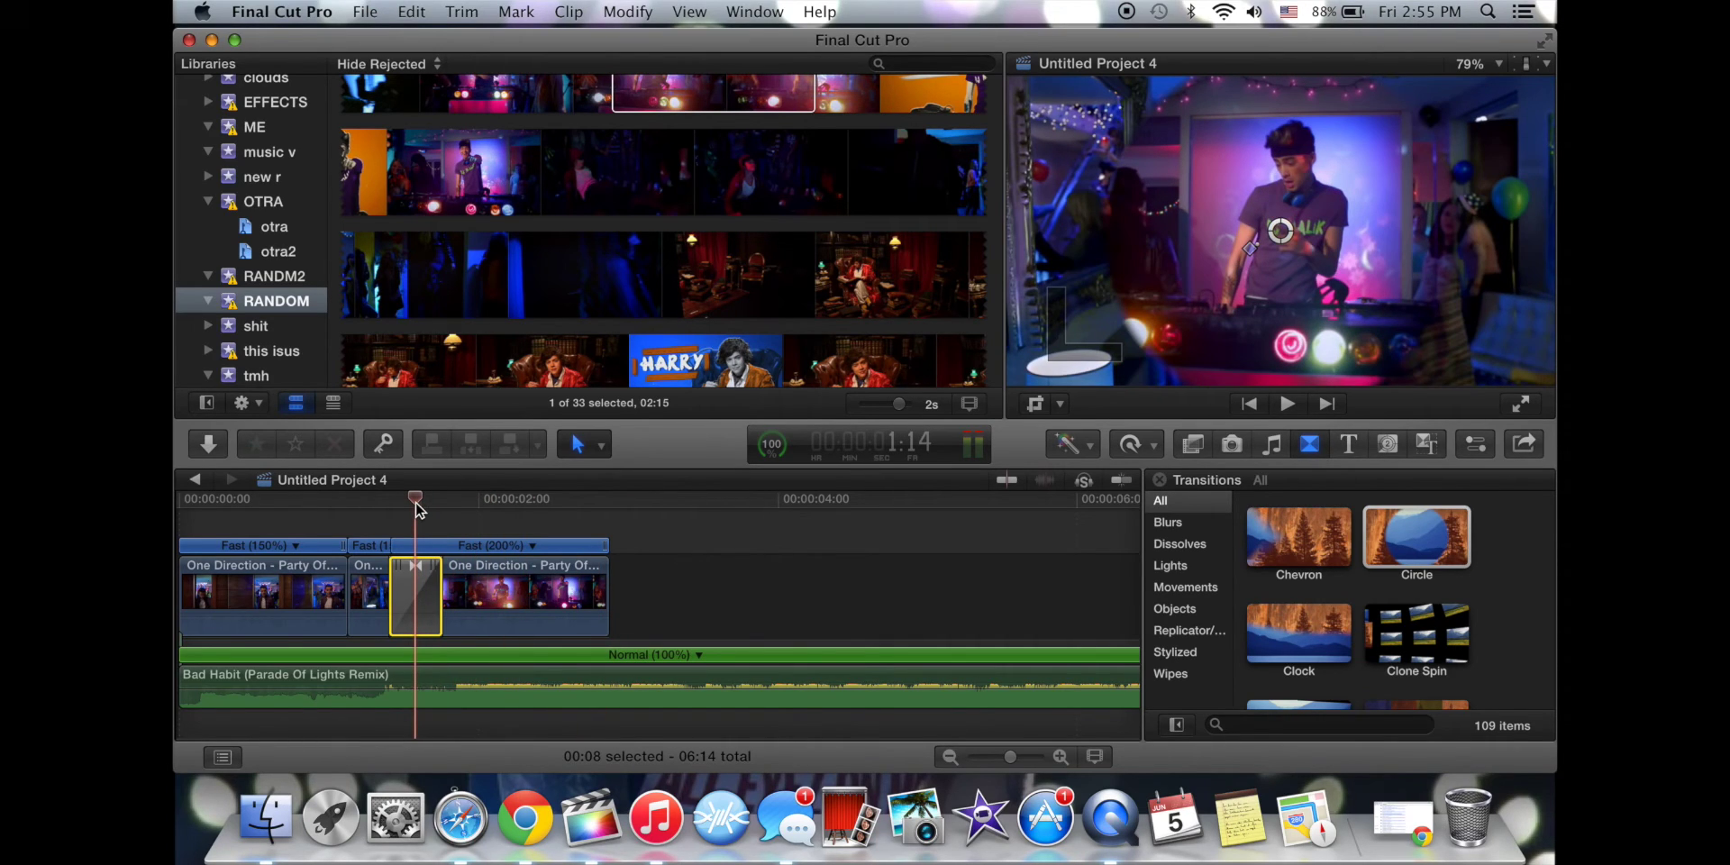
Show the Circle transition's Inspector and preview the transition from 00:00:01:03.
left_click(1476, 447)
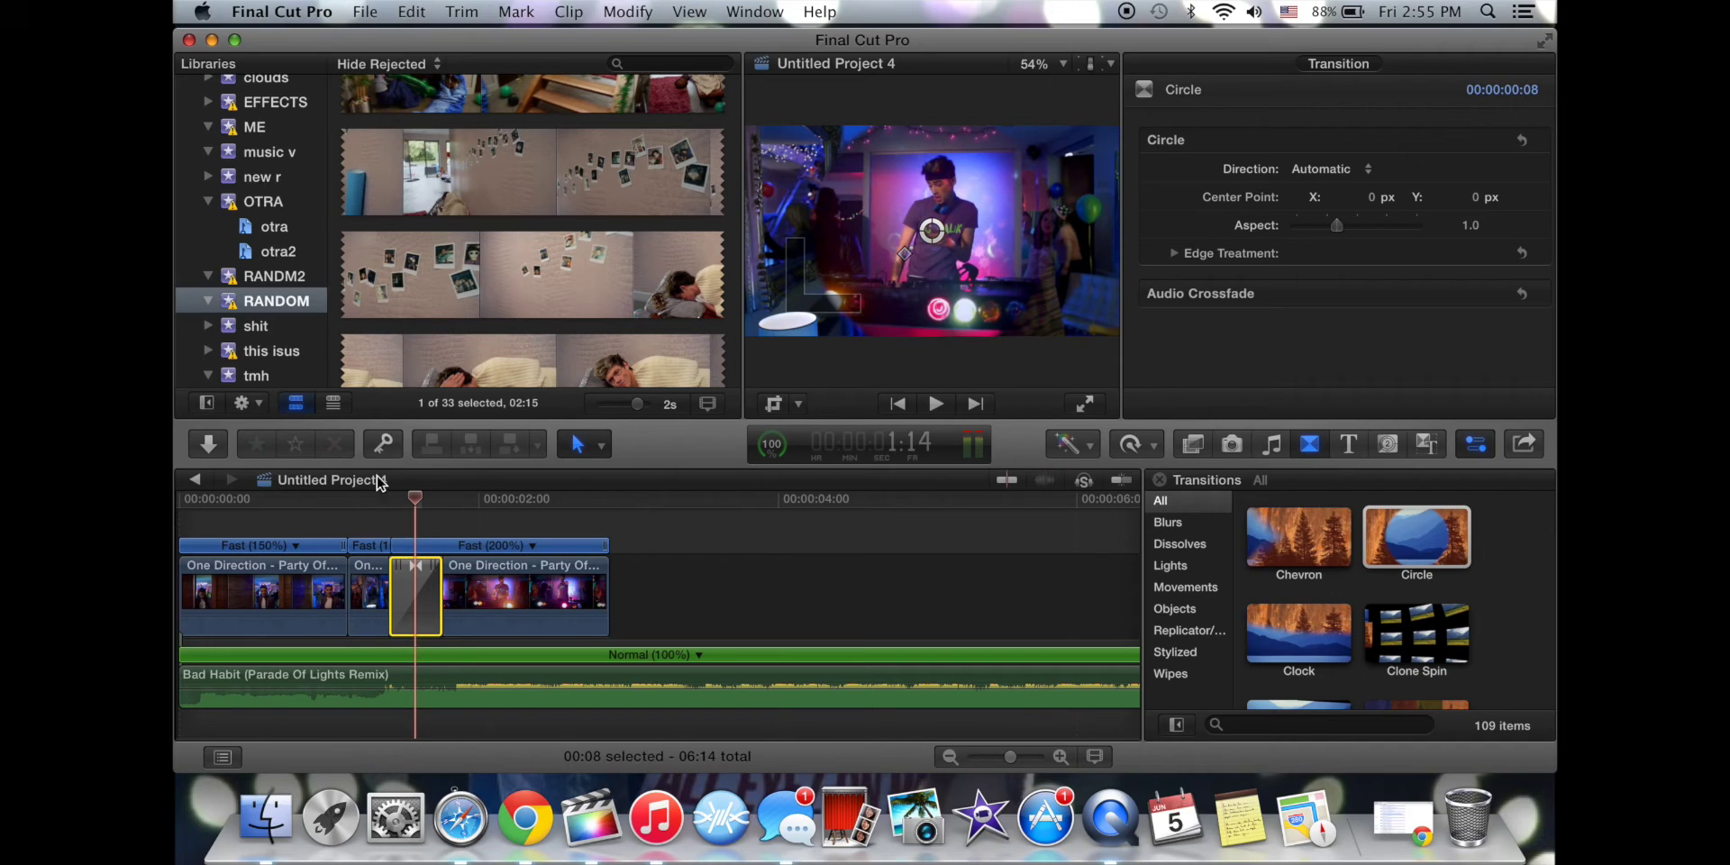
left_click(350, 517)
key("space")
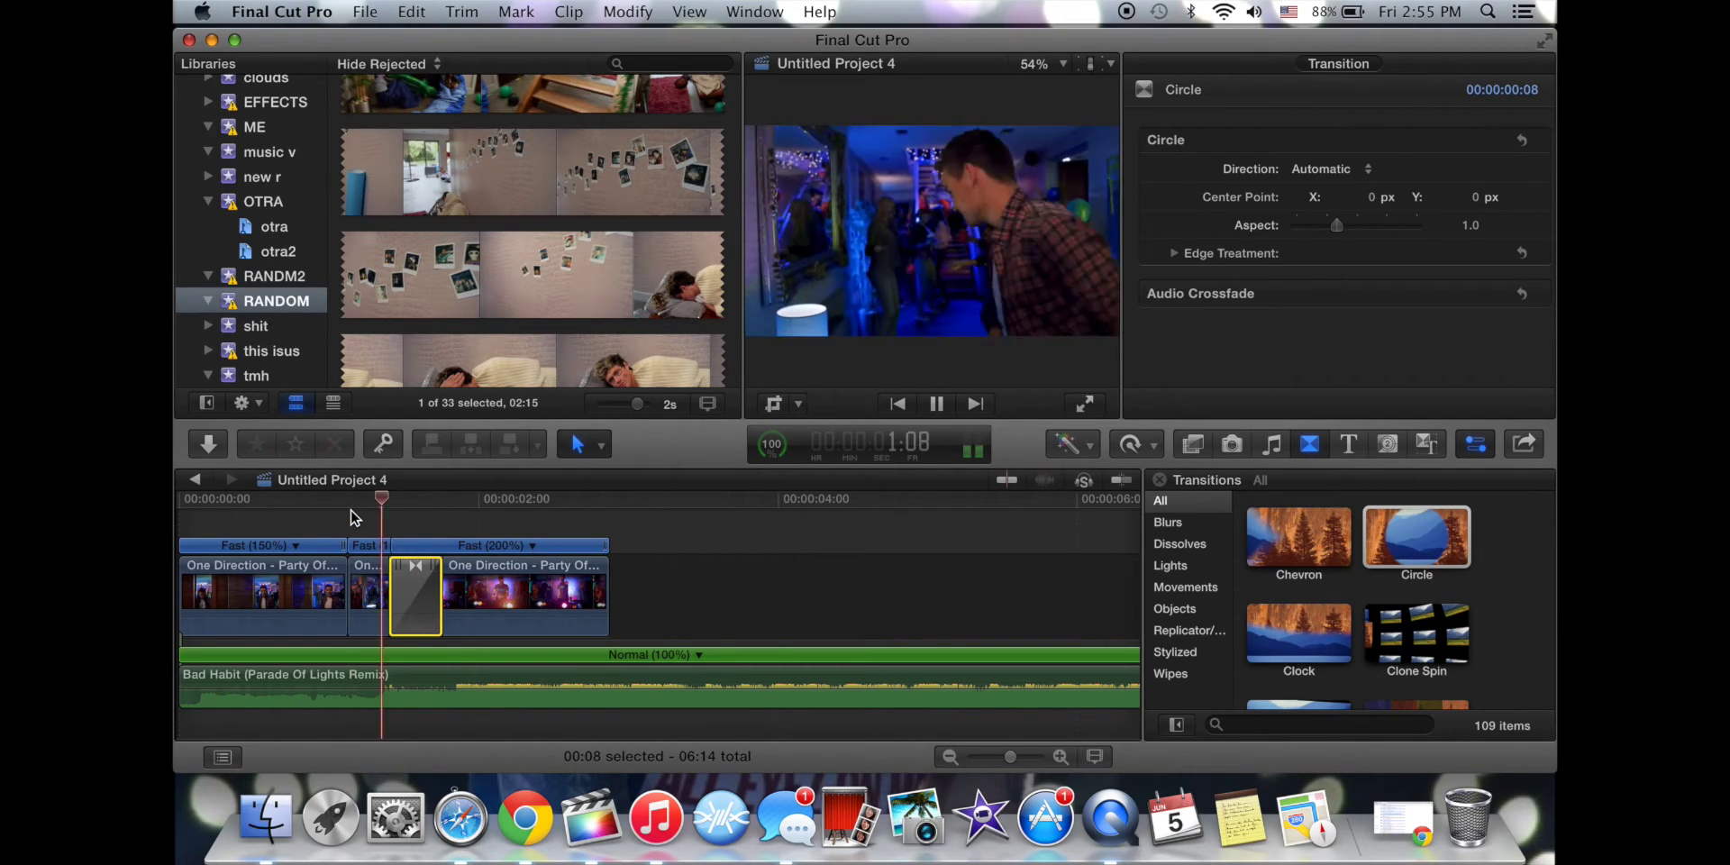
left_click(407, 510)
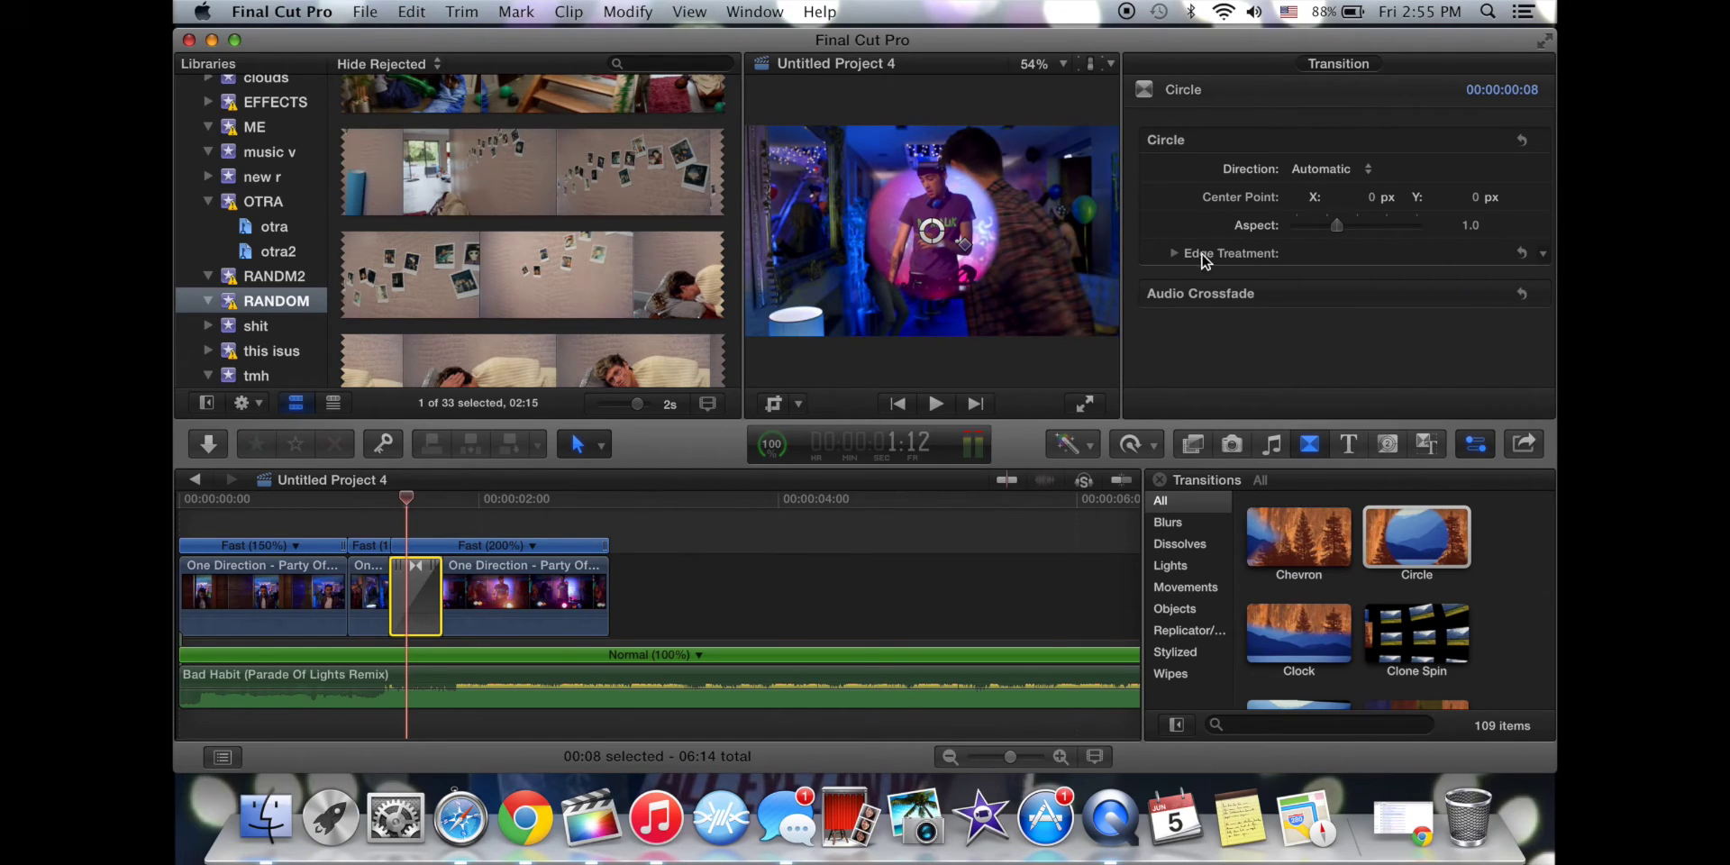
Set the transition's Edge Type to Solid Color with a white Edge Color, then hide the Inspector.
left_click(1246, 260)
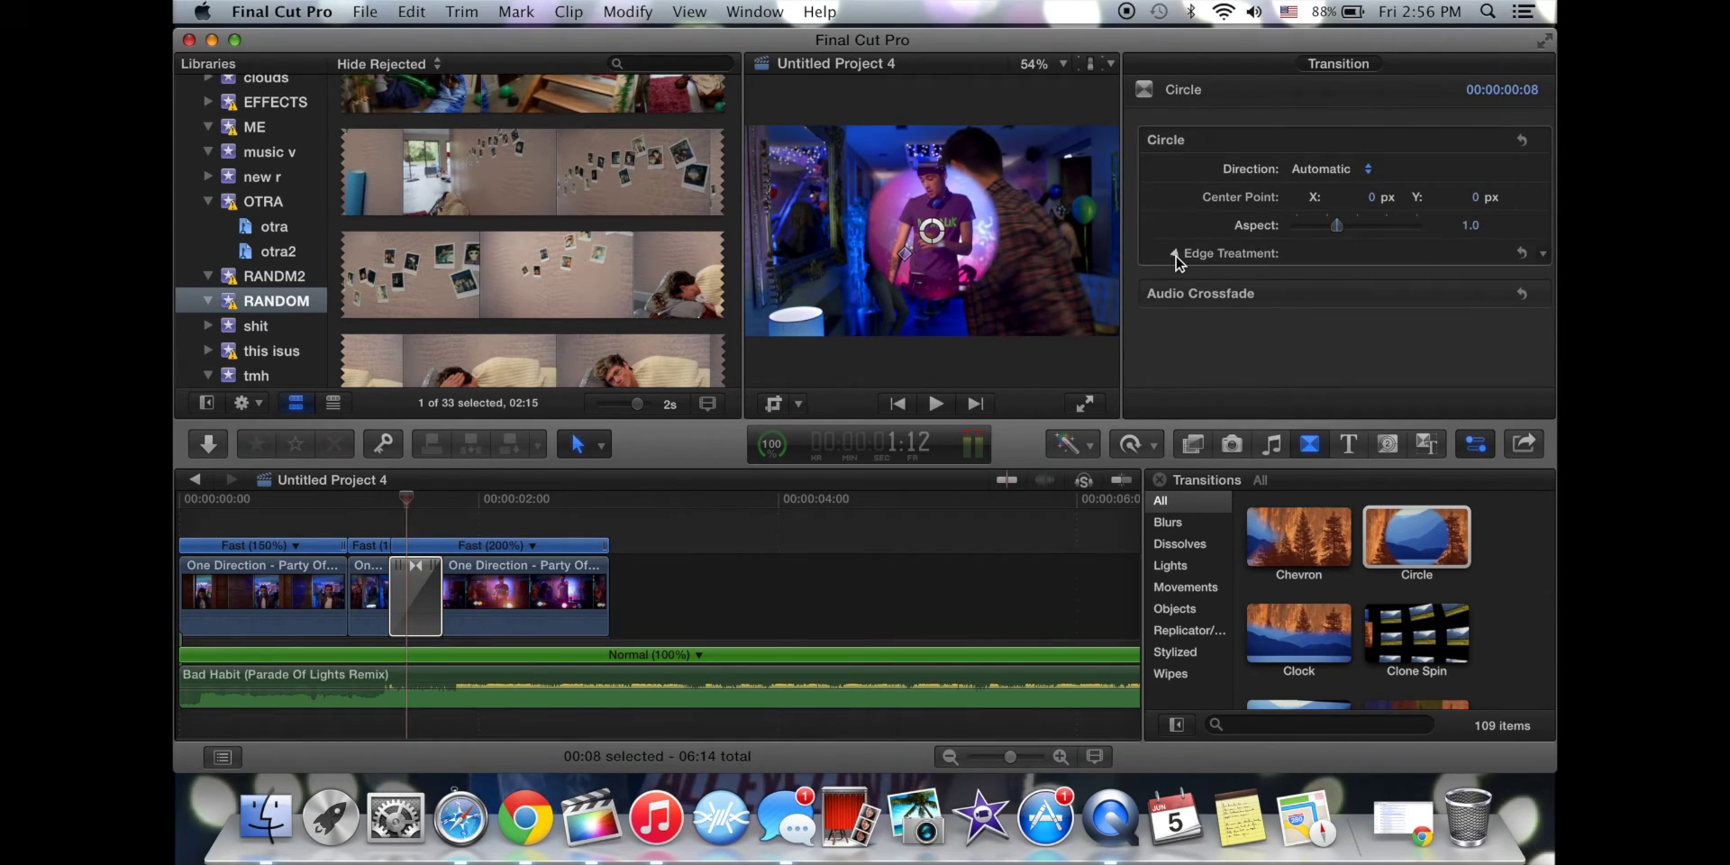
left_click(1174, 255)
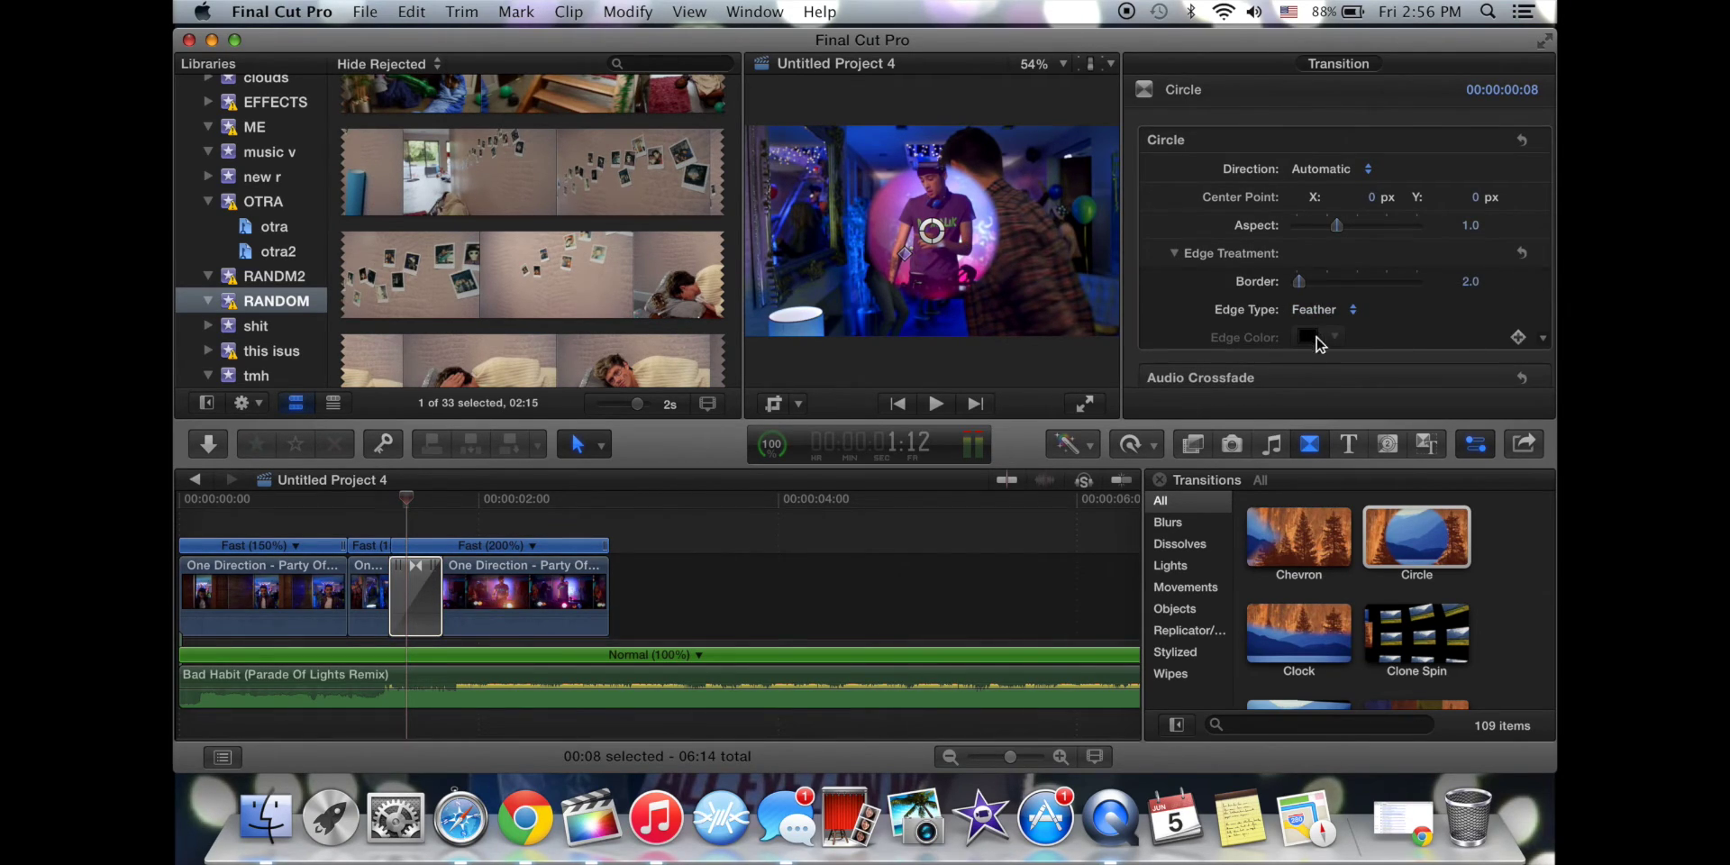
left_click(1322, 311)
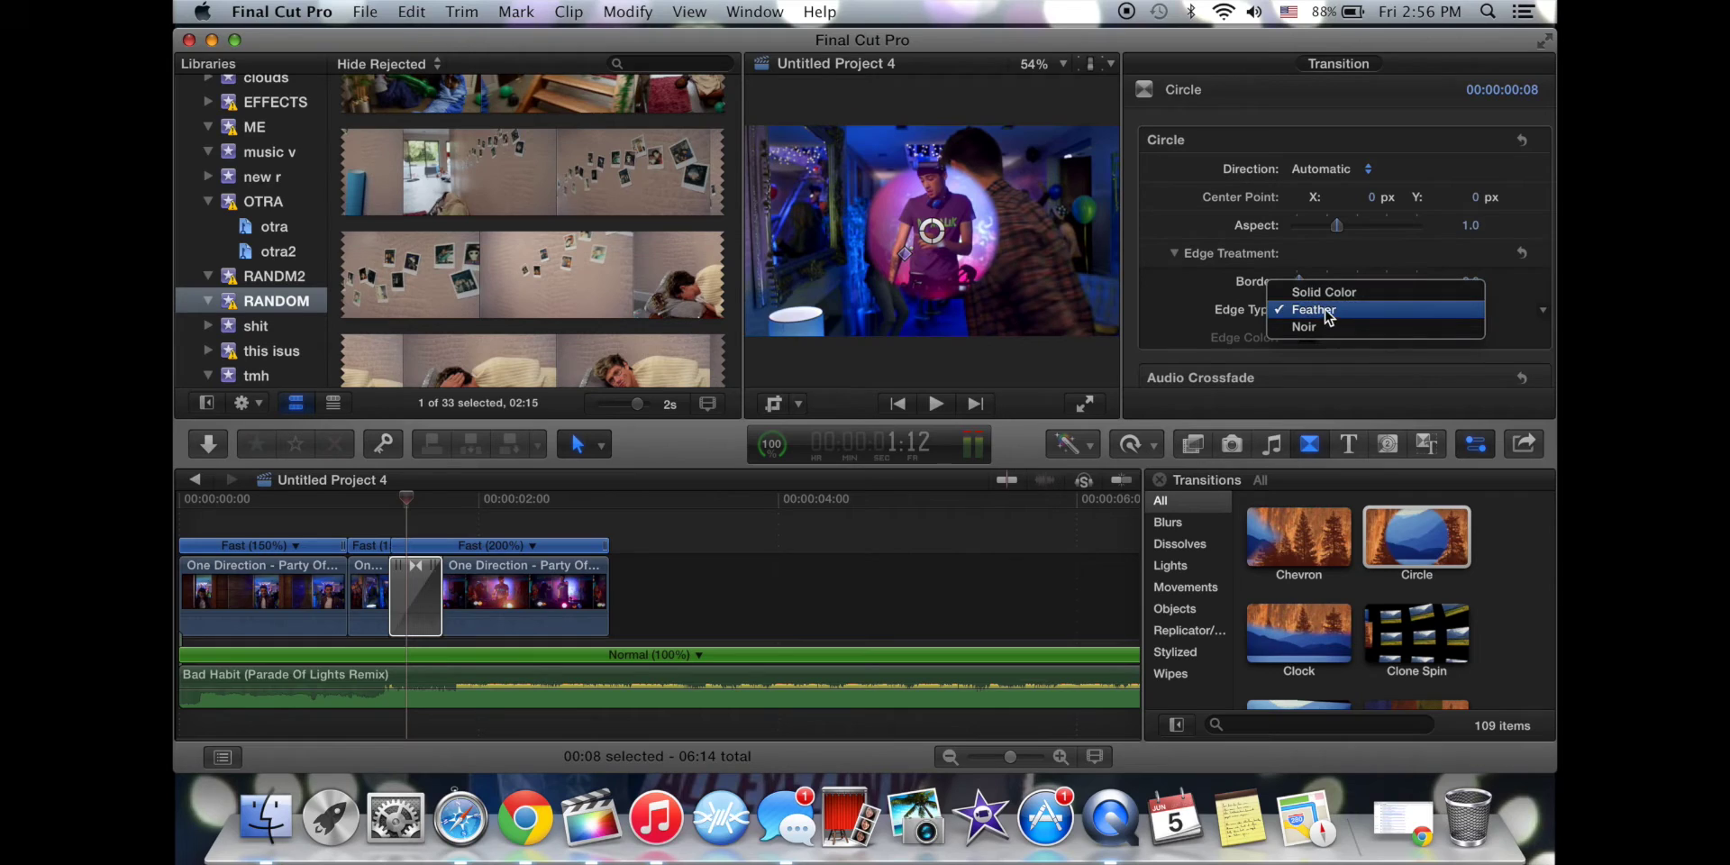
left_click(1328, 299)
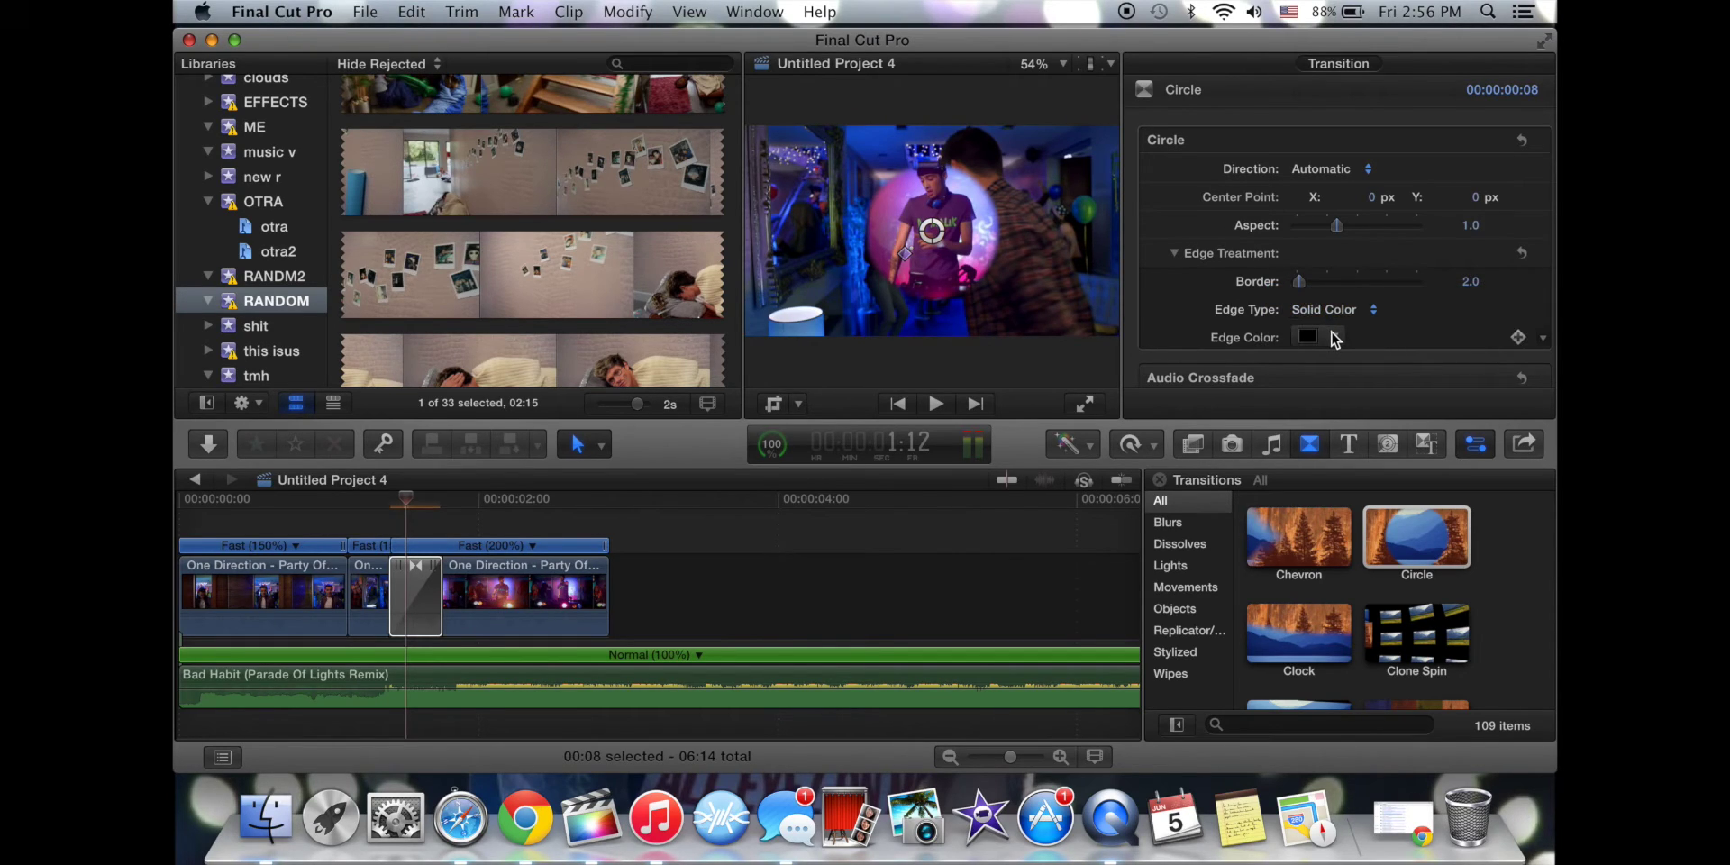
left_click(1334, 336)
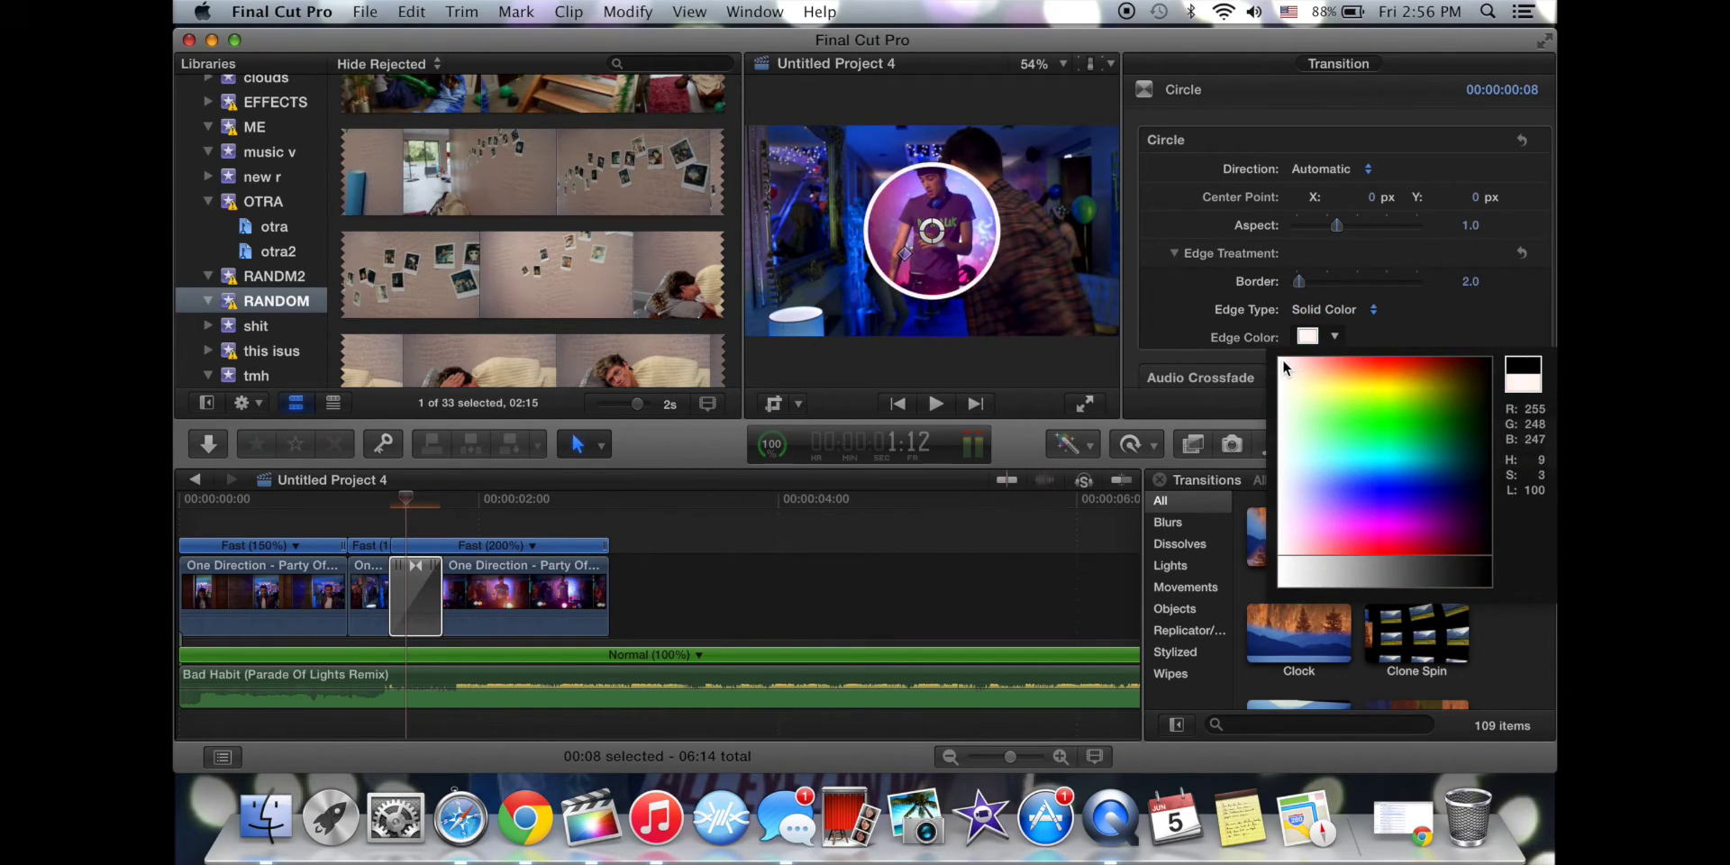
left_click(1373, 414)
left_click_drag(1373, 413, 1295, 352)
left_click(1287, 567)
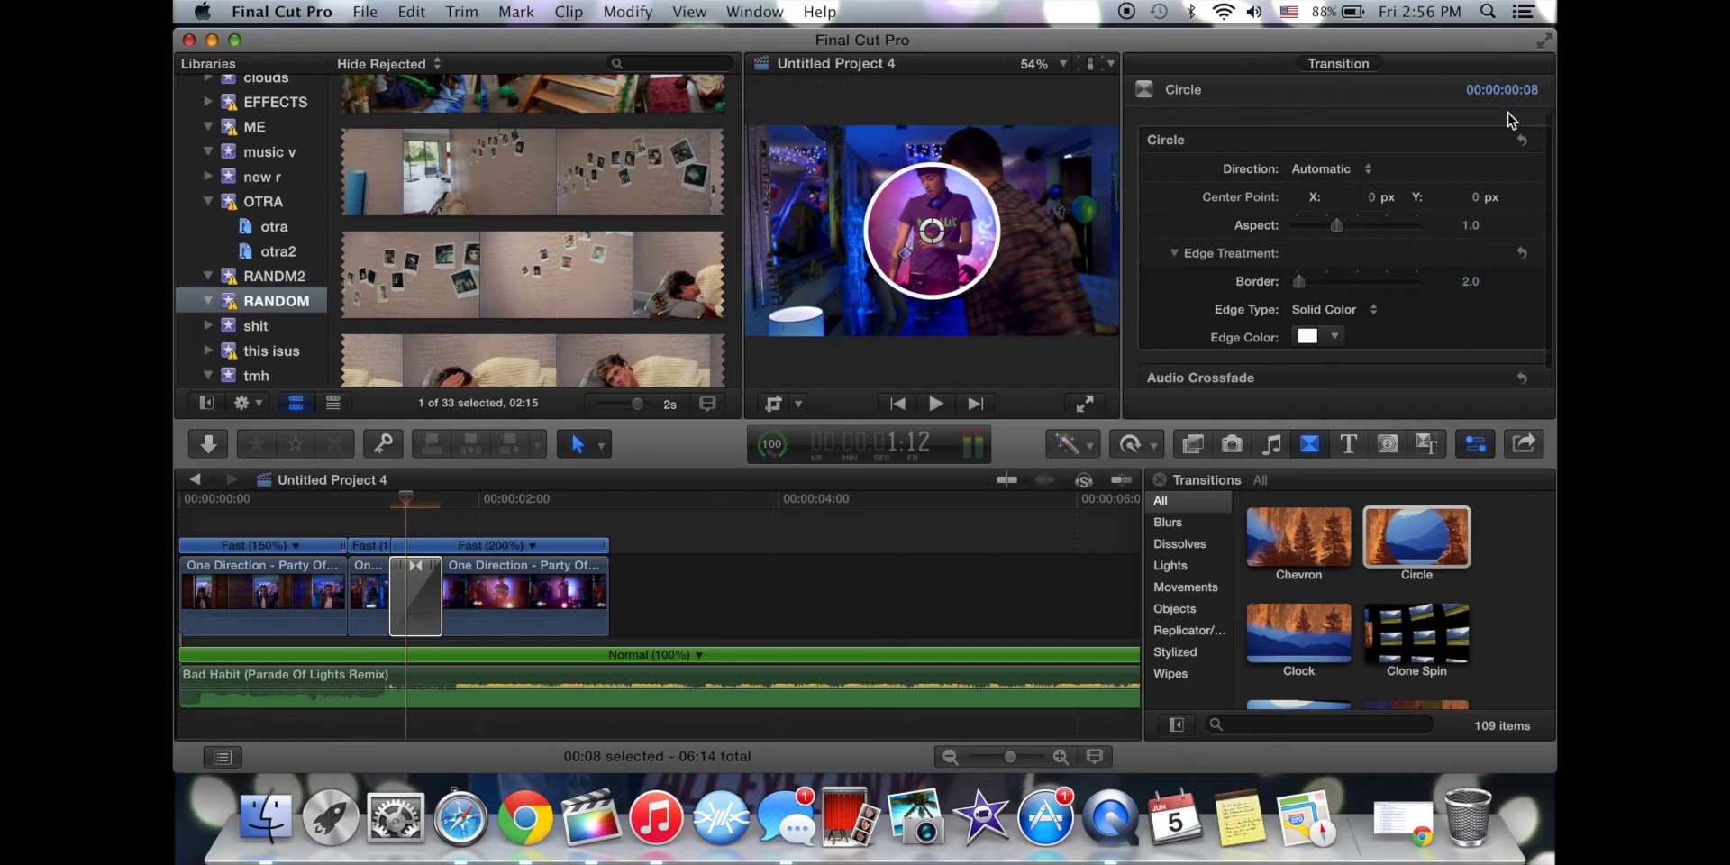
left_click(1476, 443)
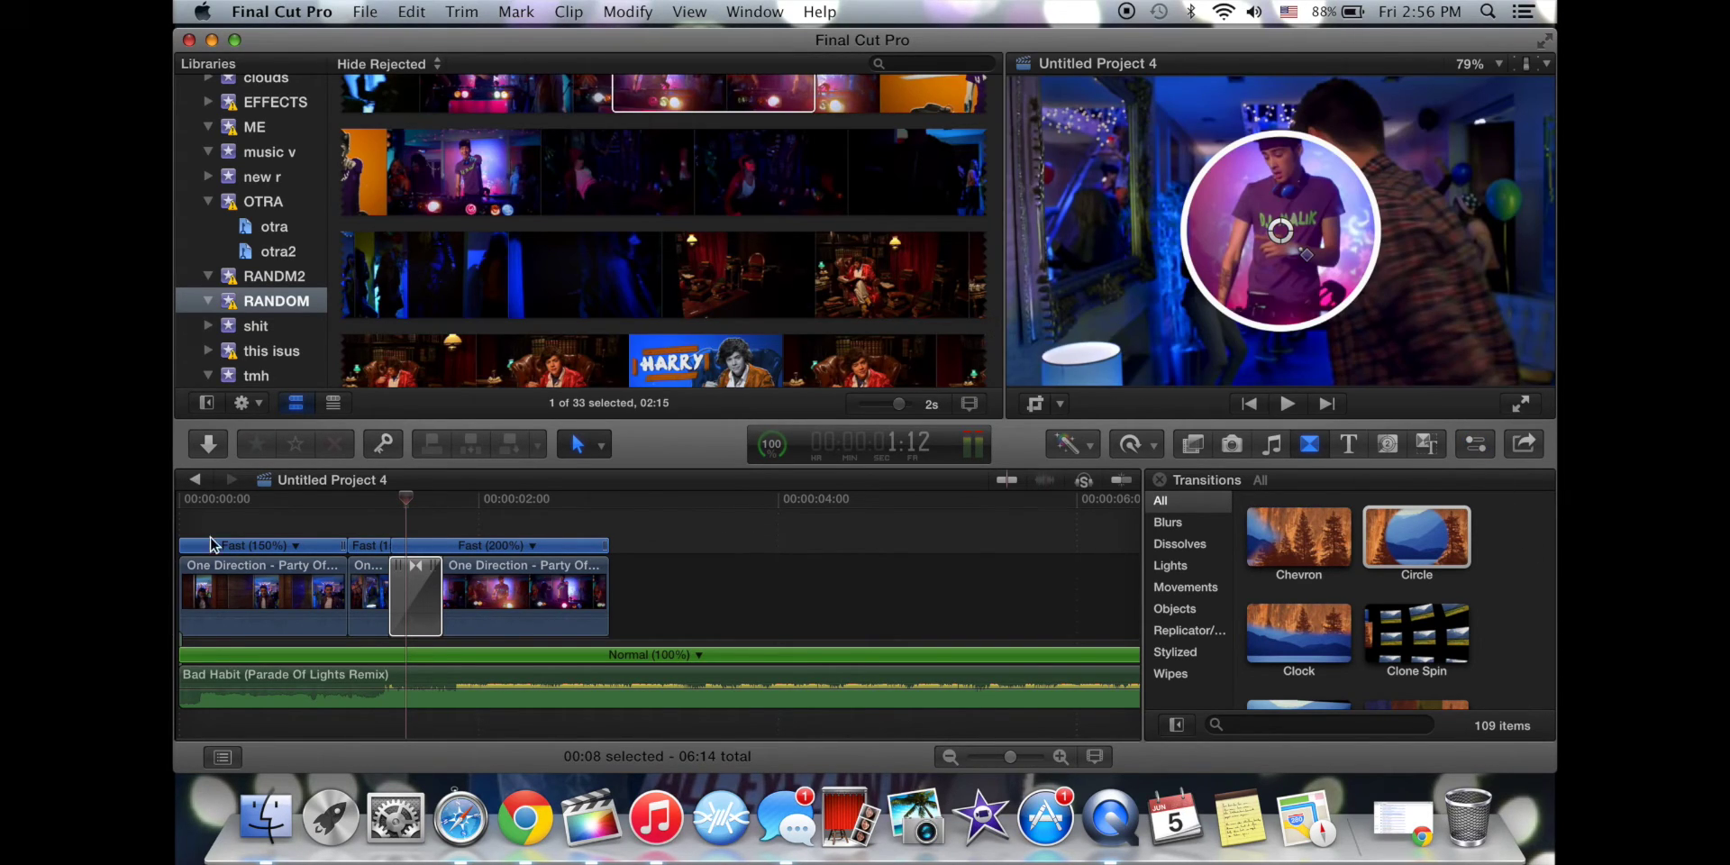
Shift the edit under the Circle transition +00:05 later and play through the adjusted transition.
left_click(240, 501)
key("space")
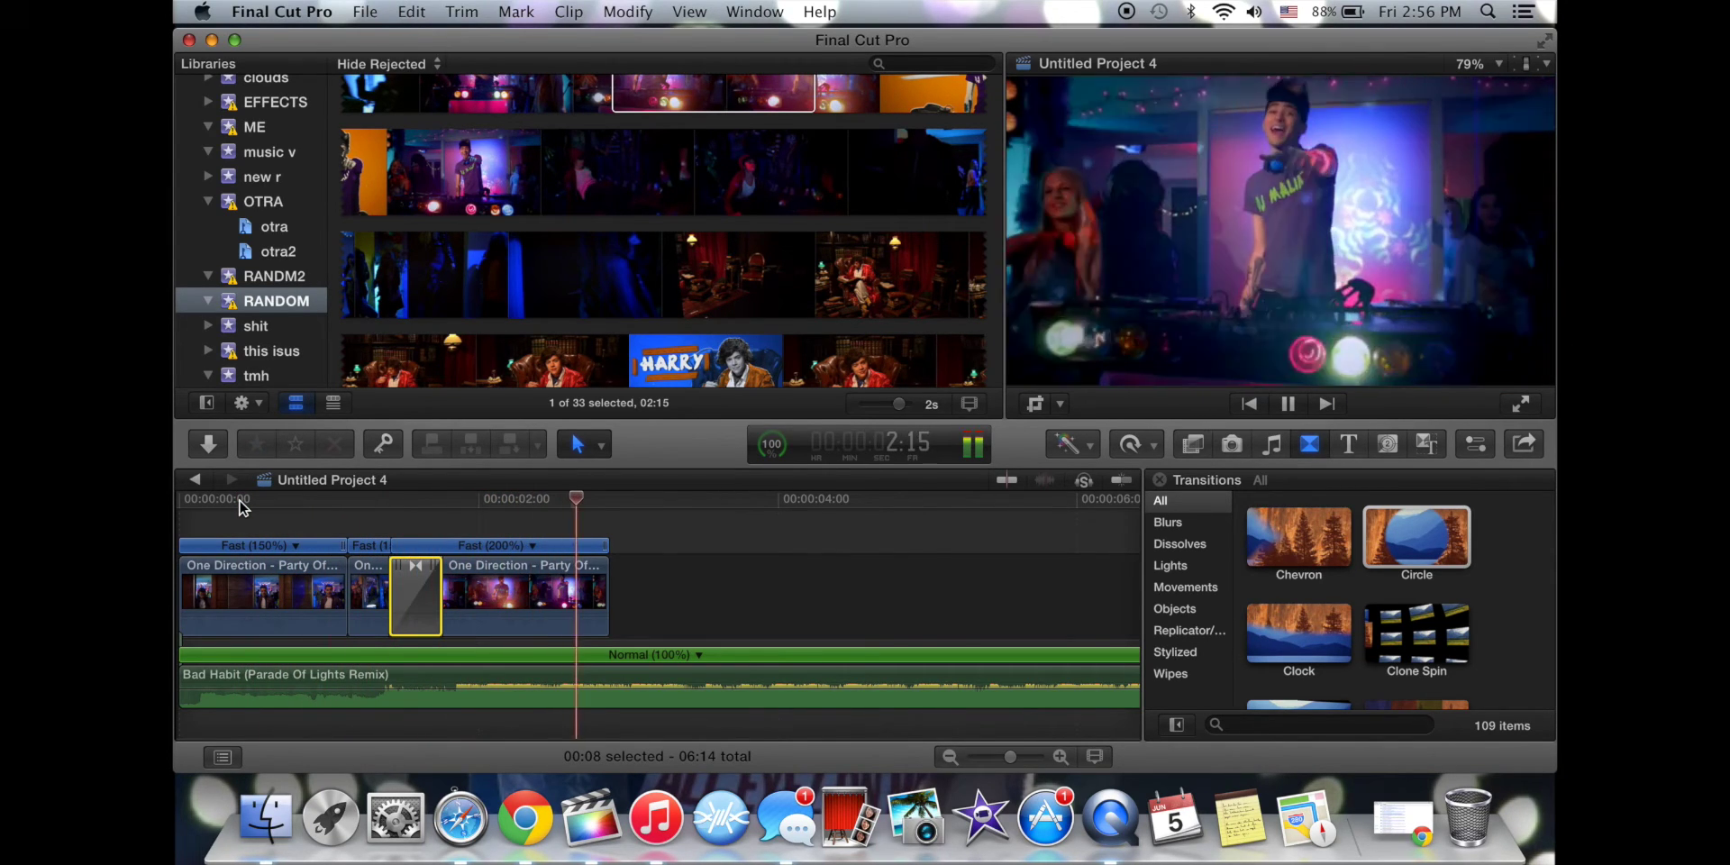
key("space")
left_click_drag(398, 604, 414, 605)
left_click(345, 515)
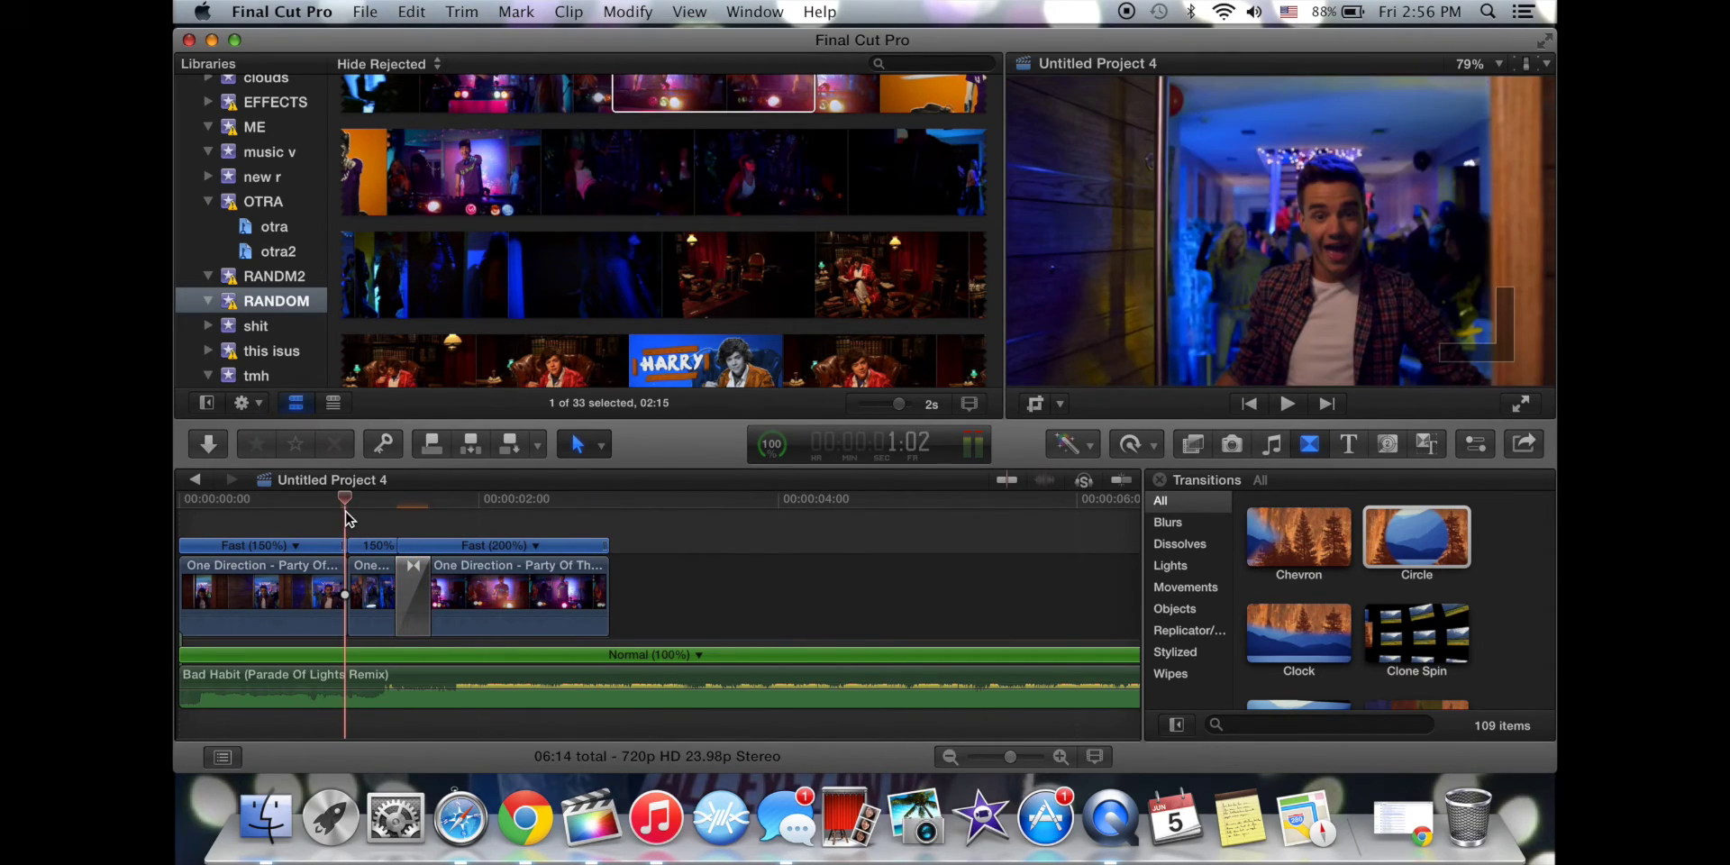
key("space")
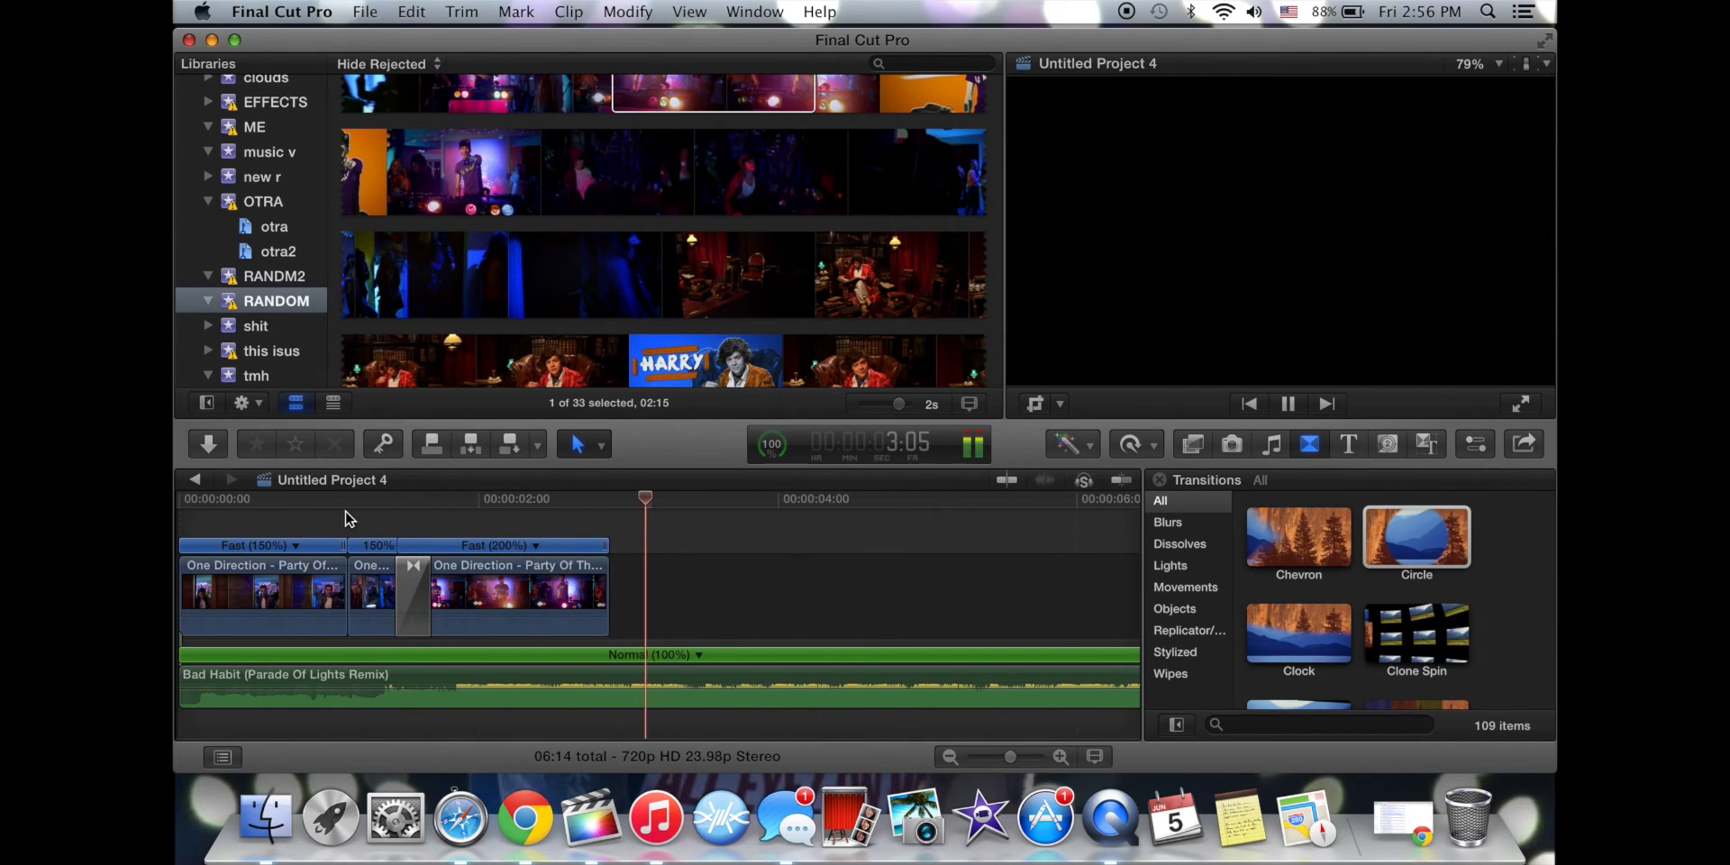
key("space")
scroll(793, 236, "up", 5)
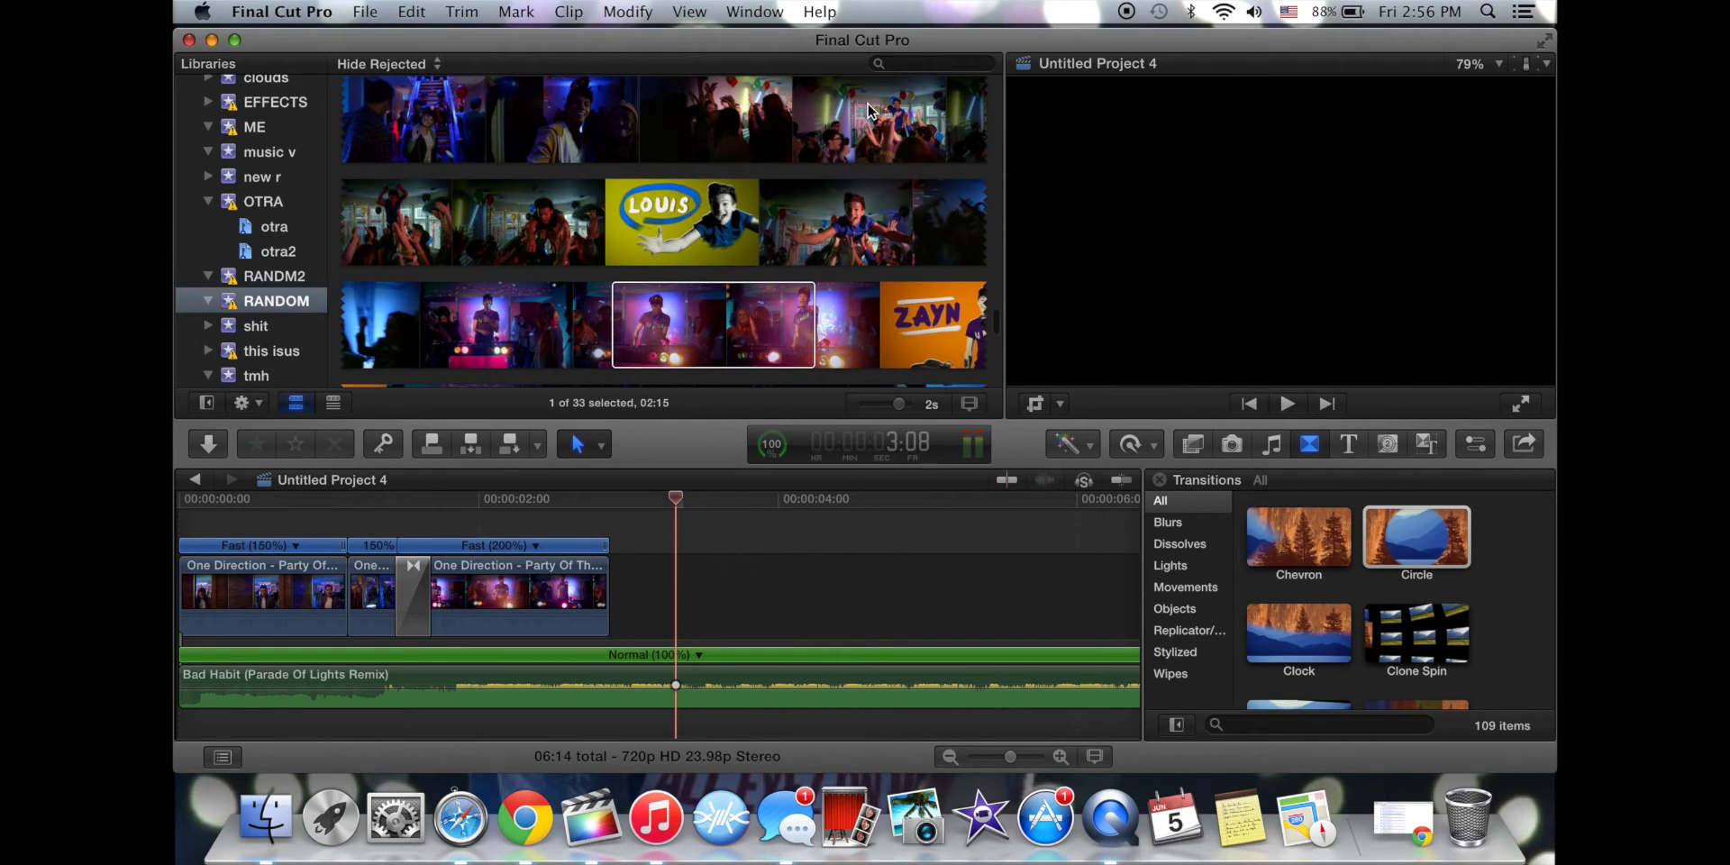
Add a 03:20 range of party footage as a fourth clip and retime it to 2x speed.
left_click_drag(867, 110, 647, 631)
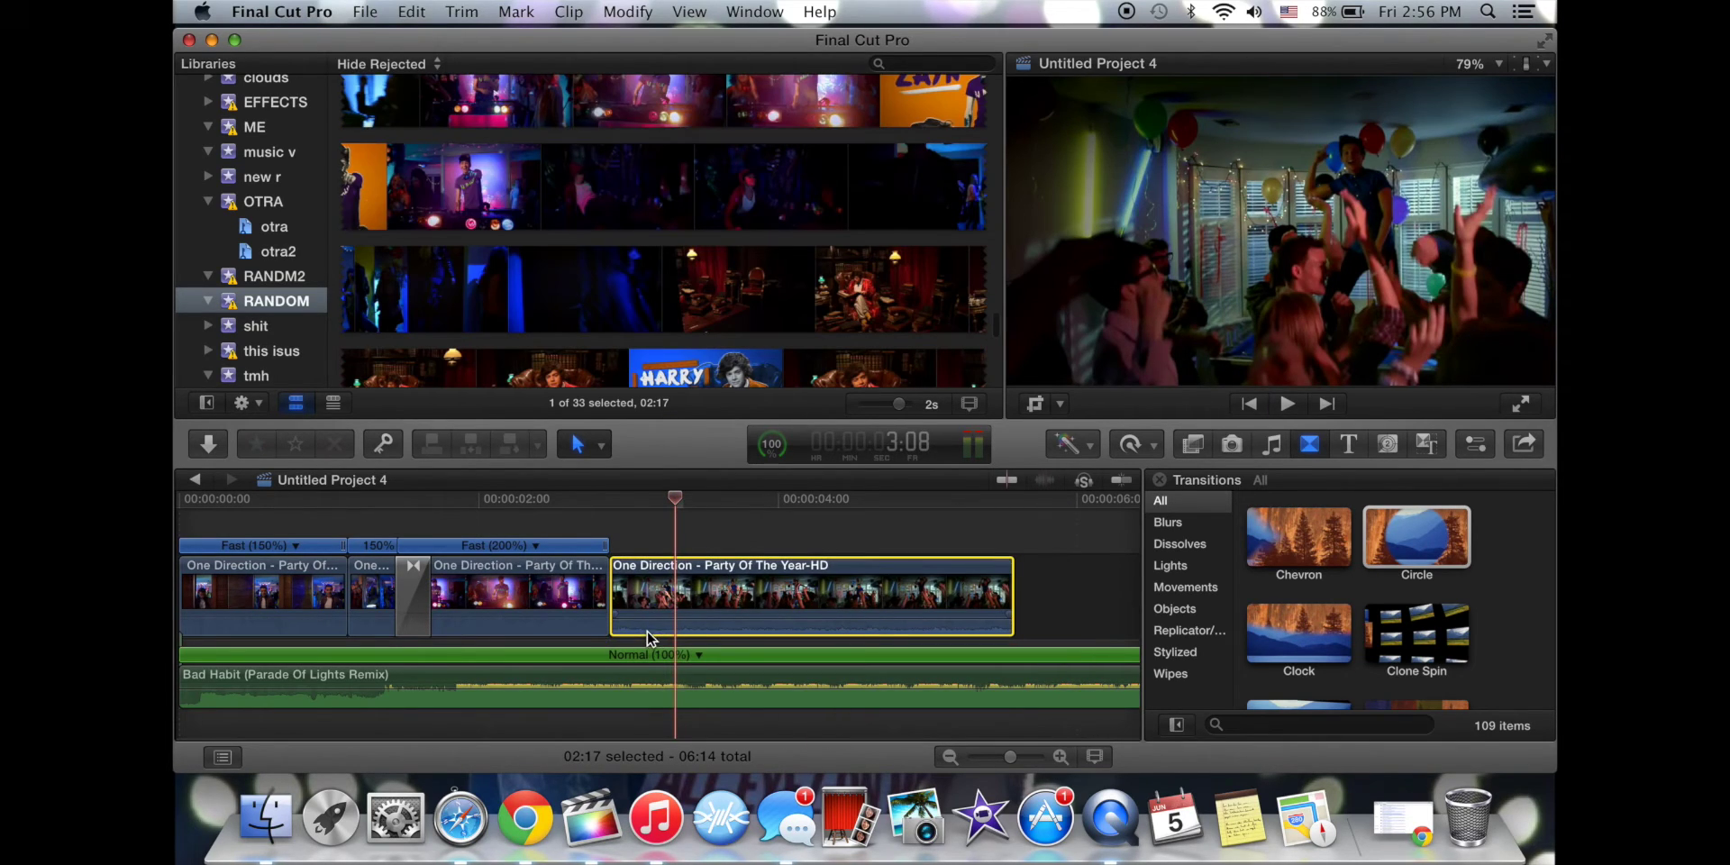
left_click(736, 502)
left_click(1136, 444)
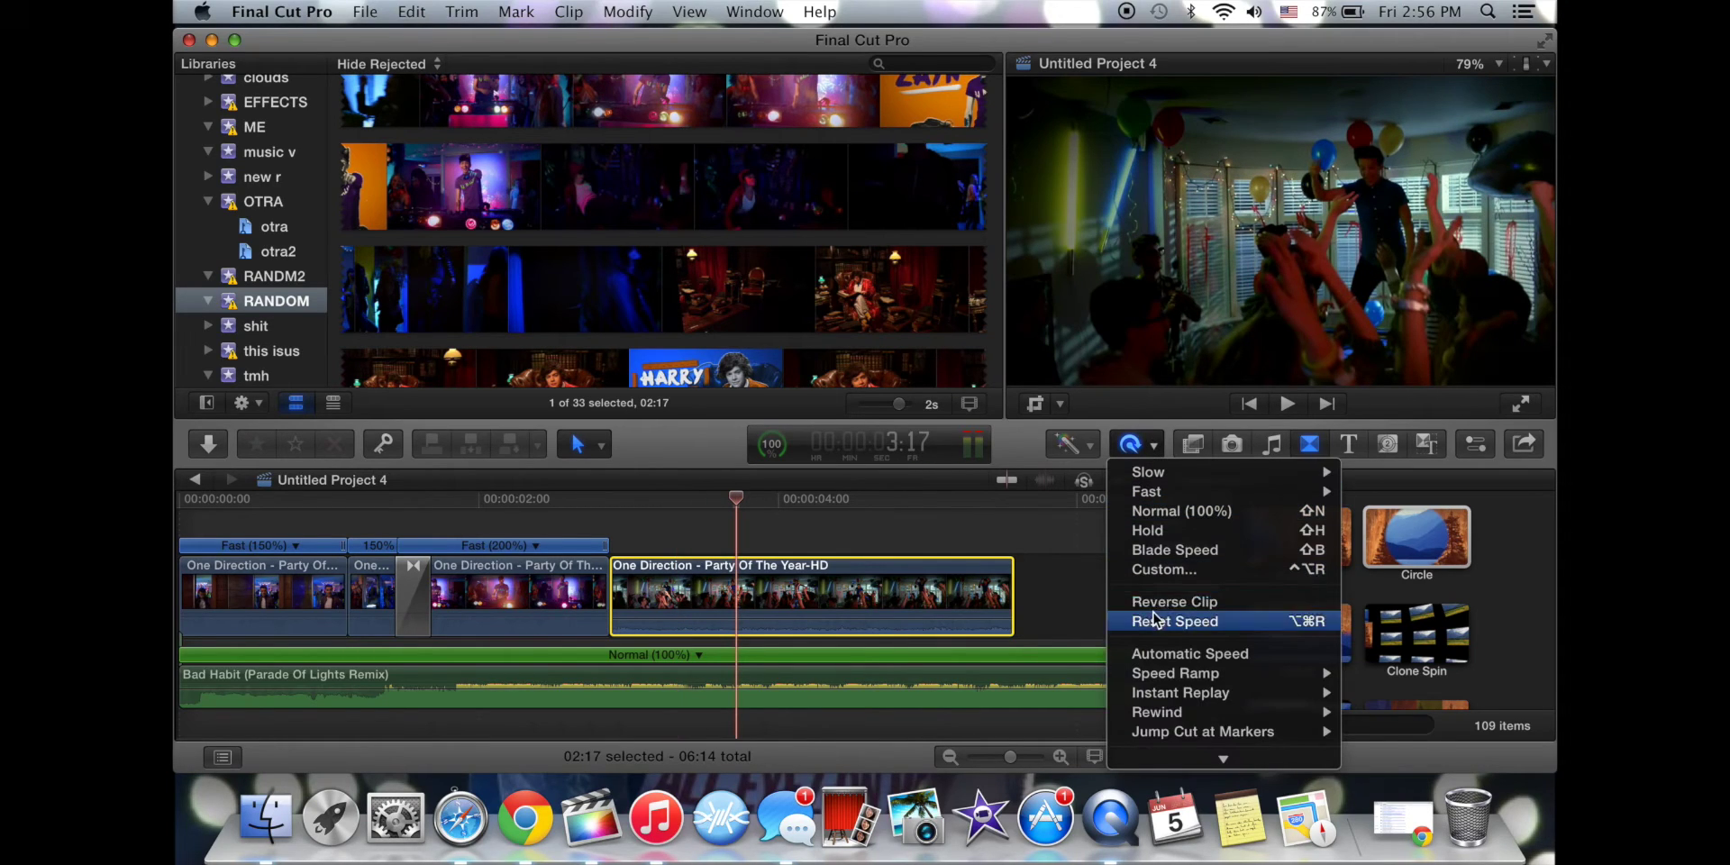
mouse_move(1188, 495)
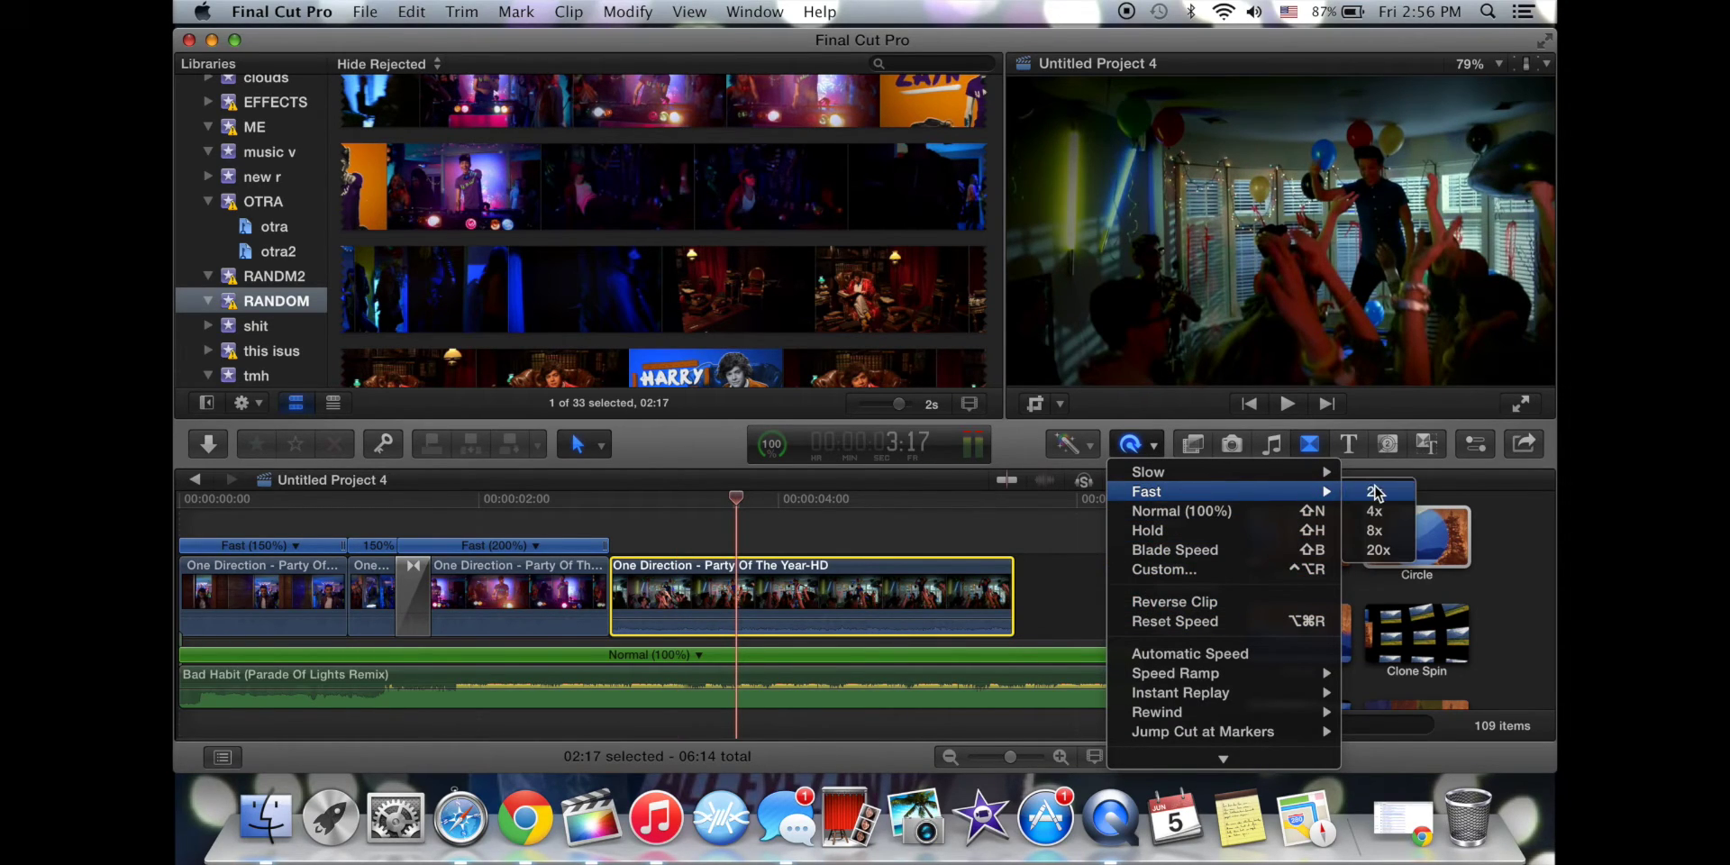
left_click(1375, 492)
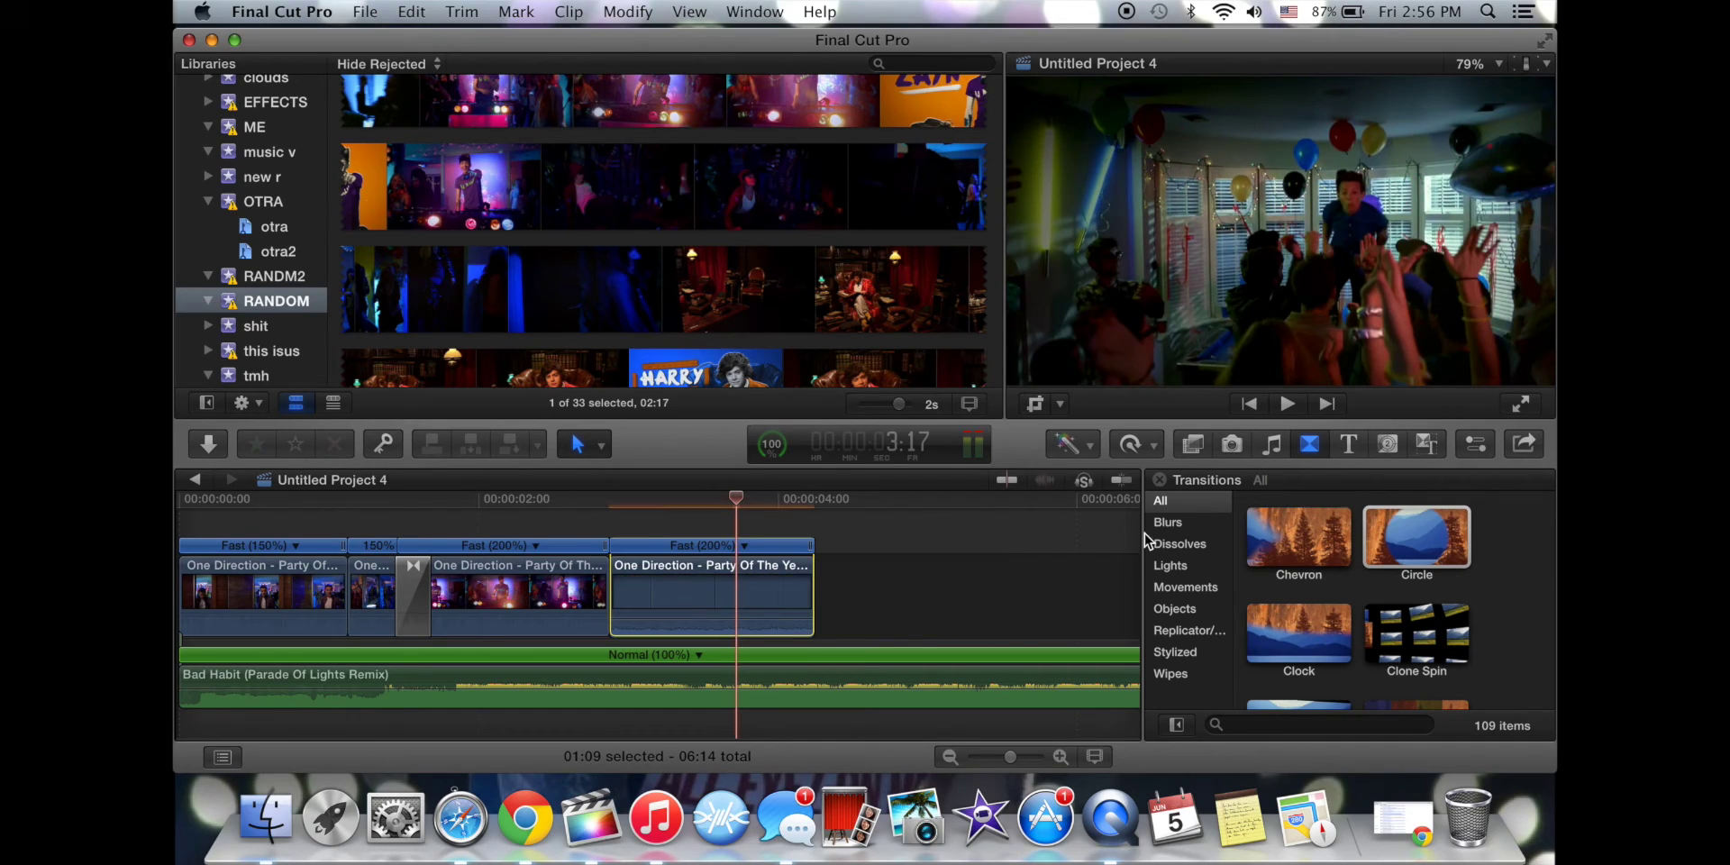
Select the retimed clip and play the edit from around 5:00.
left_click(714, 620)
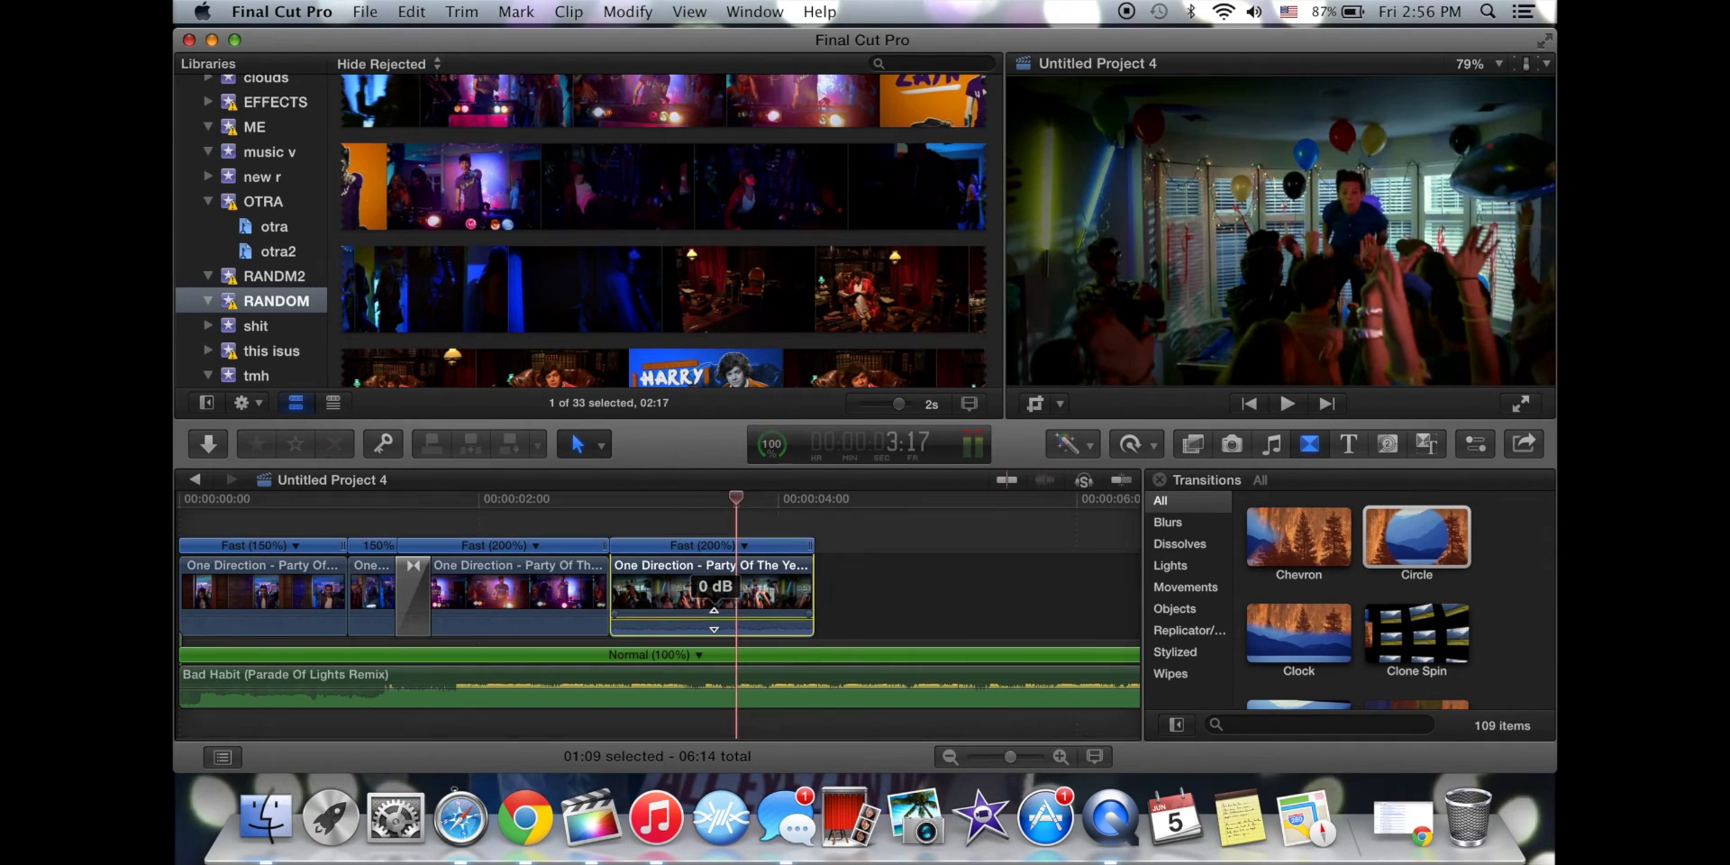
left_click(487, 511)
key("space")
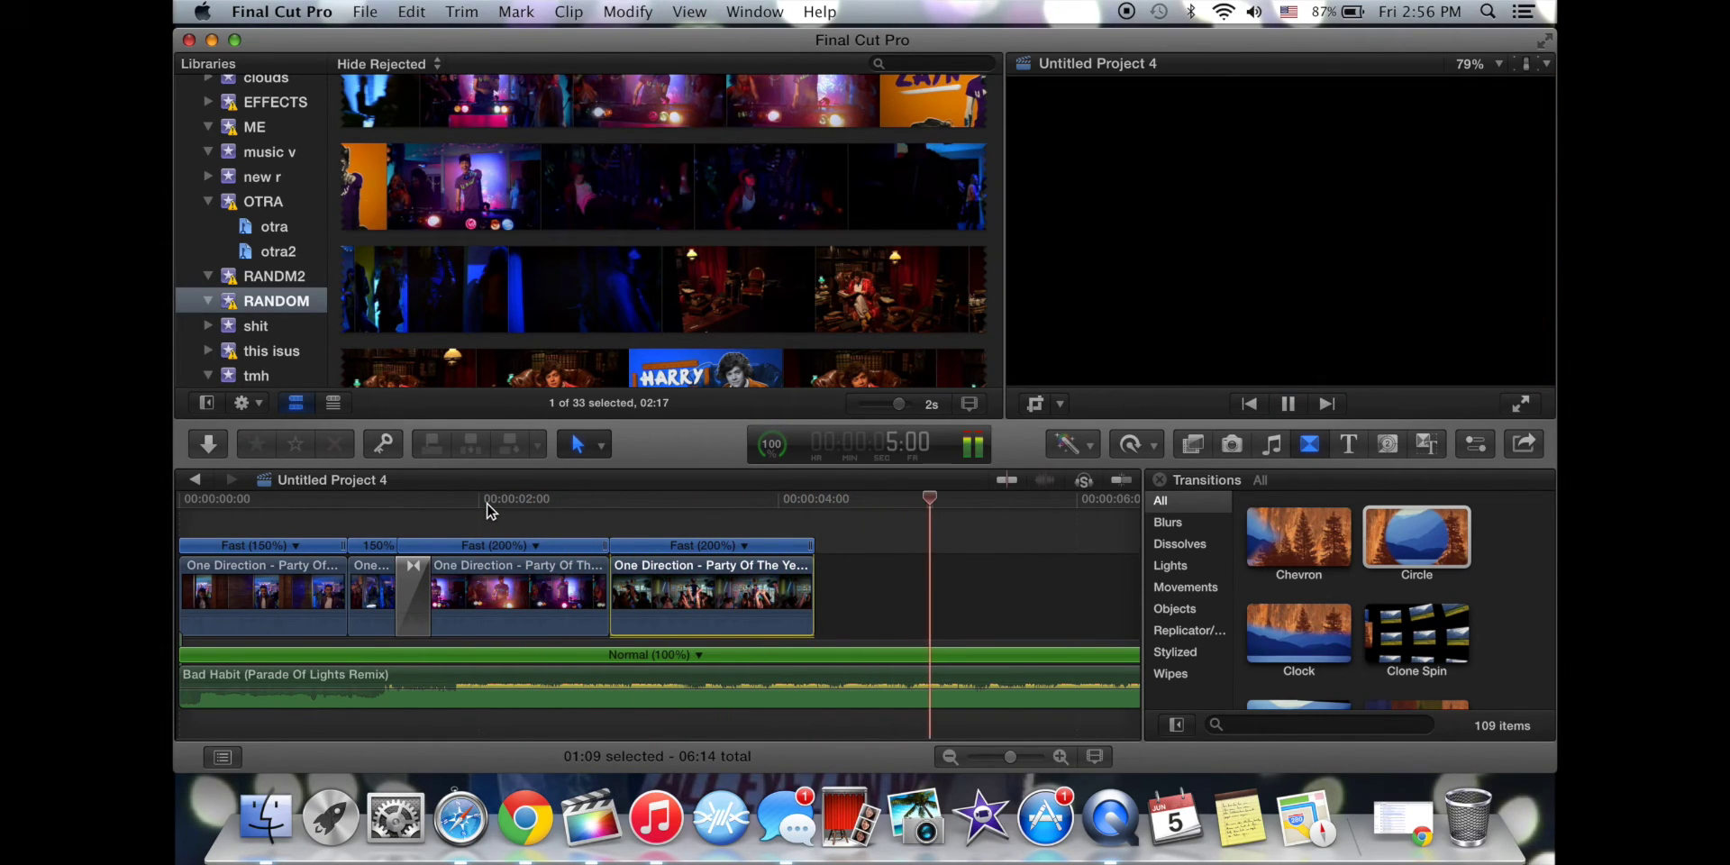
key("space")
Hide the Transitions browser and play the whole edit from the start to the end of the clips.
left_click(1159, 481)
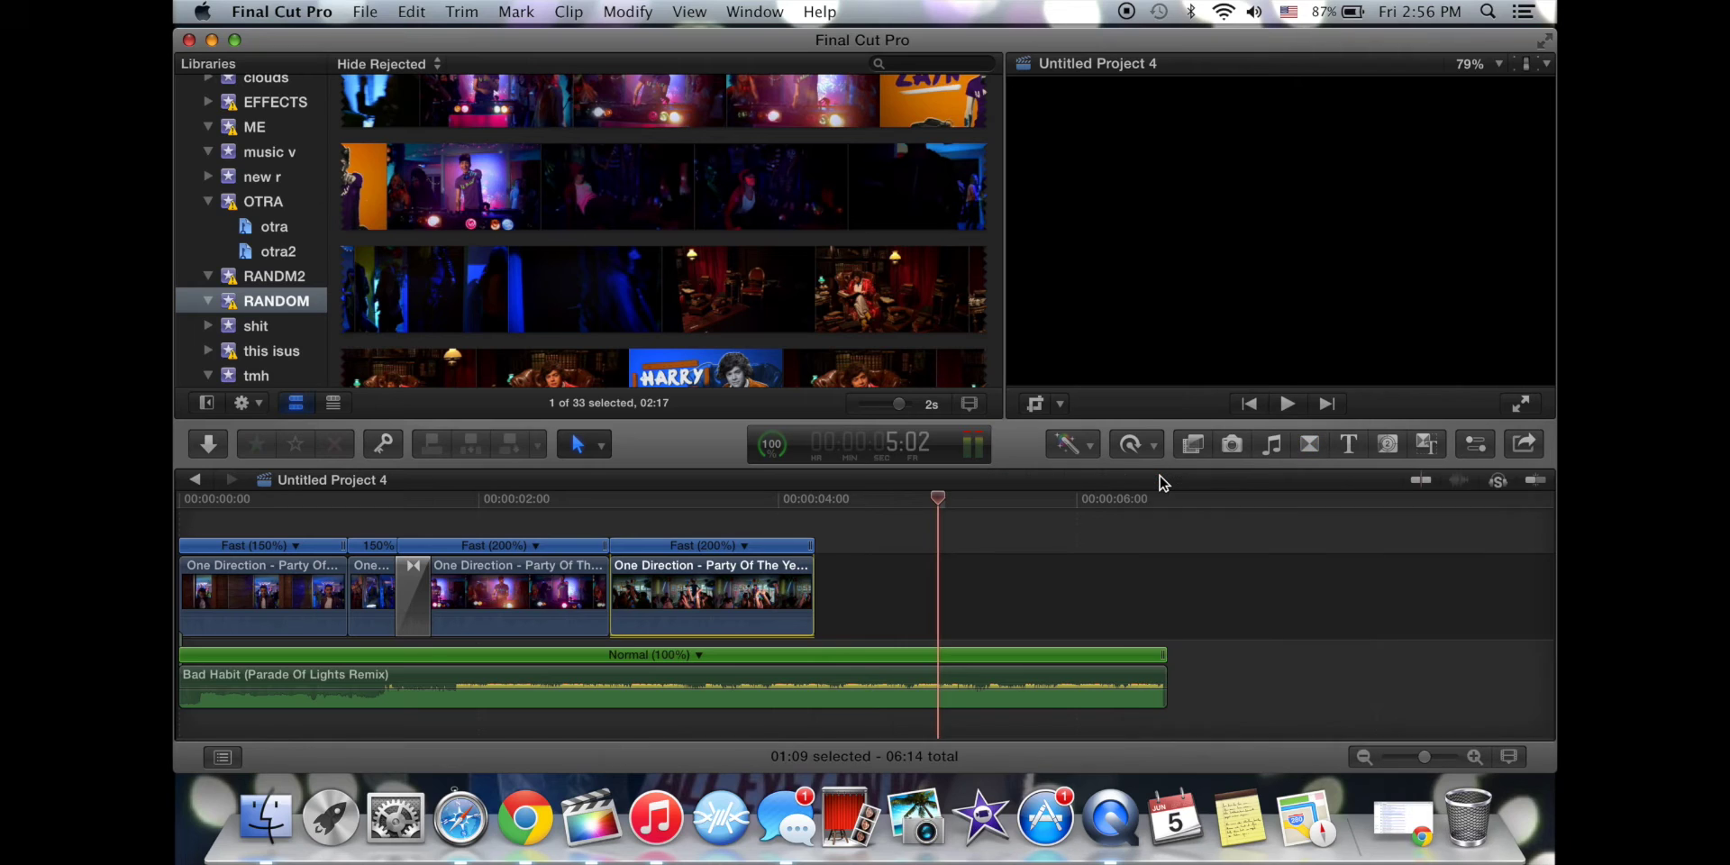
scroll(541, 576, "left", 2)
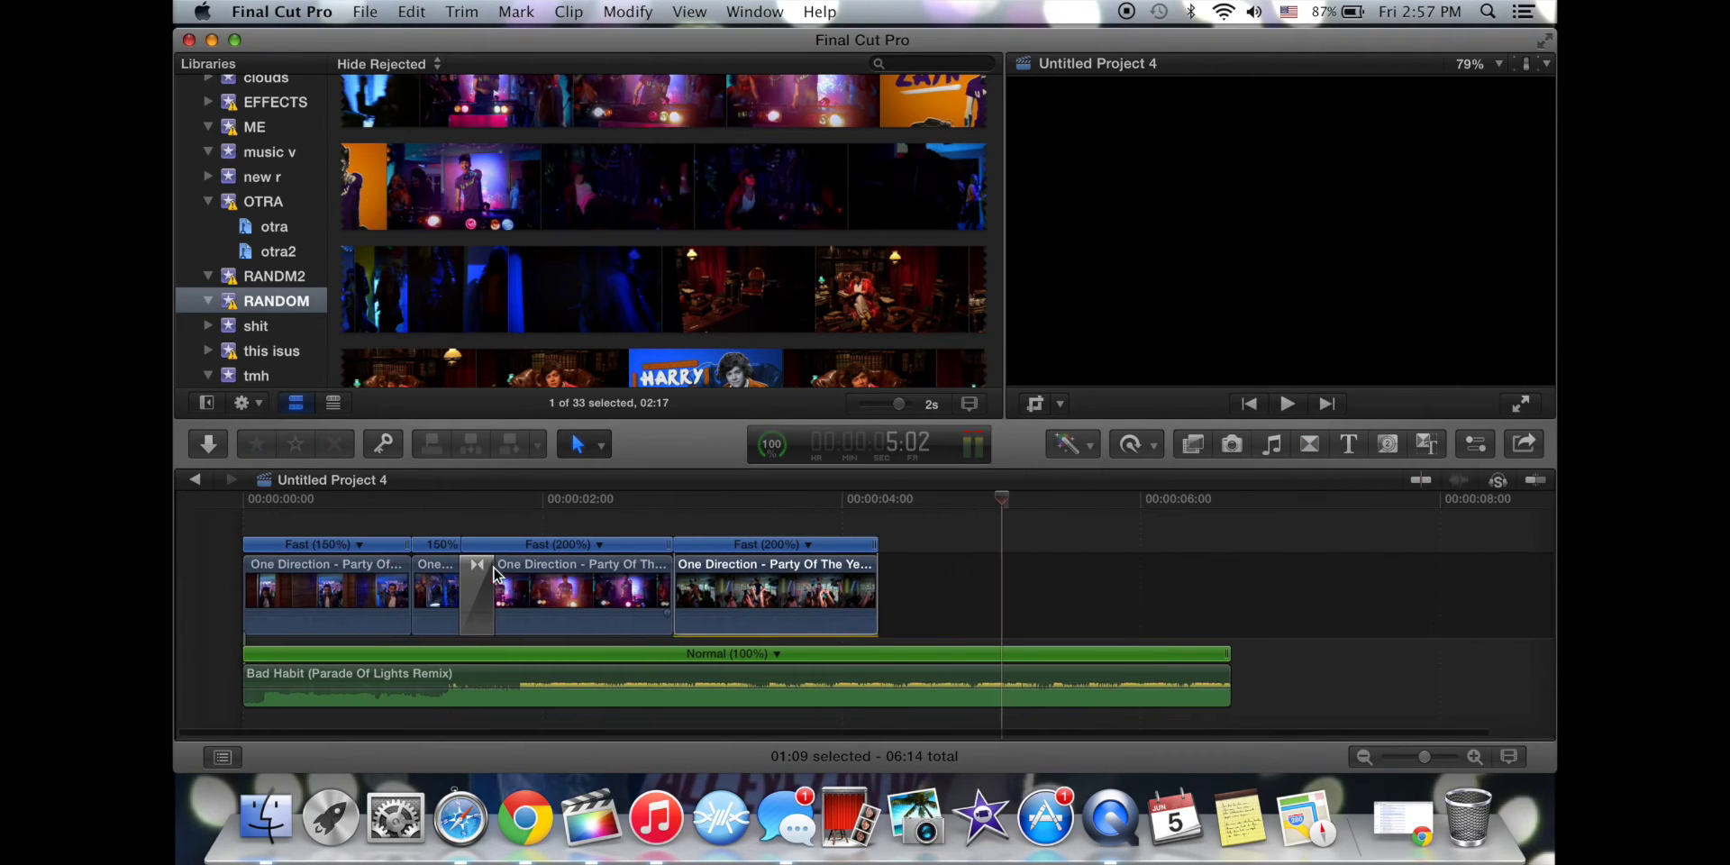
left_click(223, 518)
key("space")
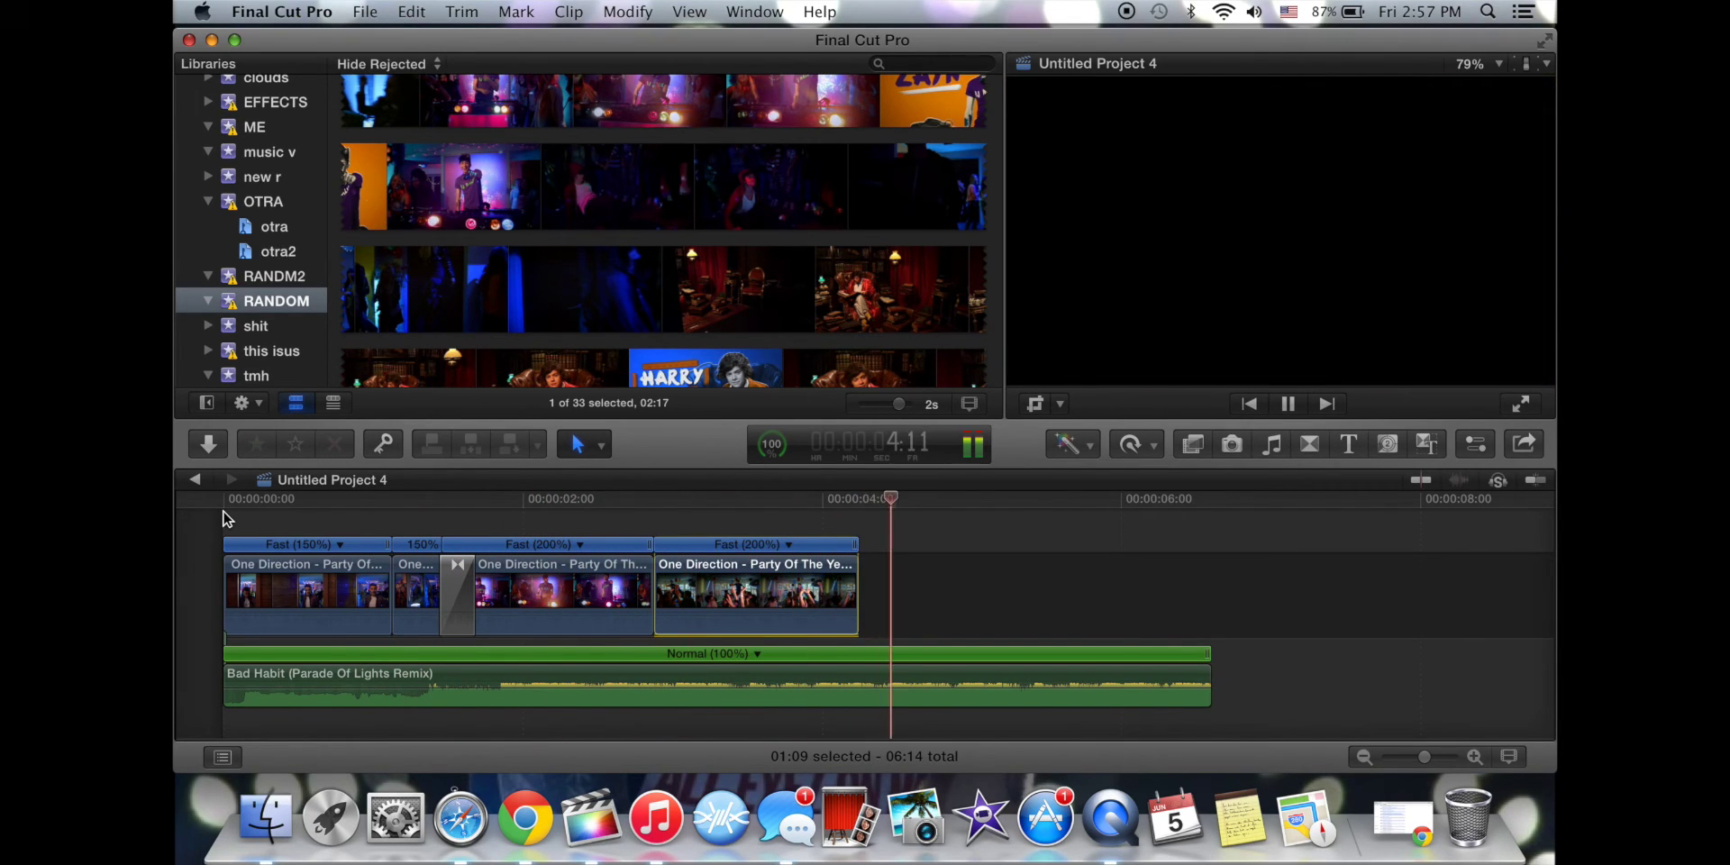
key("space")
Mark a short range of the Harry-in-armchair shot in the browser.
scroll(802, 269, "down", 3)
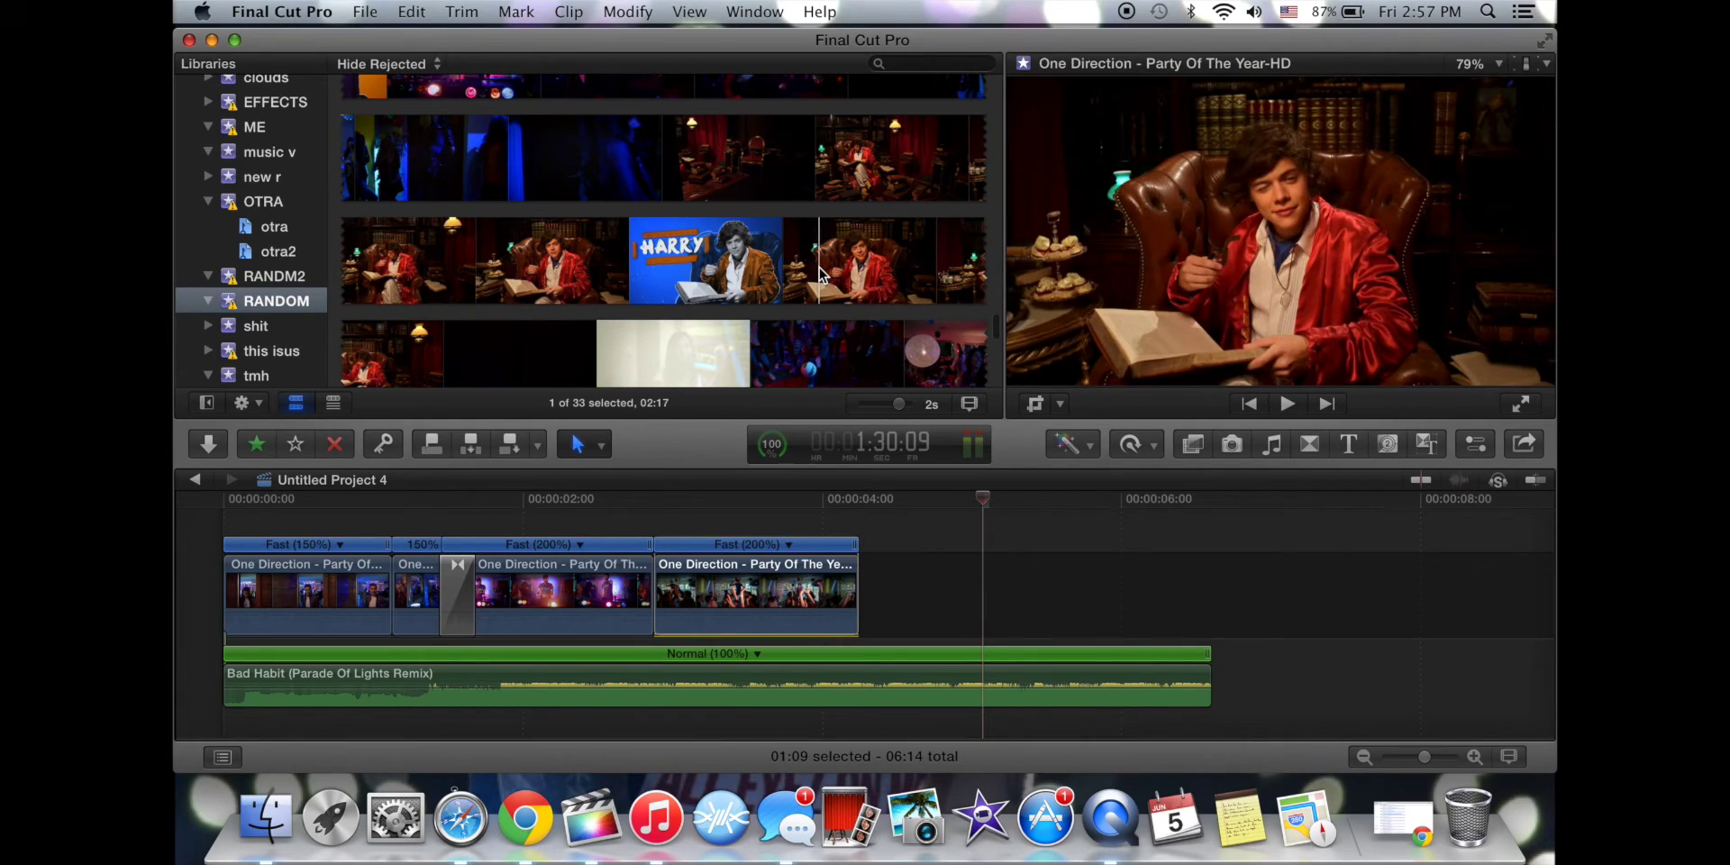
left_click(874, 262)
left_click_drag(822, 265, 892, 614)
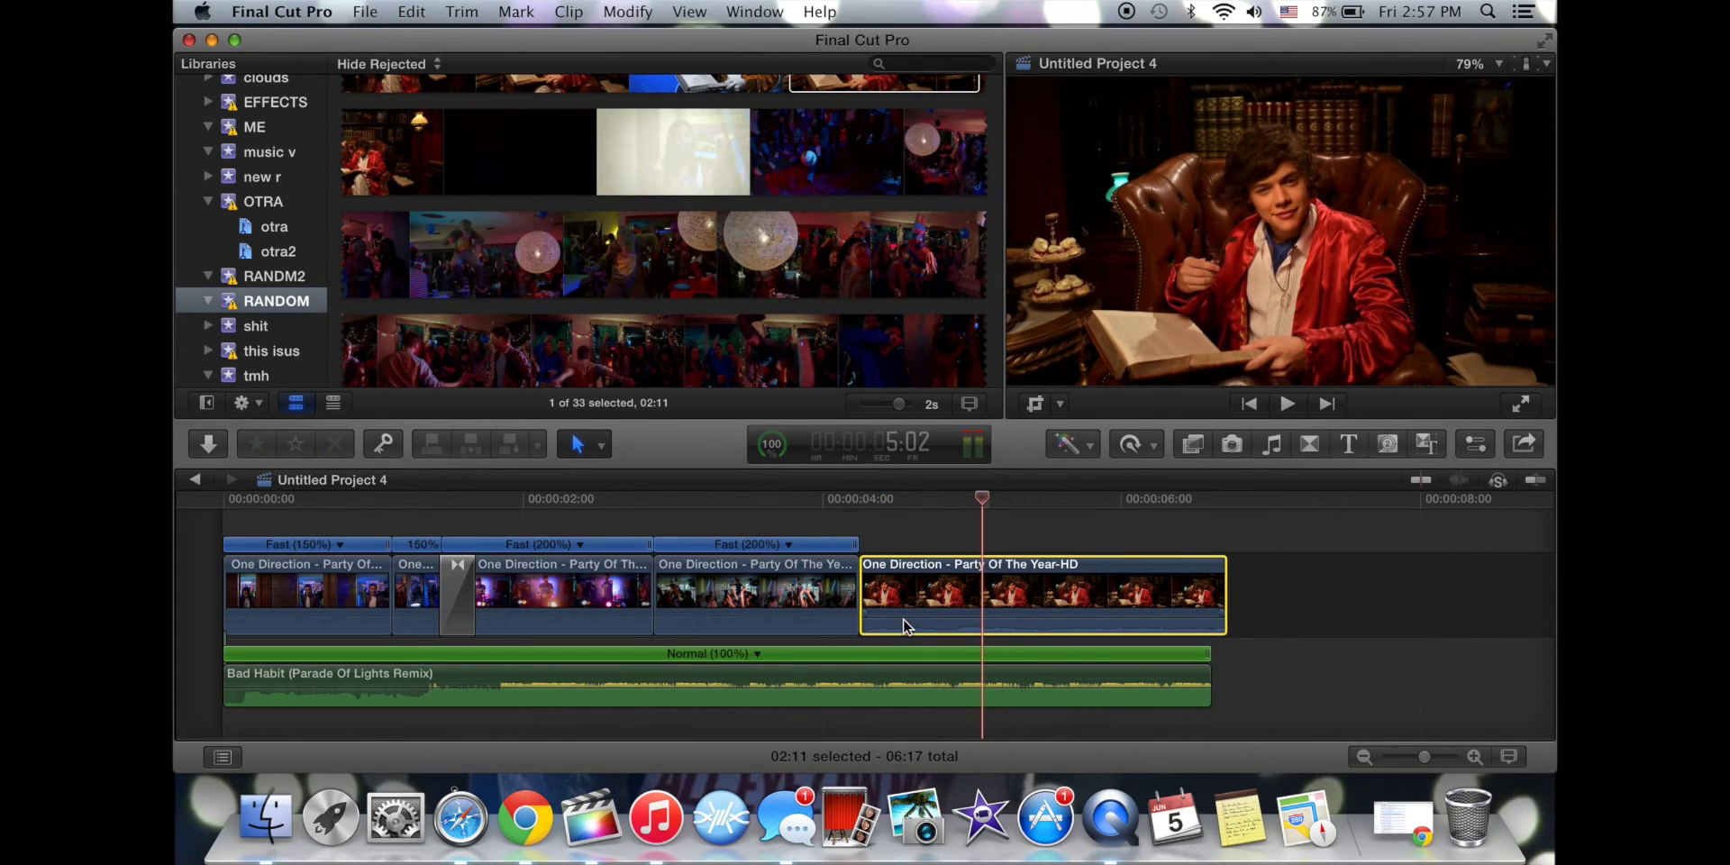
Retime the appended Harry clip to Fast 2x, trim the preceding cut a frame, and preview it.
left_click(1157, 441)
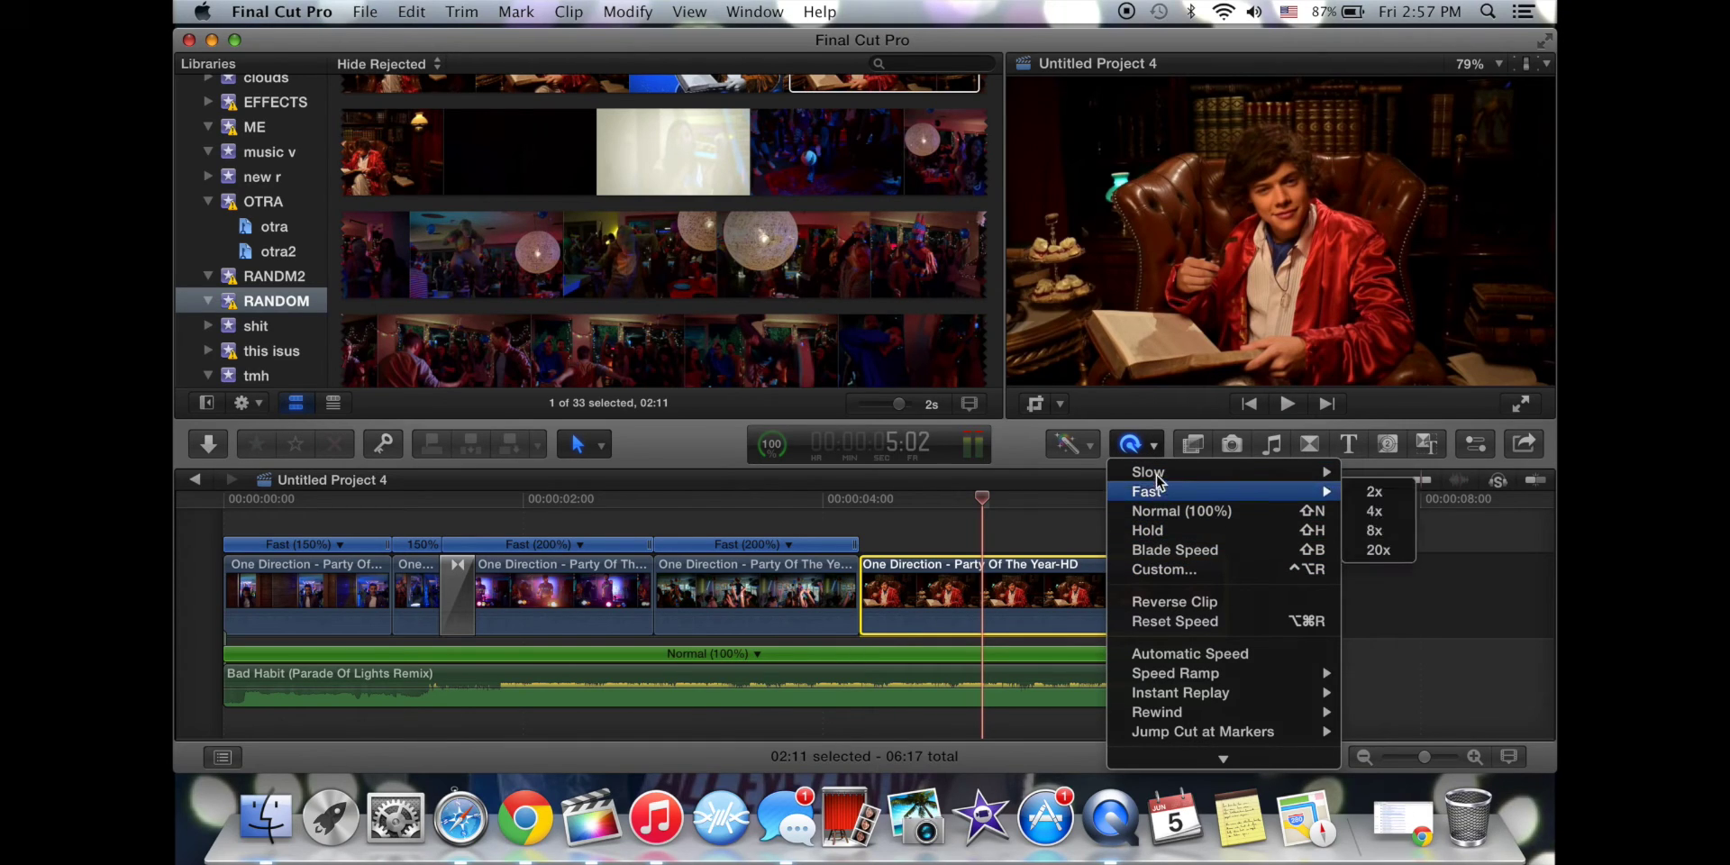
mouse_move(1183, 495)
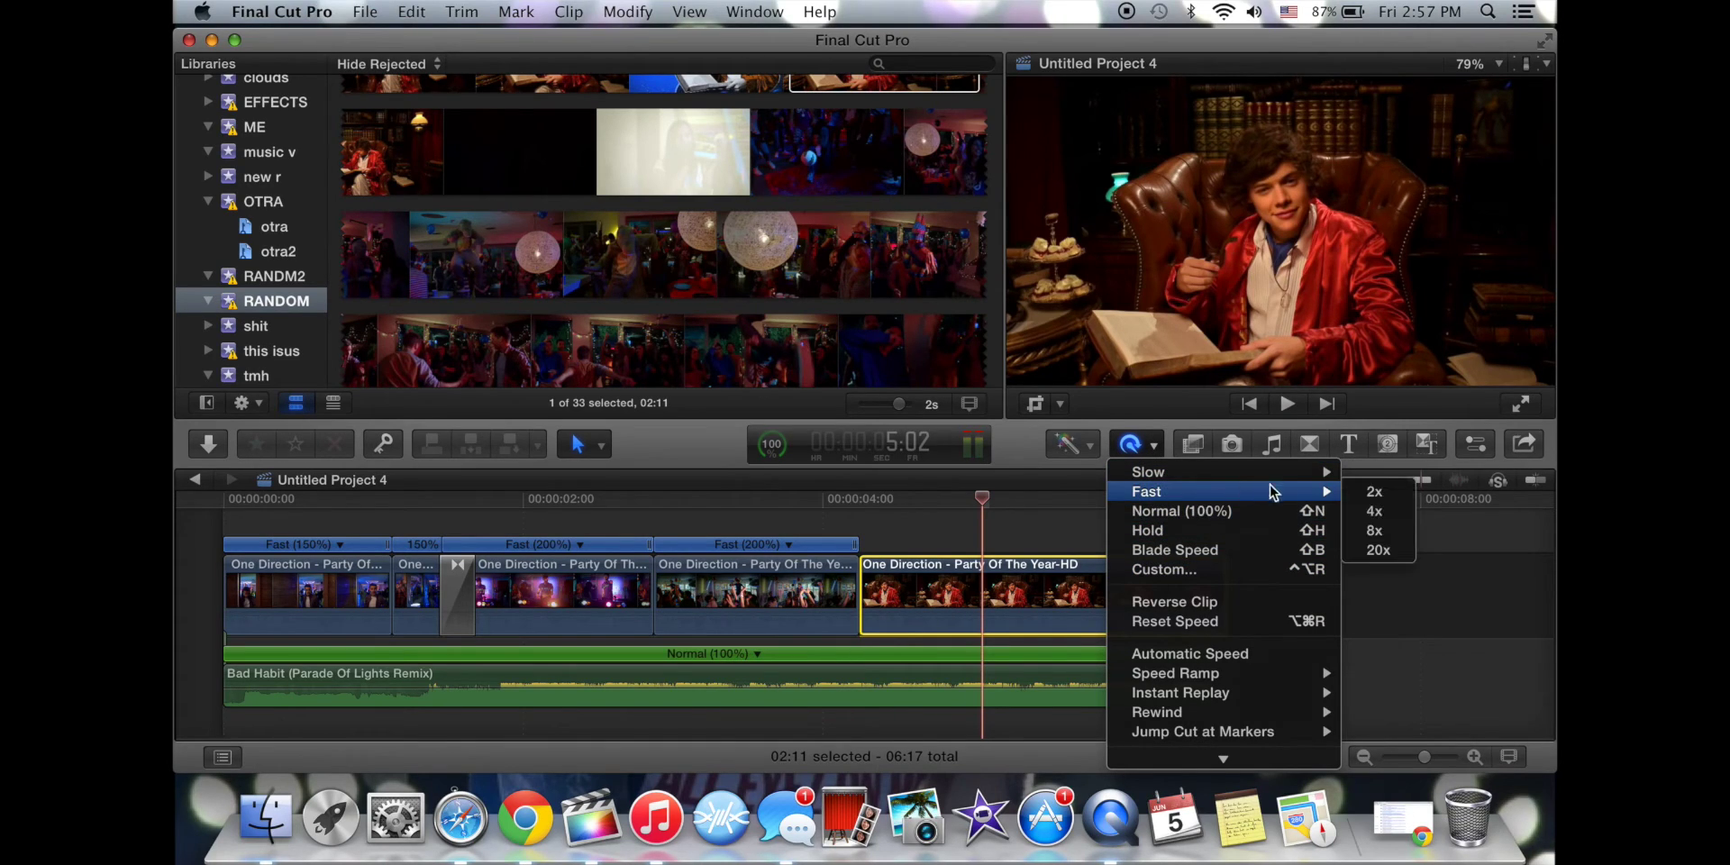
left_click(1366, 494)
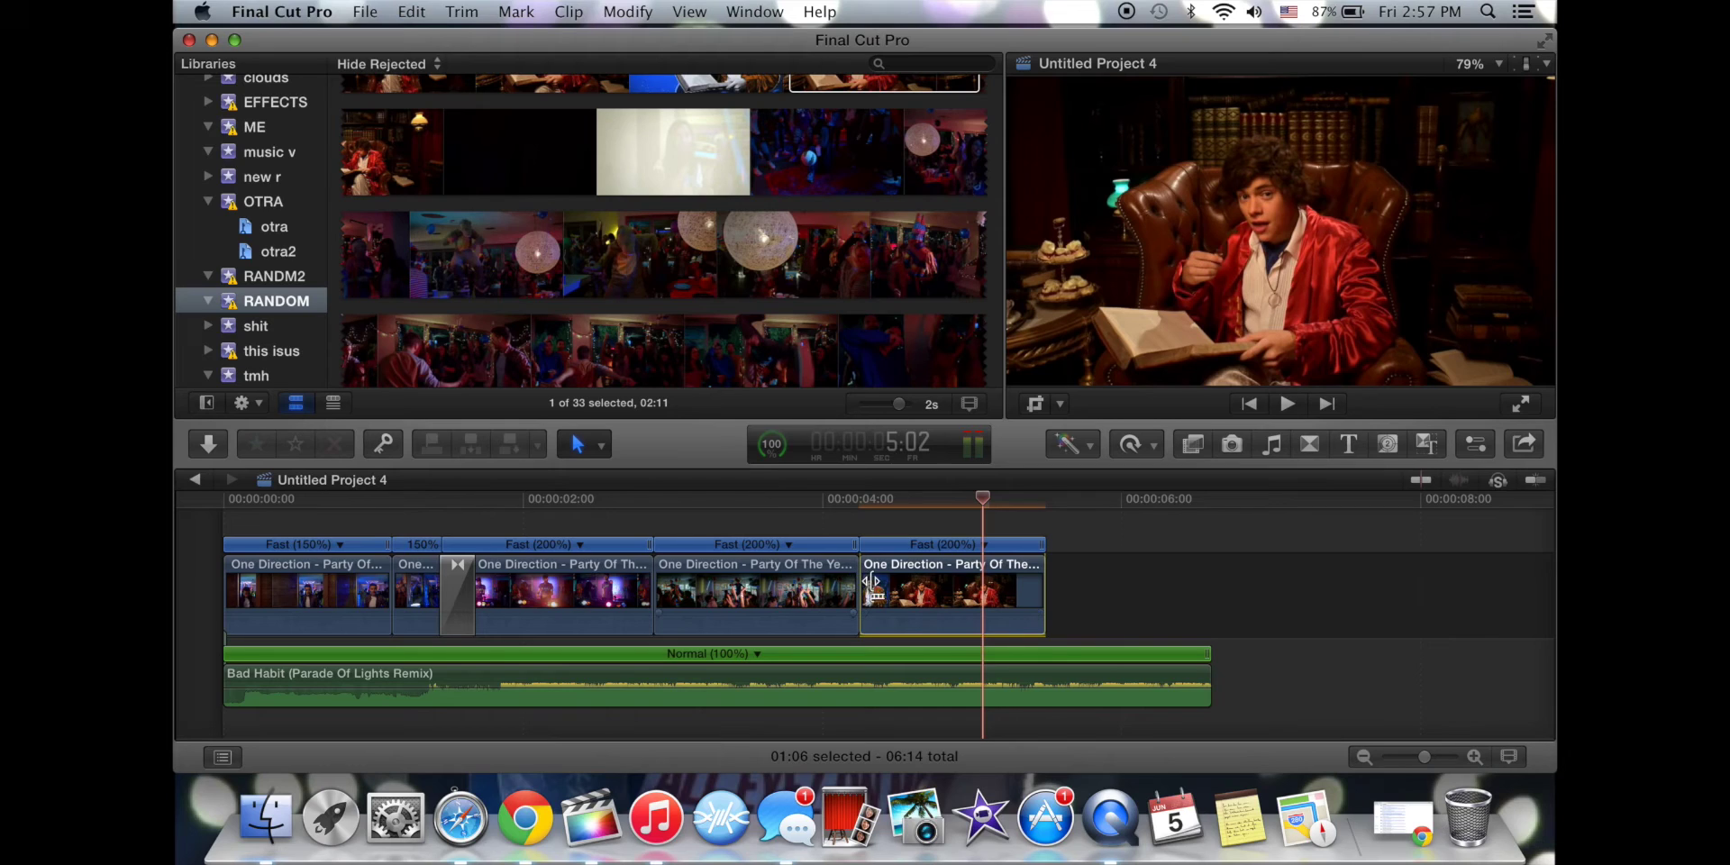
left_click_drag(865, 590, 871, 547)
left_click(858, 530)
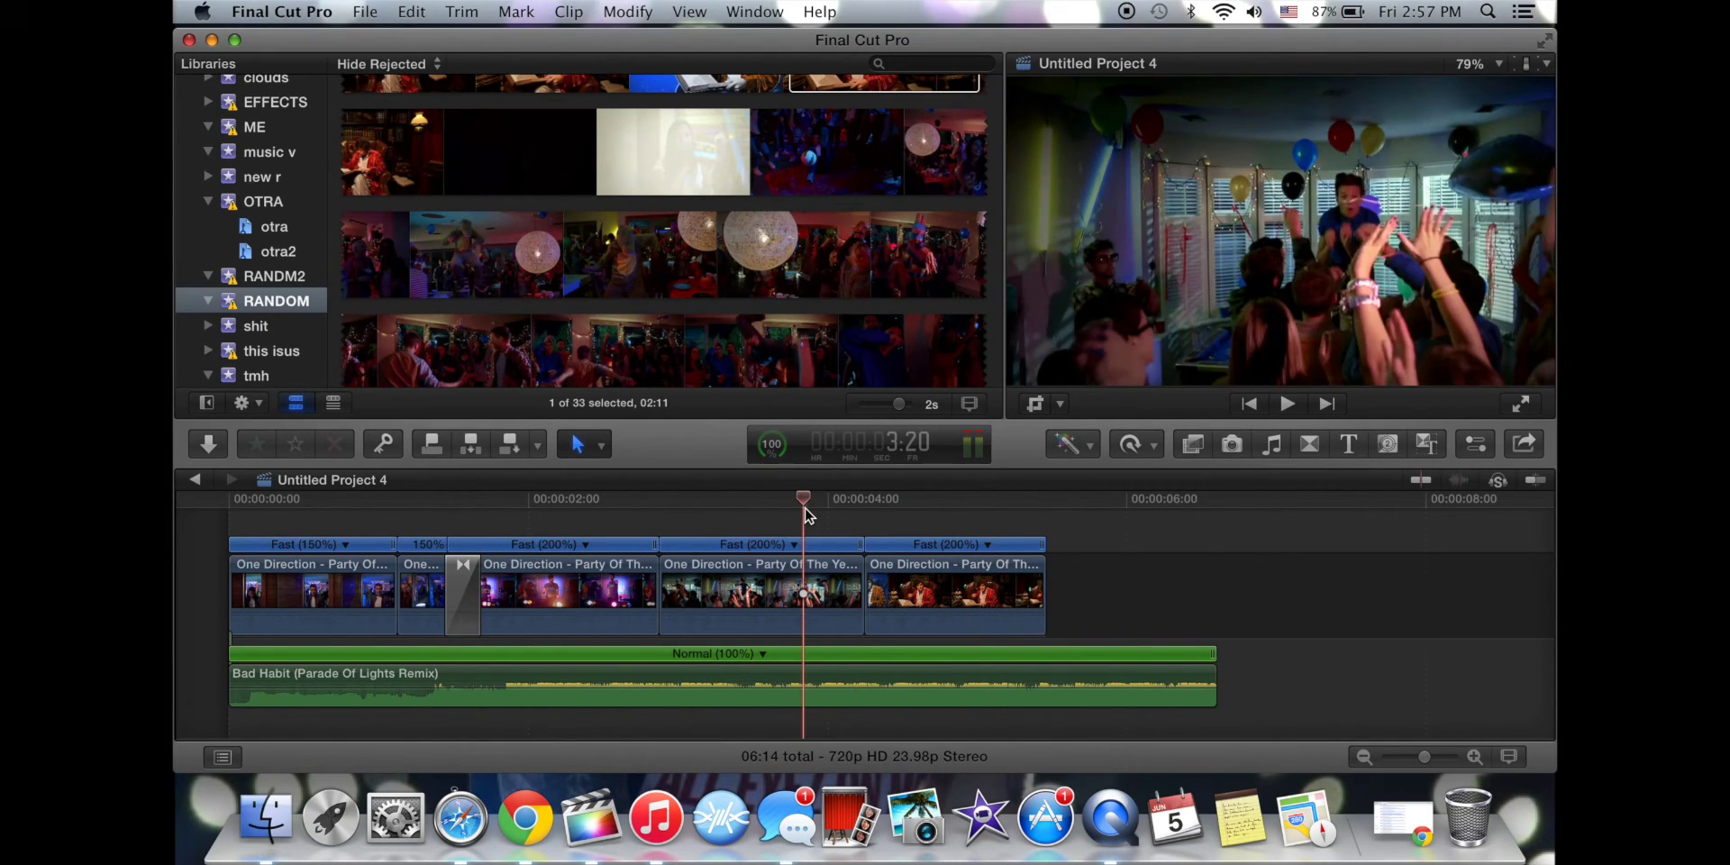
key("space")
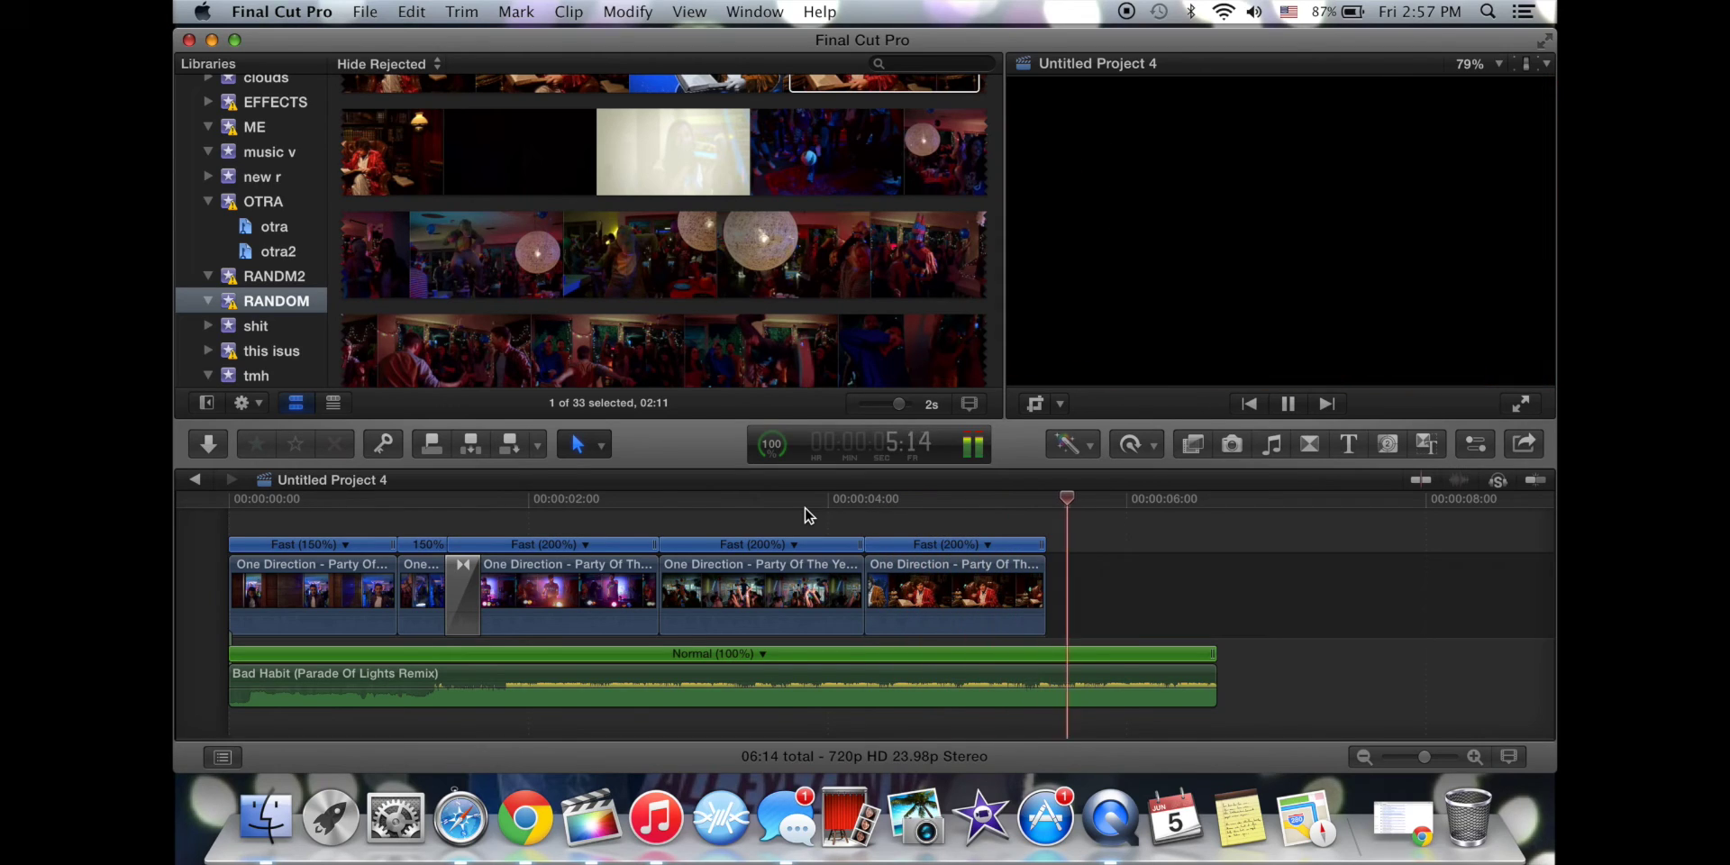
key("space")
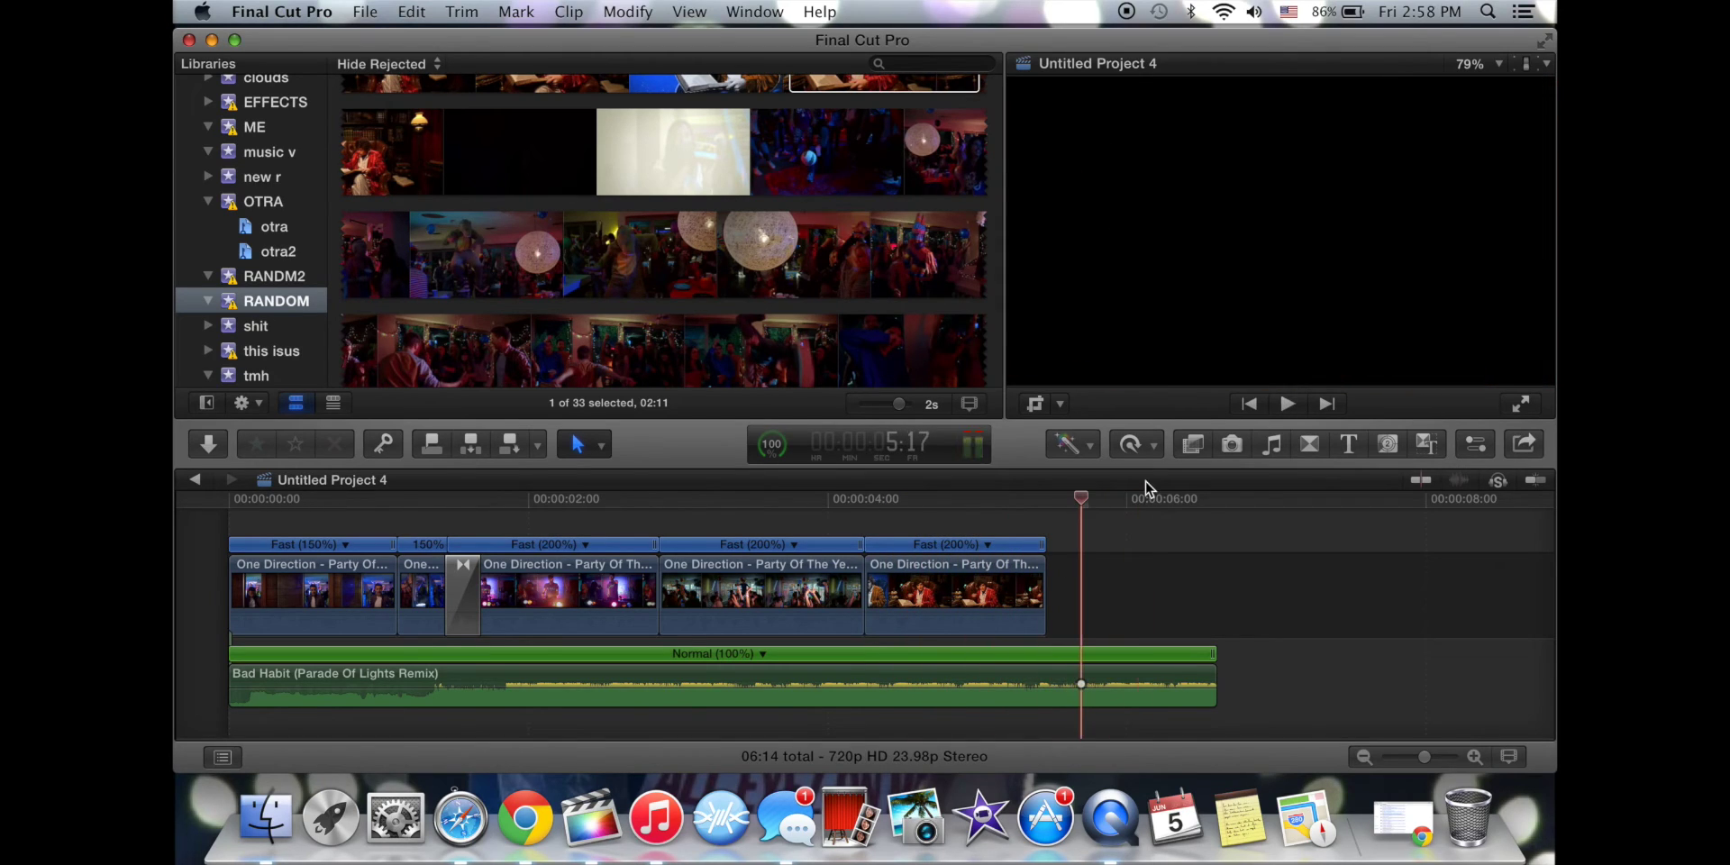
Preview the Bad TV effect and drag it onto the last timeline clip.
left_click(1210, 446)
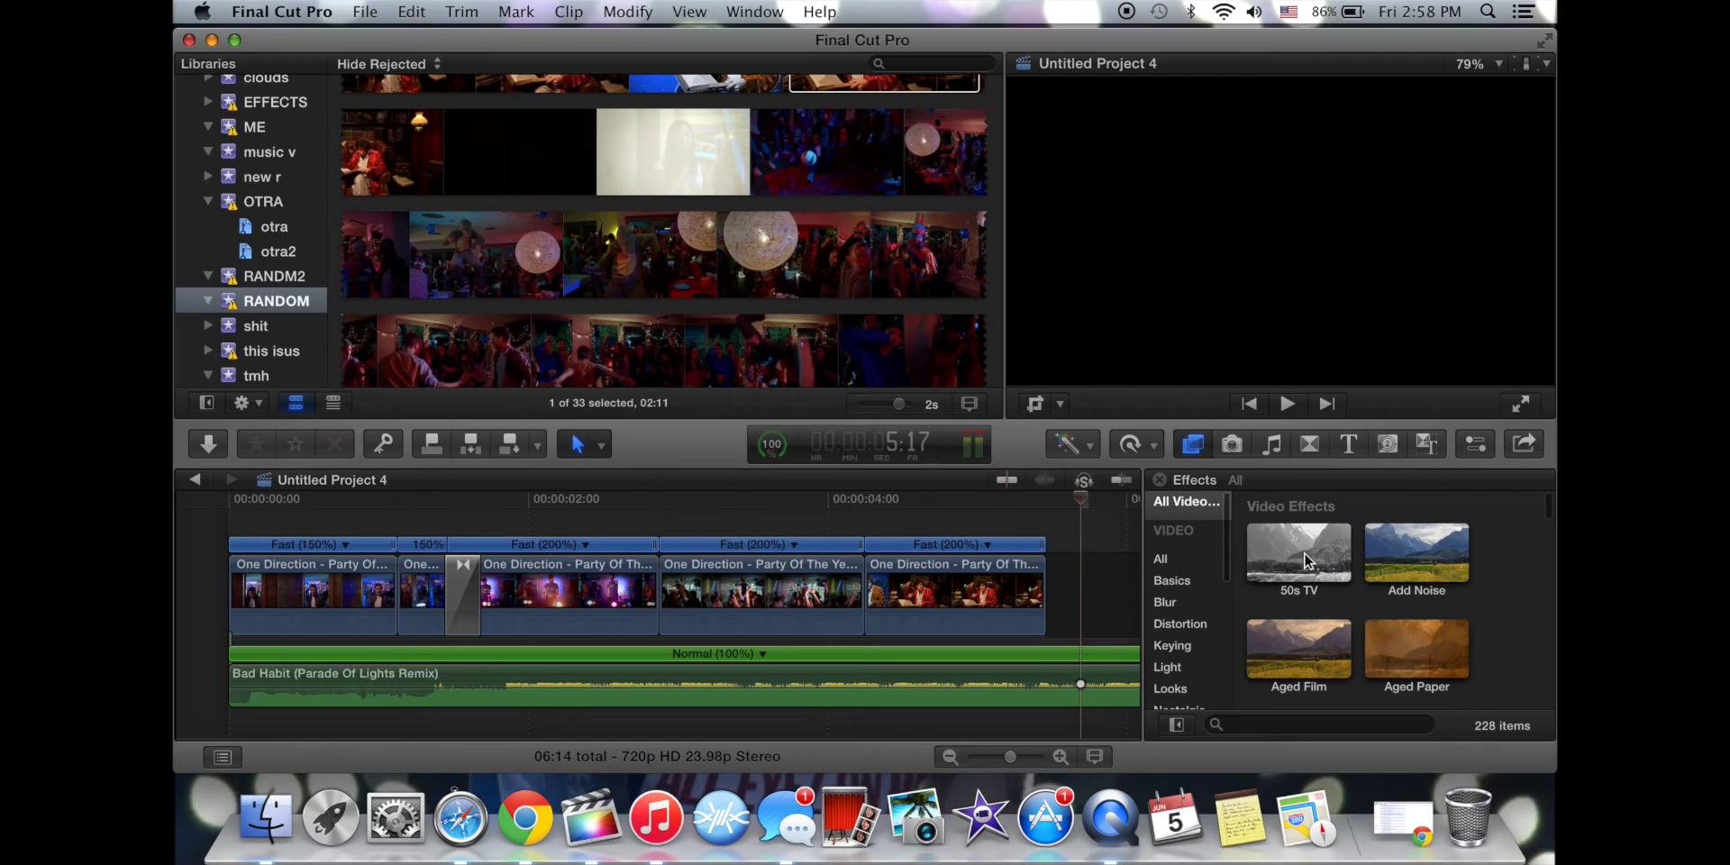
scroll(1334, 573, "down", 4)
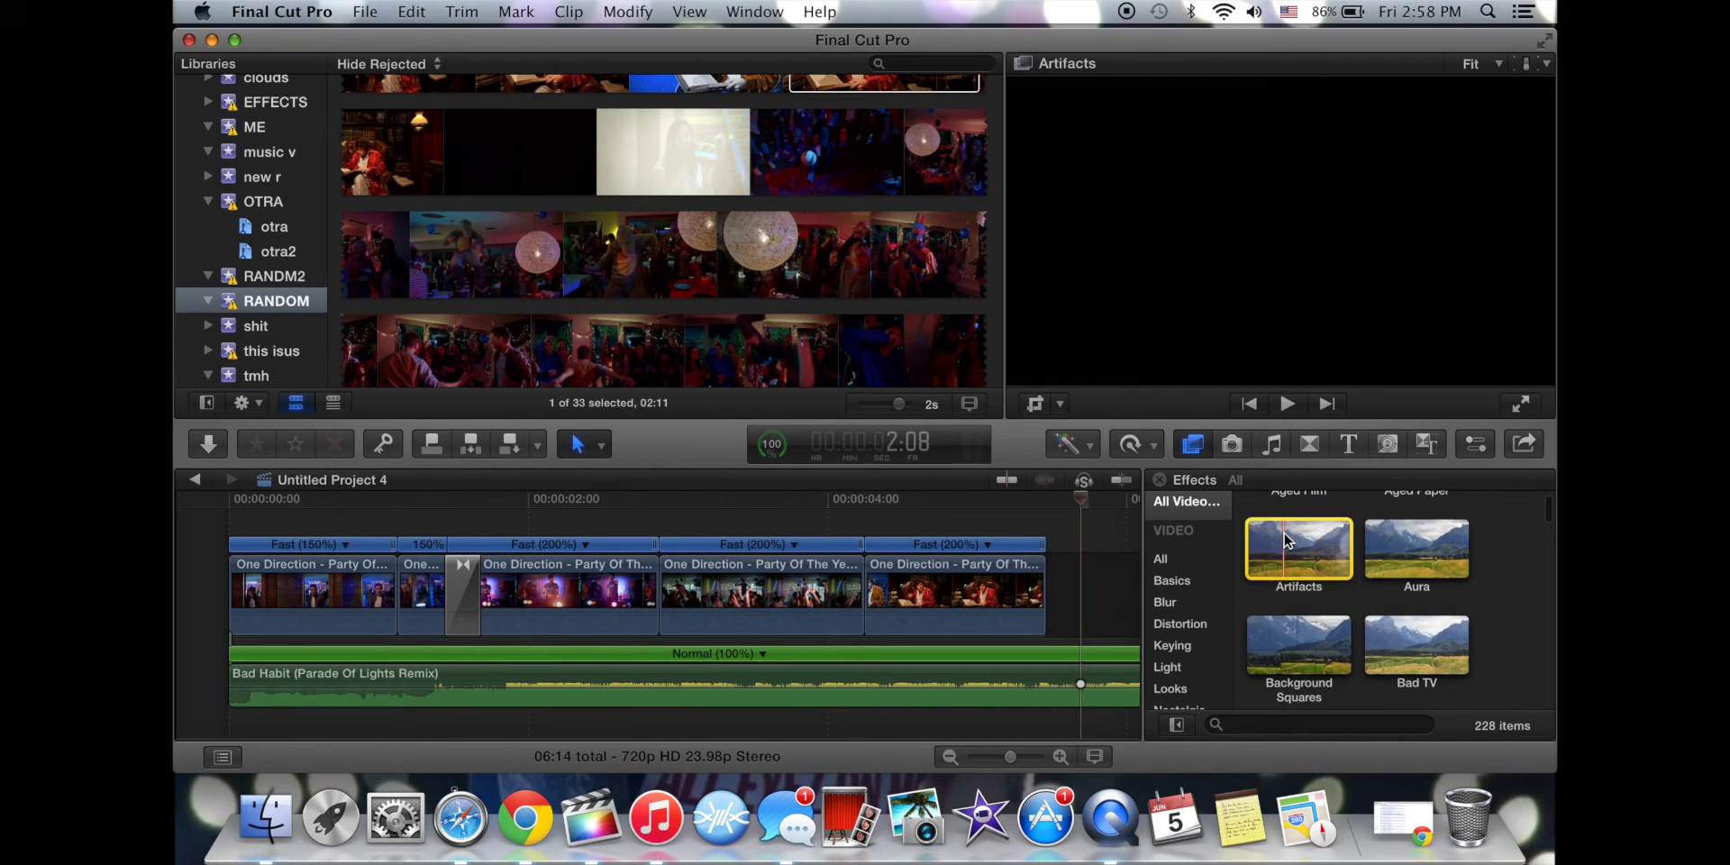
left_click(978, 506)
left_click(1409, 634)
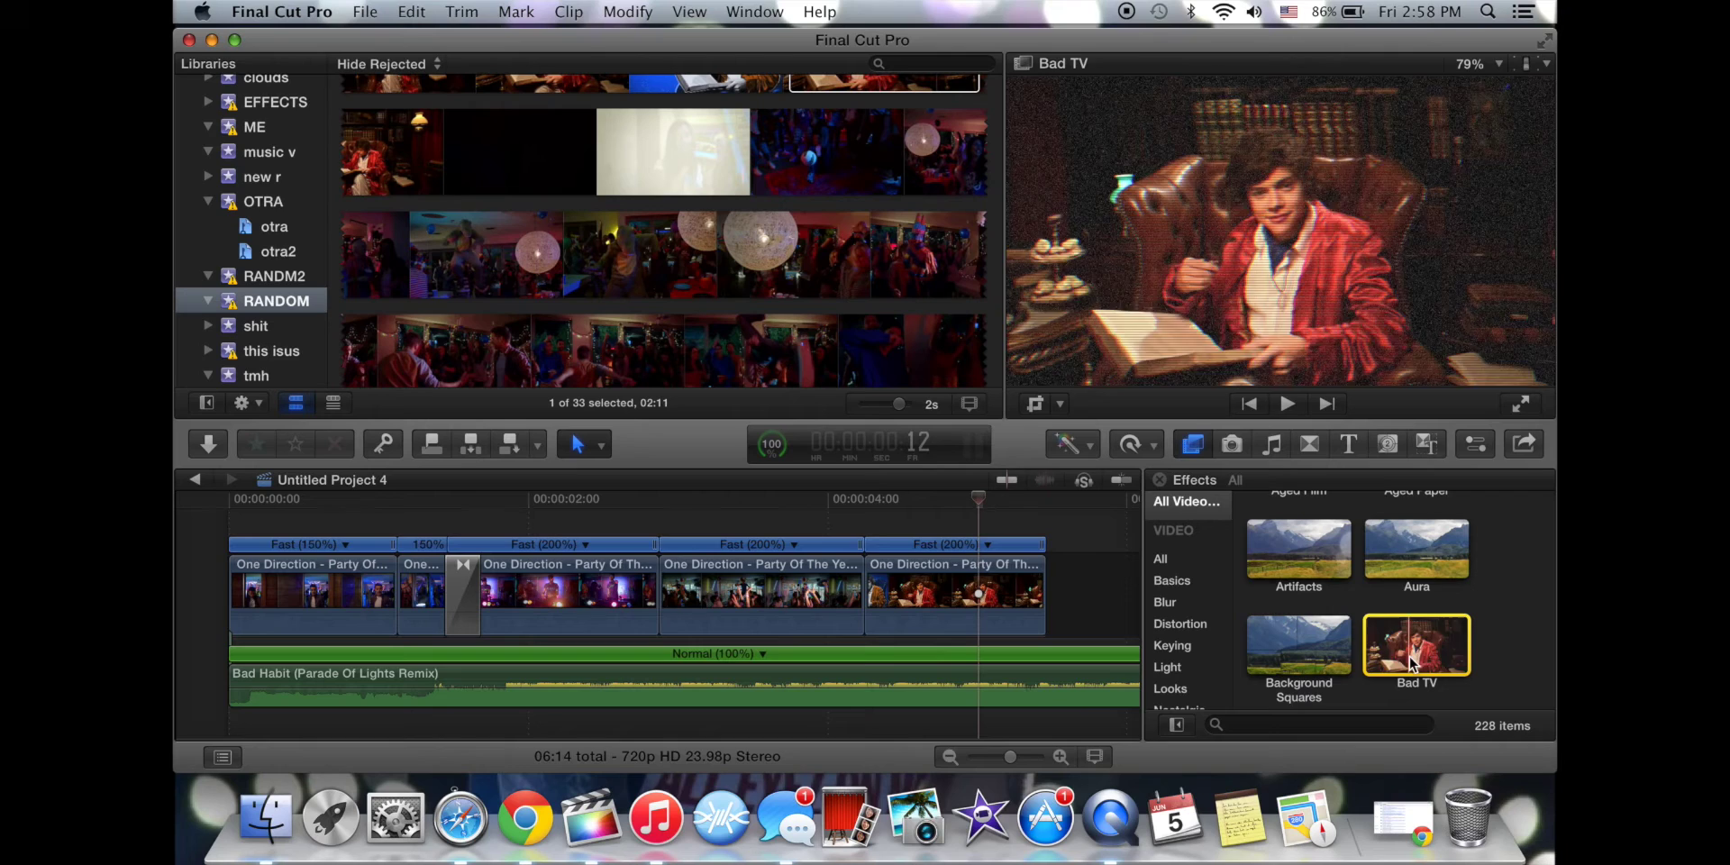
left_click_drag(1411, 664, 897, 584)
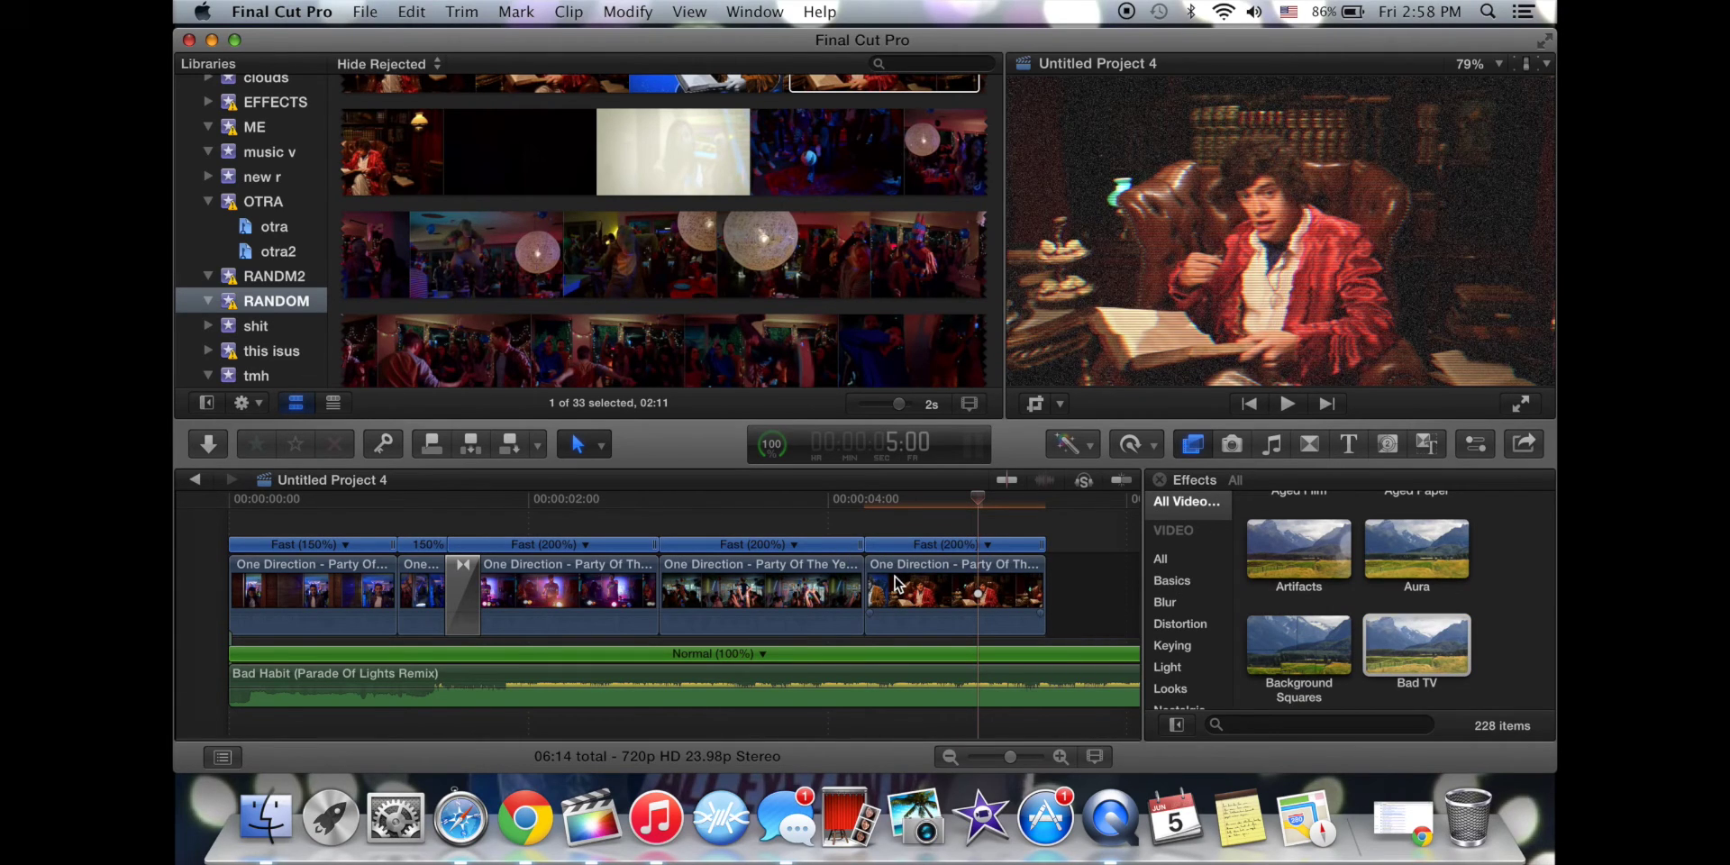
Show the last clip's Bad TV settings in the Inspector and preview the effect.
left_click(926, 577)
key("super+4")
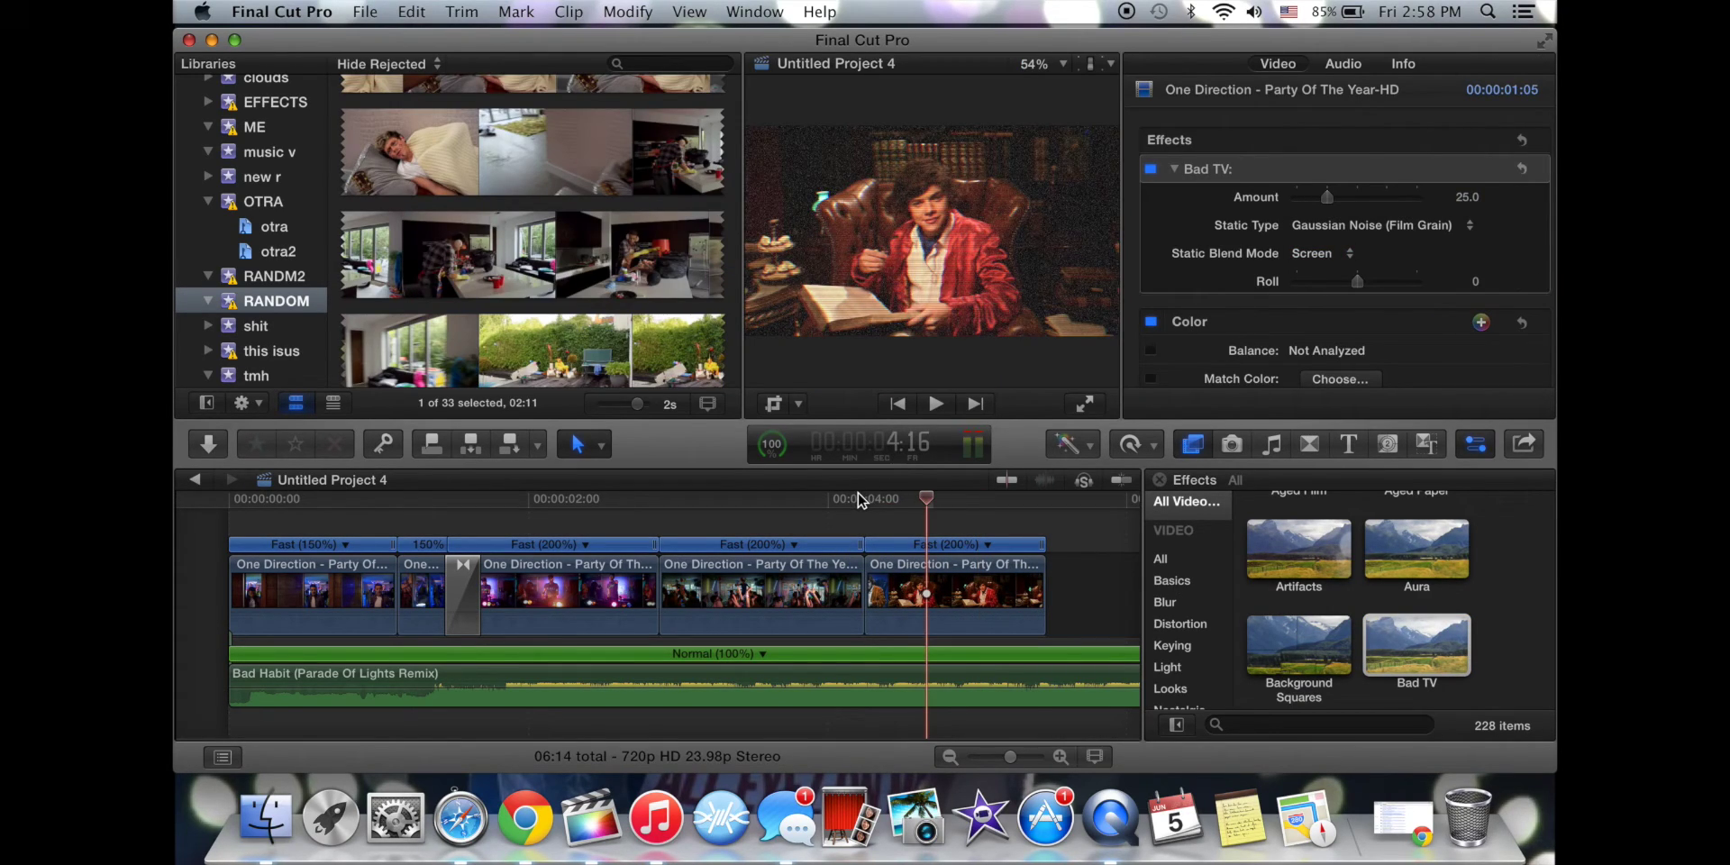
key("super+z")
key("space")
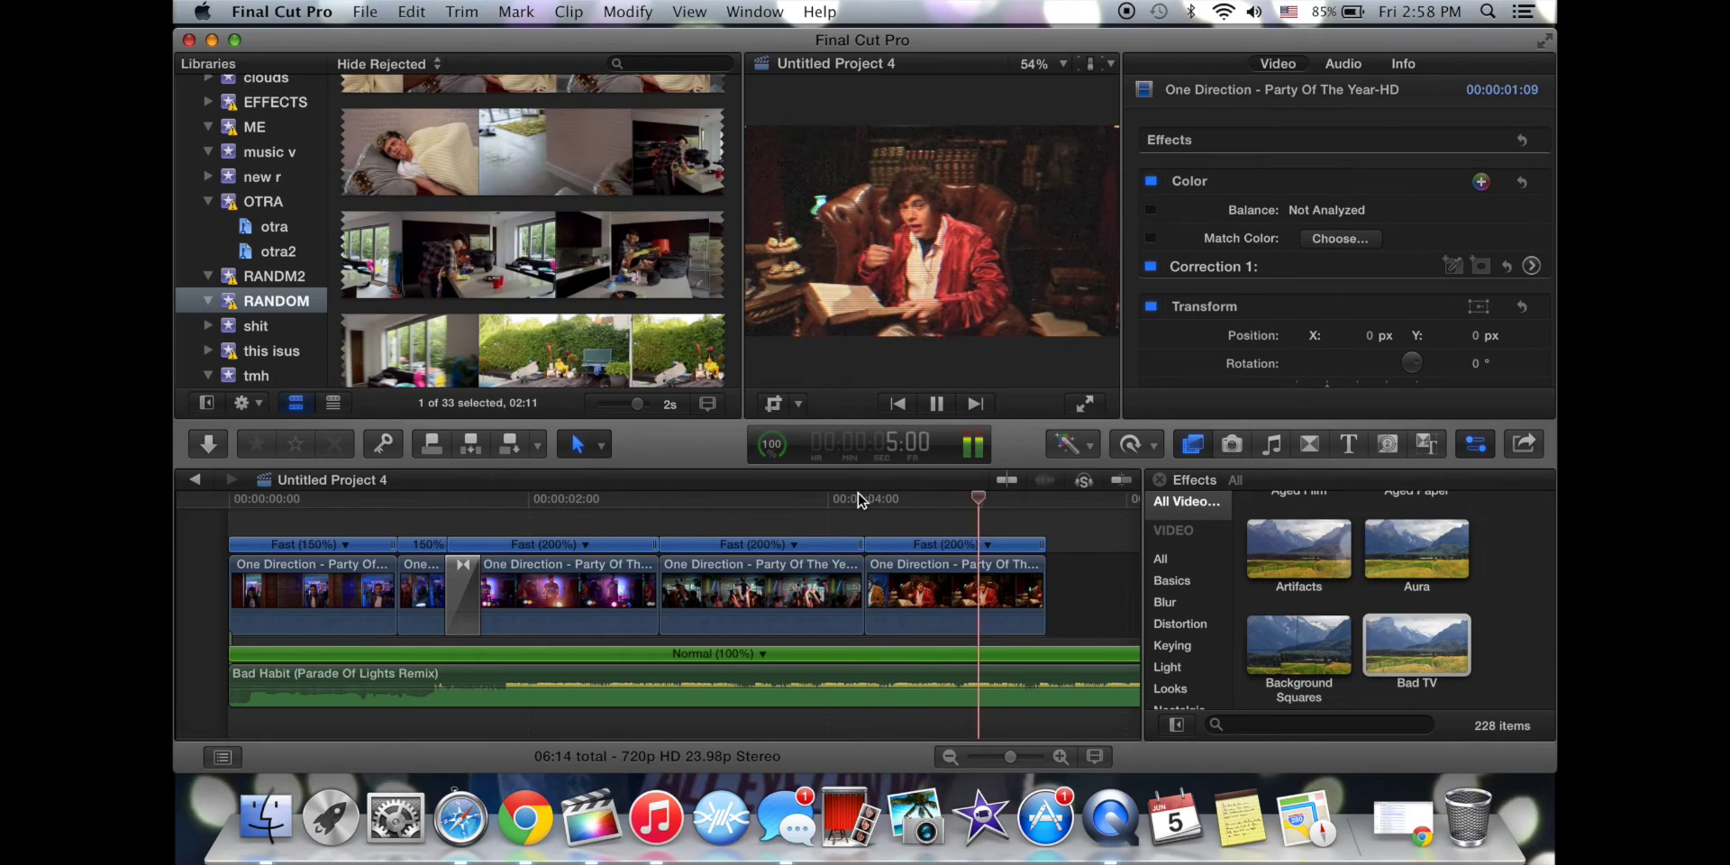
key("space")
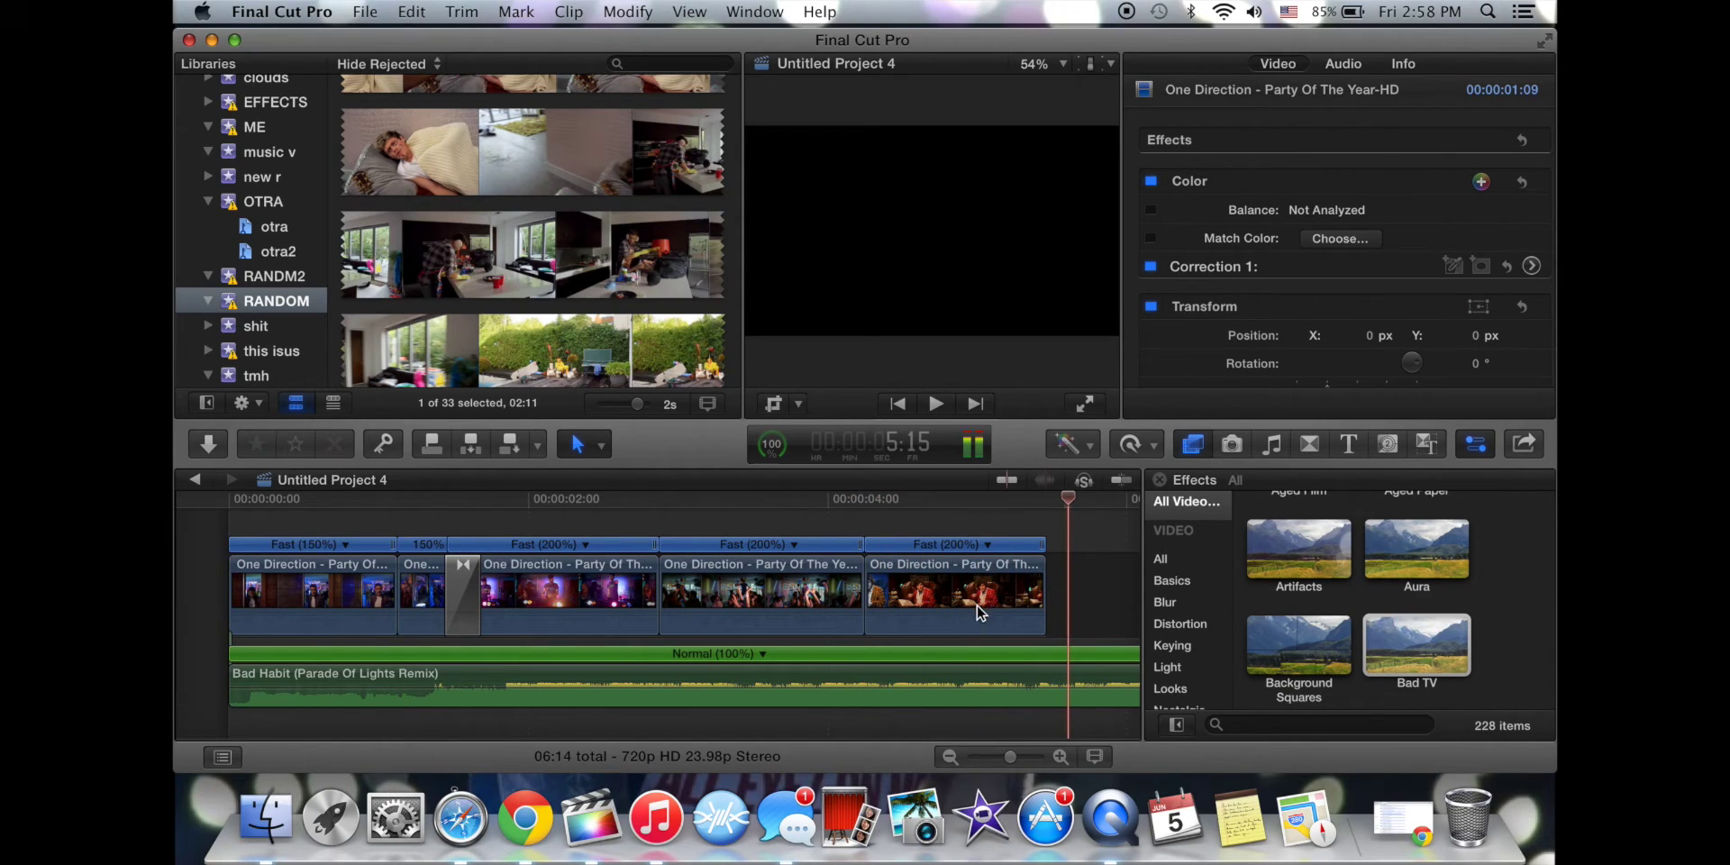
left_click(967, 511)
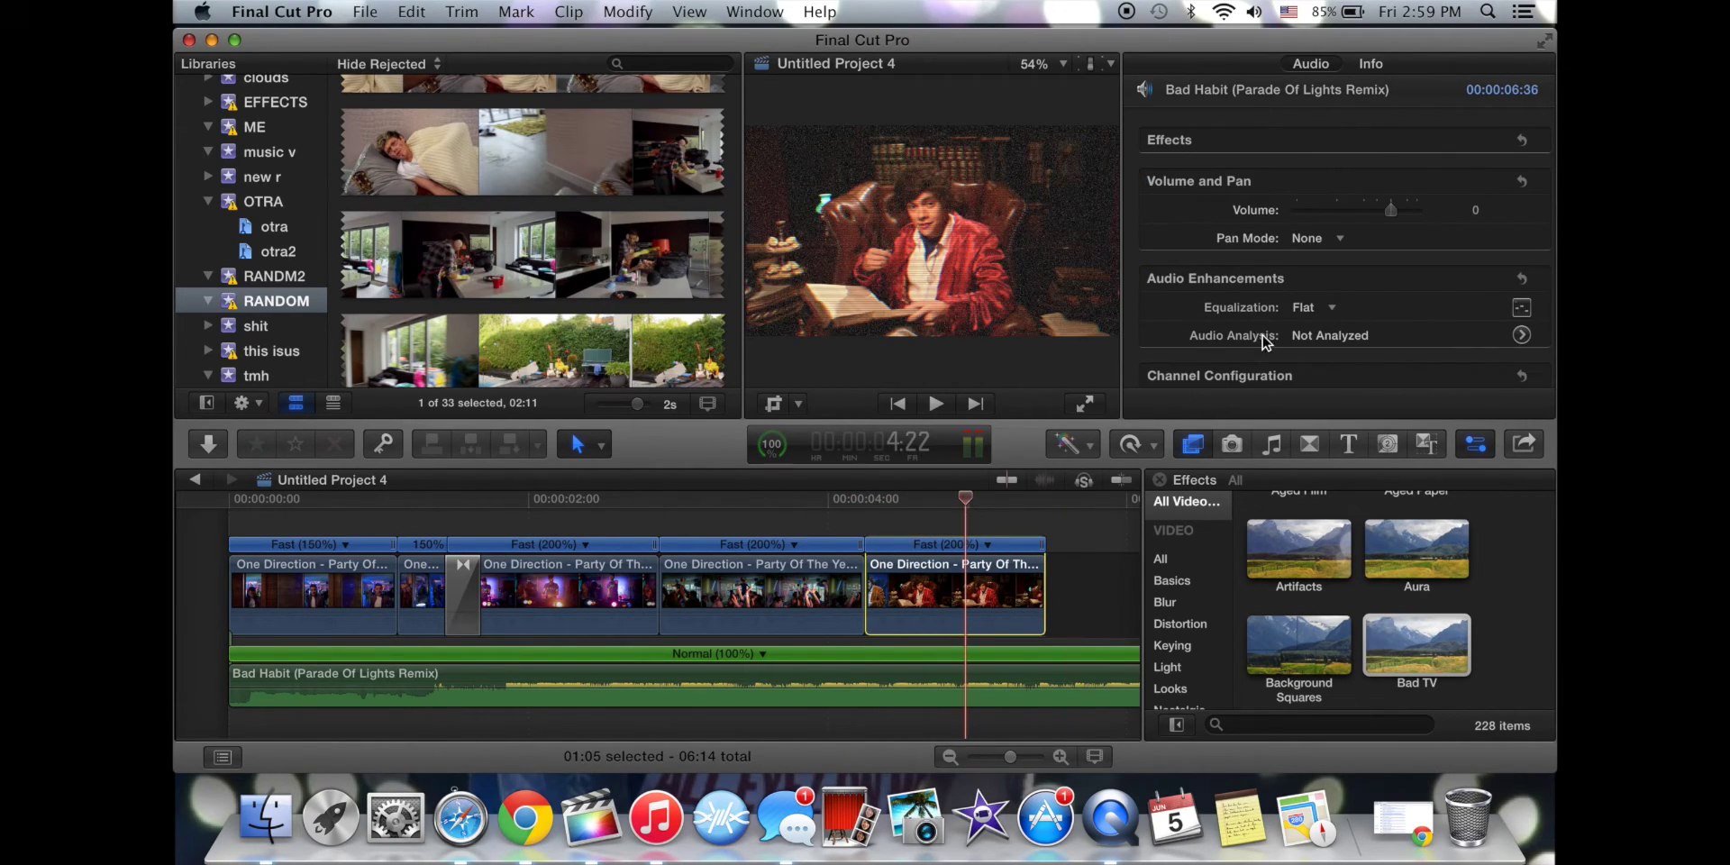
key("super+shift+z")
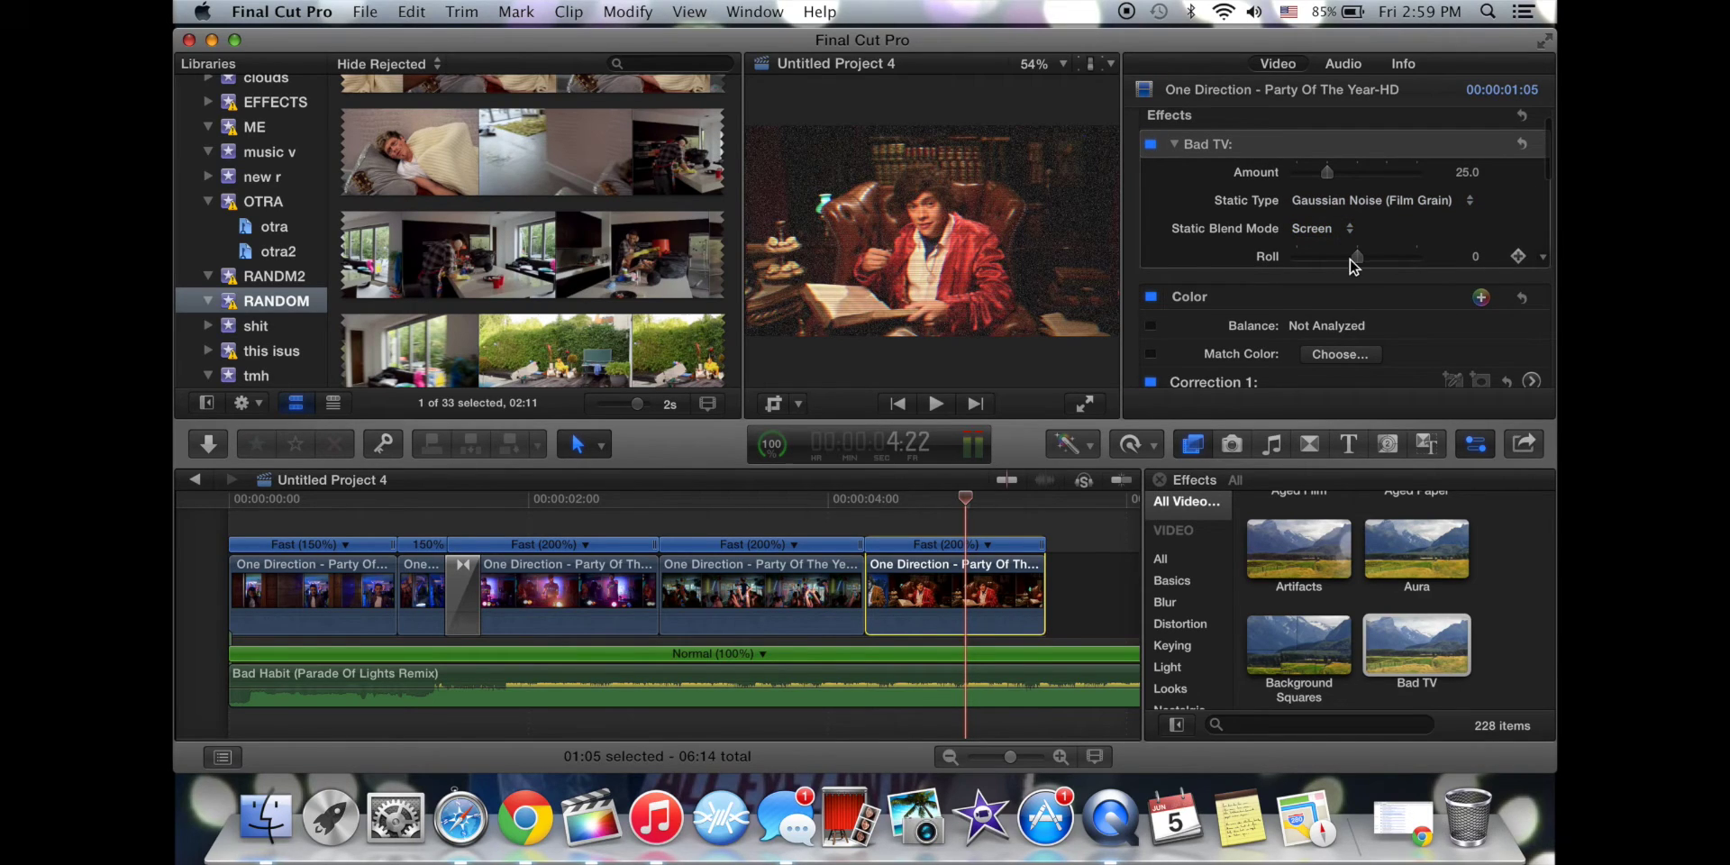
Set Bad TV roll to -5.0, amount to 27.03, and static type to TV static.
mouse_move(1363, 267)
left_mouse_down()
mouse_move(1338, 267)
mouse_move(1360, 265)
left_mouse_up()
mouse_move(1325, 176)
left_mouse_down()
mouse_move(1417, 176)
mouse_move(1280, 199)
mouse_move(1333, 185)
left_mouse_up()
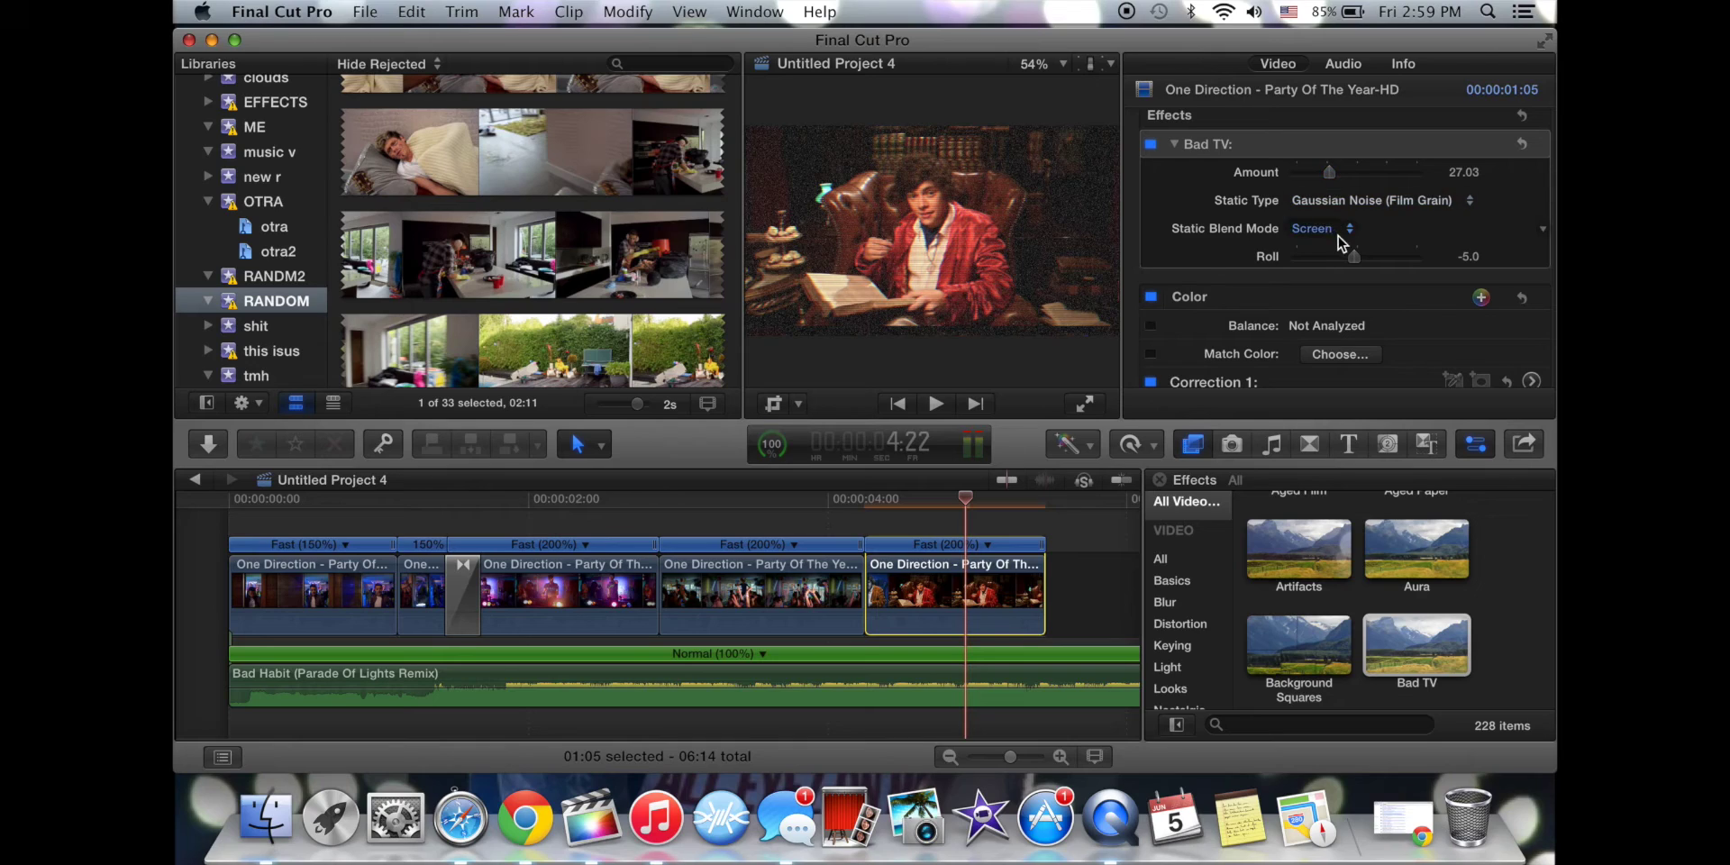
left_click(1332, 200)
left_click(1328, 170)
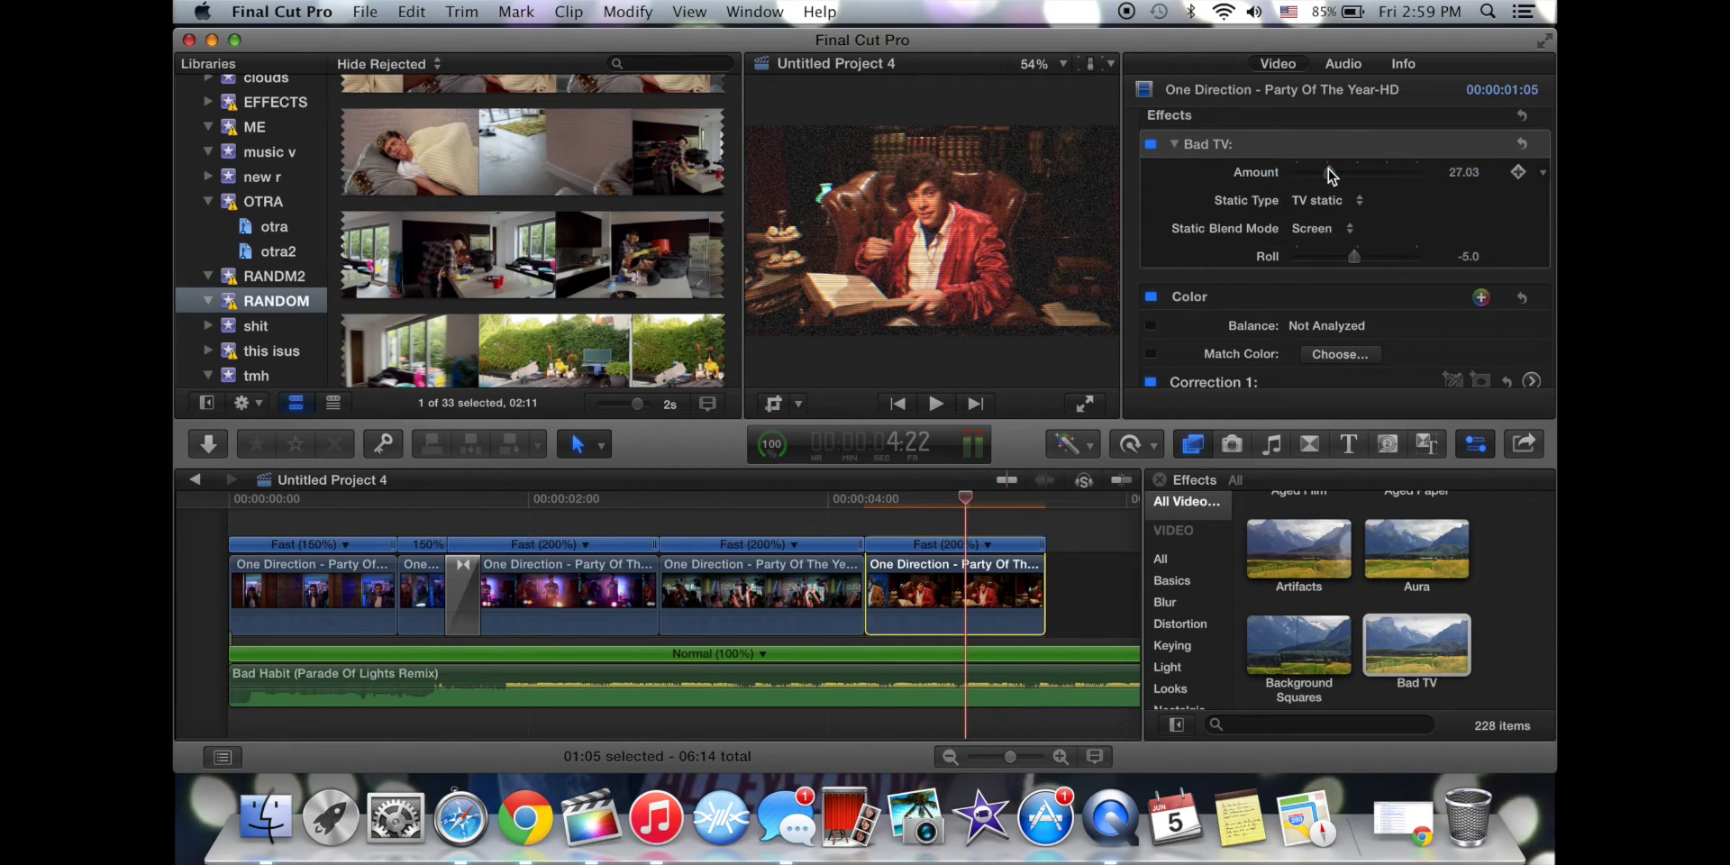
left_click(1342, 204)
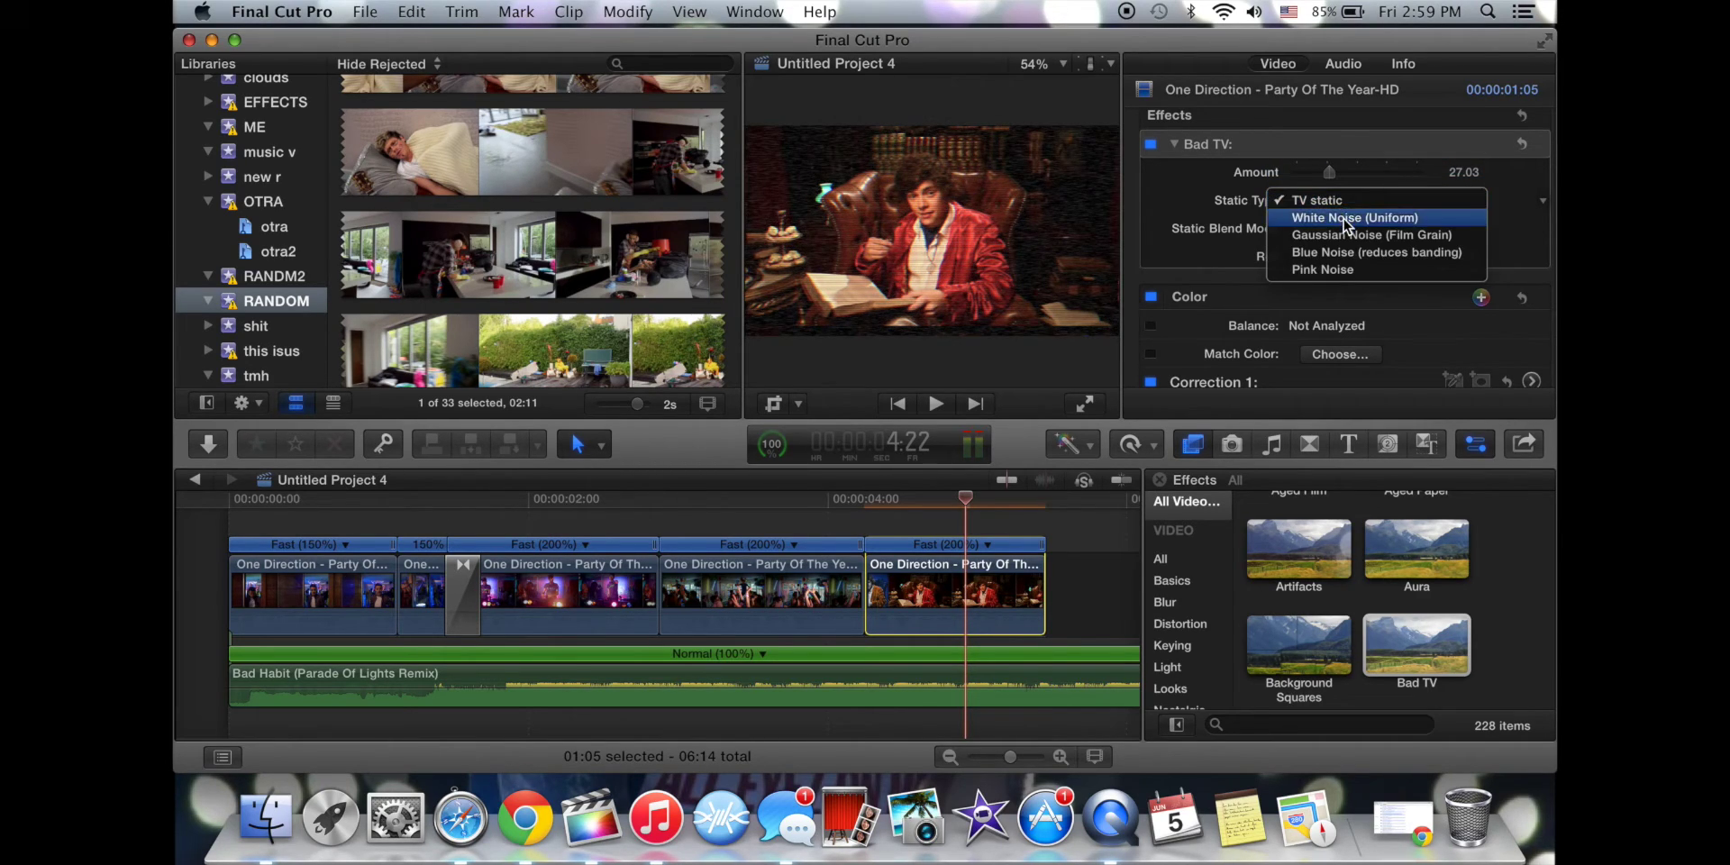
left_click(1345, 217)
left_click(1337, 198)
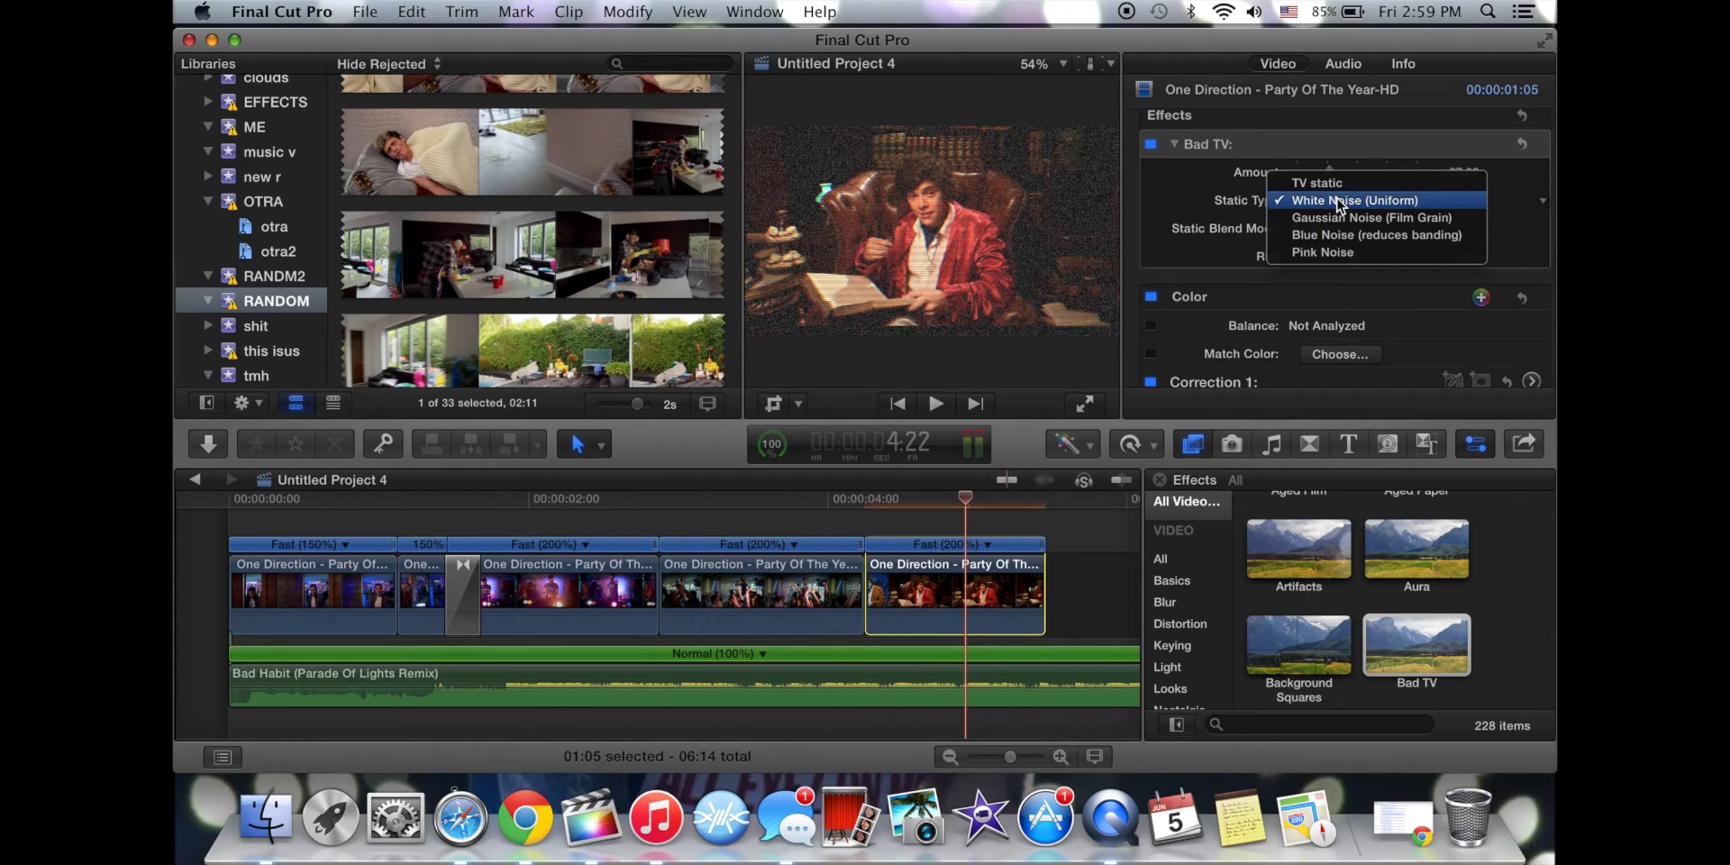
left_click(1328, 173)
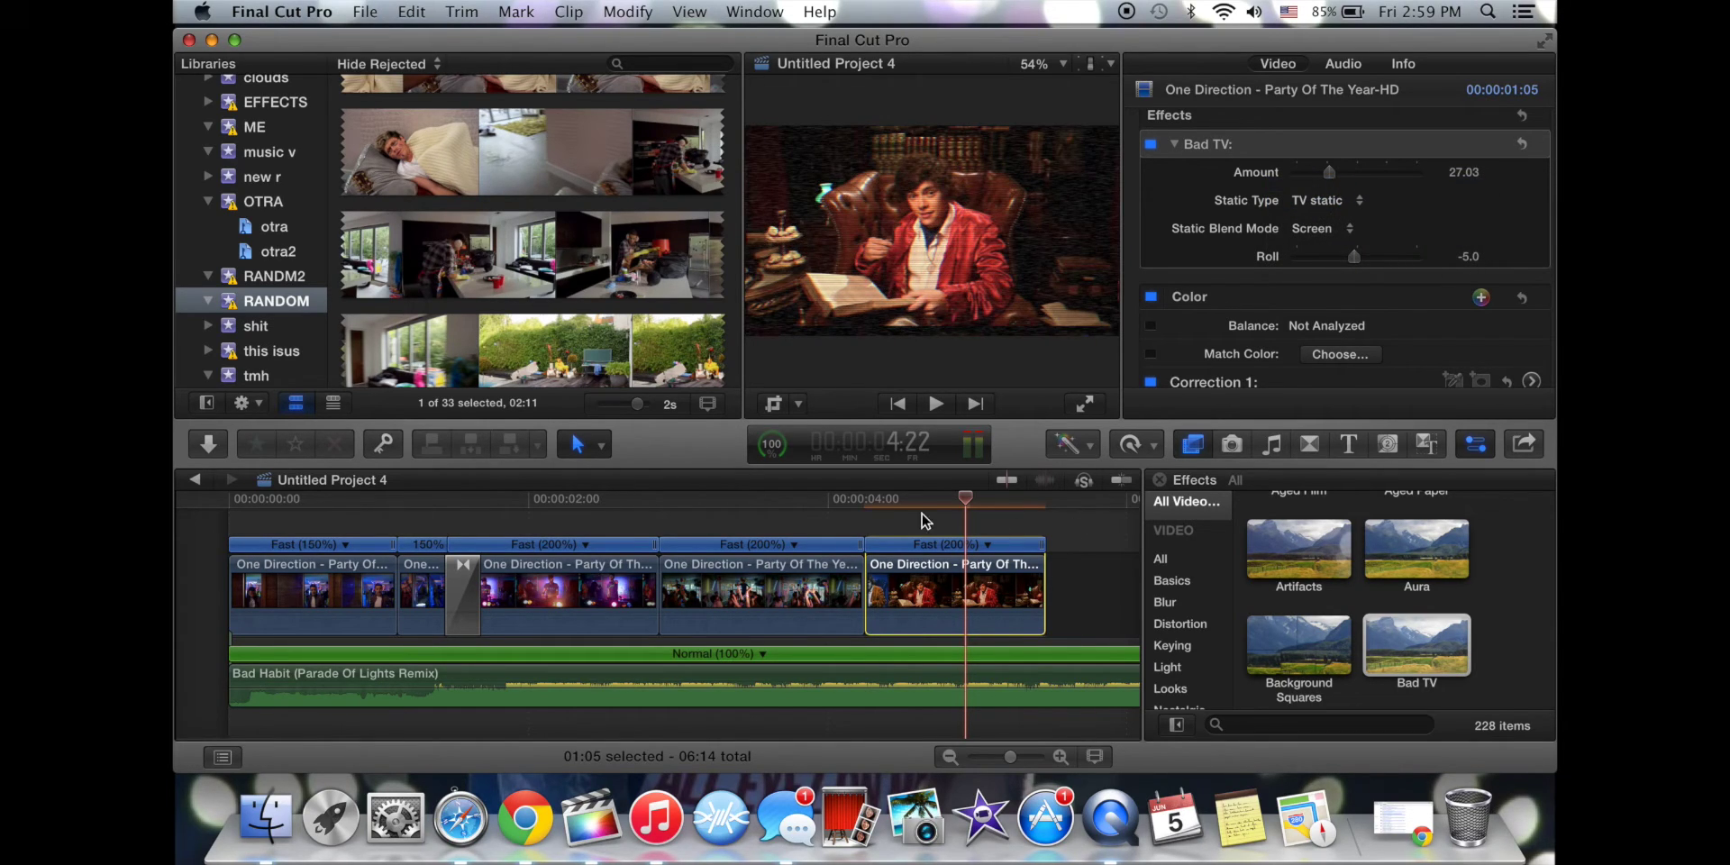
Play the end of the edit with the effect and close the effect settings.
left_click(838, 498)
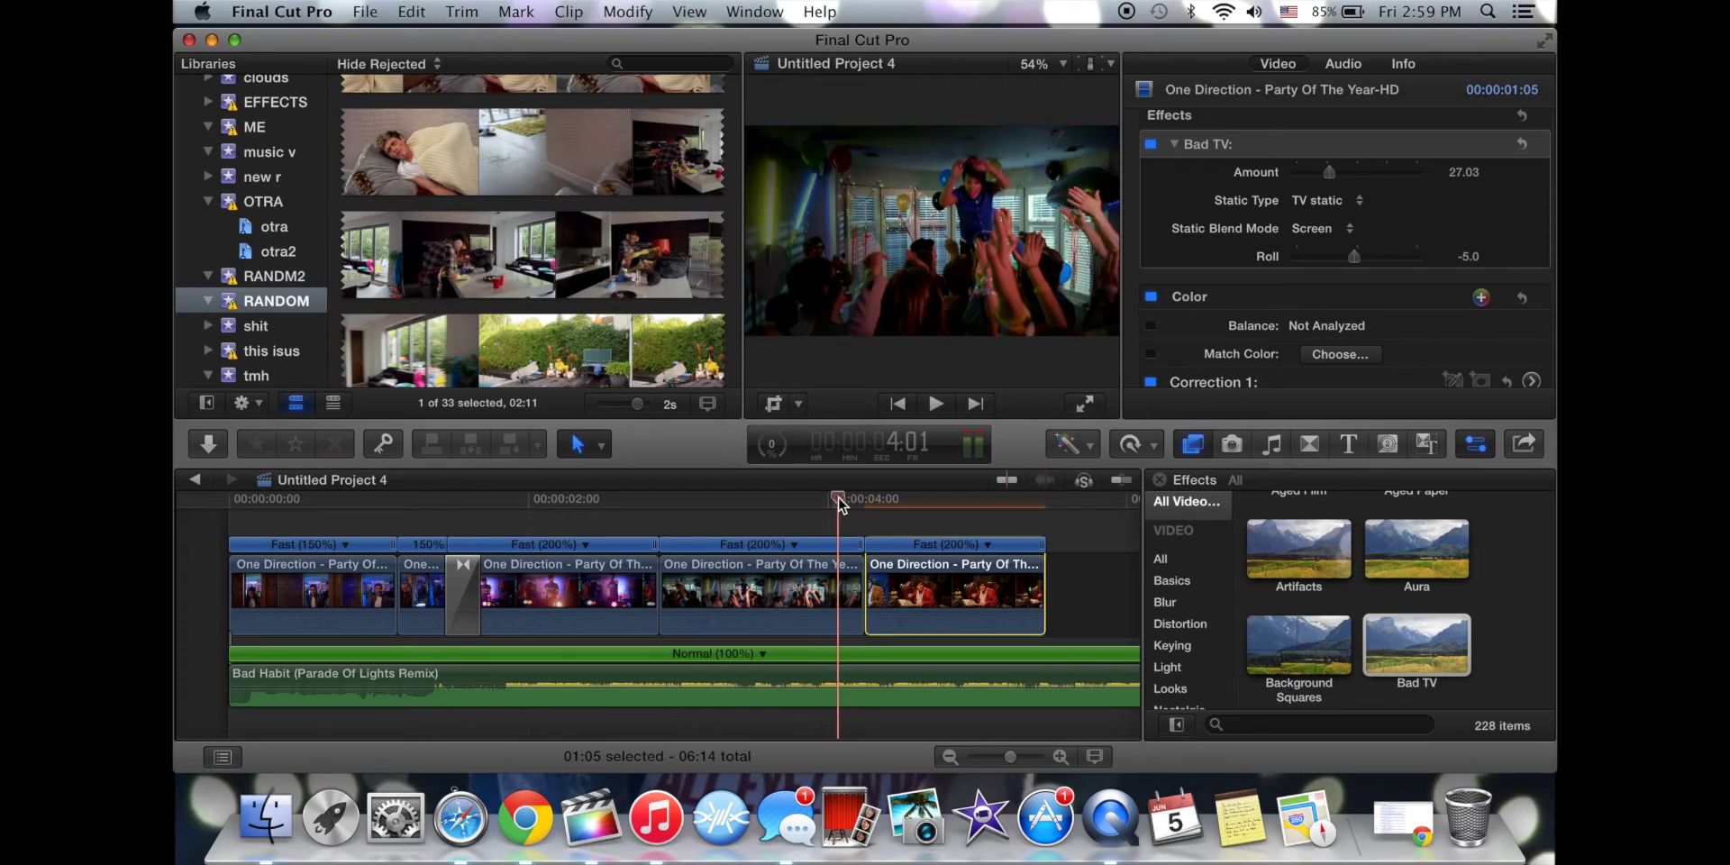
key("space")
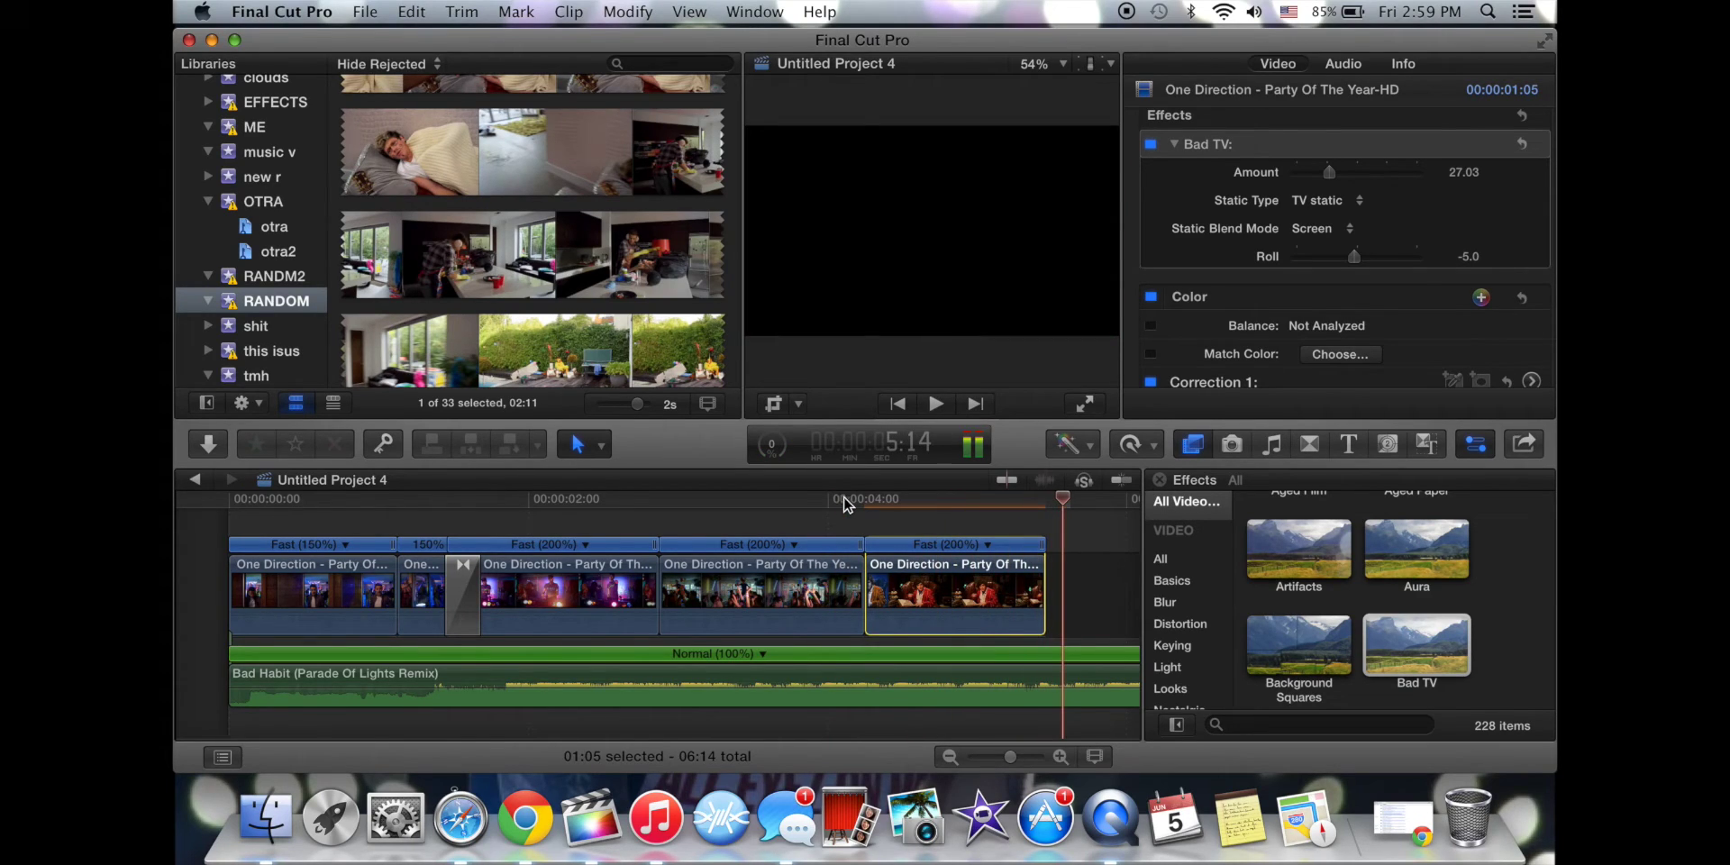
left_click(1165, 491)
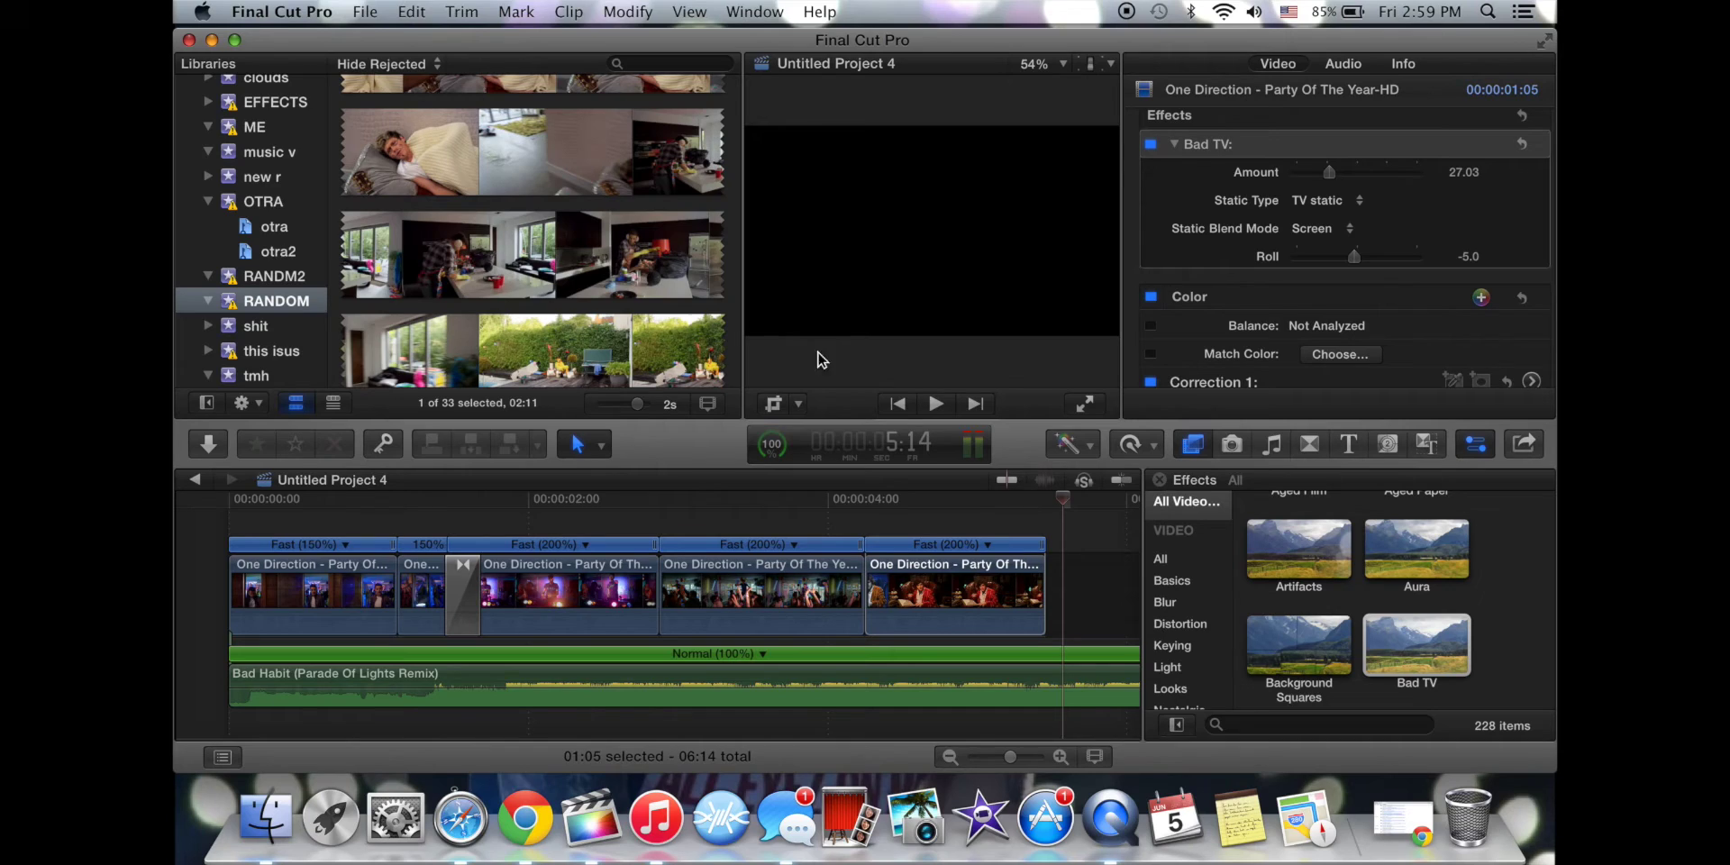
left_click(1475, 444)
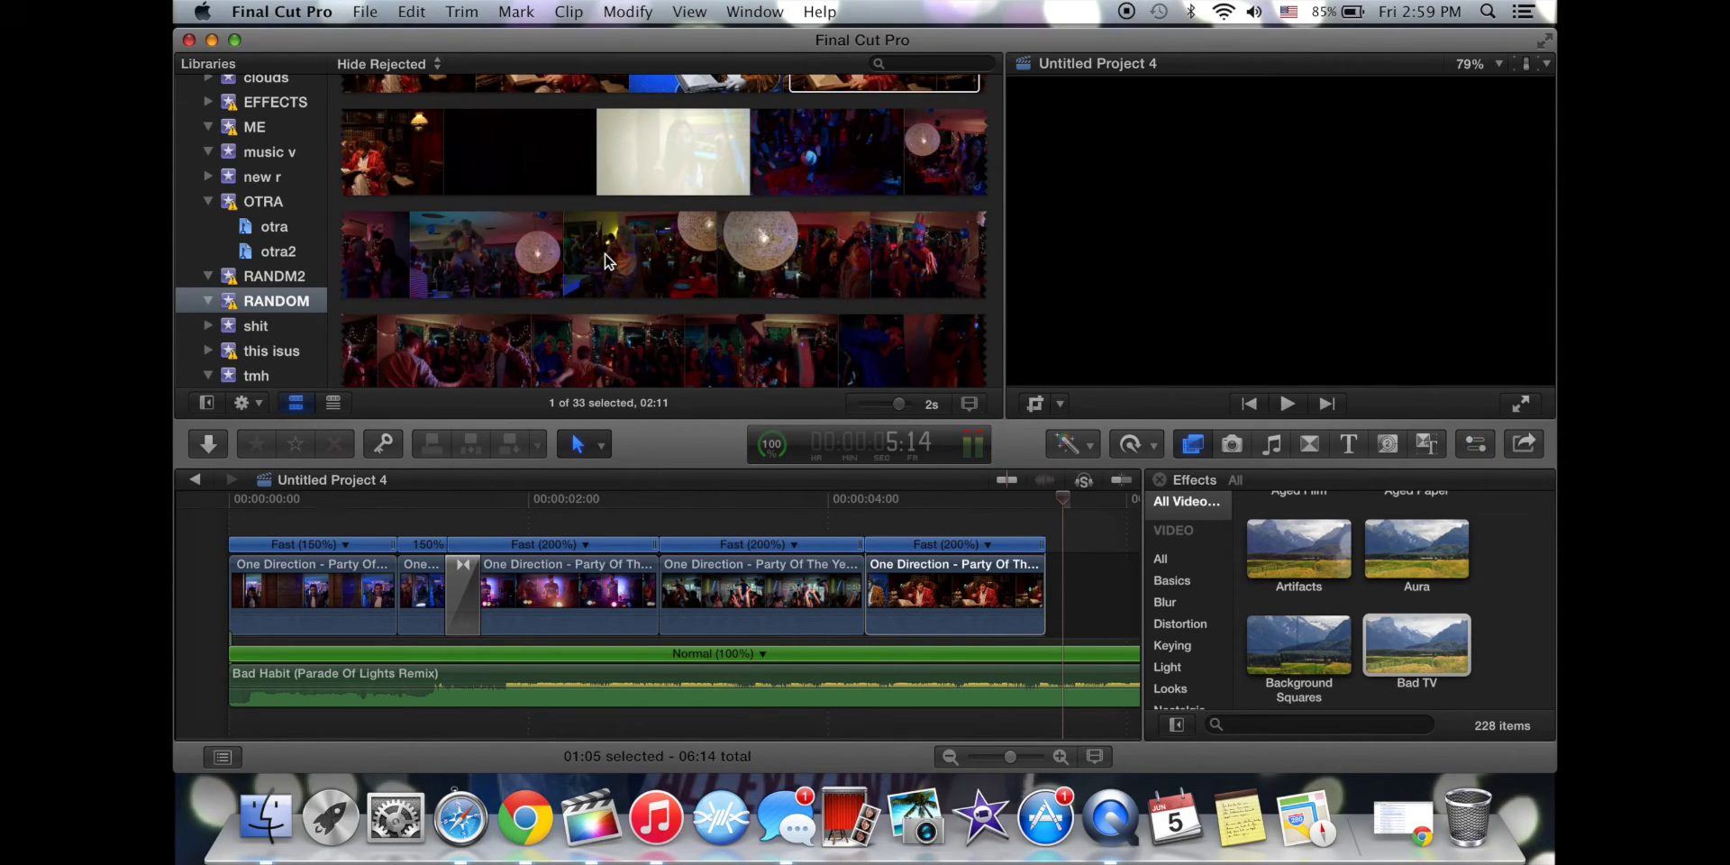
Mark a 01:15 range on the top party clip and drag it onto the storyline's end.
scroll(605, 261, "down", 5)
scroll(606, 261, "up", 3)
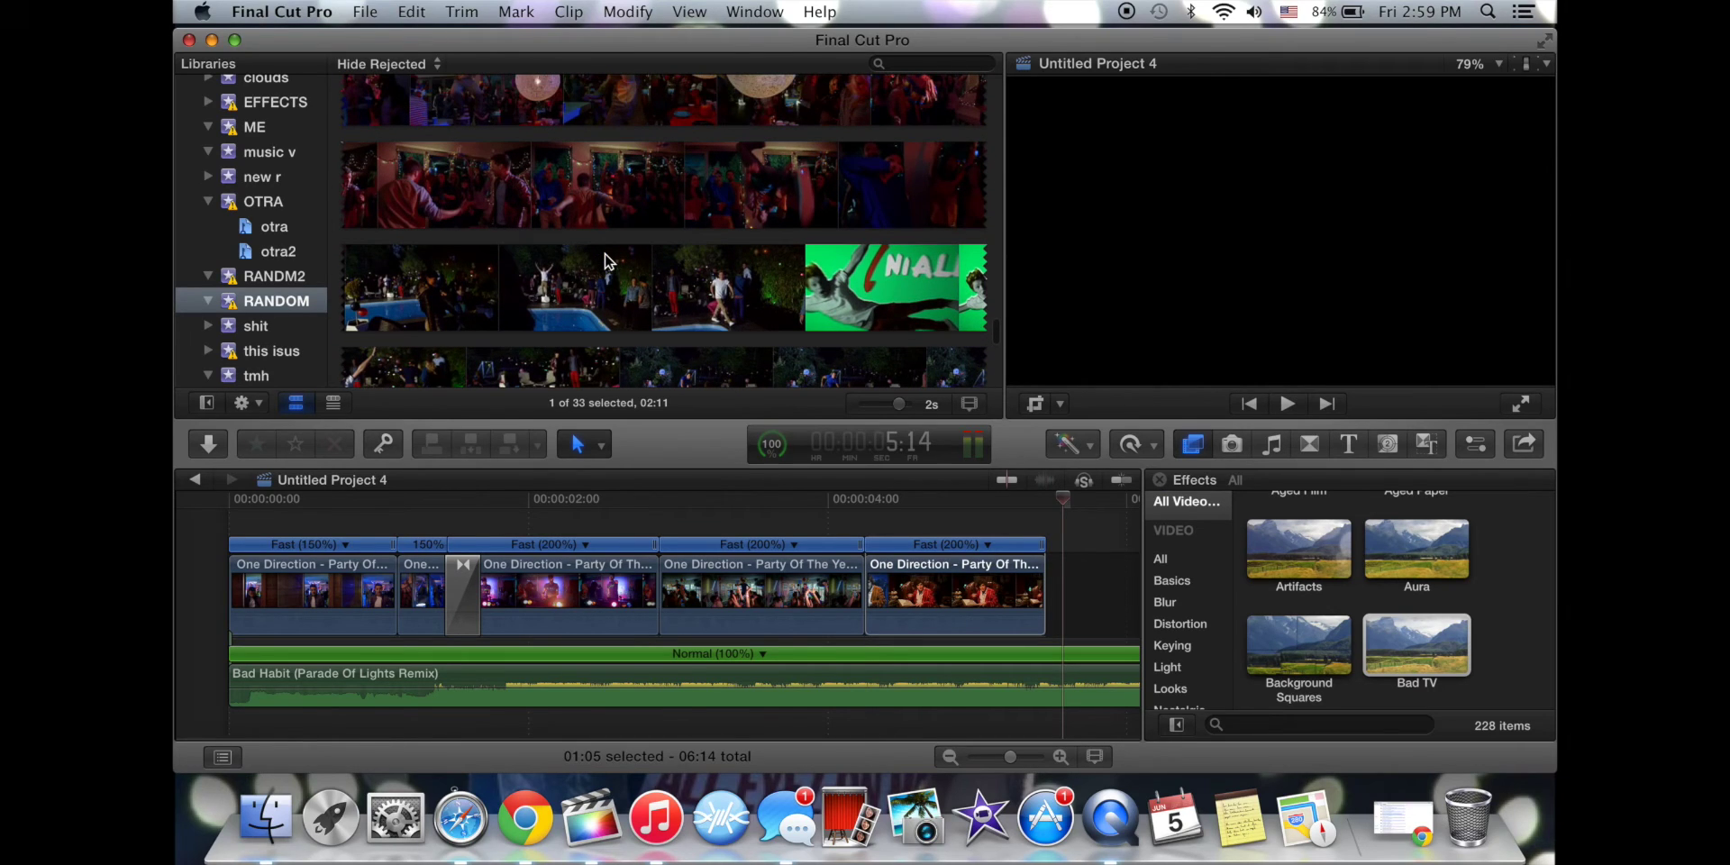
scroll(462, 206, "up", 2)
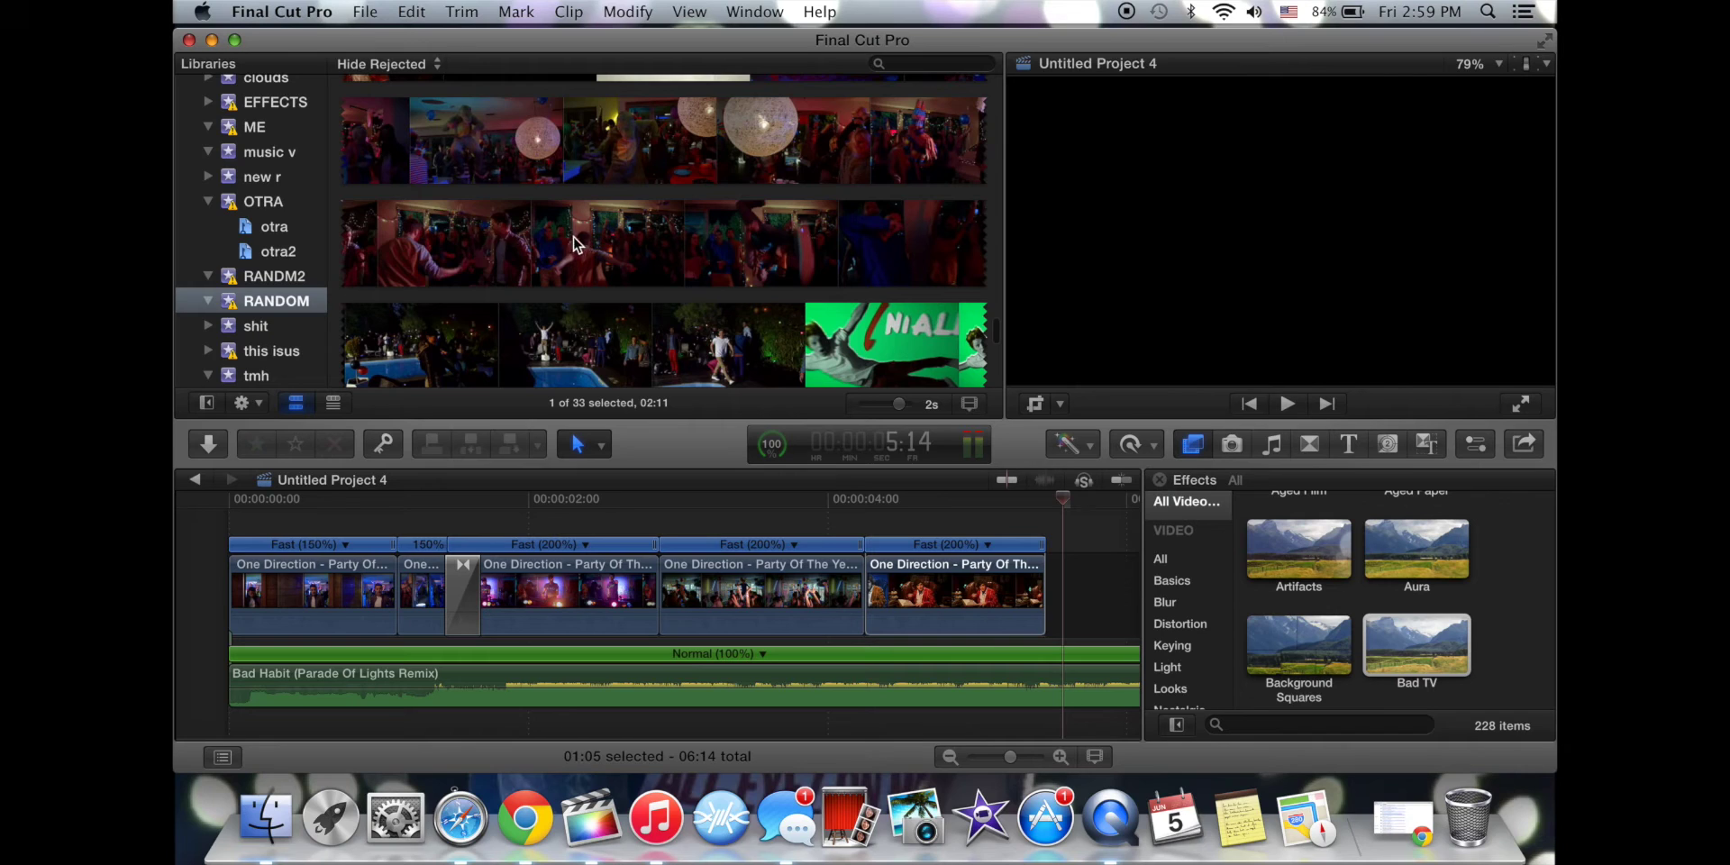
left_click_drag(475, 243, 631, 242)
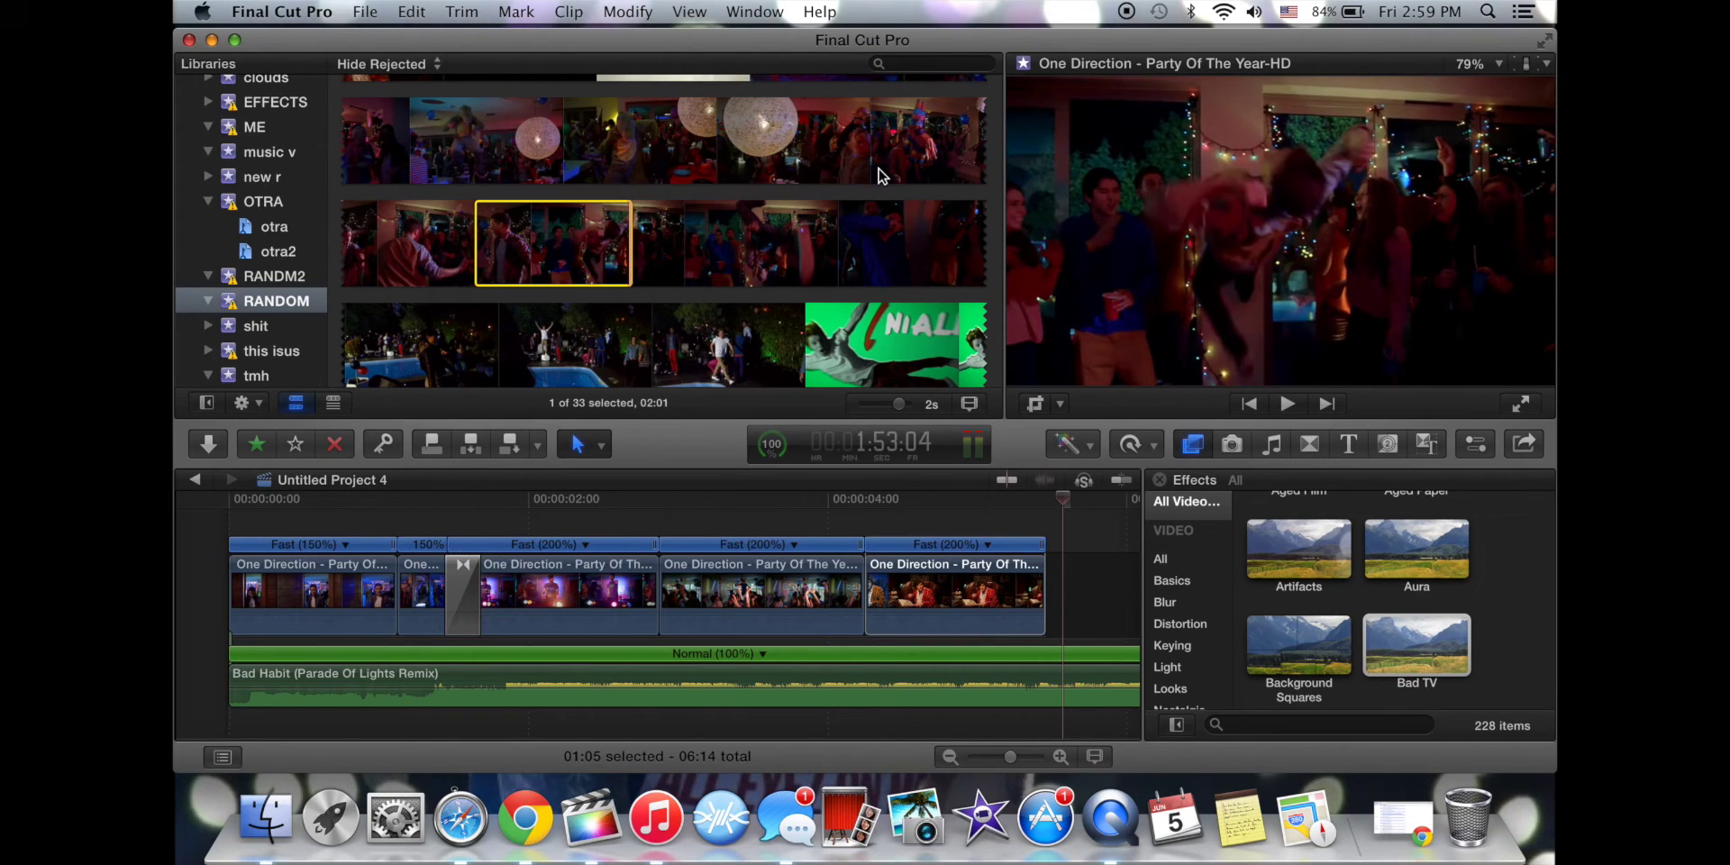
key("space")
left_click(833, 140)
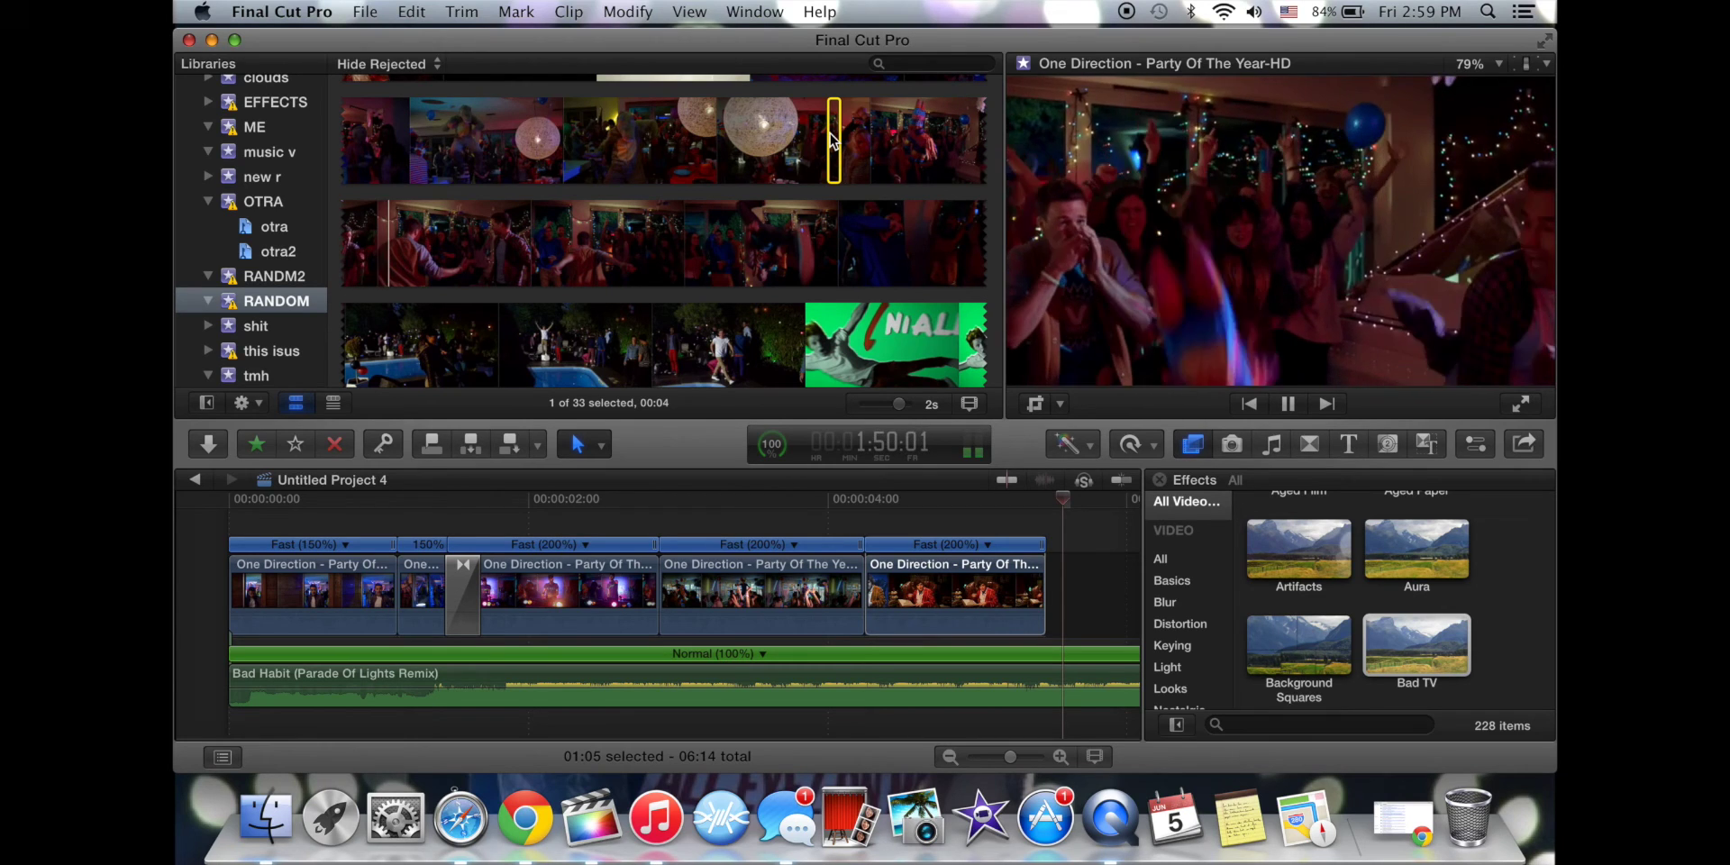
key("space")
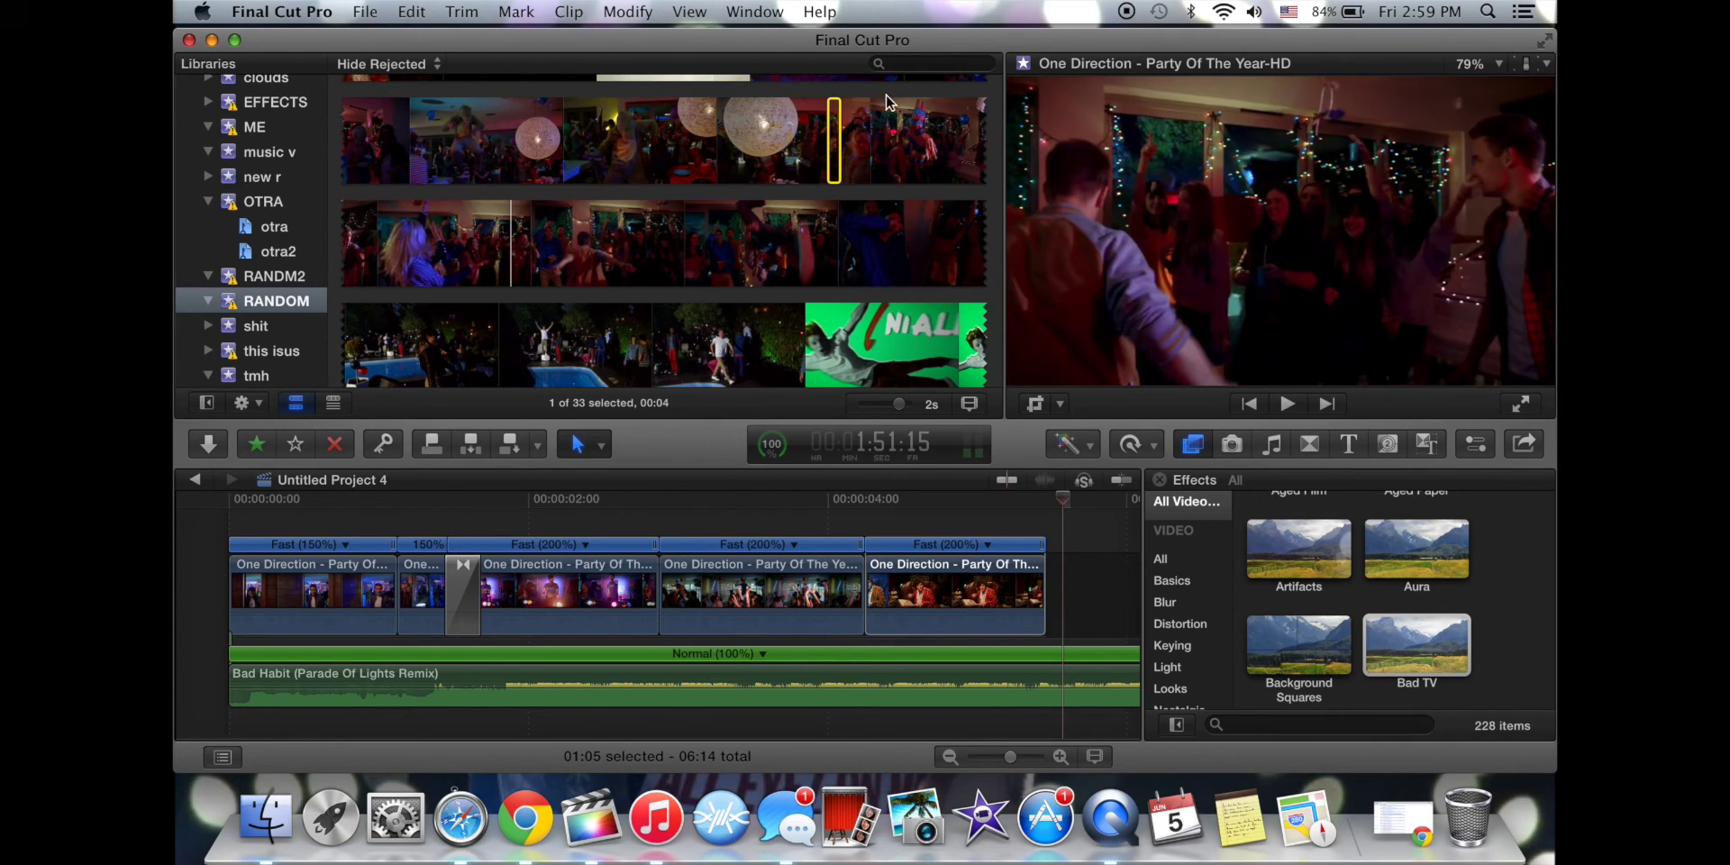
left_click_drag(873, 122, 946, 149)
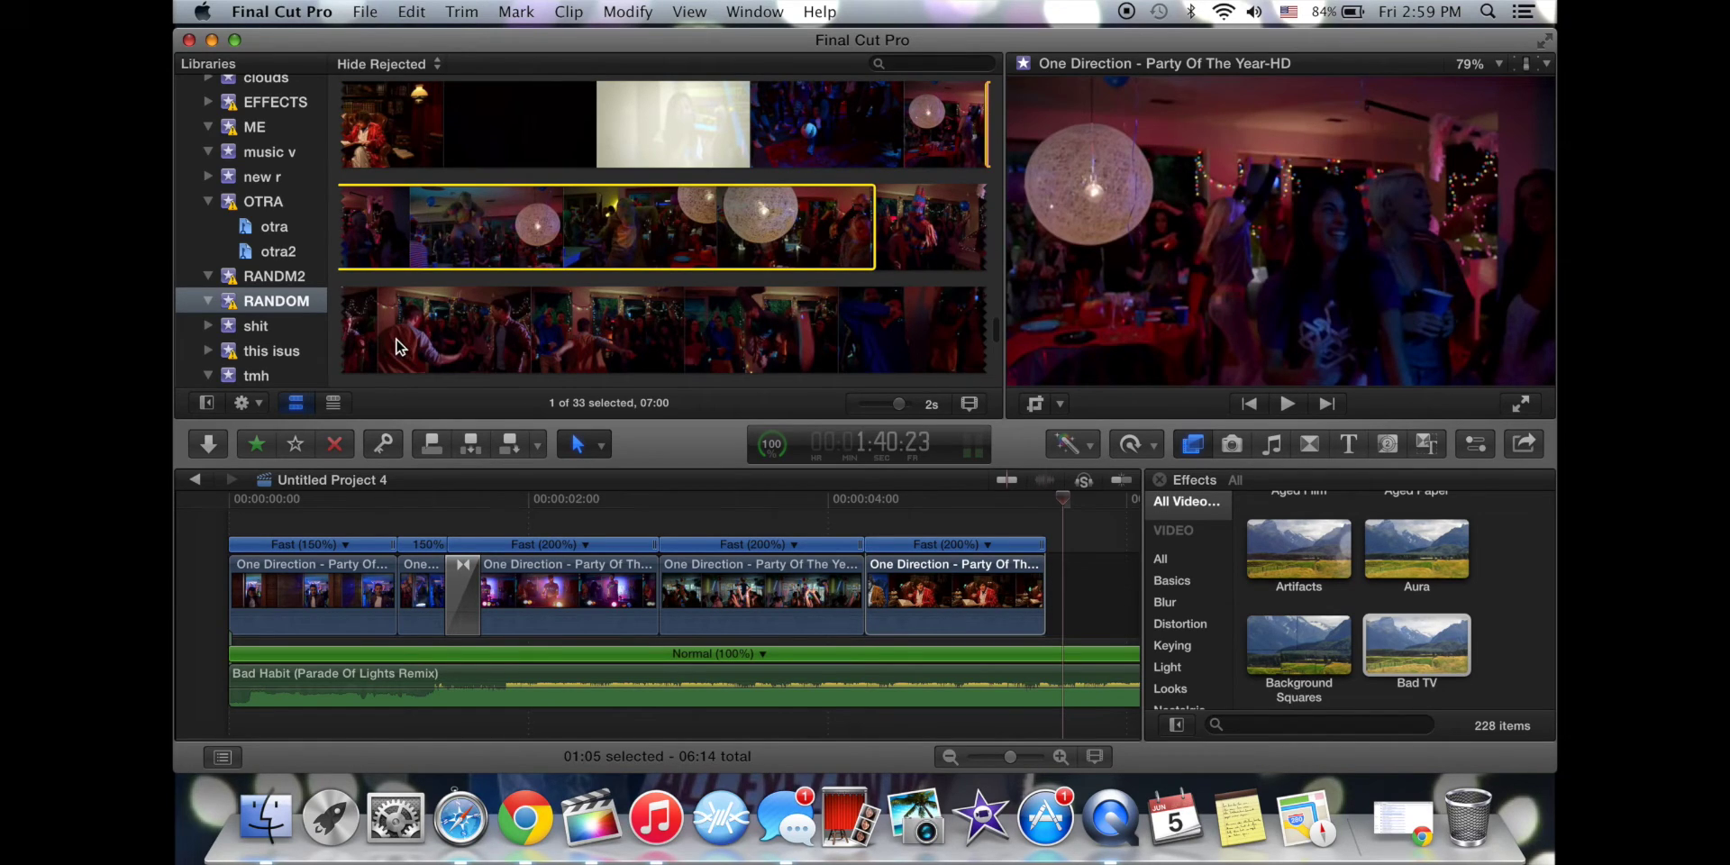
left_click_drag(400, 347, 1057, 570)
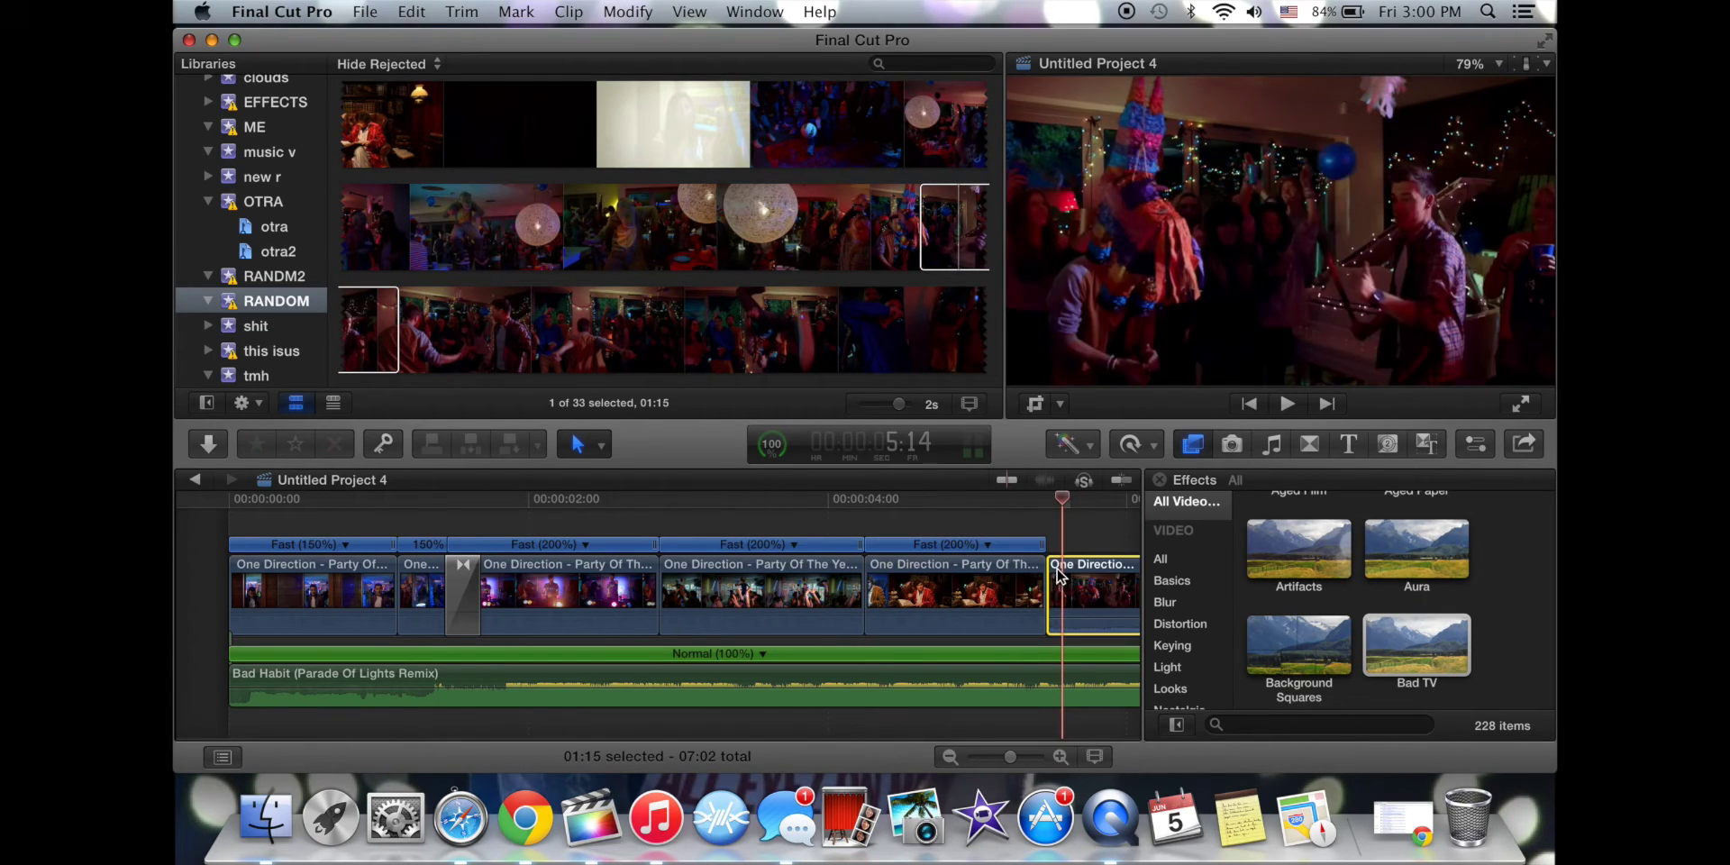
scroll(1057, 570, "right", 5)
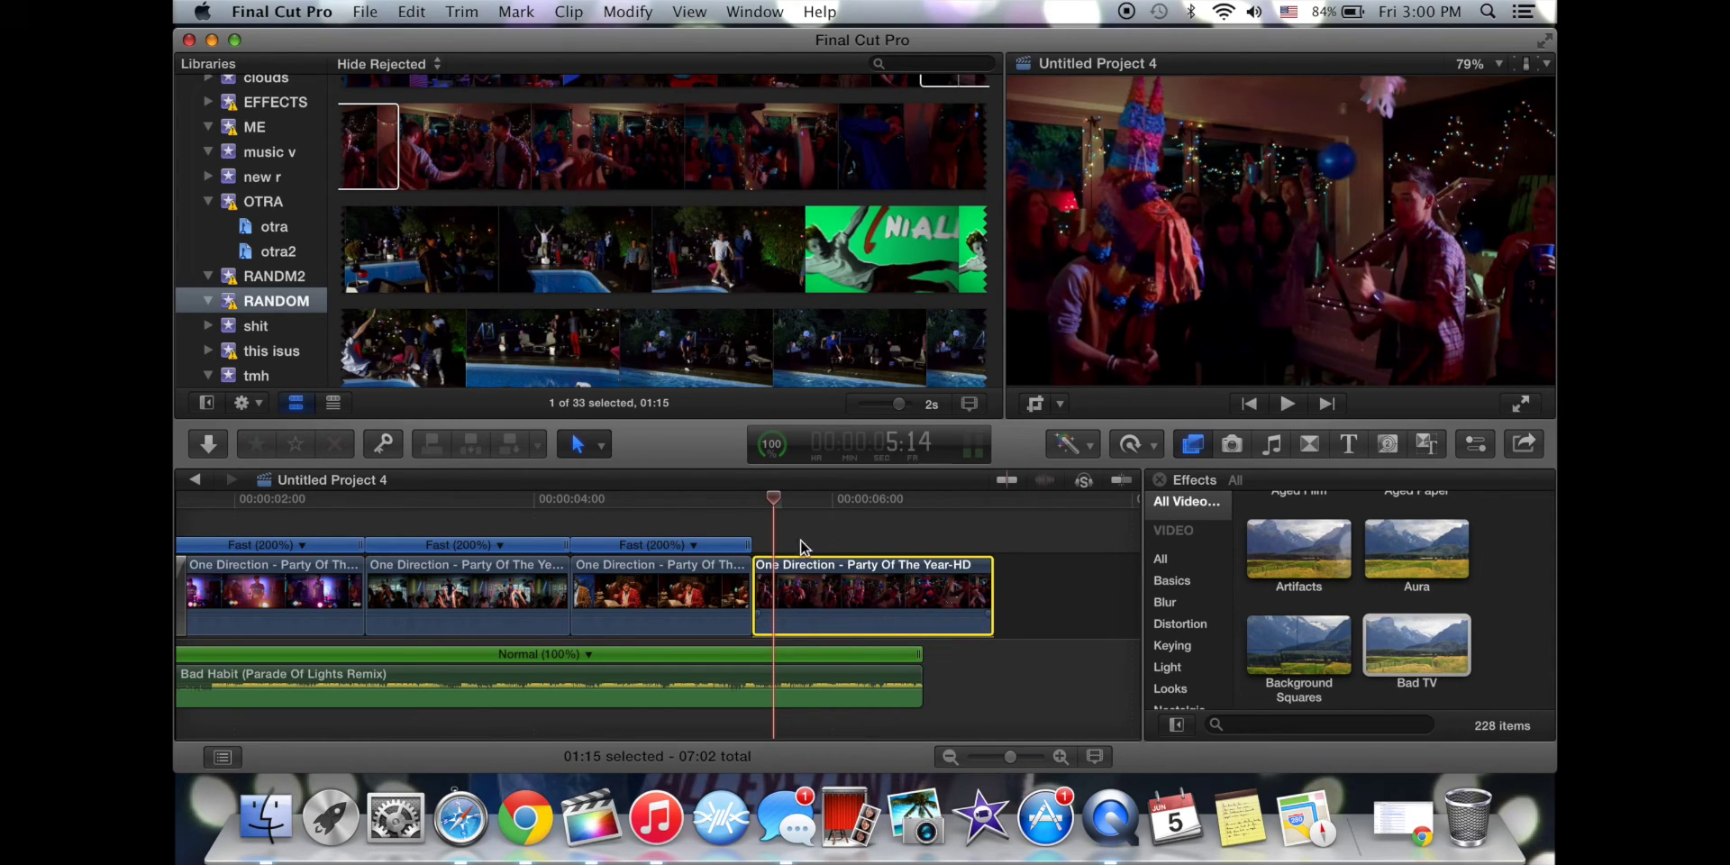
Review the new ending, hide the Effects browser, and trim the last clip's end shorter.
left_click(725, 498)
key("space")
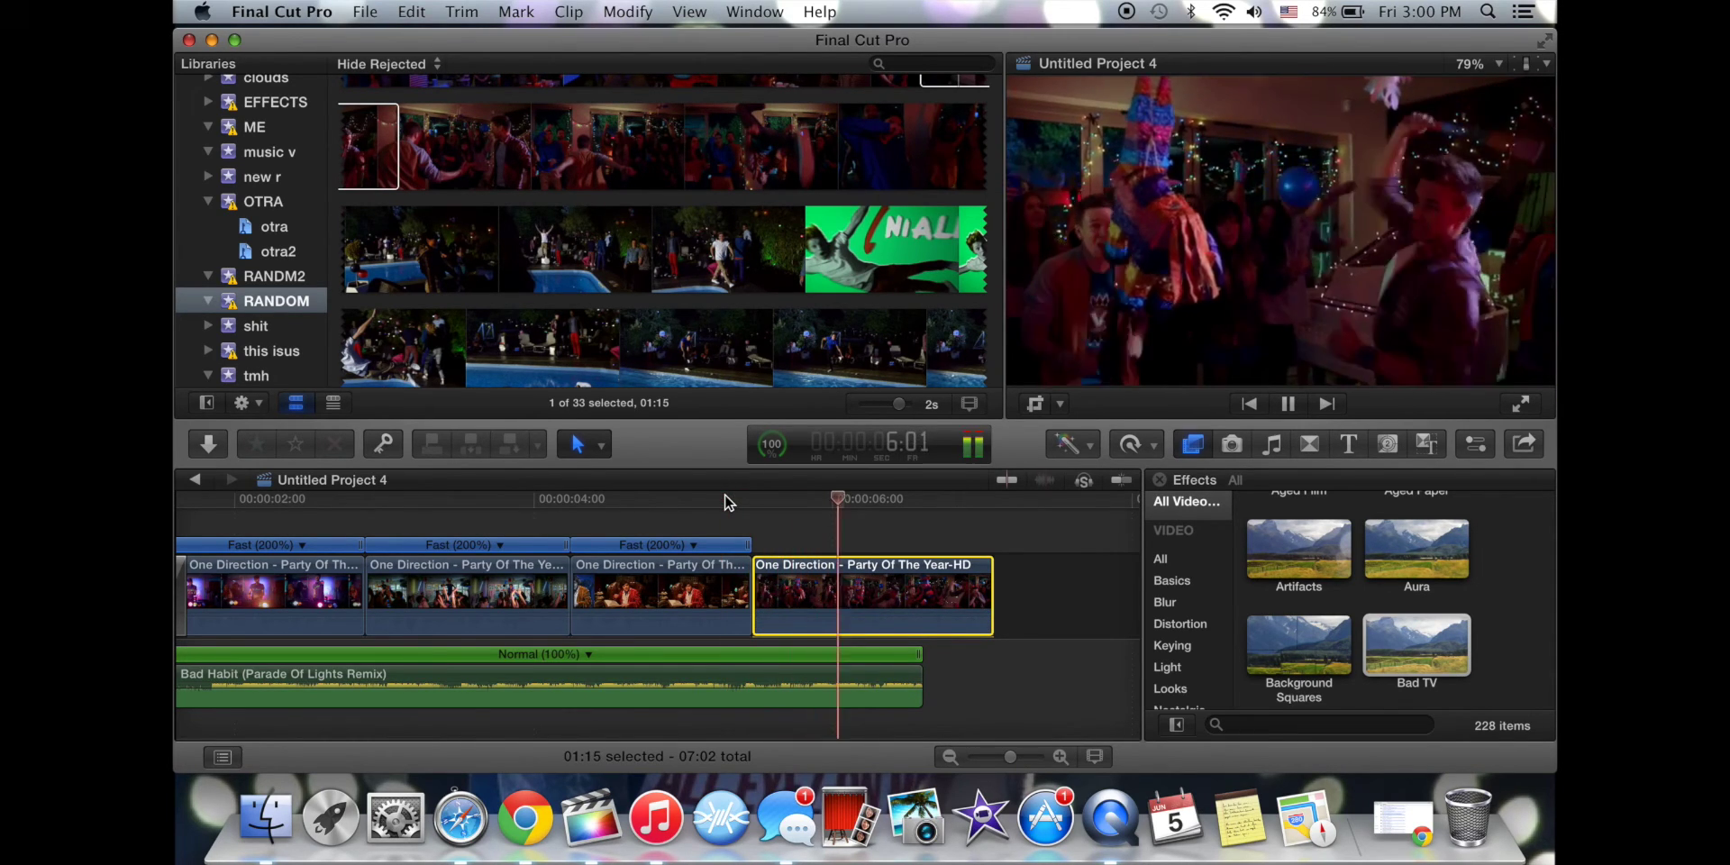
key("Home")
key("space")
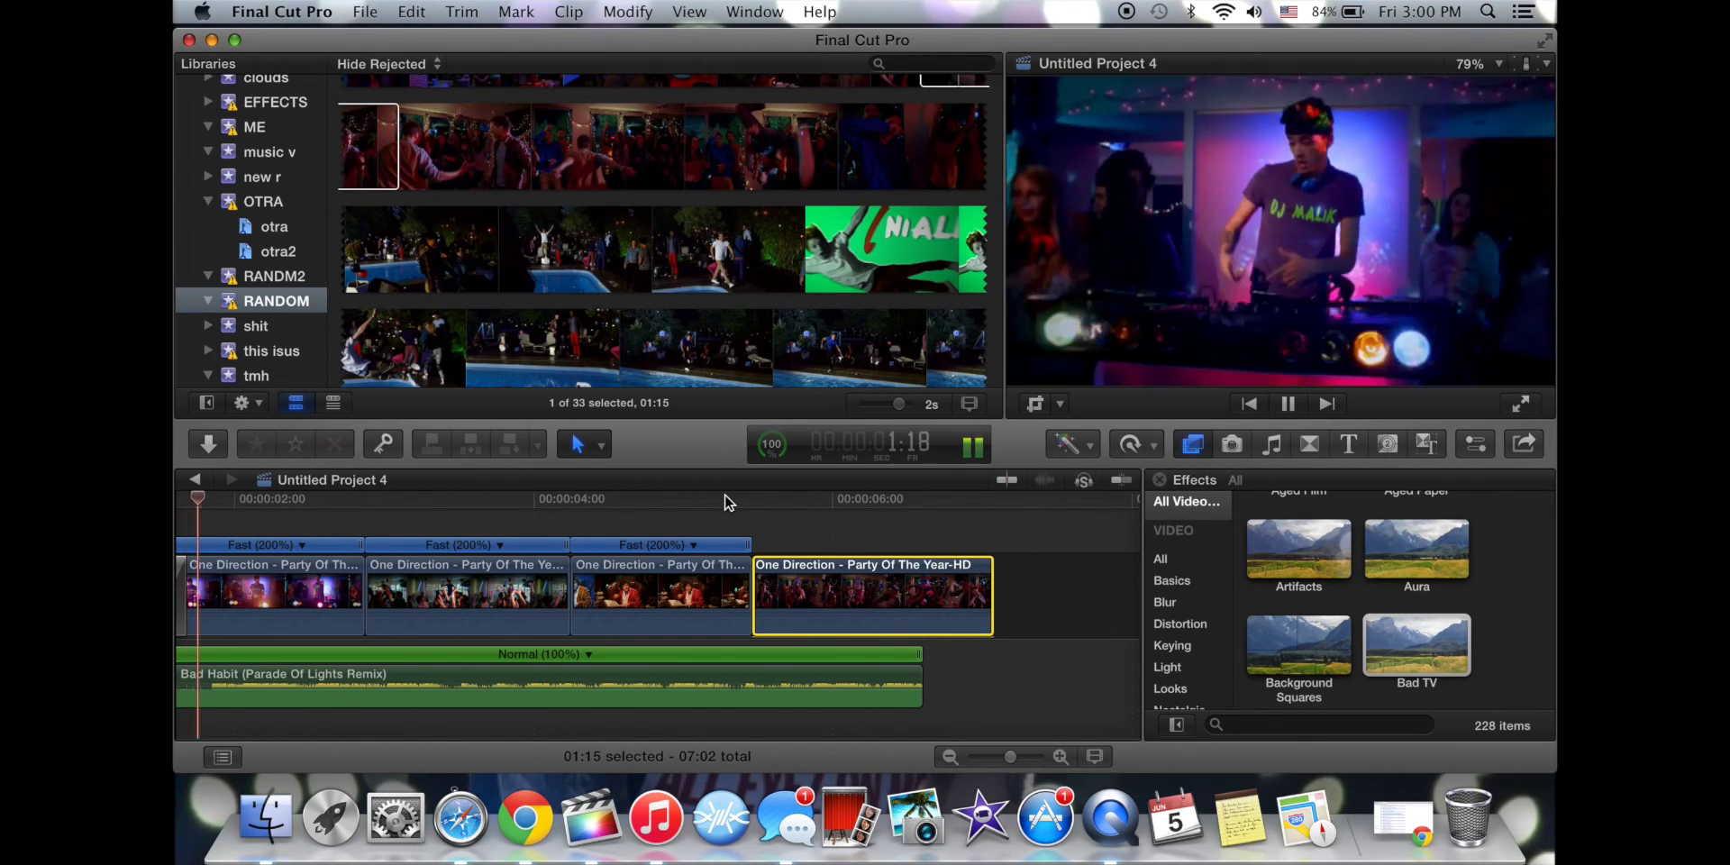
left_click(1160, 482)
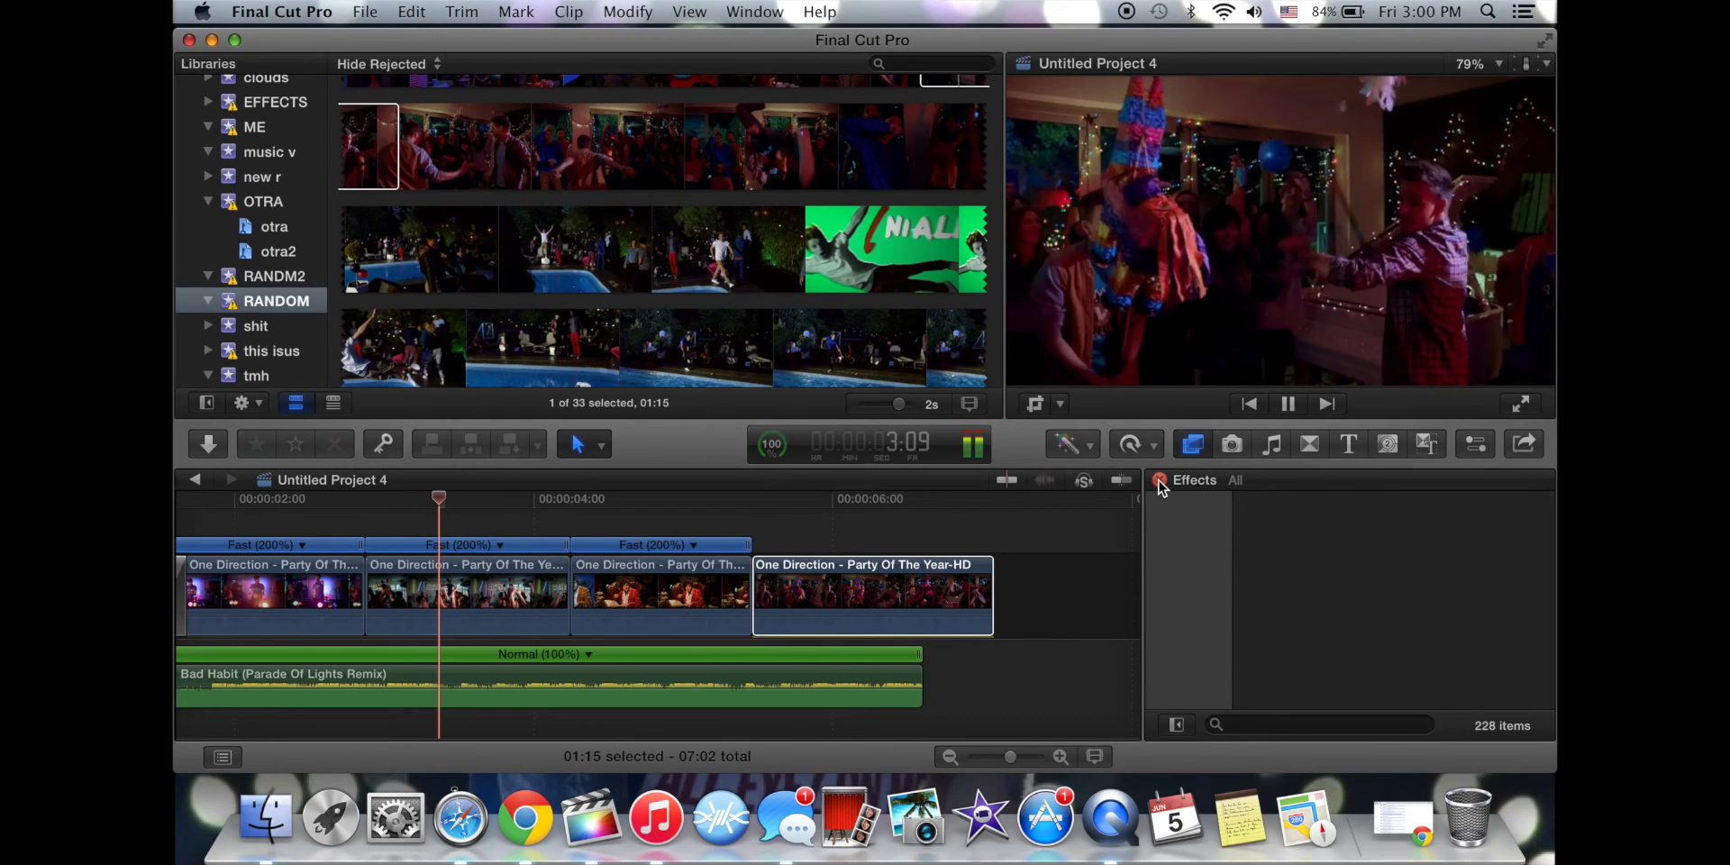
left_click(1160, 487)
left_click(1161, 497)
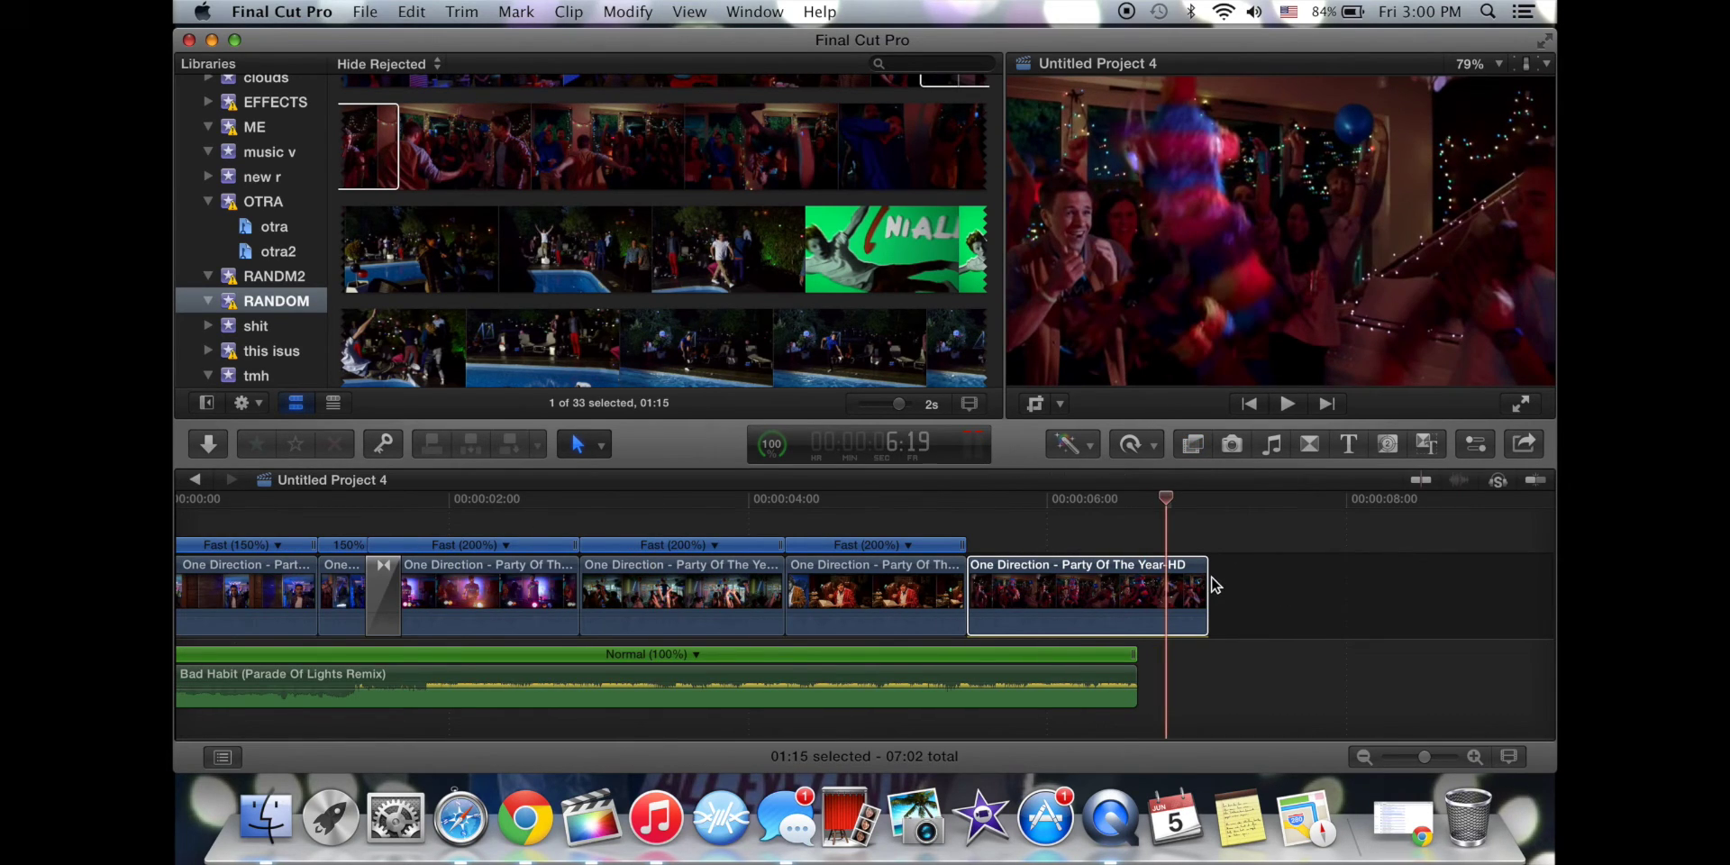
left_click_drag(1200, 581, 1053, 584)
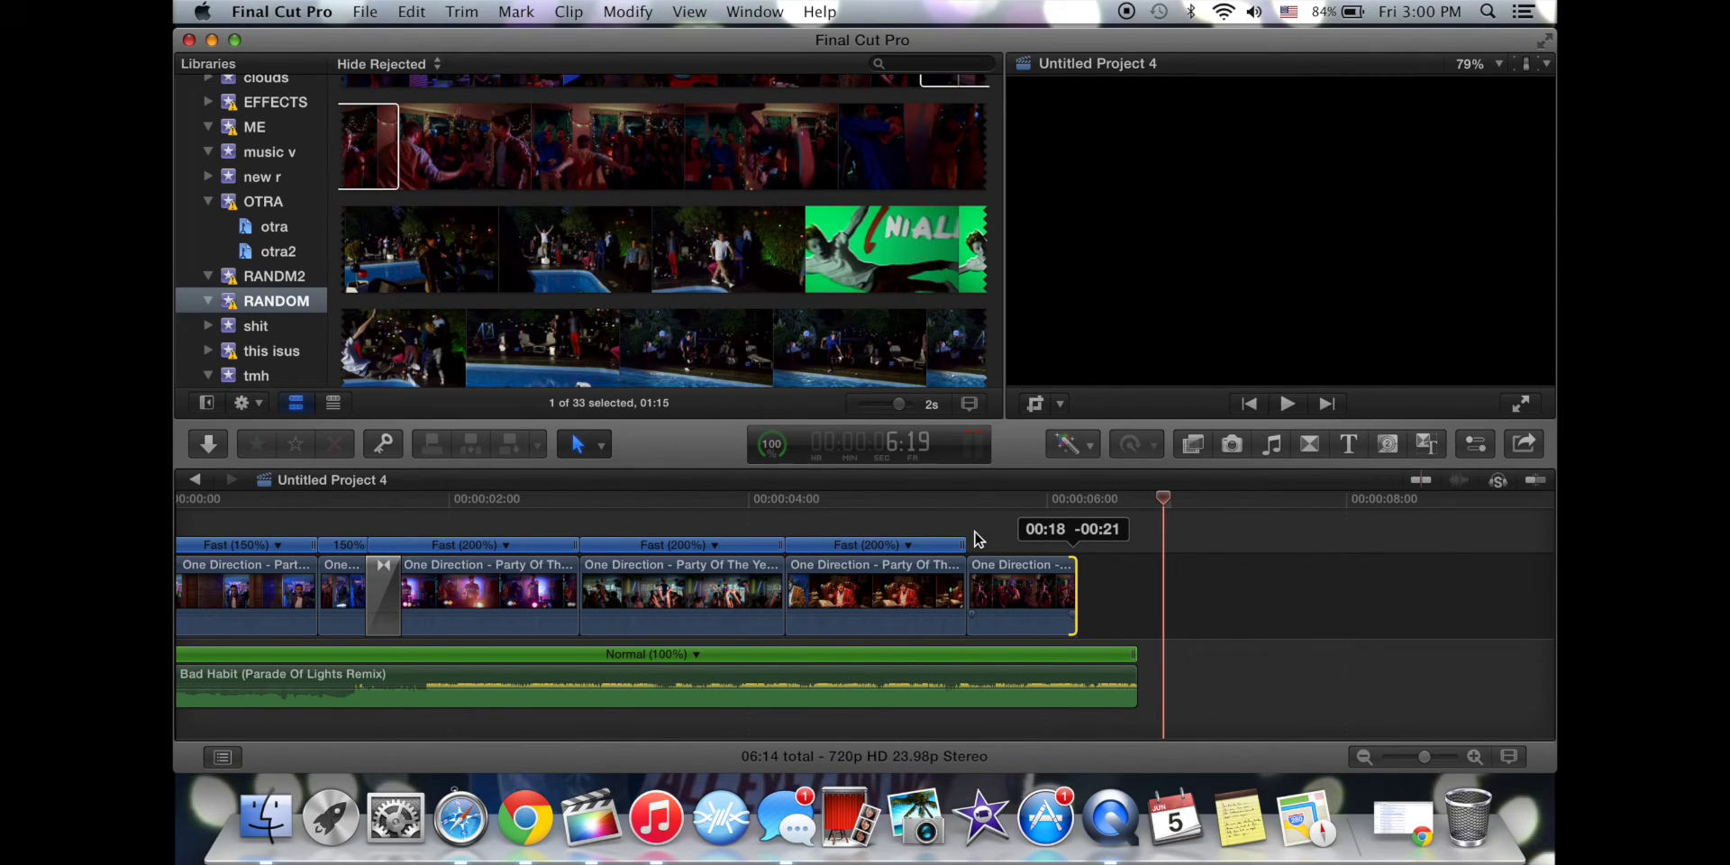
scroll(901, 617, "left", 3)
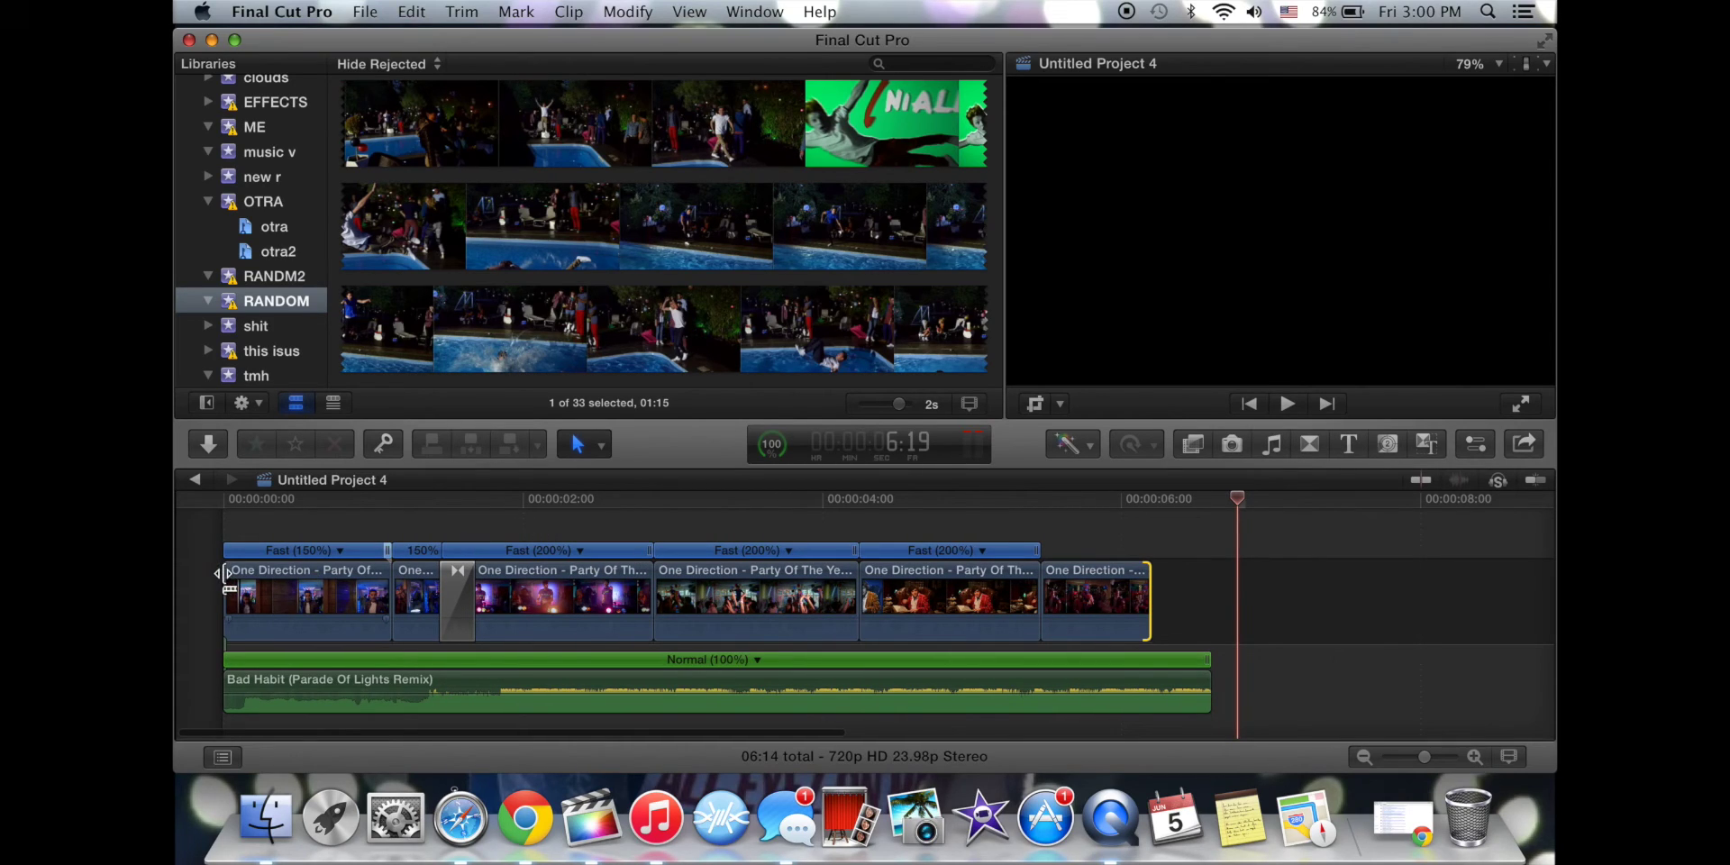
left_click(1207, 585)
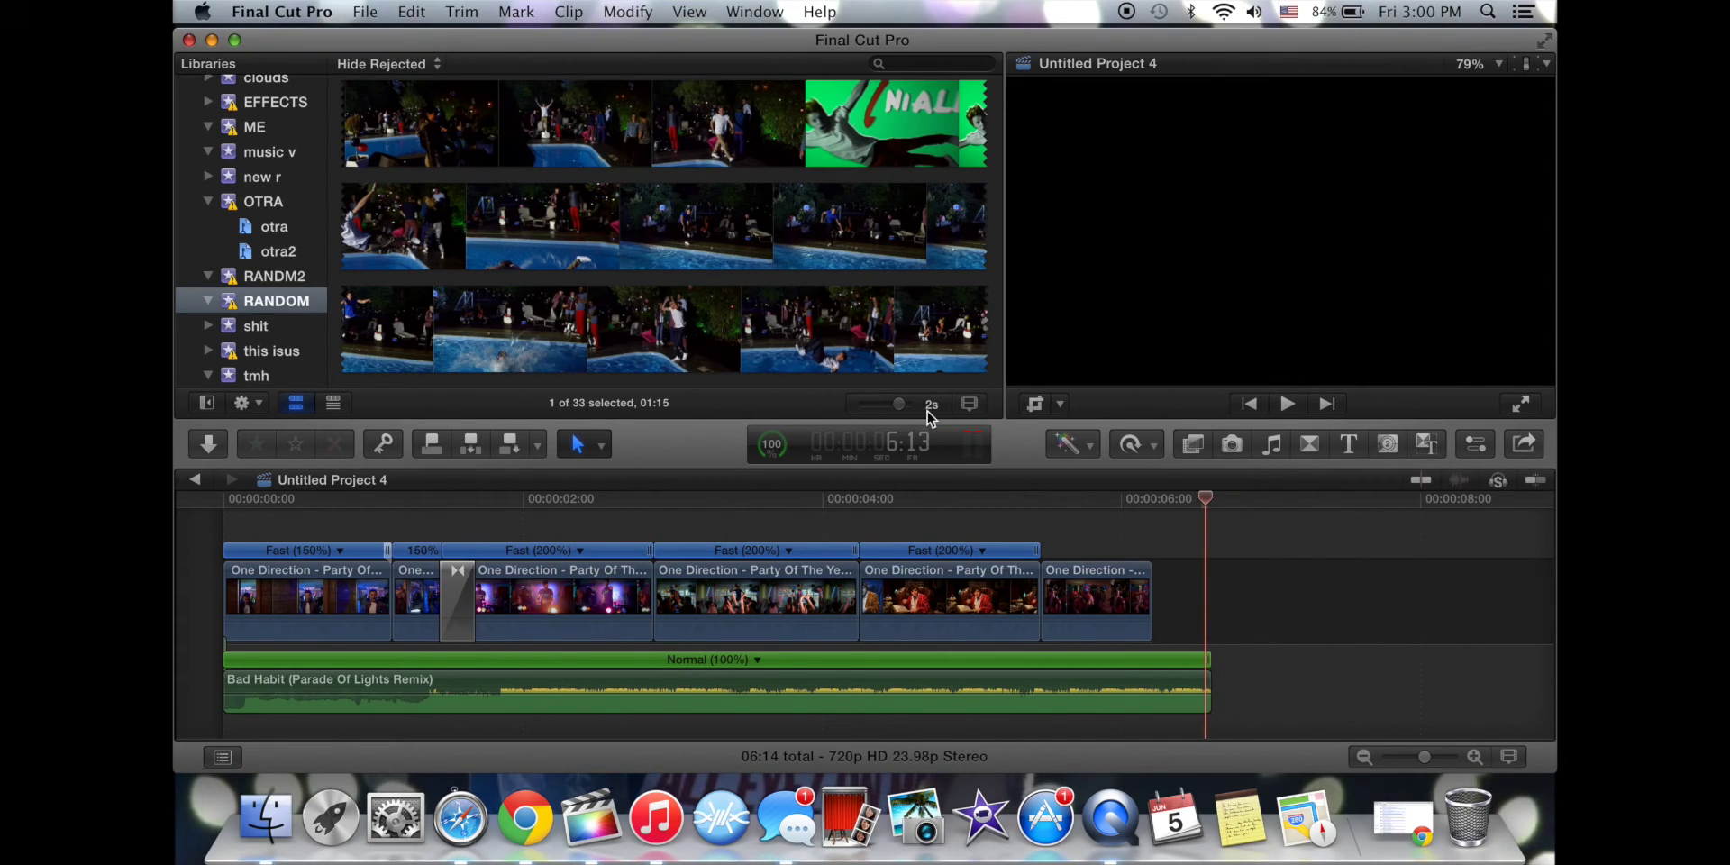
Mark a short range of the pool-party clip in the browser.
scroll(595, 320, "down", 2)
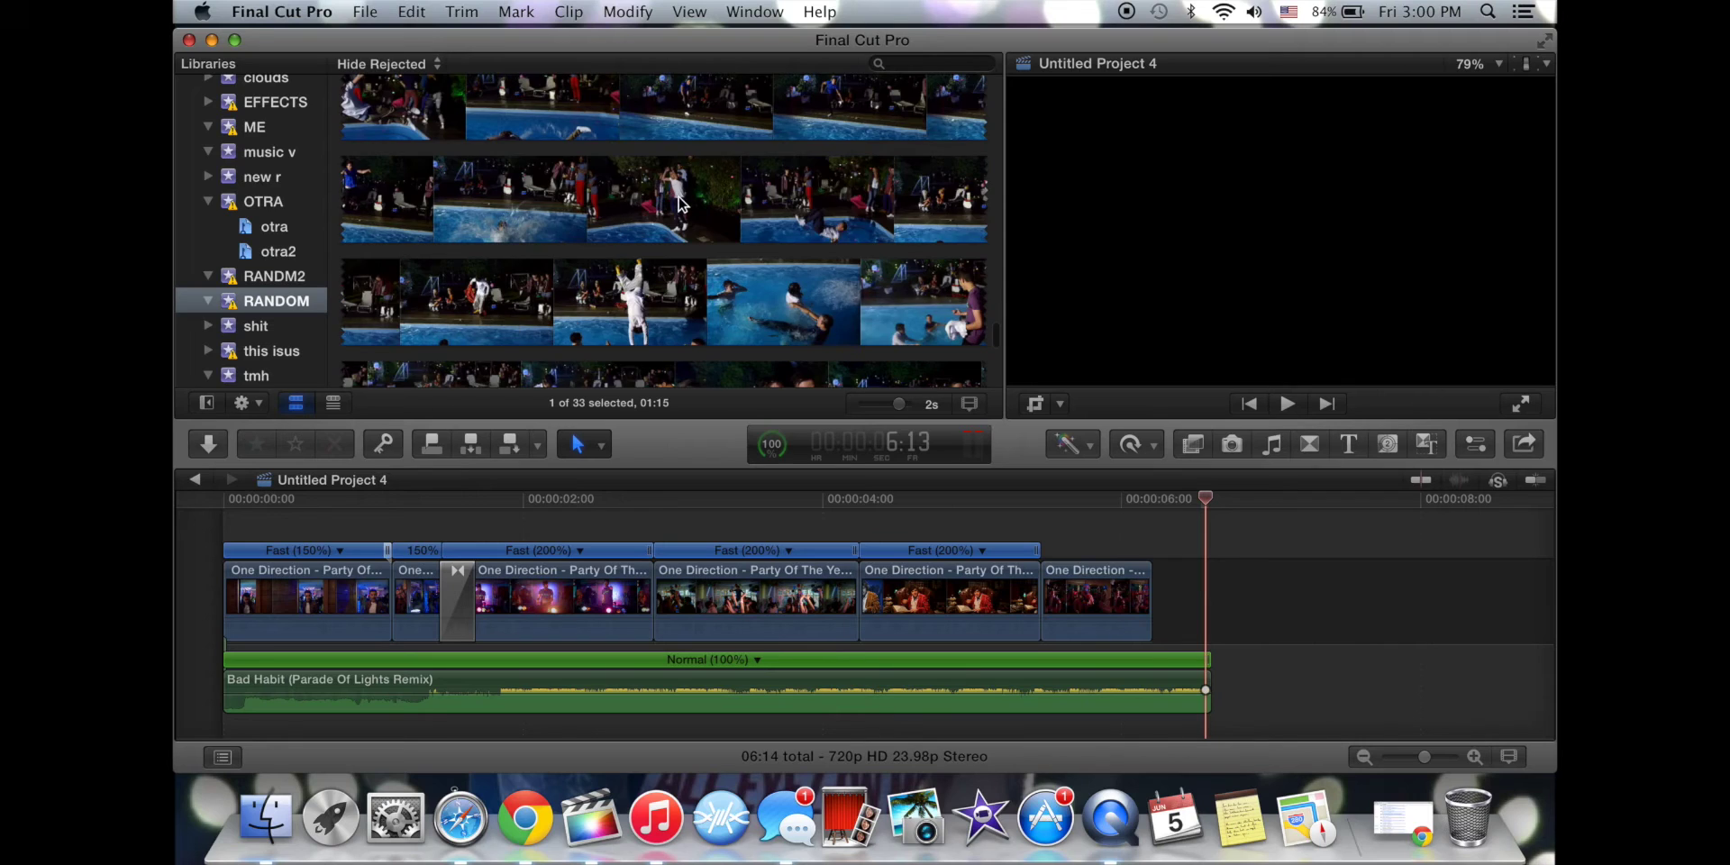
scroll(680, 203, "up", 4)
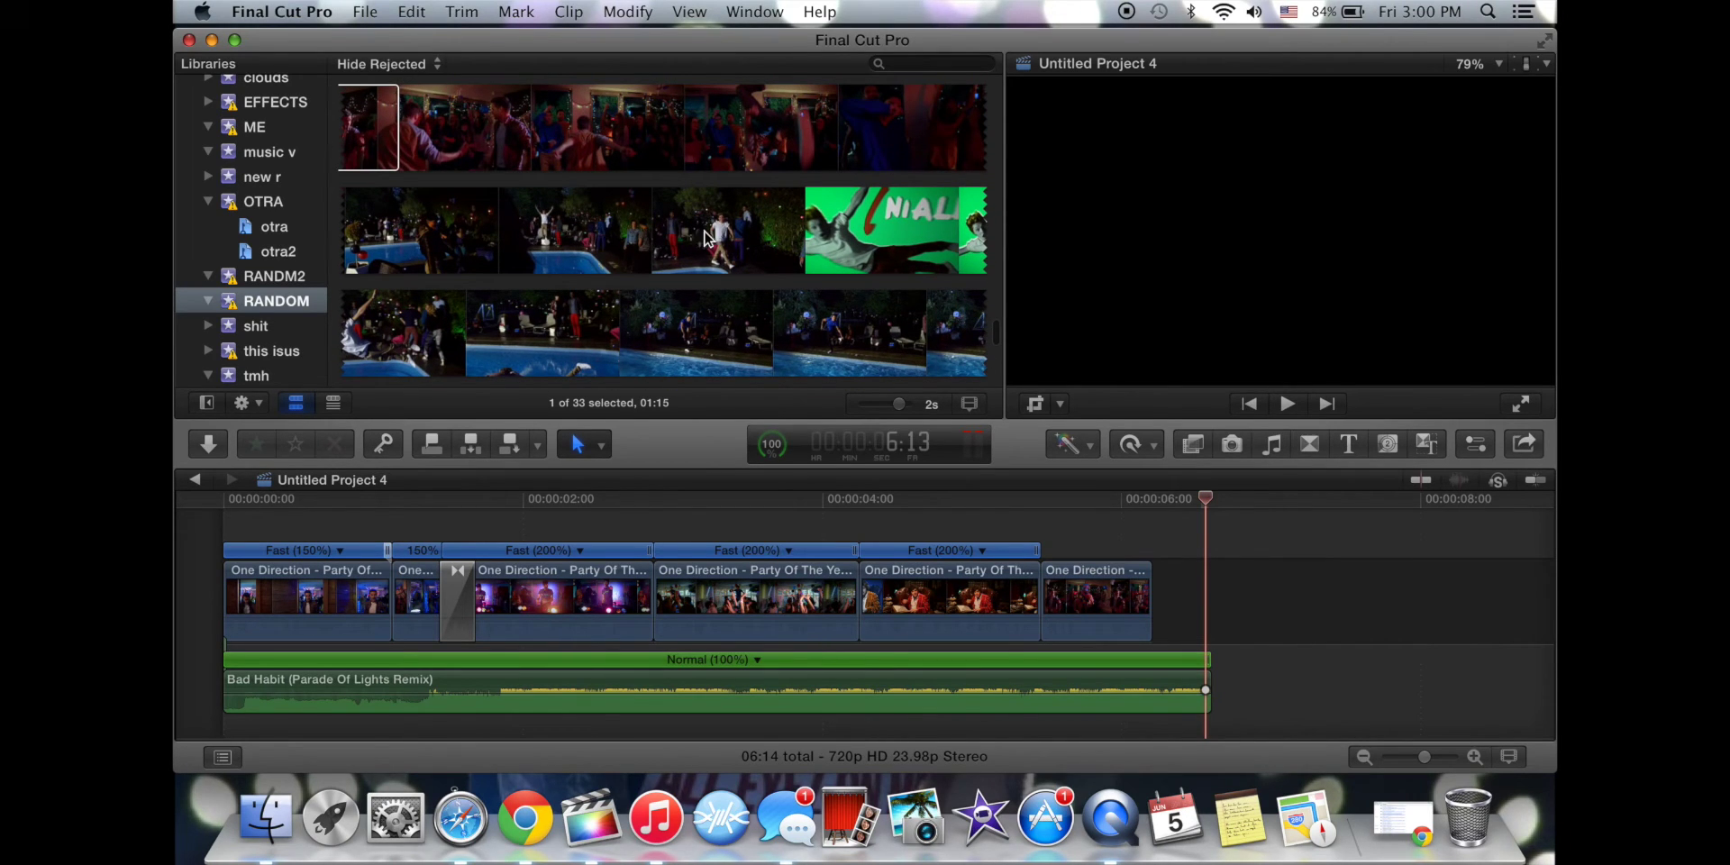
left_click_drag(505, 230, 629, 225)
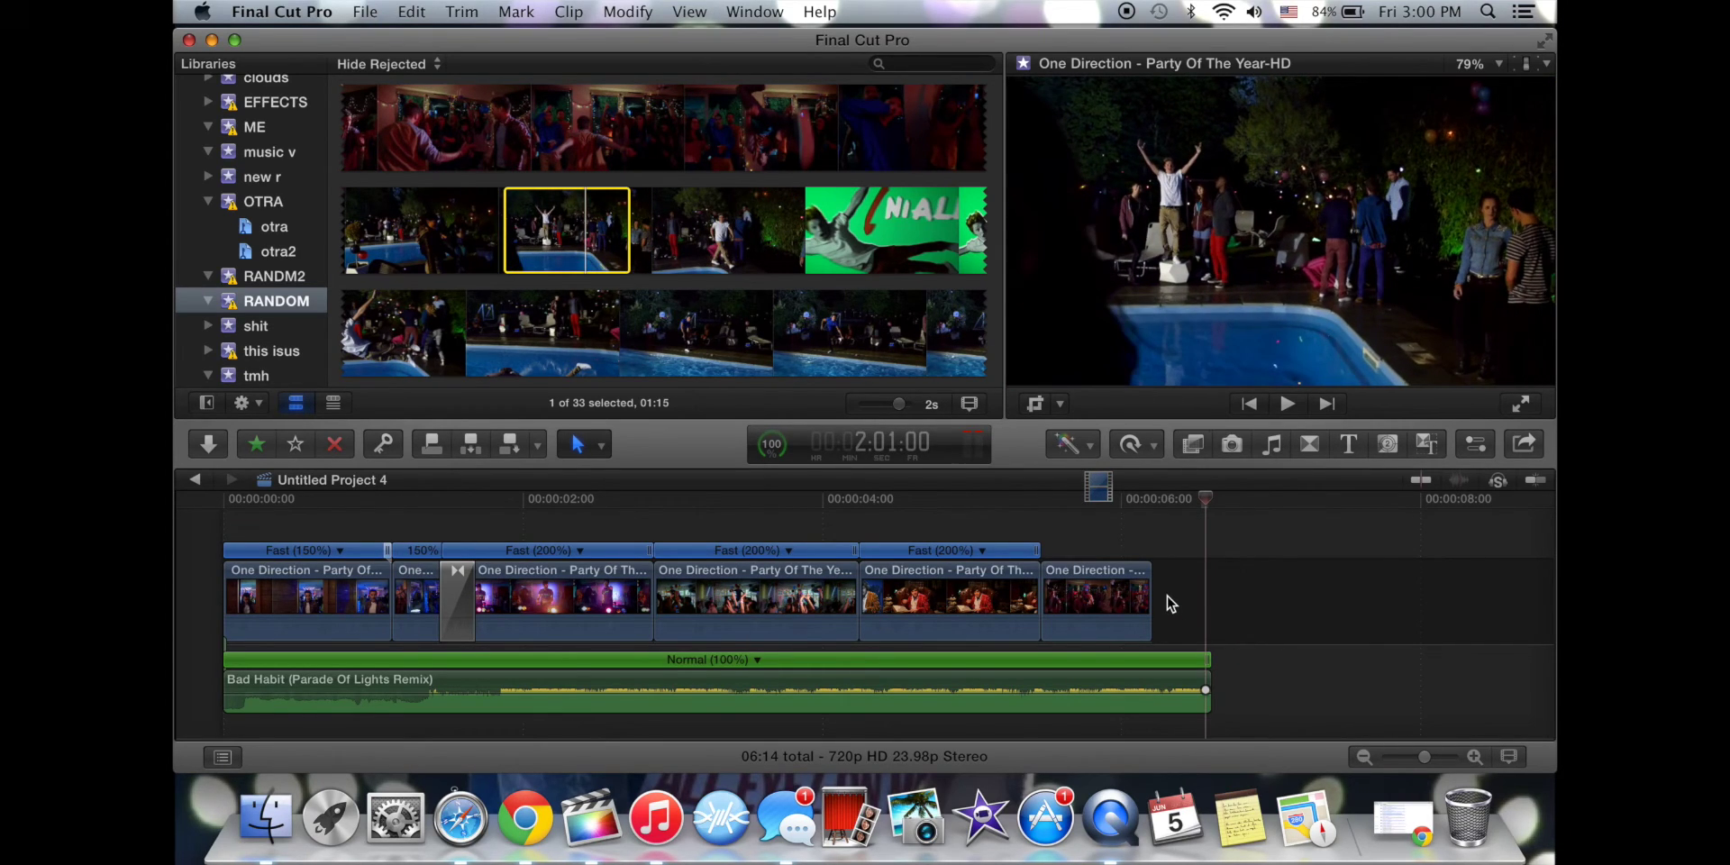
Append the pool-party range to the project's end and ripple-trim a middle clip by 9 frames.
key("e")
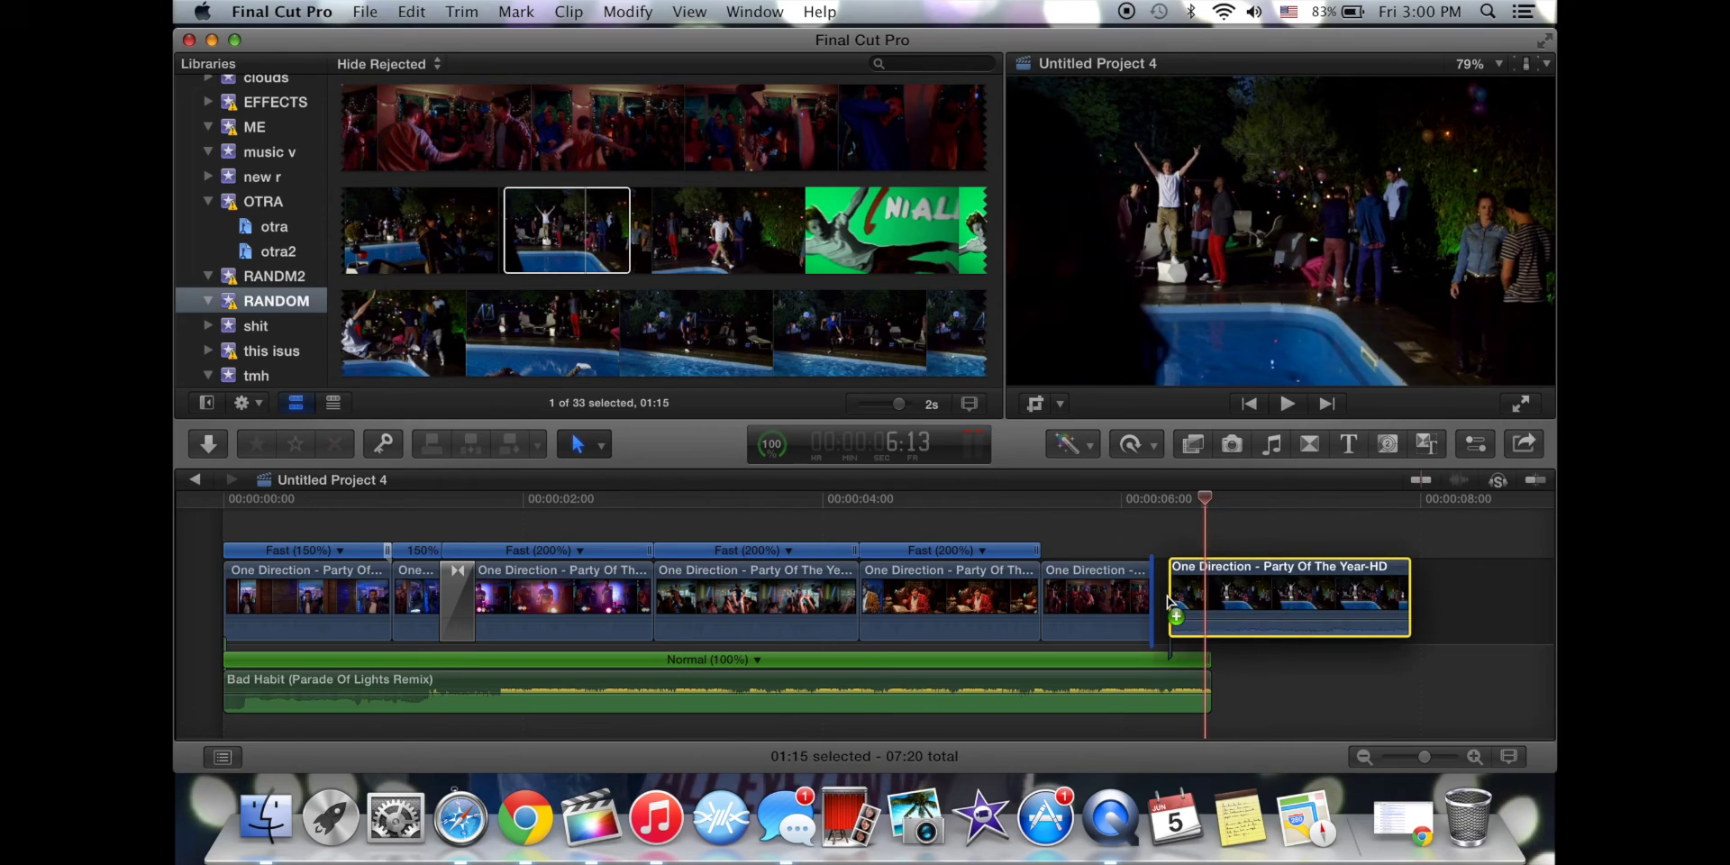
left_click(725, 501)
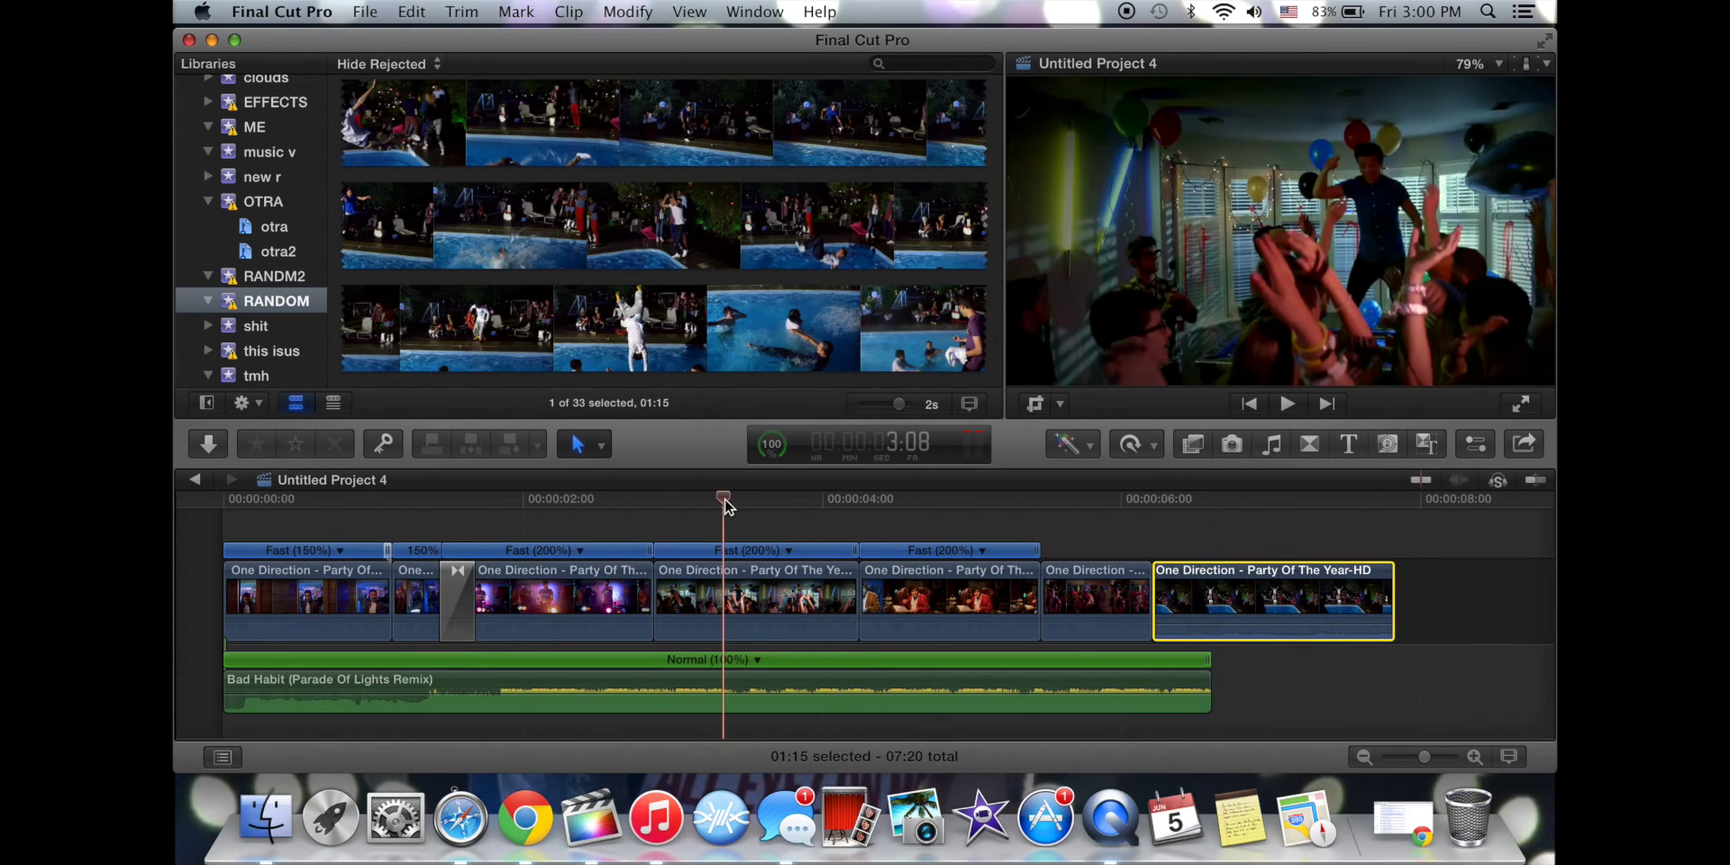
key("space")
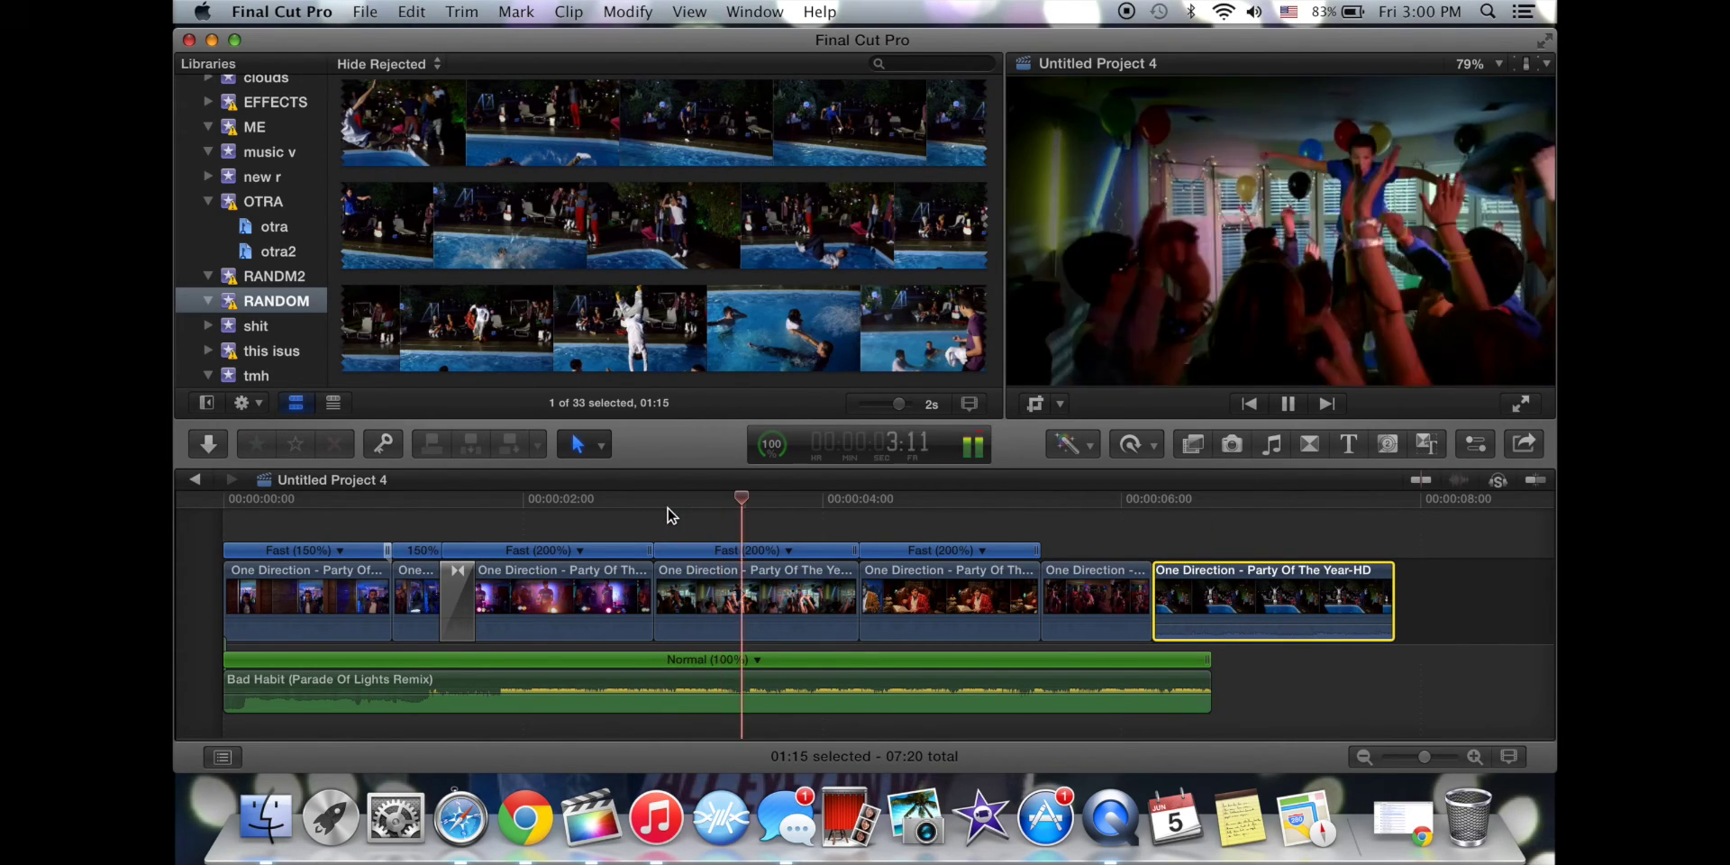
left_click_drag(867, 599, 800, 605)
Play back the project's ending and select the final pool clip.
left_click(1157, 629)
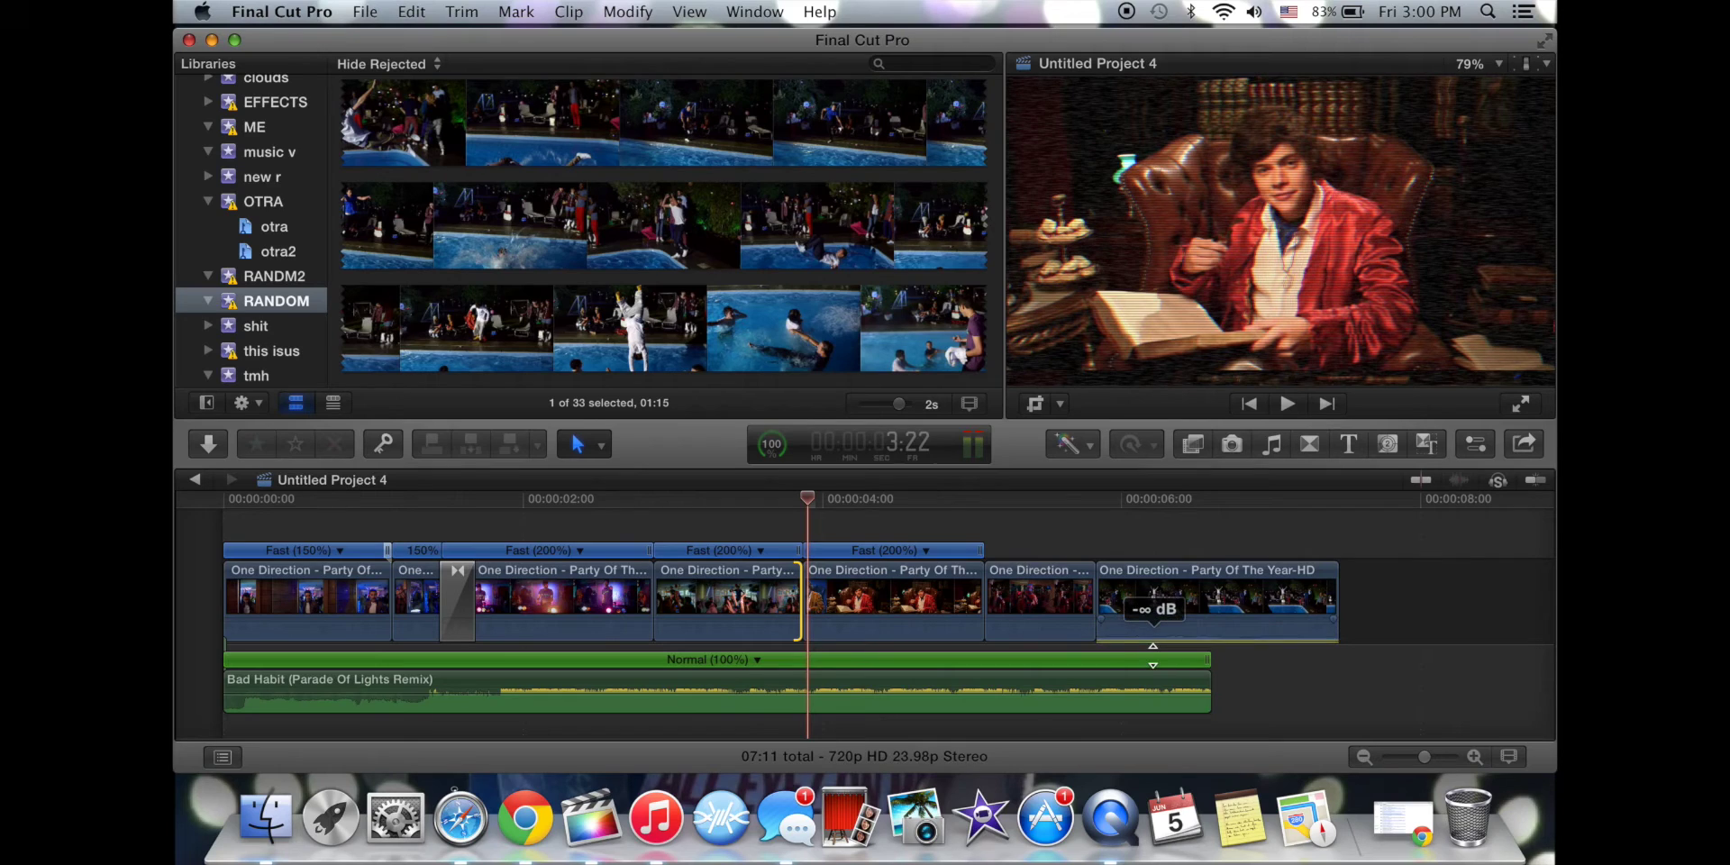
left_click(987, 505)
key("space")
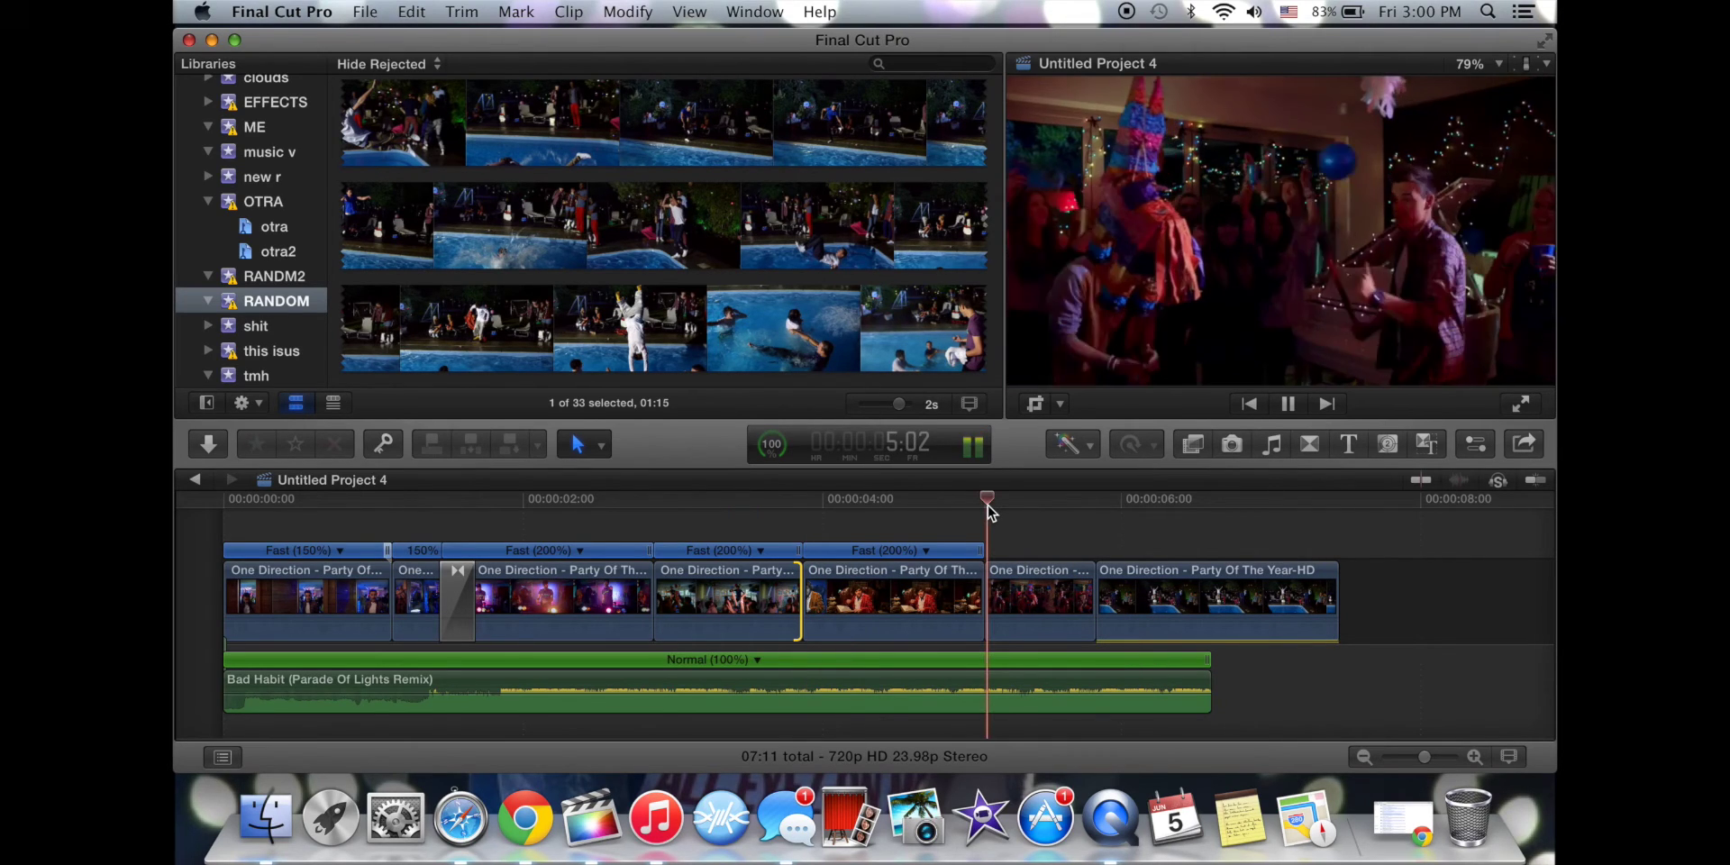
key("space")
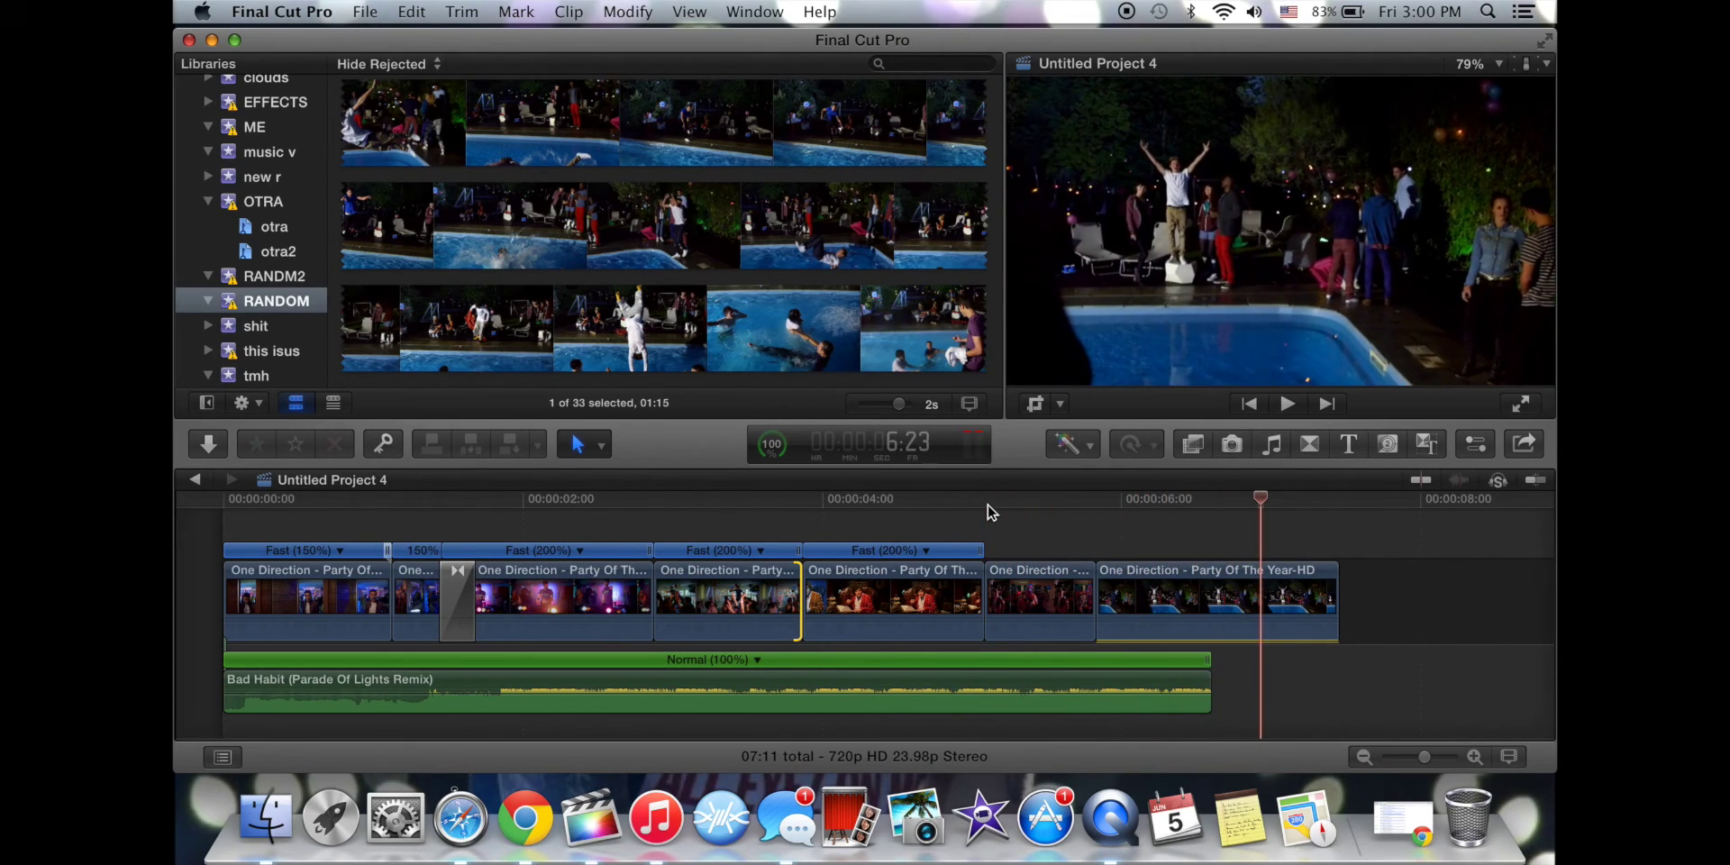
left_click(1174, 597)
left_click(1151, 442)
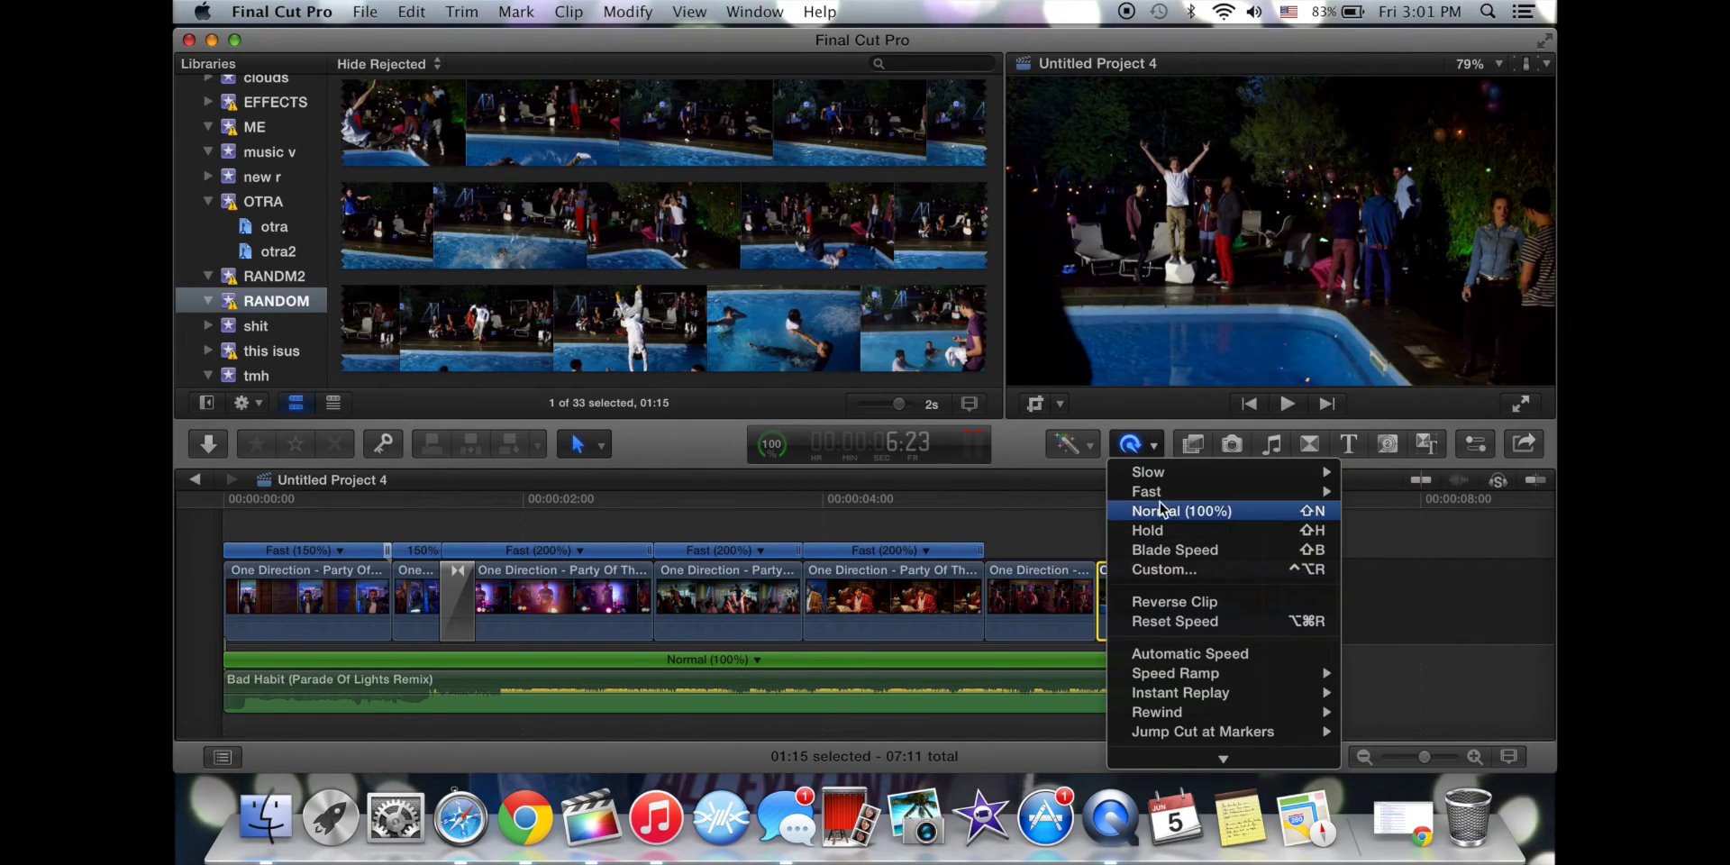
Set the closing pool clip to Fast 2x, trim an edit point, and replay from the start.
mouse_move(1160, 498)
left_click(1373, 492)
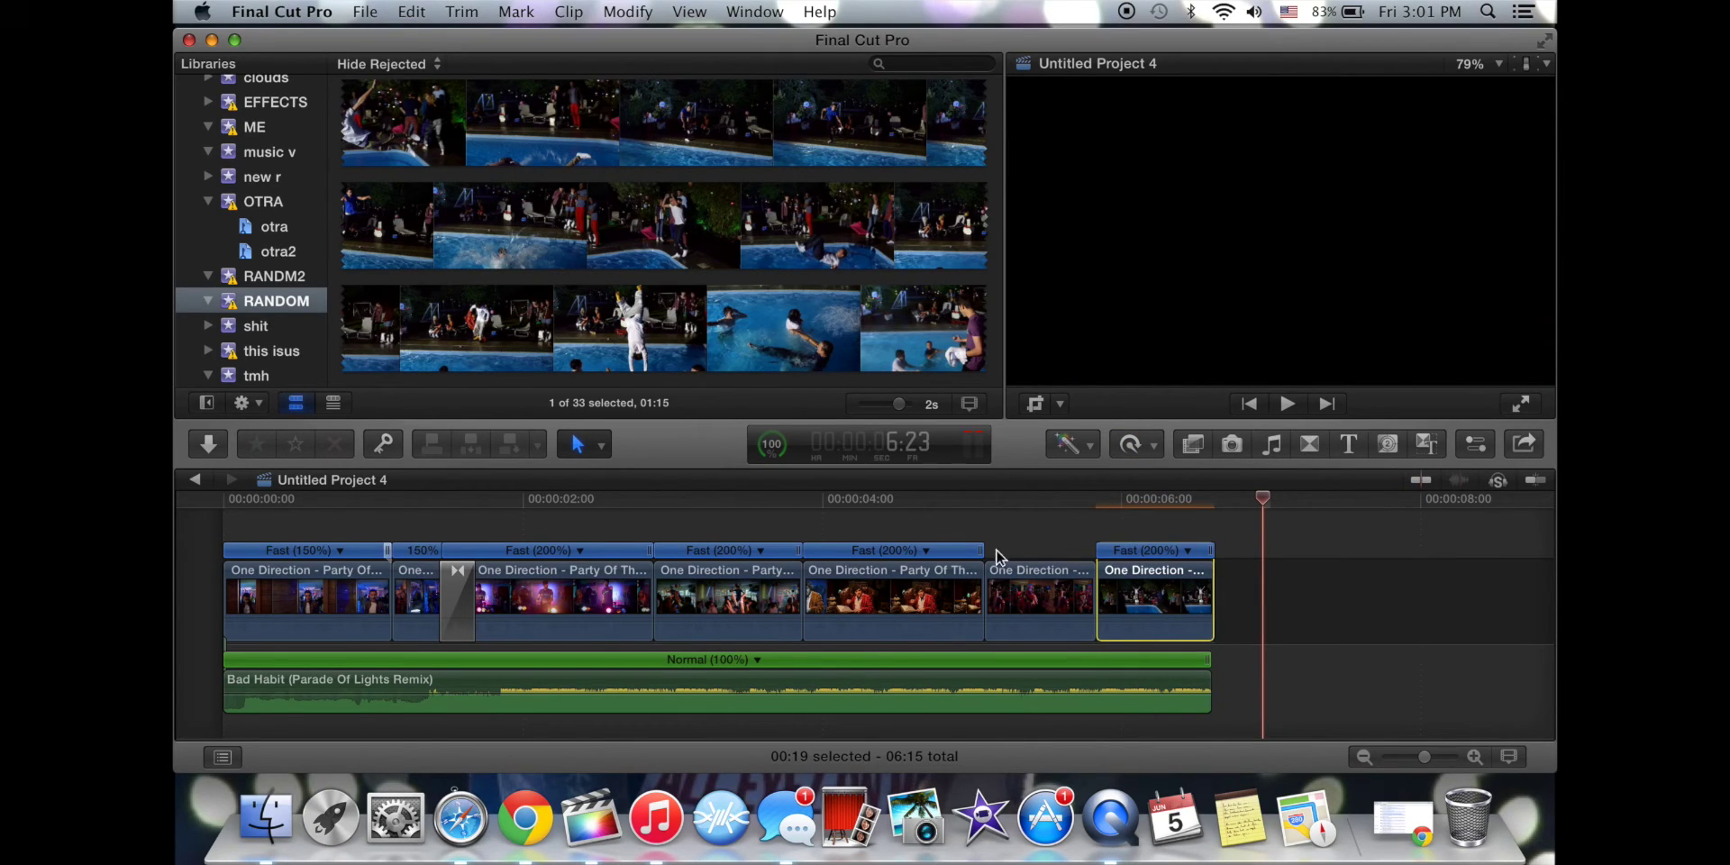
left_click_drag(978, 592, 973, 592)
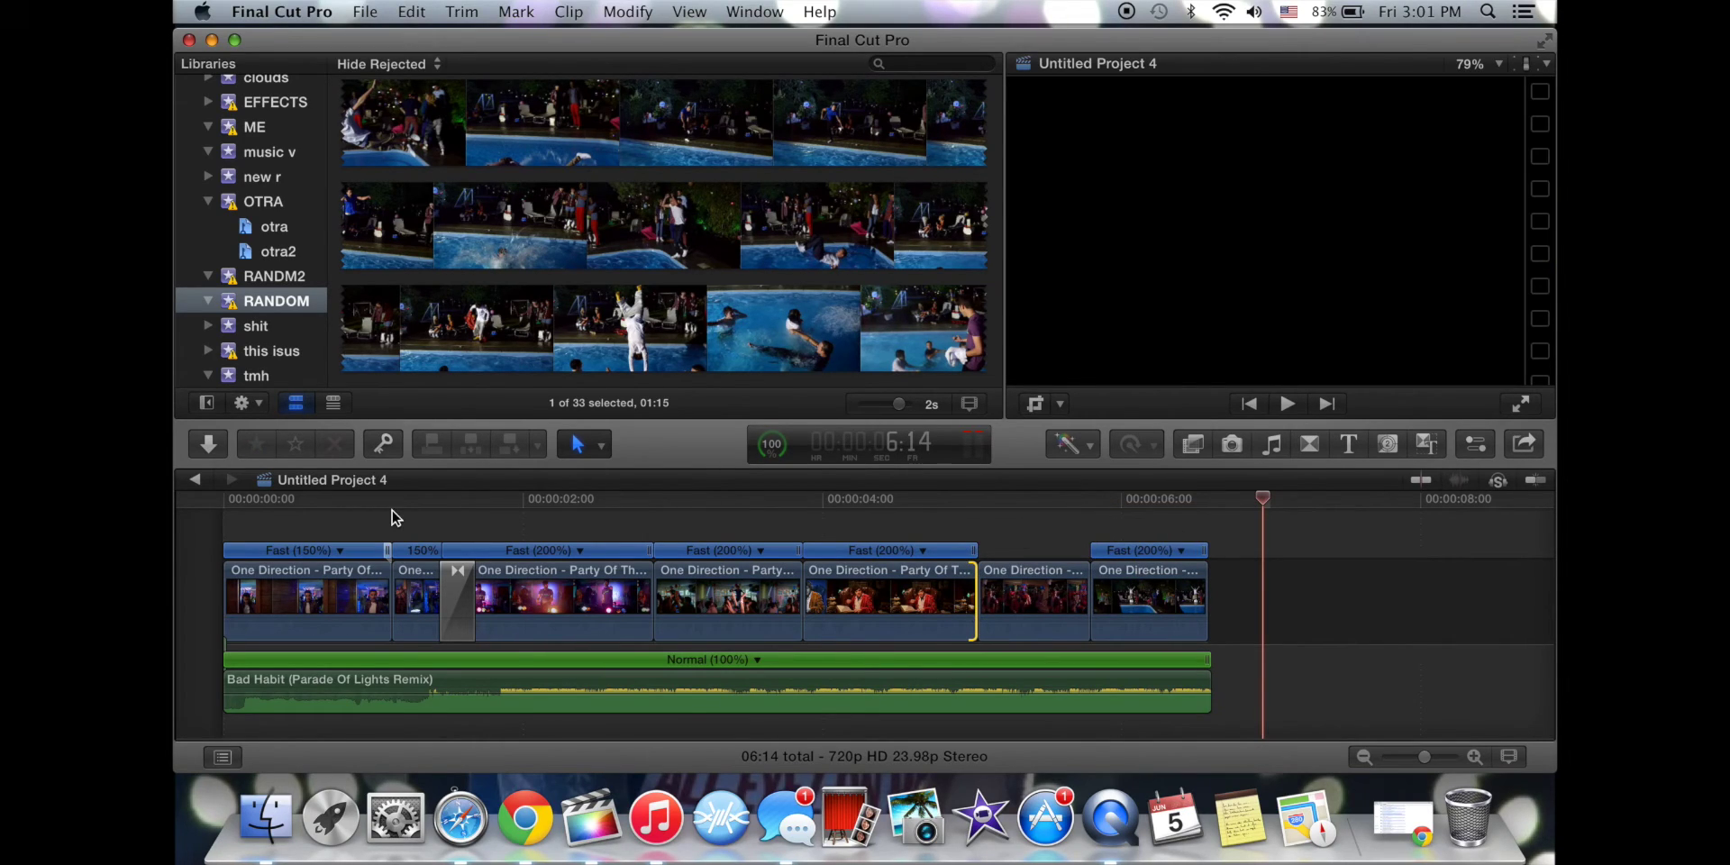
left_click(217, 513)
key("space")
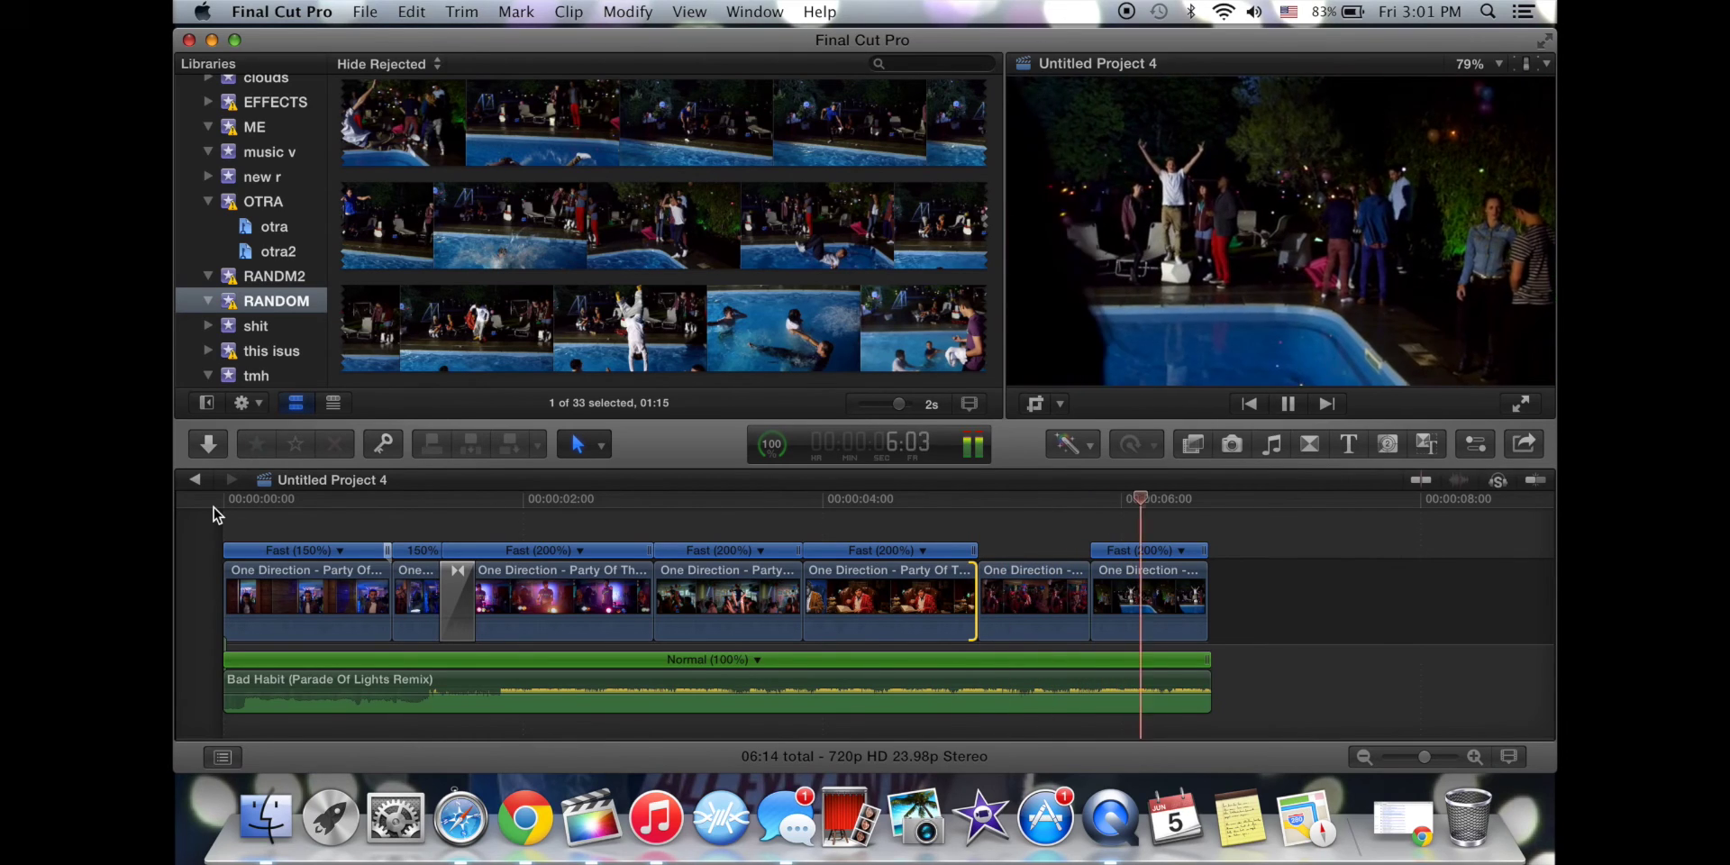
key("Home")
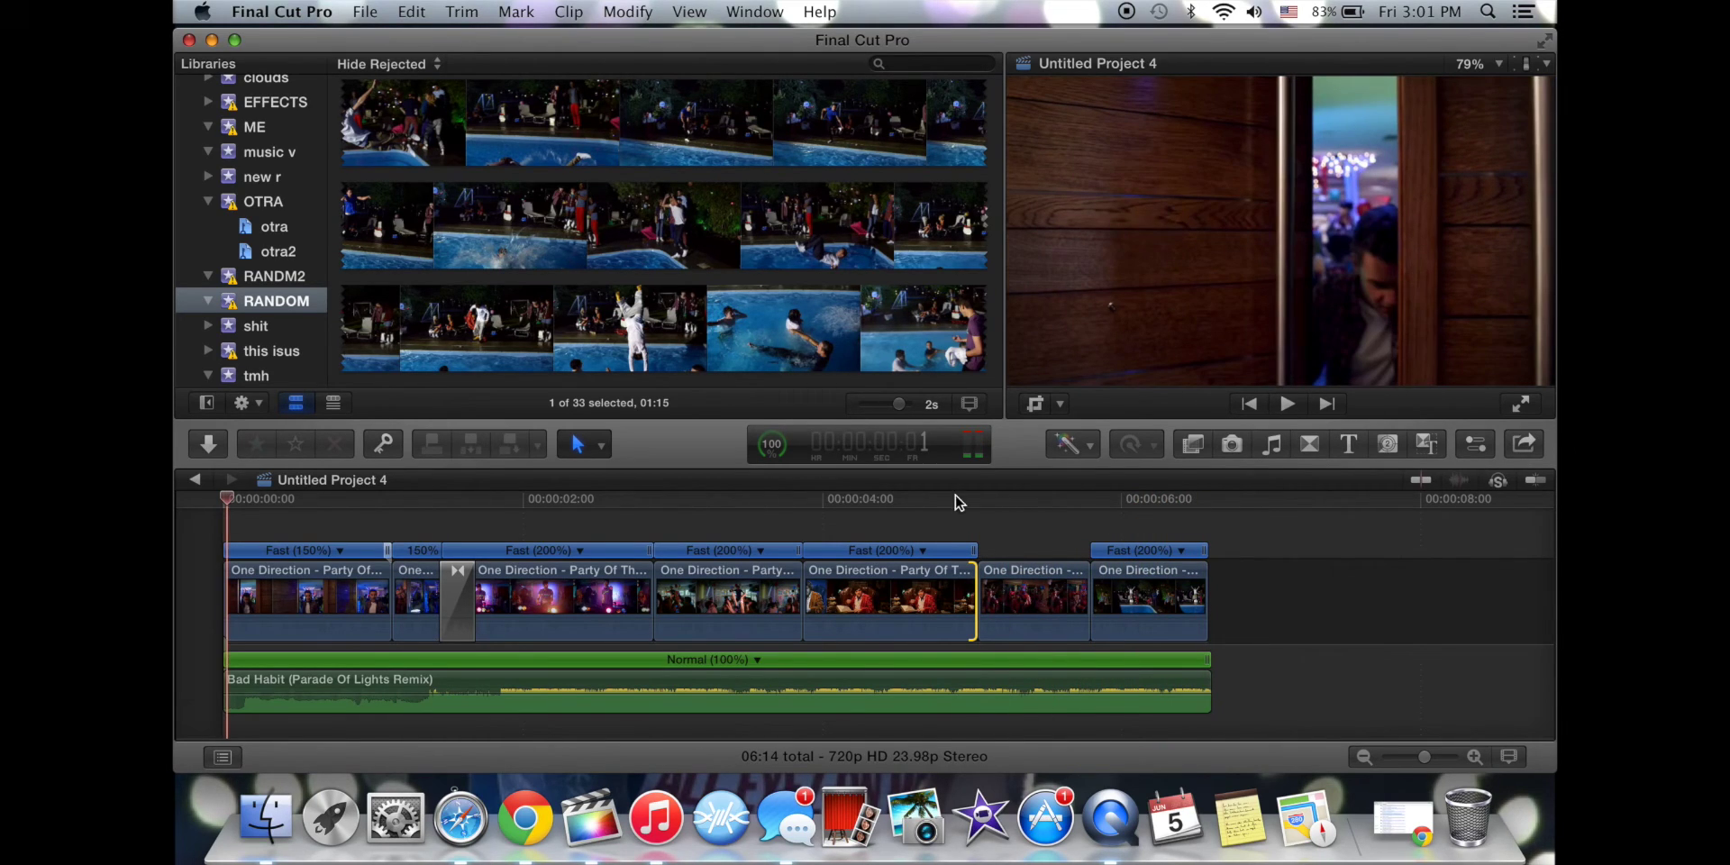
Preview the Camcorder effect and drag it onto the clip at the playhead.
left_click(1188, 444)
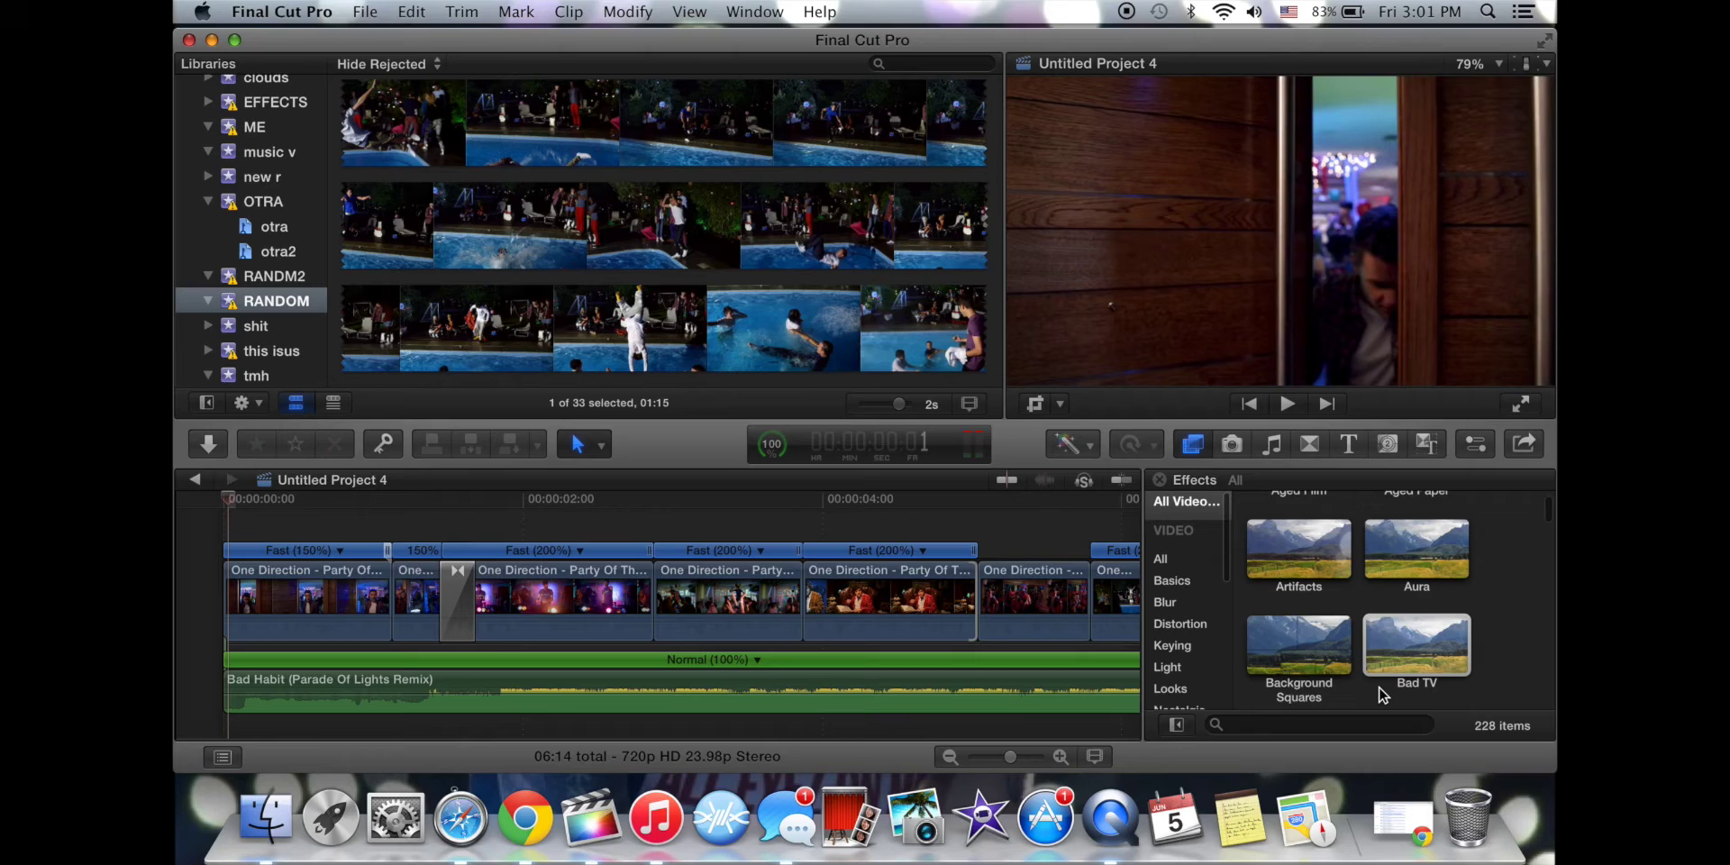
scroll(1383, 695, "down", 5)
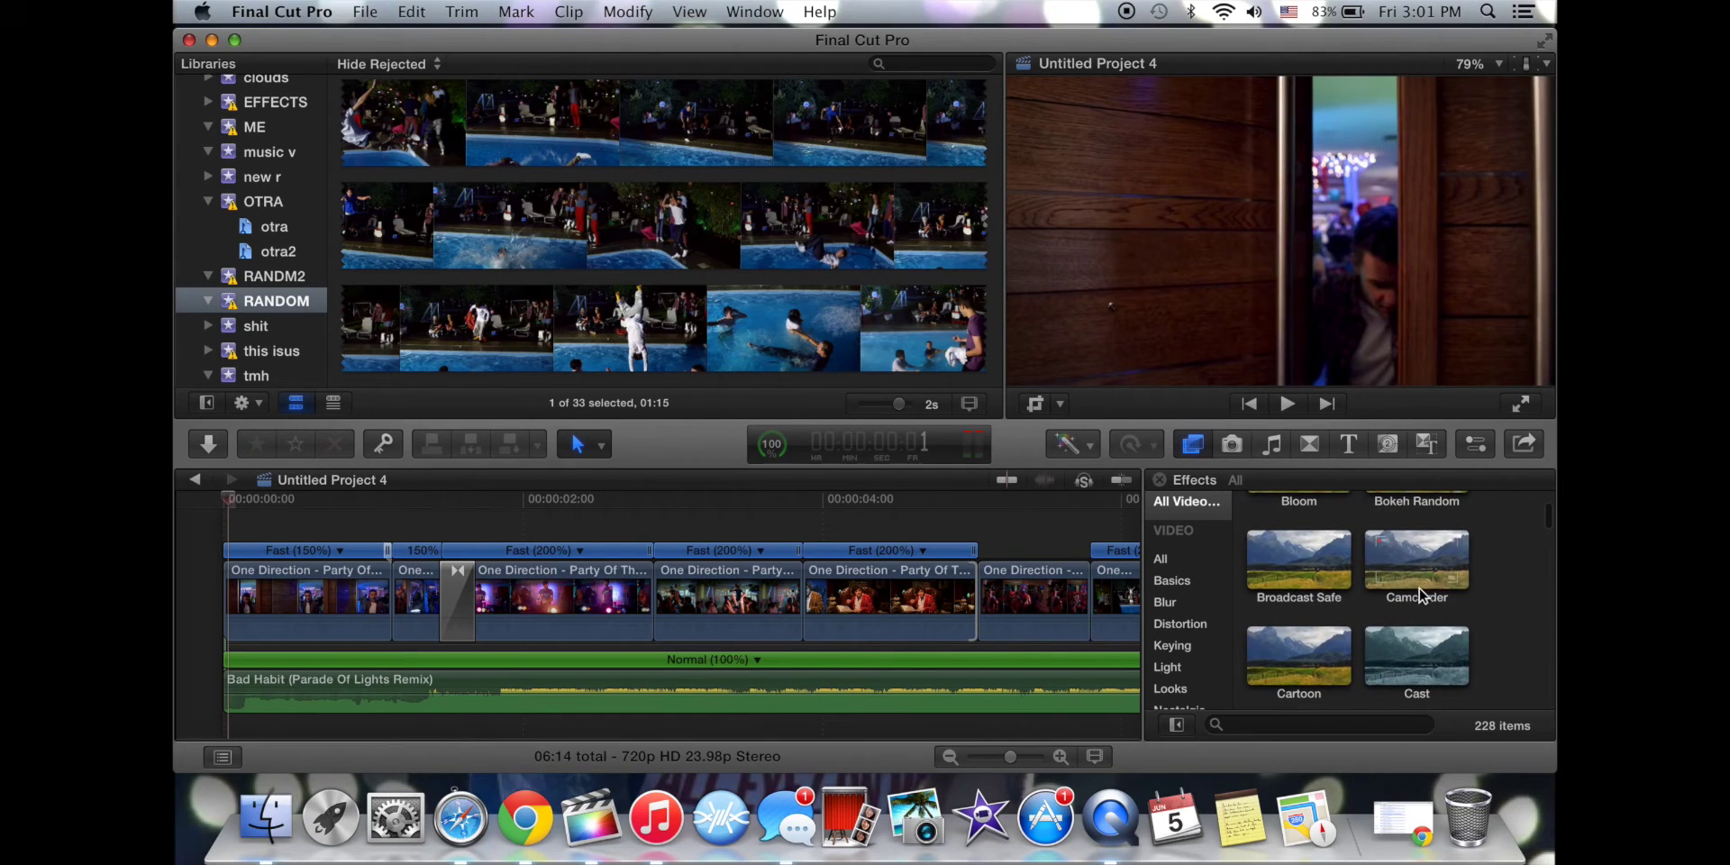
left_click(1417, 586)
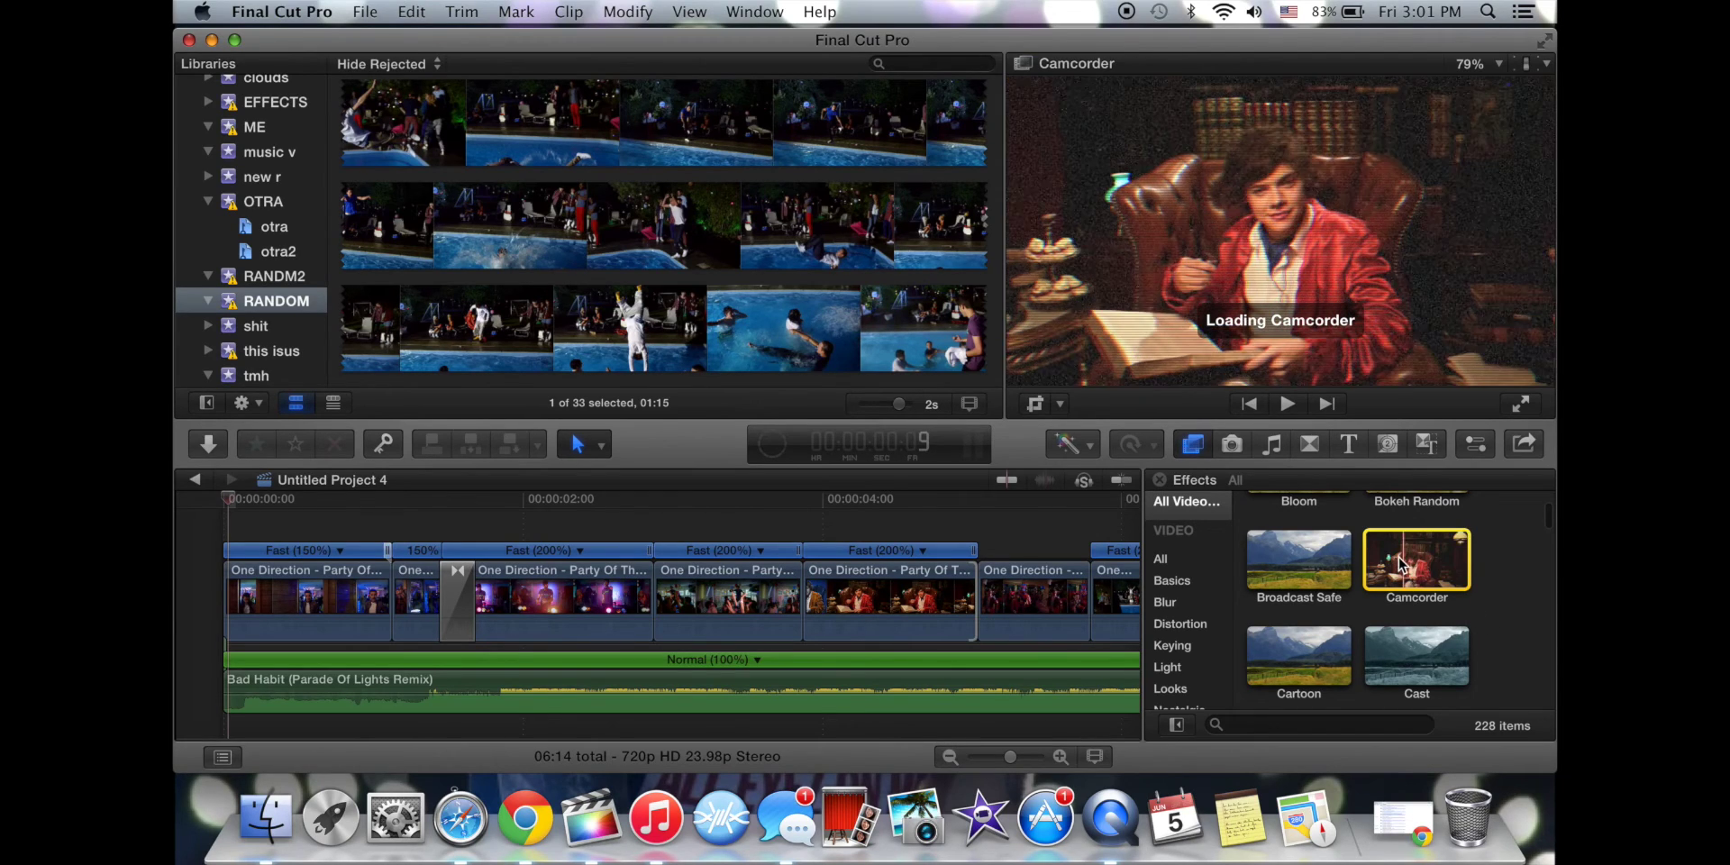
left_click(1043, 519)
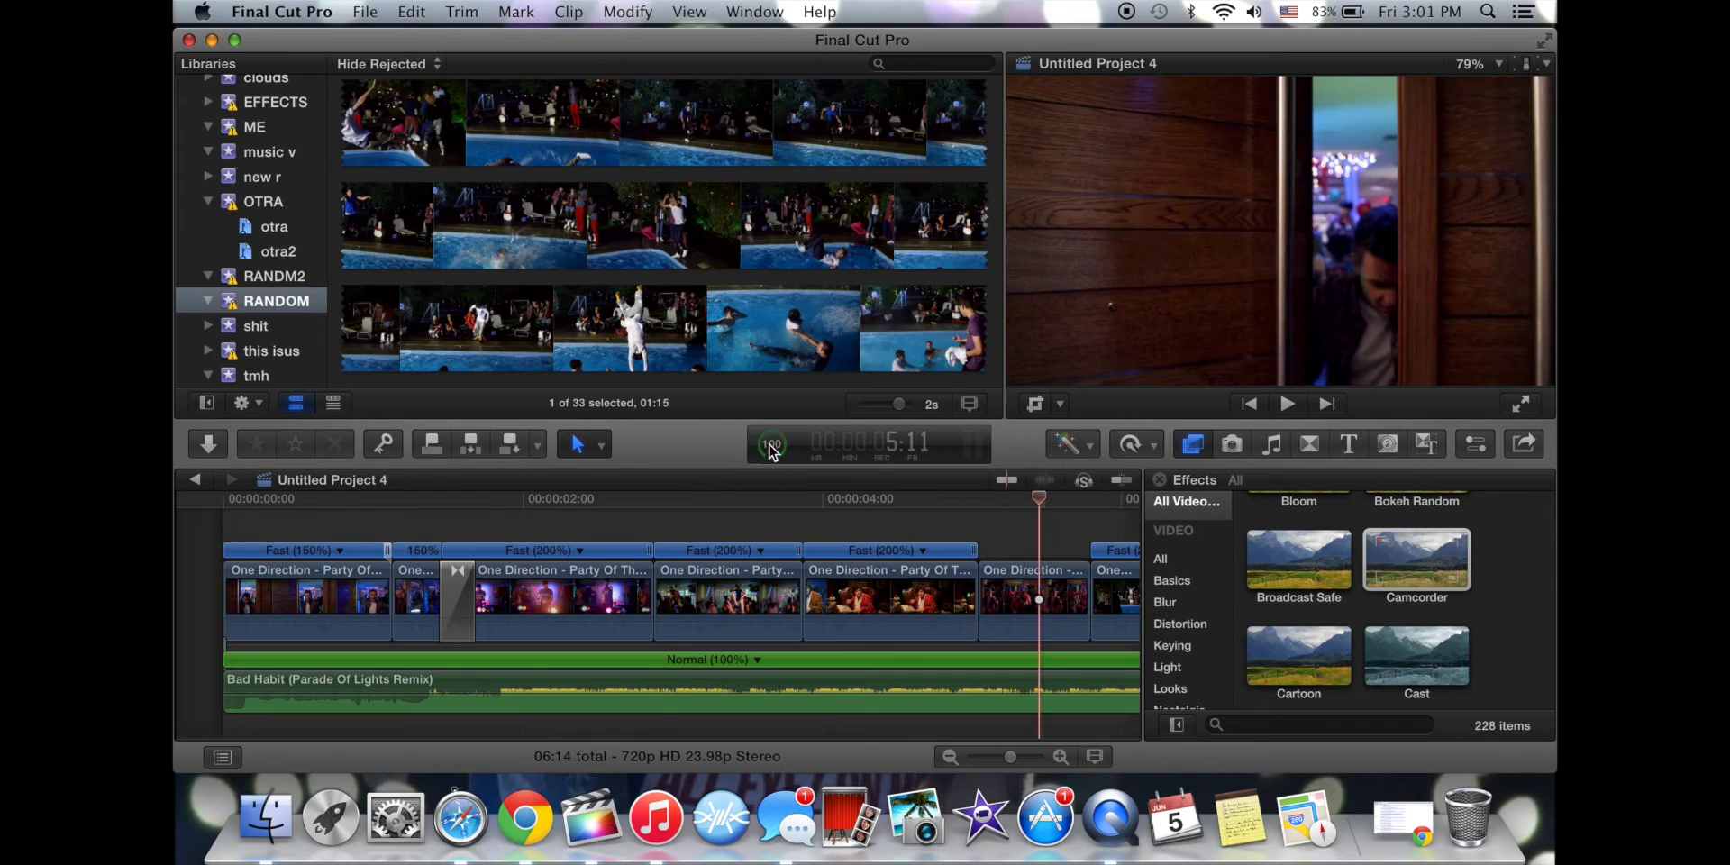
left_click(1451, 568)
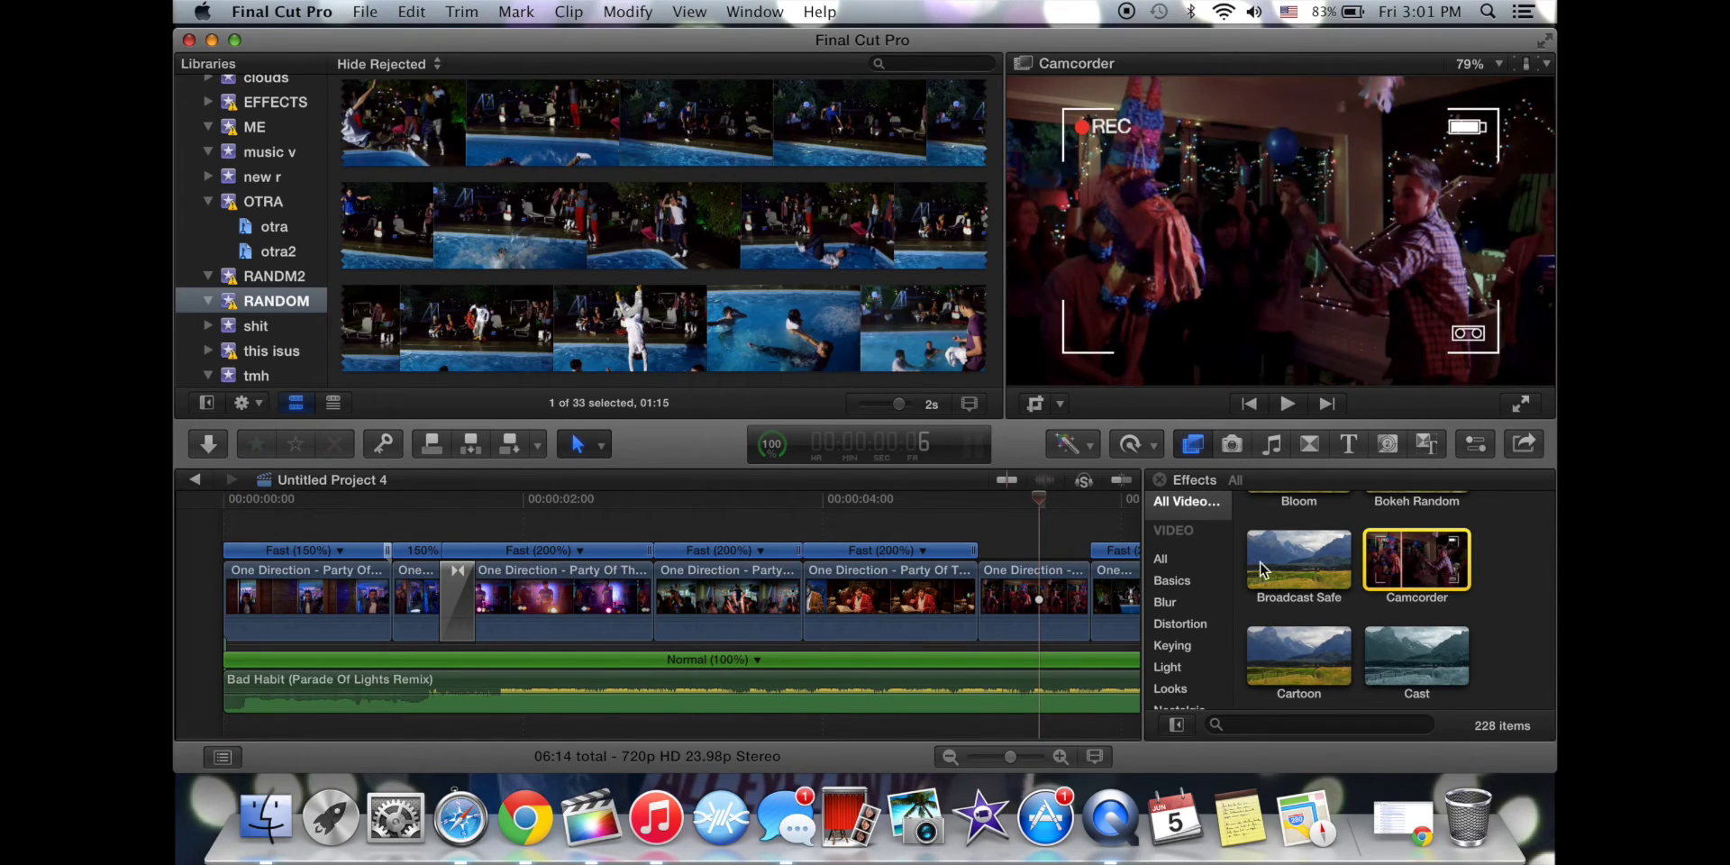
left_click_drag(1416, 564, 1041, 598)
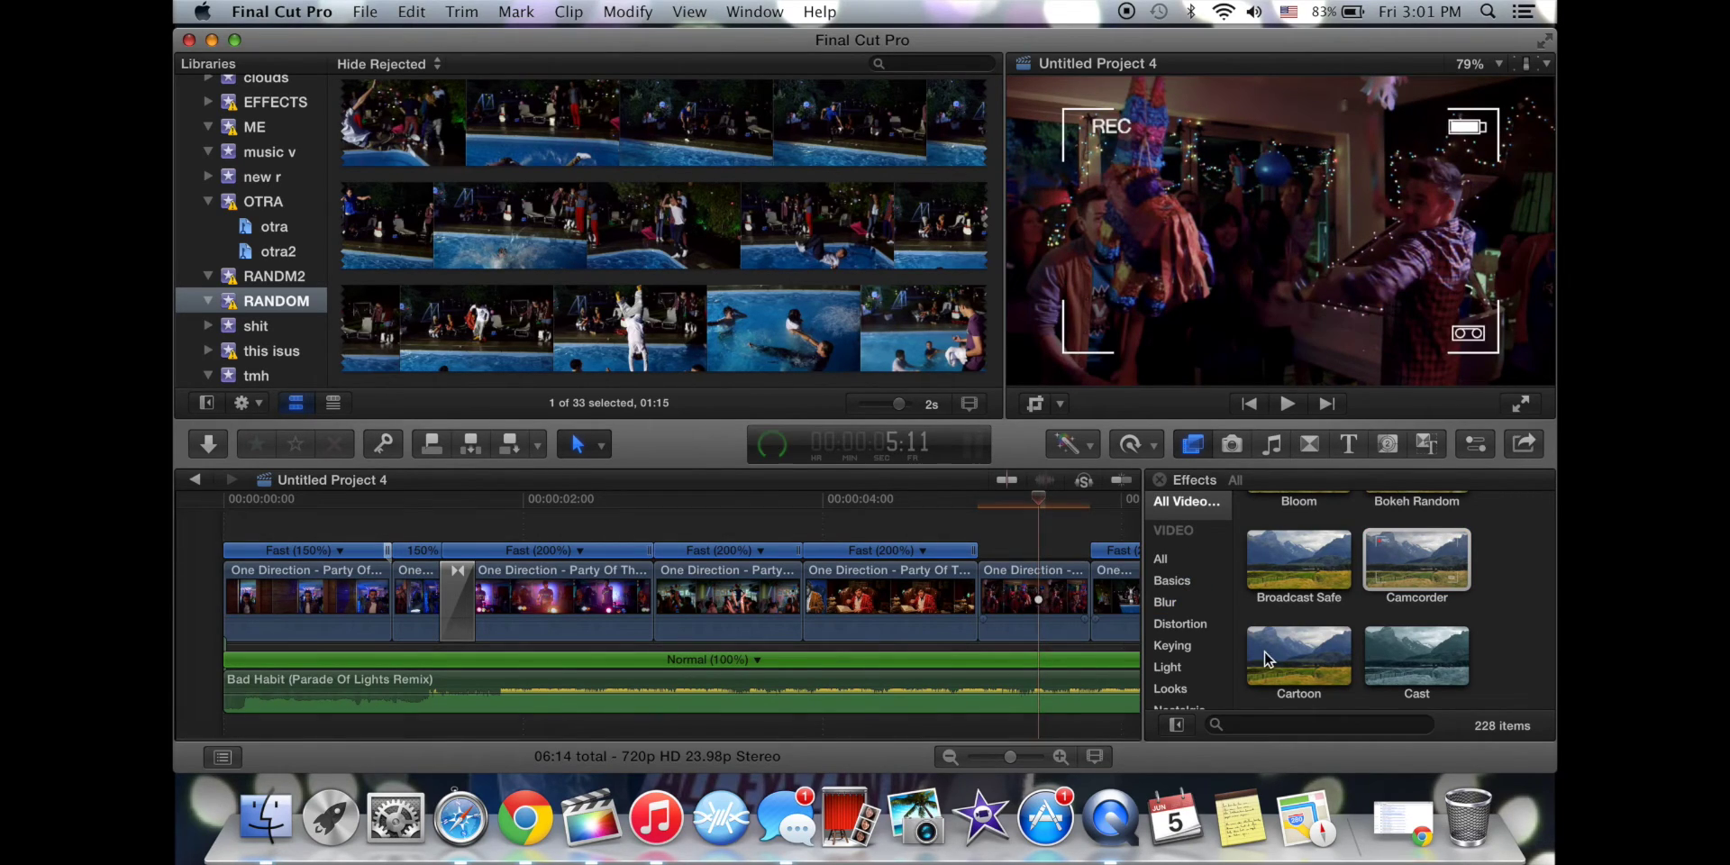
Filter to Blur effects, try the Radial blur, then hide the Effects browser.
scroll(1337, 647, "down", 8)
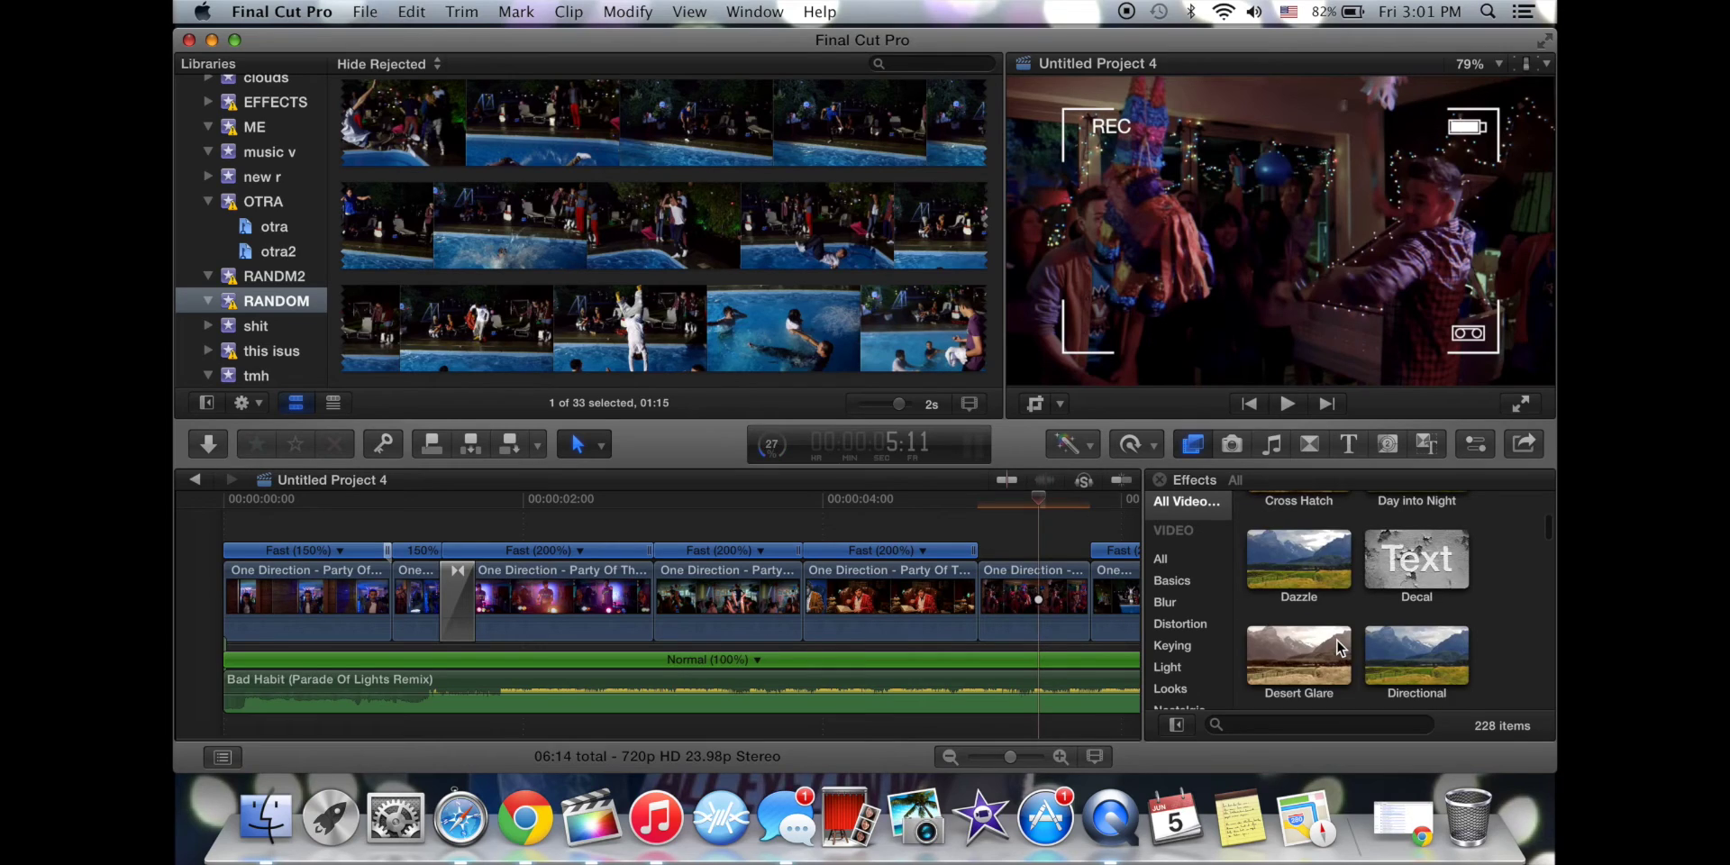
left_click(1166, 602)
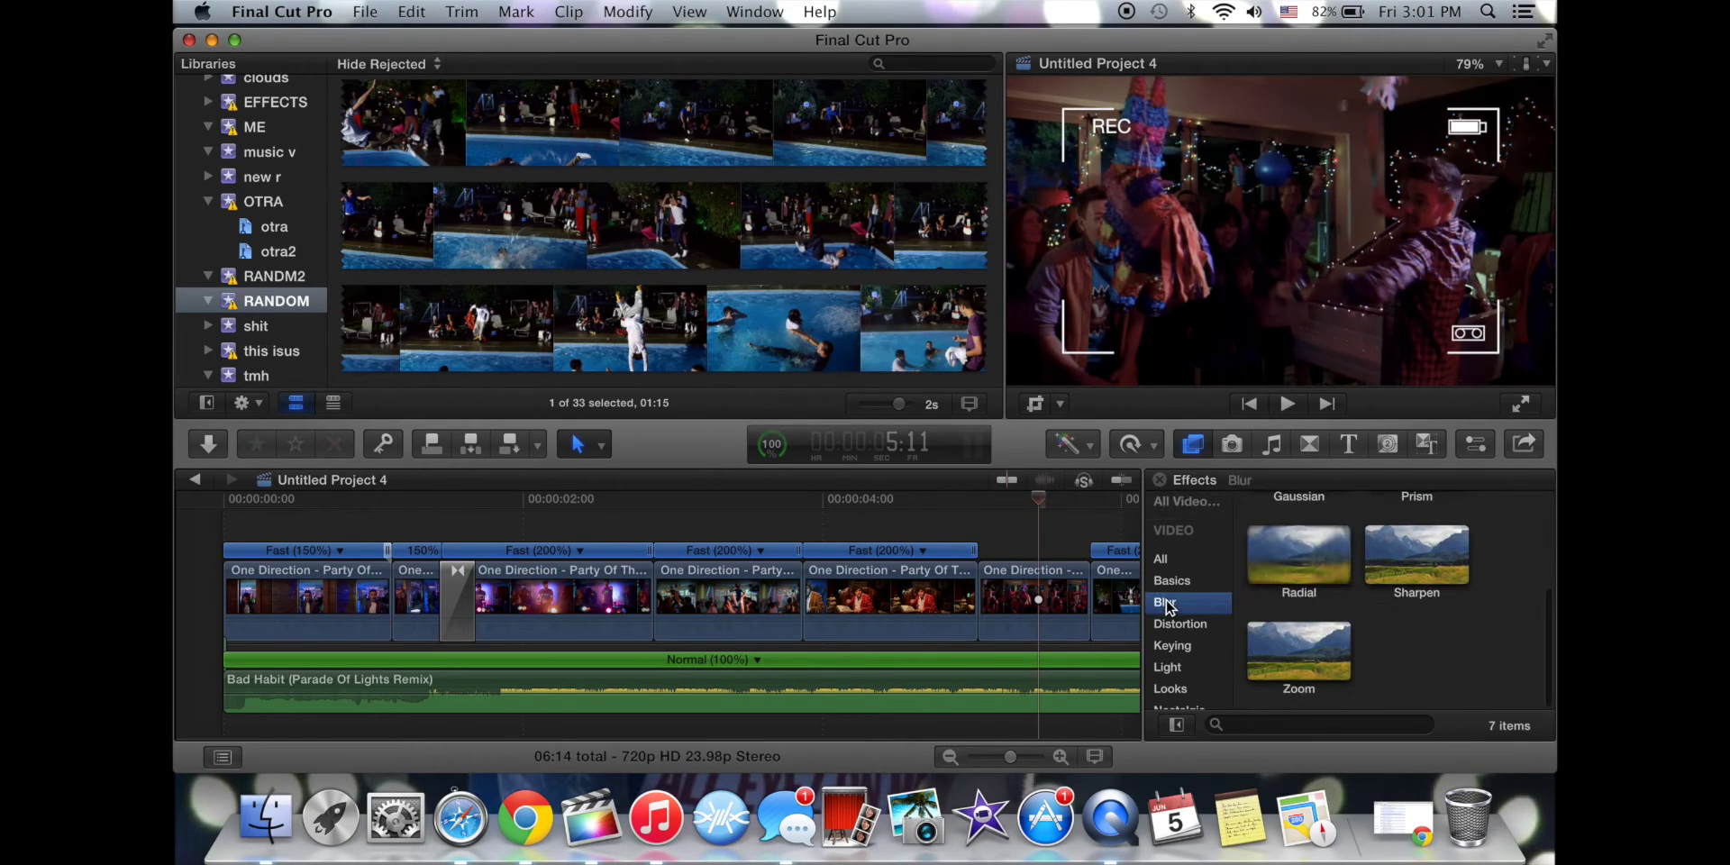
left_click(1287, 554)
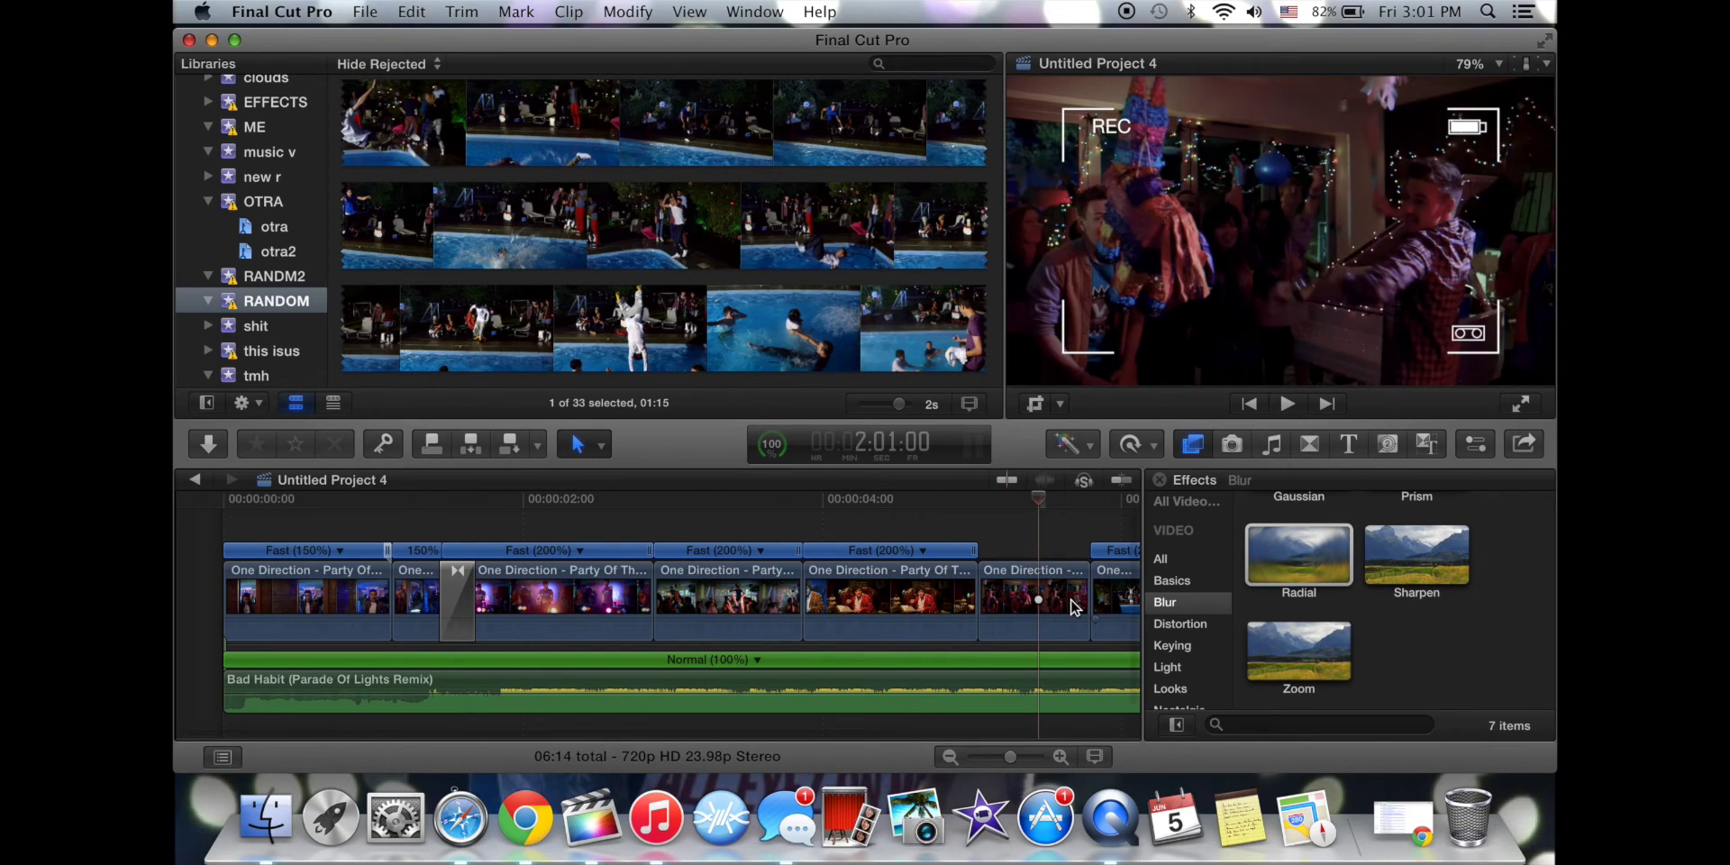
scroll(1102, 624, "right", 5)
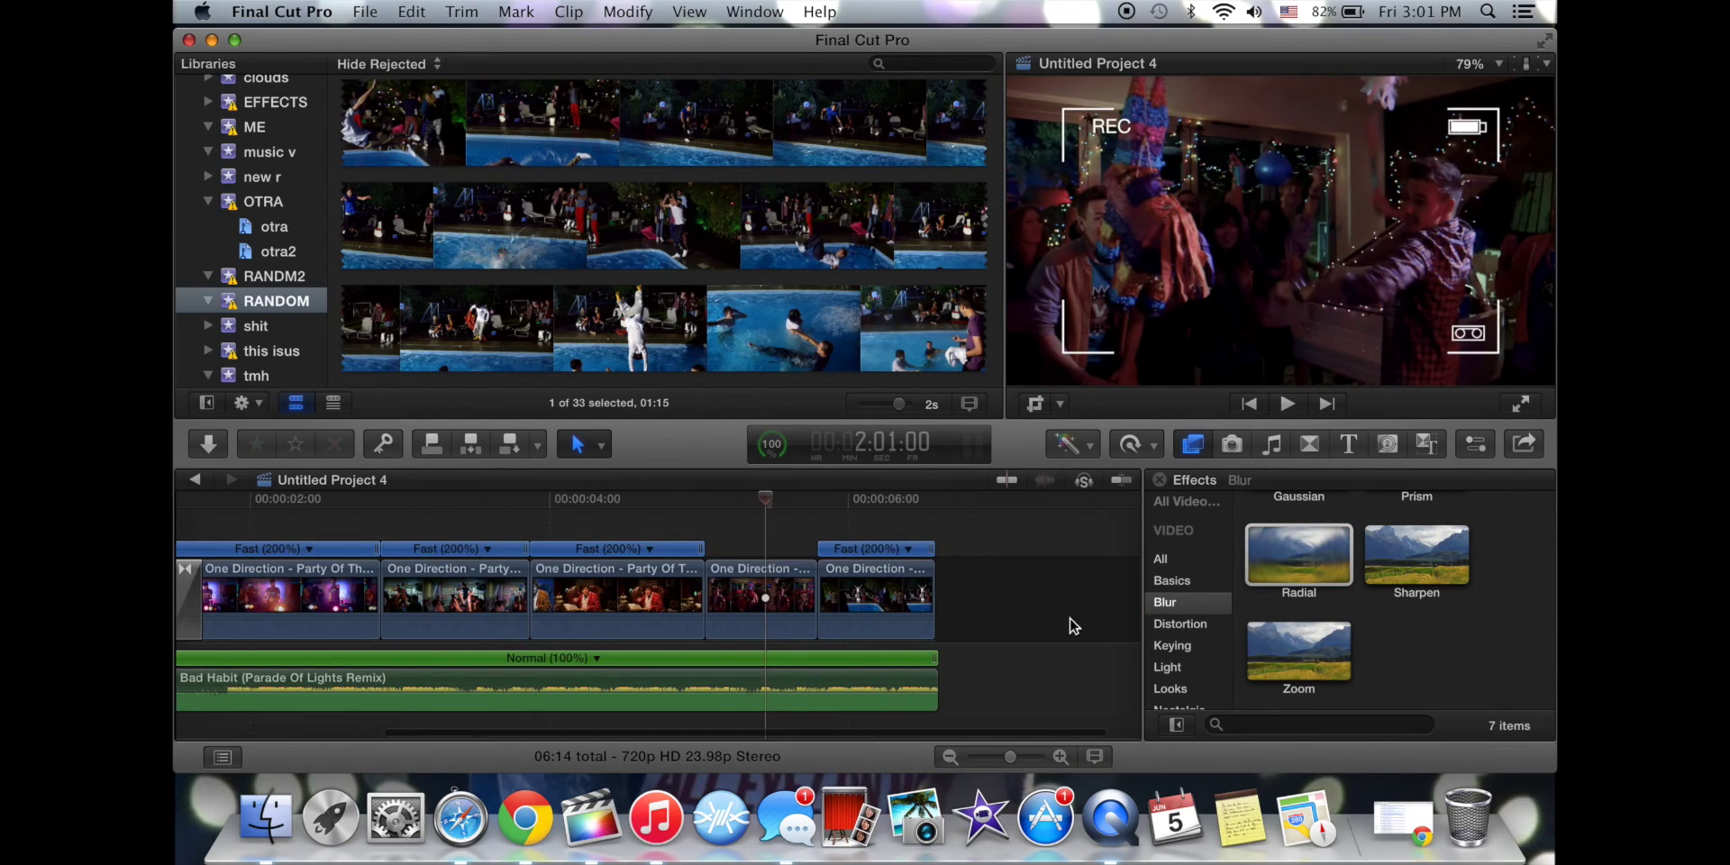
left_click(1274, 555)
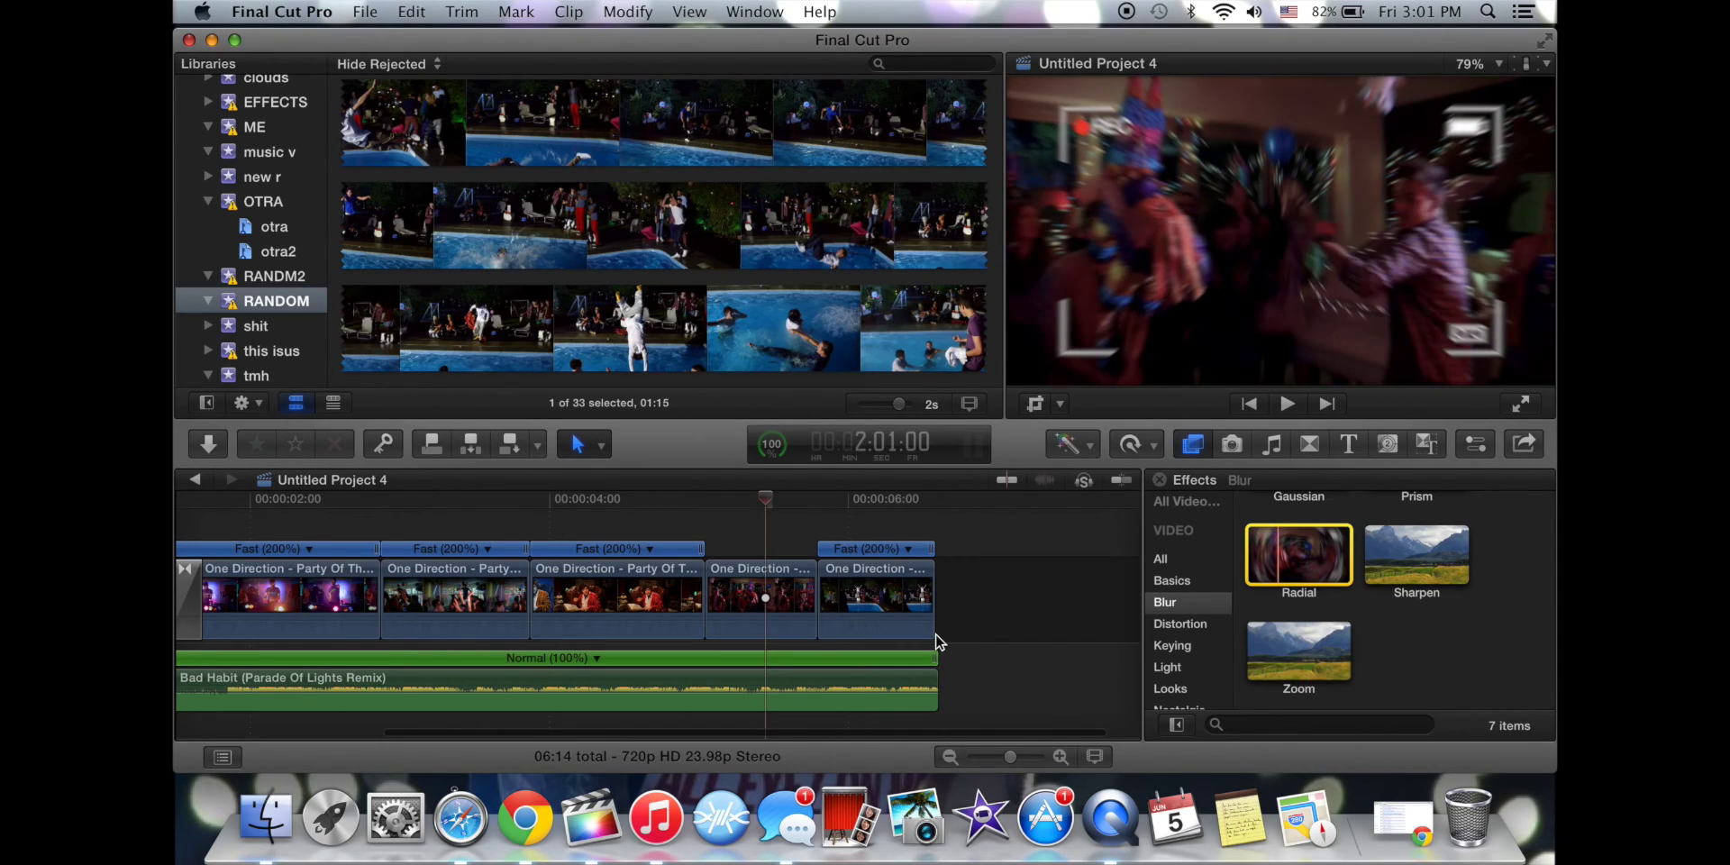
scroll(491, 617, "left", 5)
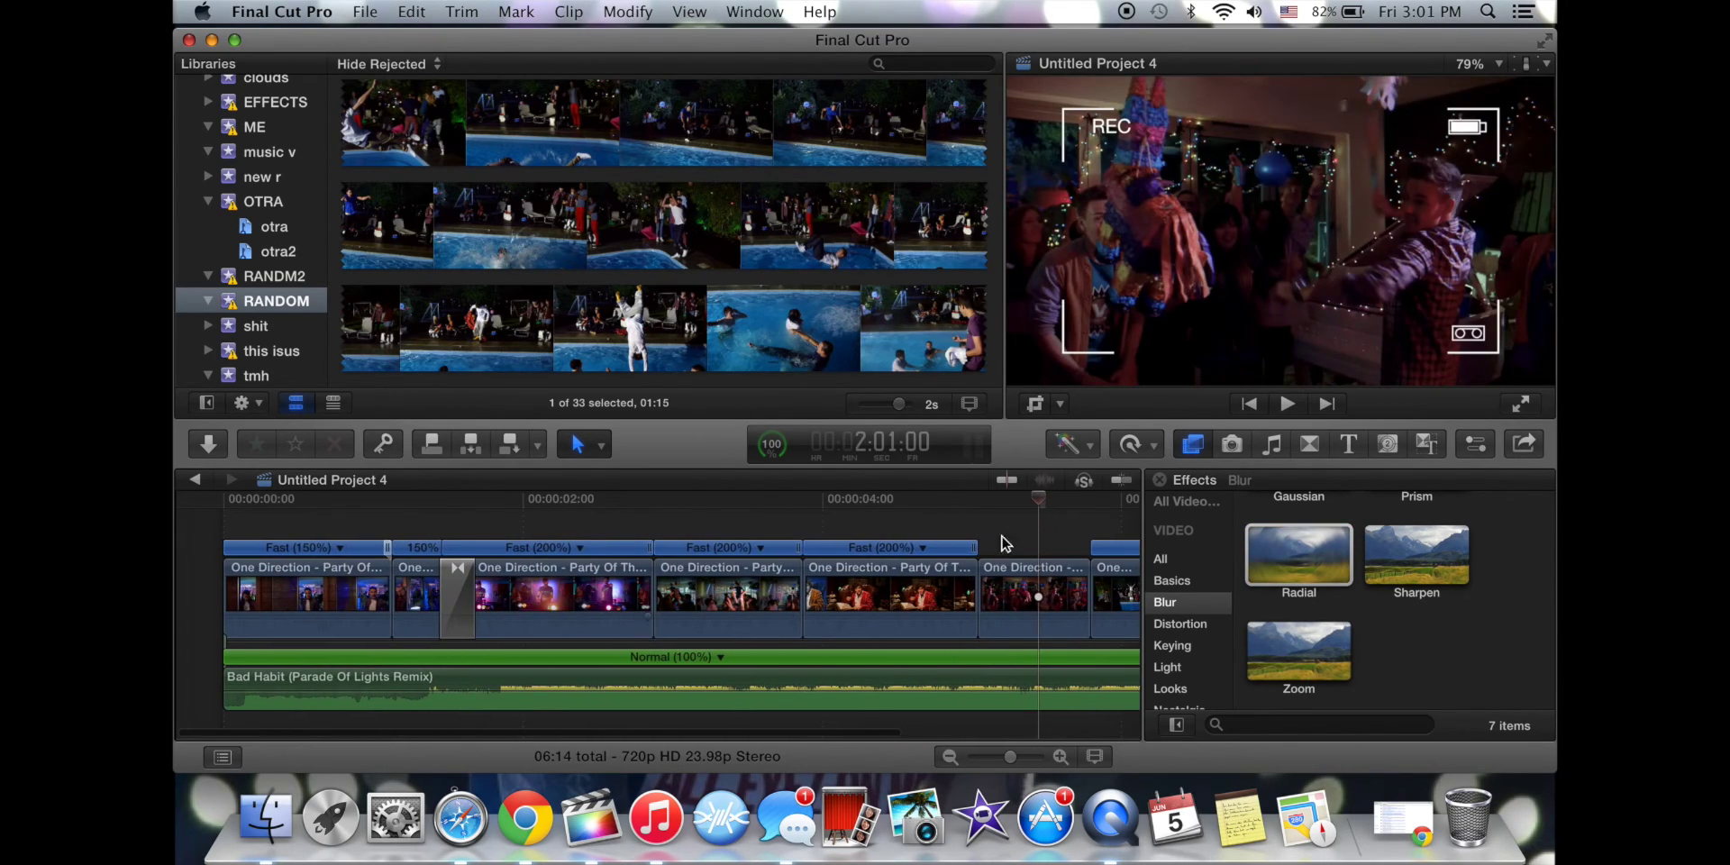
left_click(1161, 479)
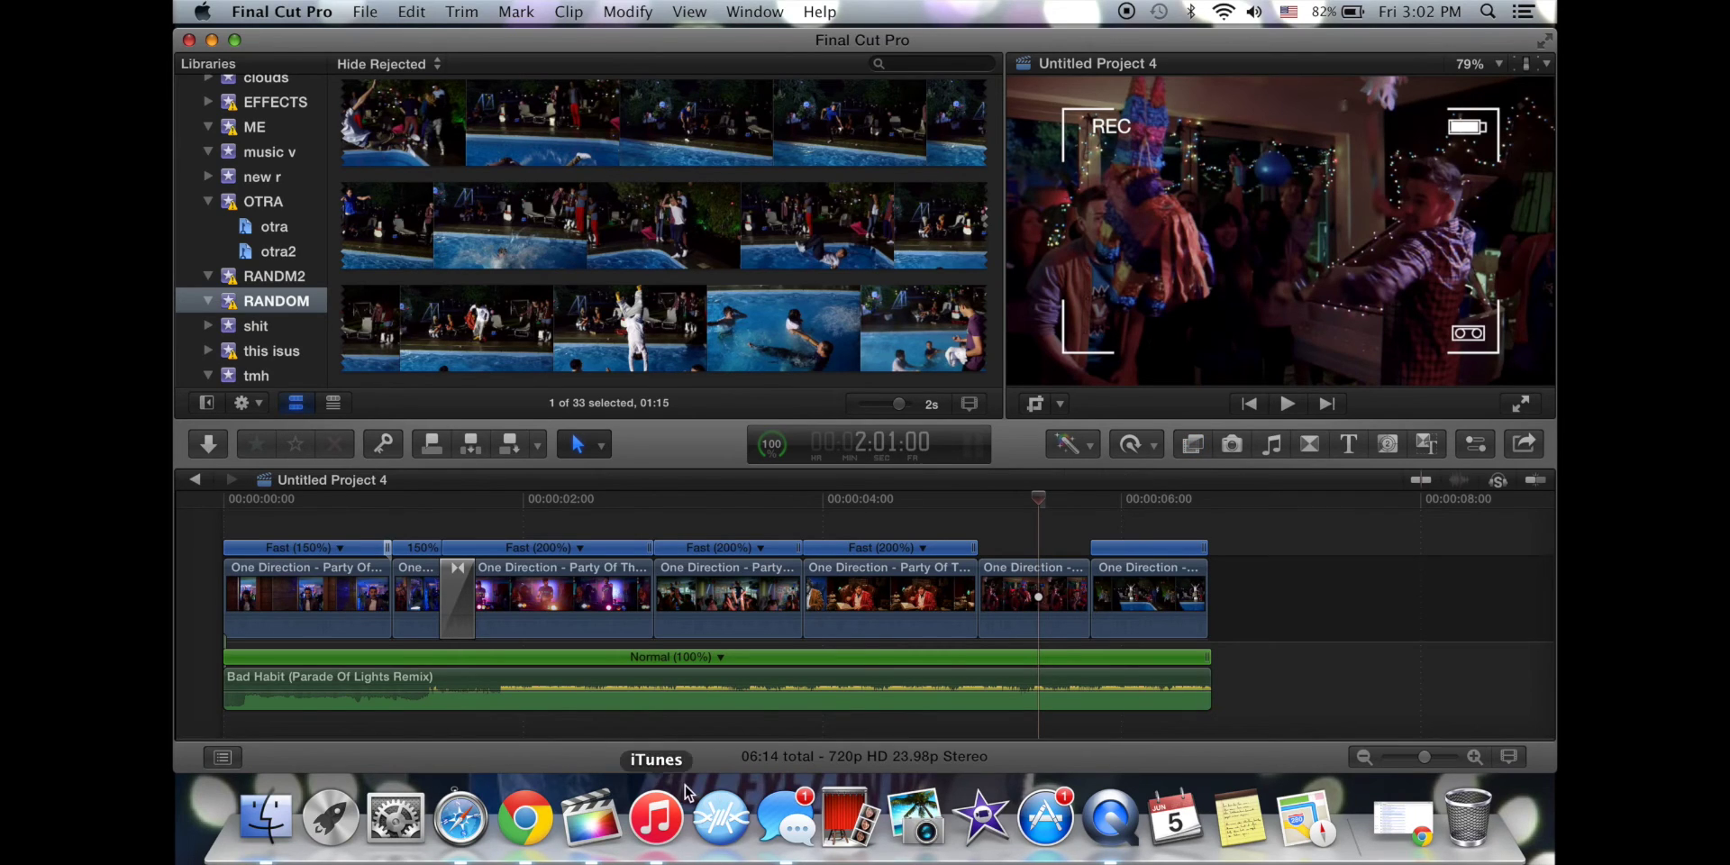
Search Google Images for 'one direction png' and narrow results to logos.
left_click(532, 820)
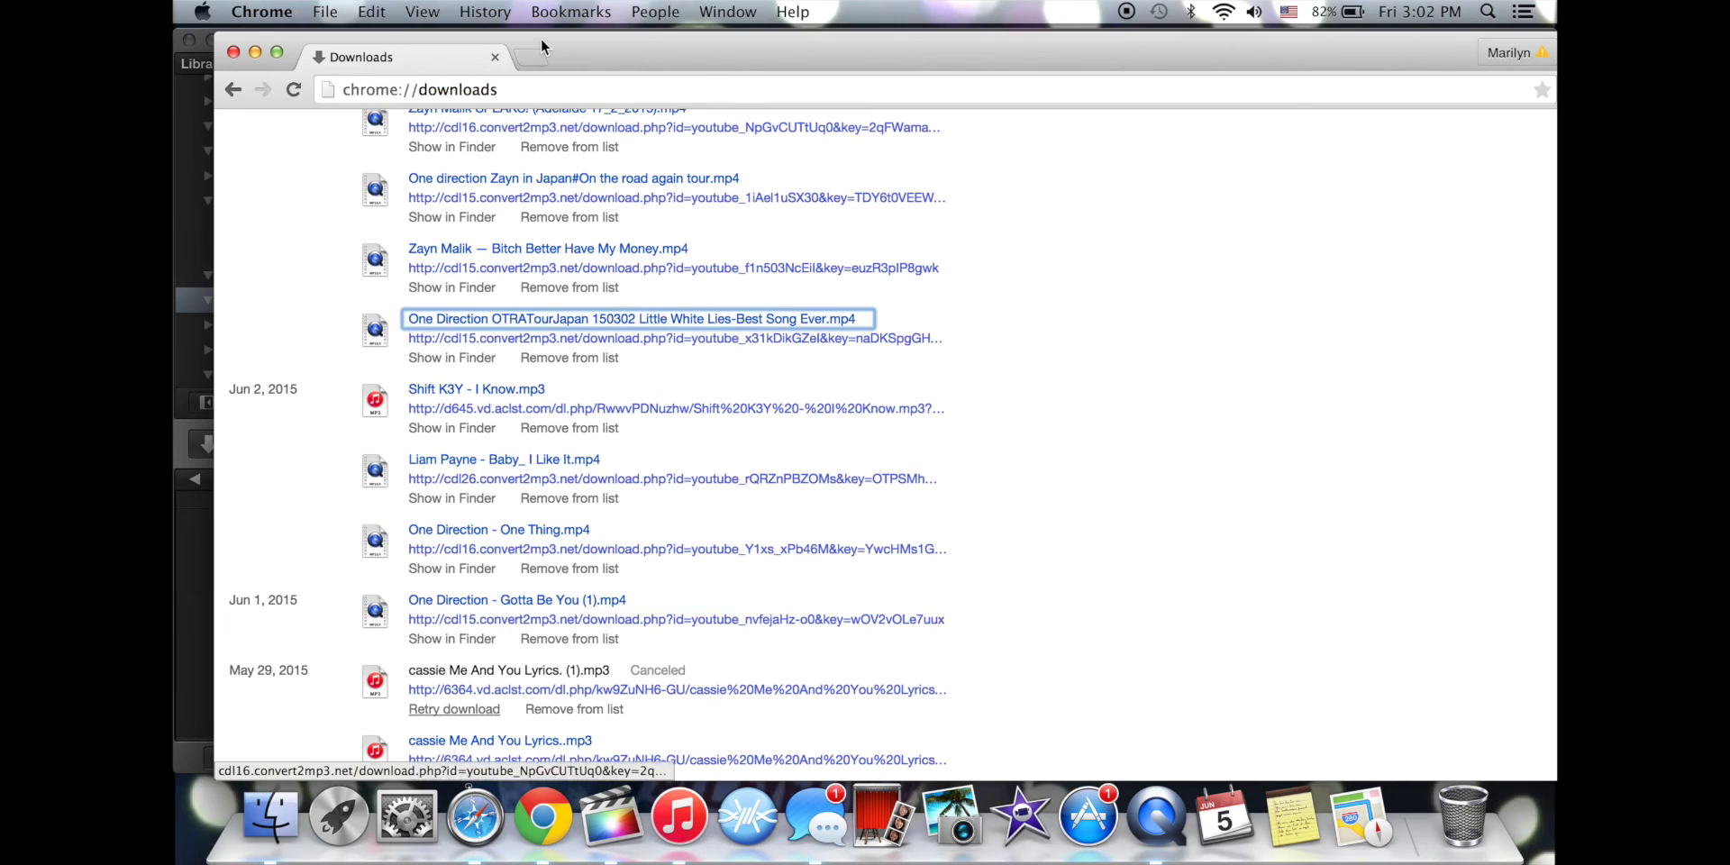
left_click(533, 57)
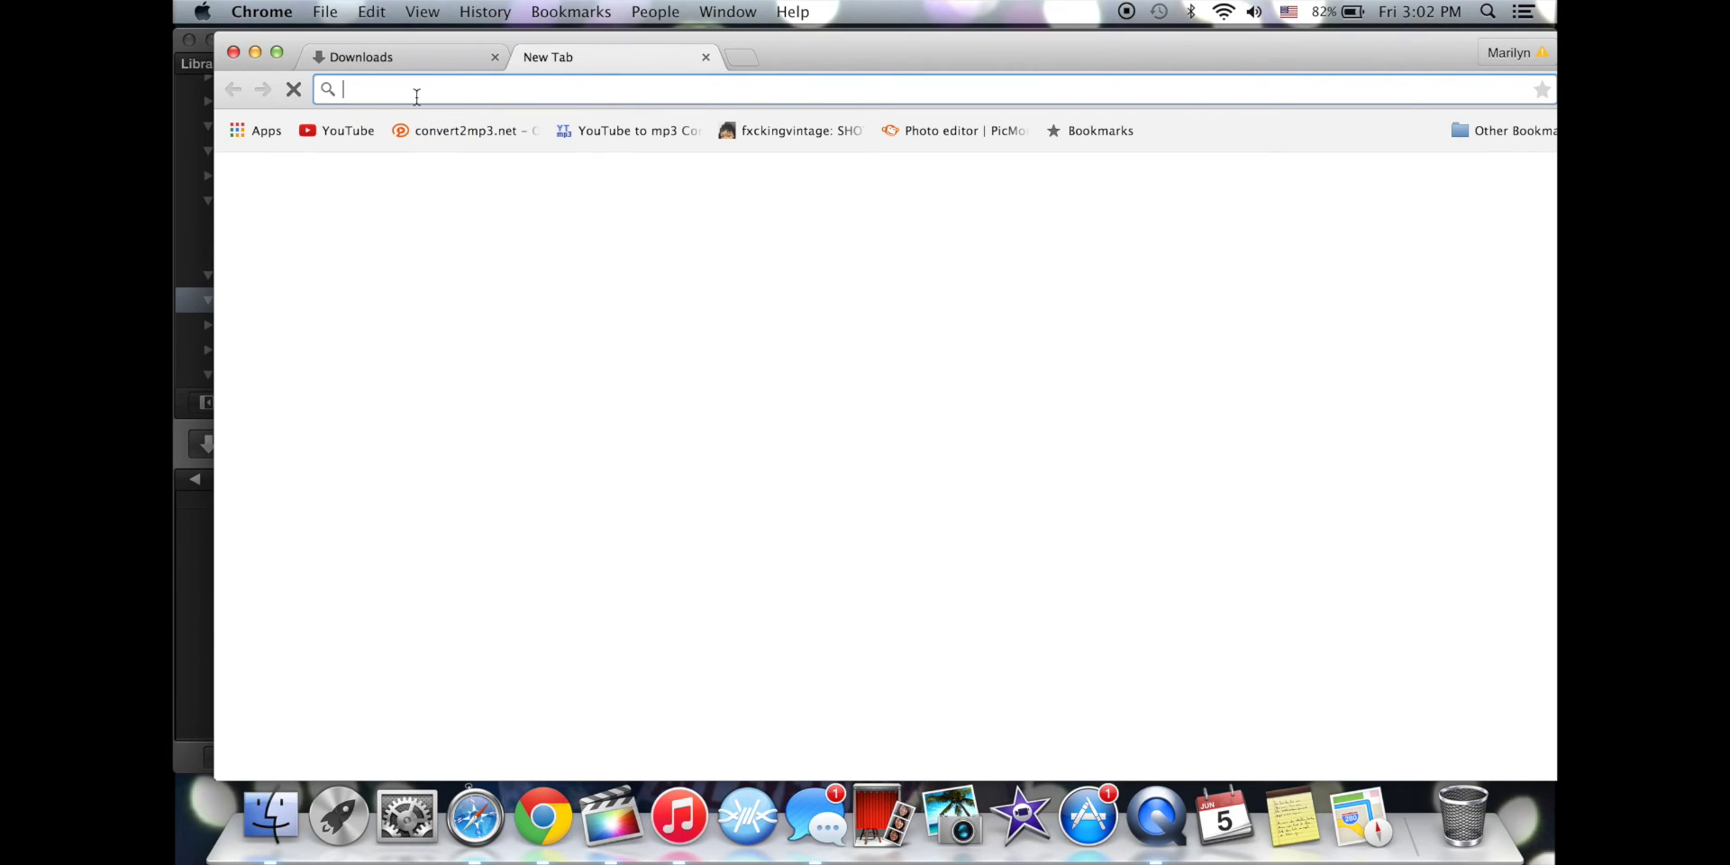
type("one dire")
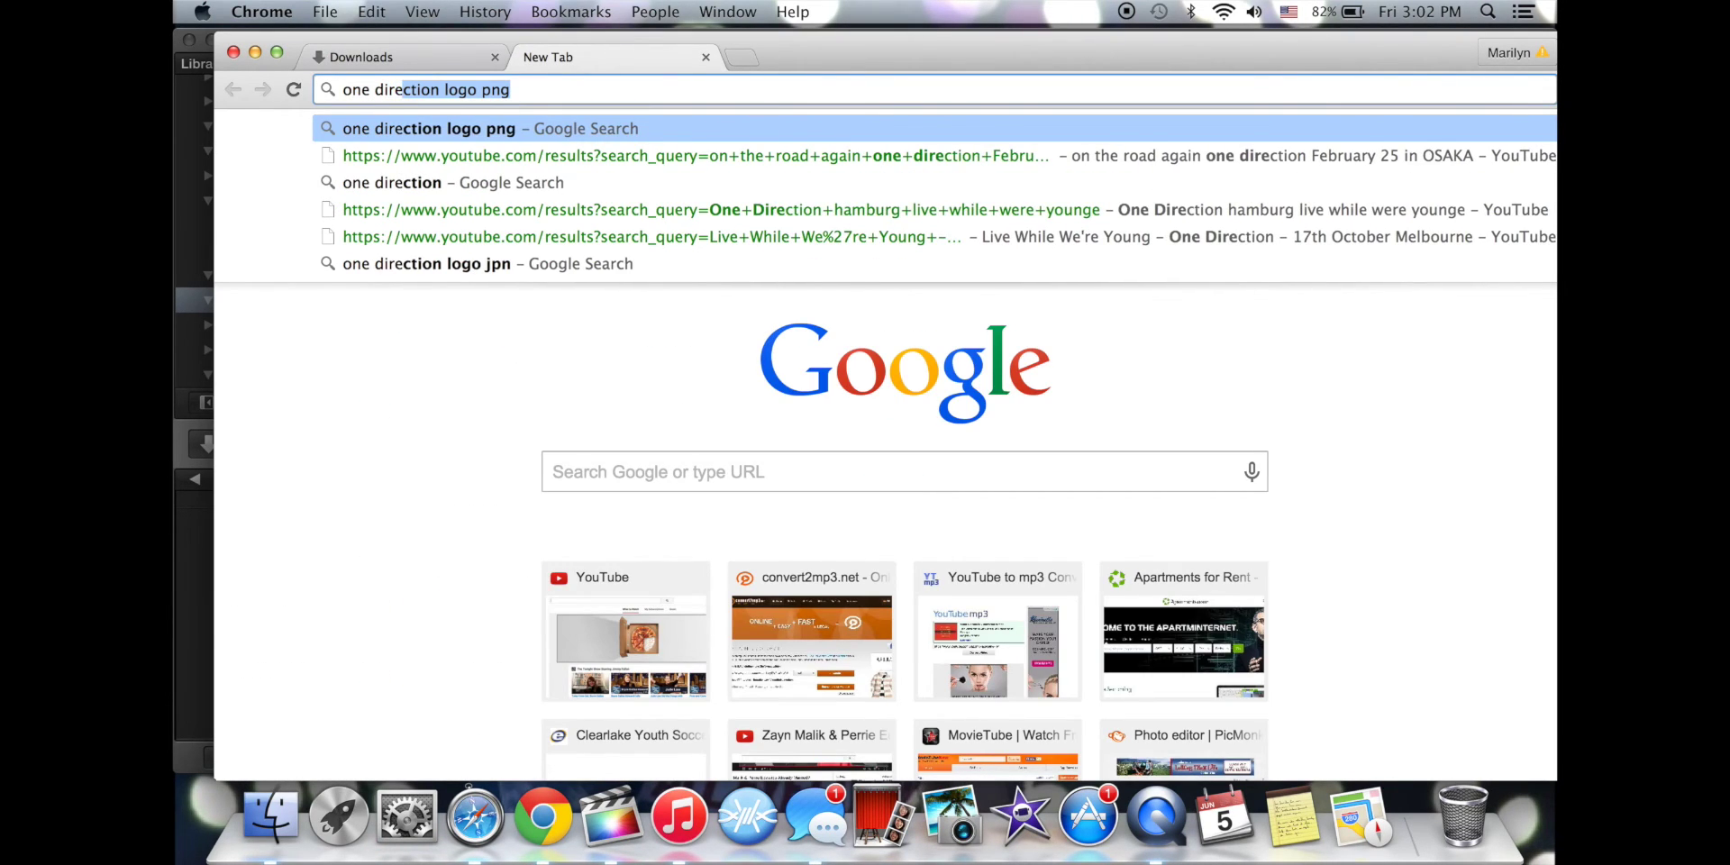
type("ction p")
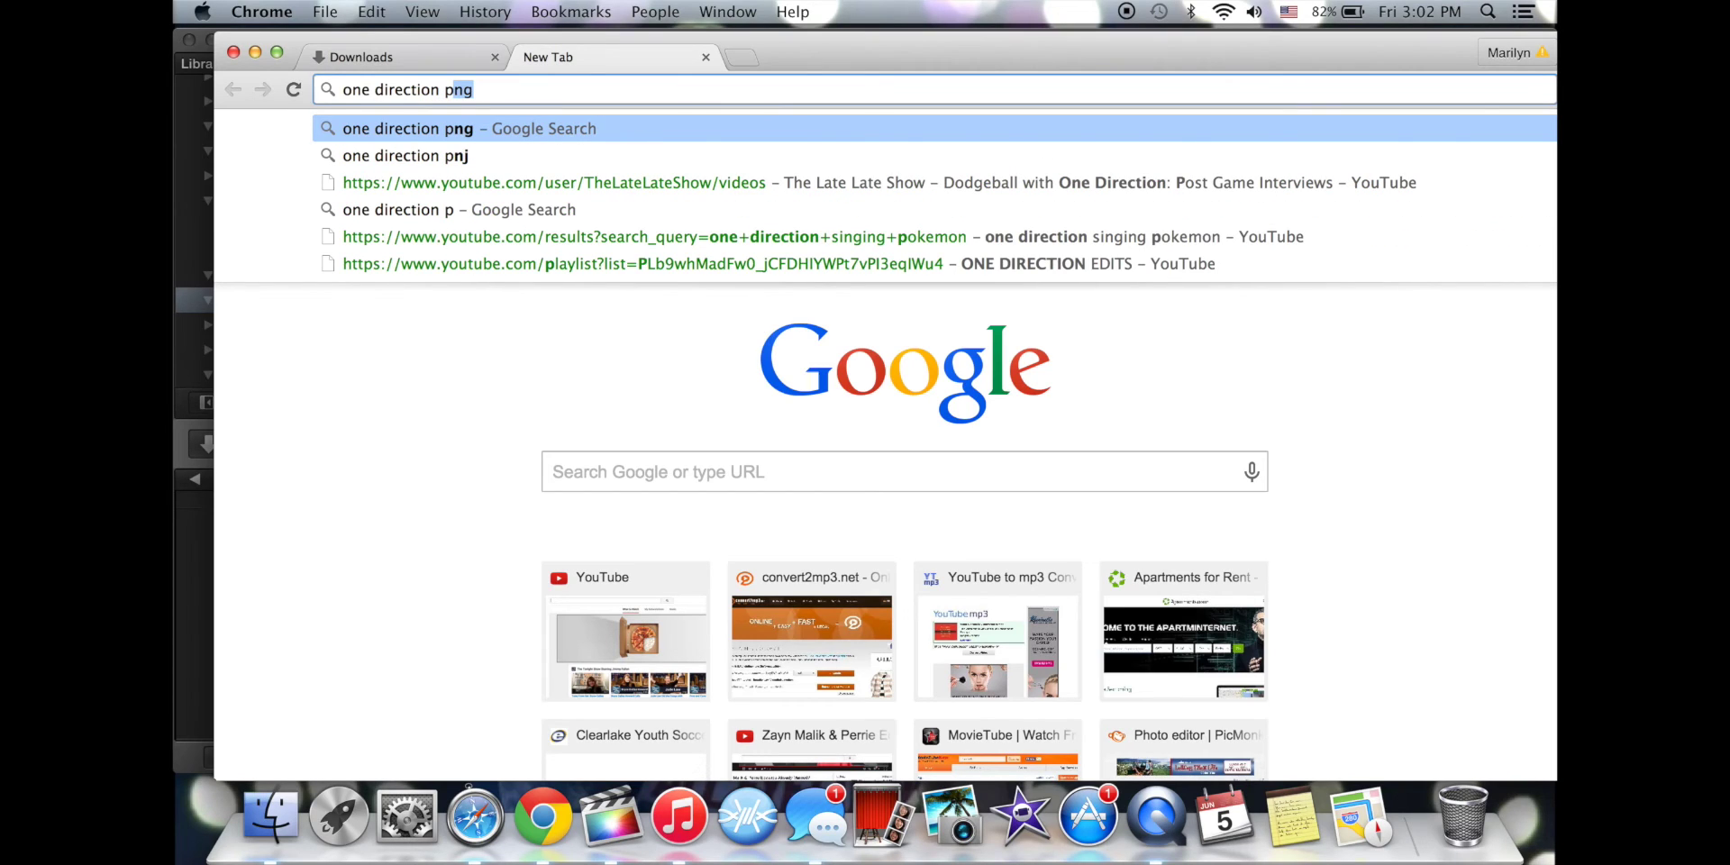
type("ng")
key("Return")
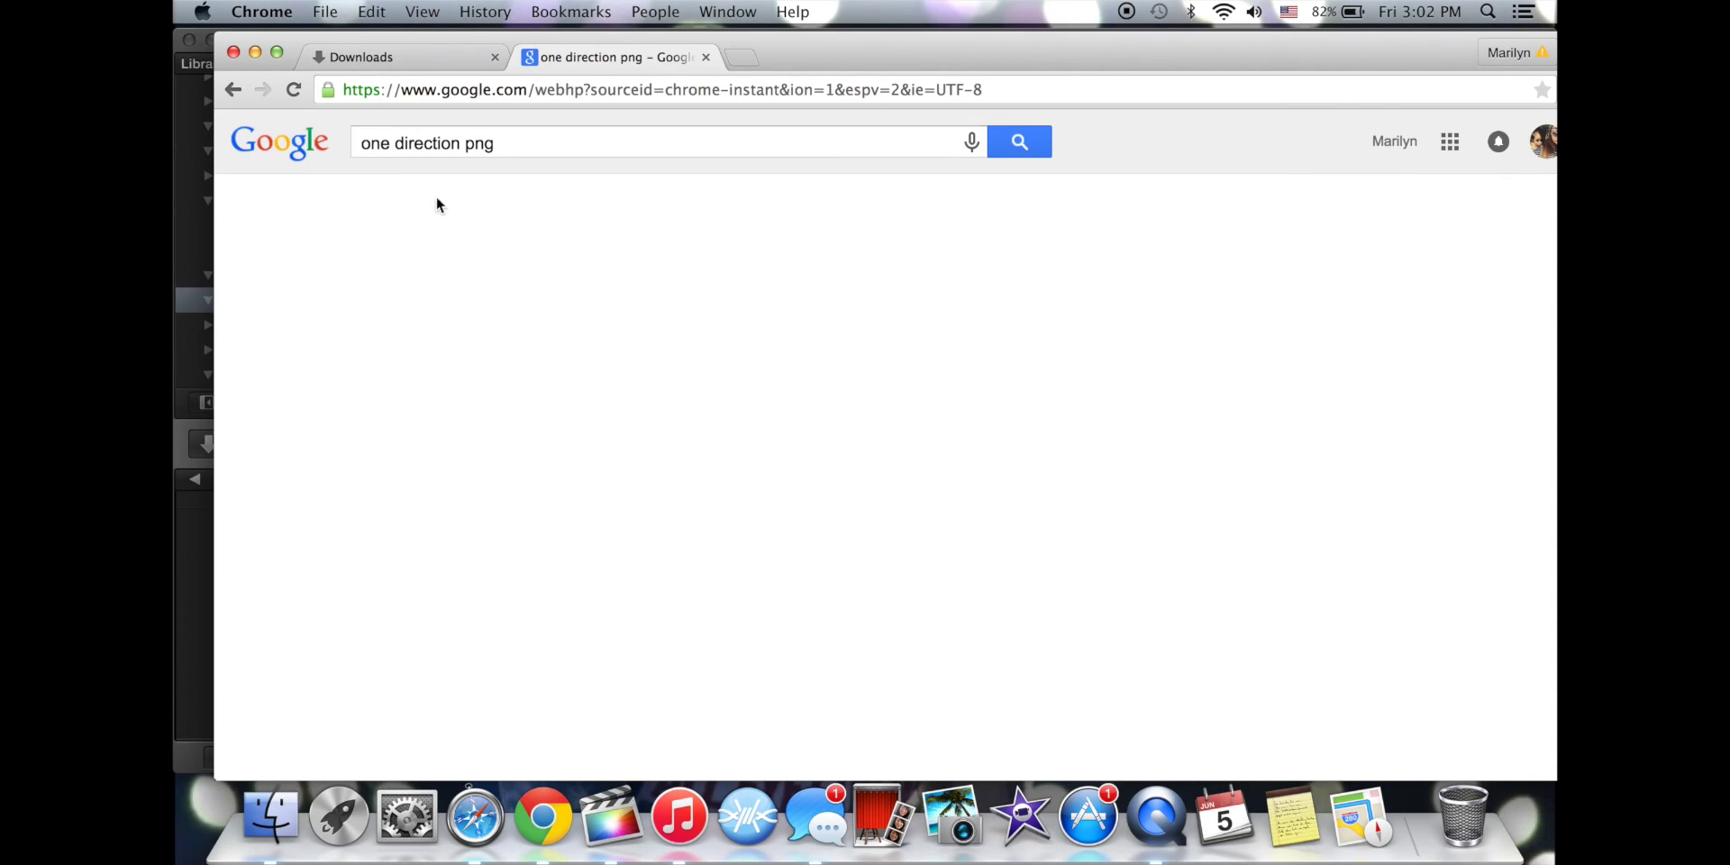
left_click(456, 213)
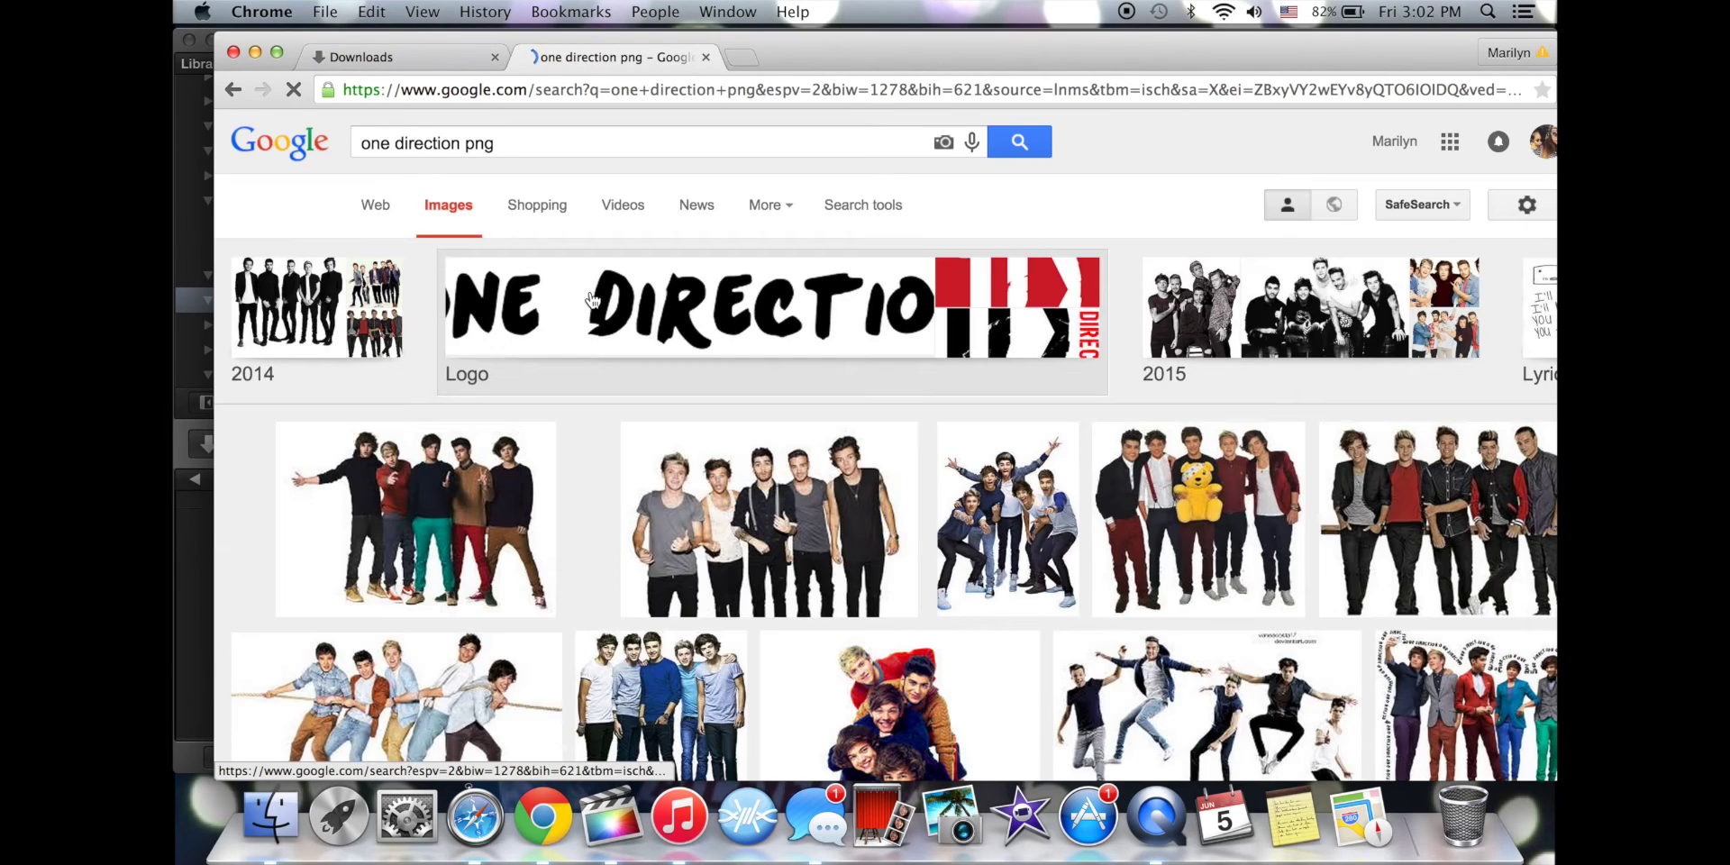
left_click(592, 300)
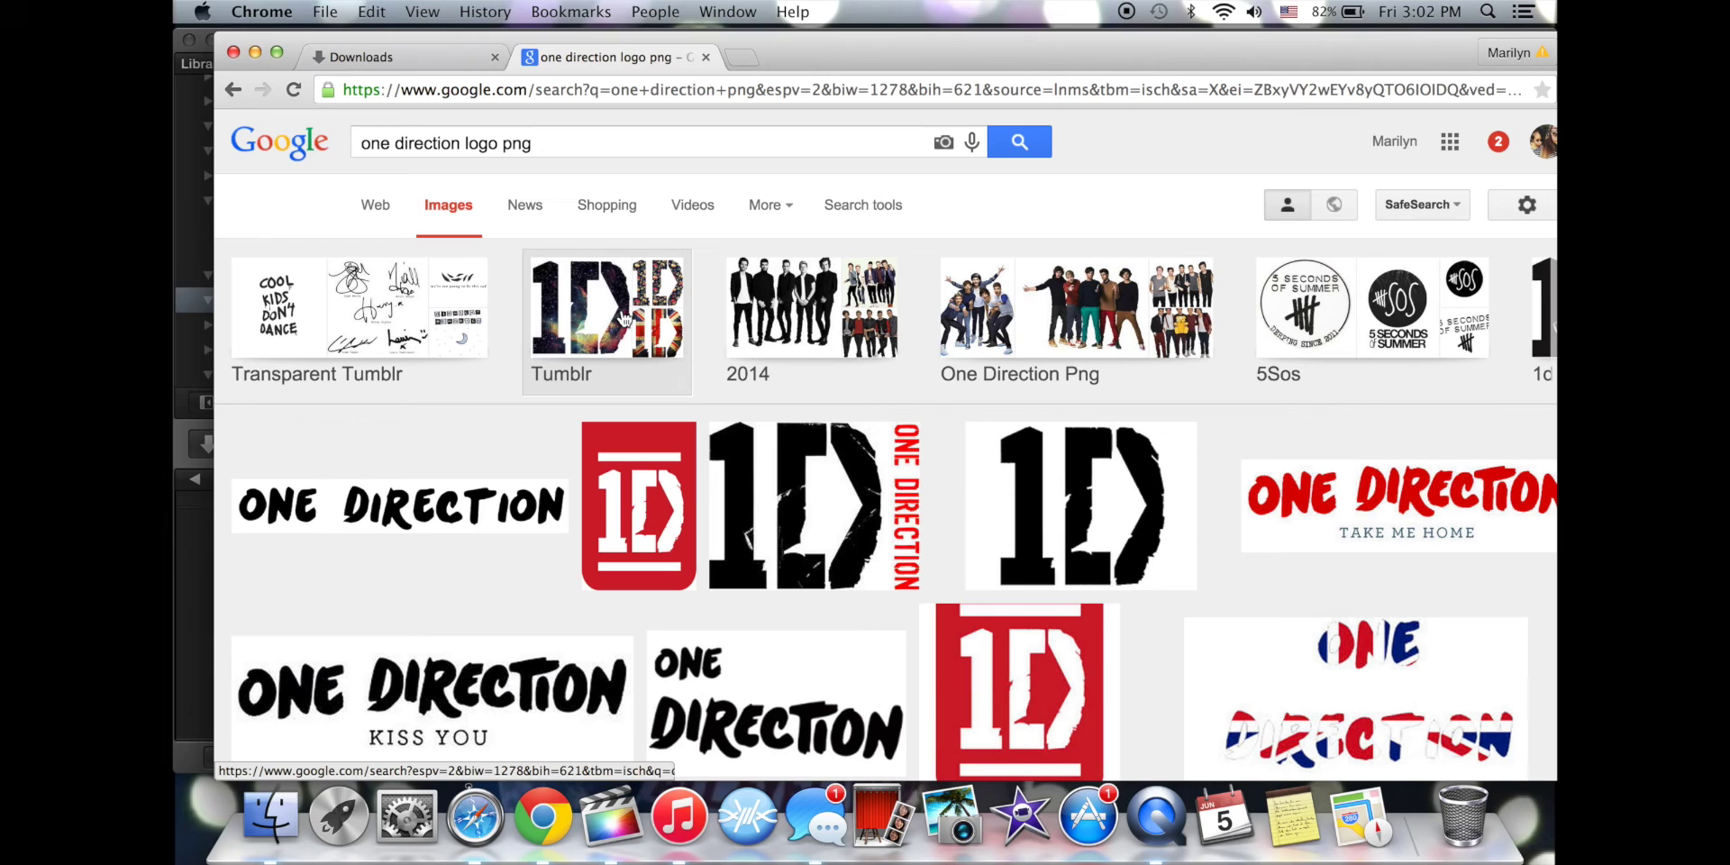
Open the ONE DIRECTION logo preview and drag the image onto the desktop.
left_click(417, 495)
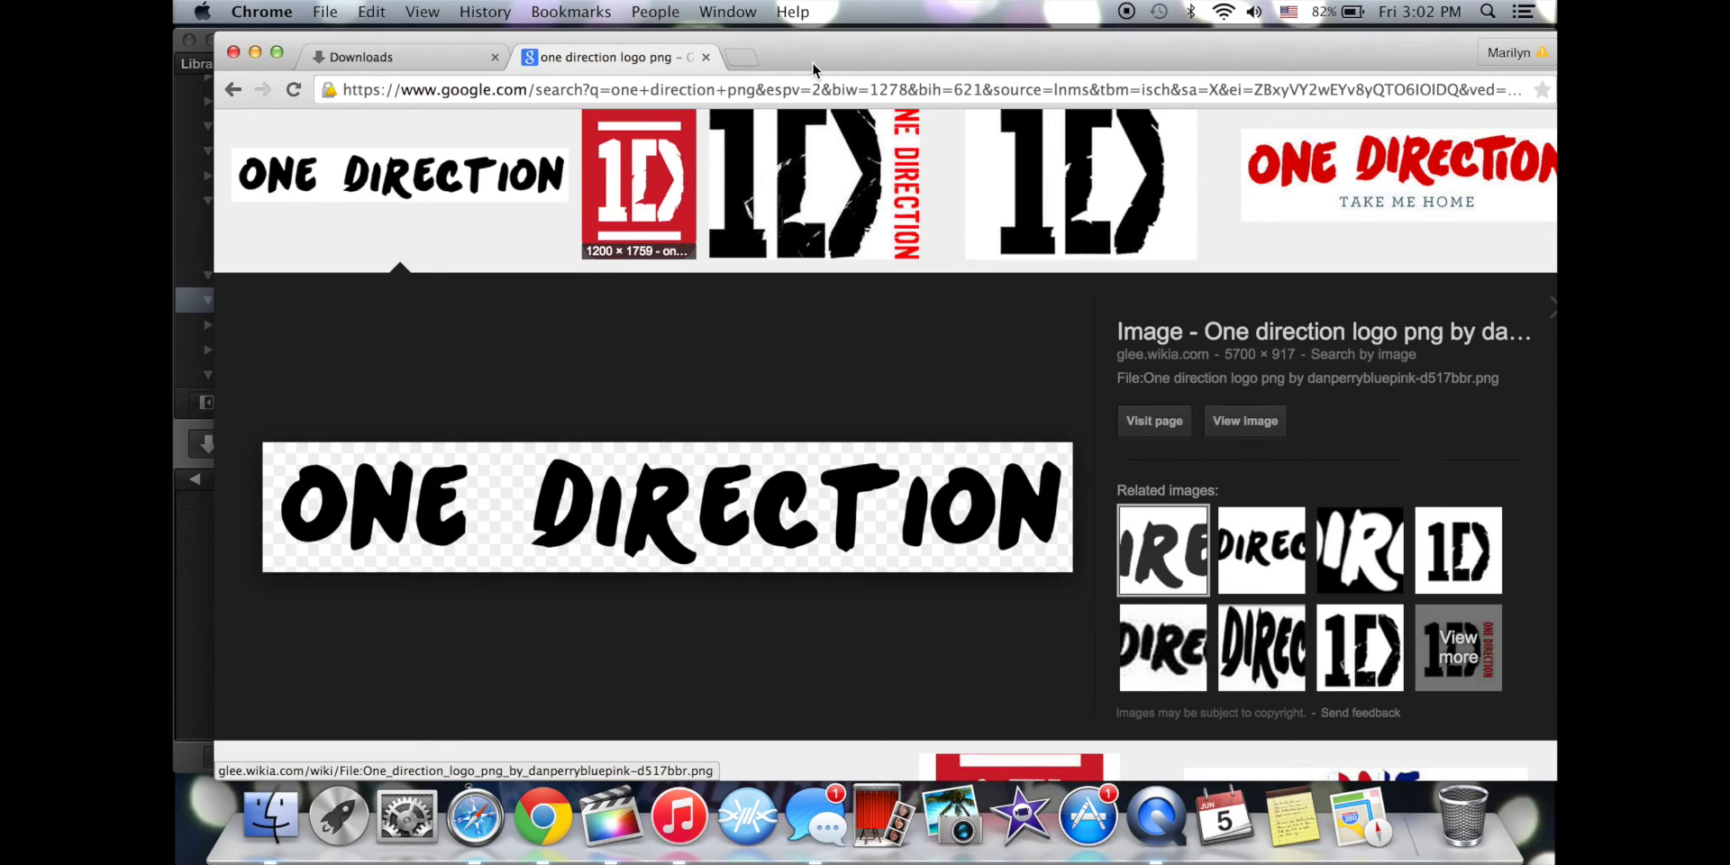
left_click_drag(818, 41, 1040, 33)
double_click(325, 43)
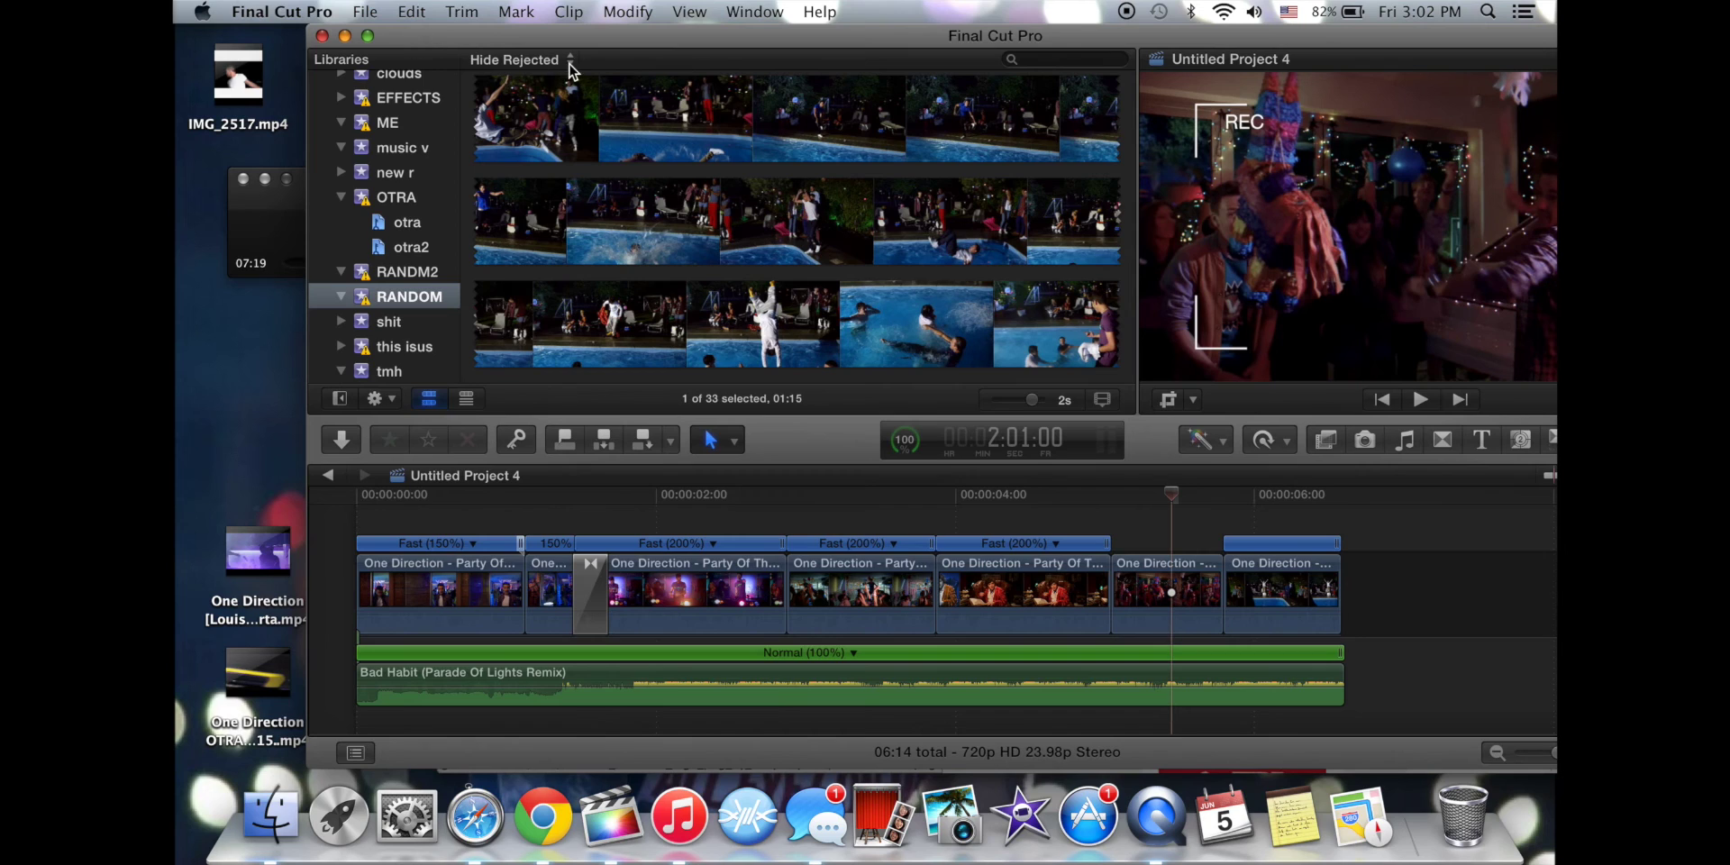
left_click(544, 816)
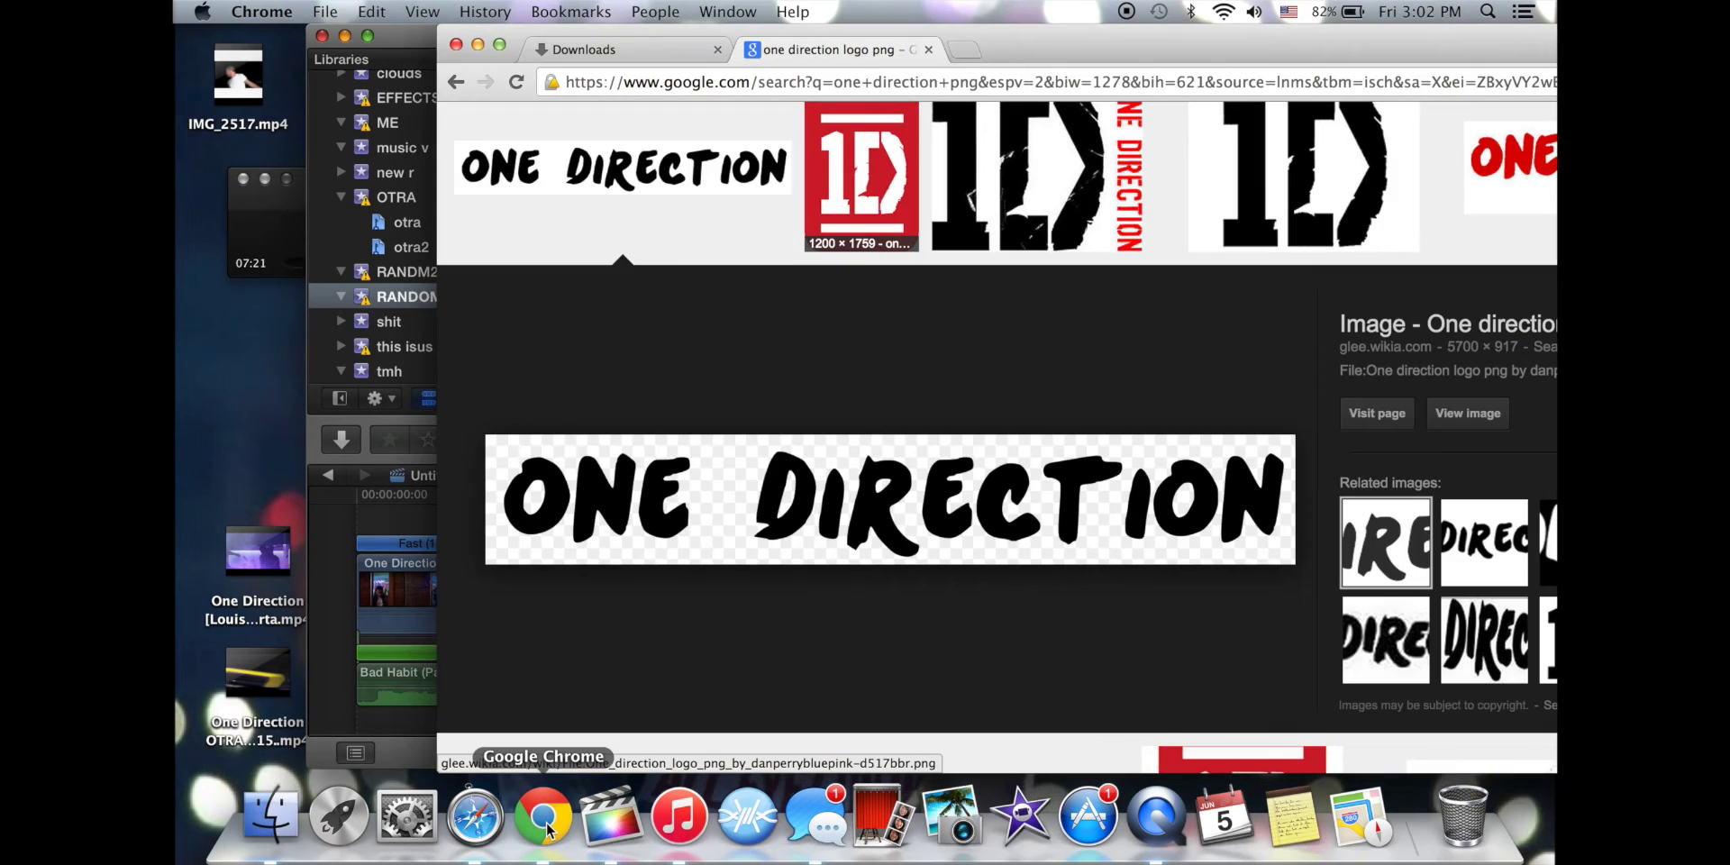
left_click_drag(919, 518, 231, 385)
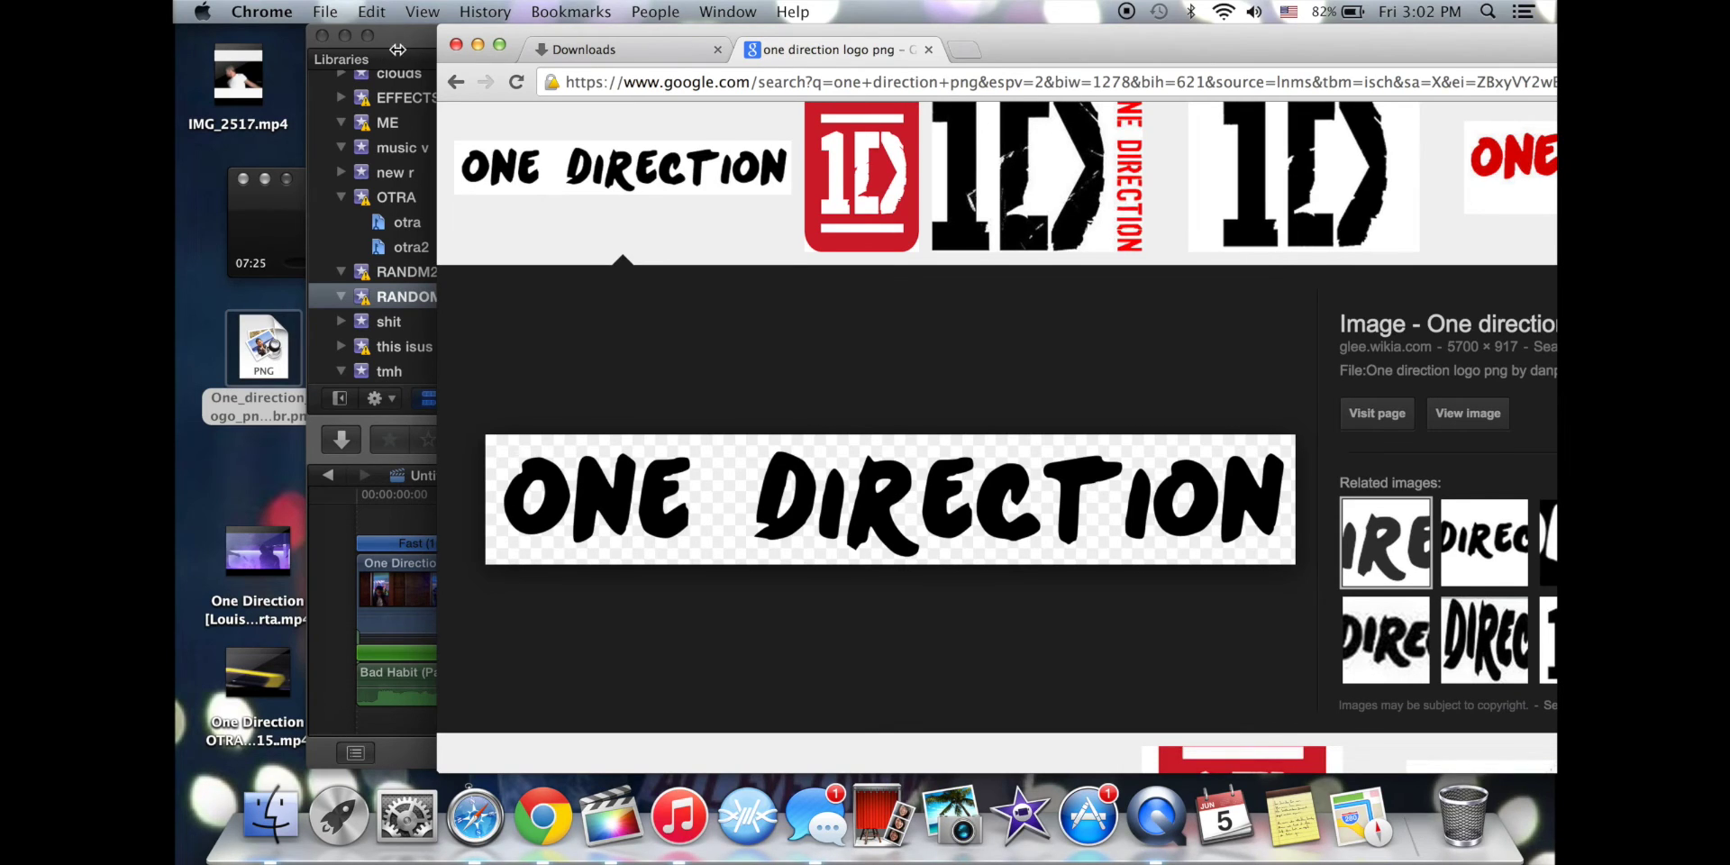
Add the logo PNG above the opening clip, blade off and delete the excess, keeping a short piece.
left_click(474, 46)
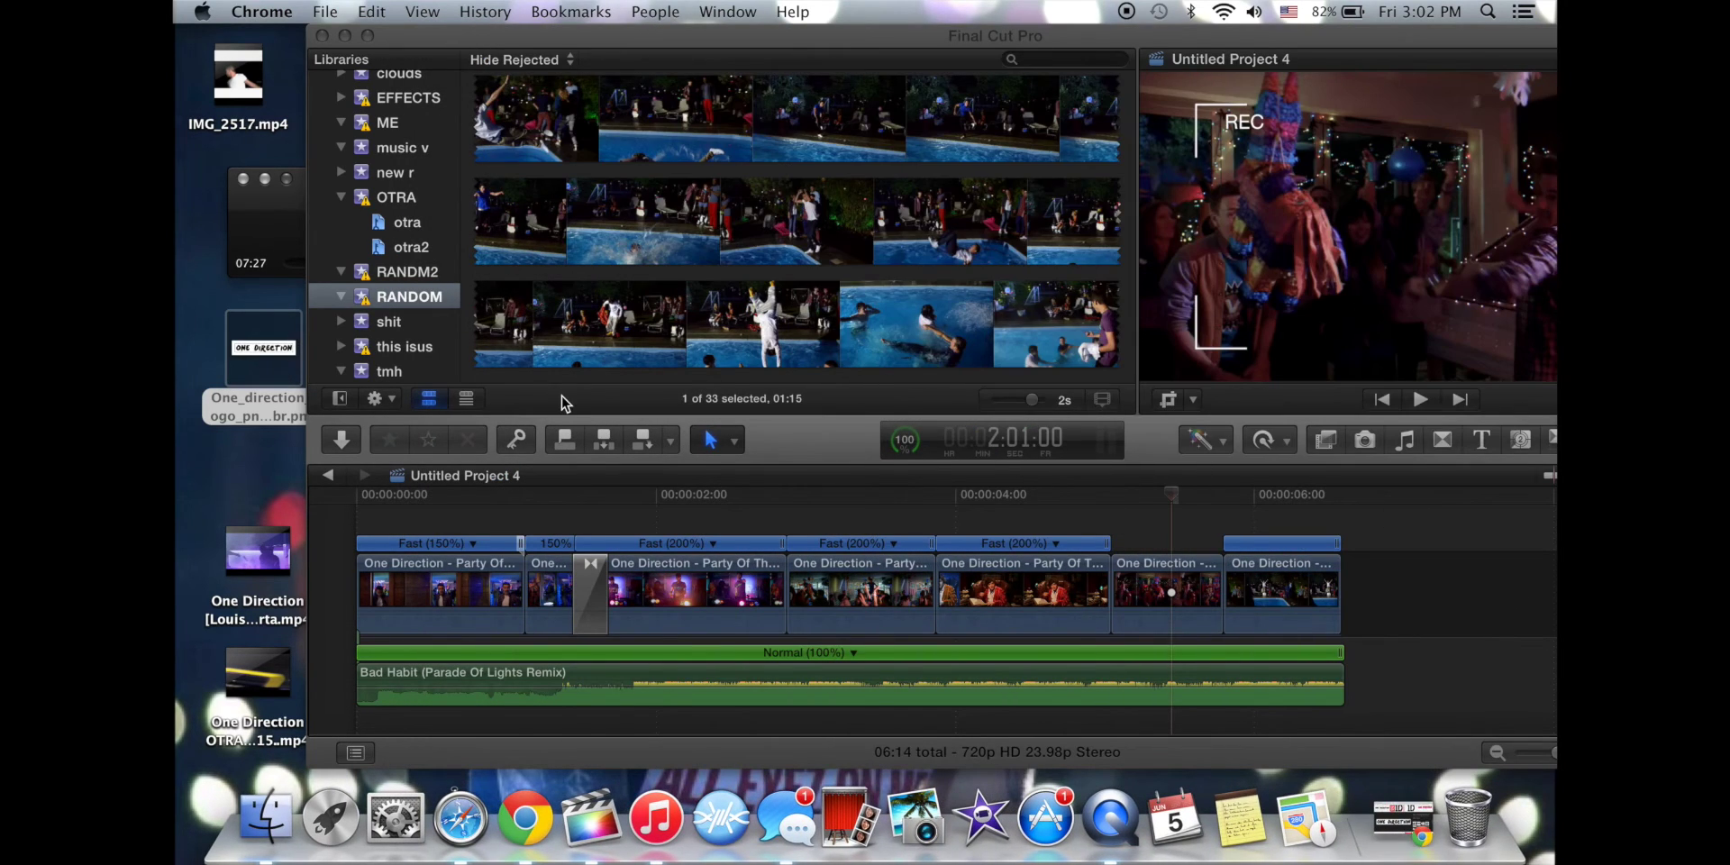
left_click_drag(248, 338, 387, 513)
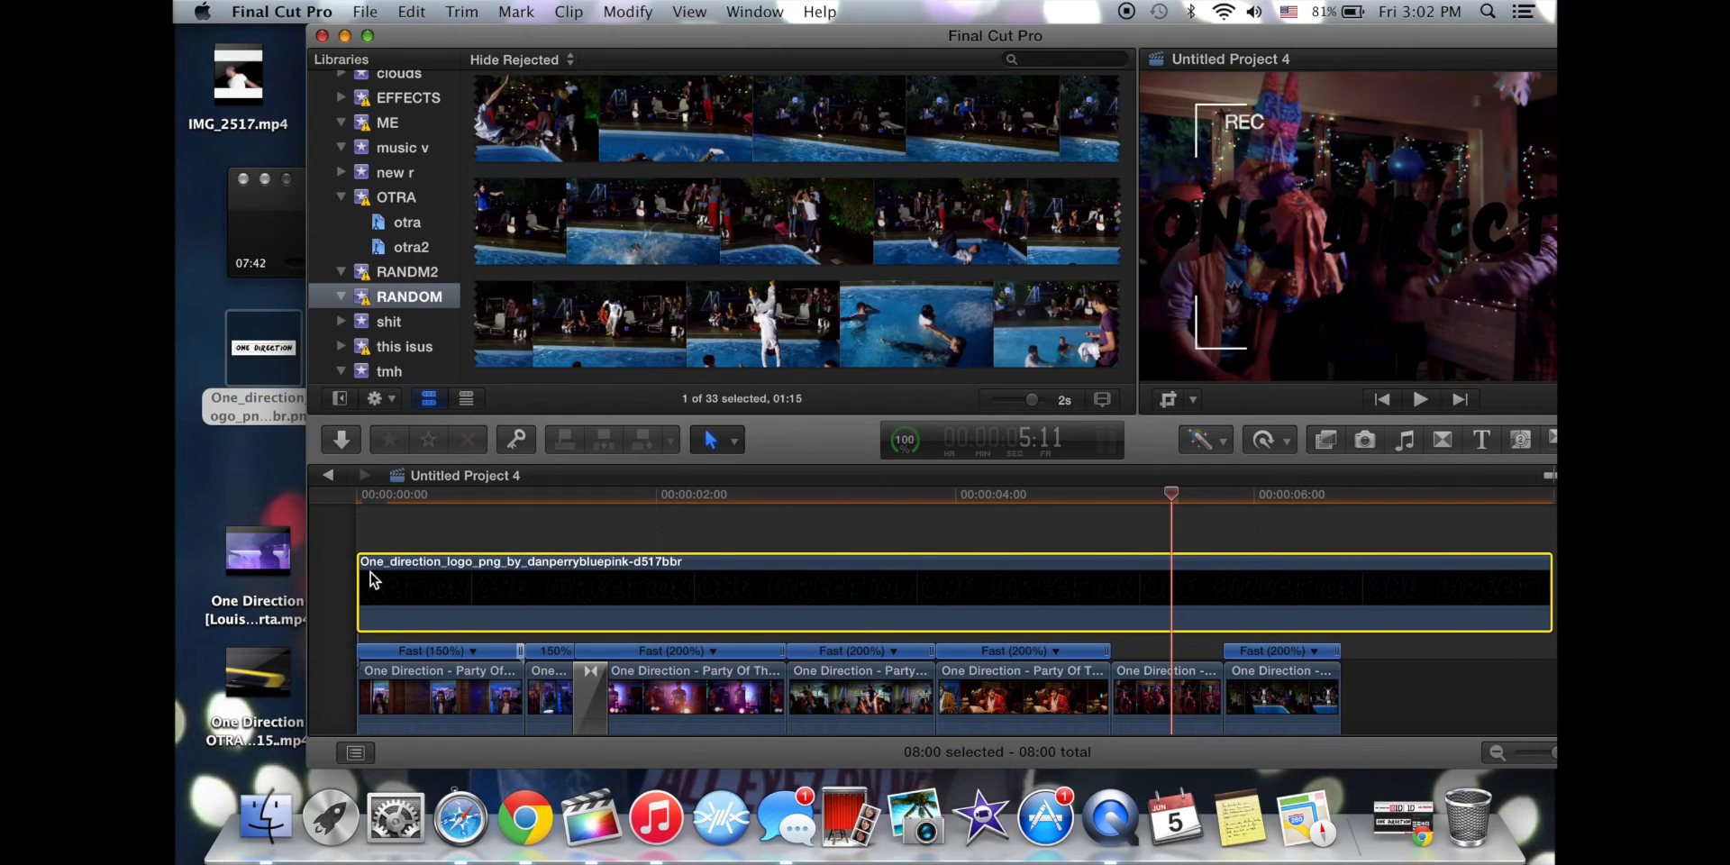
key("r")
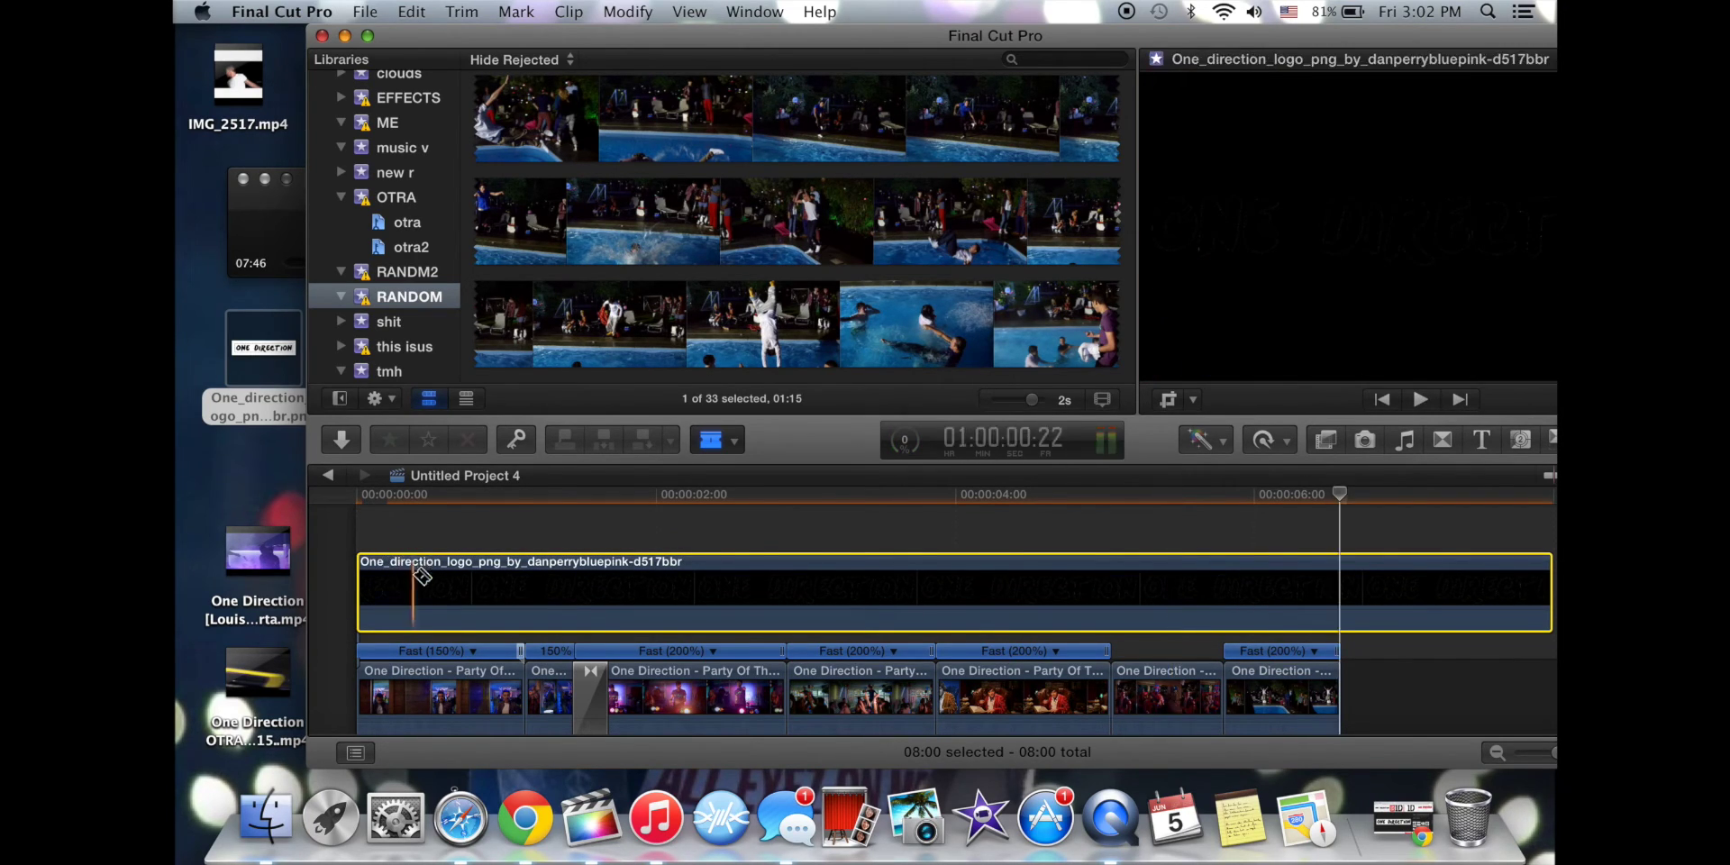
left_click(394, 581)
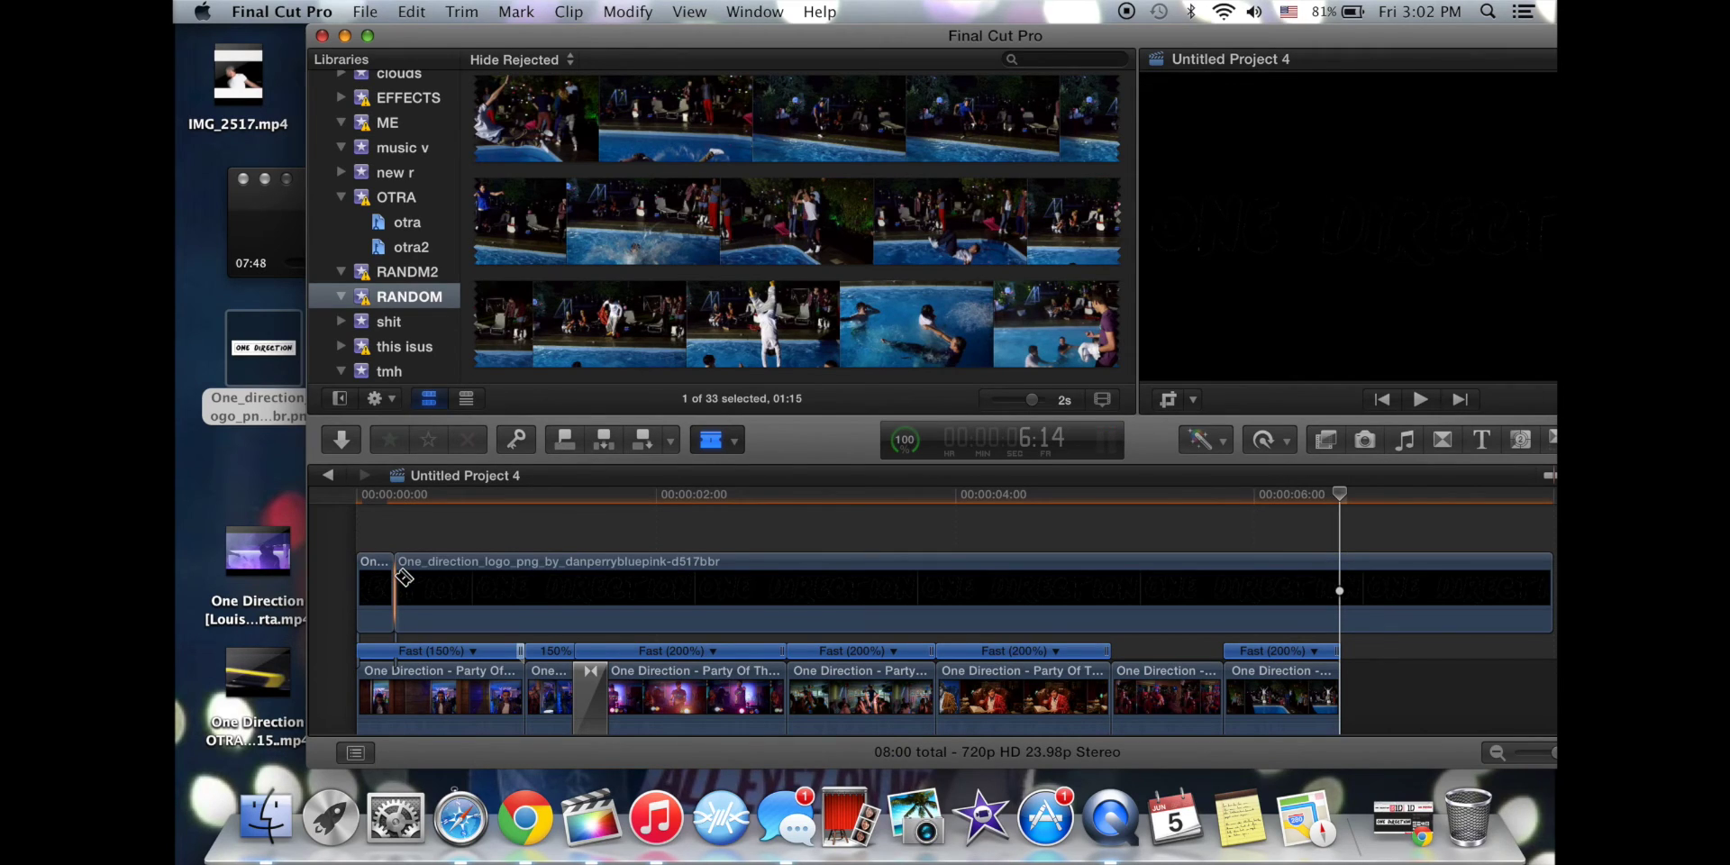
key("a")
left_click(435, 582)
key("Delete")
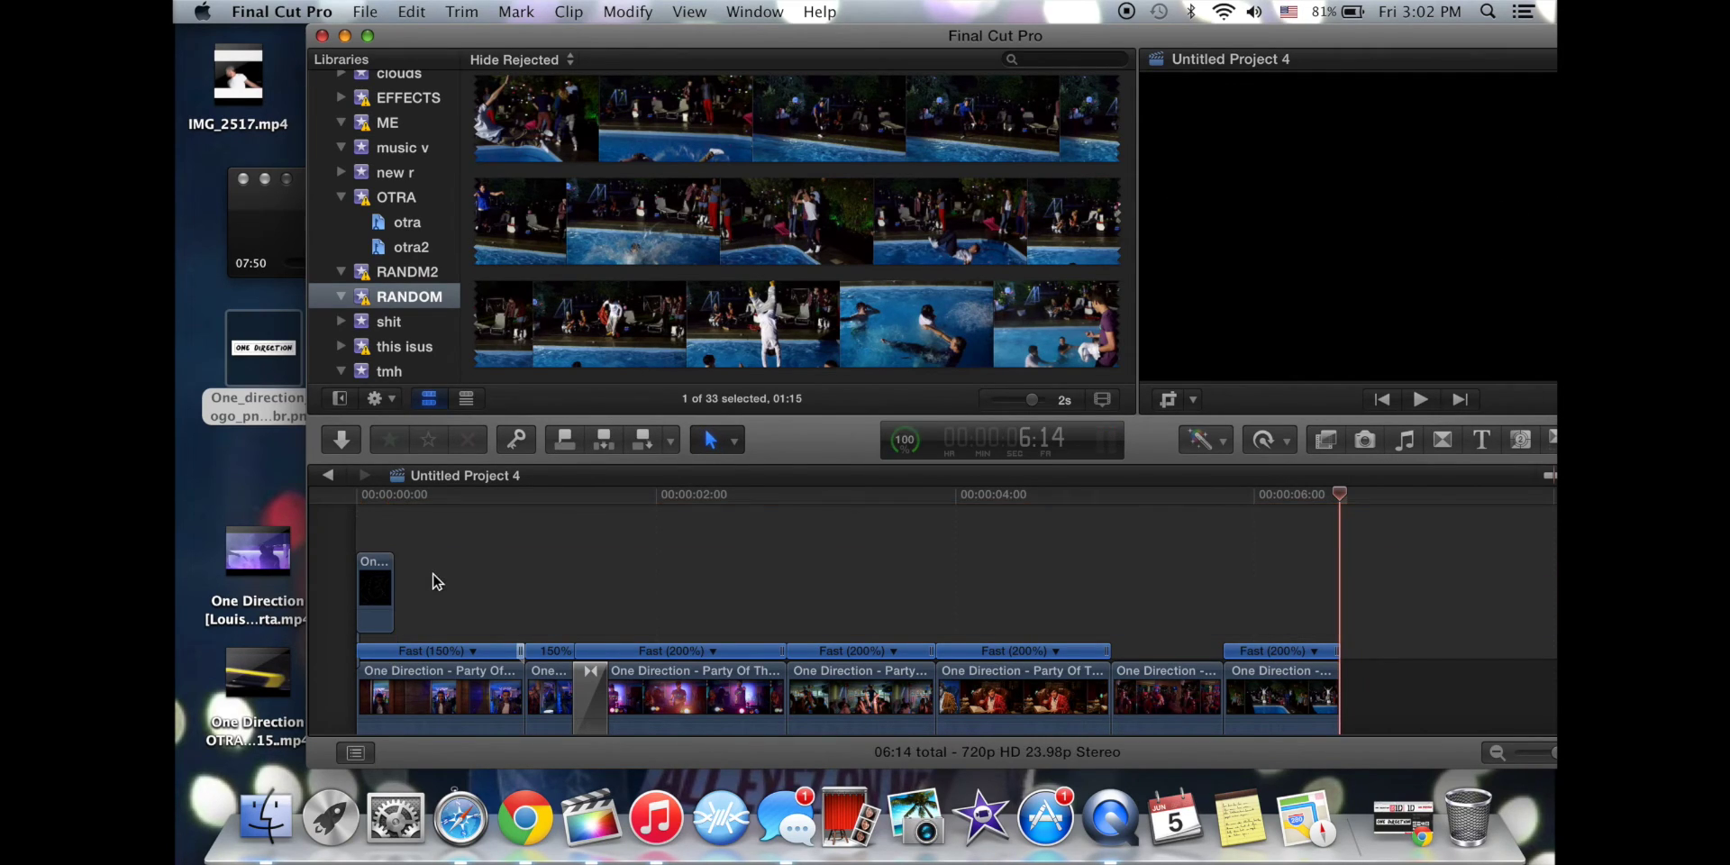
left_click_drag(393, 583, 417, 583)
Lengthen the logo clip slightly and replay the opening to check the title.
left_click(350, 571)
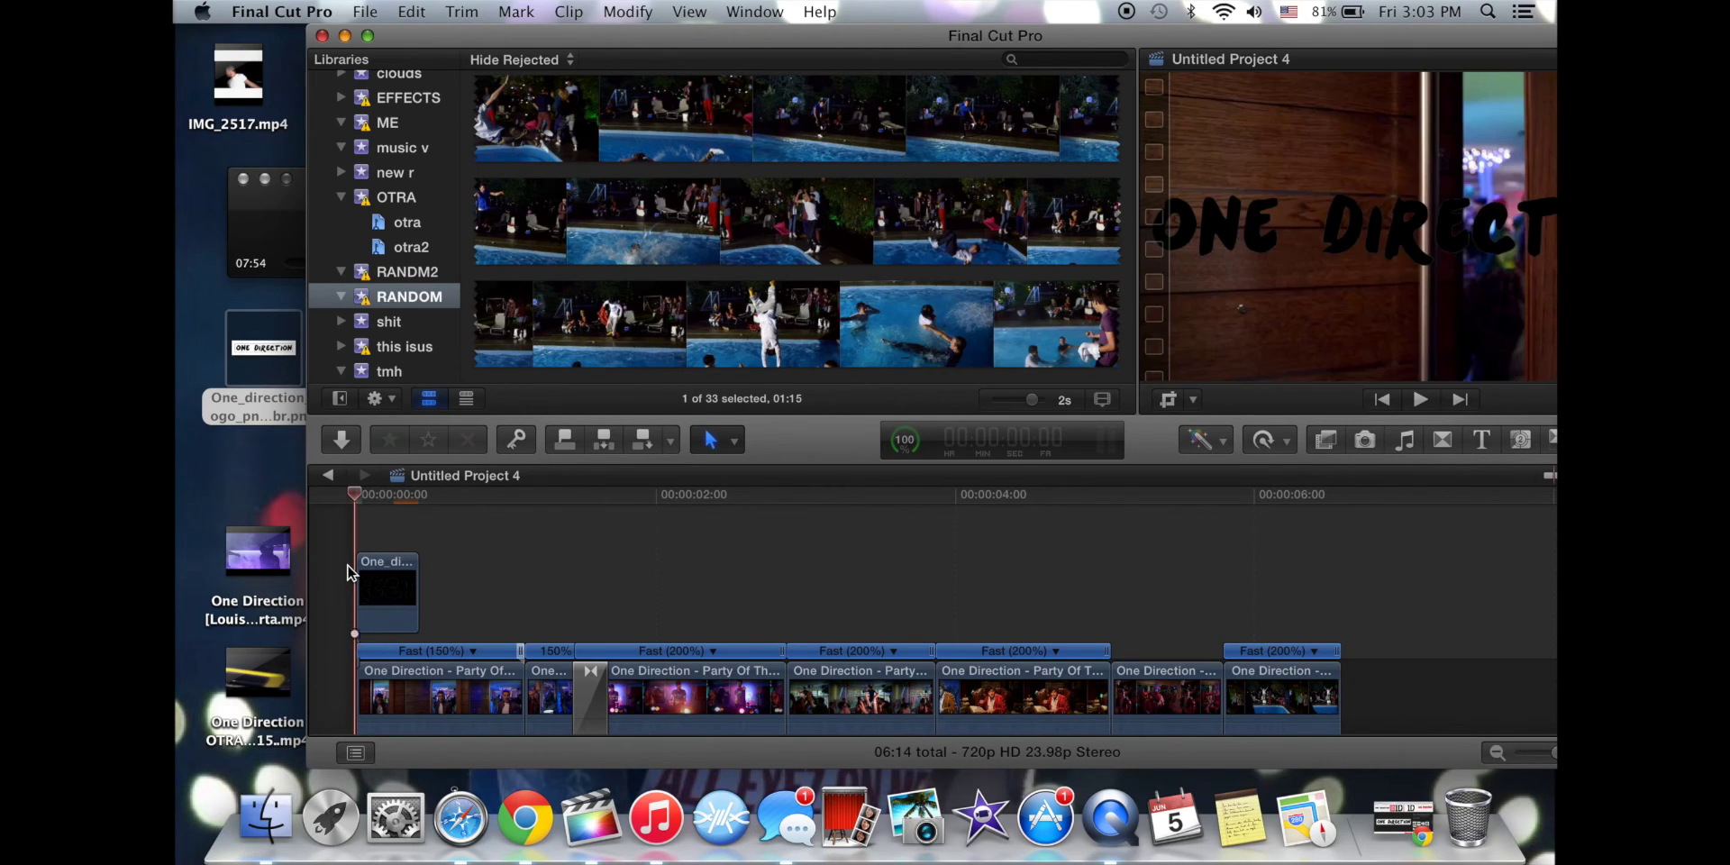
key("space")
key("space")
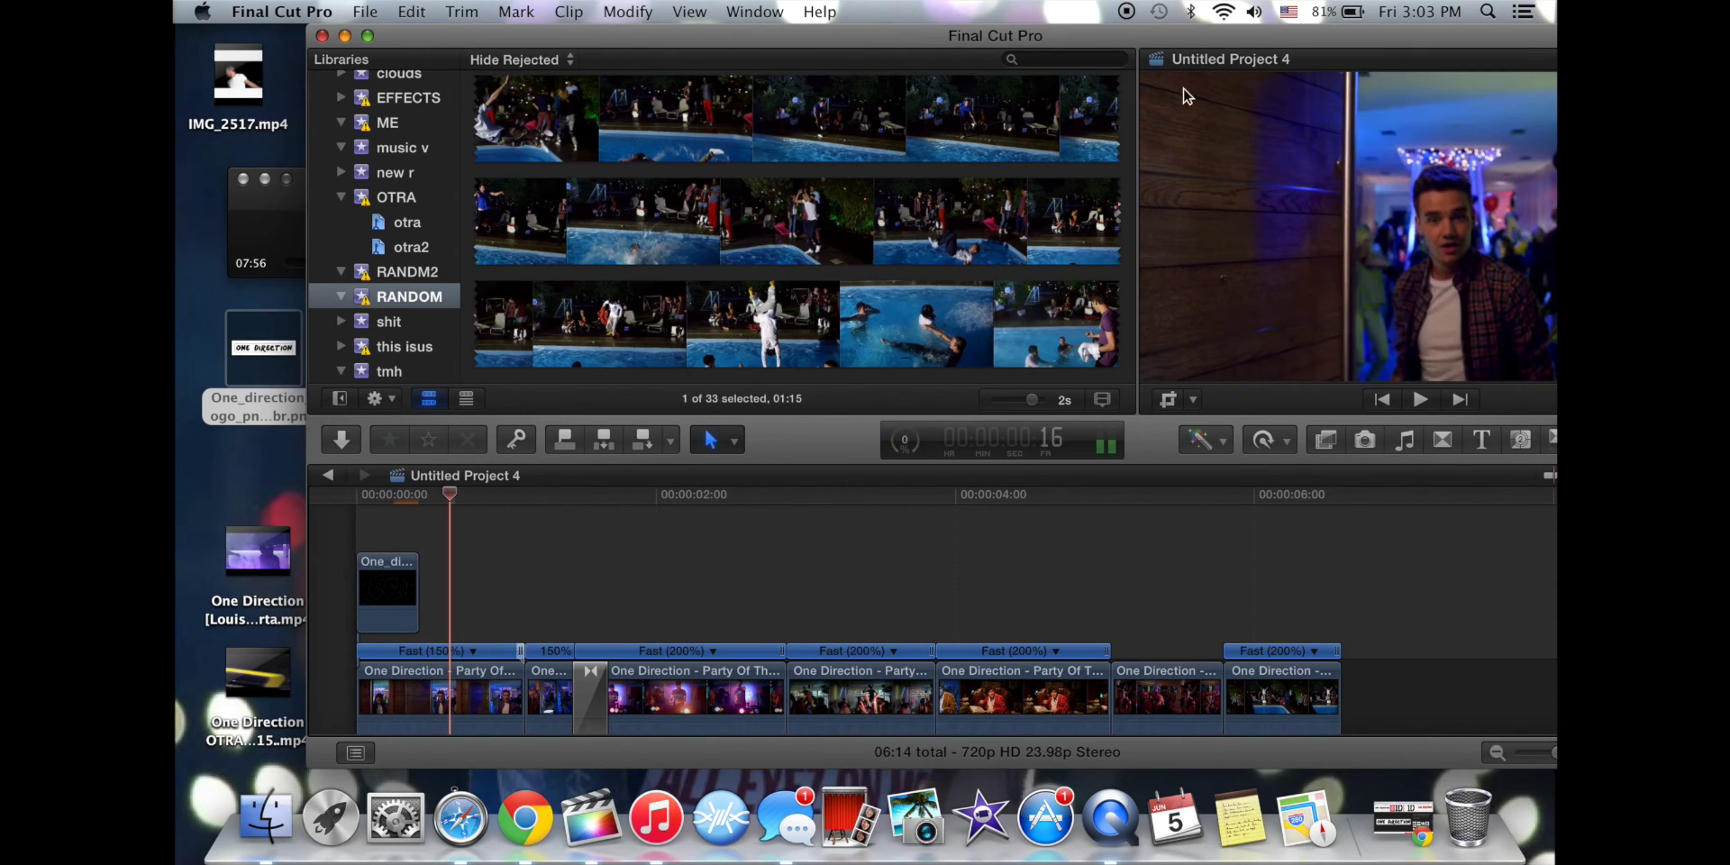
left_click_drag(1201, 36, 1072, 41)
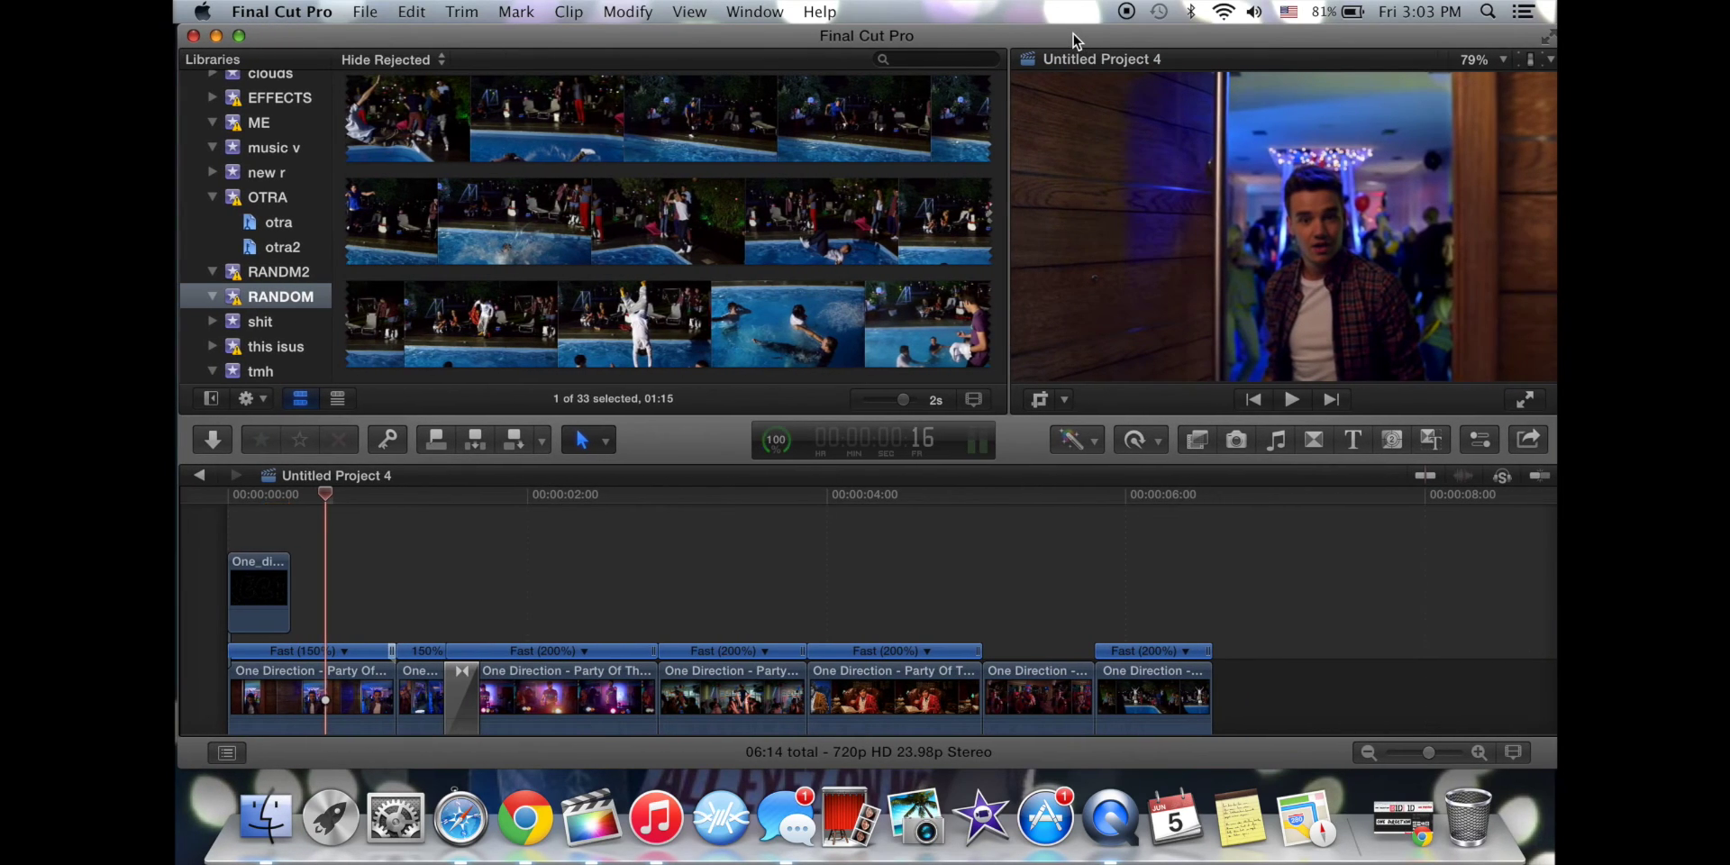
left_click(215, 539)
key("space")
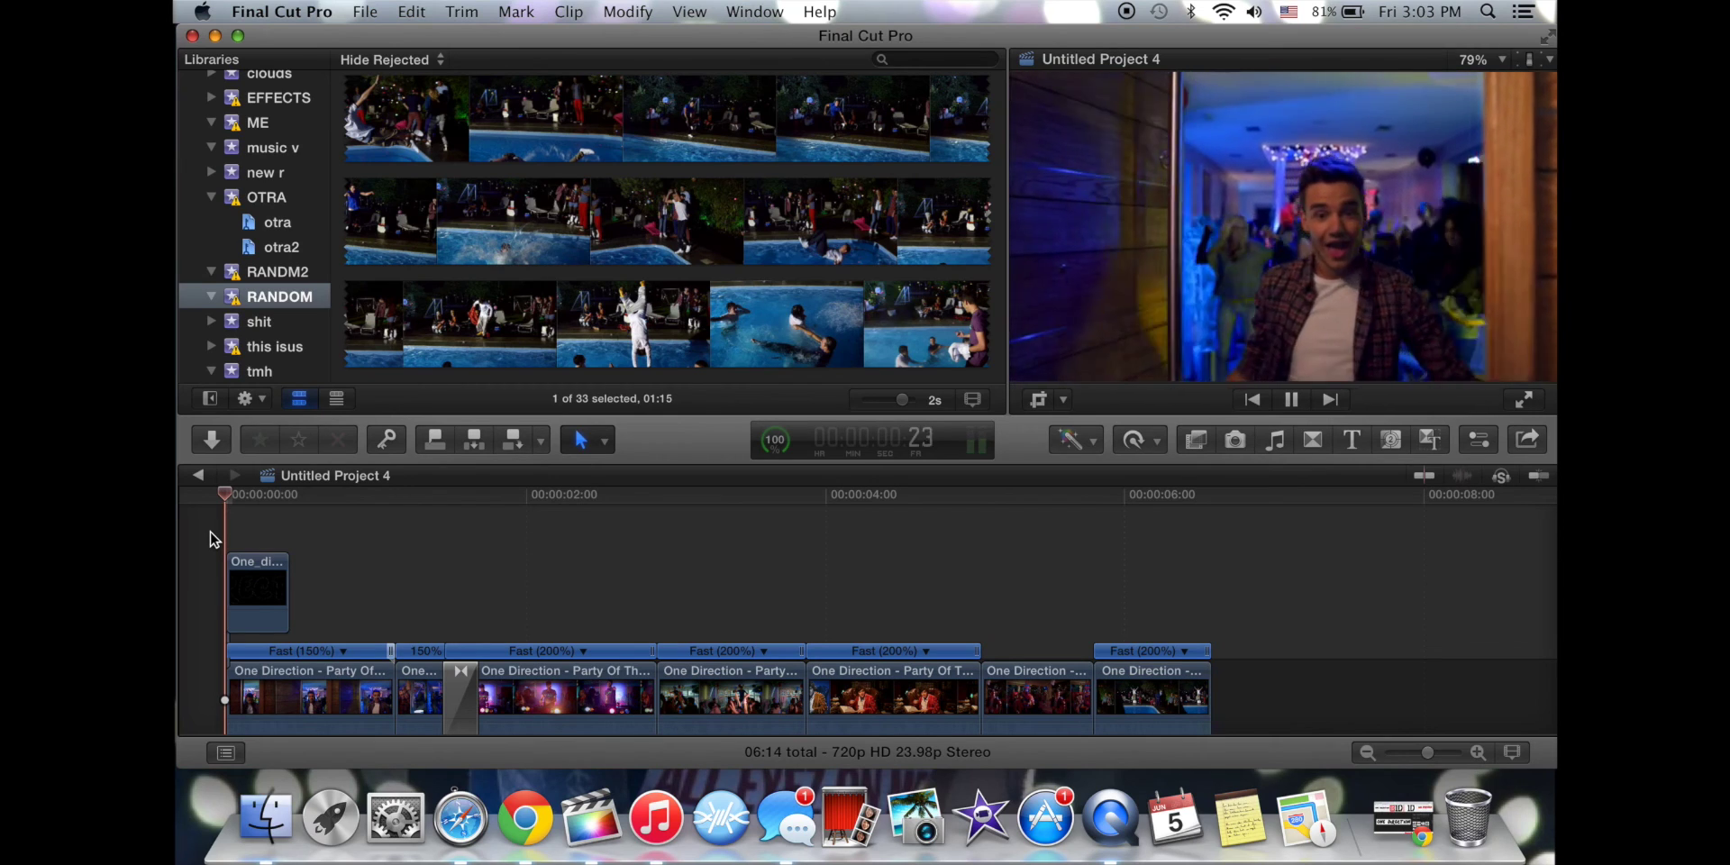
left_click_drag(289, 585, 319, 586)
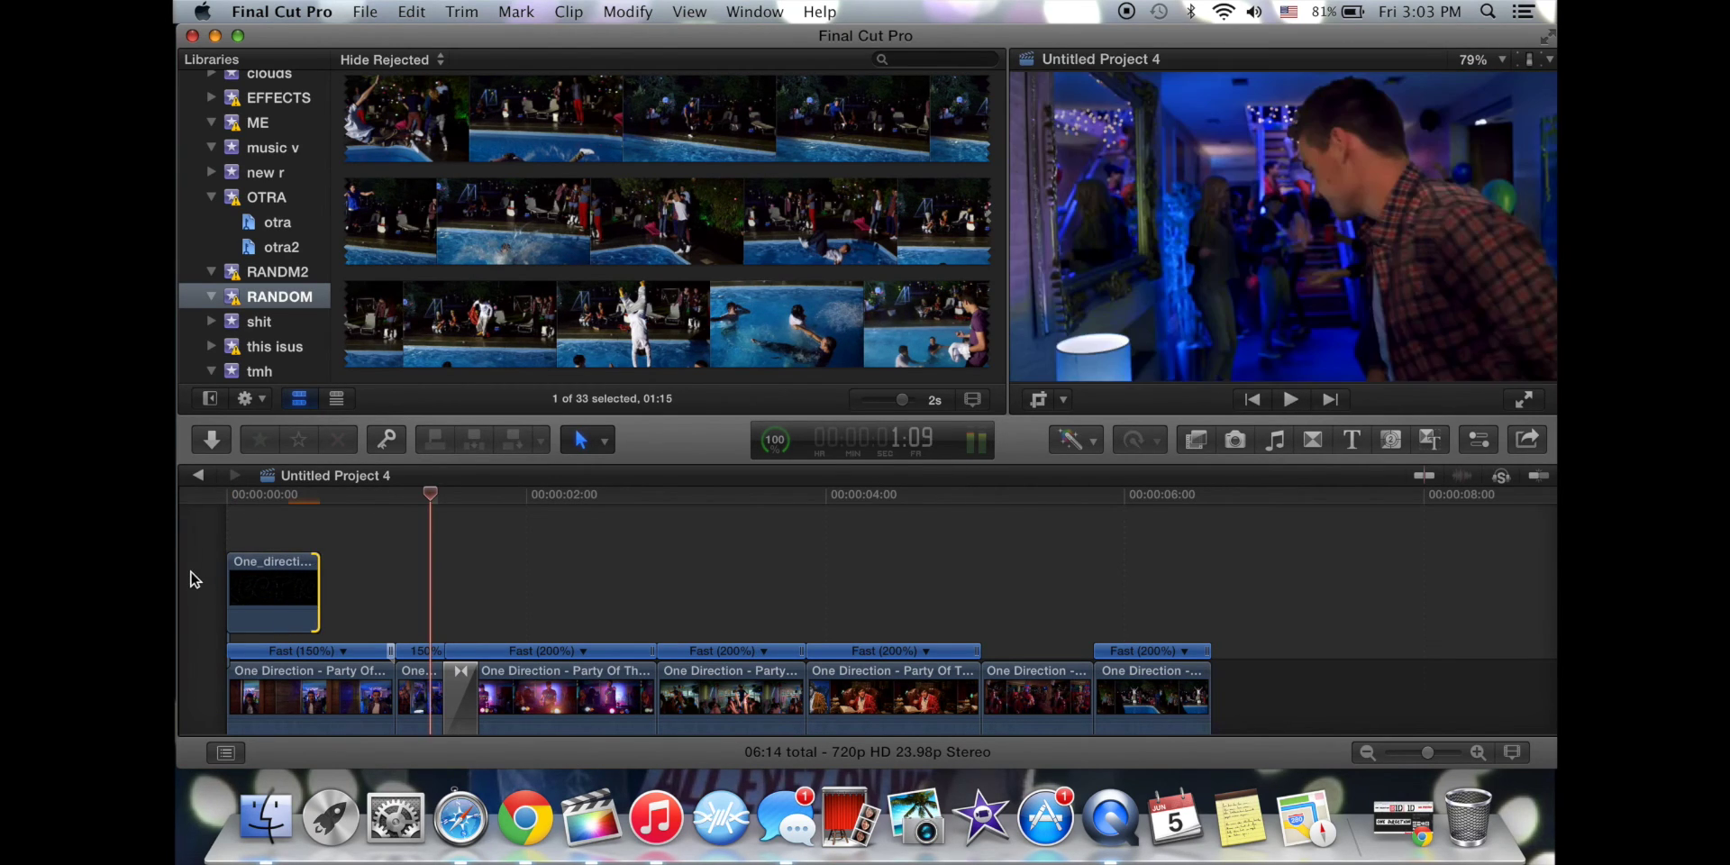
left_click(194, 579)
key("space")
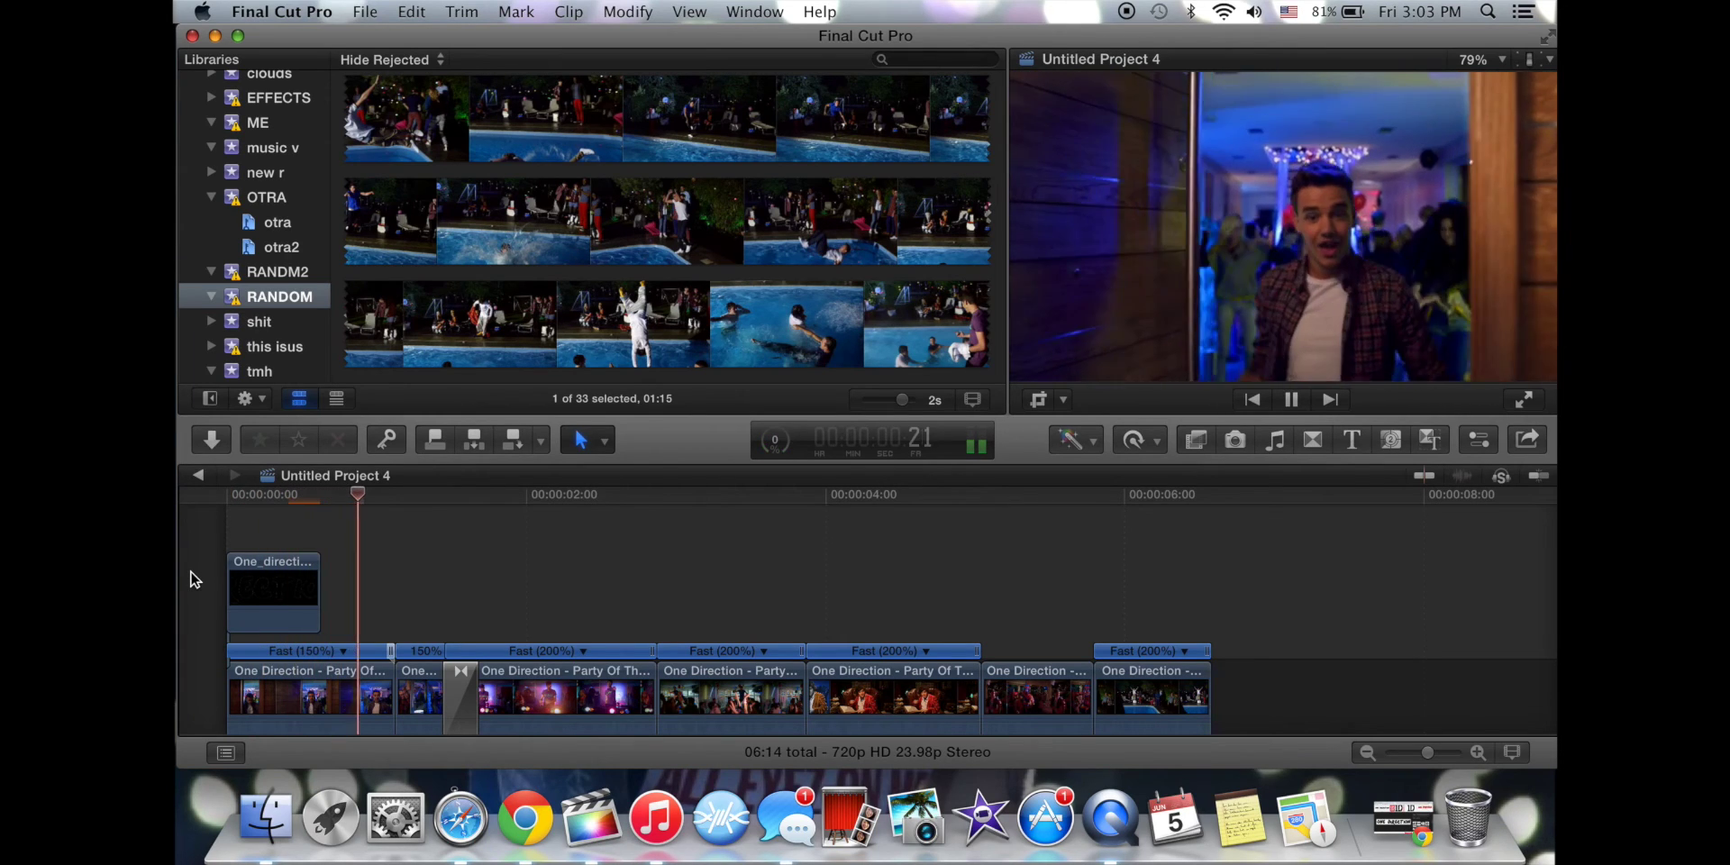
key("space")
left_click(255, 579)
Raise the logo clip's exposure in the Color Board so 'ONE DIRECTION' turns white.
left_click(288, 511)
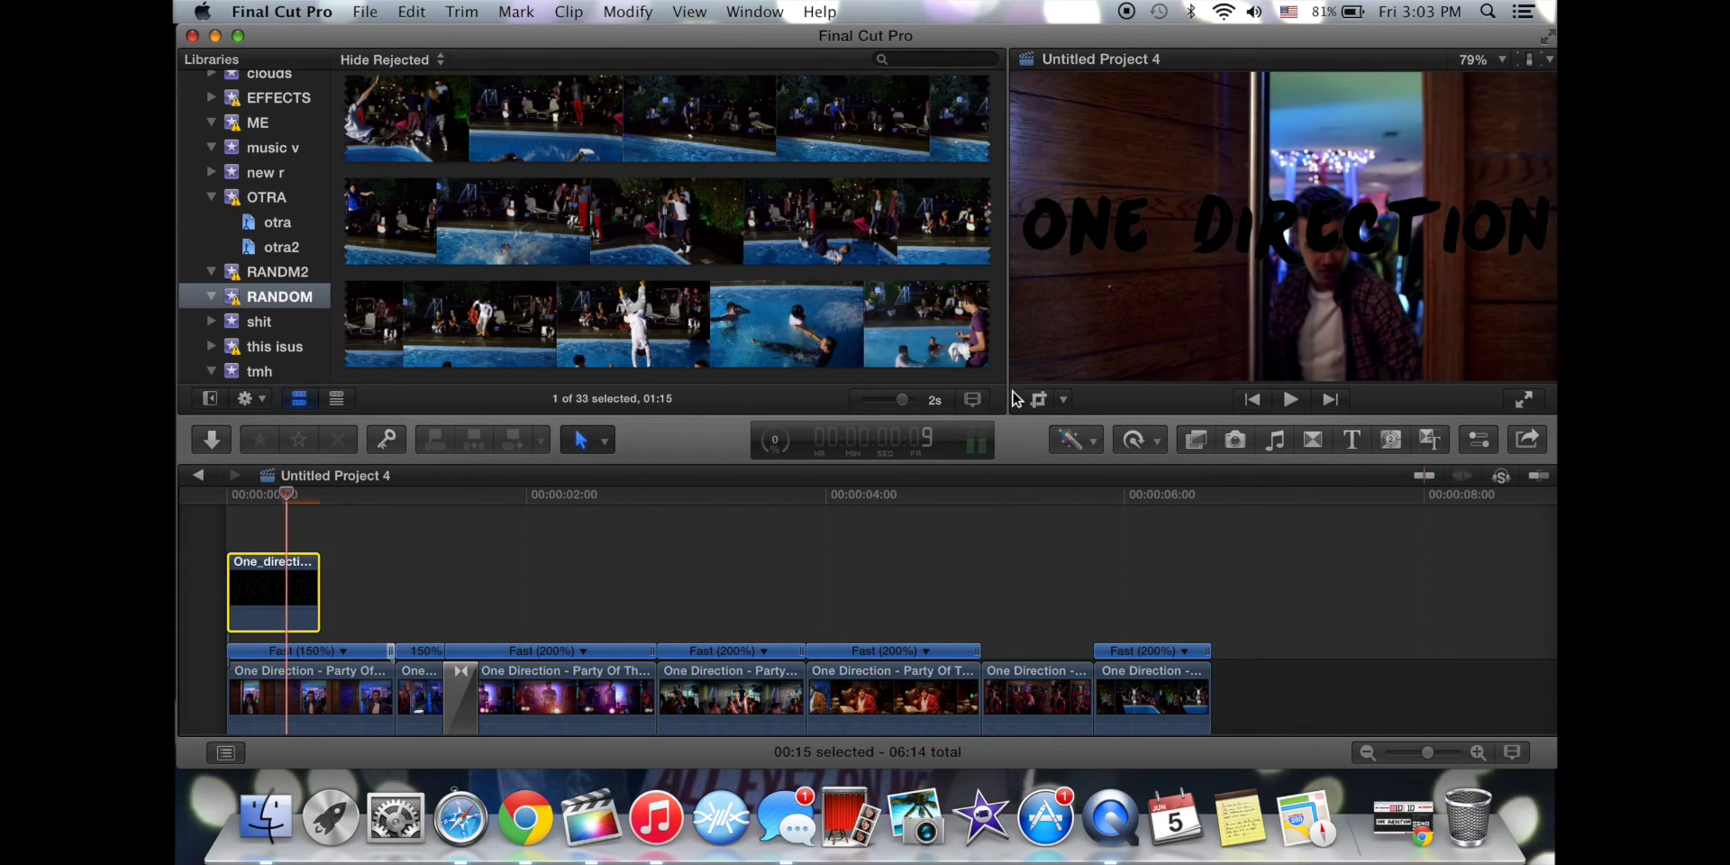
left_click(1480, 440)
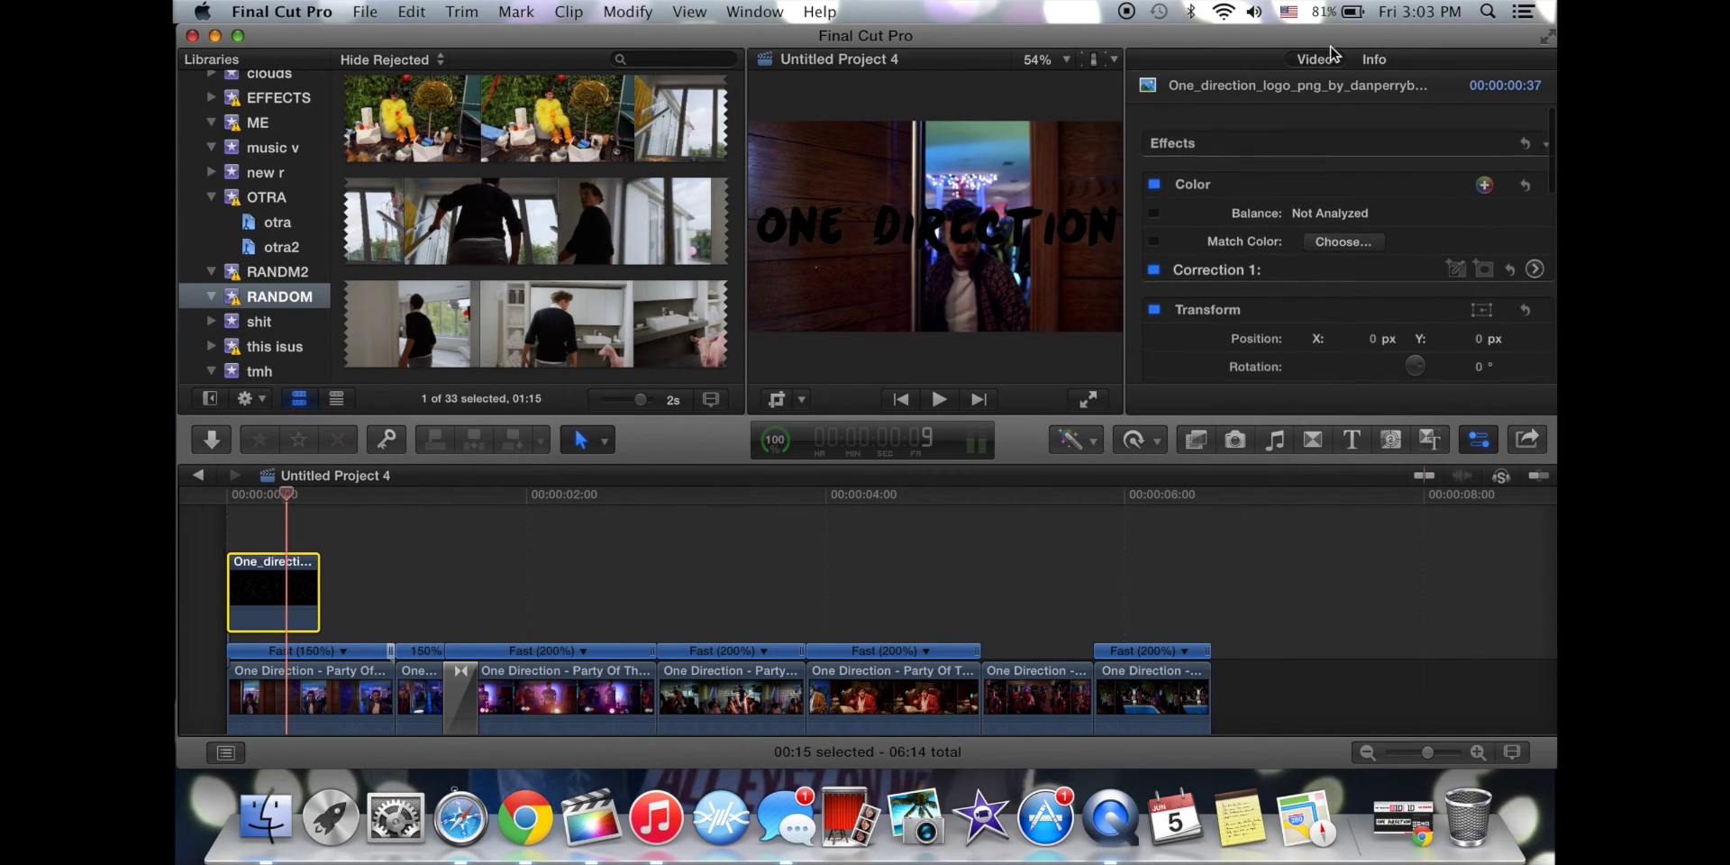
left_click(1375, 64)
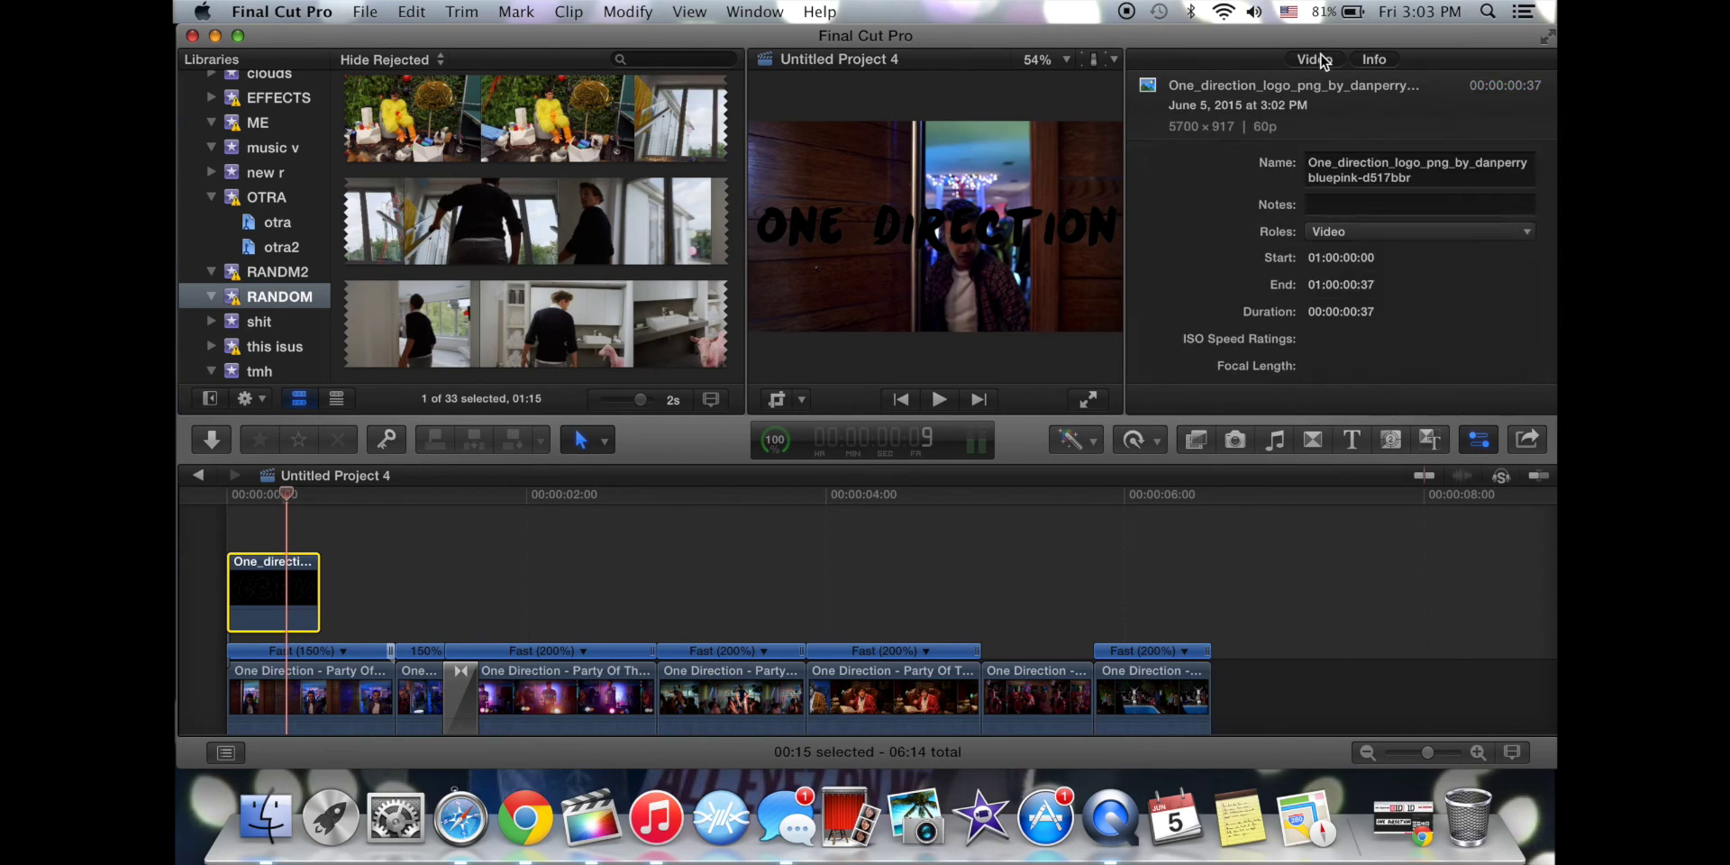
left_click(1317, 62)
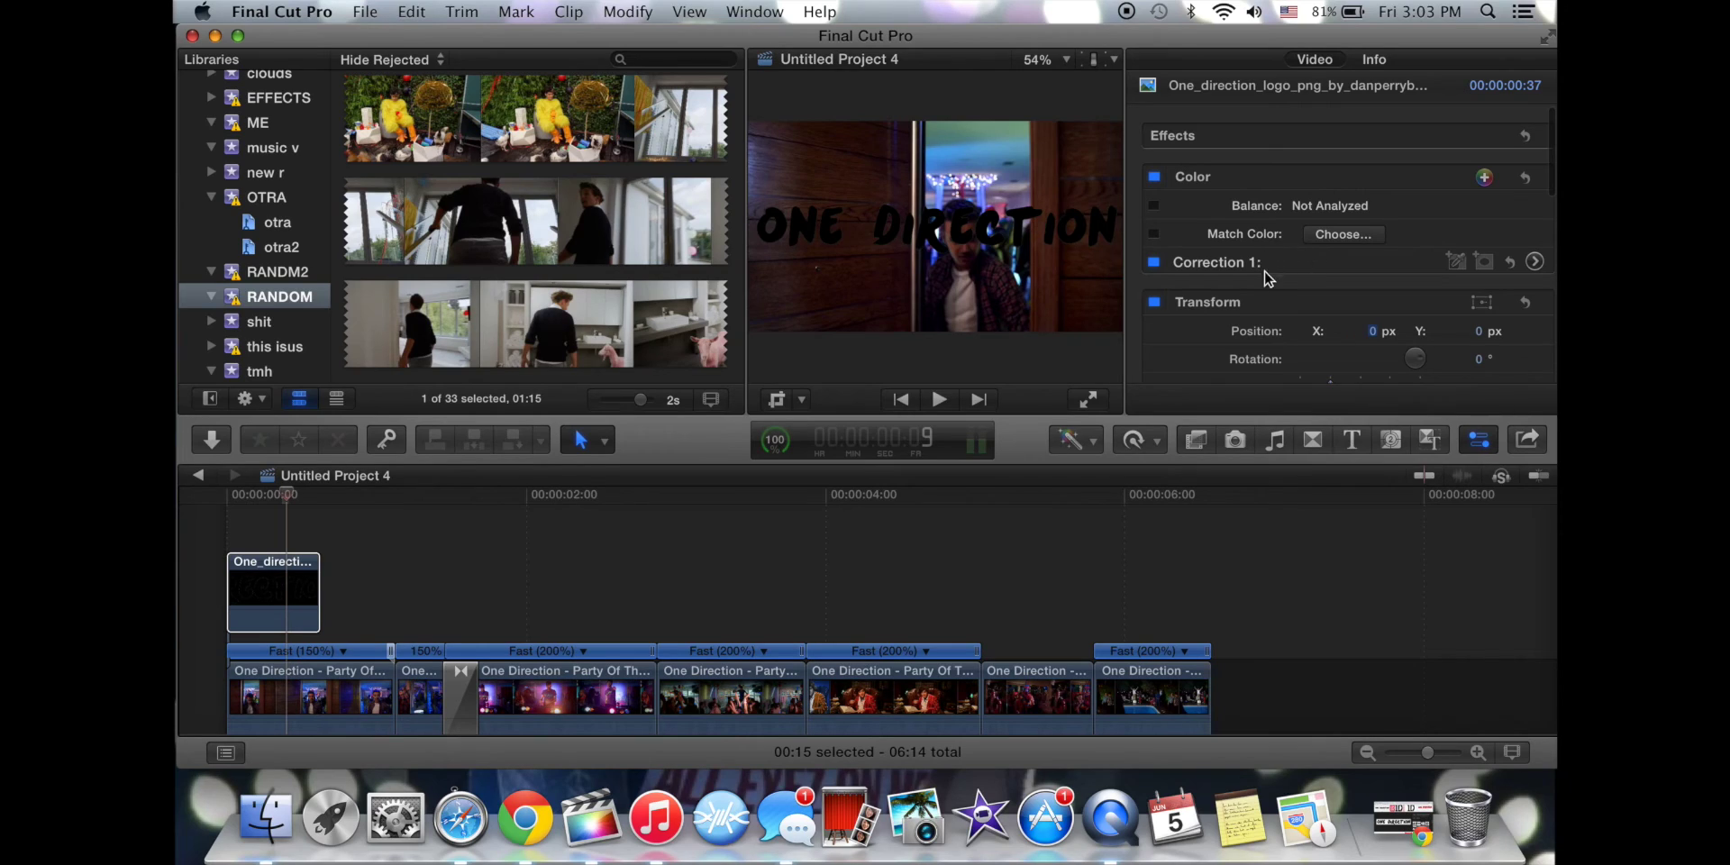
left_click(1096, 441)
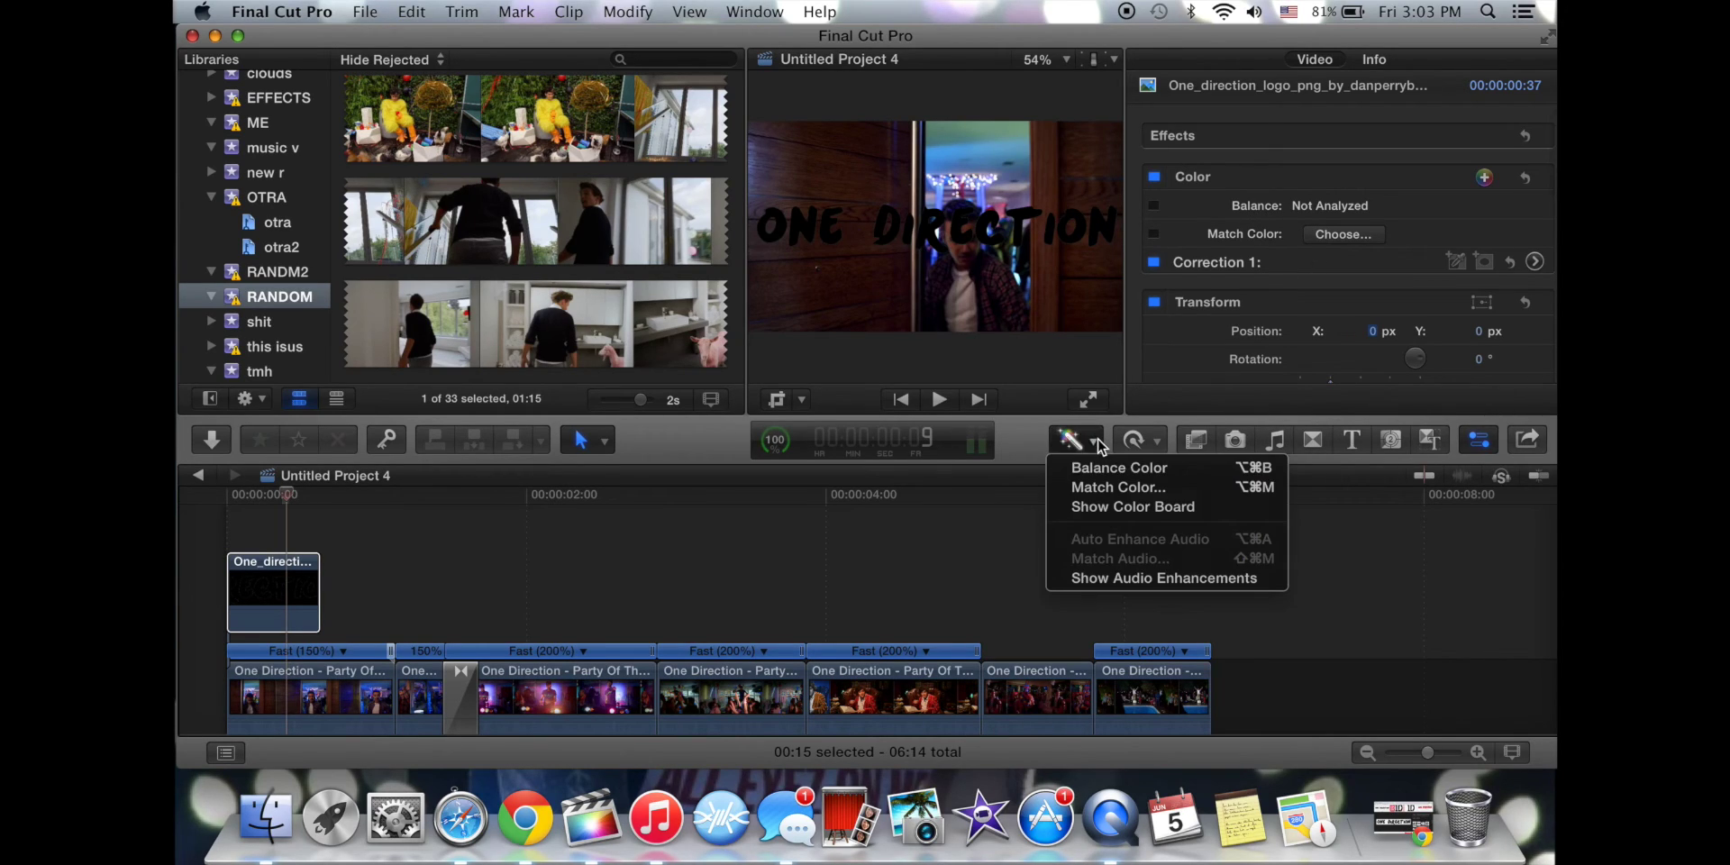
left_click(1105, 507)
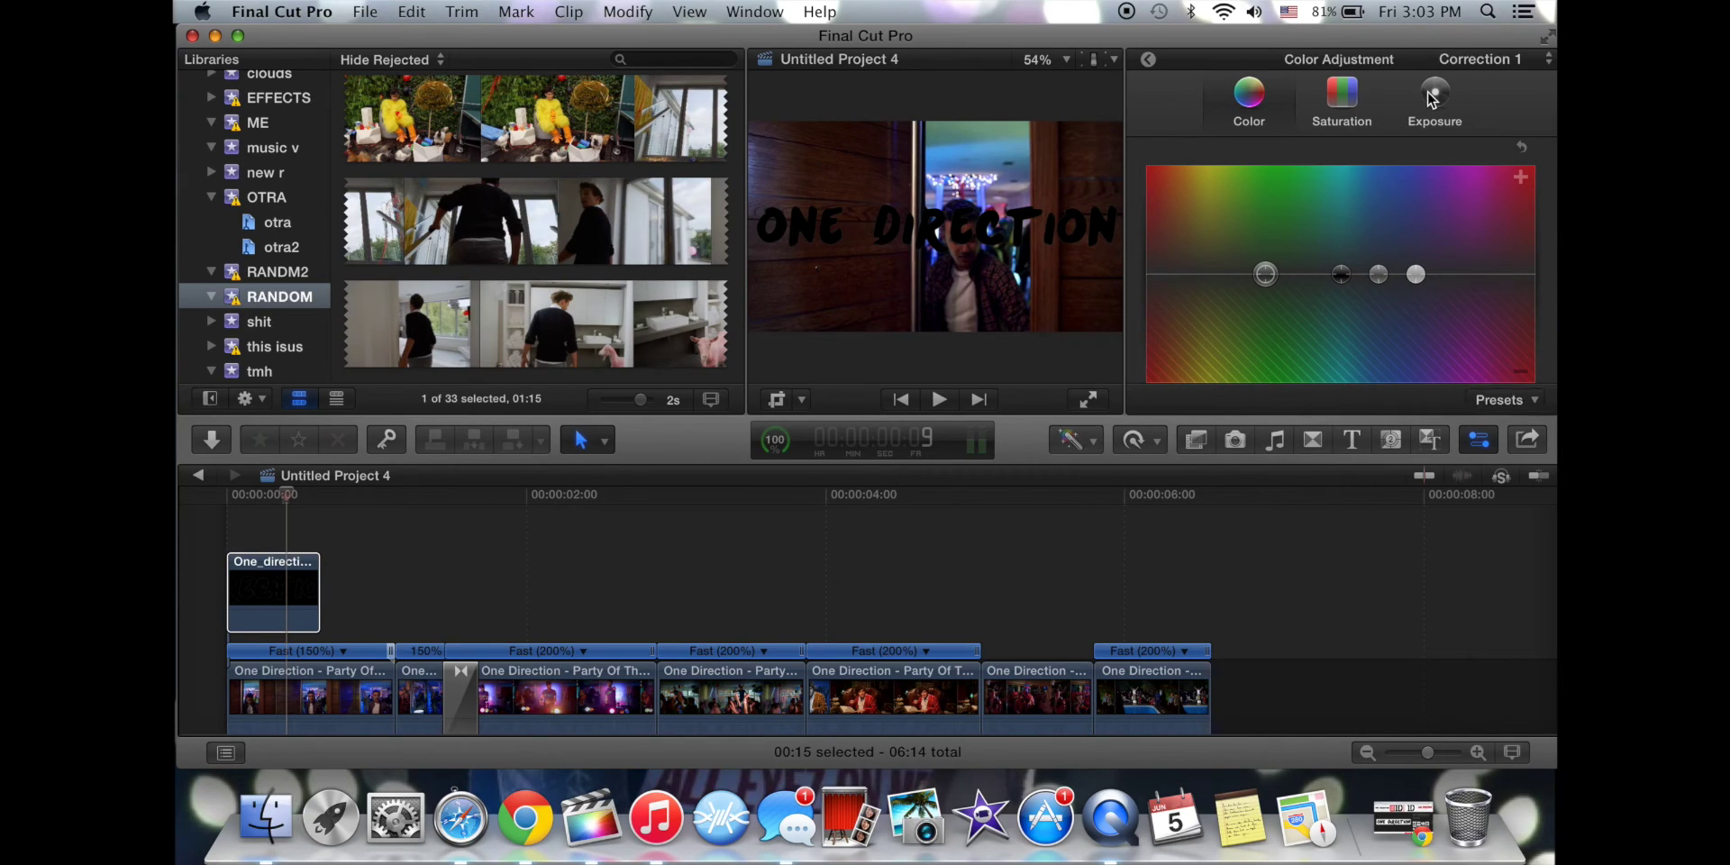
left_click(1434, 95)
left_click_drag(1162, 275, 1164, 158)
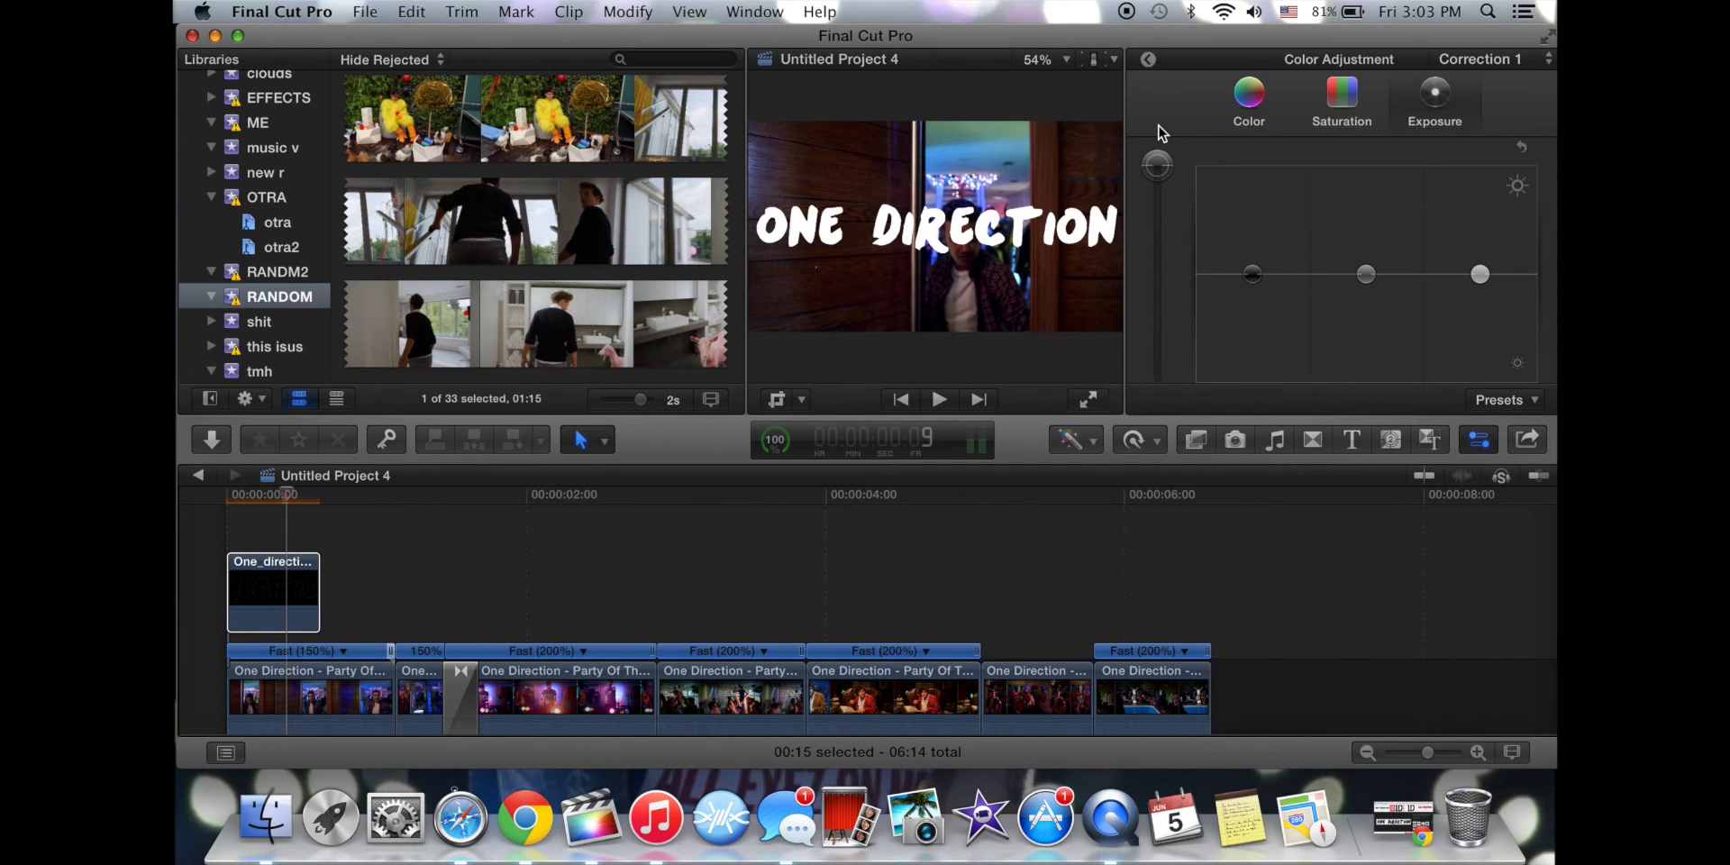
left_click(1146, 61)
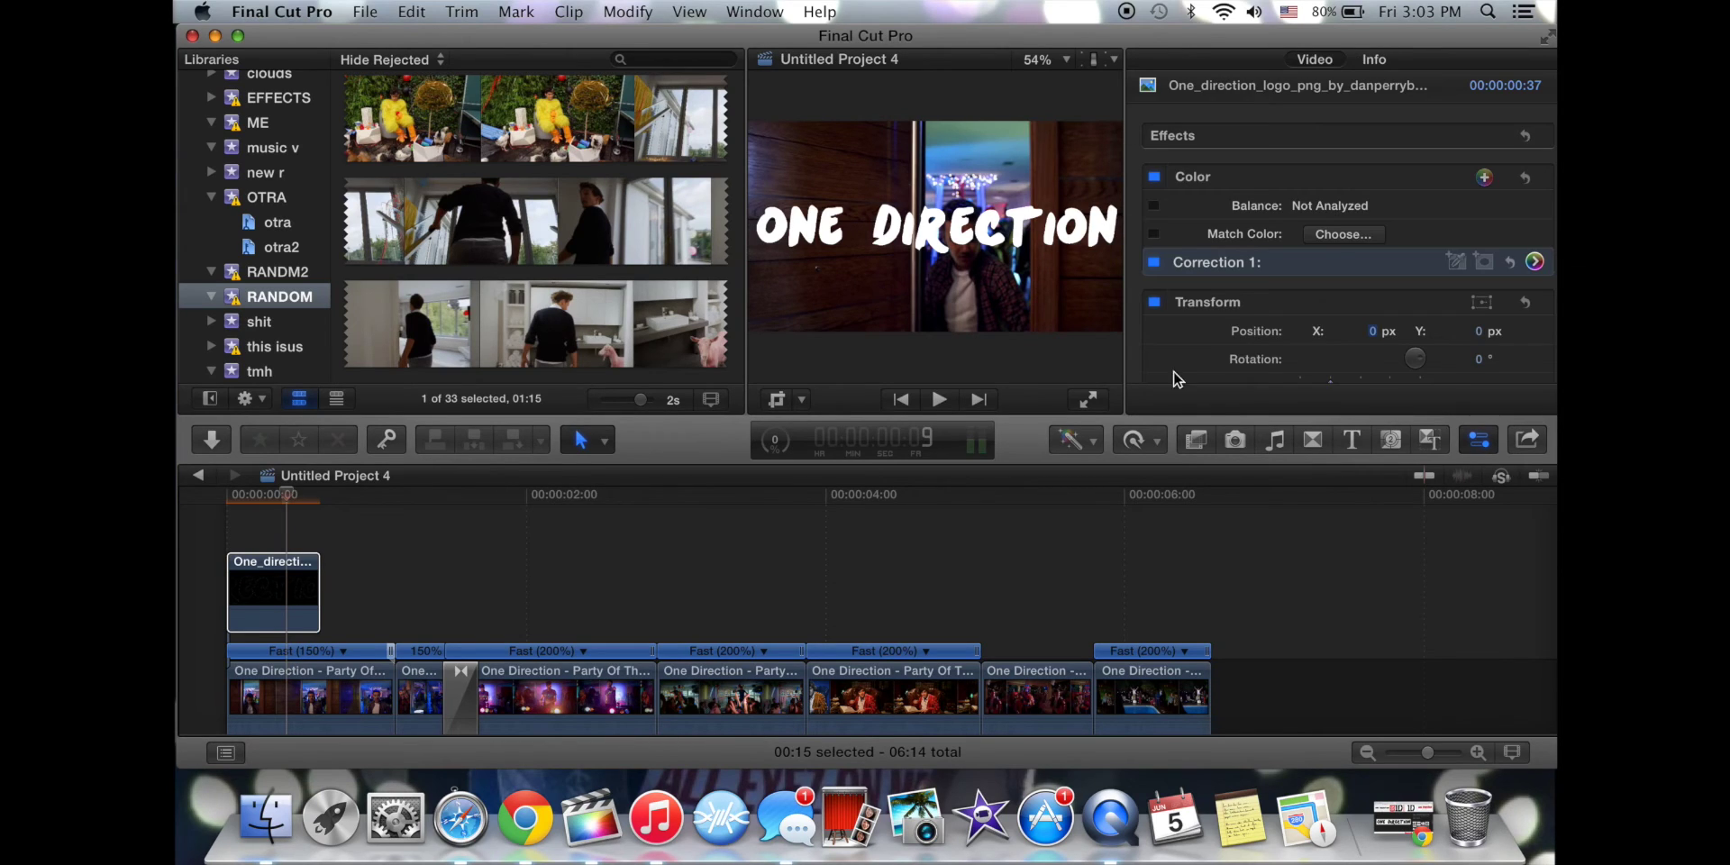
Hide the clip settings and play the project from 0:00 to preview the clips, title and Bad Habit music.
left_click(1479, 440)
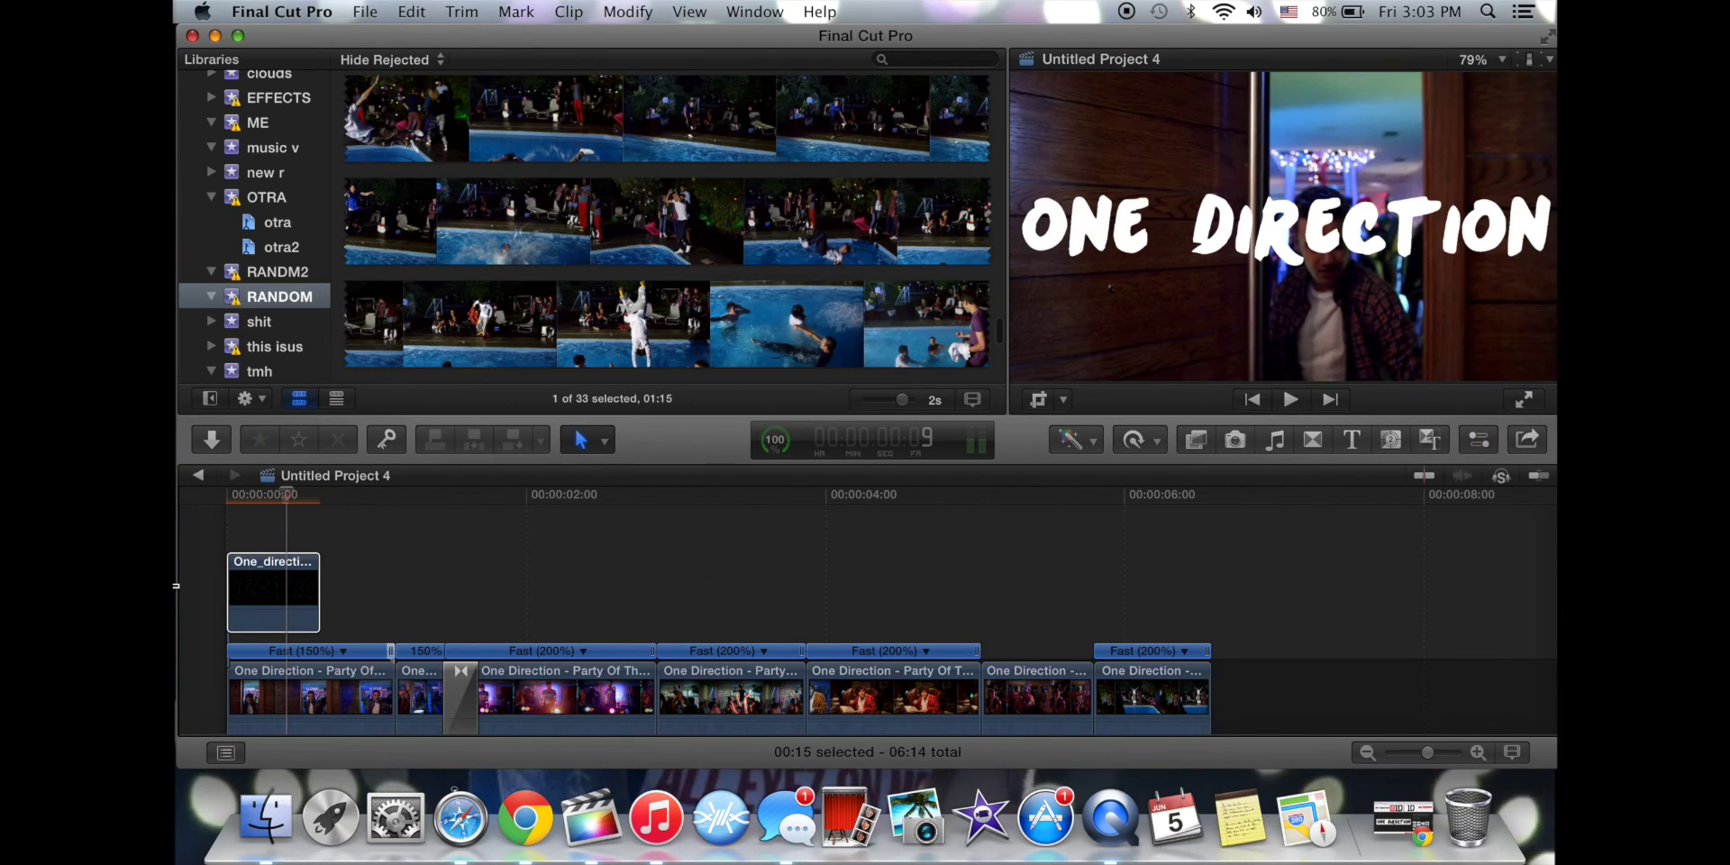
left_click(217, 606)
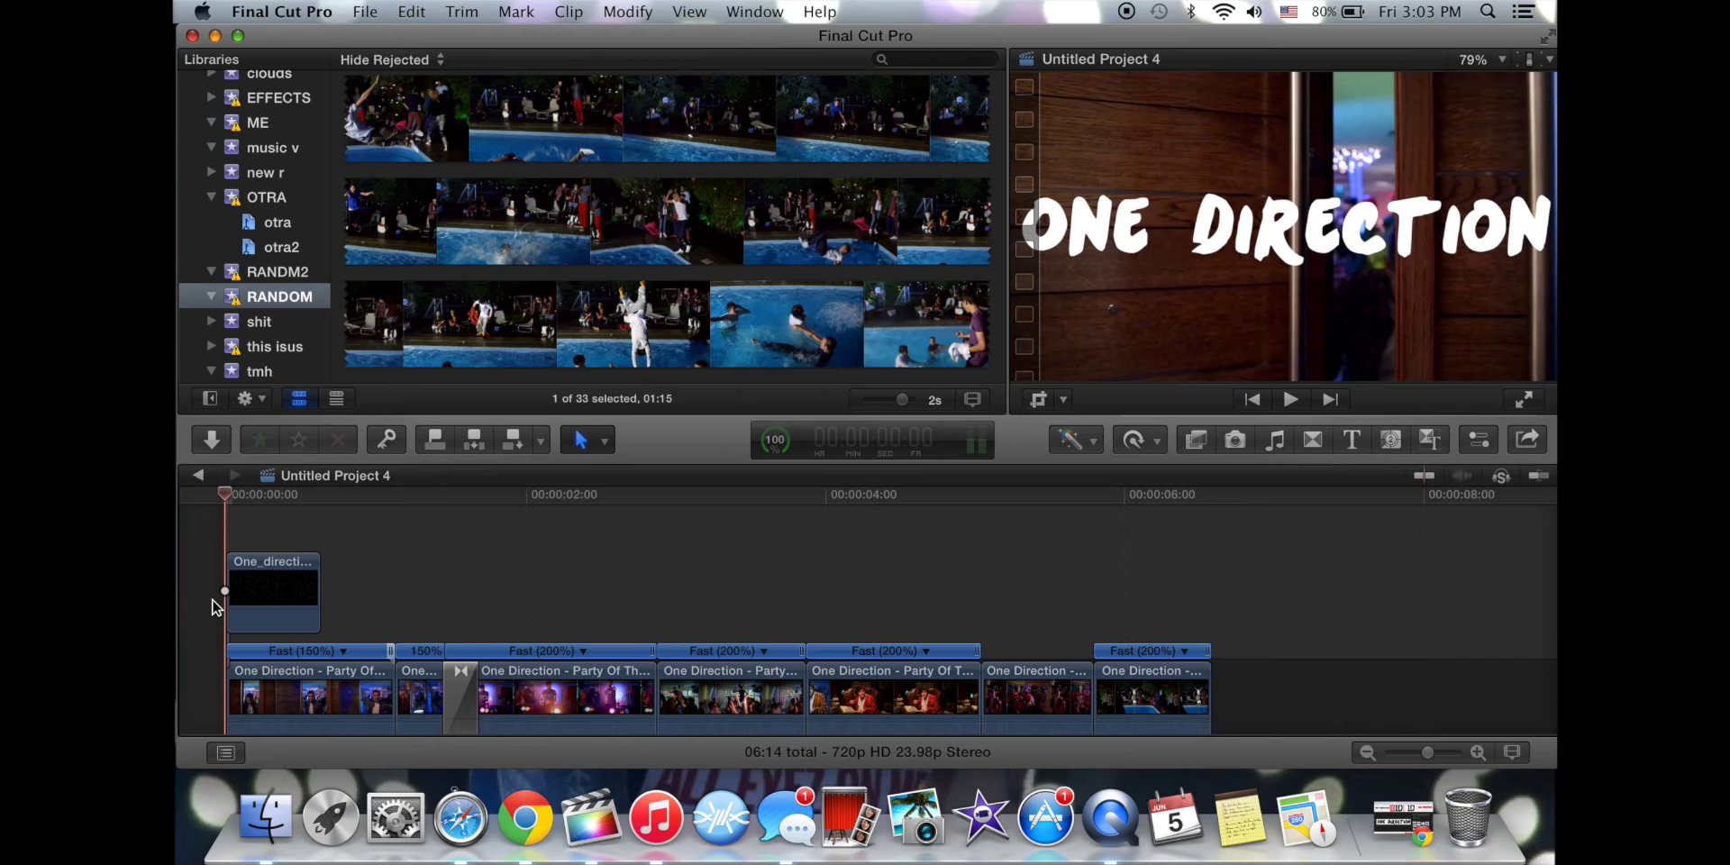
key("space")
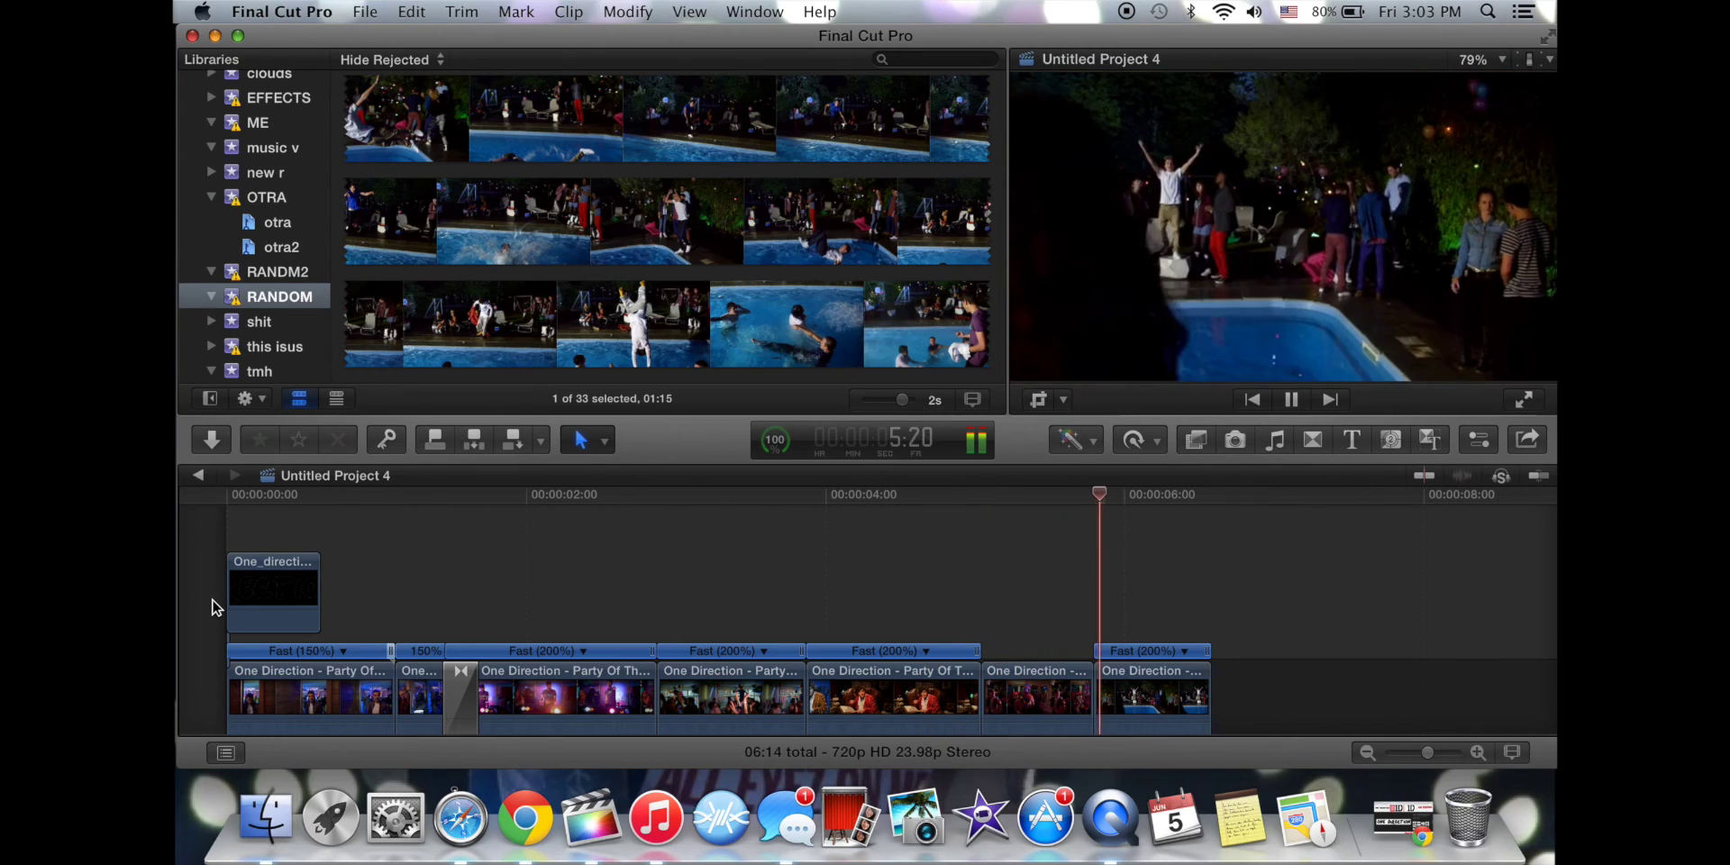
key("space")
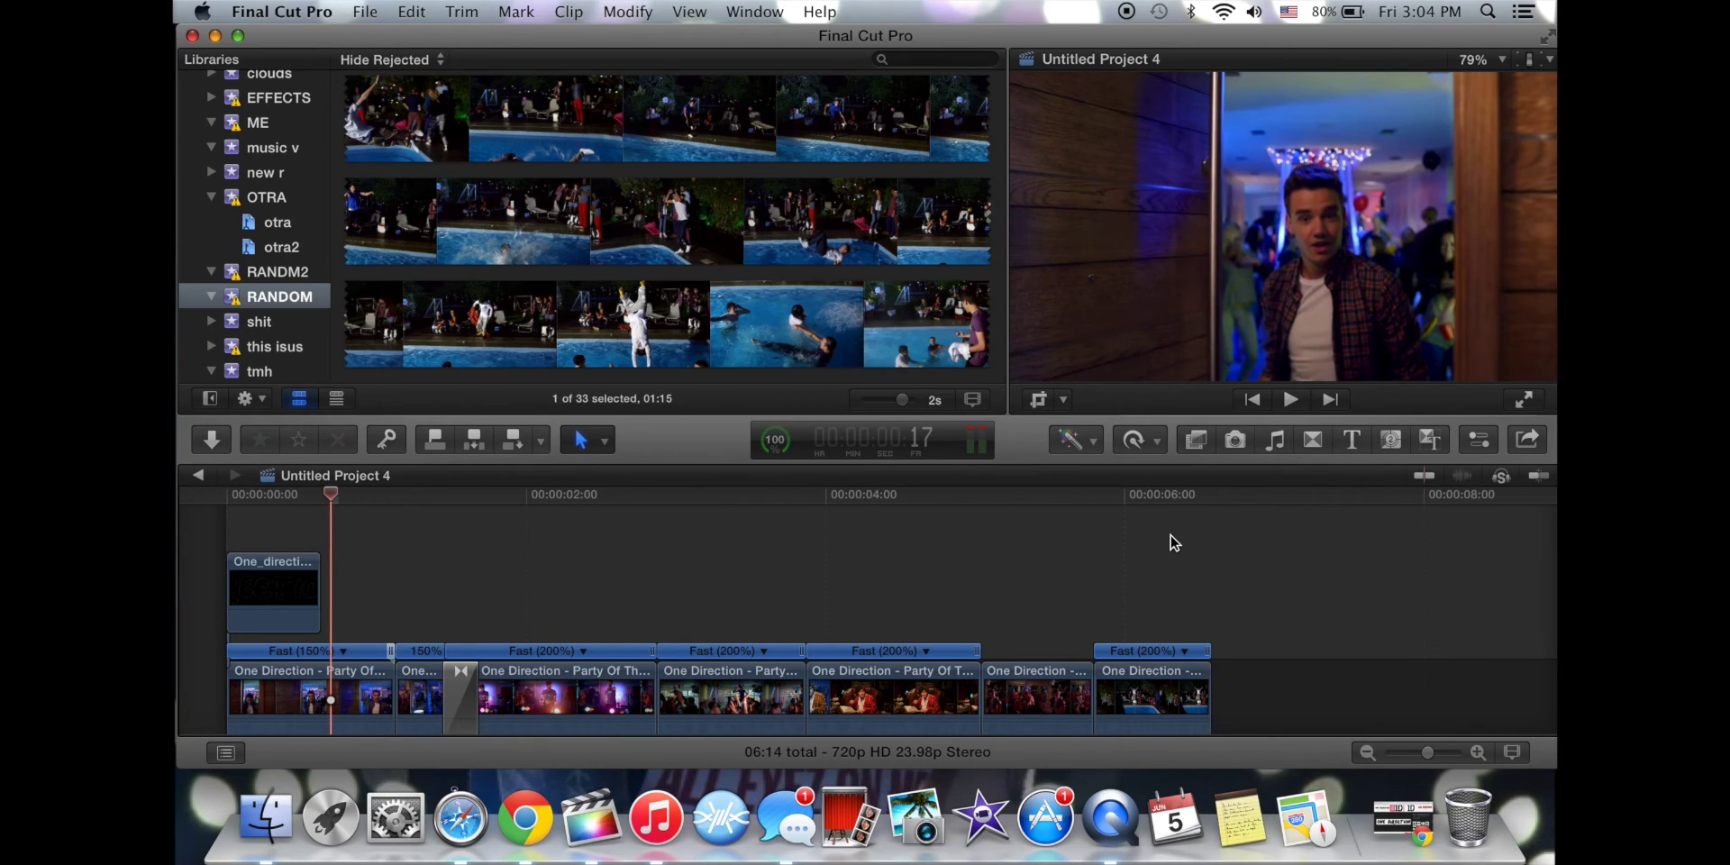
scroll(1163, 644, "down", 2)
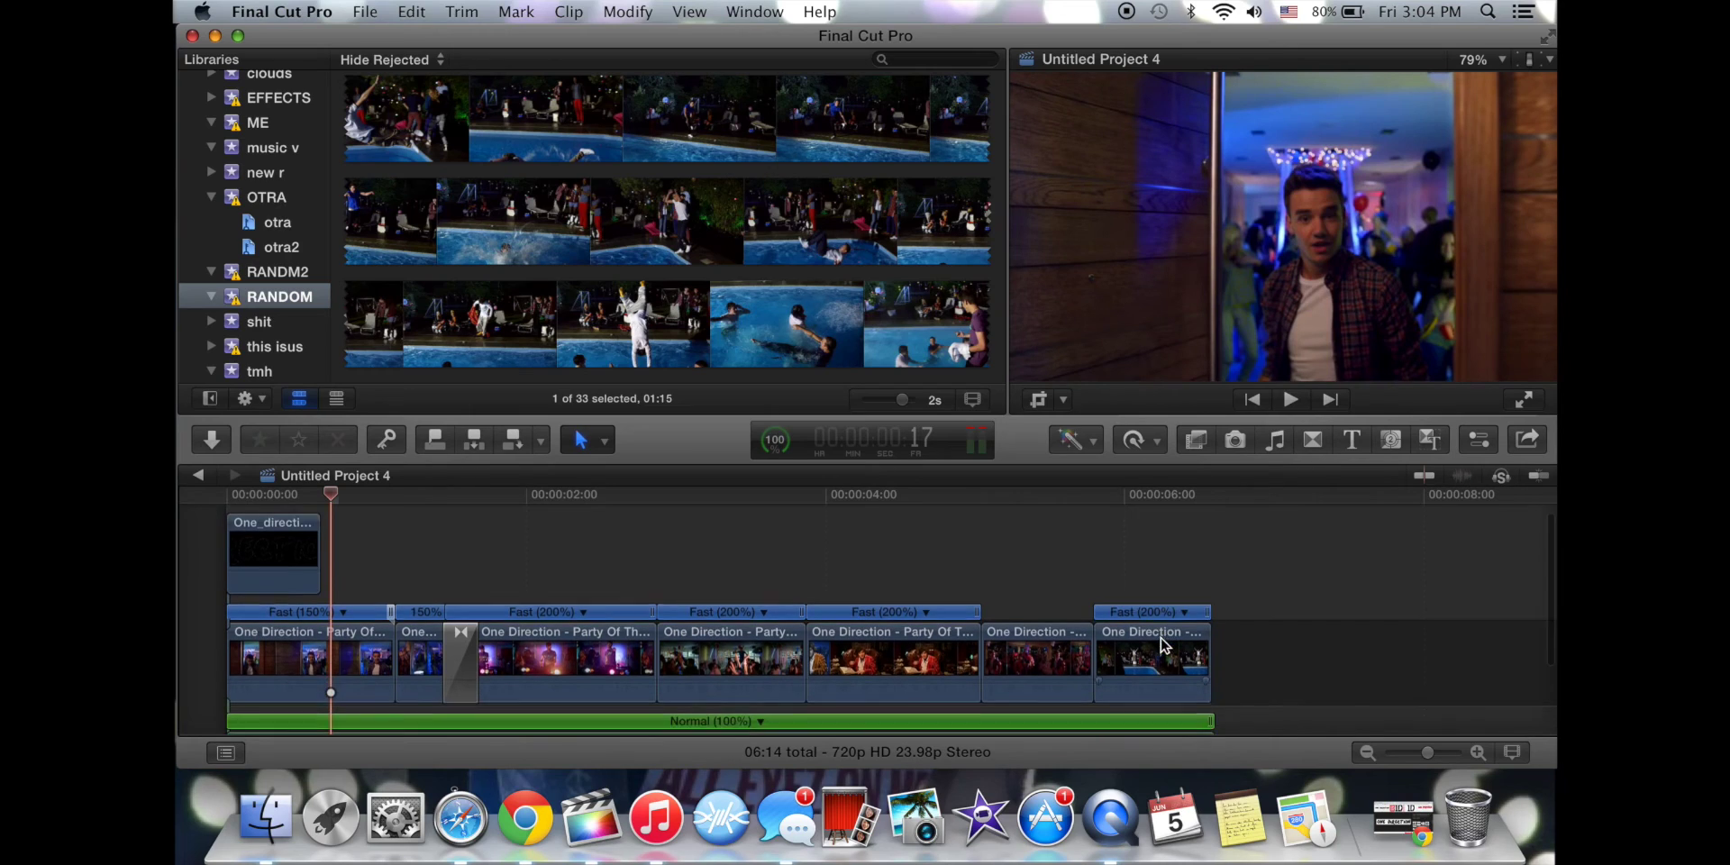
scroll(1249, 643, "down", 2)
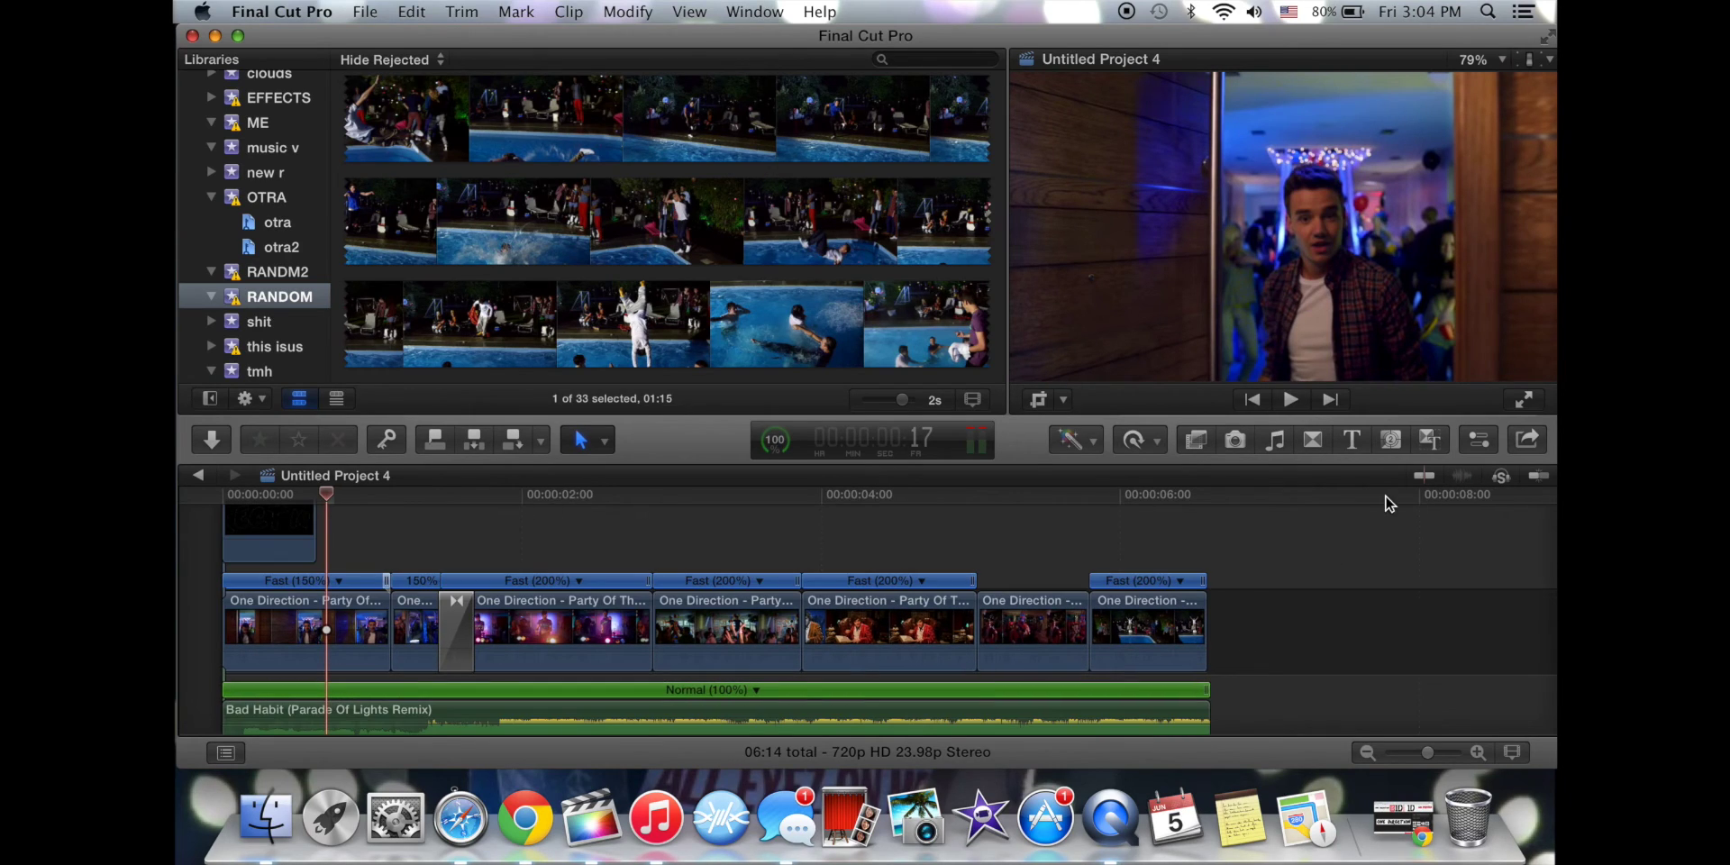
Share to Apple Devices 1080p at 1280 x 720 resolution, opening with Messages.
left_click(1521, 440)
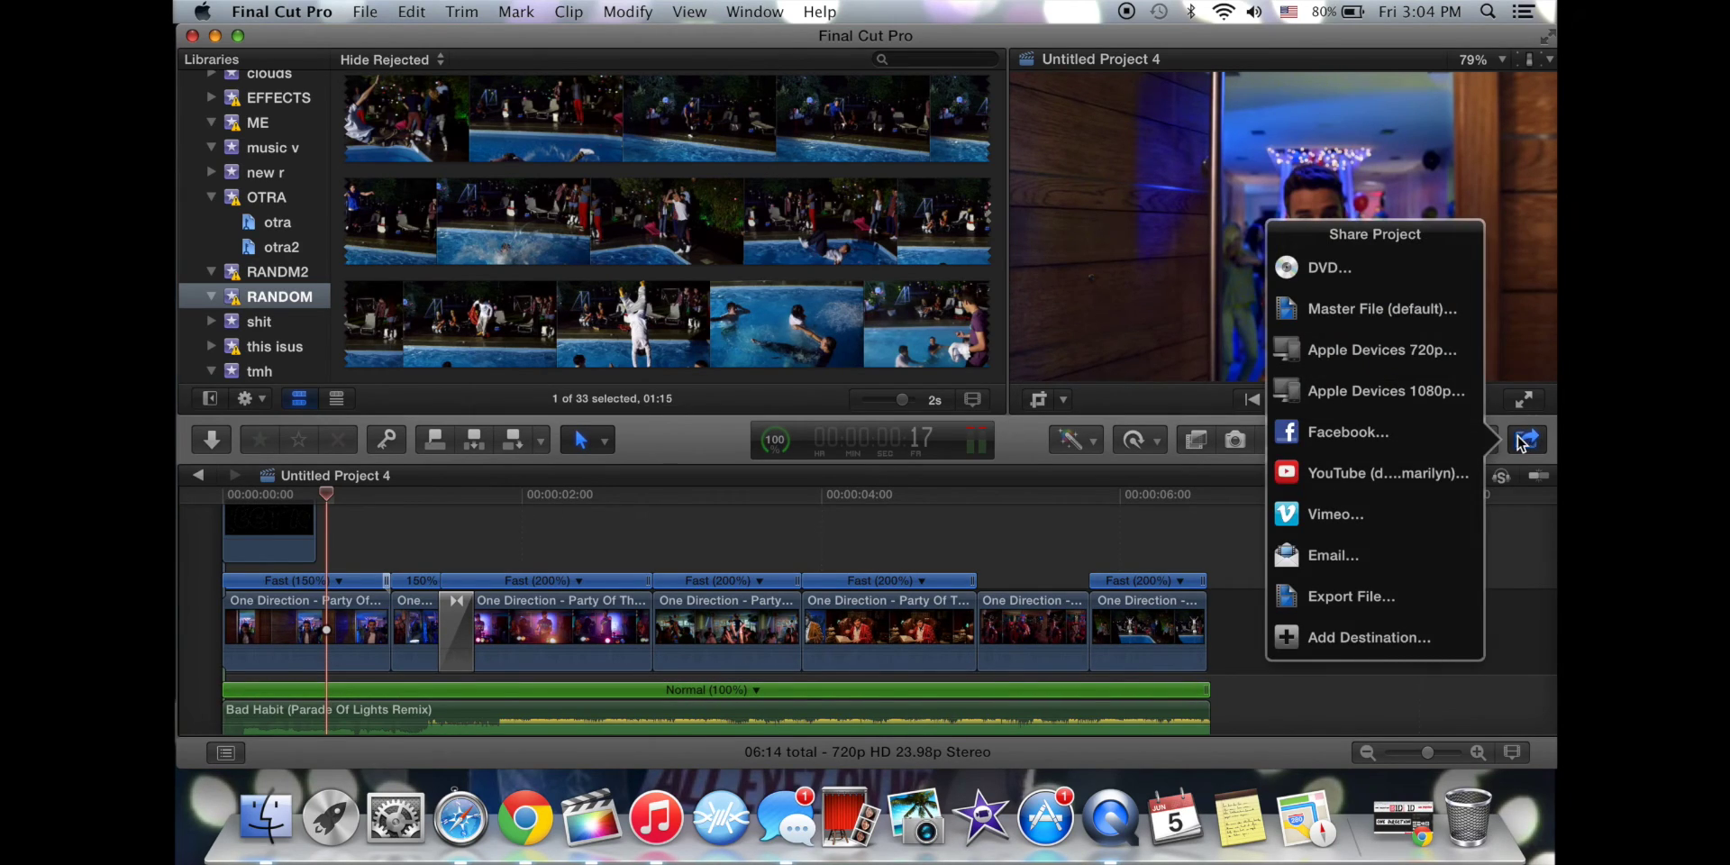
left_click(1384, 393)
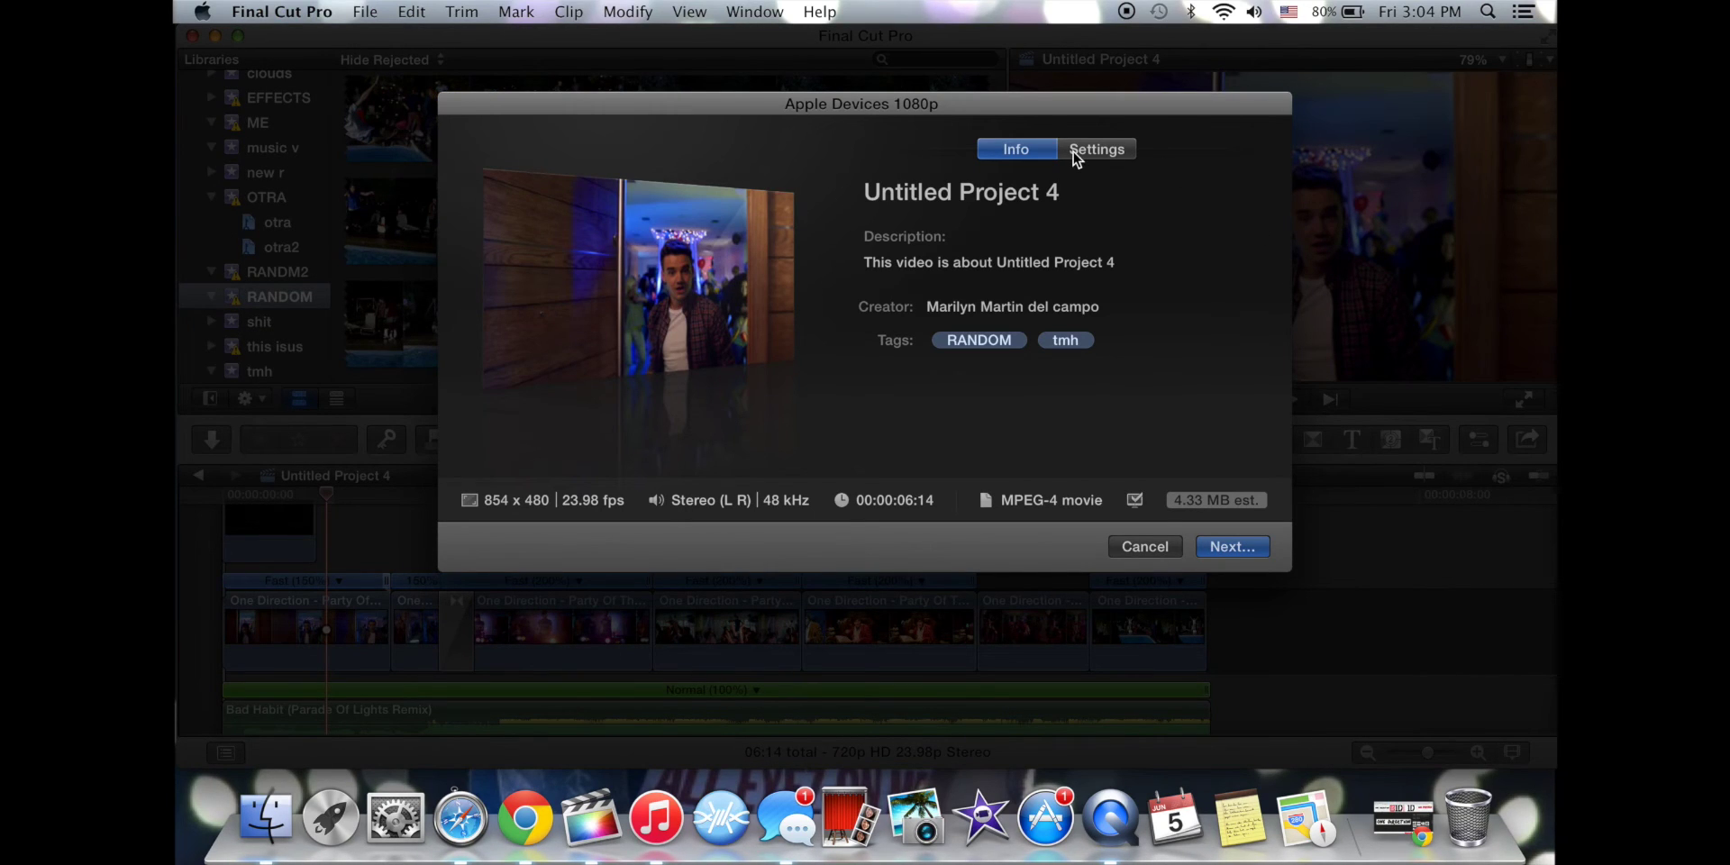
left_click(1075, 153)
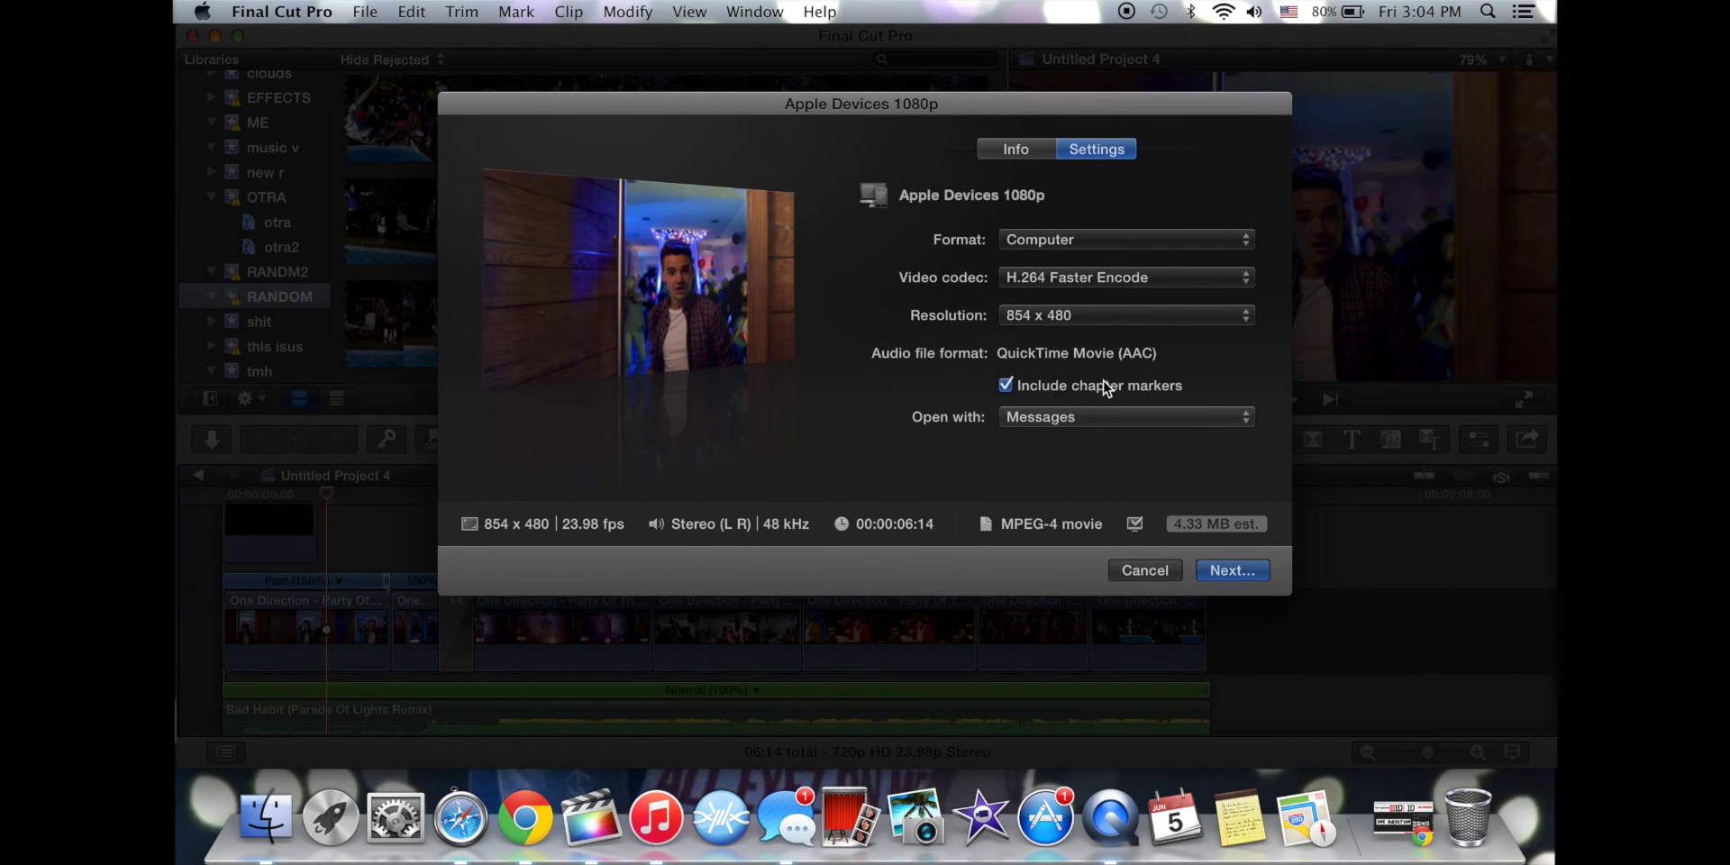
left_click(1080, 418)
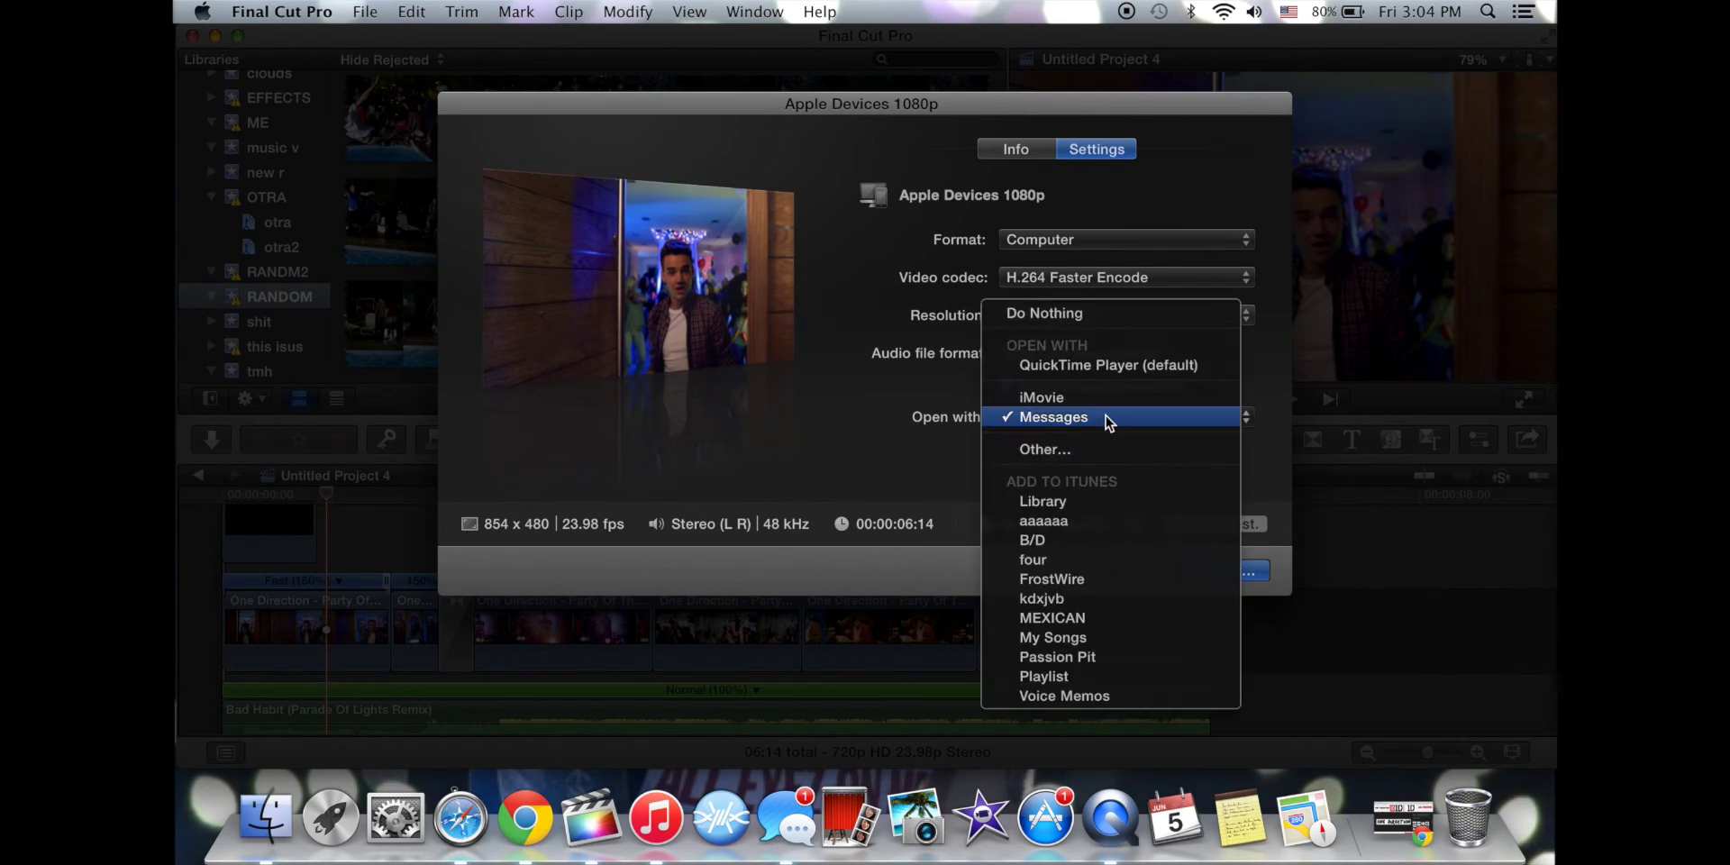
left_click(1043, 420)
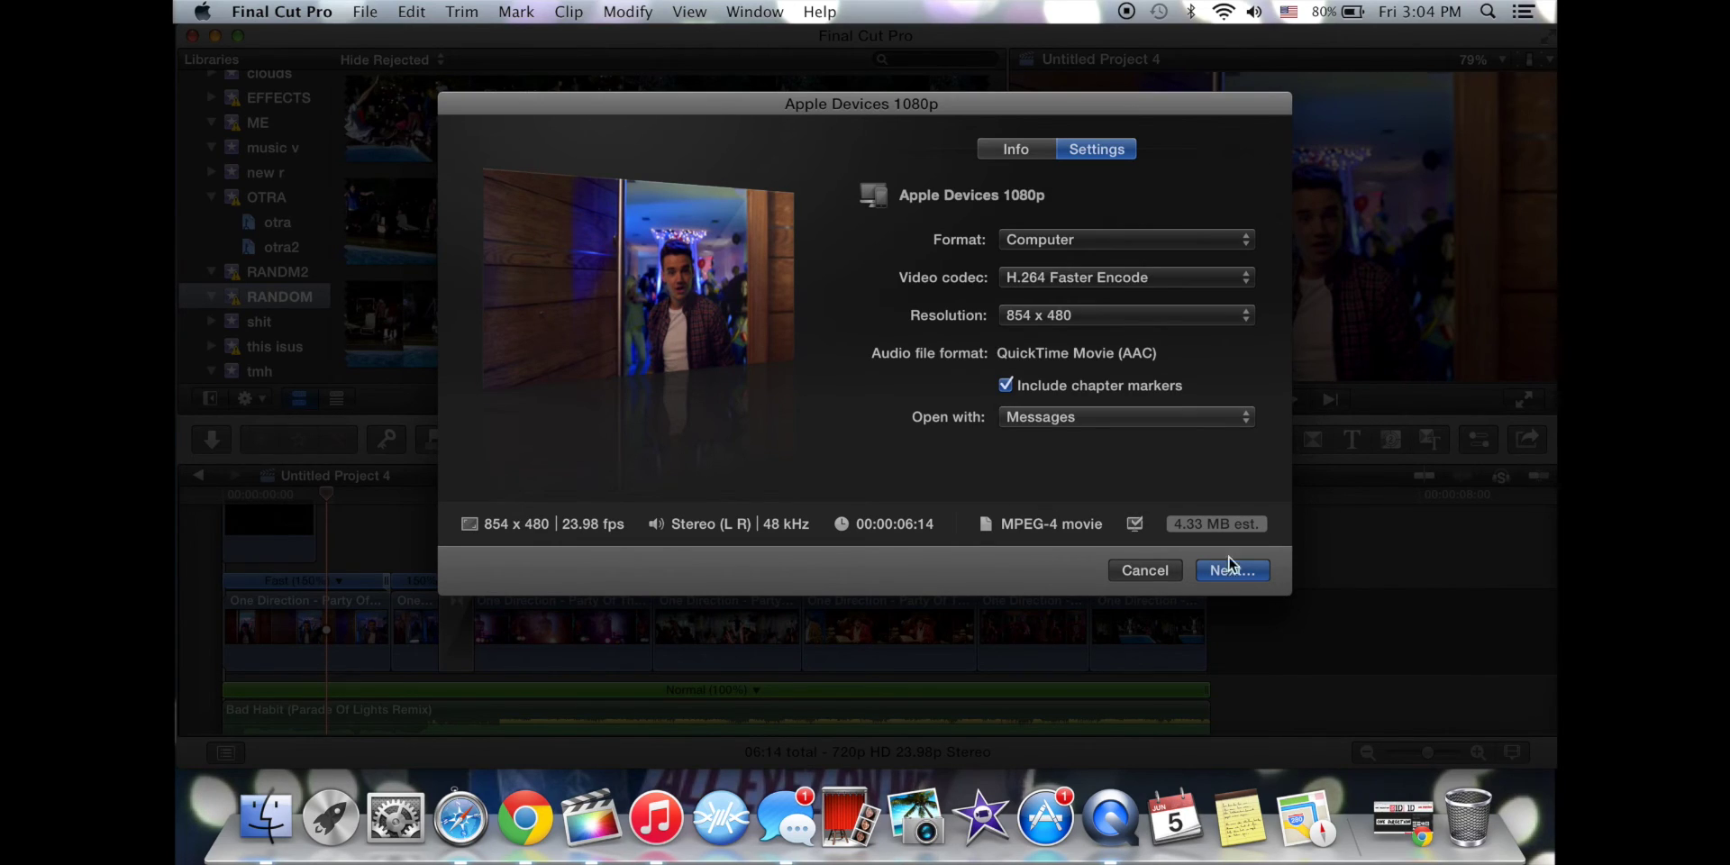
left_click(1133, 317)
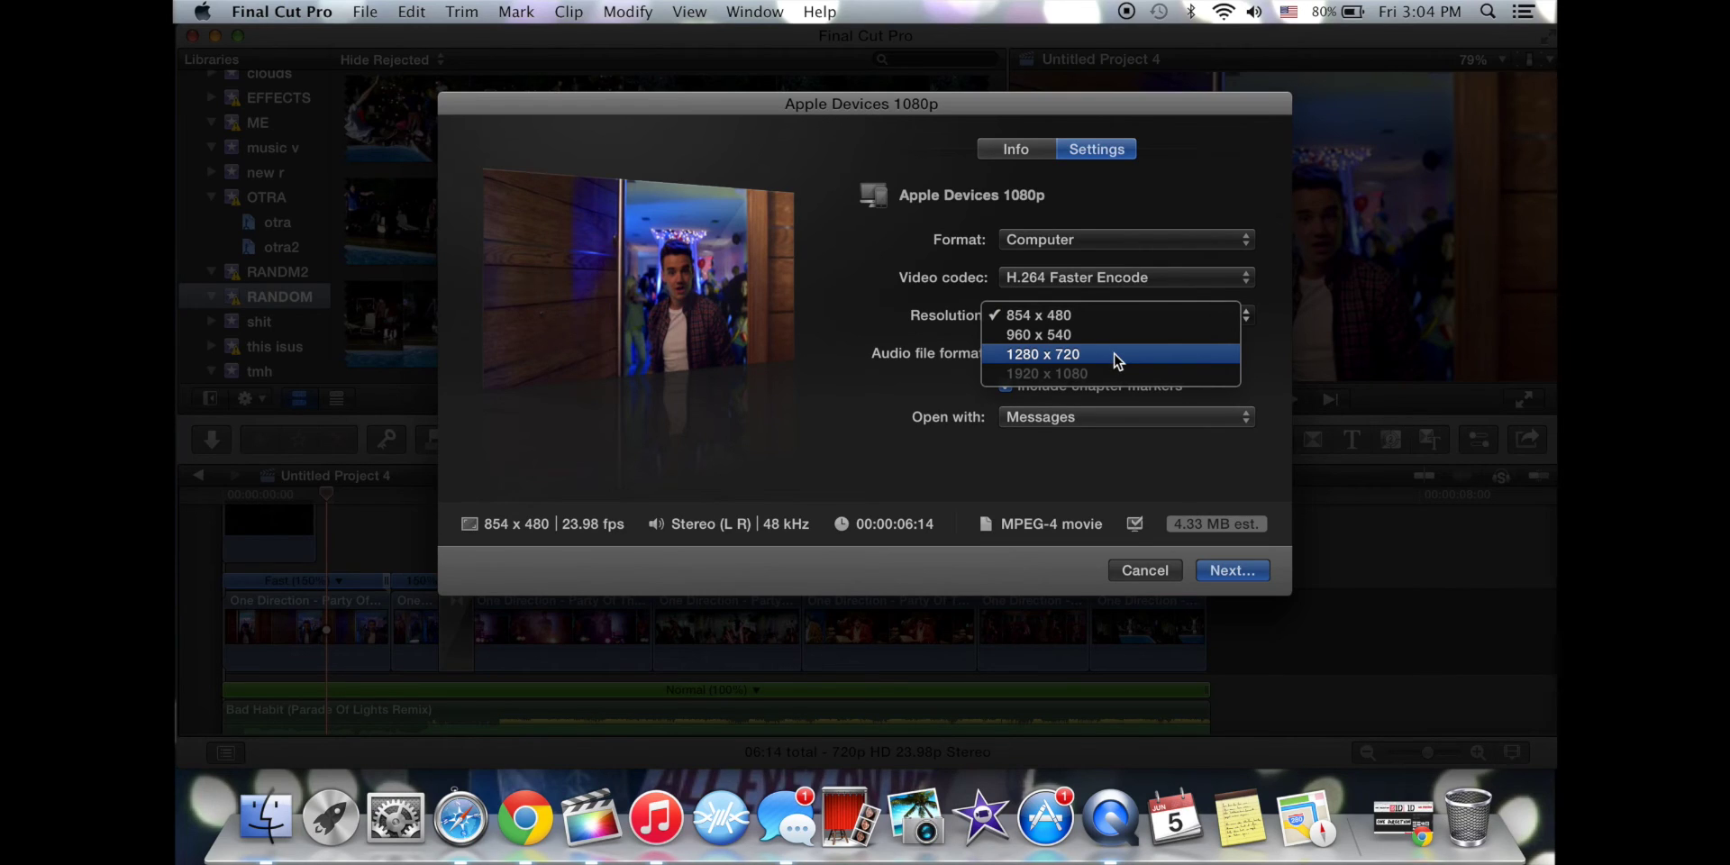
left_click(1118, 354)
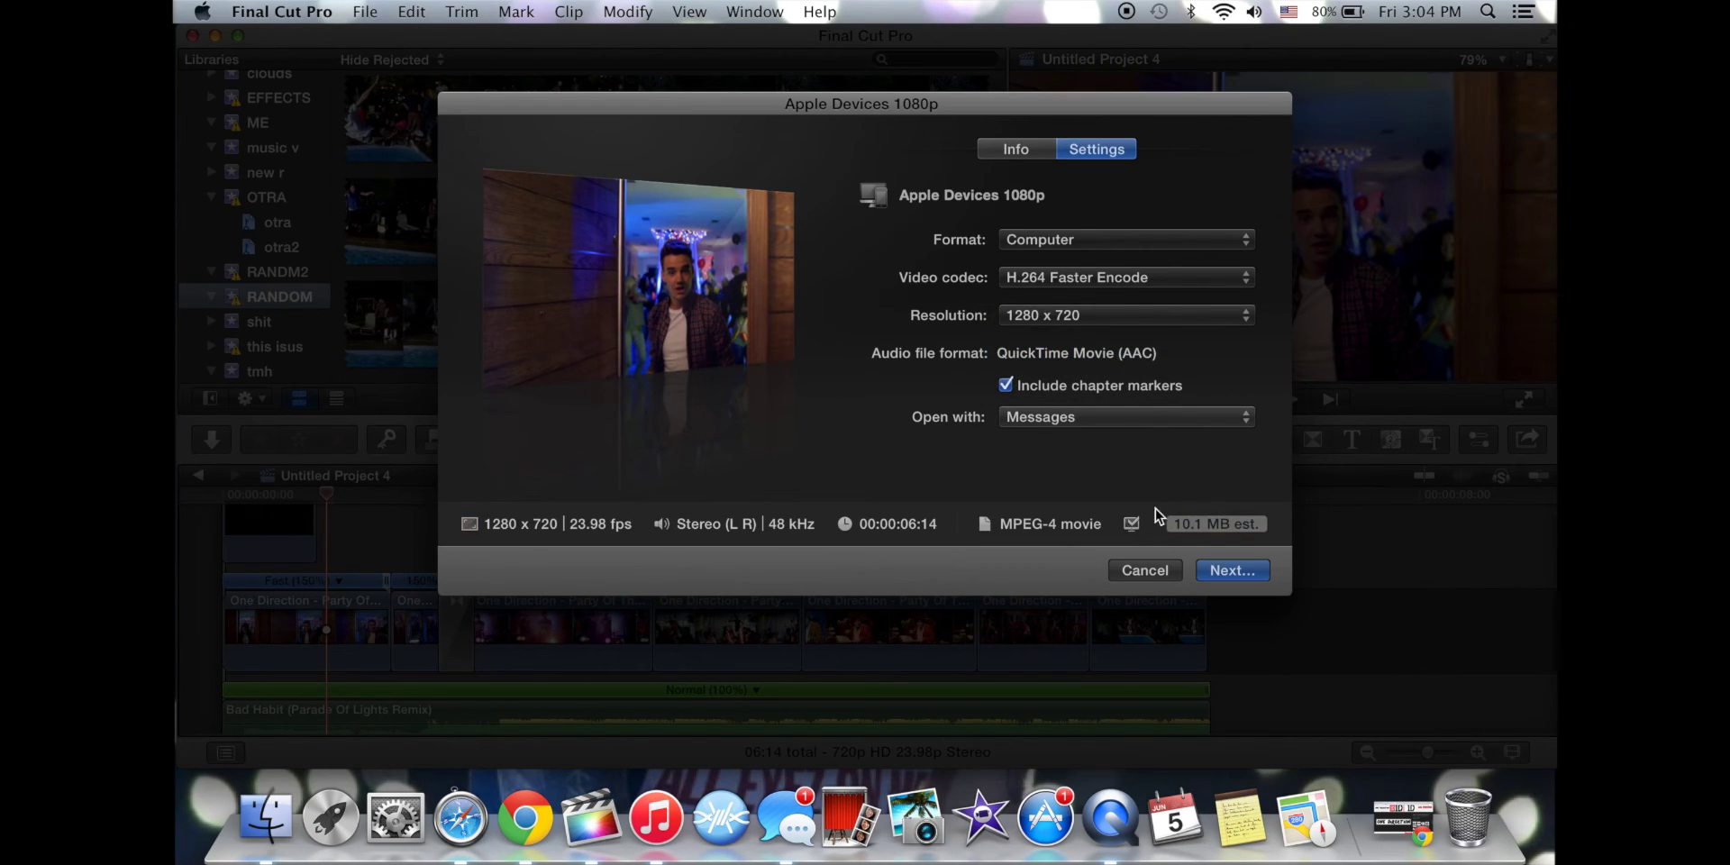
Save the Apple Devices export as 'Untitled Project 423'.
left_click(1231, 571)
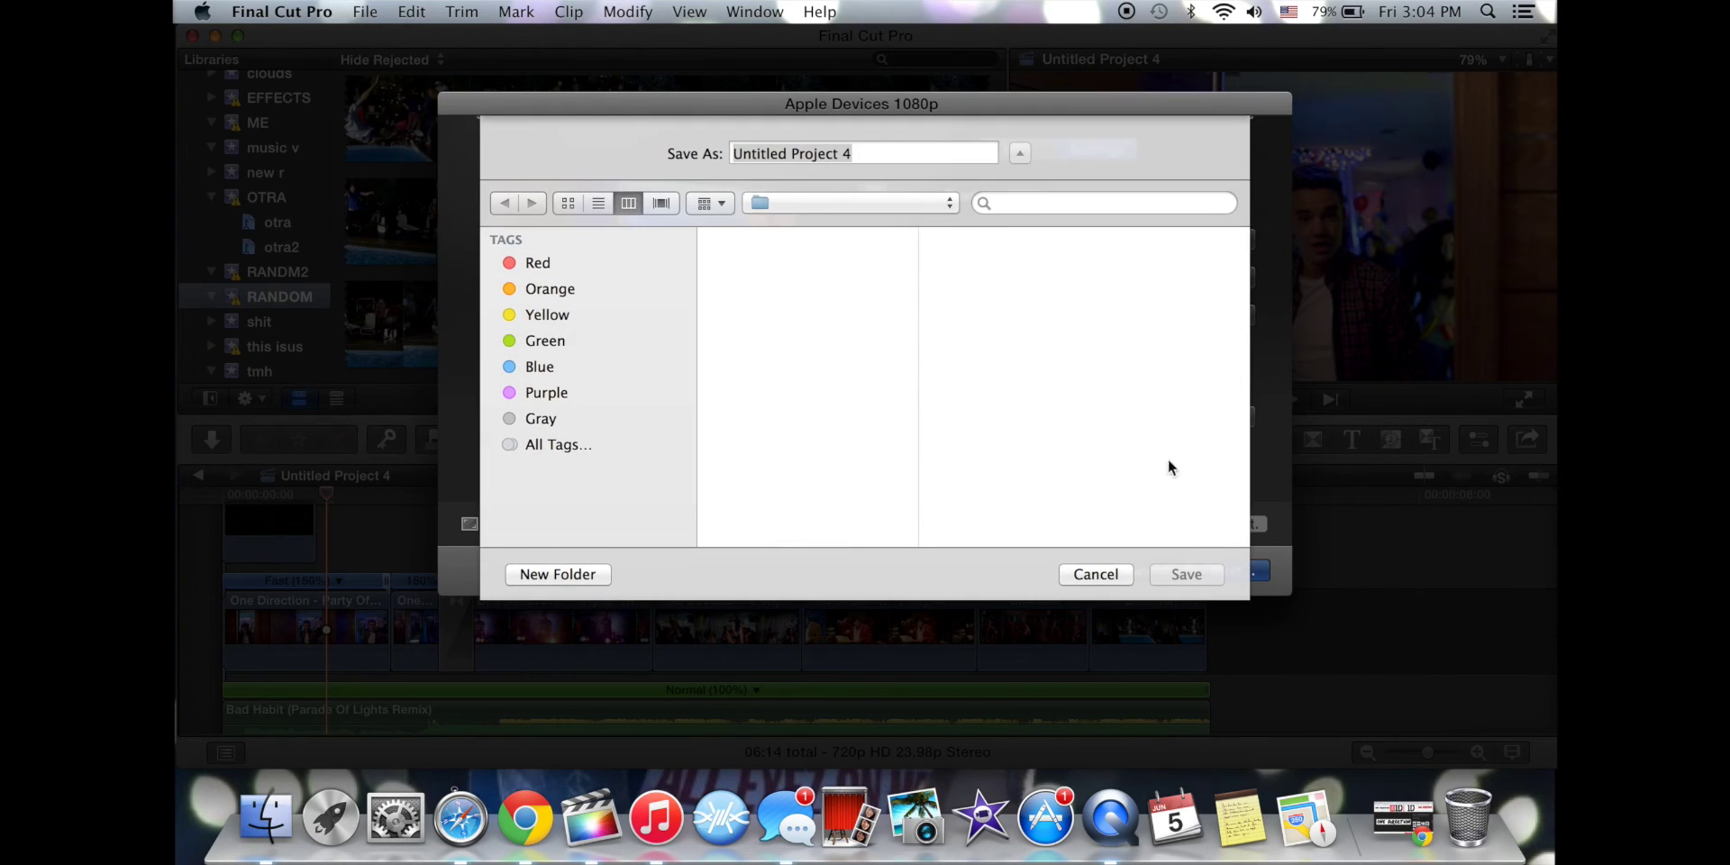
left_click(861, 149)
type("23")
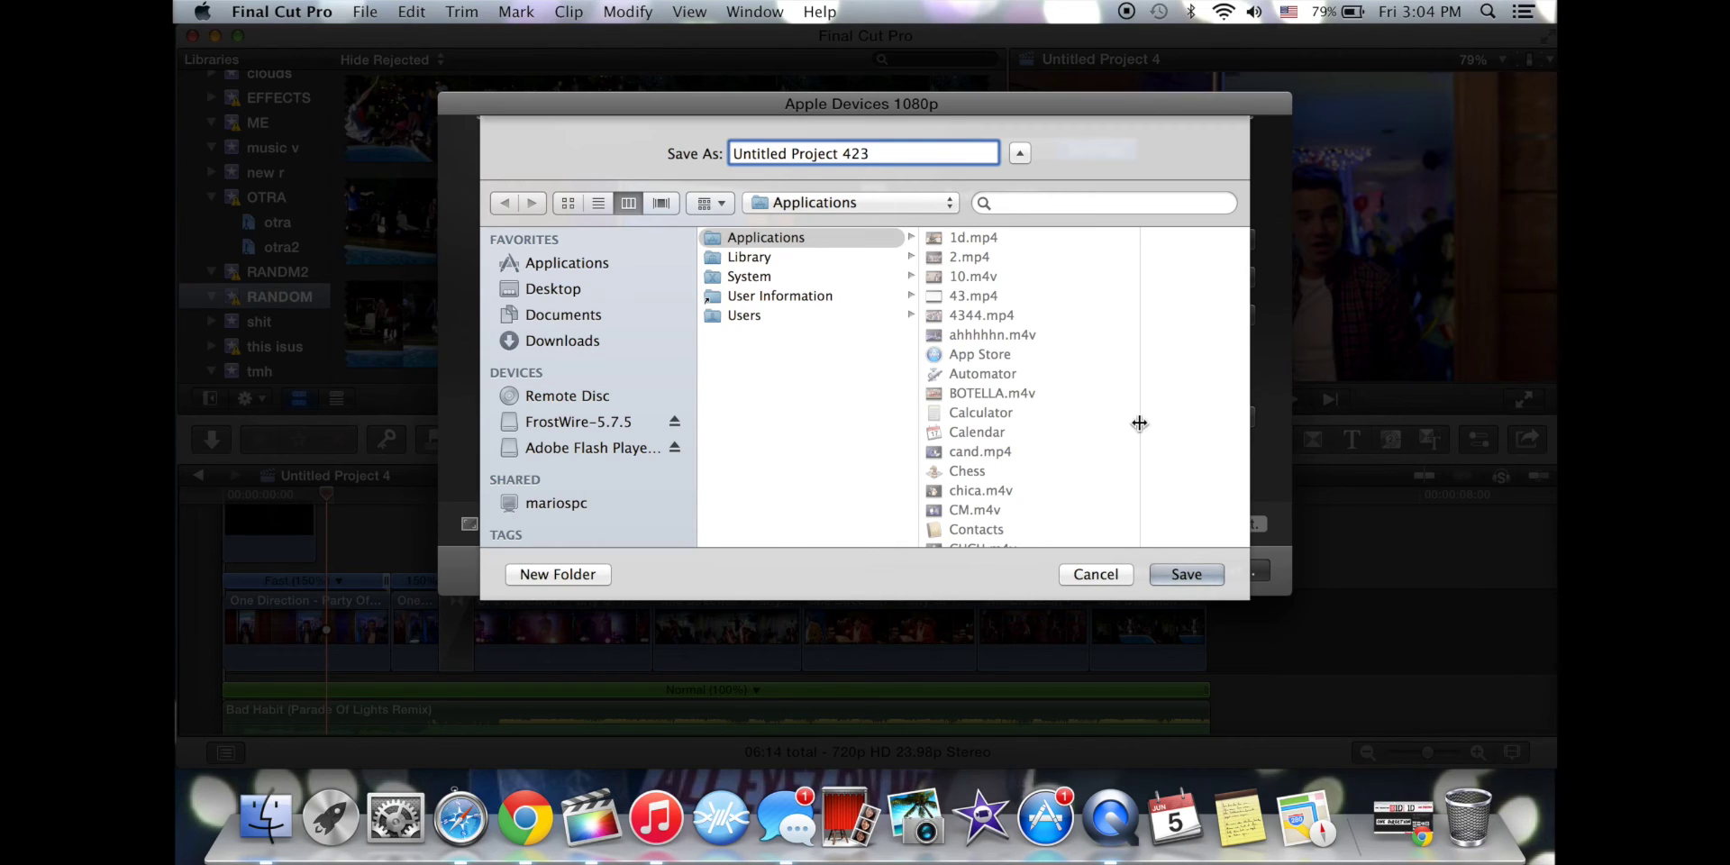
left_click(1165, 582)
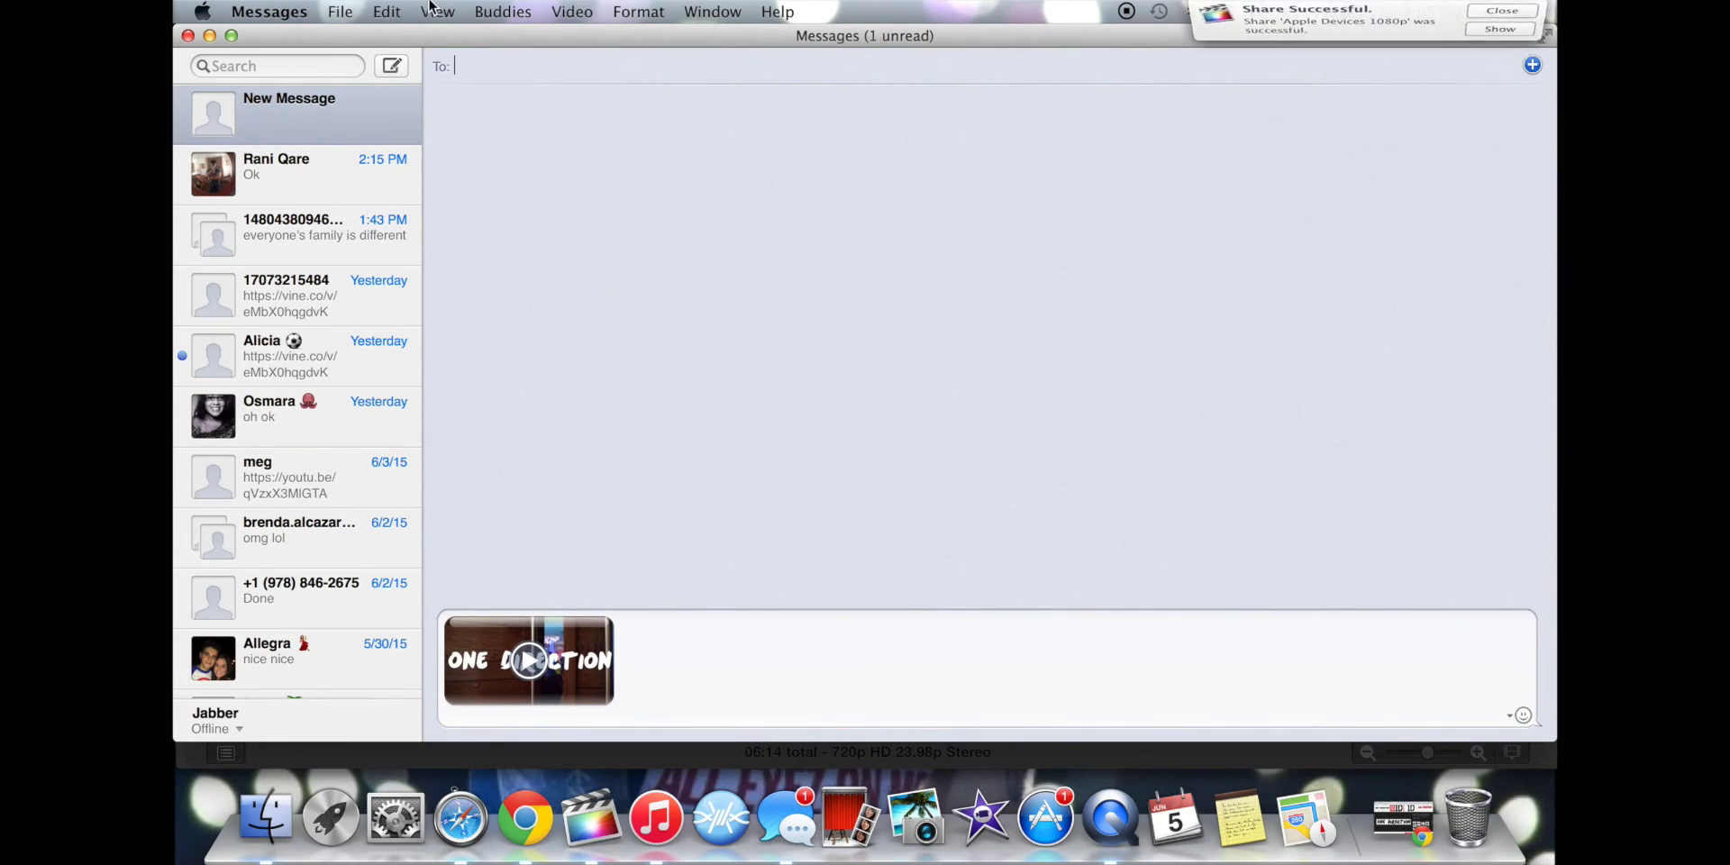
Close the Messages window holding the video and bring Final Cut Pro back to the front.
left_click(188, 36)
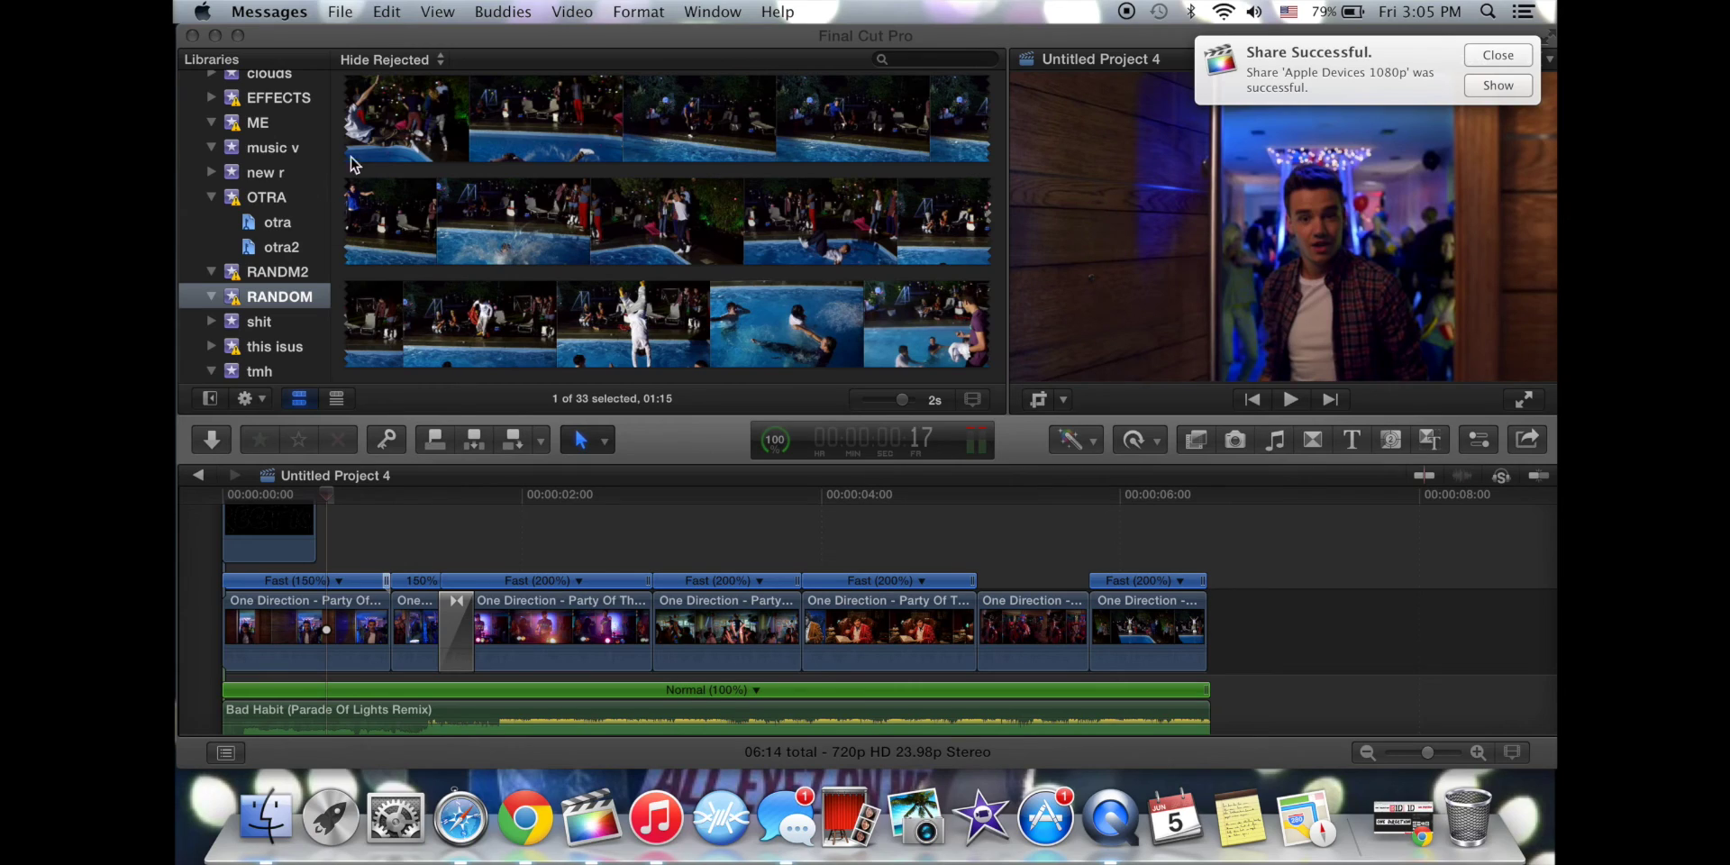
left_click(263, 101)
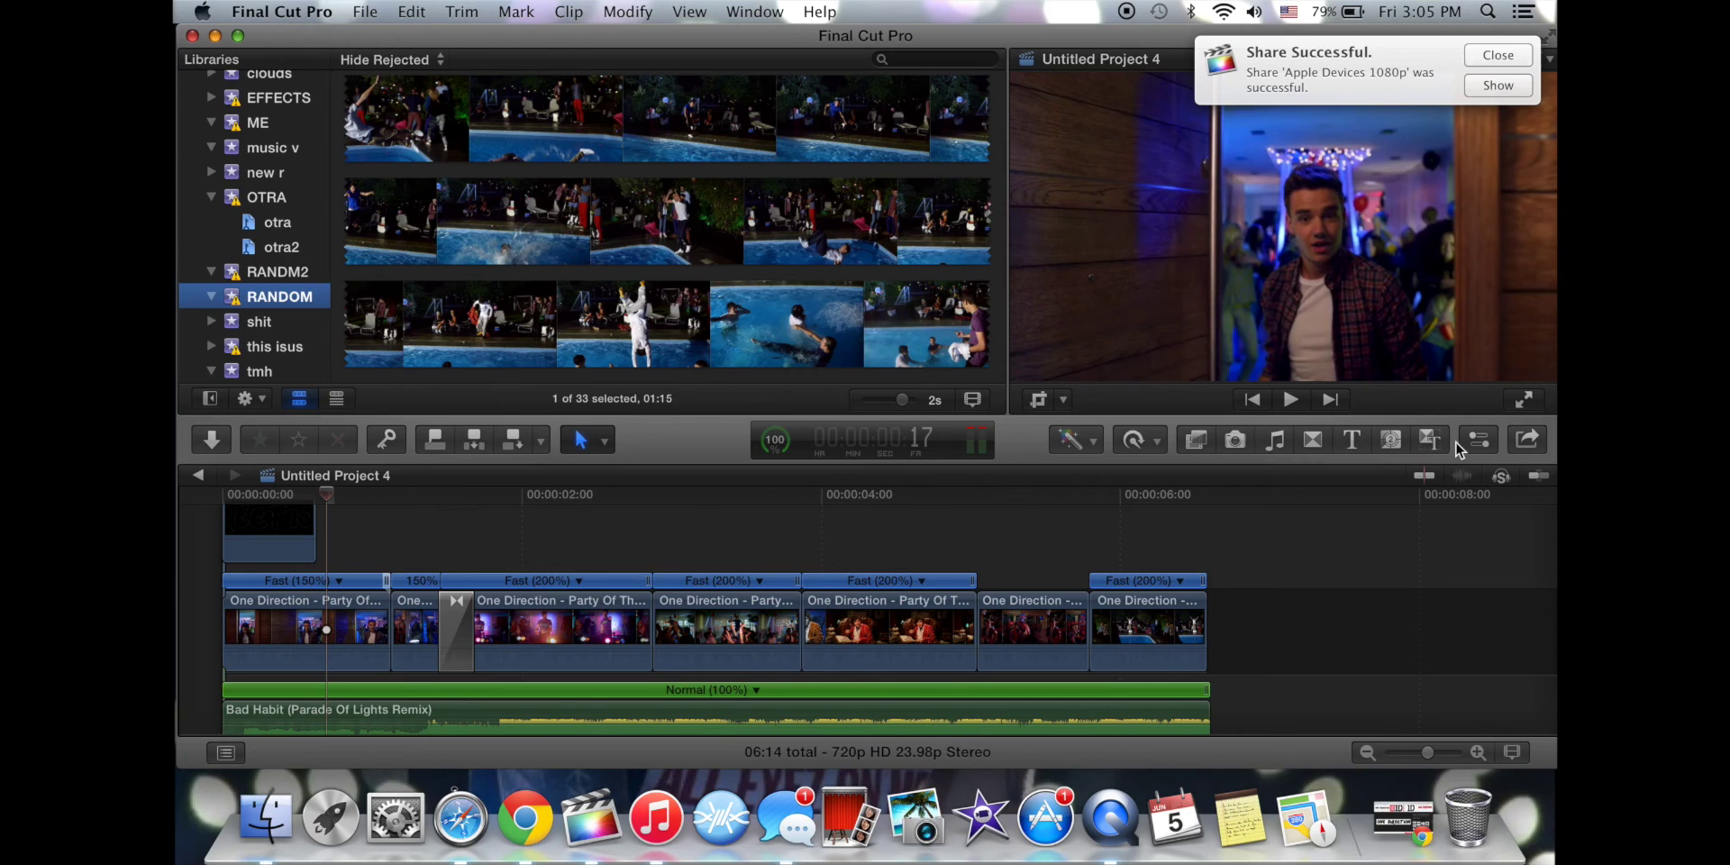
Drag the Solids > Whites generator into the timeline above the party clips.
left_click(1392, 441)
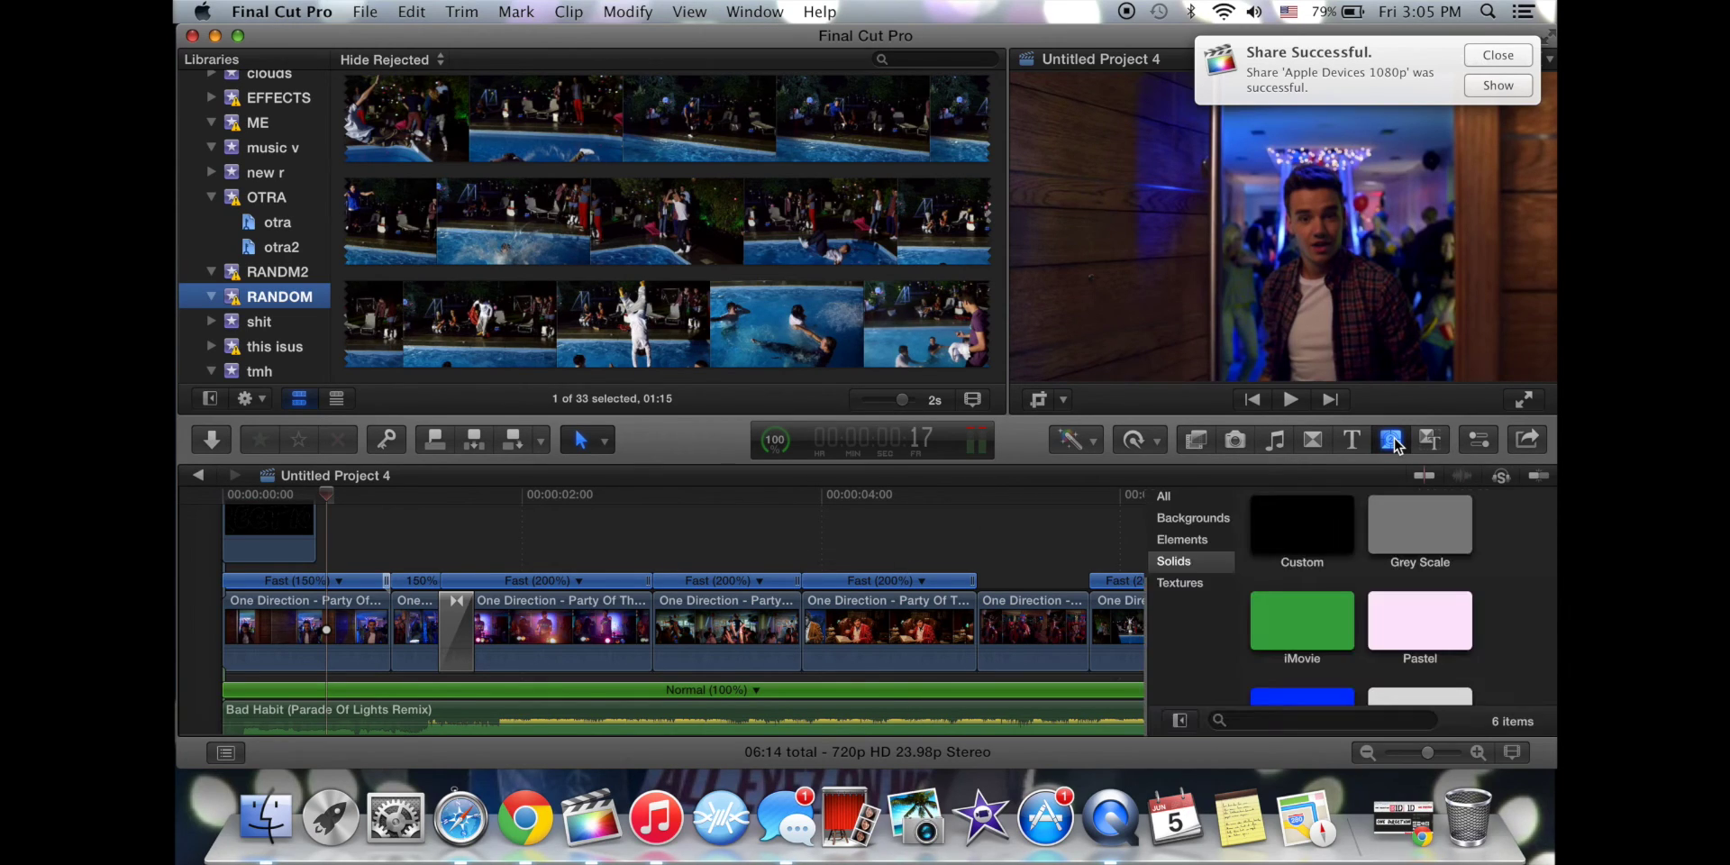
scroll(1390, 617, "down", 2)
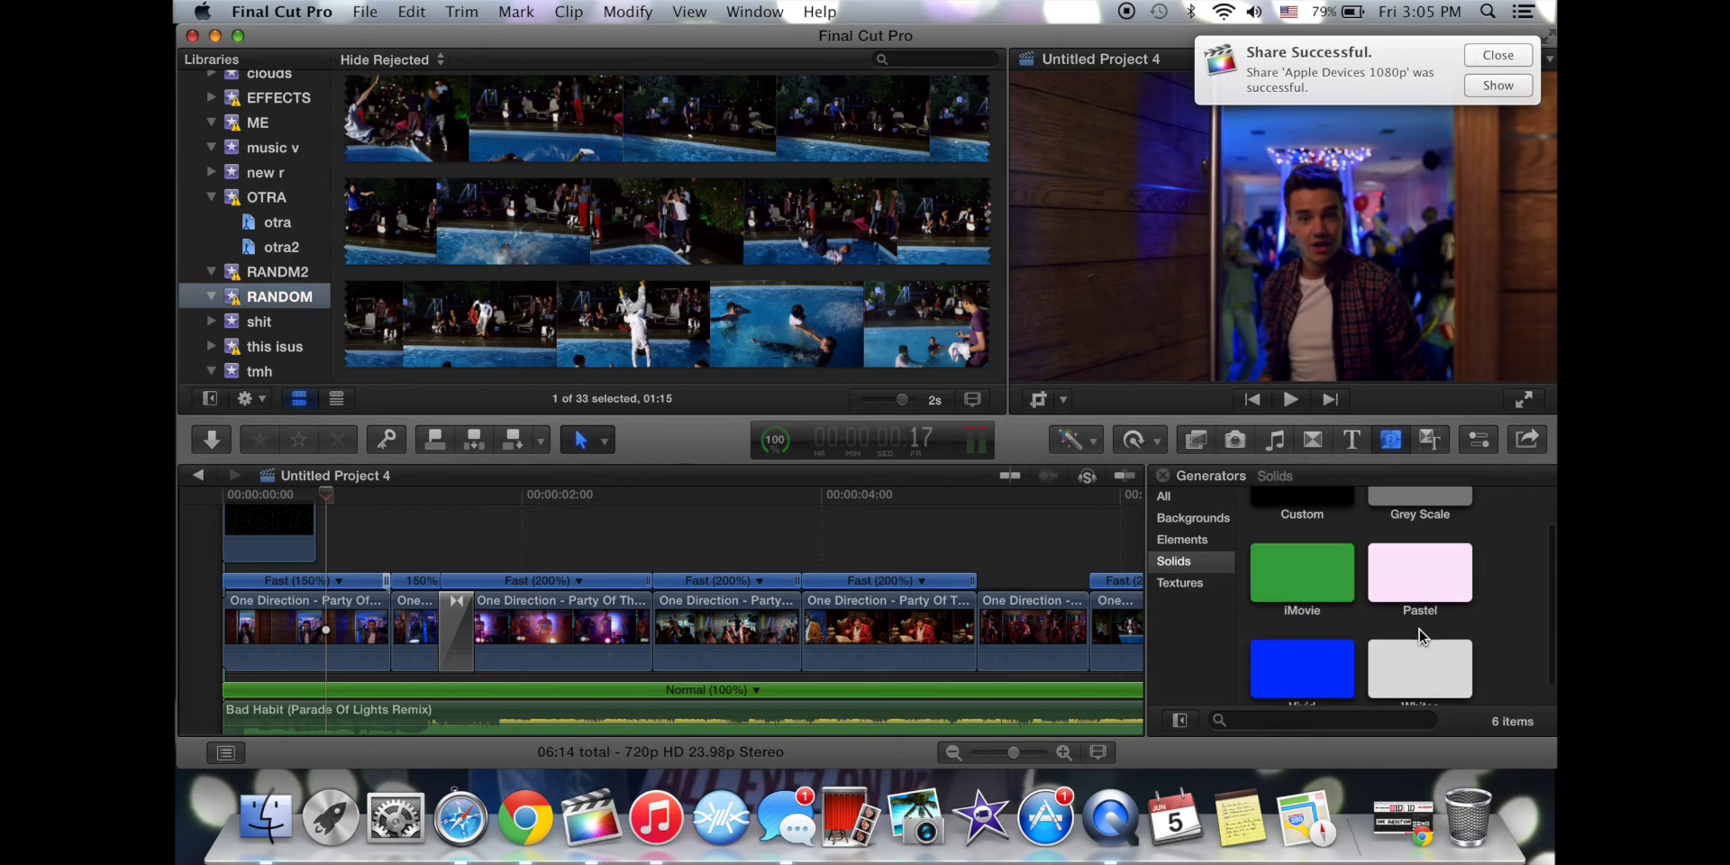
left_click(1440, 656)
left_click_drag(1418, 658, 474, 519)
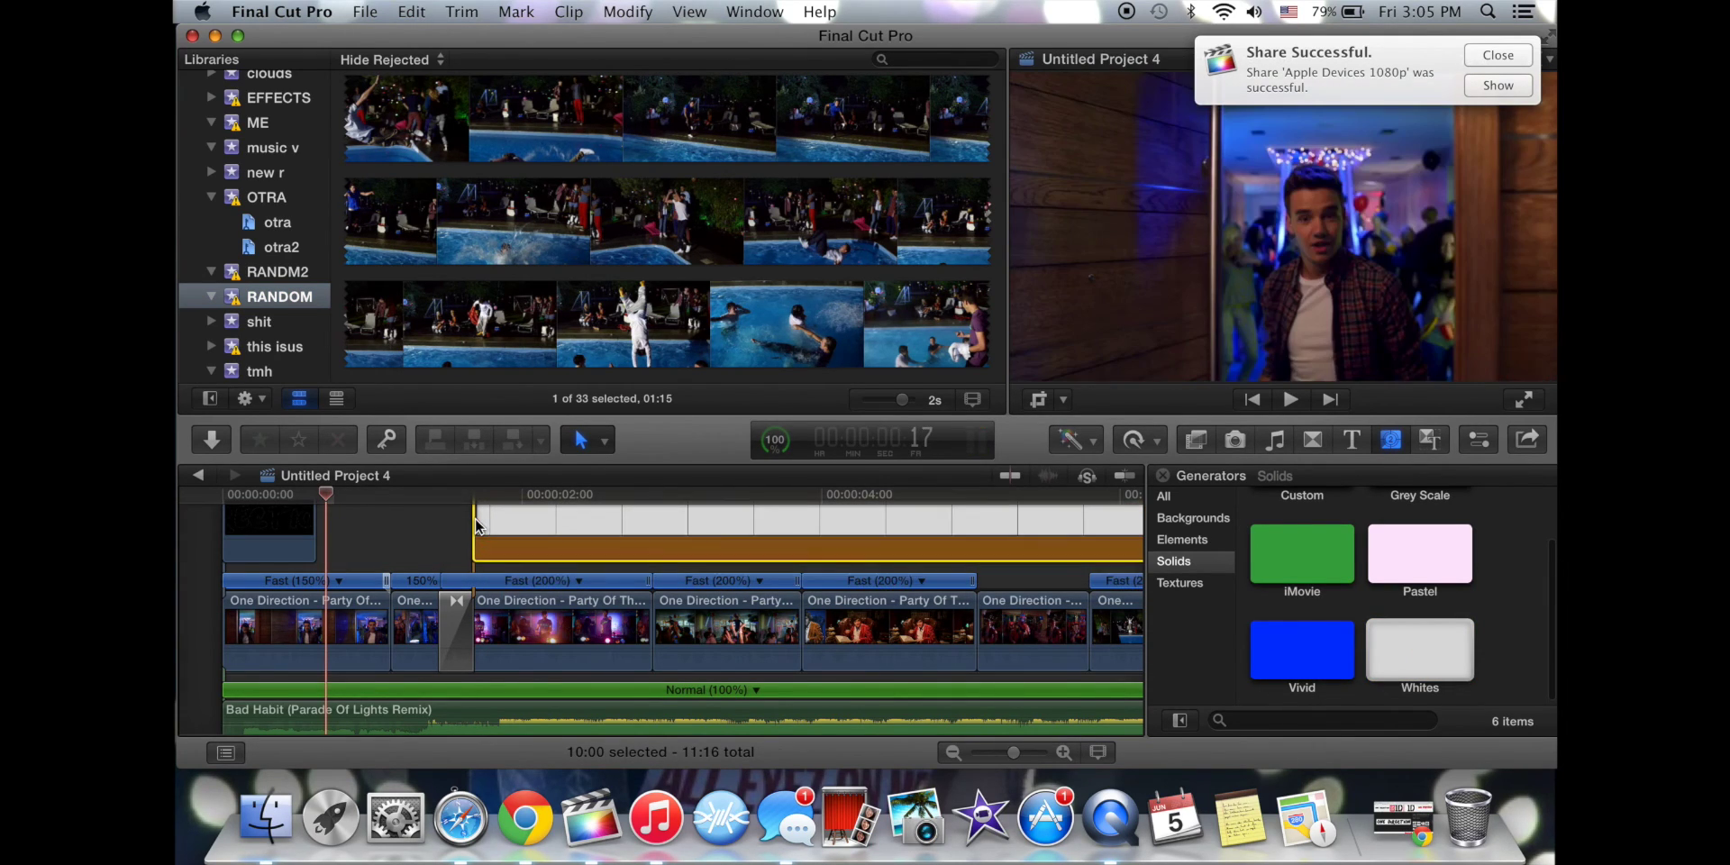
Close the Generators browser, dismiss the share notification and show the Whites clip's Info inspector.
left_click(1163, 477)
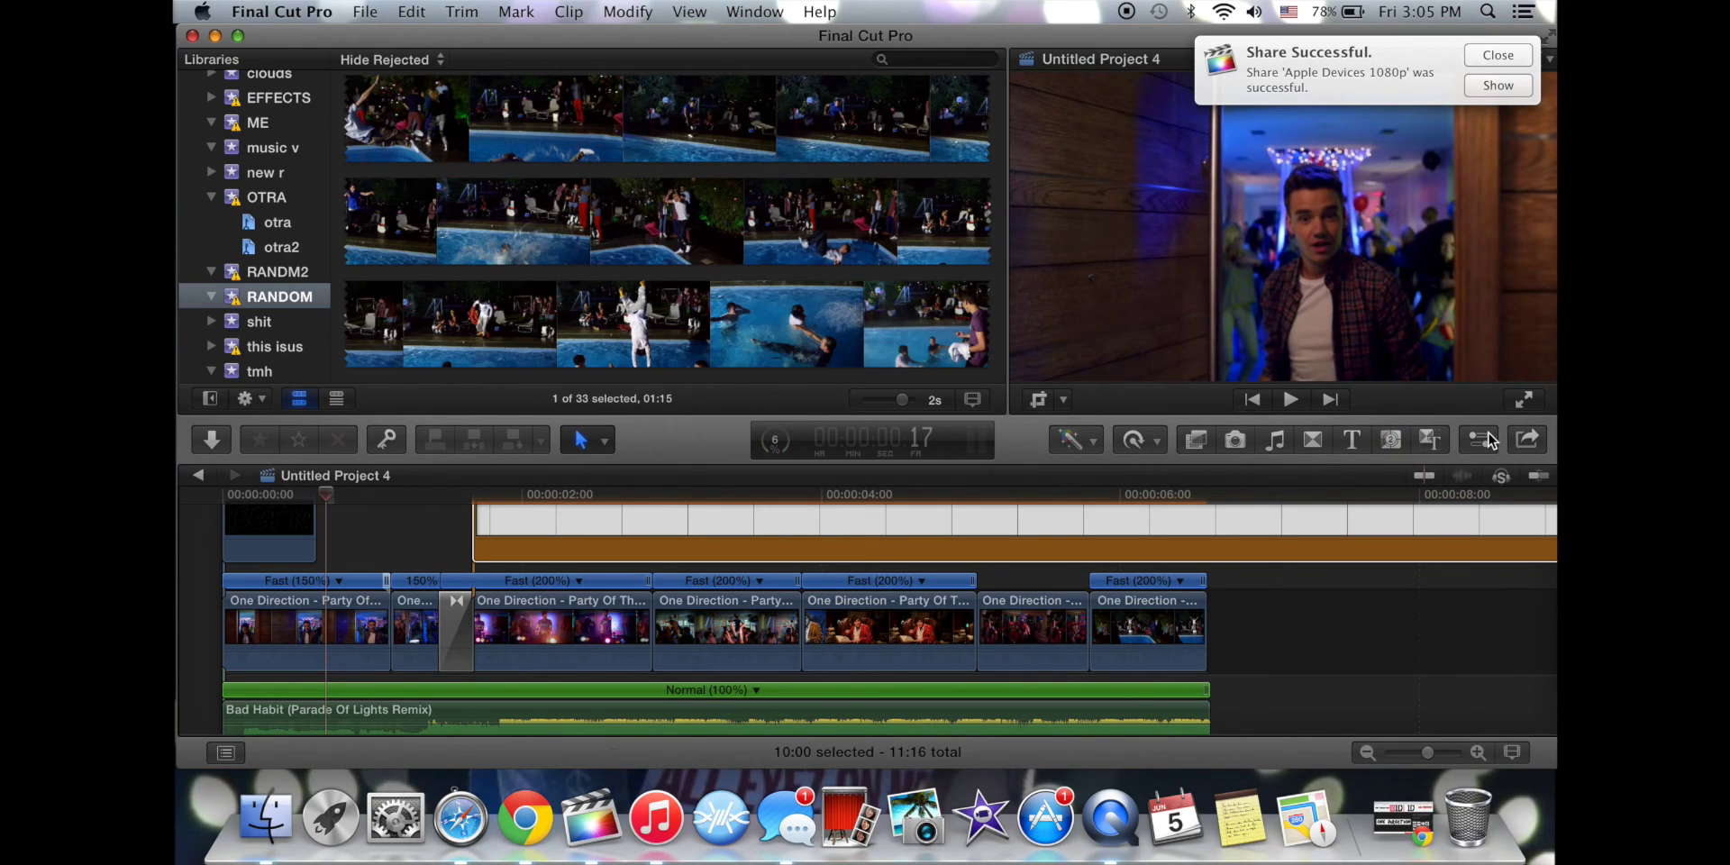
left_click(1498, 55)
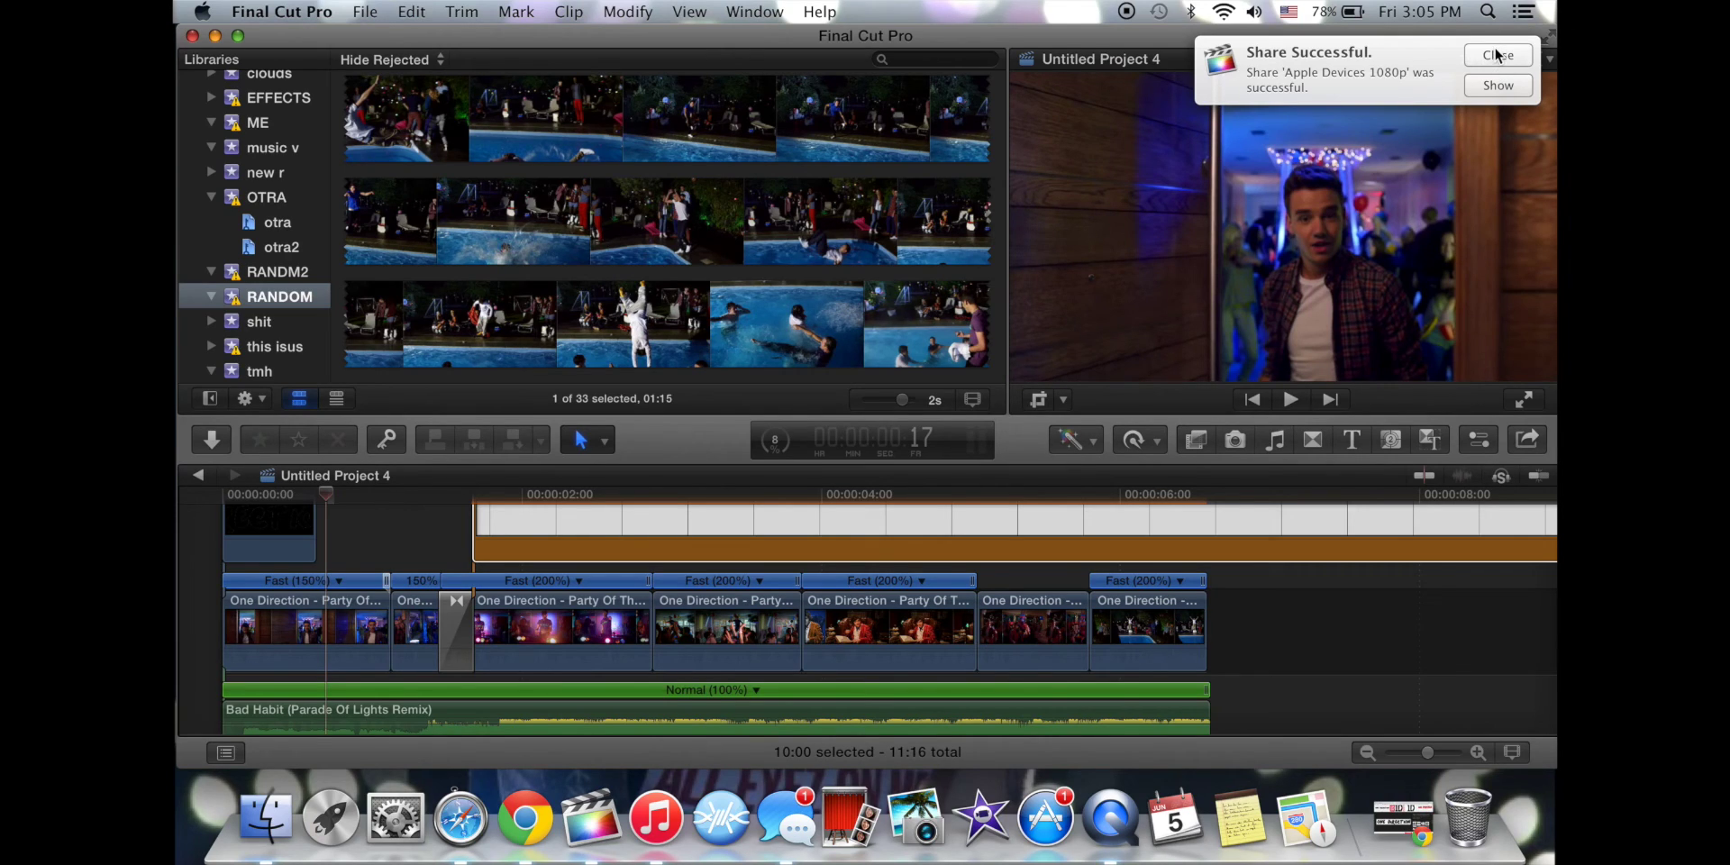
left_click(1474, 450)
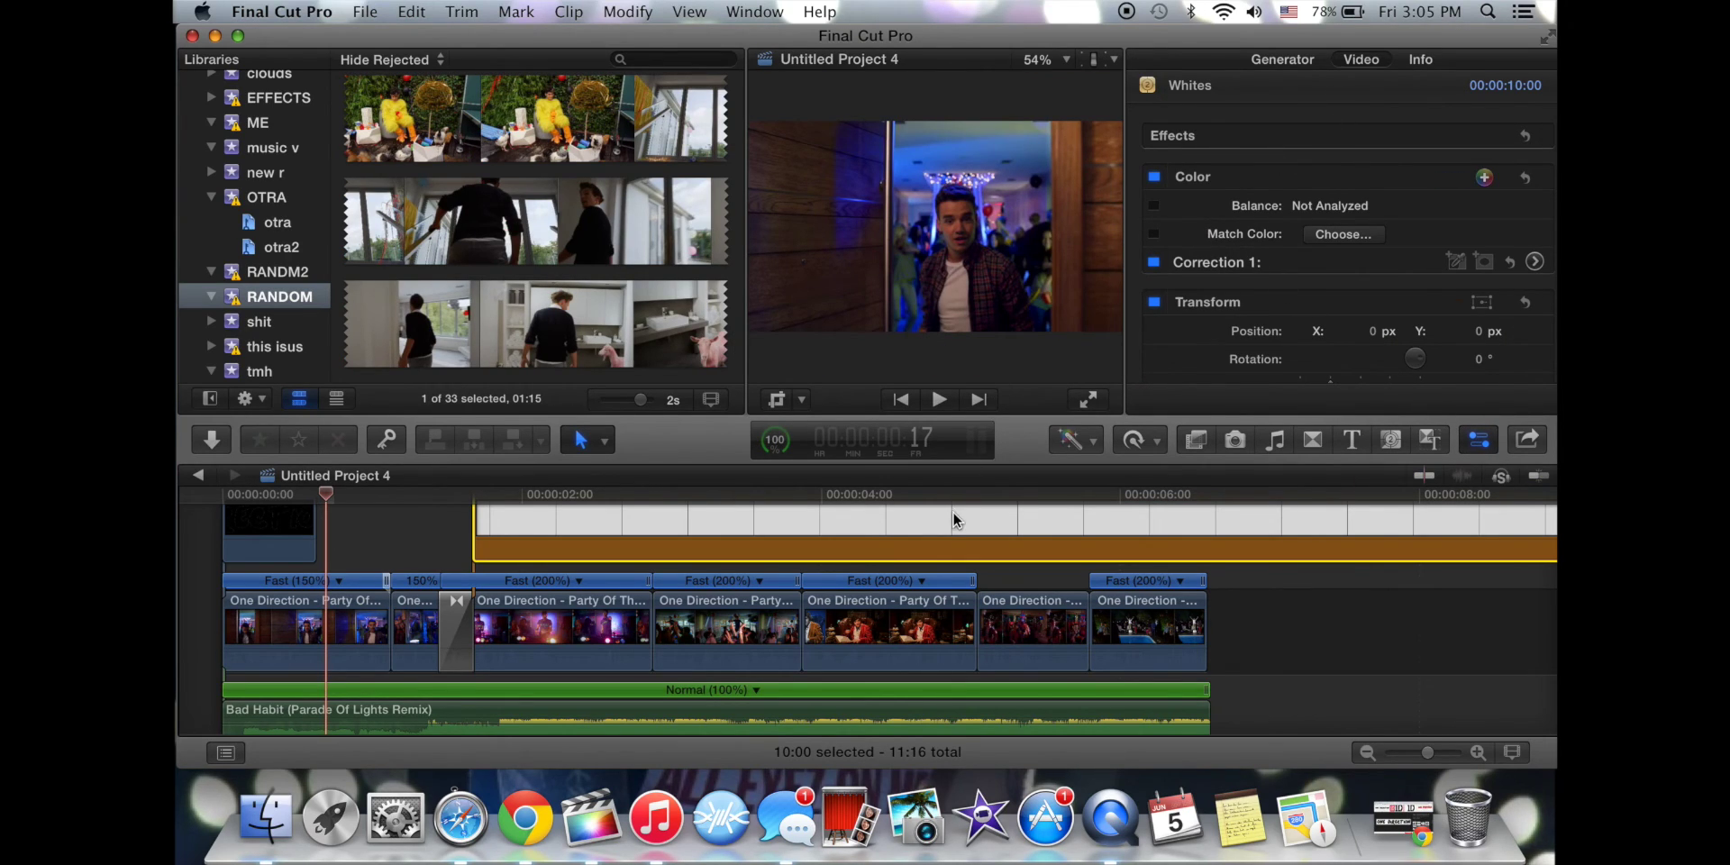
scroll(1231, 203, "down", 10)
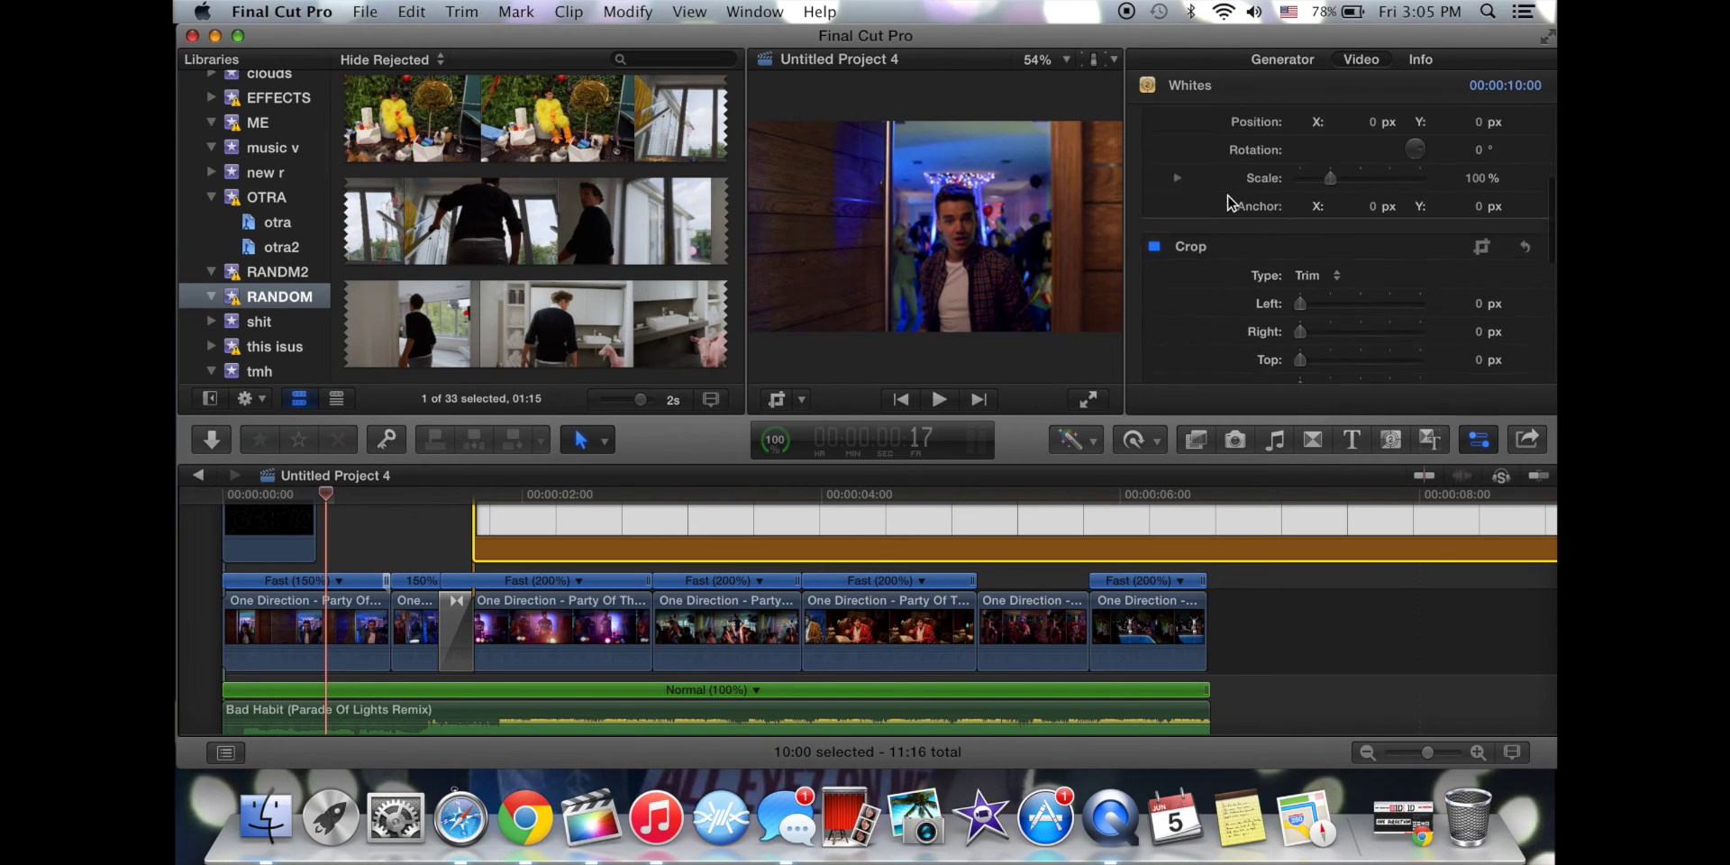
scroll(1231, 203, "up", 10)
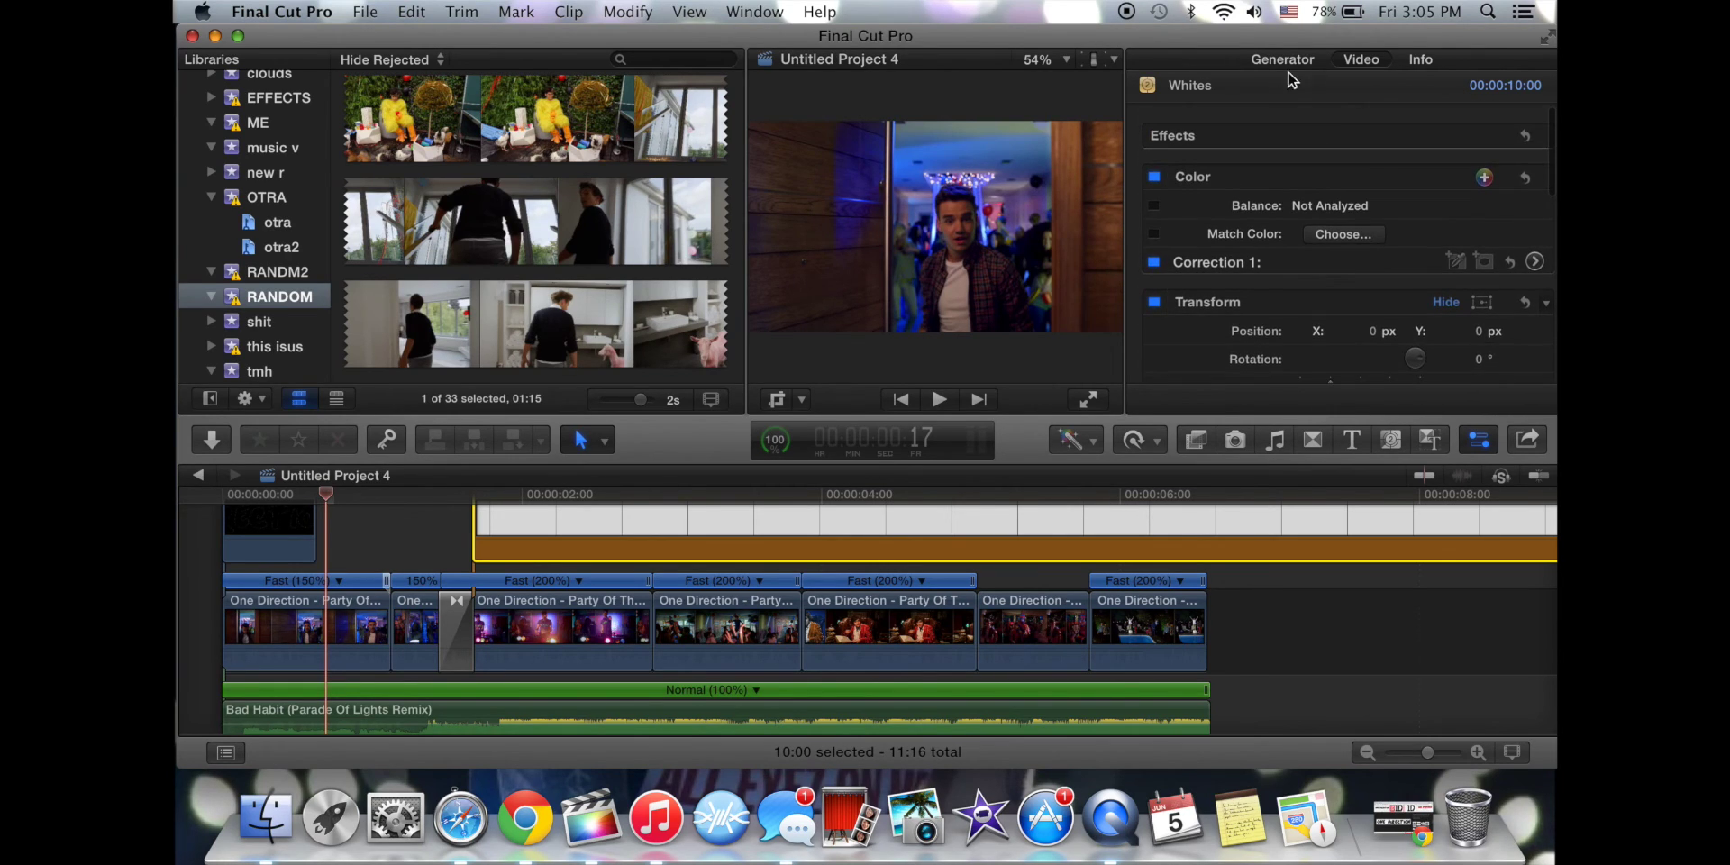
left_click(1416, 62)
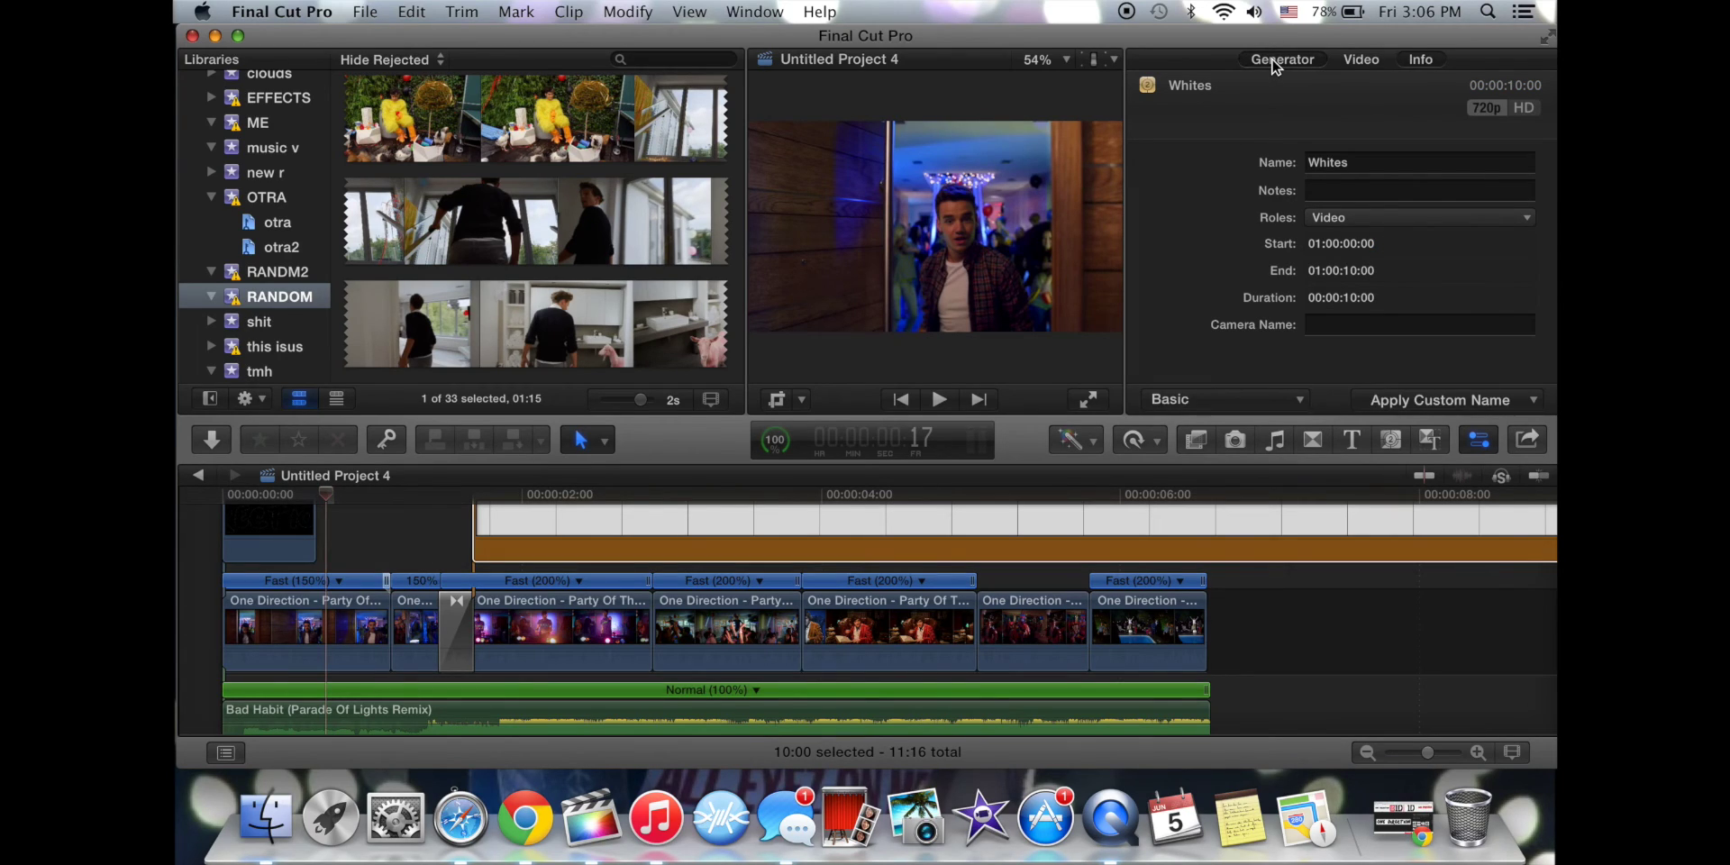
Change the Whites generator's Color from smokey to bright white.
left_click(1276, 61)
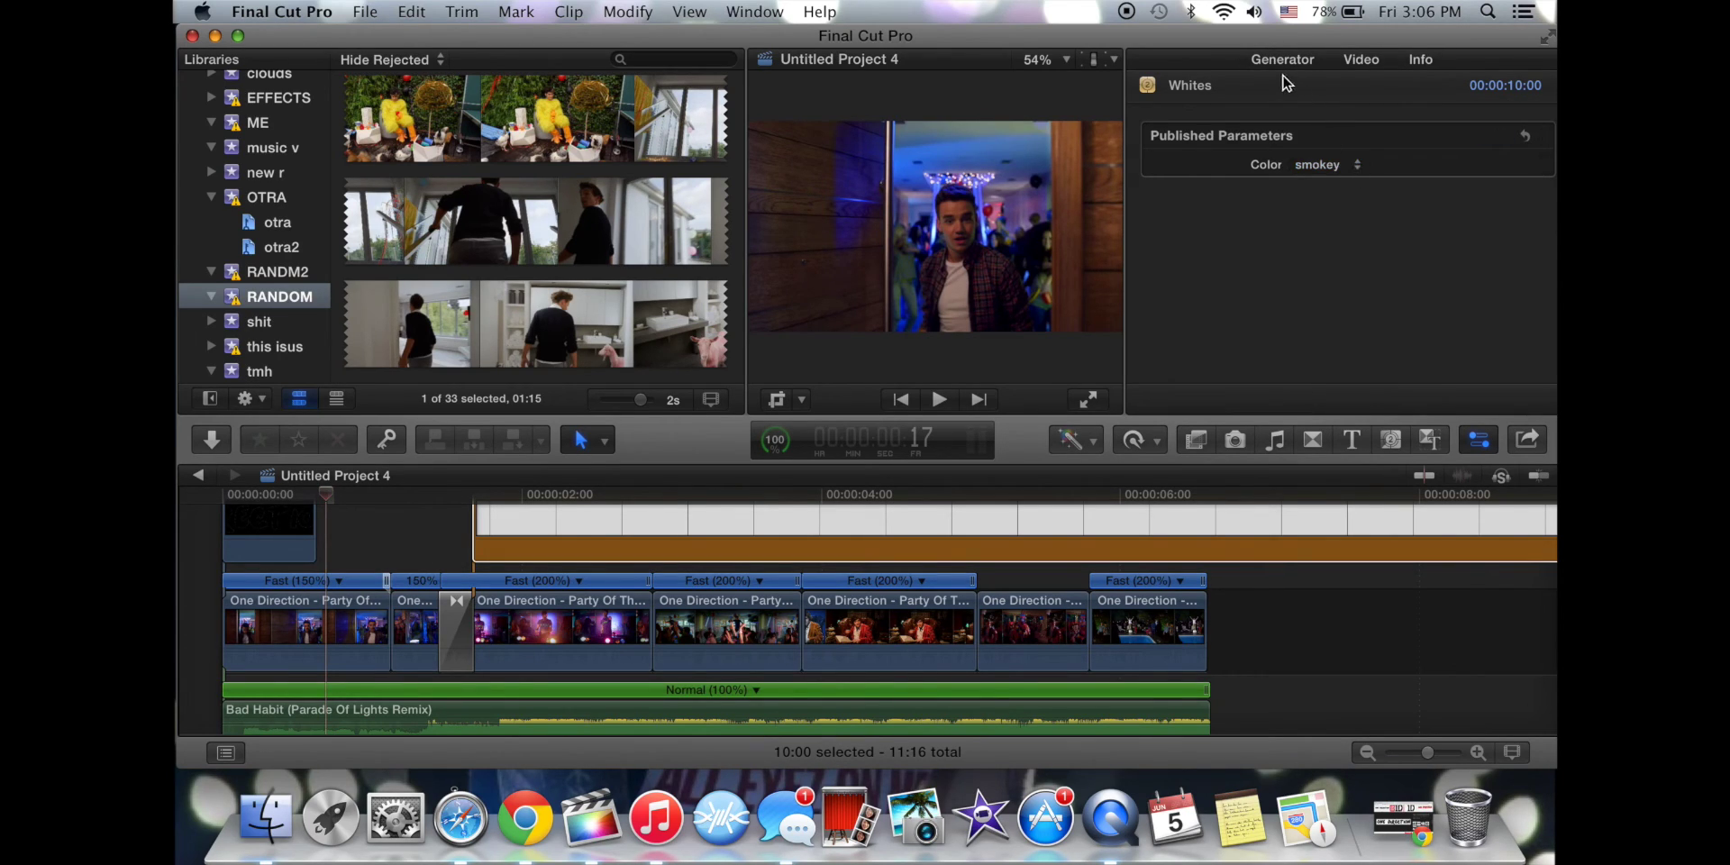
left_click(1356, 165)
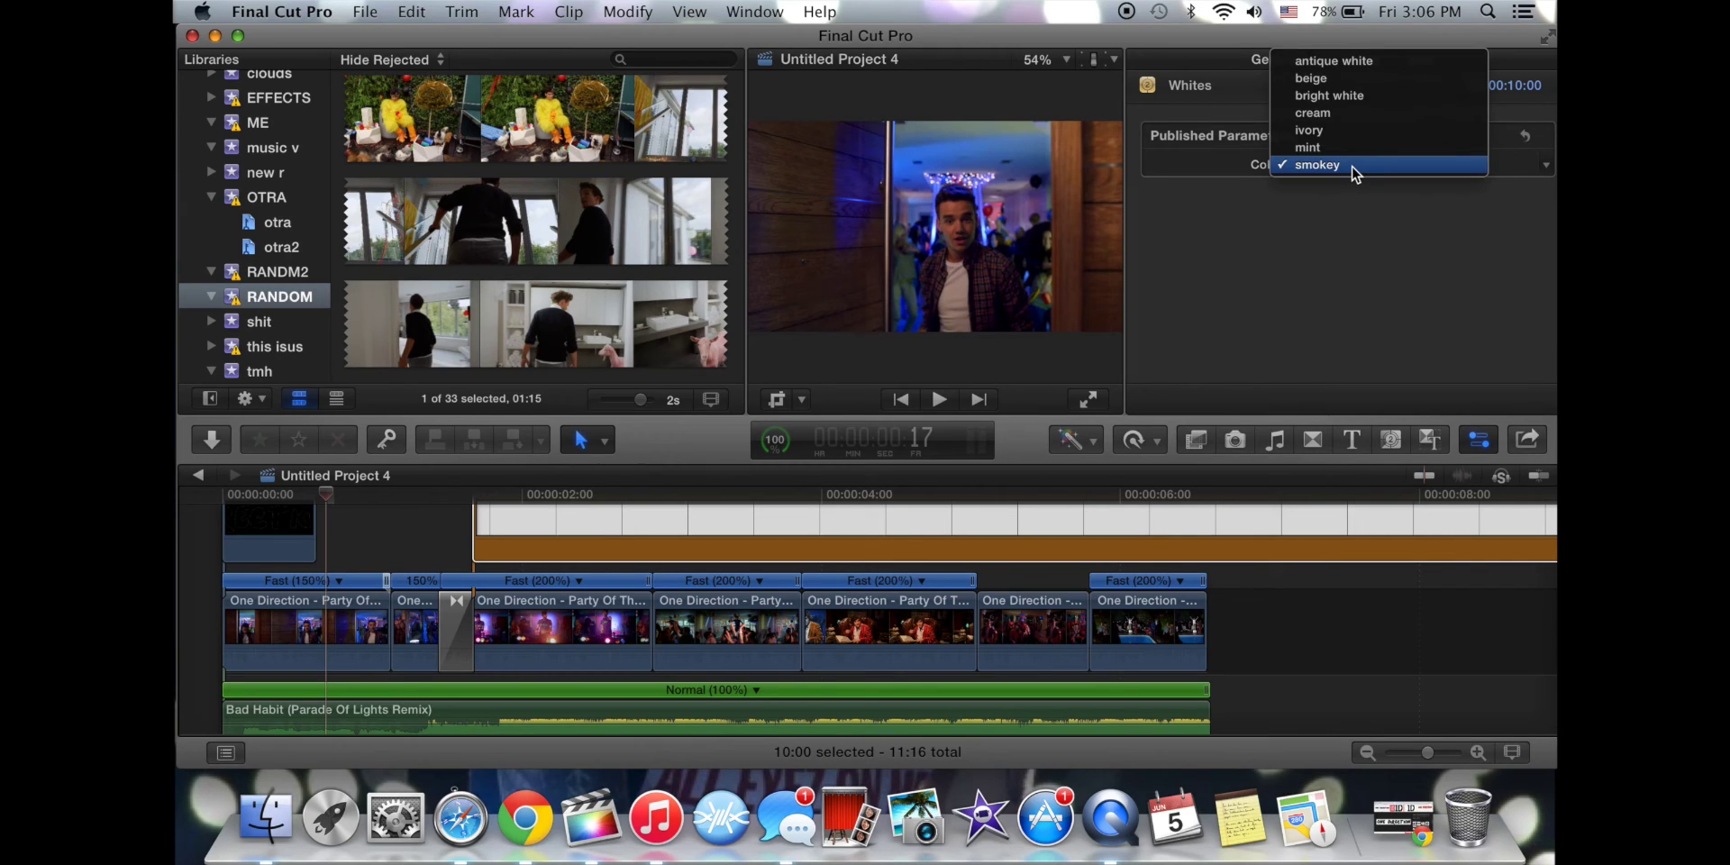
left_click(1338, 97)
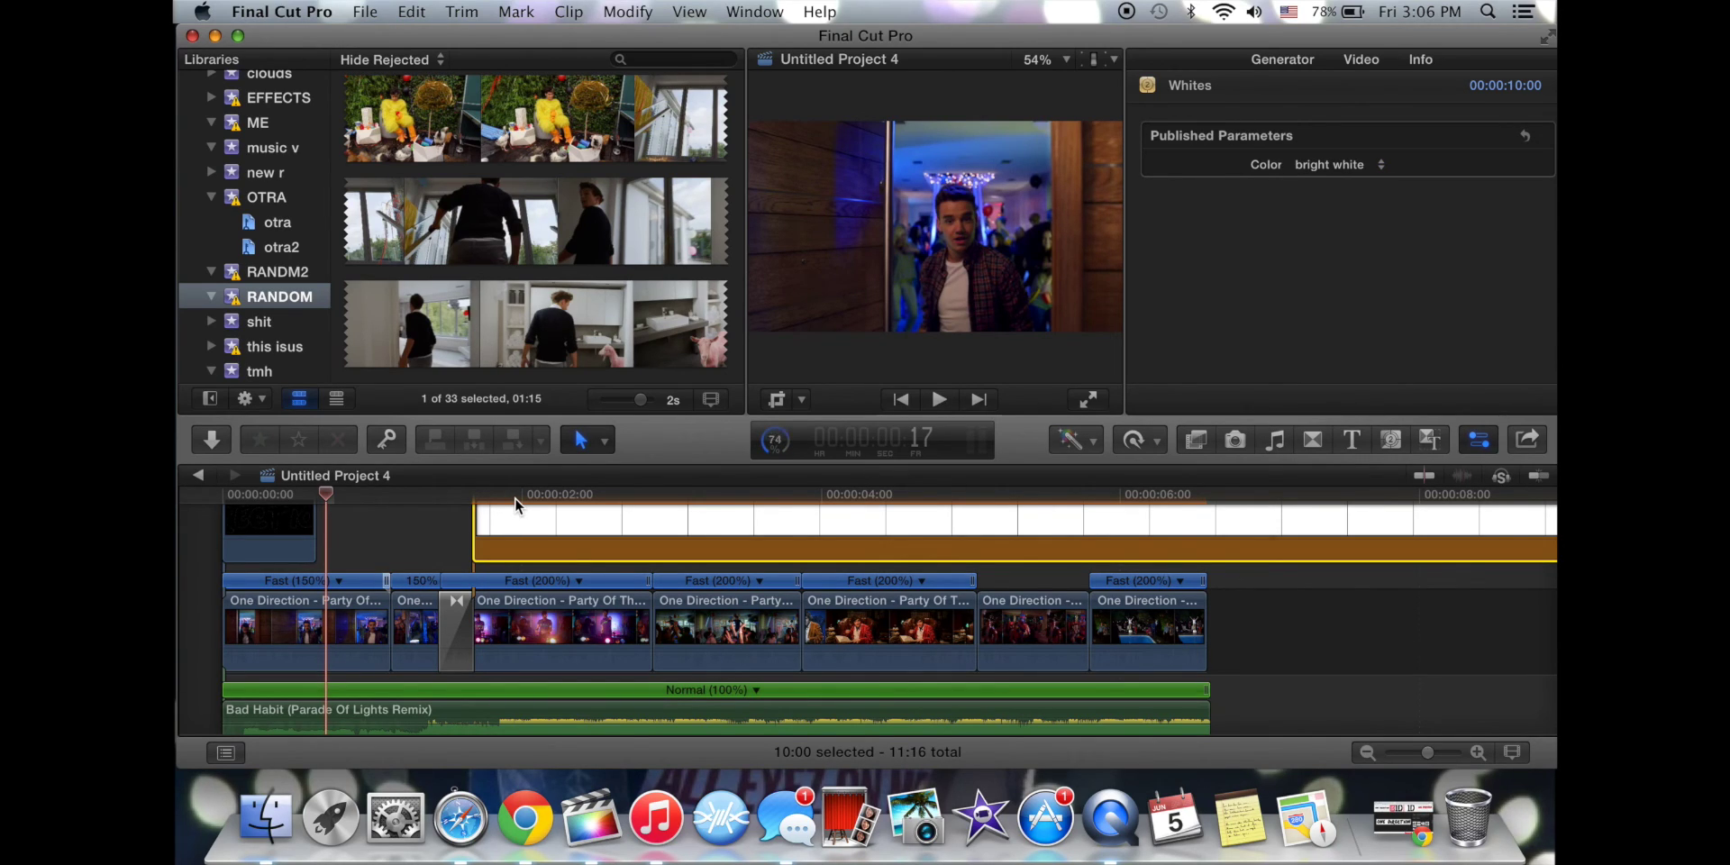
Blade the Whites clip one frame in and delete the long remainder, leaving a one-frame flash.
key("b")
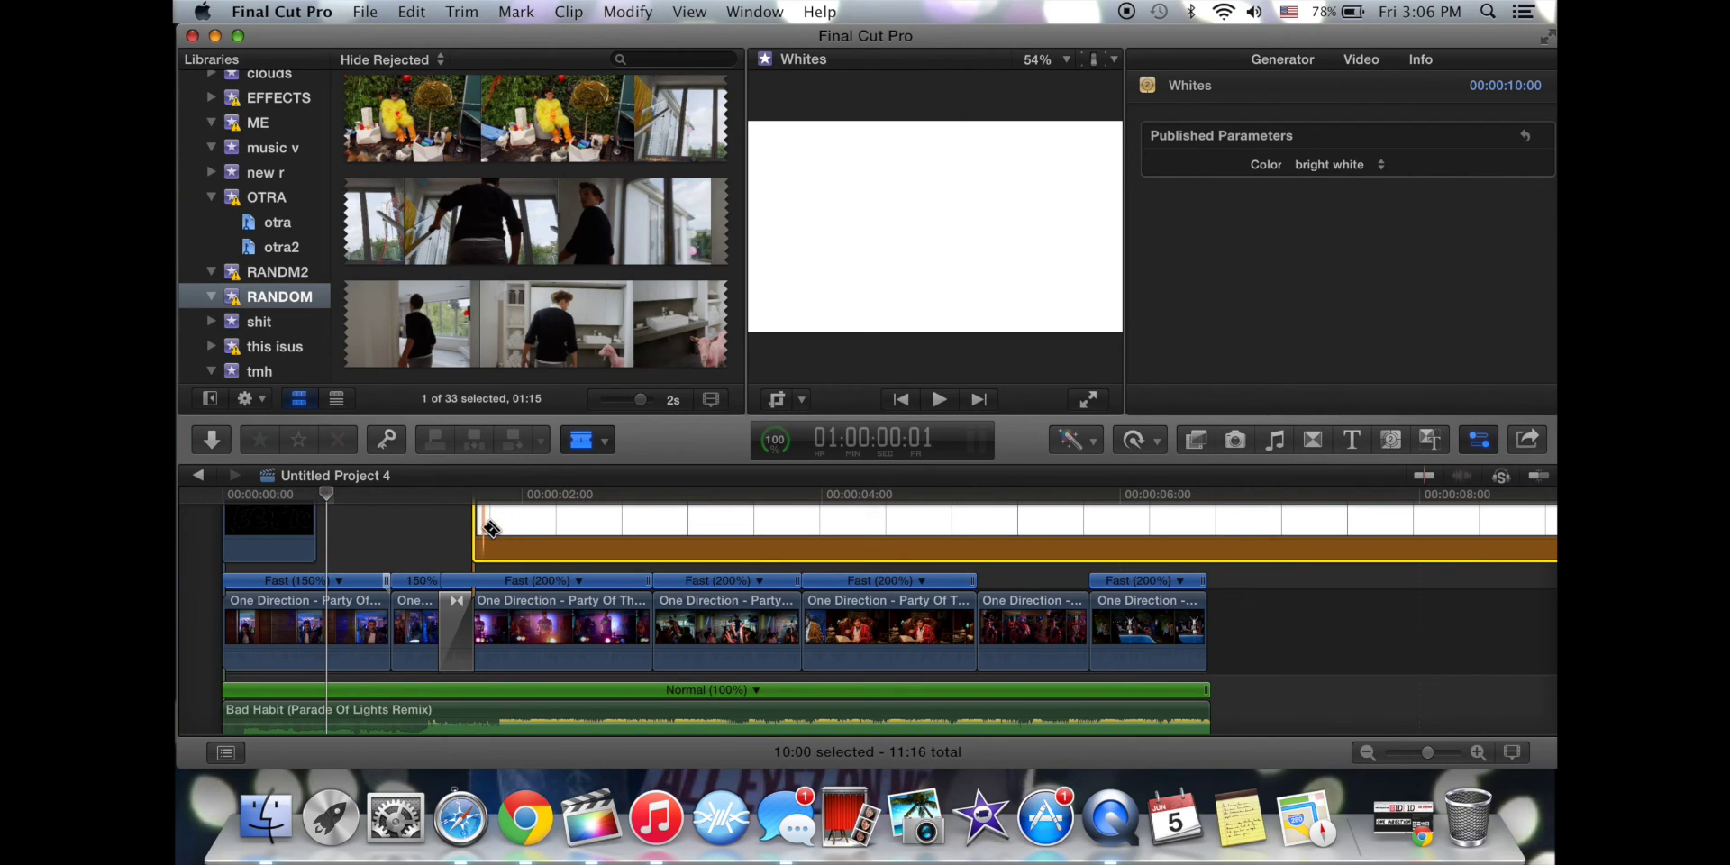
left_click(491, 528)
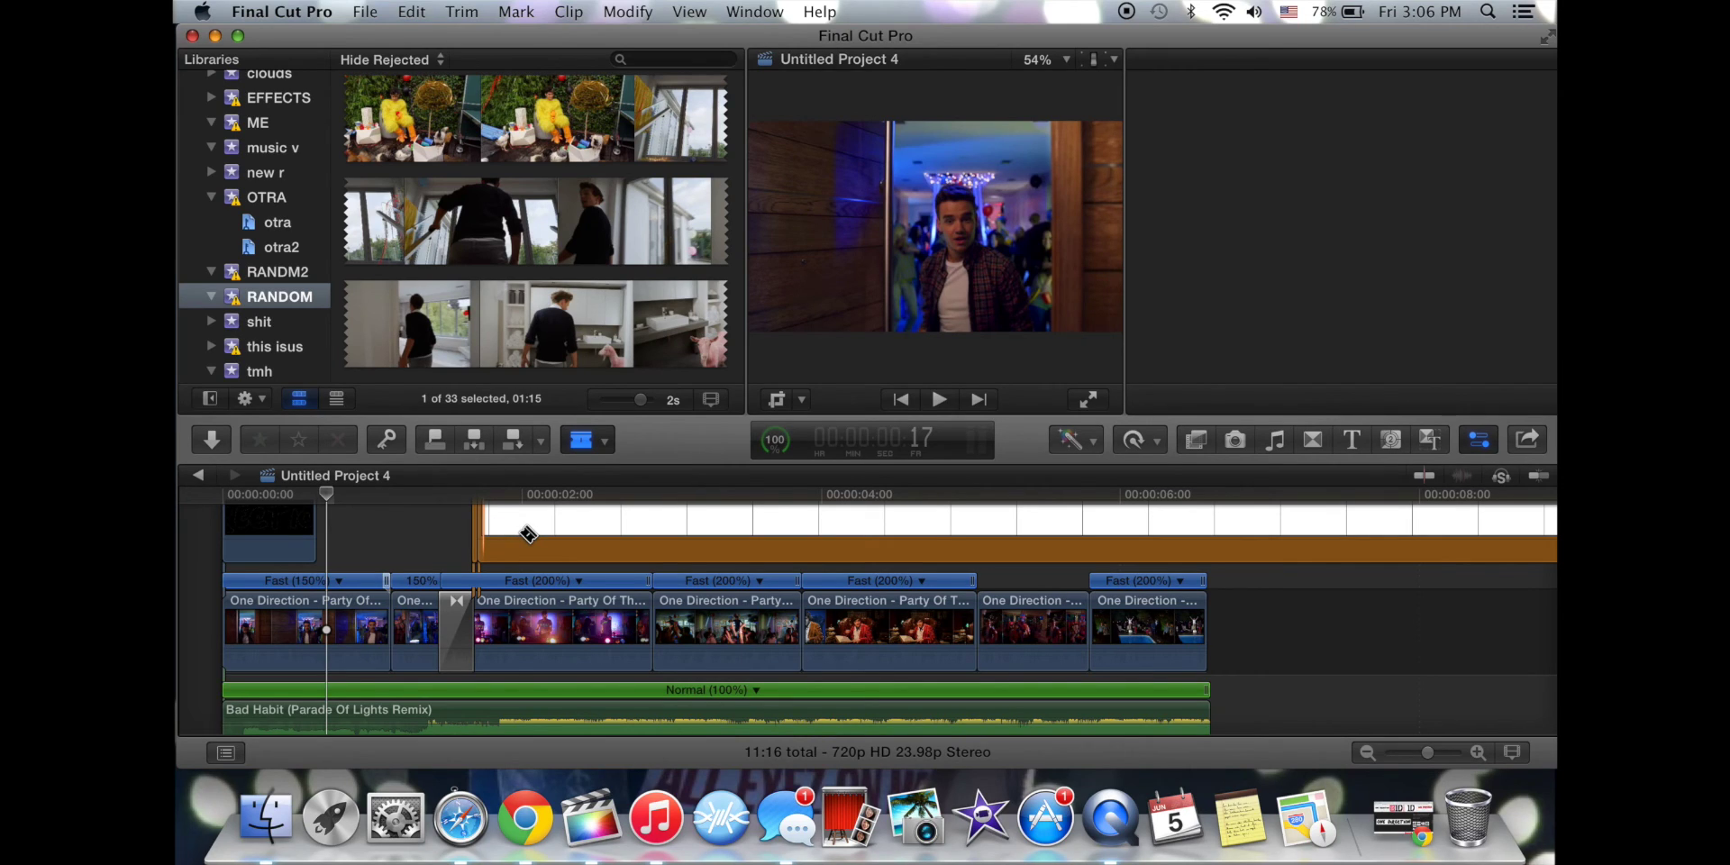
key("a")
left_click(519, 536)
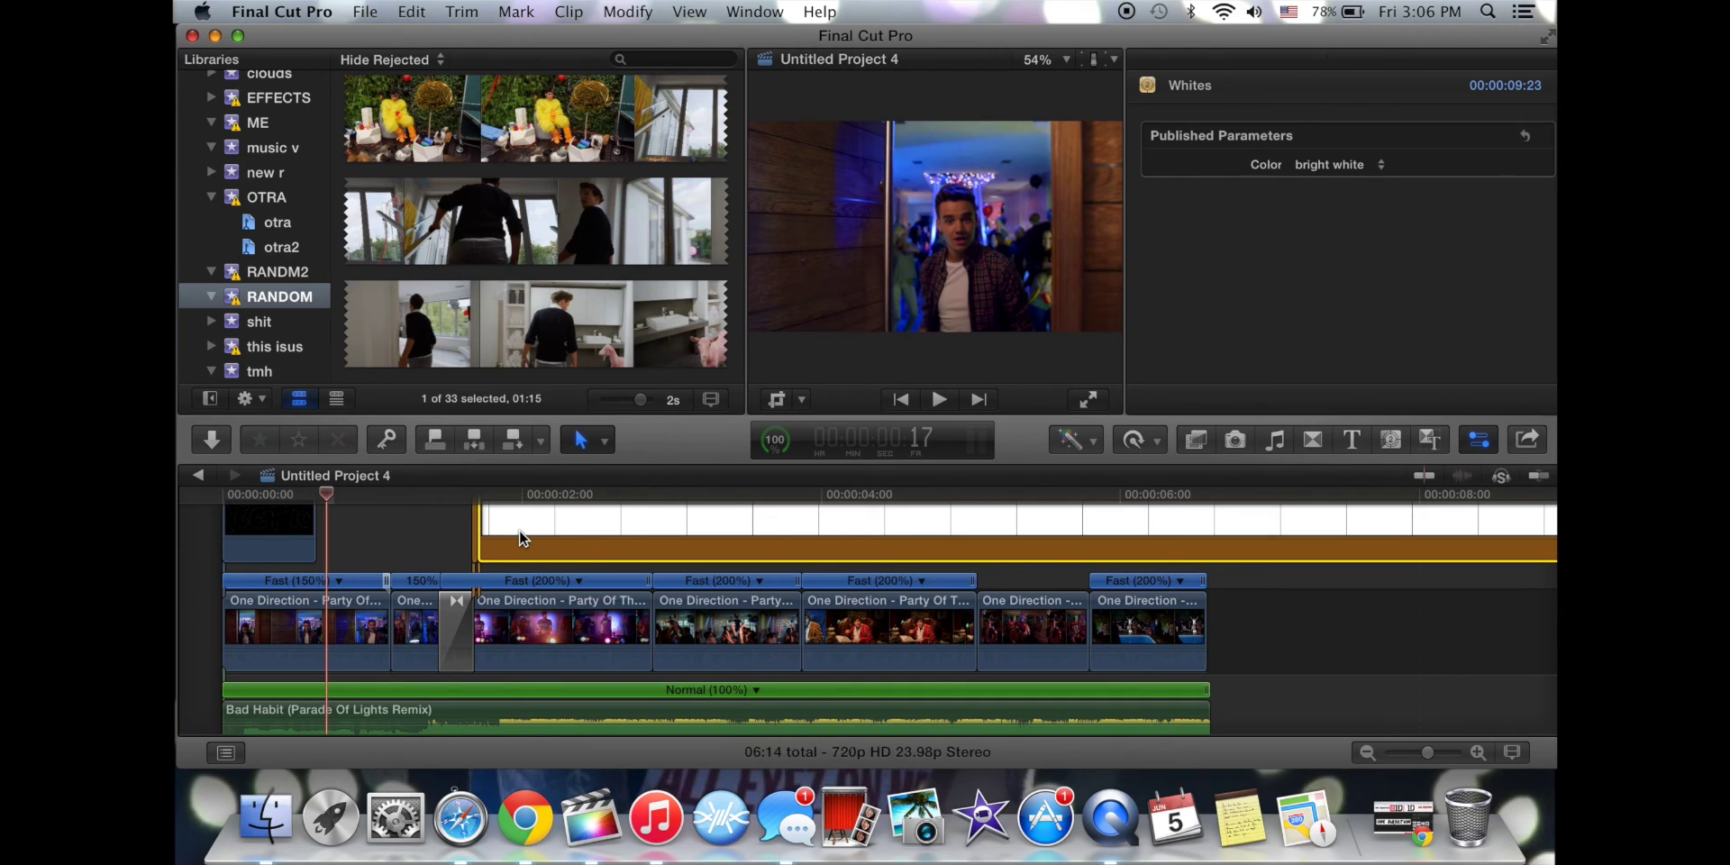
key("Delete")
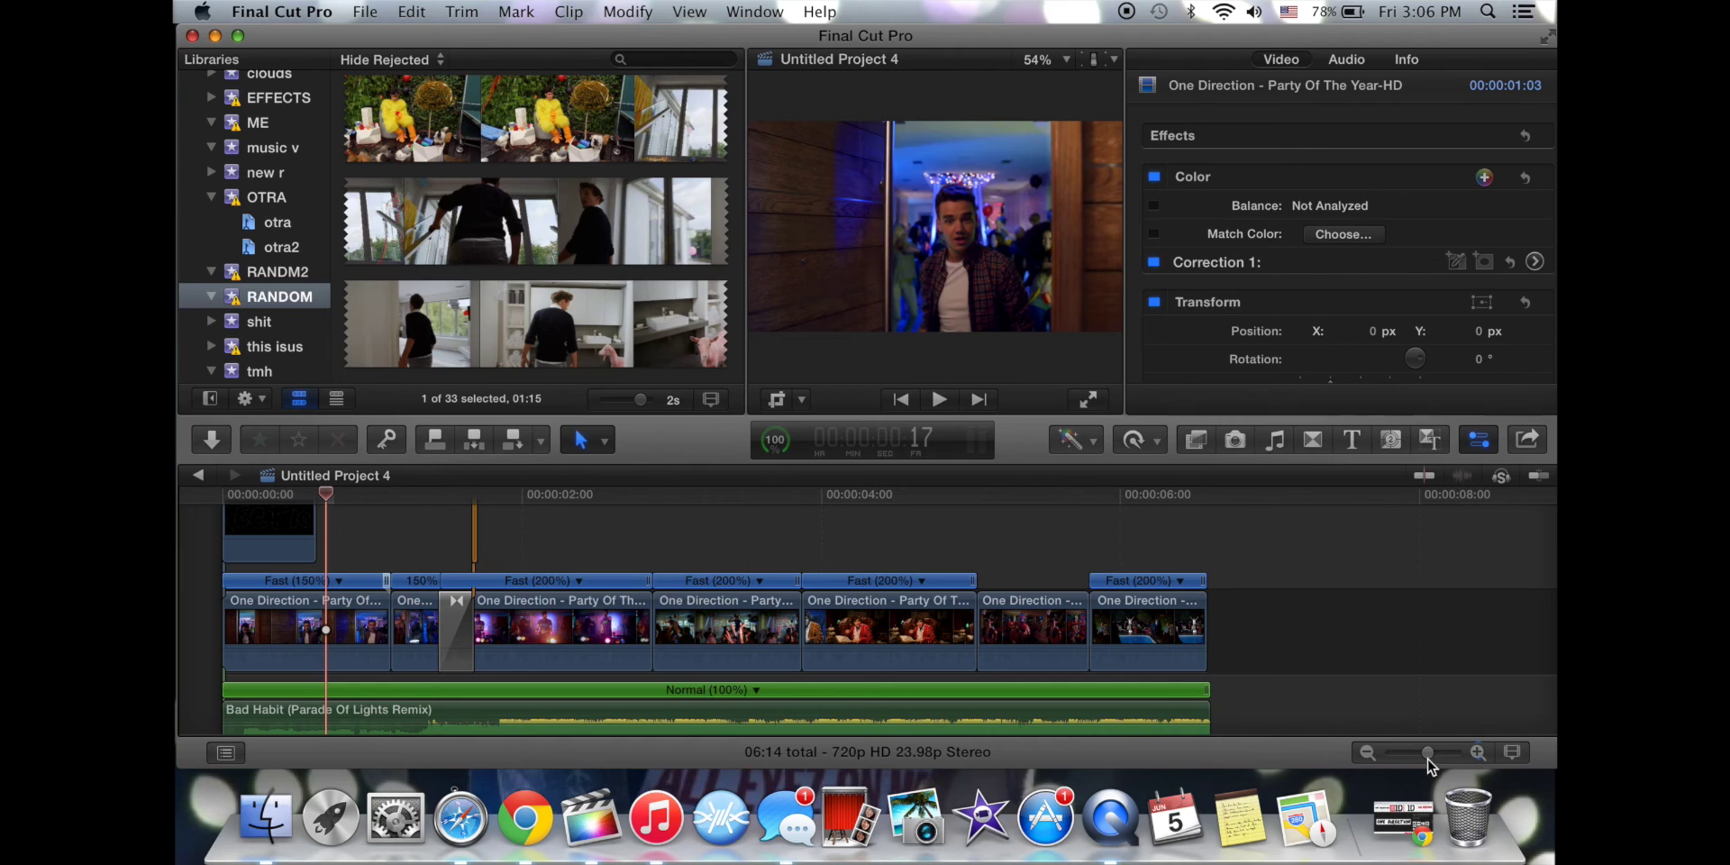
Zoom in and move the one-frame white flash five frames later, just before 2:00.
left_click_drag(1432, 754, 1435, 755)
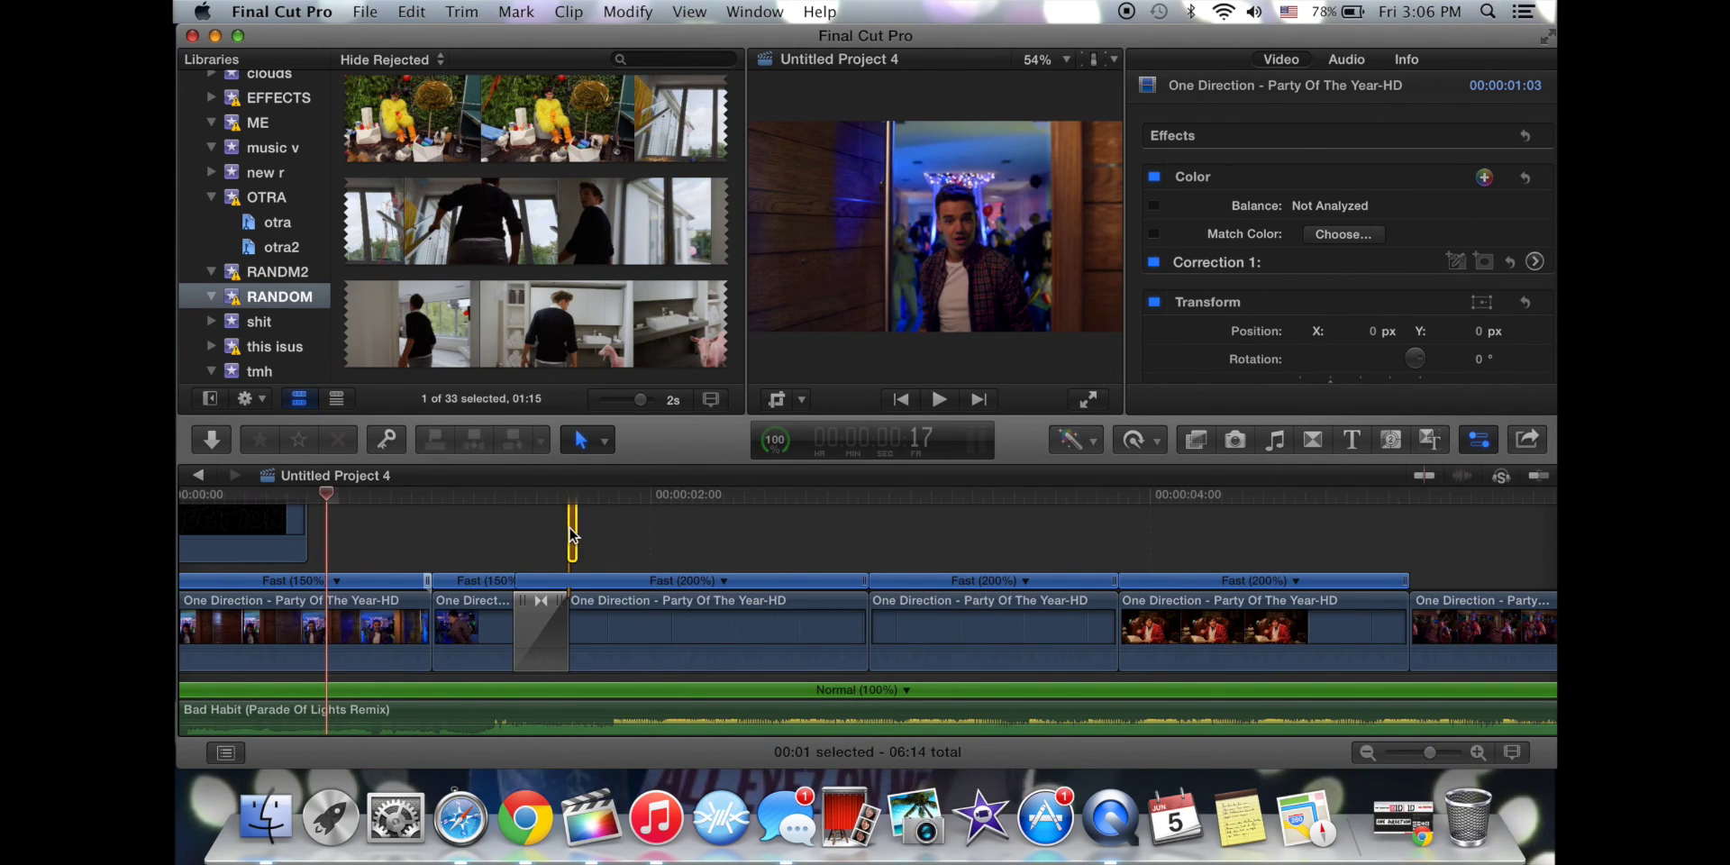
left_click(572, 533)
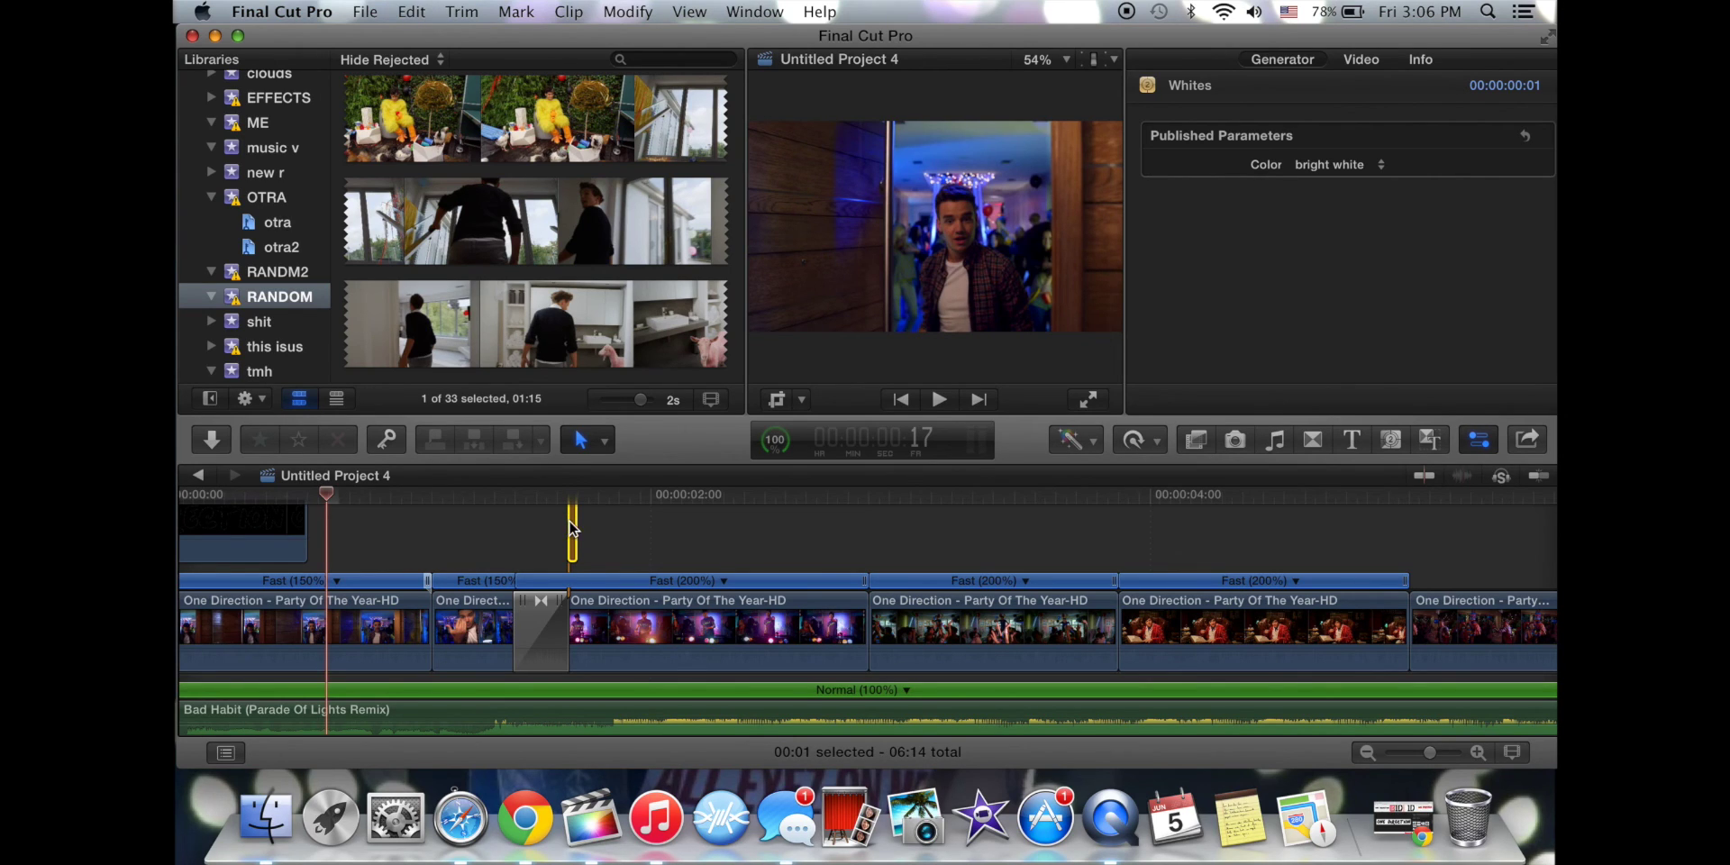
left_click_drag(578, 534, 631, 534)
Paste white flashes at 2:14, 3:00, 3:14 and 4:01, then play from about 1:05.
left_click(797, 518)
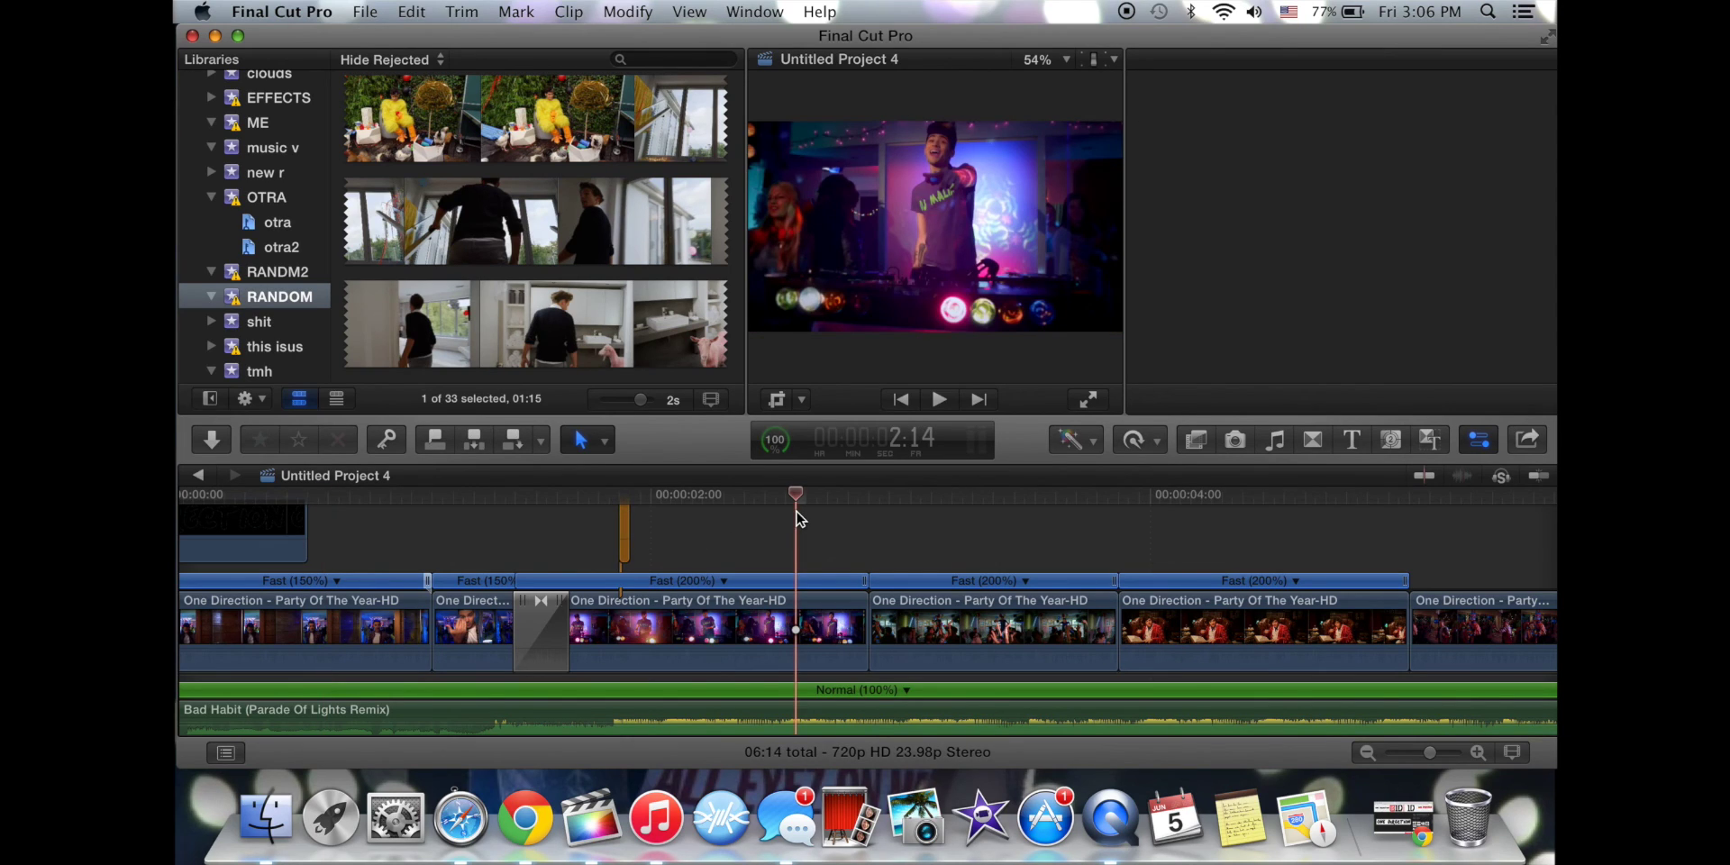
key("alt+v")
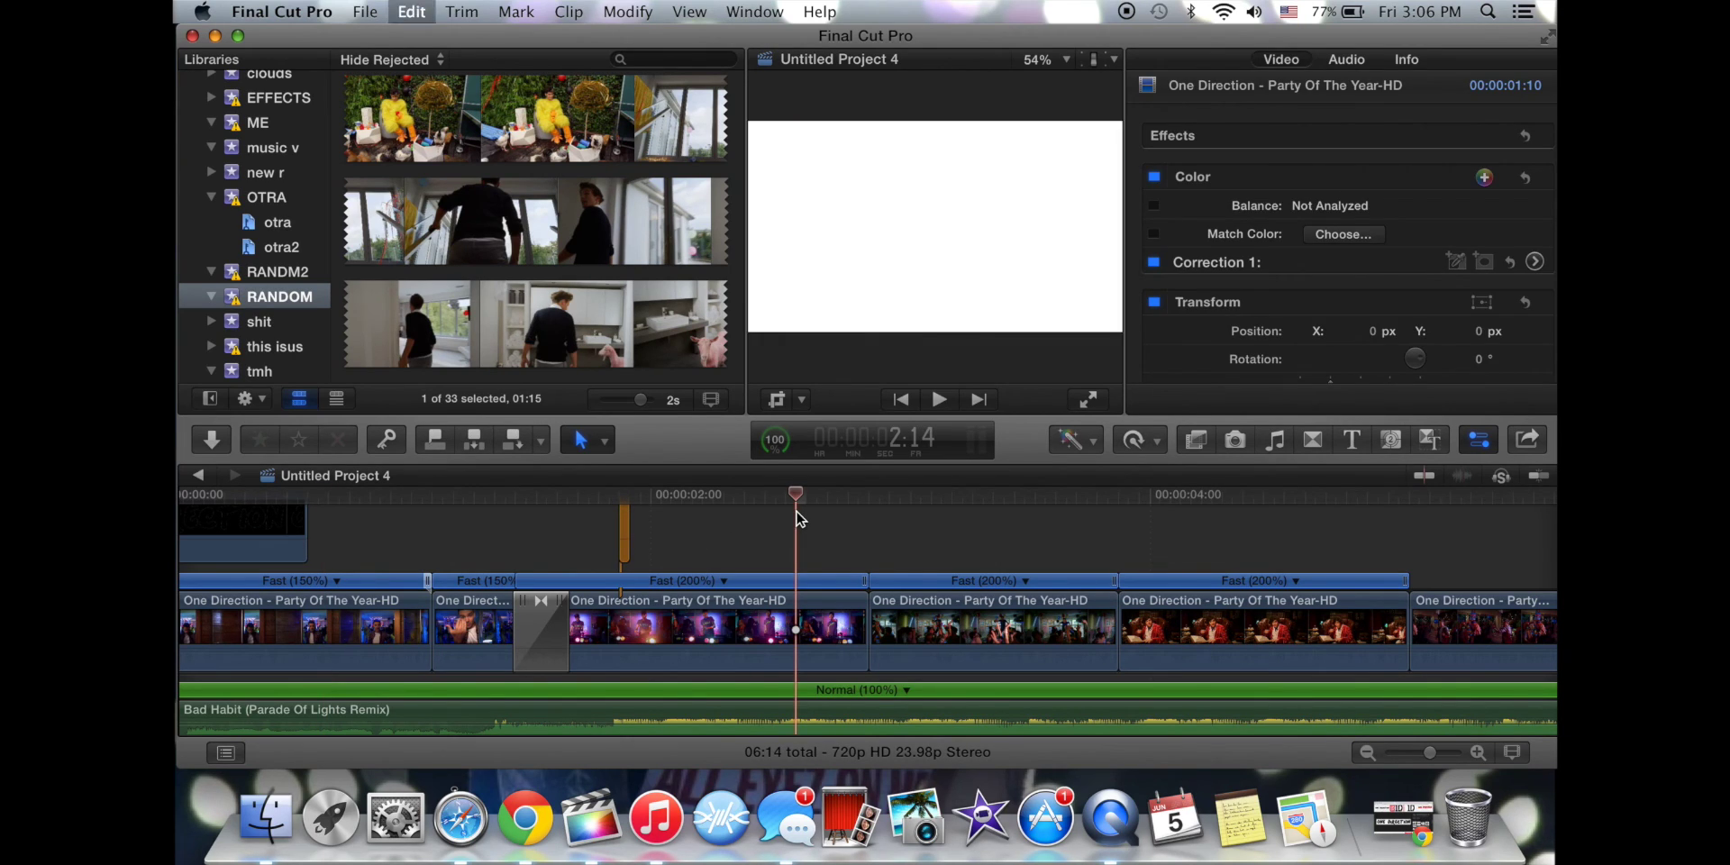
left_click(908, 518)
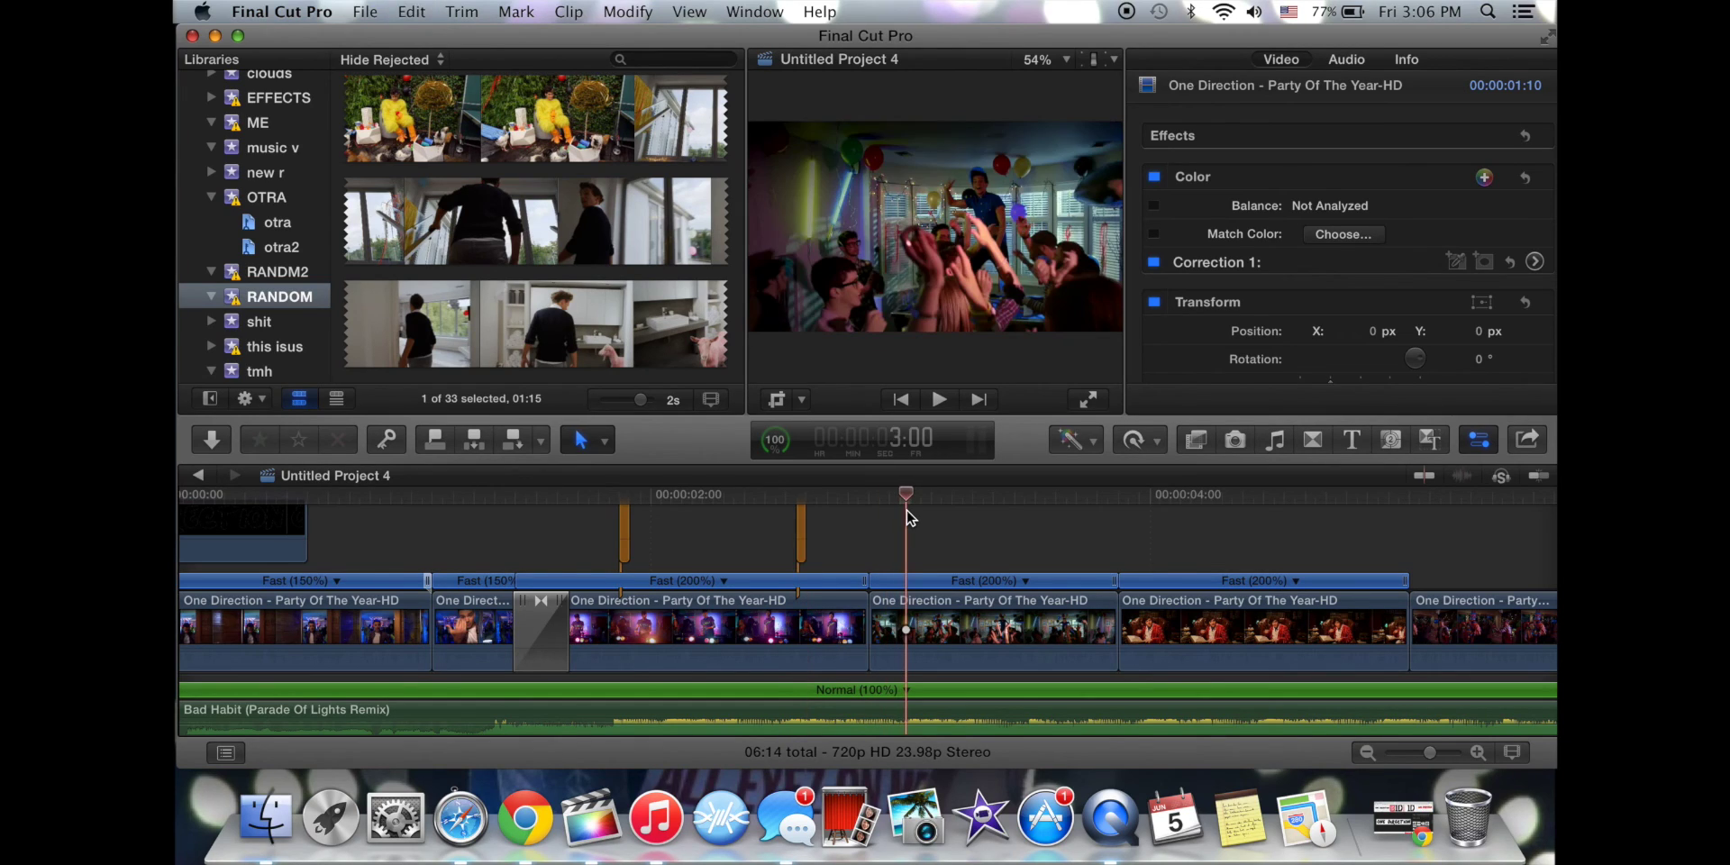
key("alt+v")
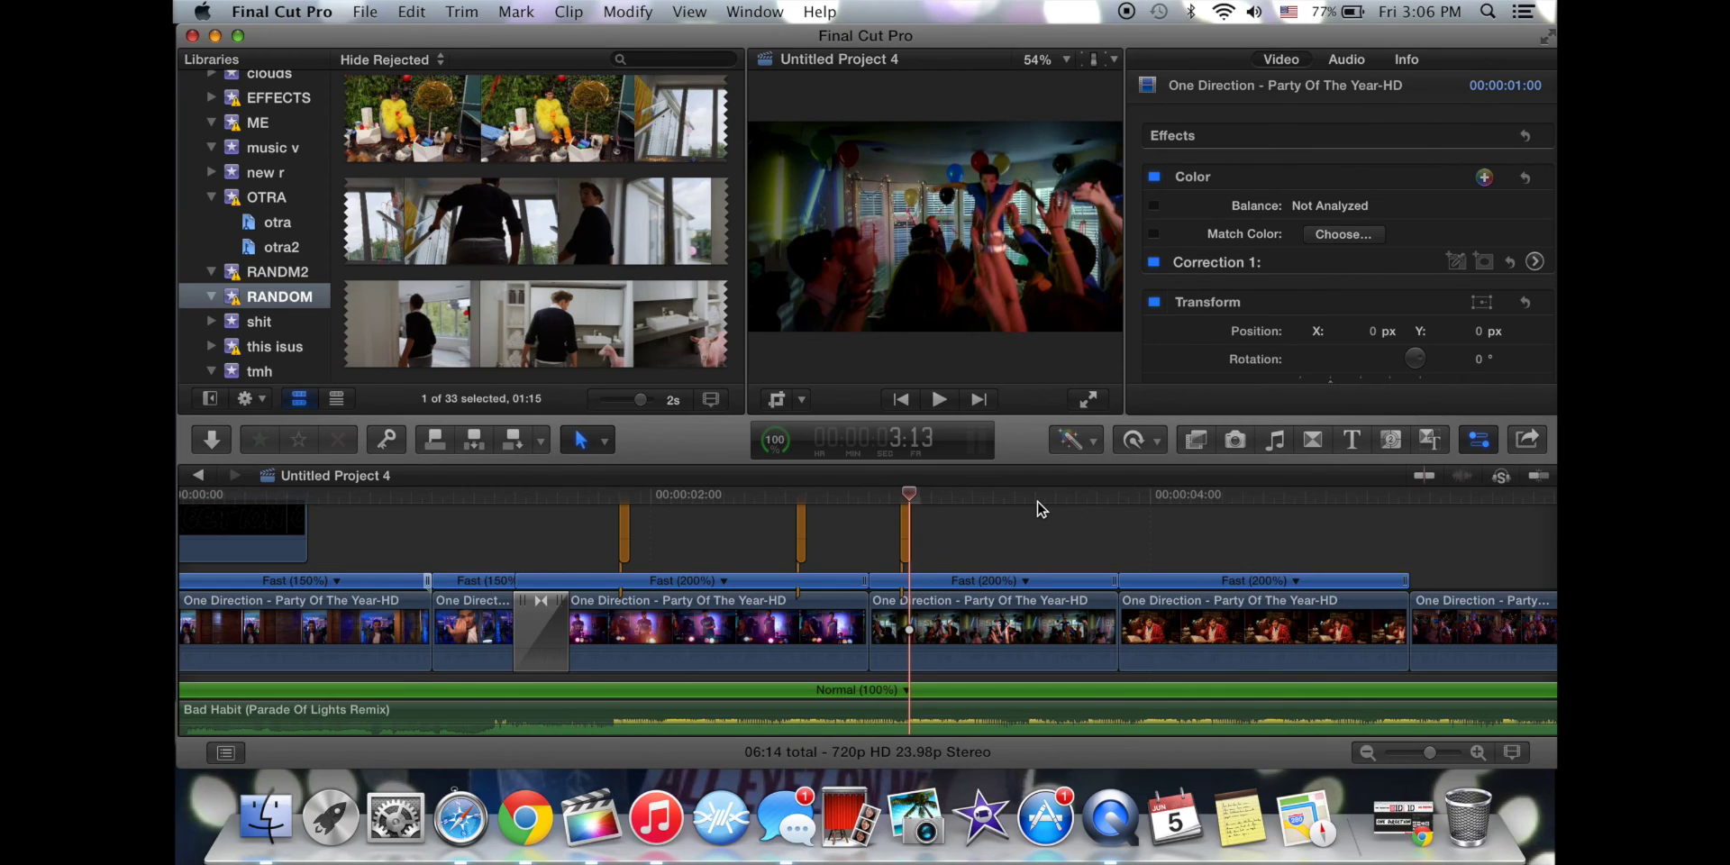
left_click(1041, 509)
key("alt+v")
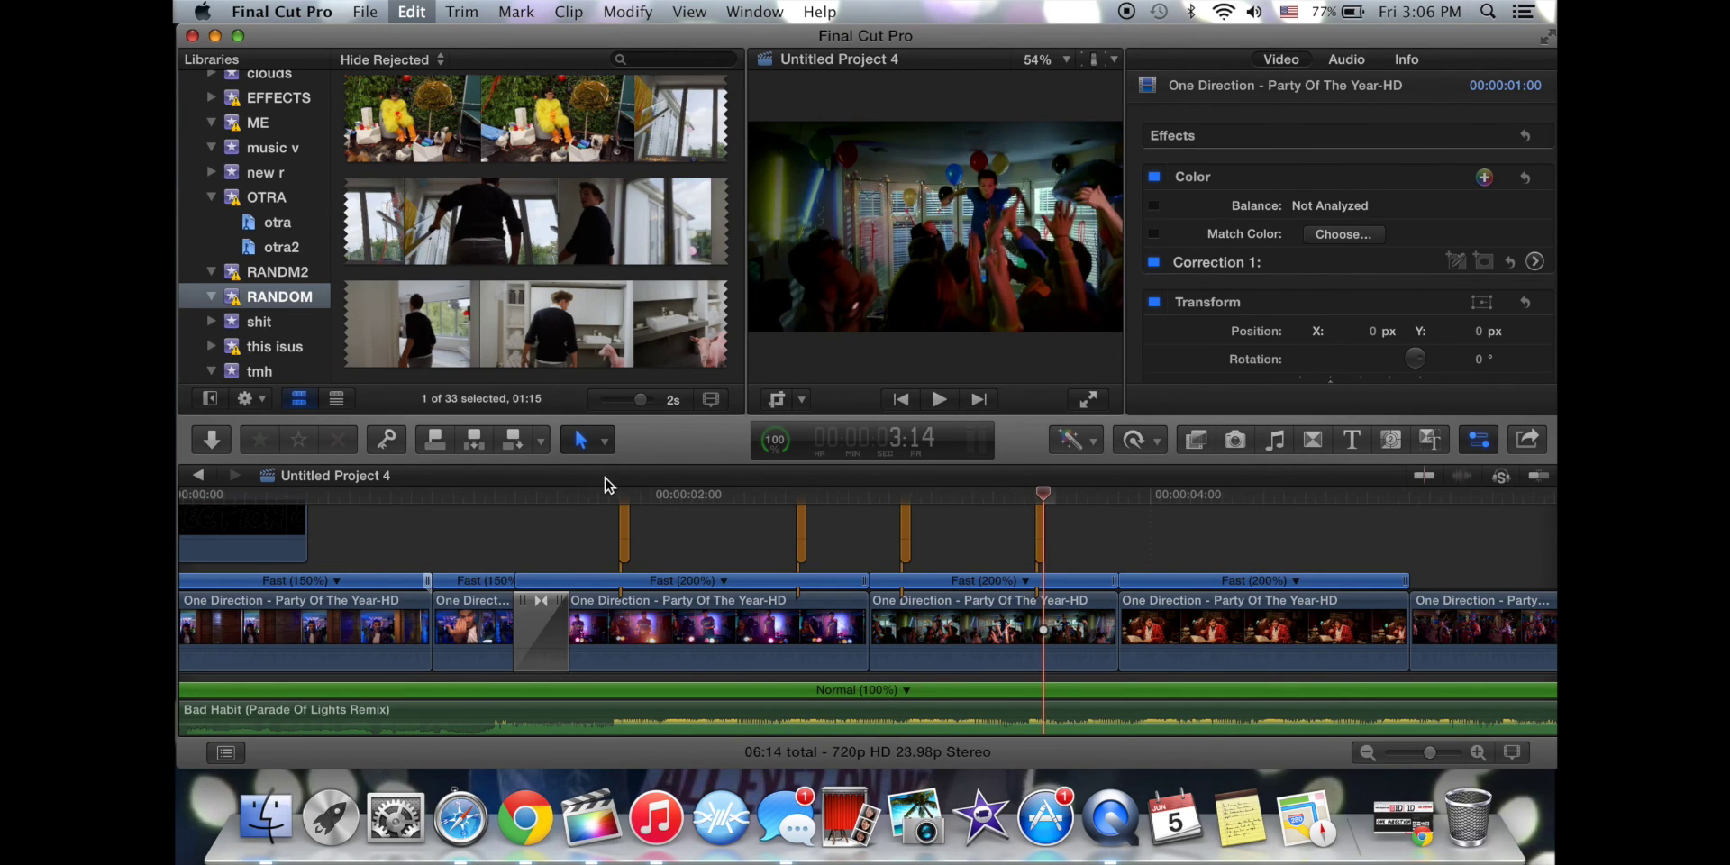
left_click(1168, 557)
key("alt+v")
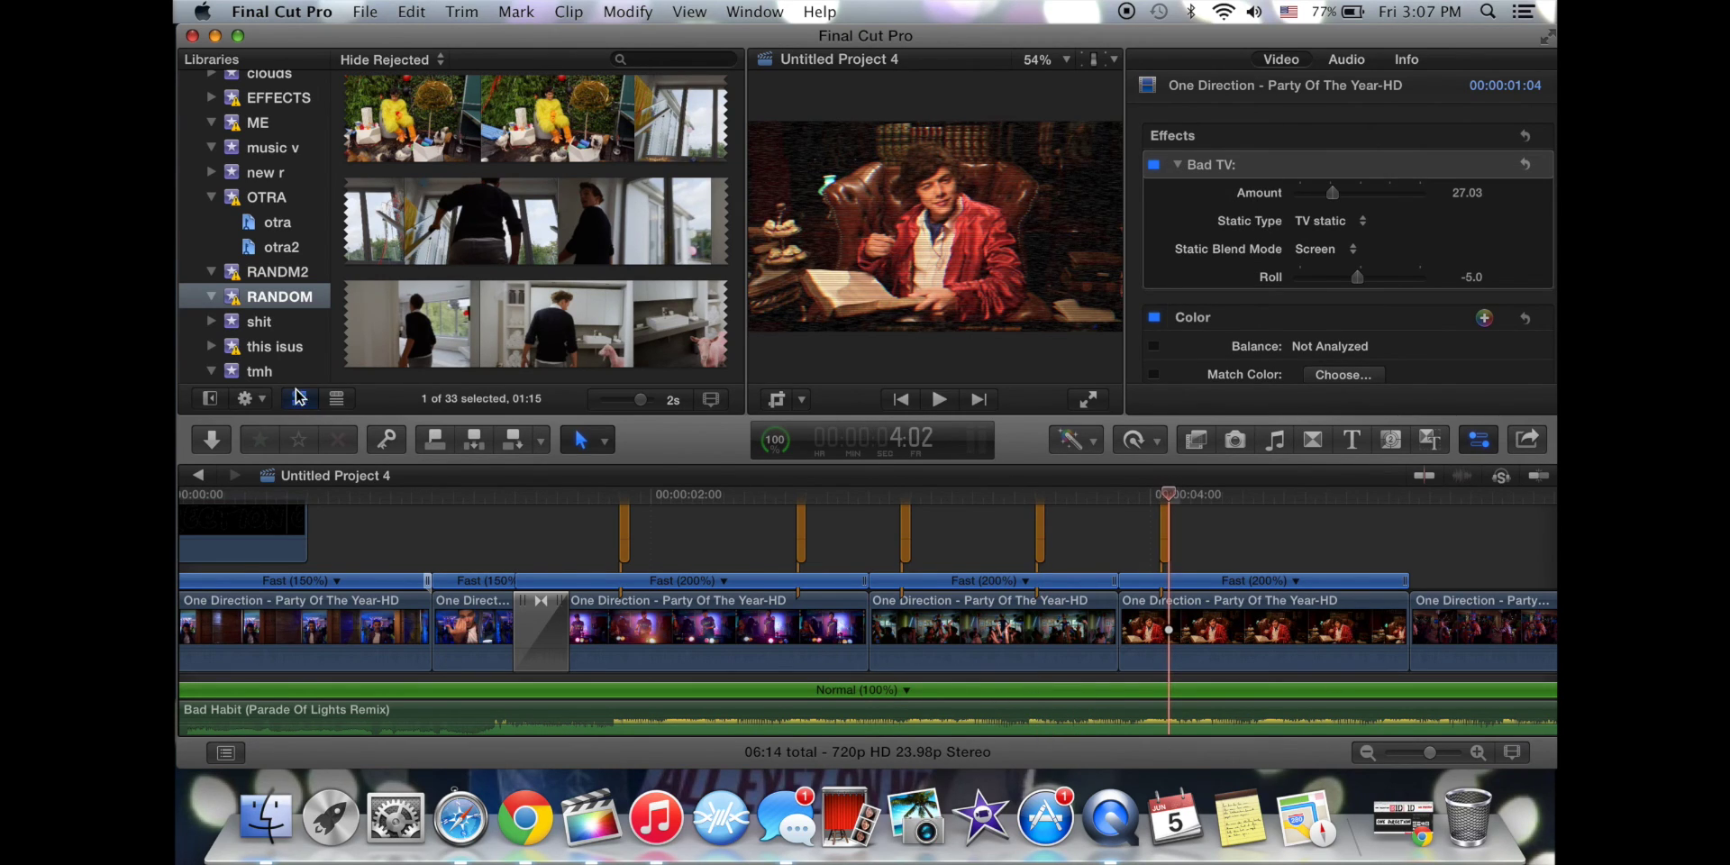
left_click(458, 505)
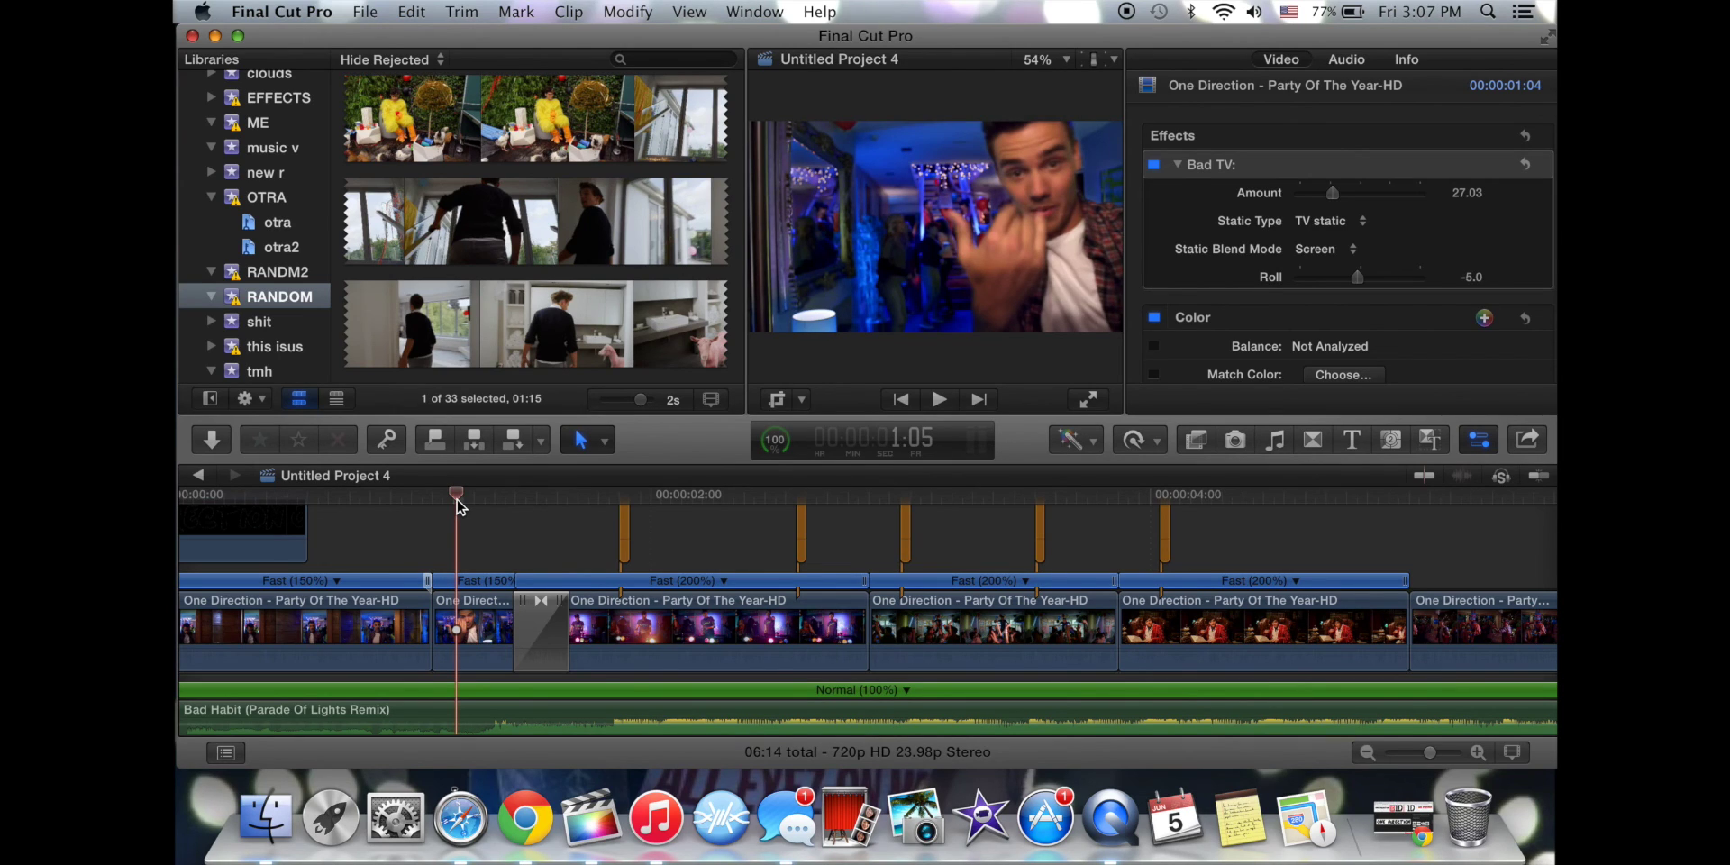
key("space")
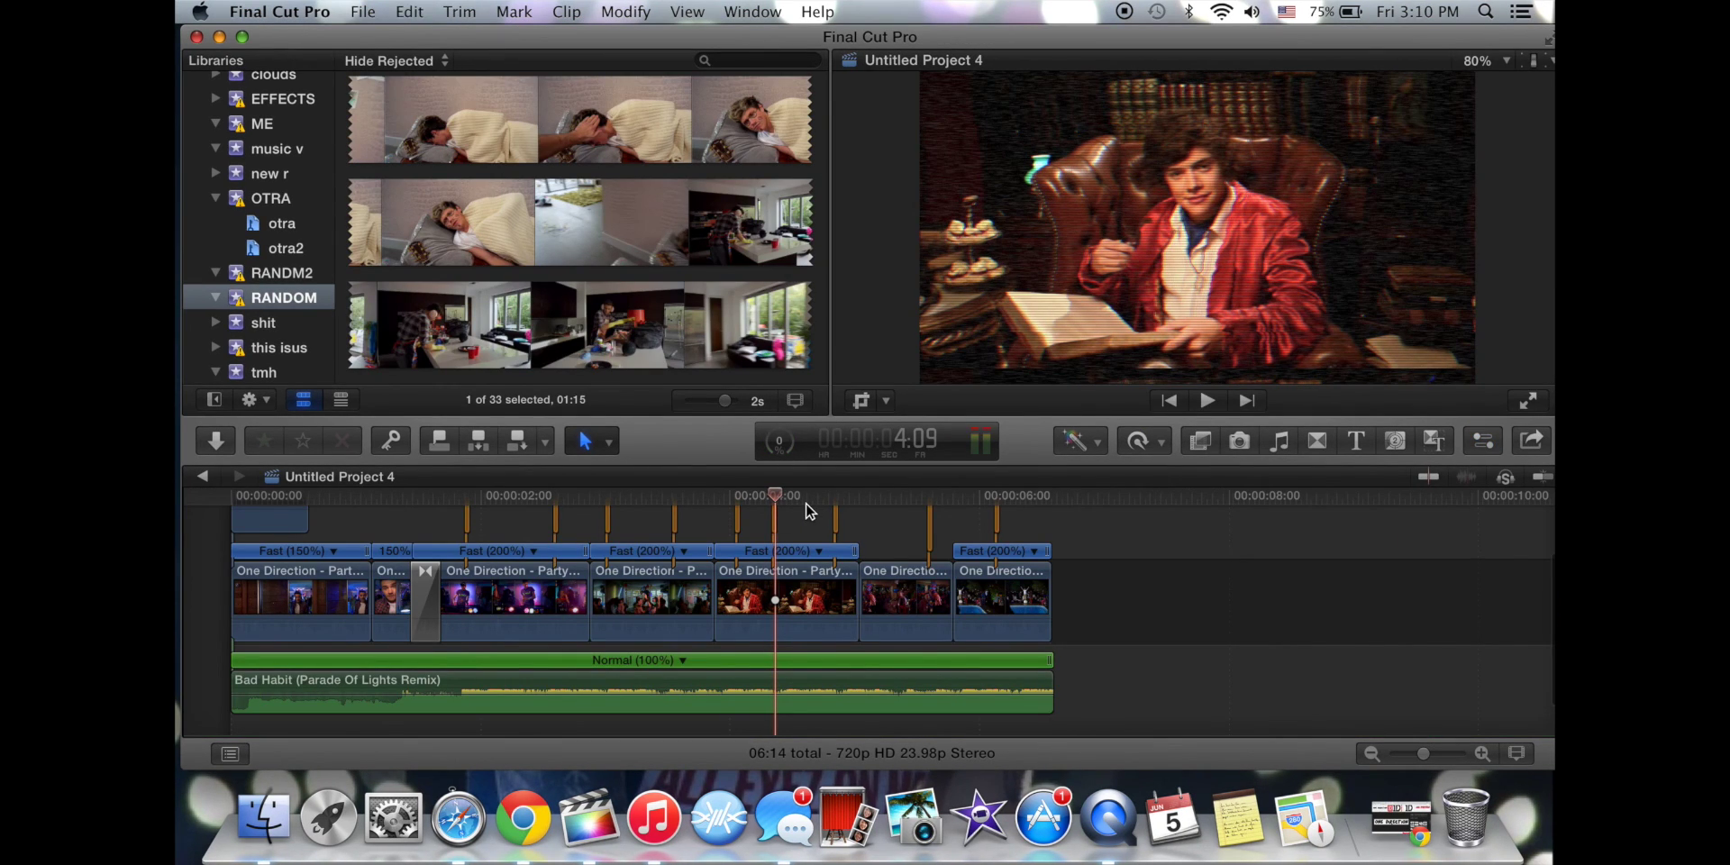
Scrub to the flashes near 4:14 and 5:05, then play the edit from the start.
left_click(805, 497)
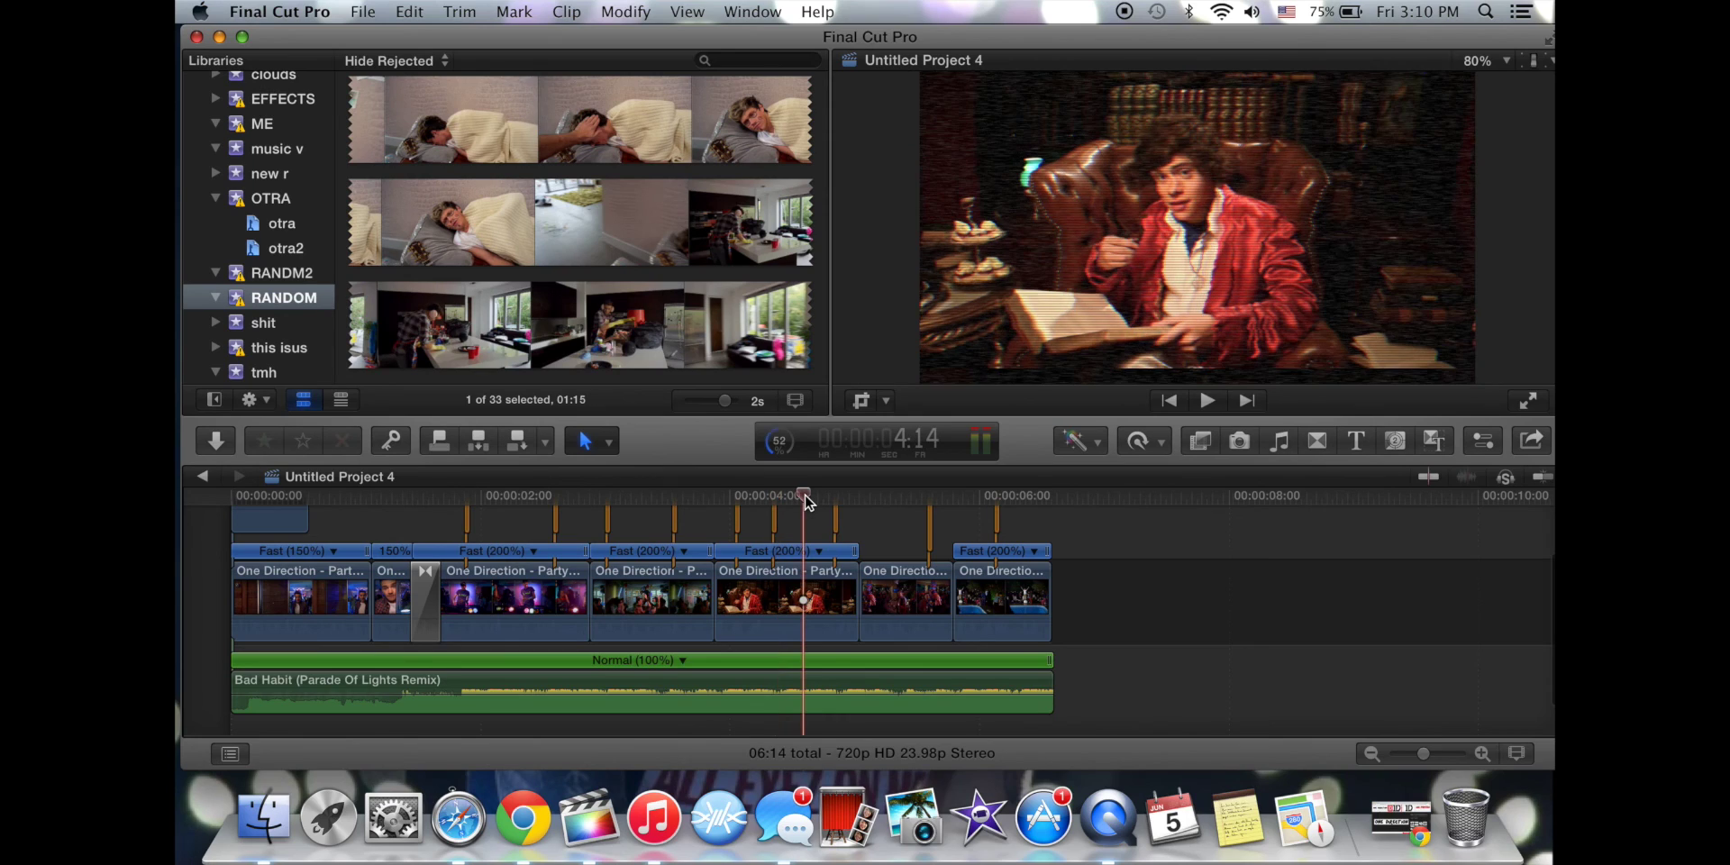
left_click(876, 497)
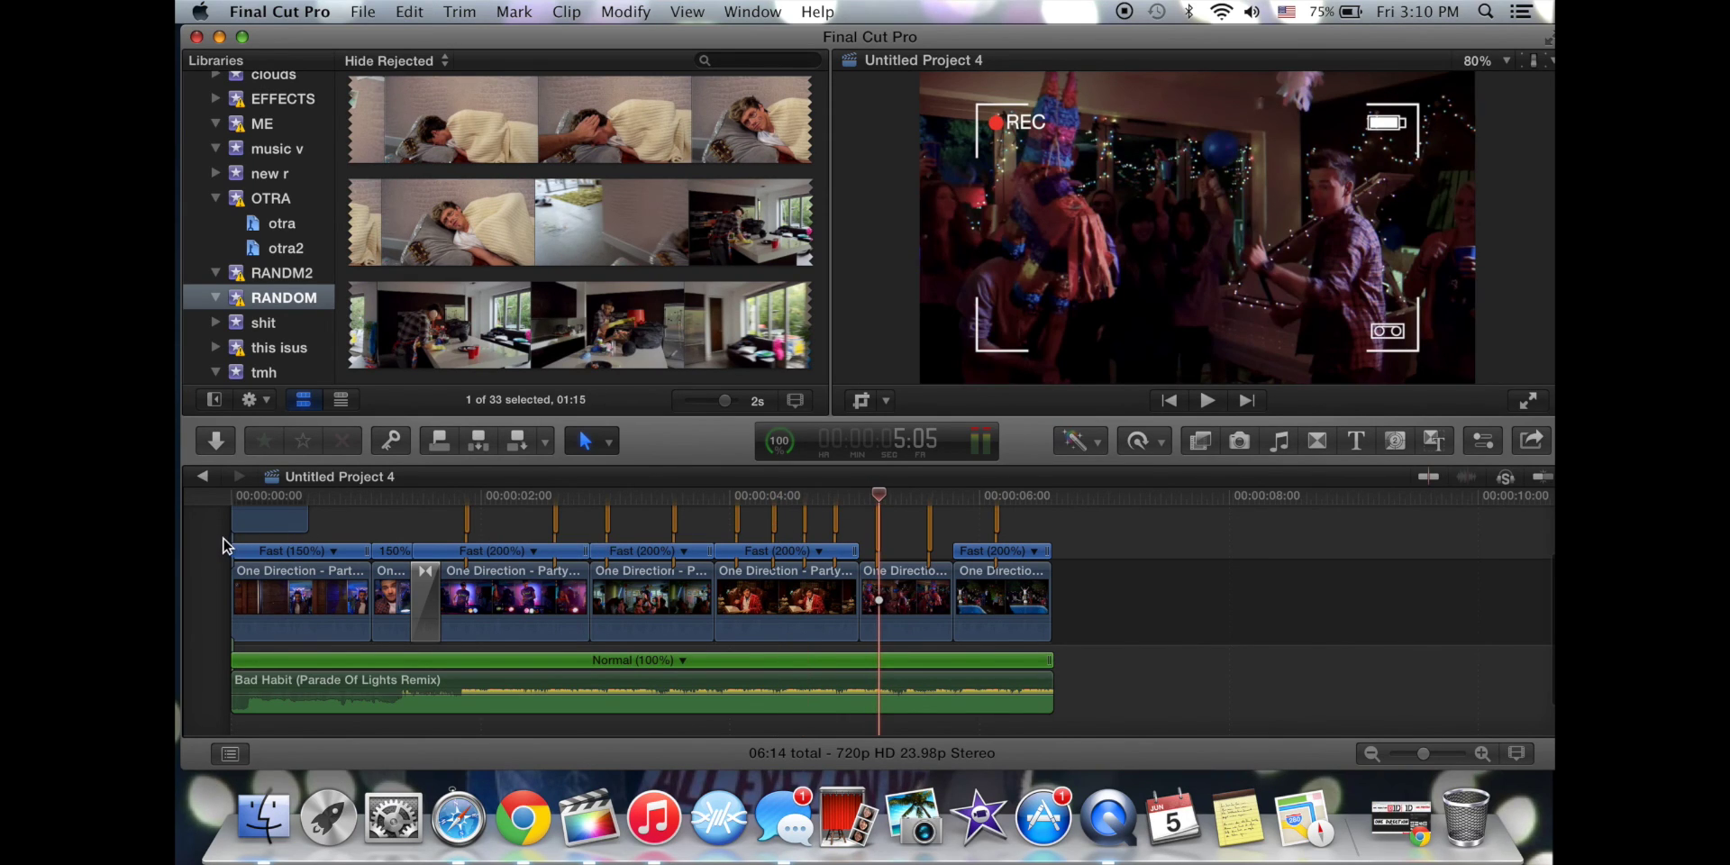
left_click(226, 545)
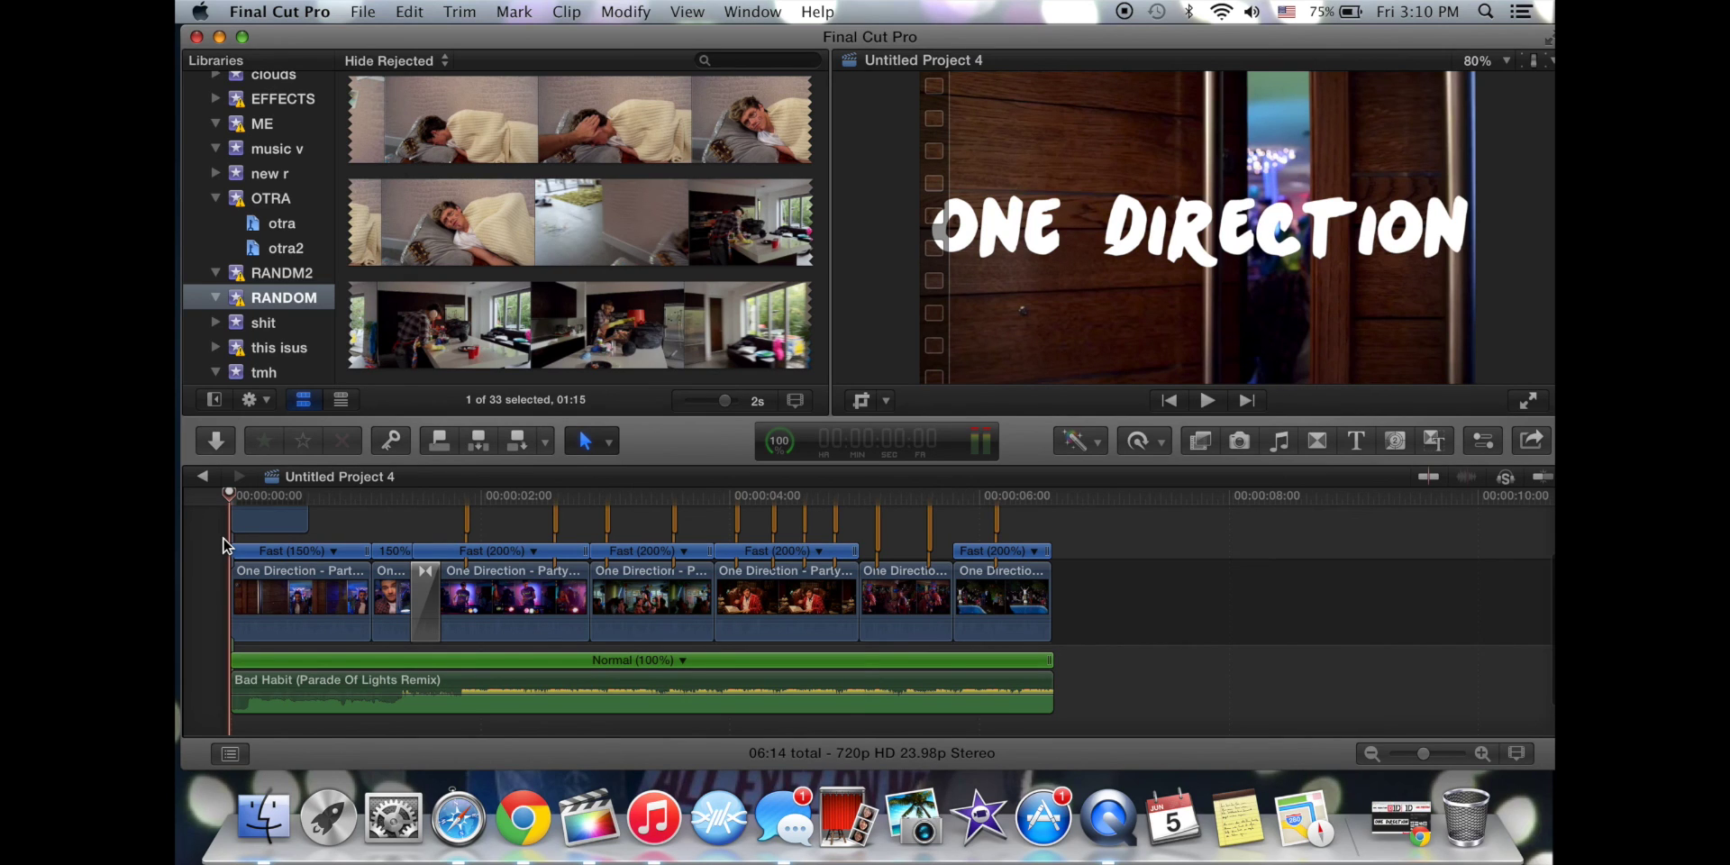
key("space")
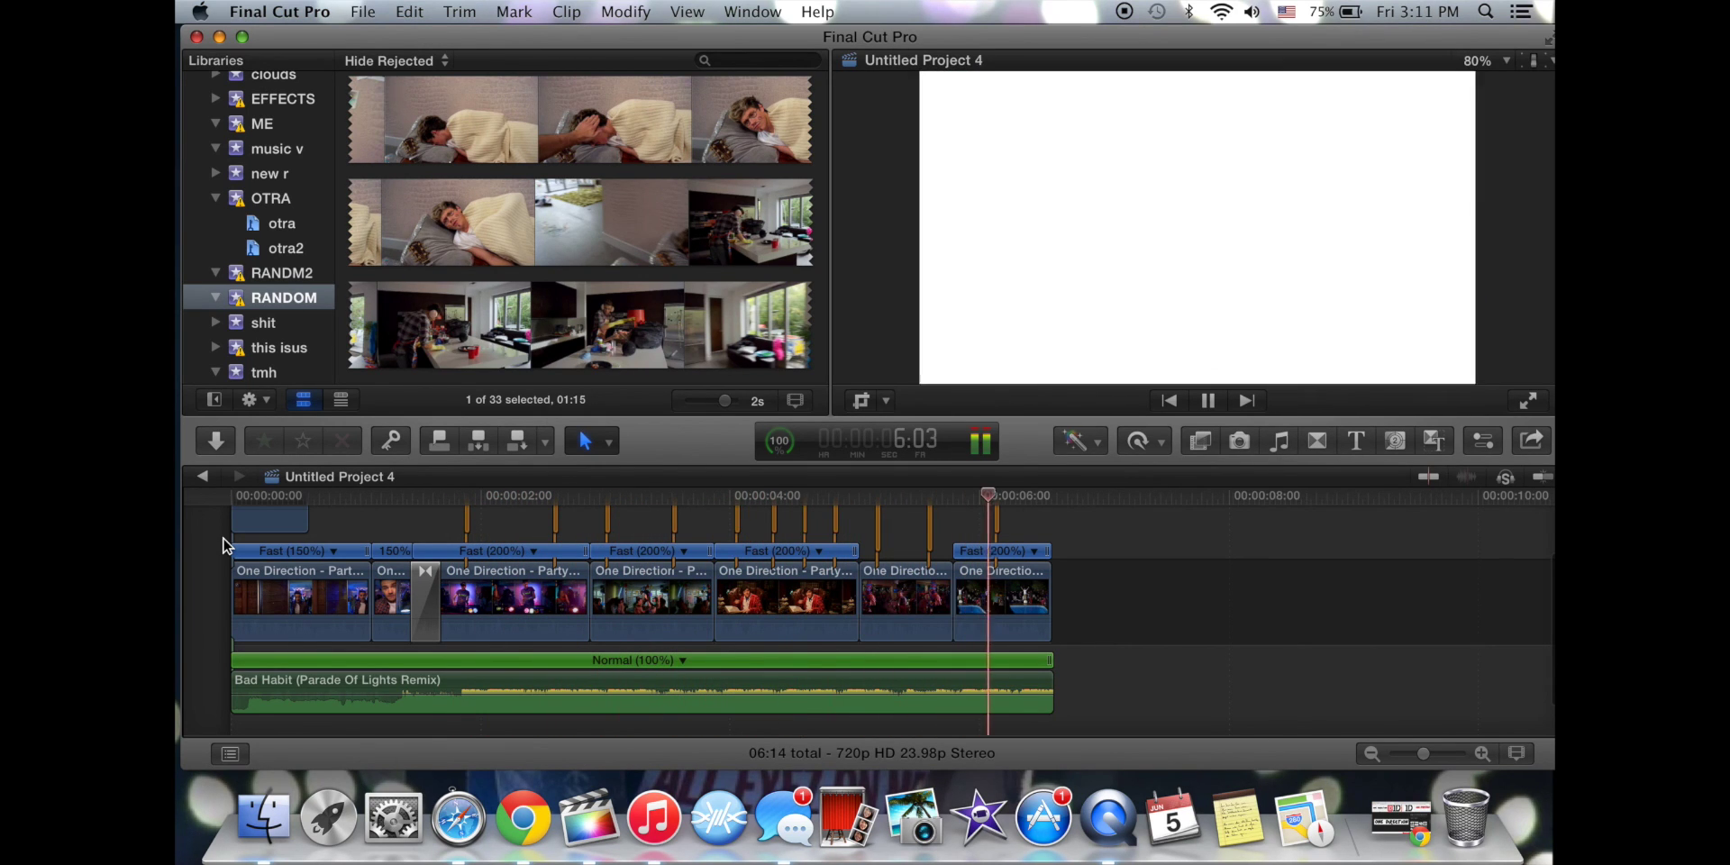
key("space")
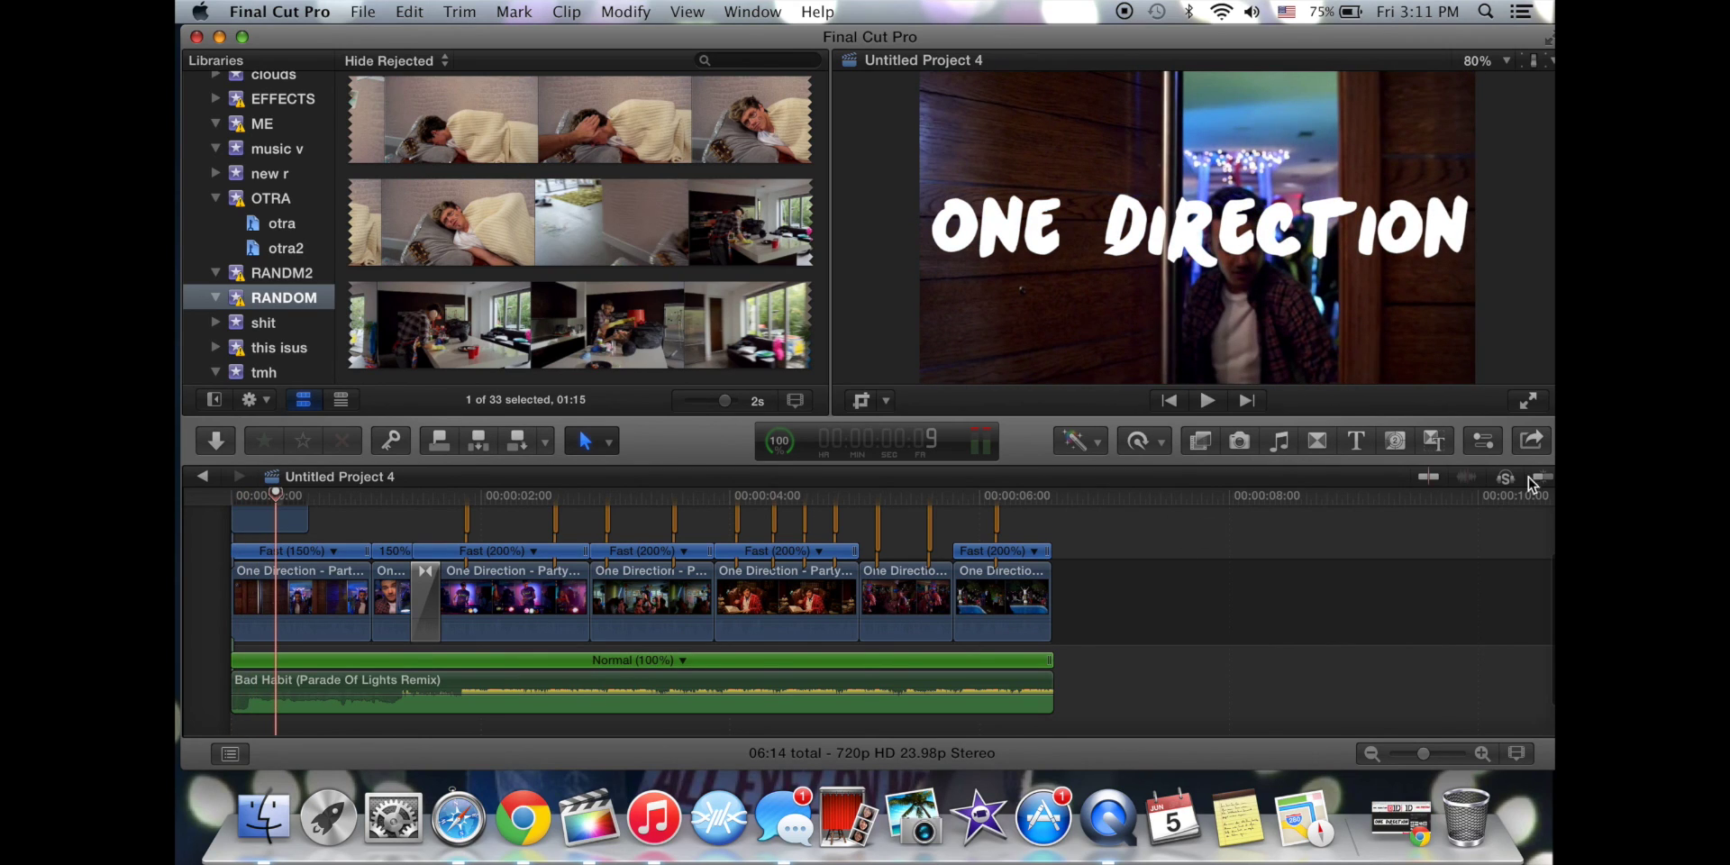
left_click(1532, 442)
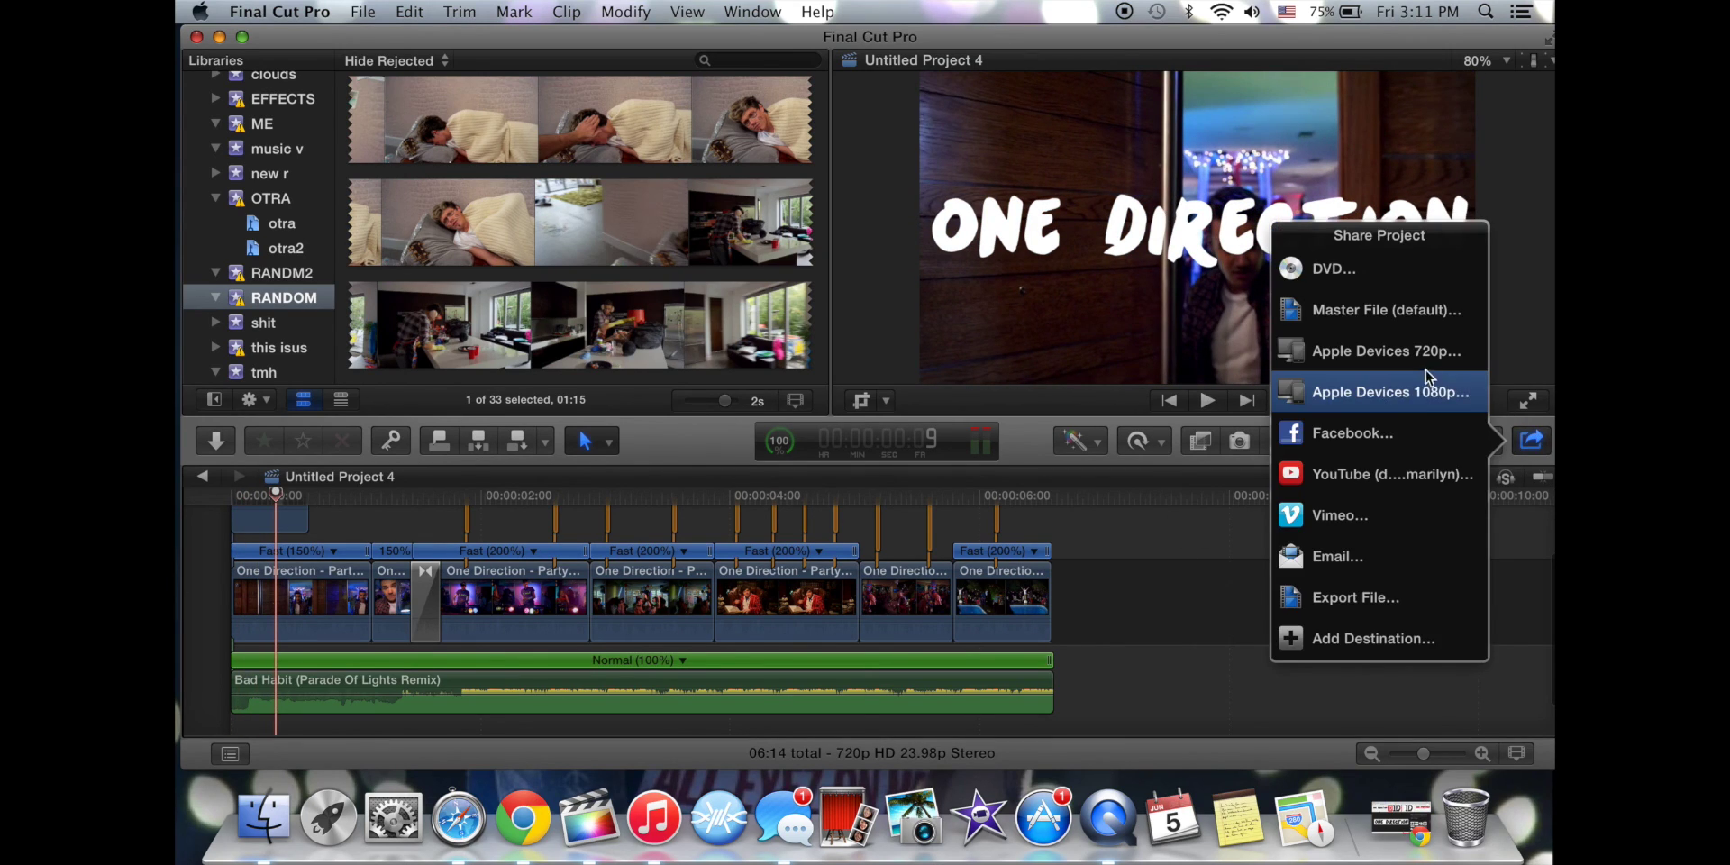
left_click(1343, 392)
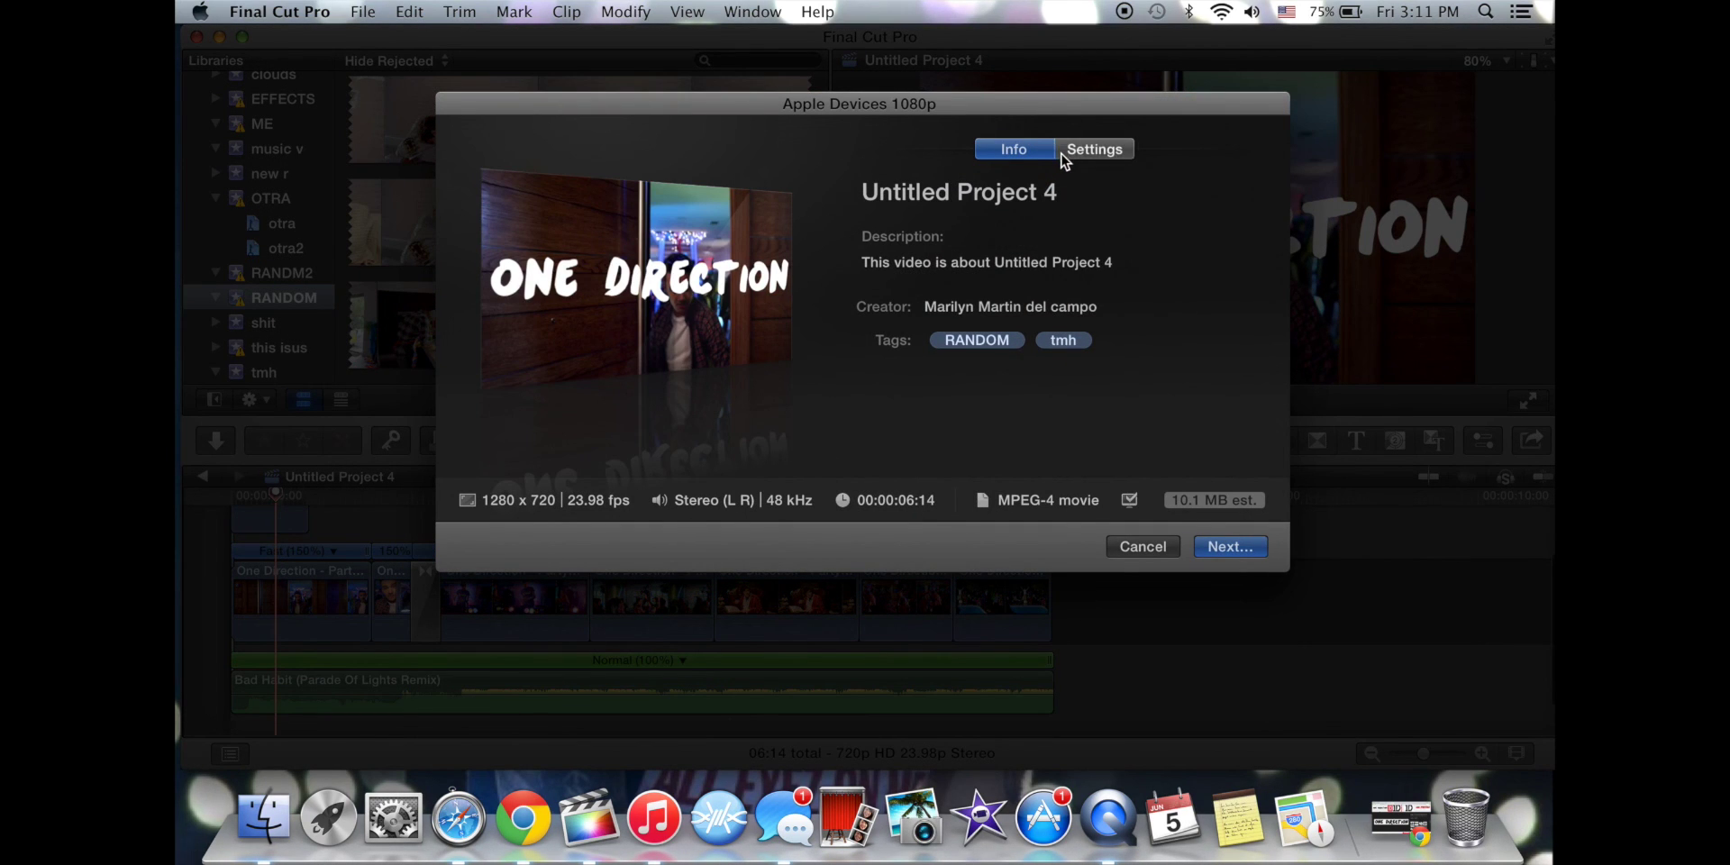
left_click(1065, 154)
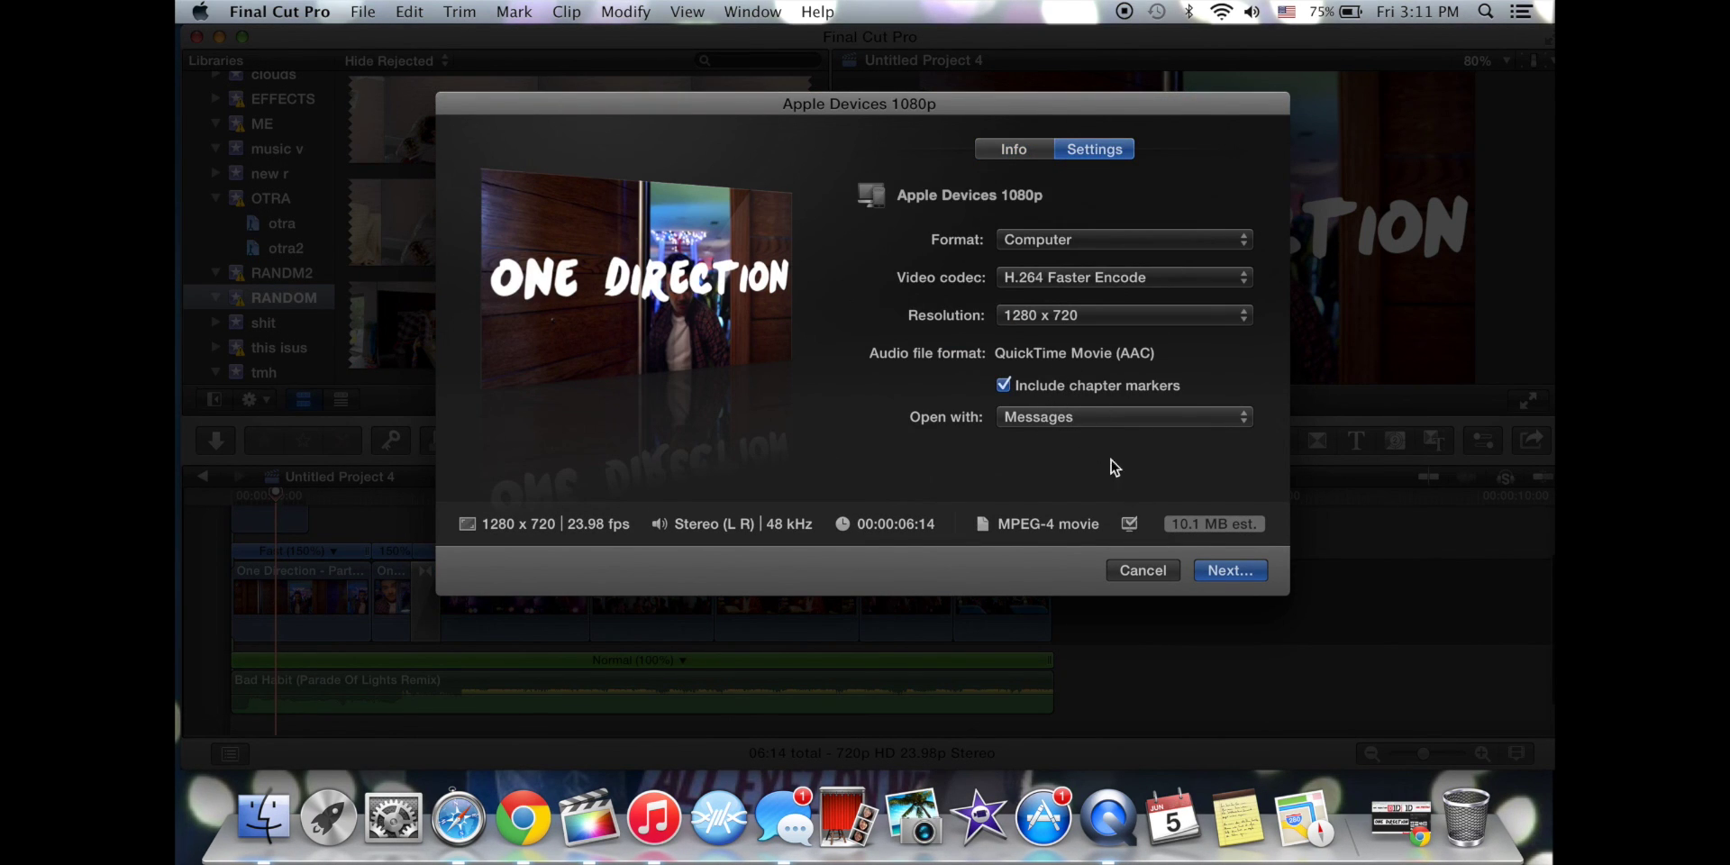
left_click(1017, 144)
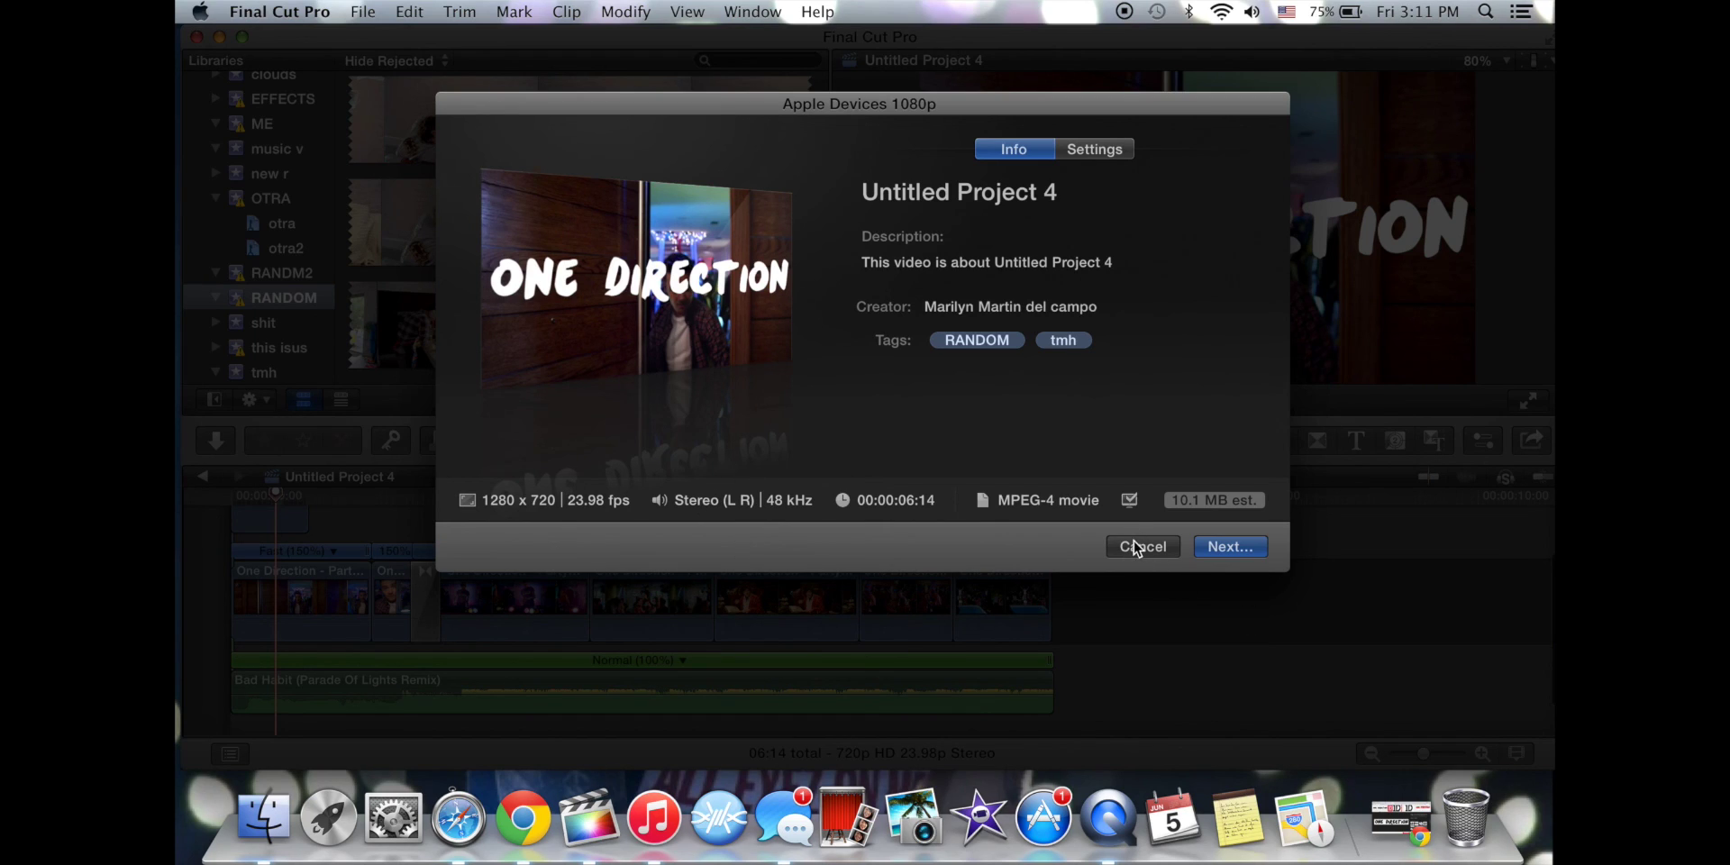
left_click(1137, 546)
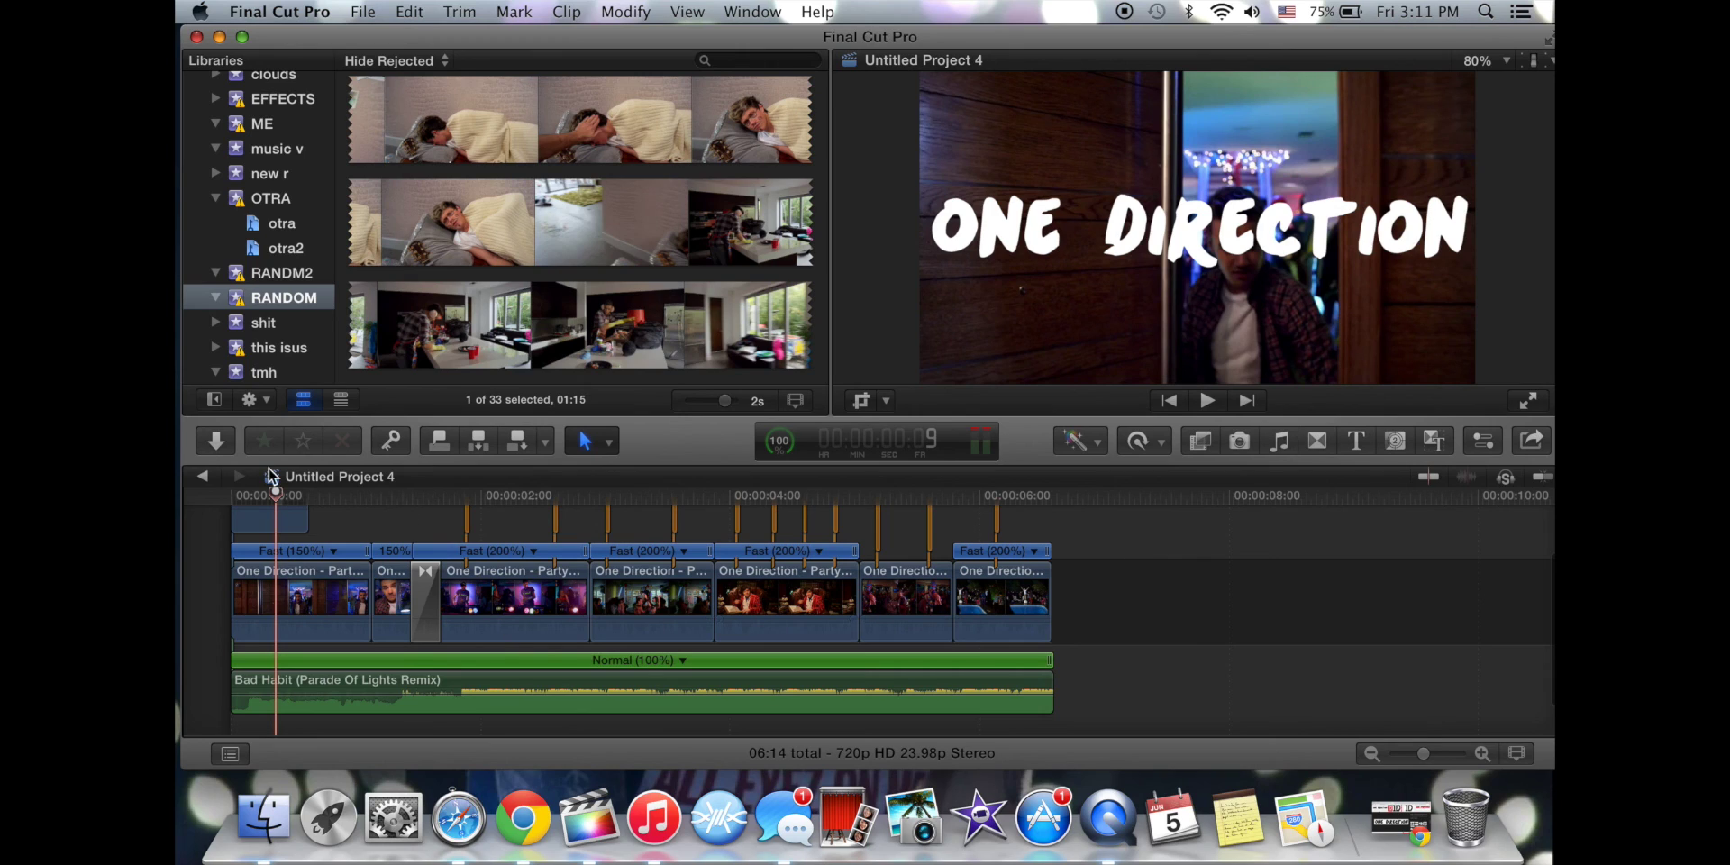
scroll(486, 314, "down", 3)
scroll(486, 314, "down", 5)
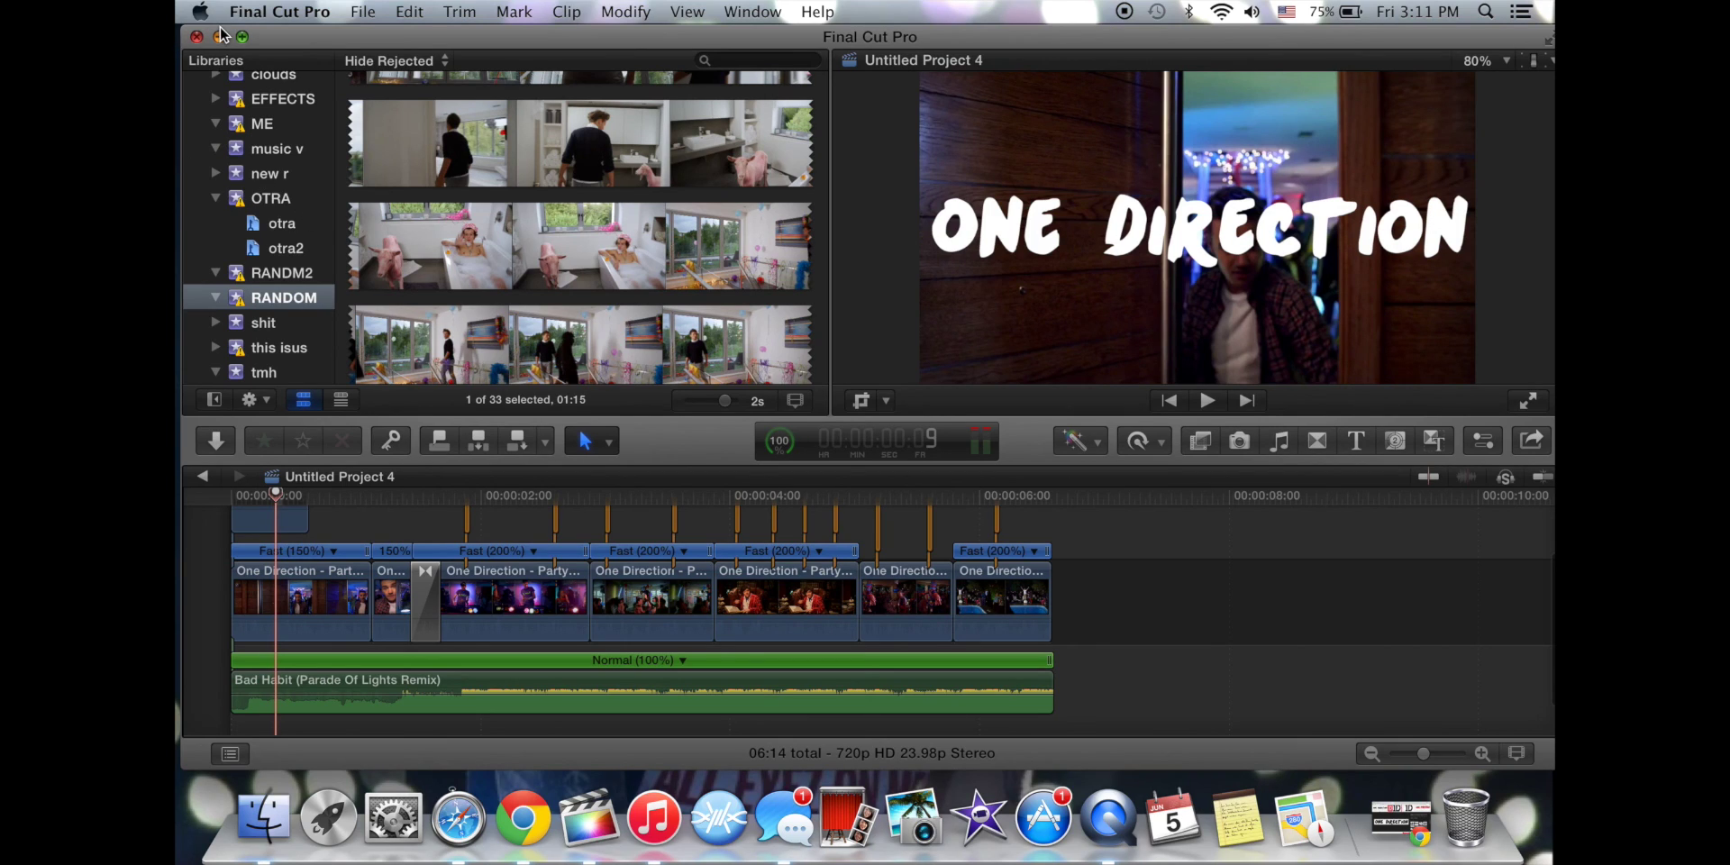
left_click(536, 604)
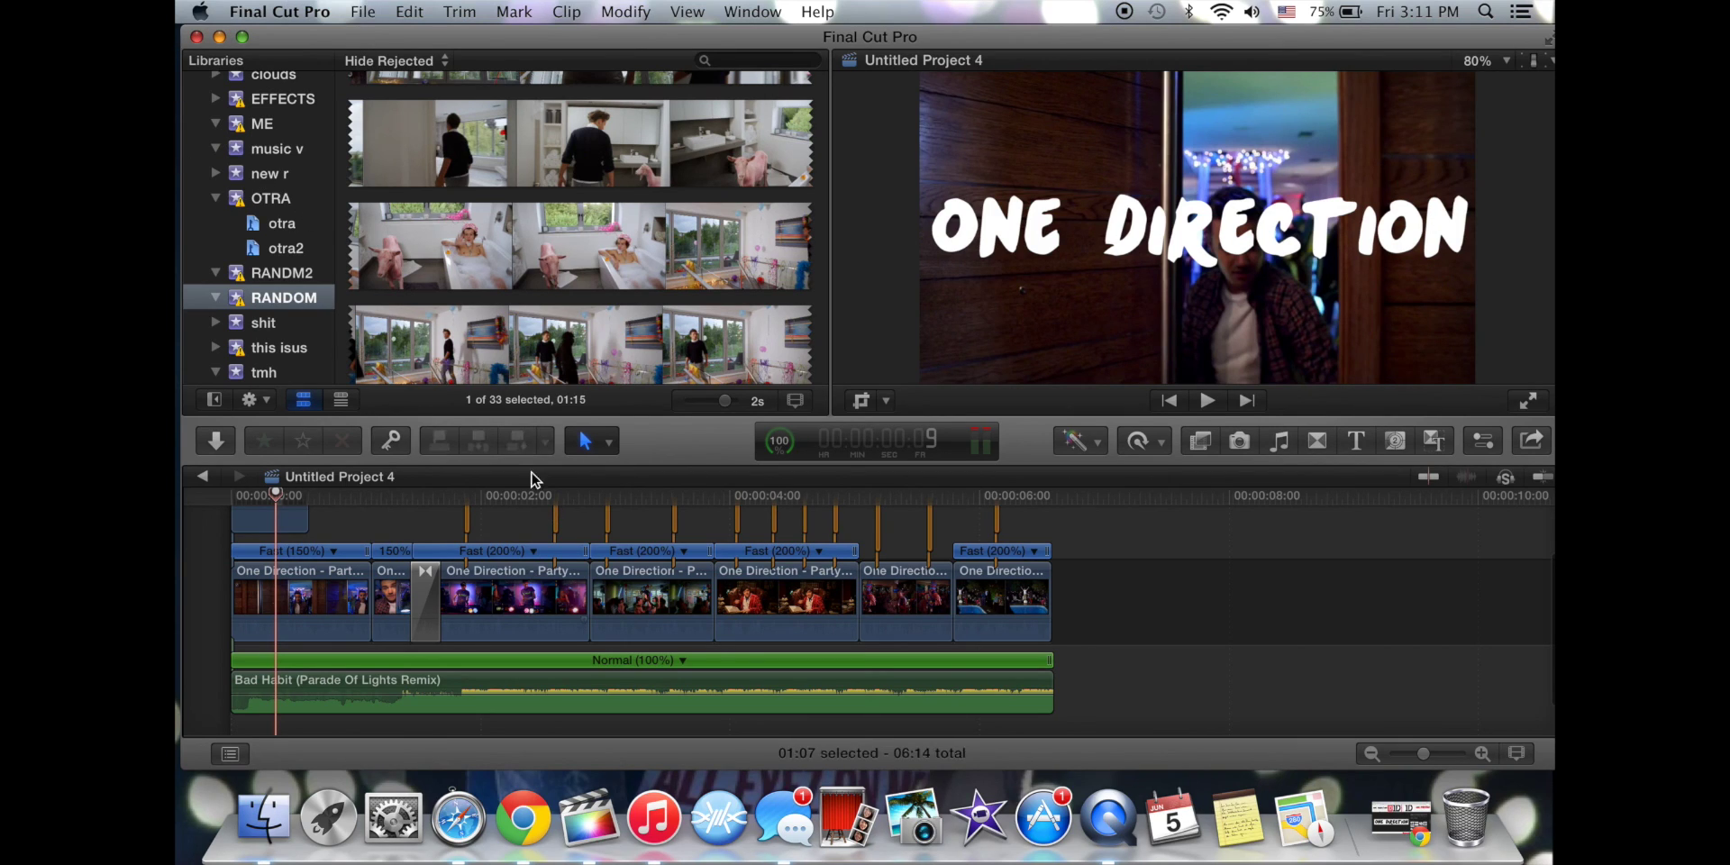
scroll(571, 239, "down", 5)
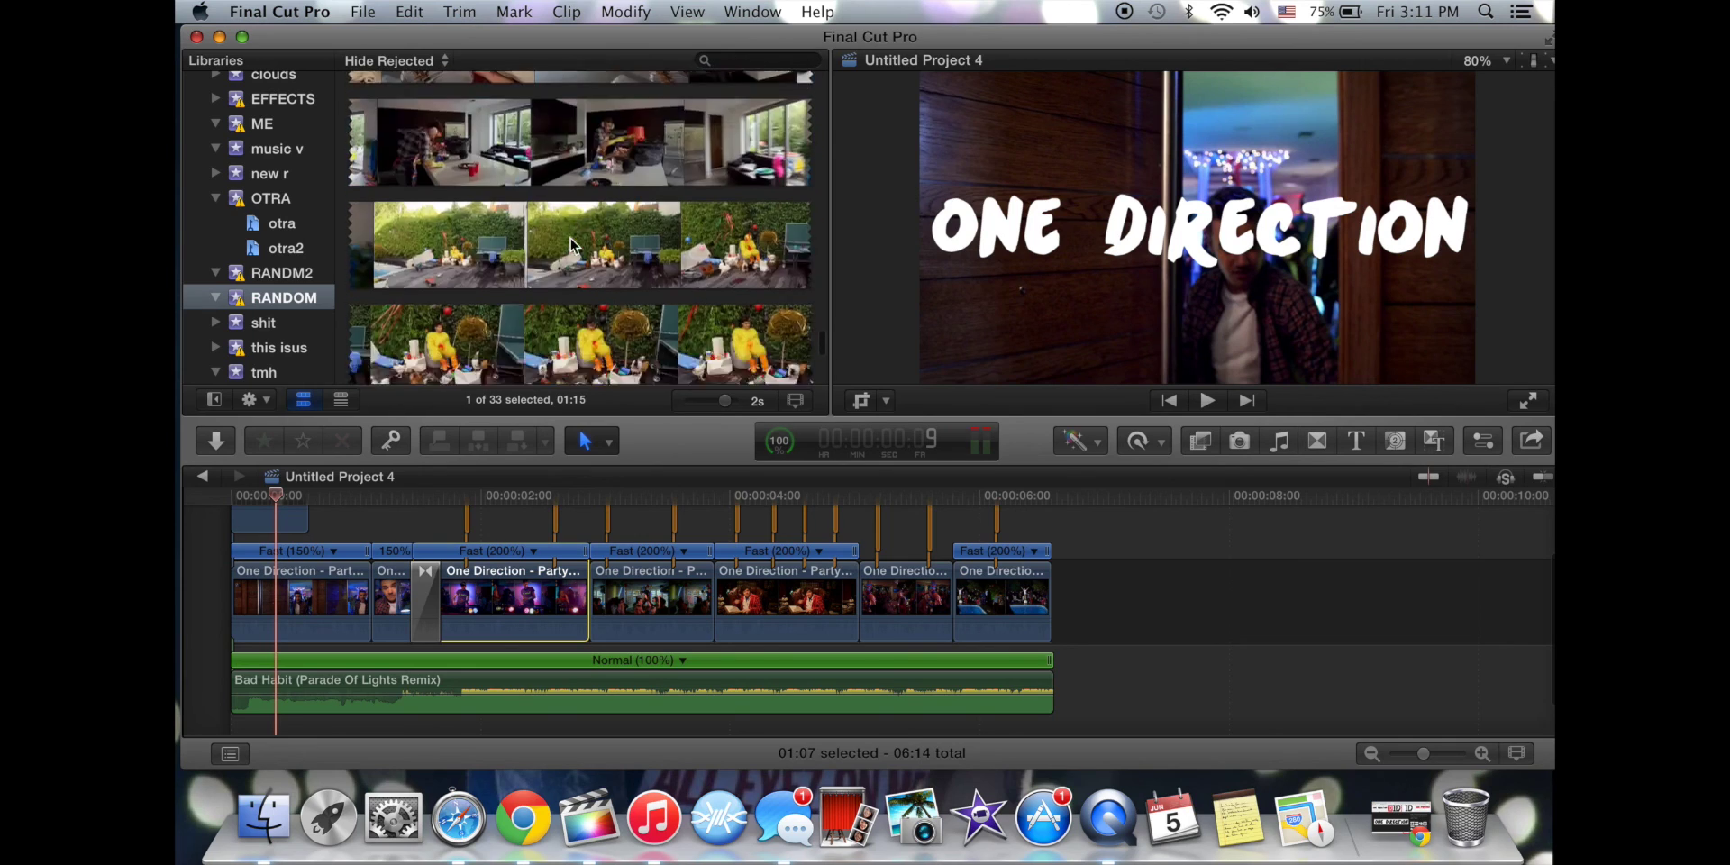
scroll(570, 242, "down", 3)
scroll(564, 275, "down", 1)
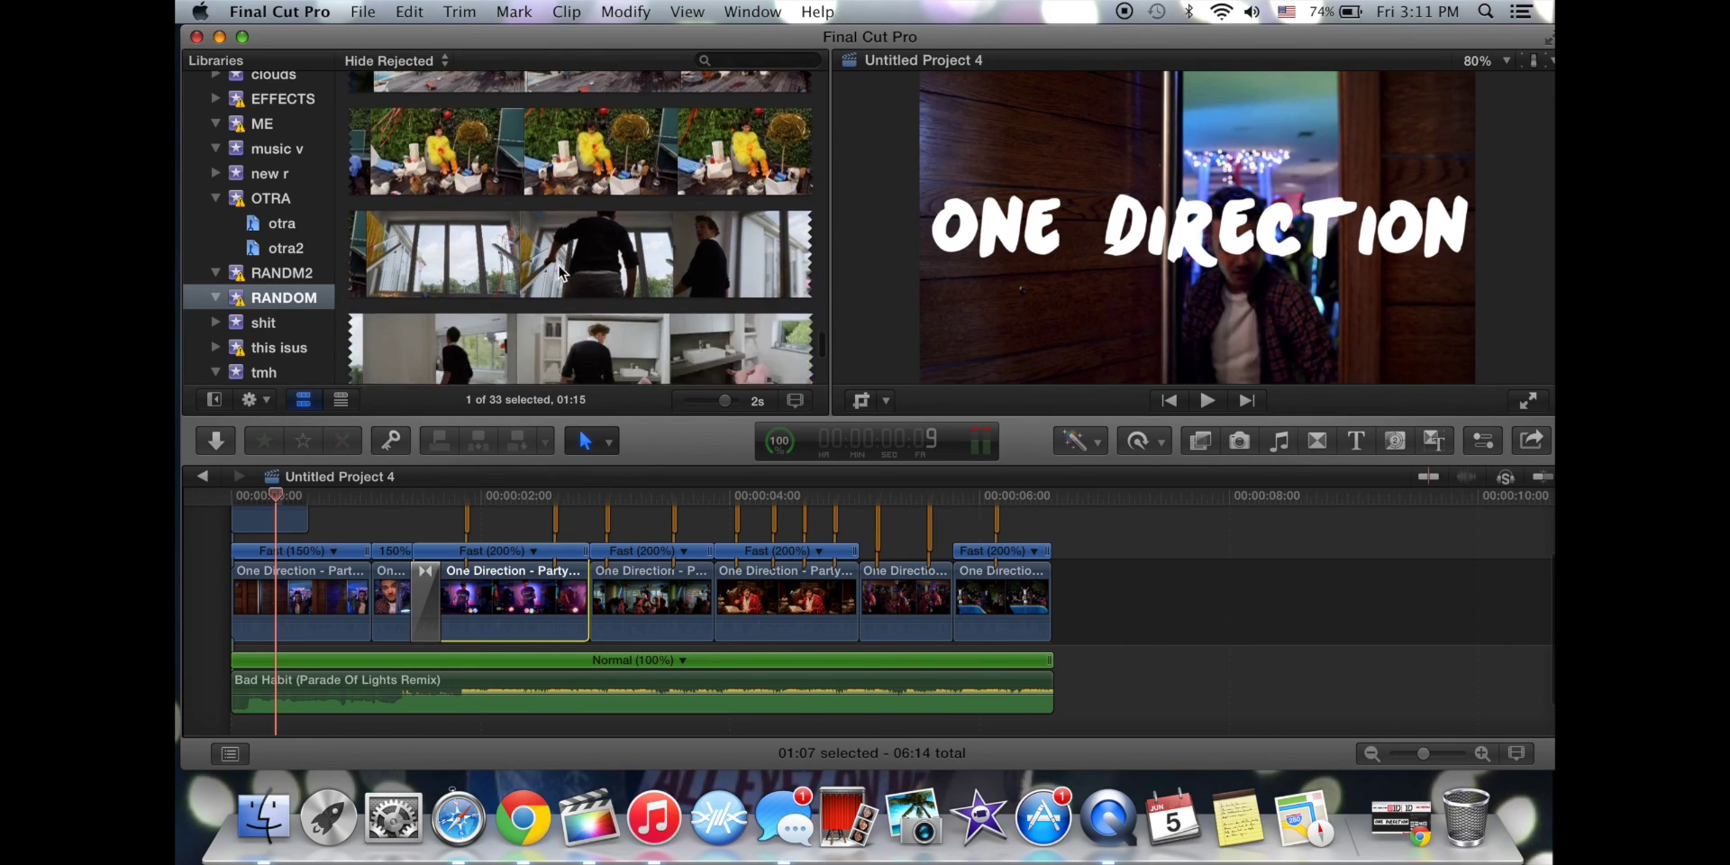
scroll(558, 270, "down", 3)
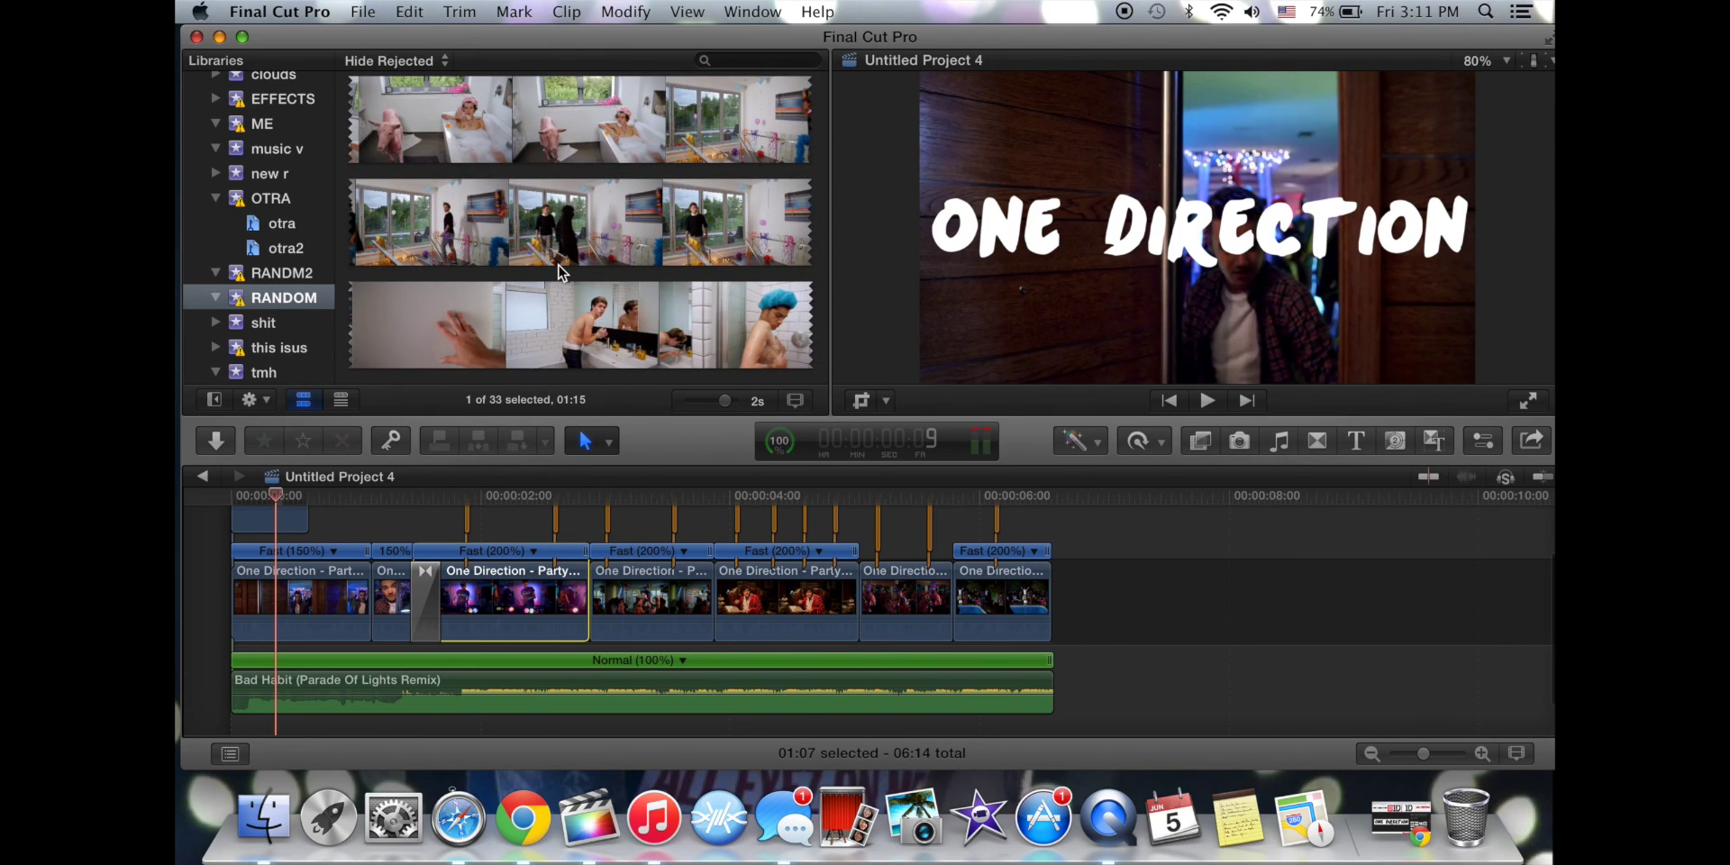